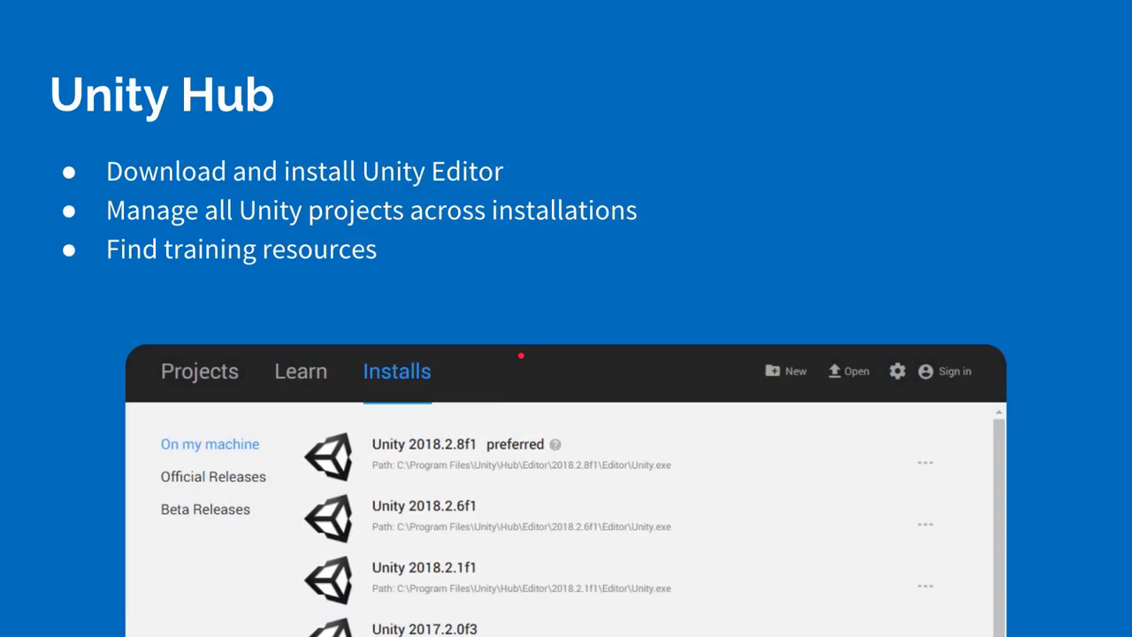
Switch from the slideshow to Google Chrome, which shows a new Google tab
key("alt+Tab")
key("alt+Tab")
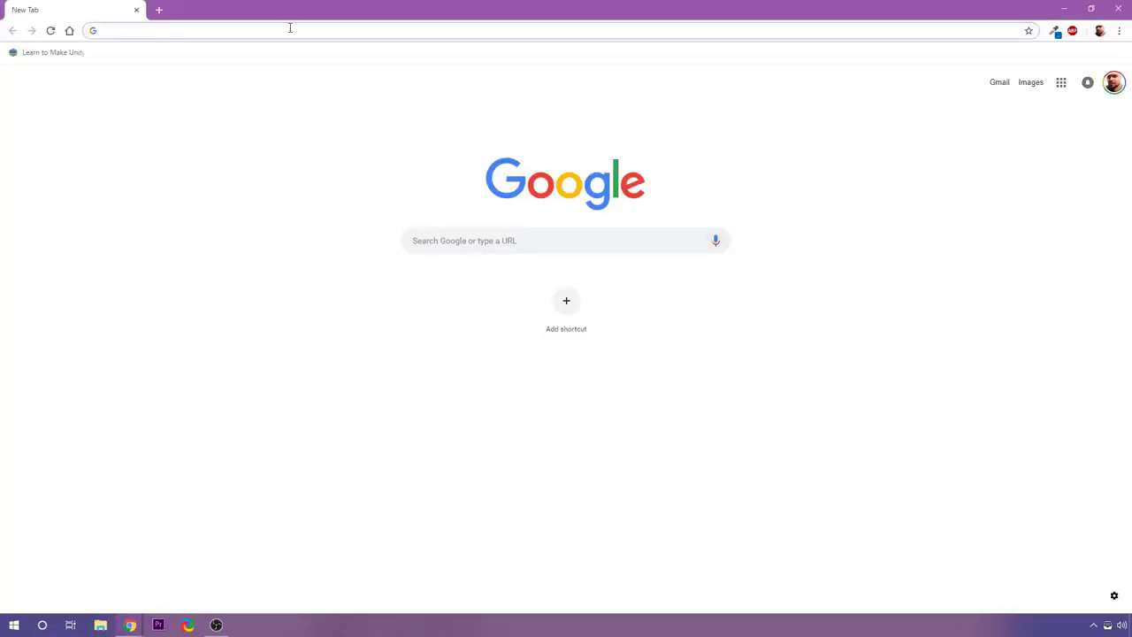
Go to unity3d.com and scroll the homepage down to the footer and back up
left_click(286, 30)
type("unity3d.")
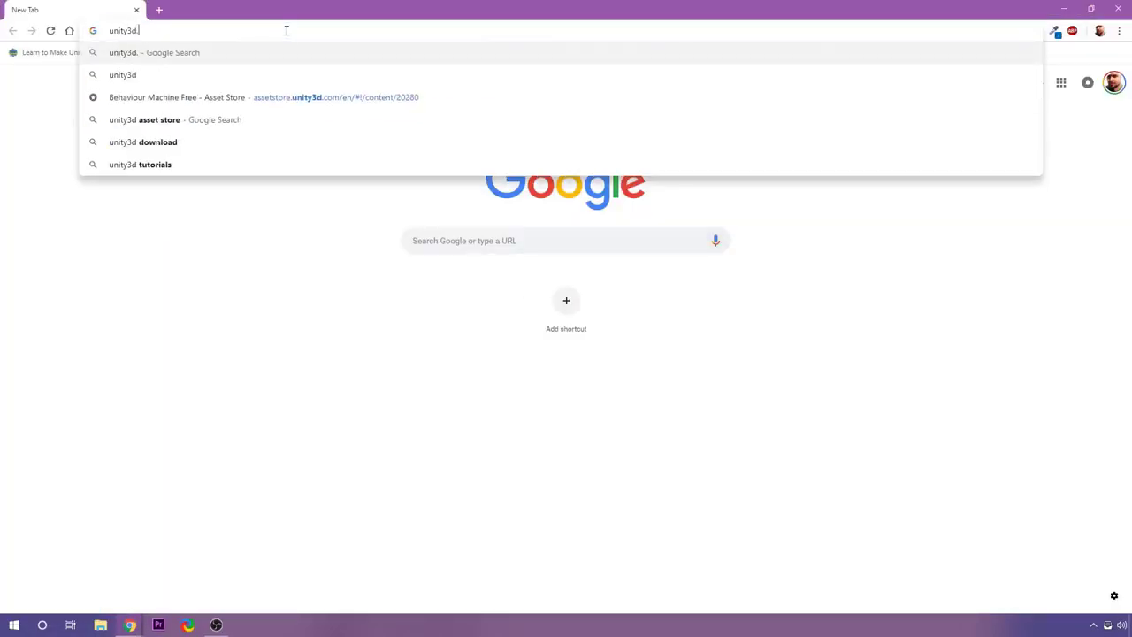
key("Return")
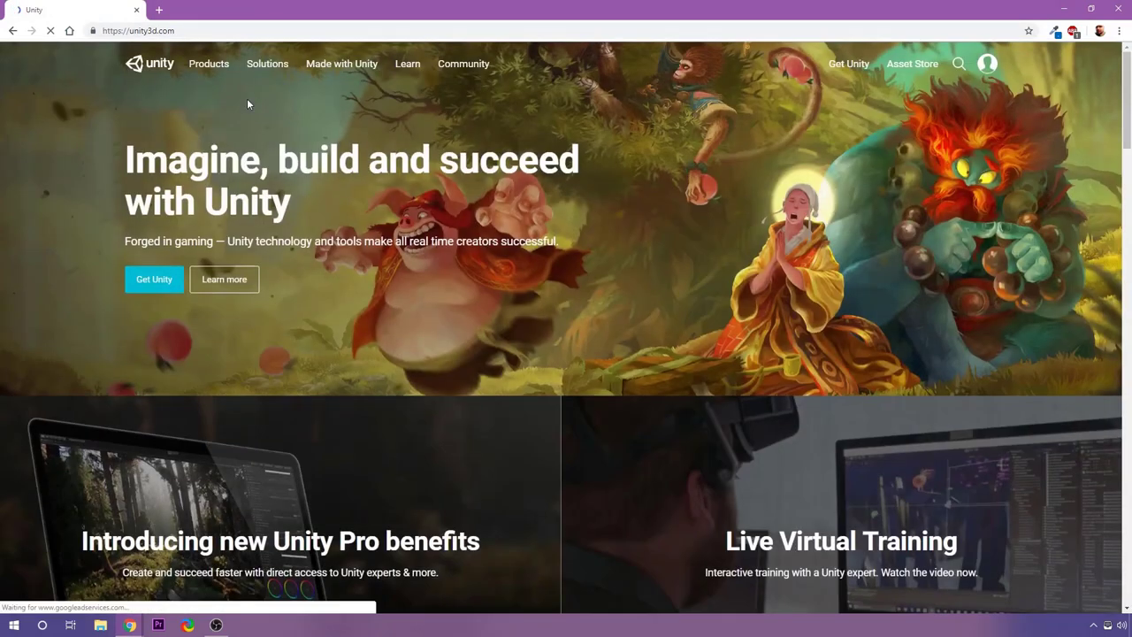
scroll(329, 168, "down", 15)
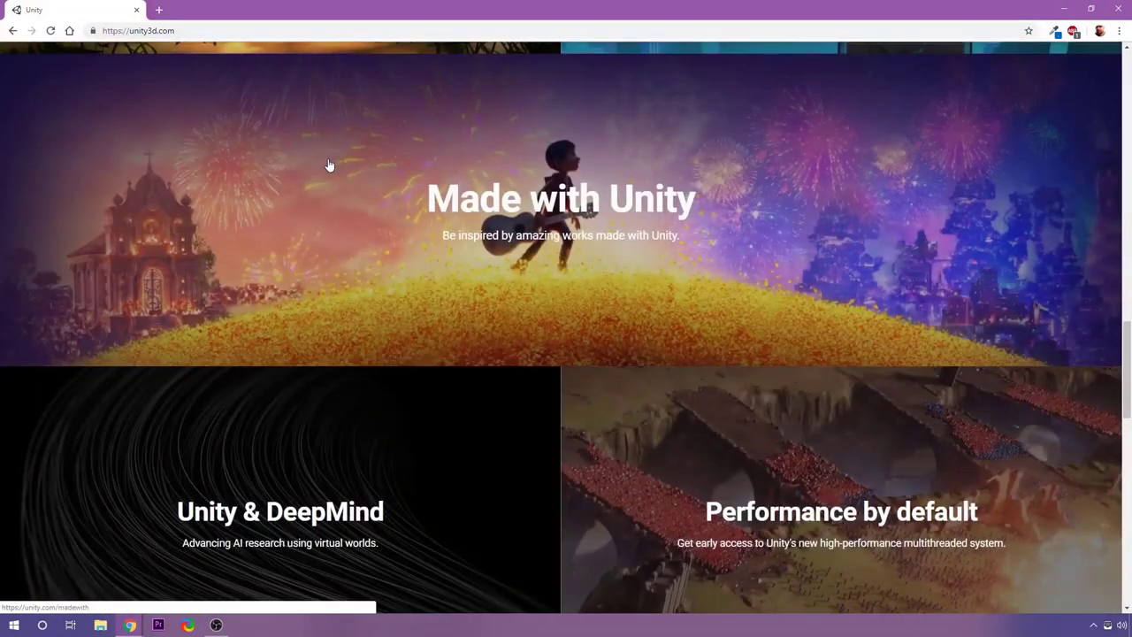
scroll(329, 166, "down", 9)
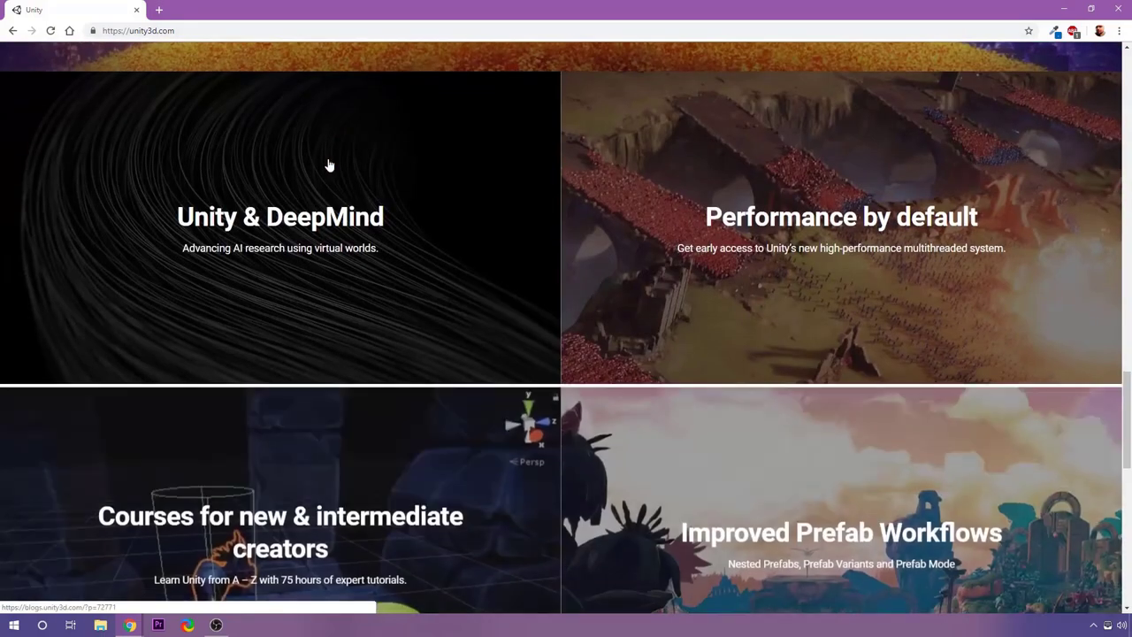
scroll(488, 215, "down", 3)
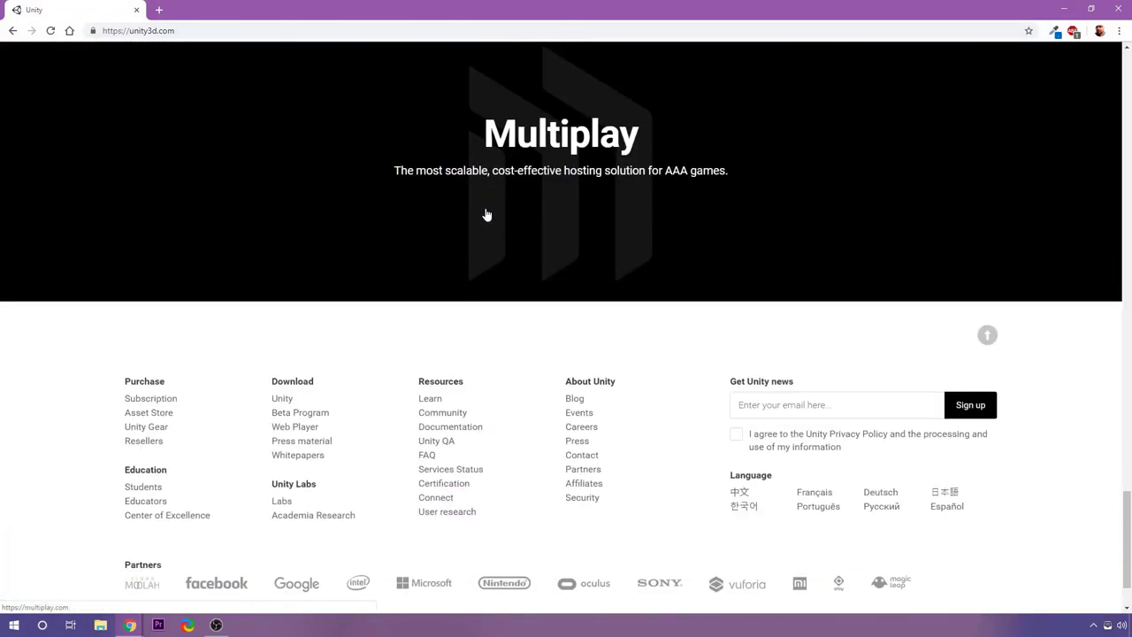
scroll(486, 214, "up", 20)
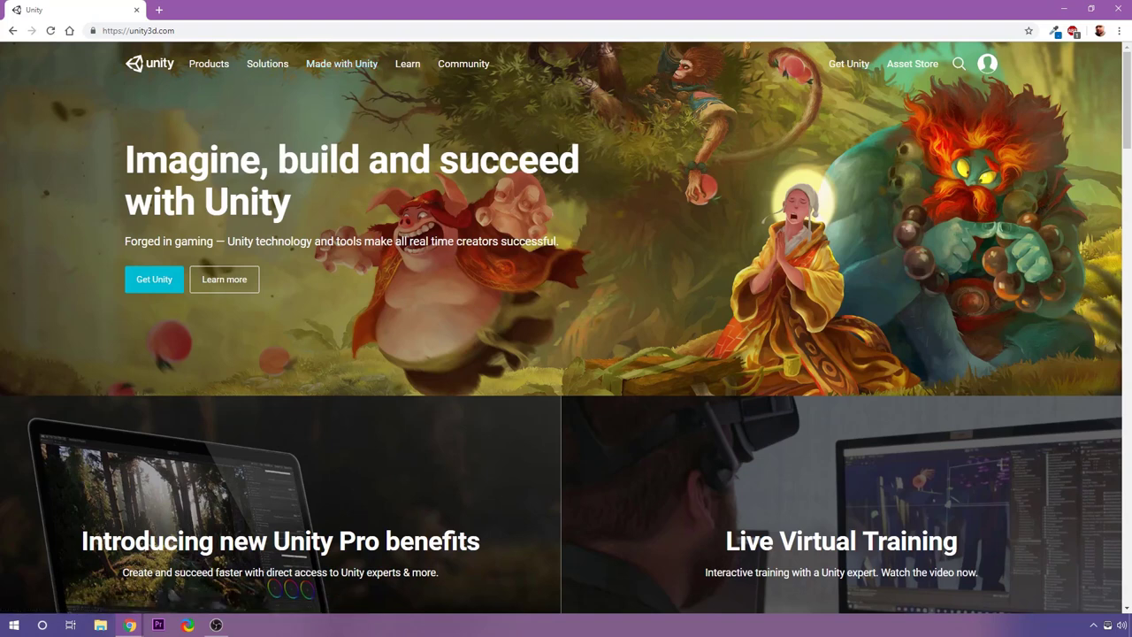
From Get Unity, pick Try Personal to reach the Unity Personal download page
left_click(847, 64)
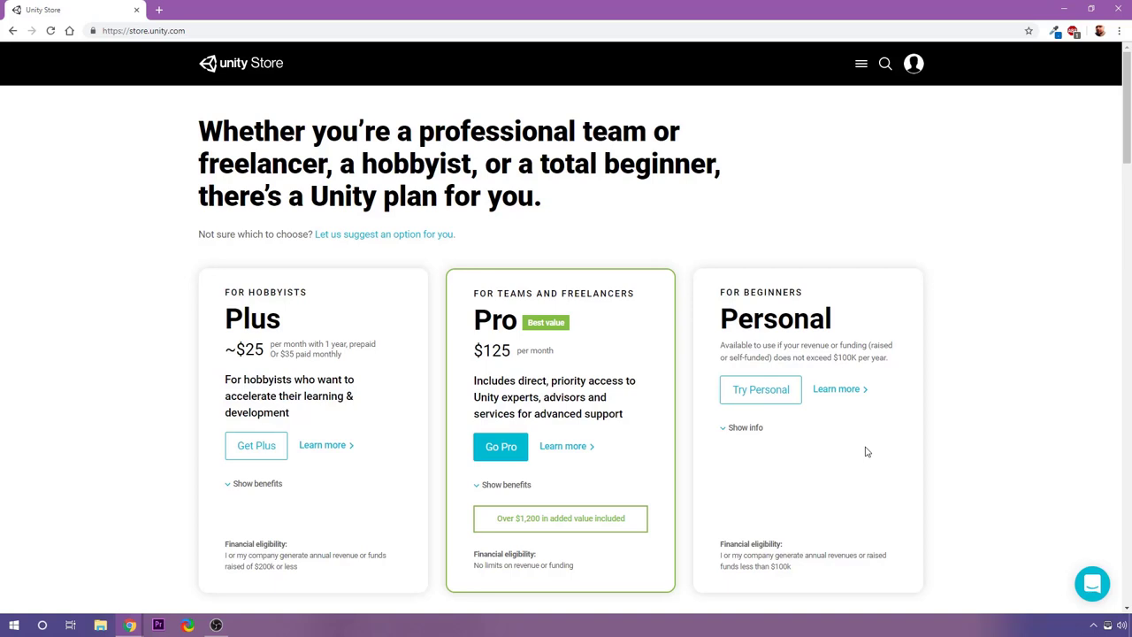
left_click(748, 395)
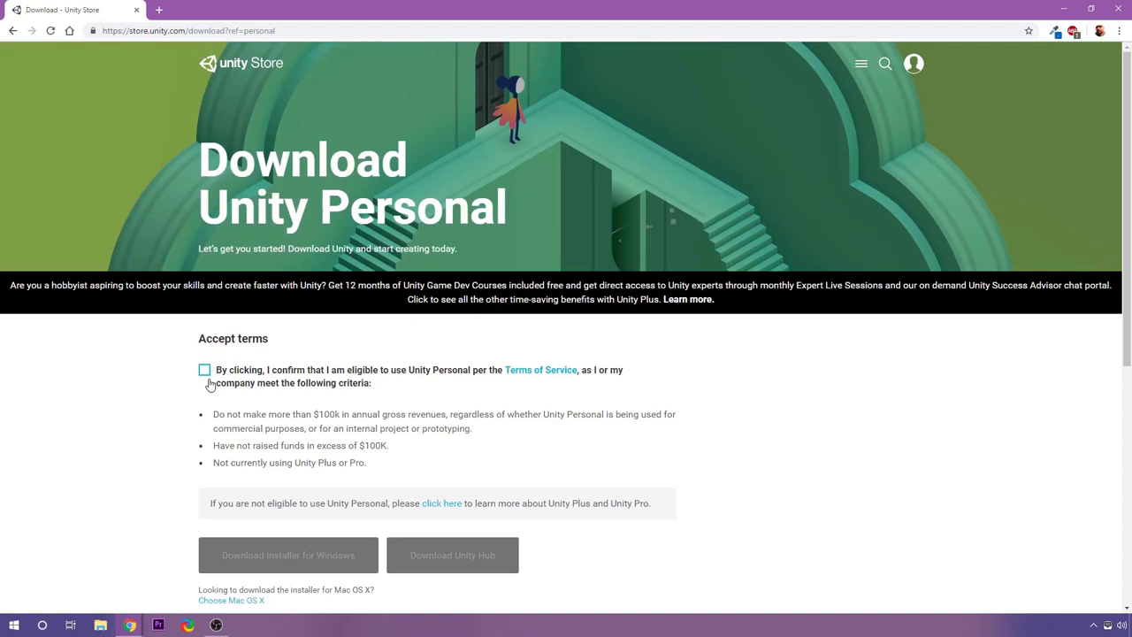
Confirm Unity Personal eligibility and download the UnityHubSetup.exe installer
left_click(204, 370)
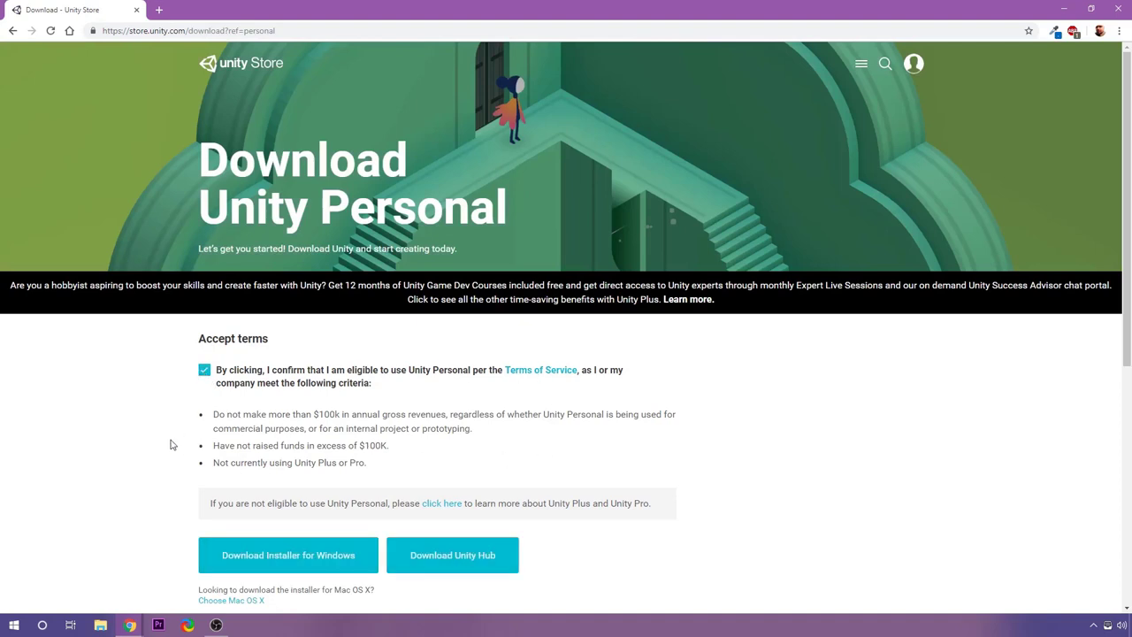
scroll(137, 433, "down", 1)
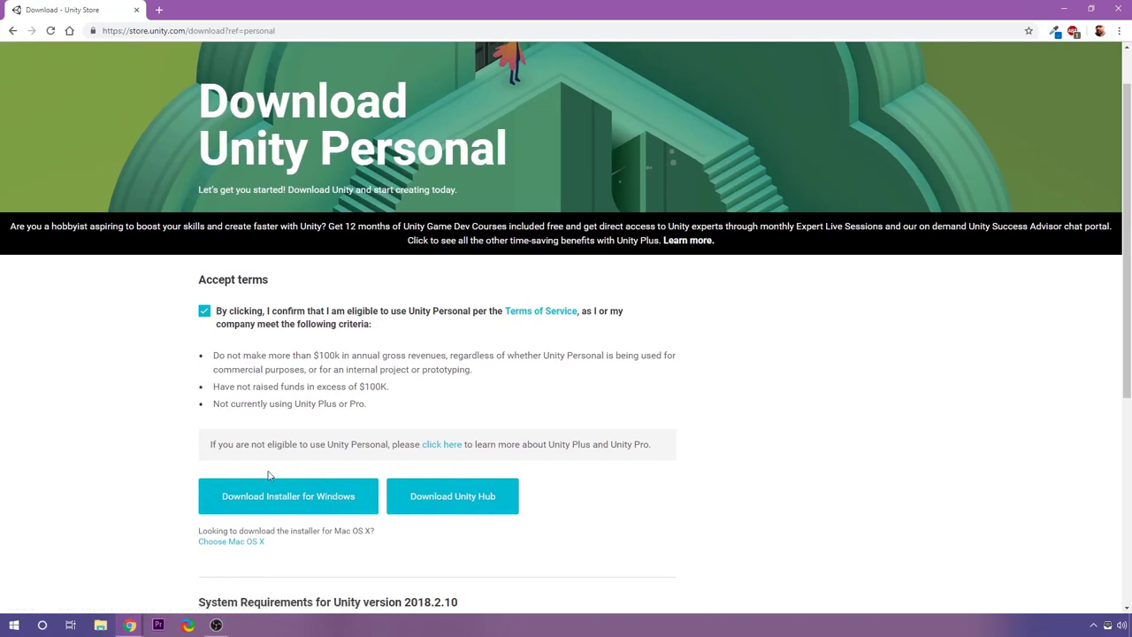
left_click(467, 494)
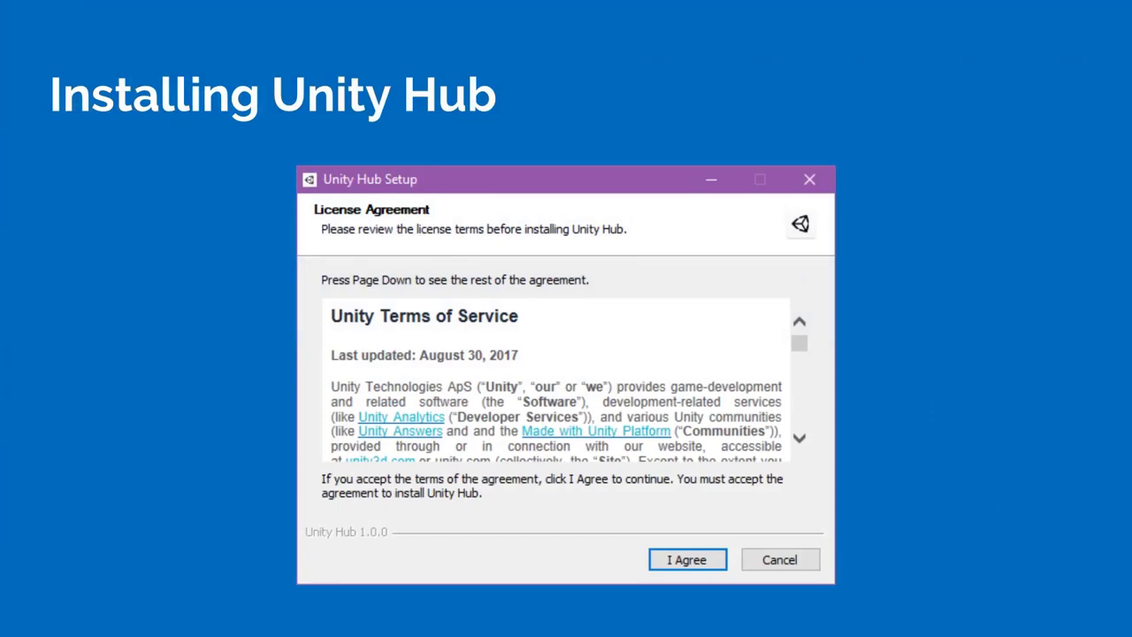
Advance the setup slides from License Agreement through install location to Installing
key("Return")
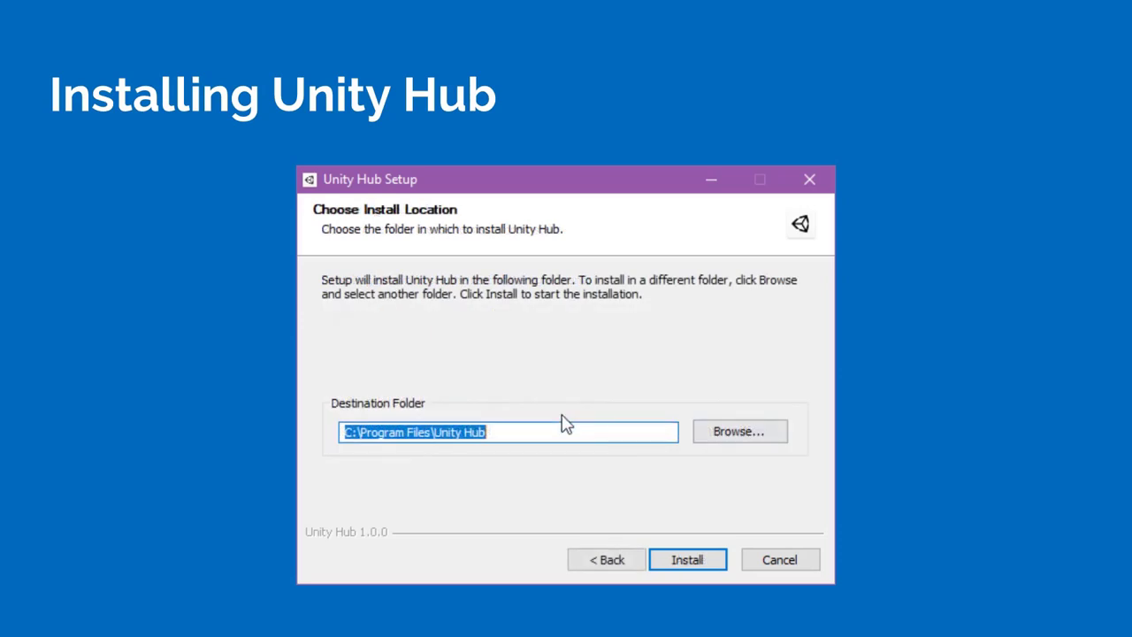
key("Return")
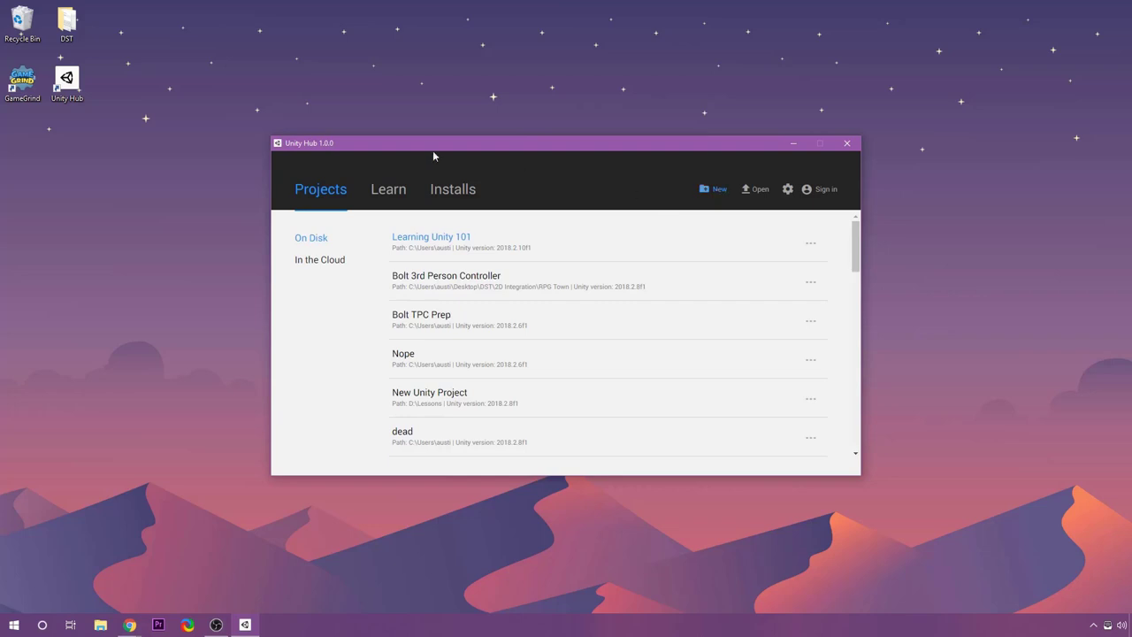
Start a new project named 'Unity 101 Intro' using Unity version 2018.2.10f1
left_click(715, 196)
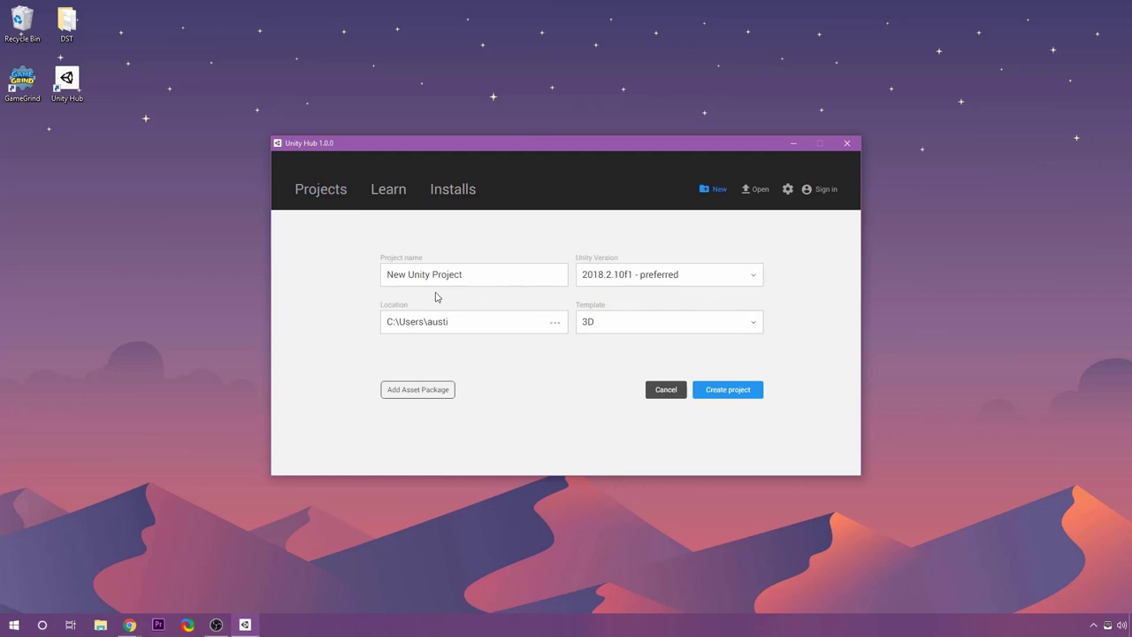
left_click_drag(498, 274, 260, 254)
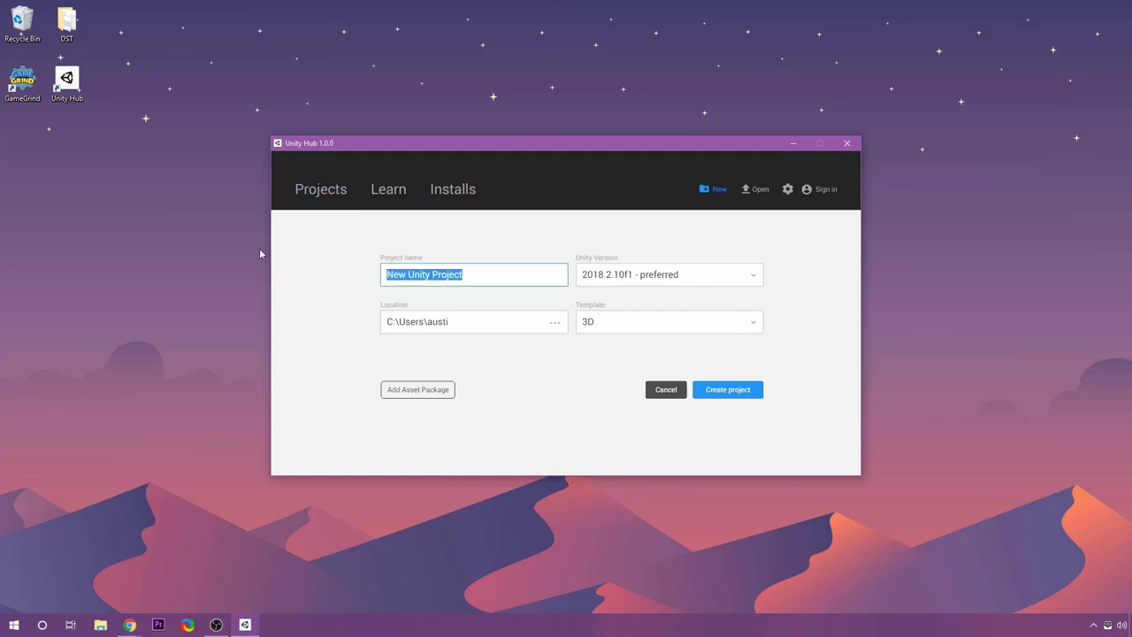
type("Unity 101 Intro")
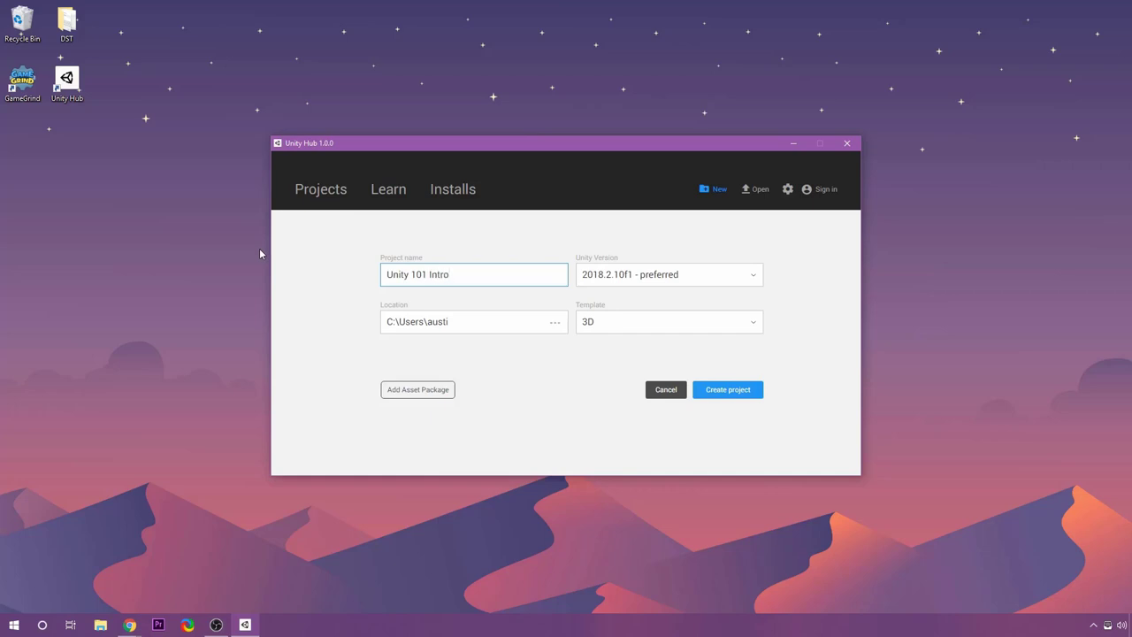
left_click(601, 279)
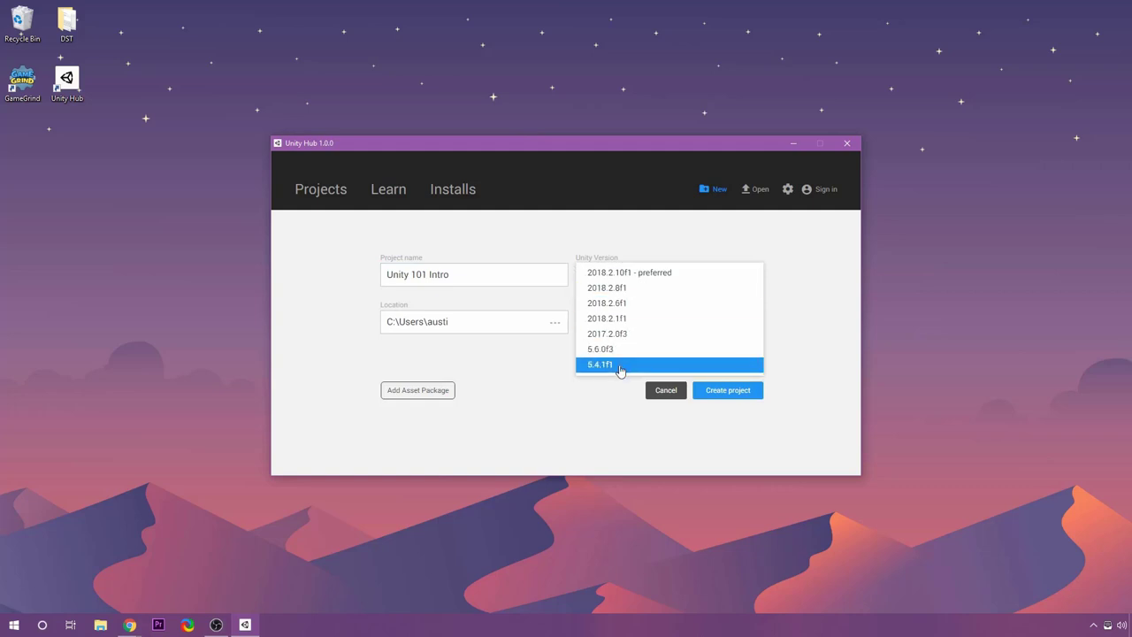
left_click(598, 279)
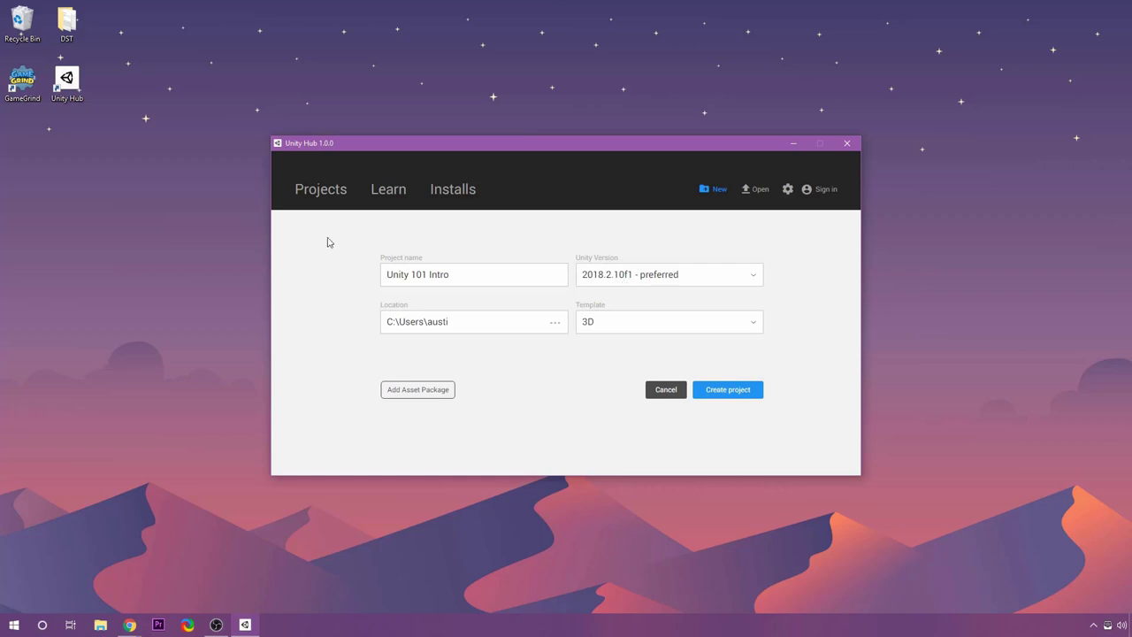
left_click(622, 326)
Keep the 3D template and create Unity 101 Intro, opening it in Unity 2018.2.10f1
left_click(598, 341)
left_click(602, 327)
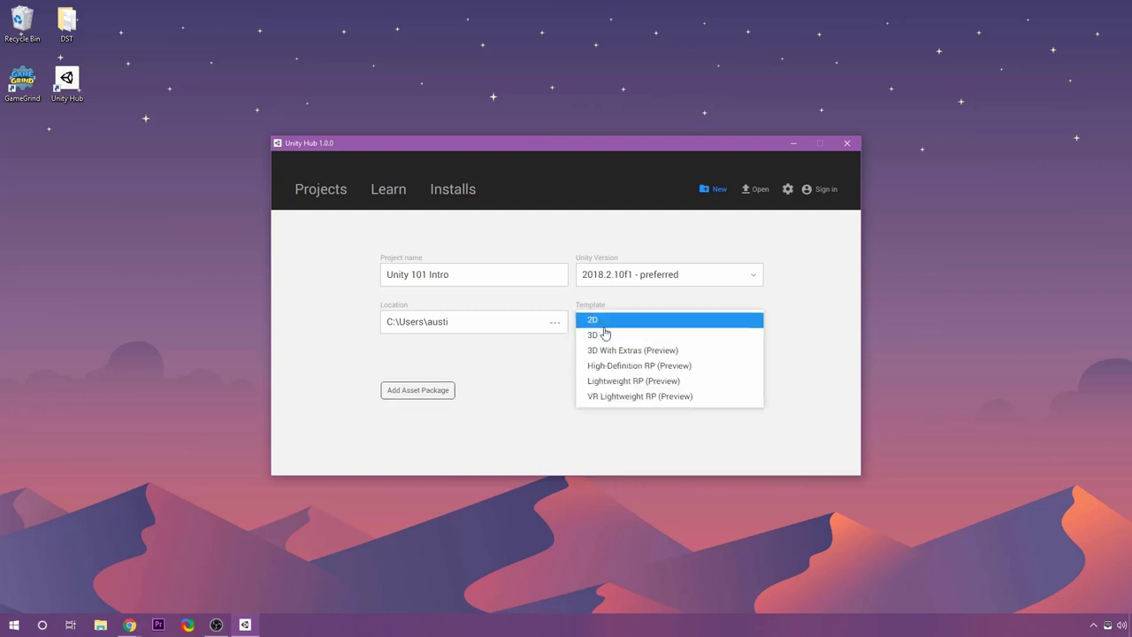
left_click(602, 337)
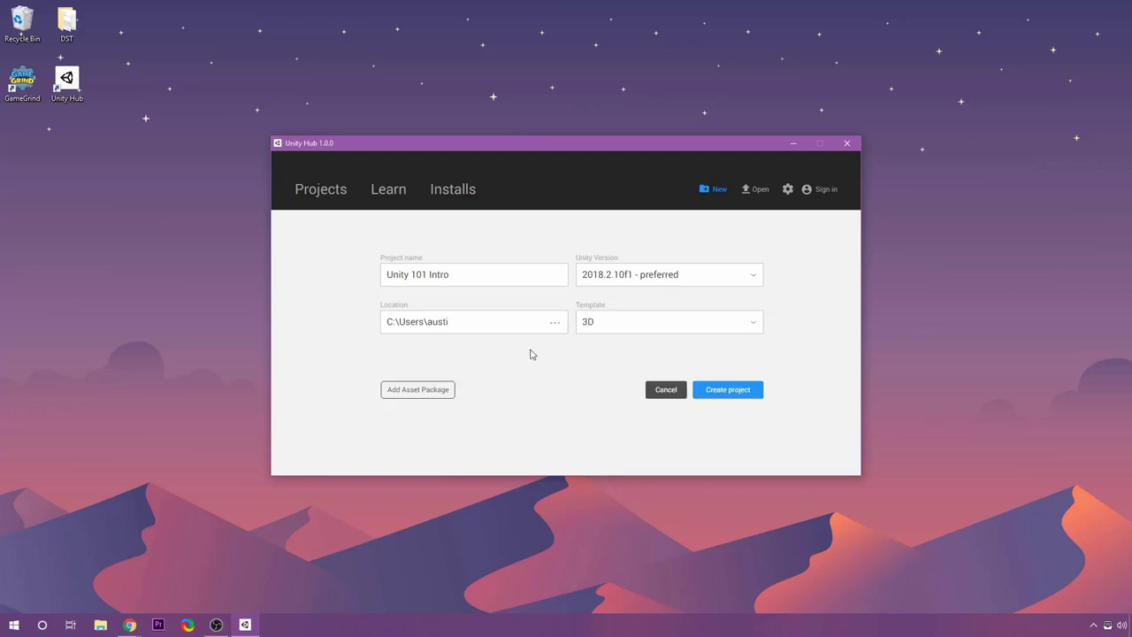
left_click(727, 390)
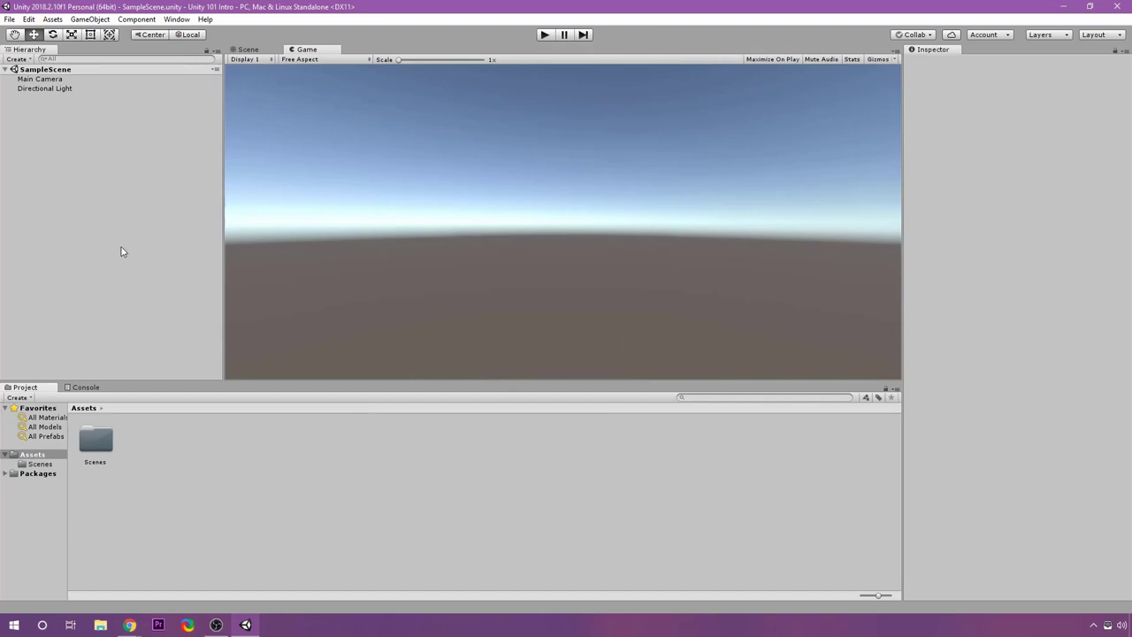
Look over the Layout list, Hand and Move tools, and Scenes folder, then return to Scene view
left_click(1092, 36)
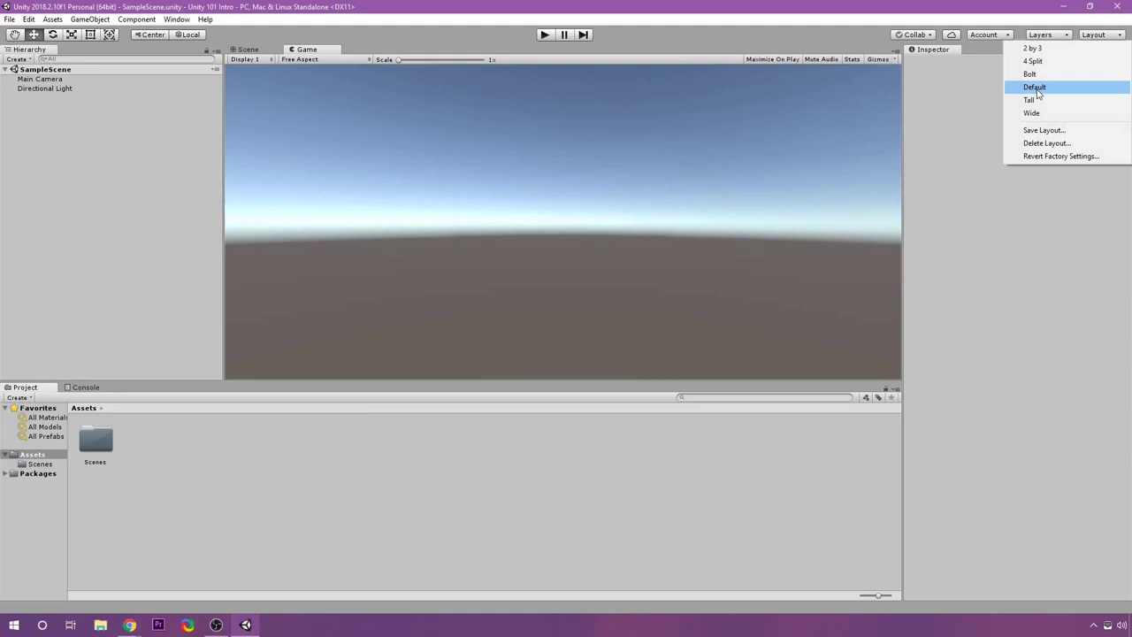
left_click(994, 341)
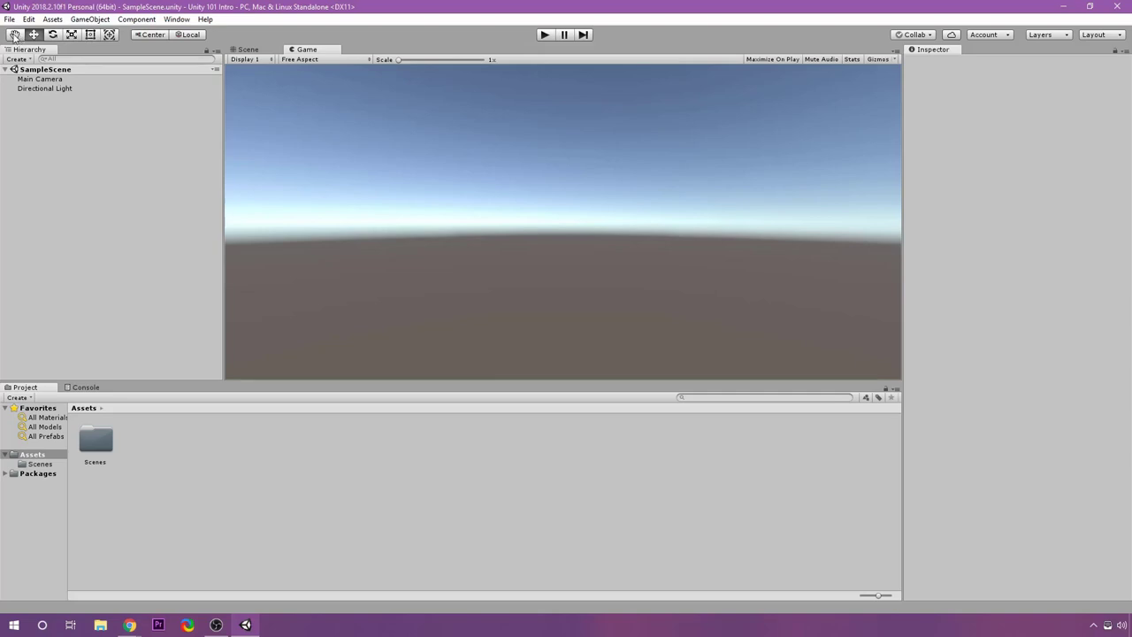
left_click(14, 34)
left_click(34, 34)
left_click(38, 464)
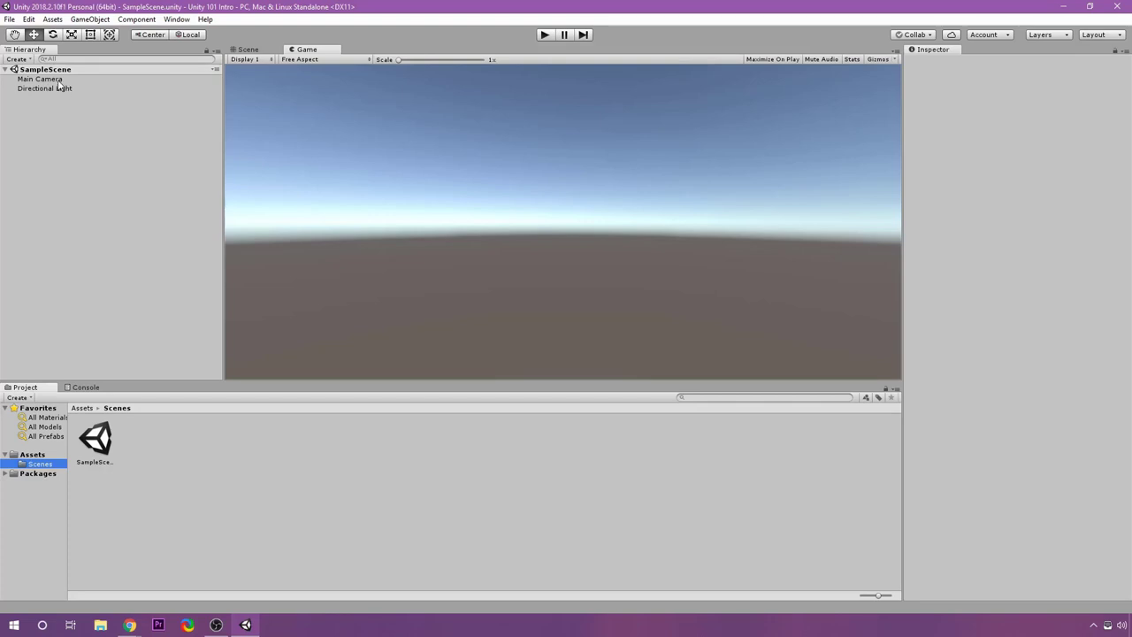
left_click(240, 50)
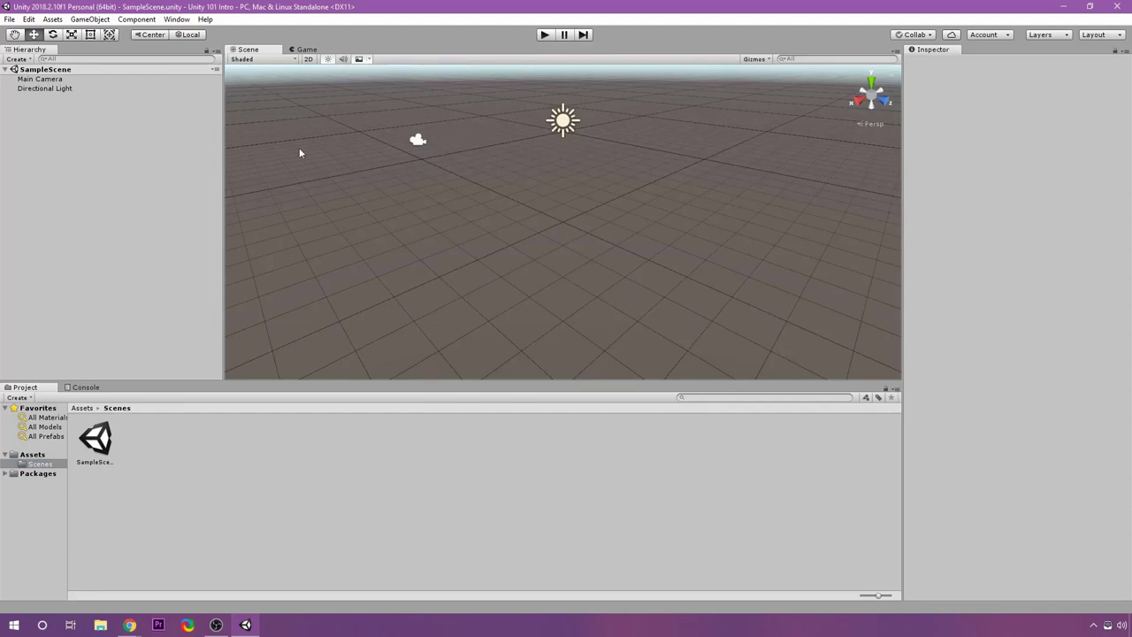
Compare the Main Camera and Directional Light settings in the Inspector, switching between them
left_click(48, 81)
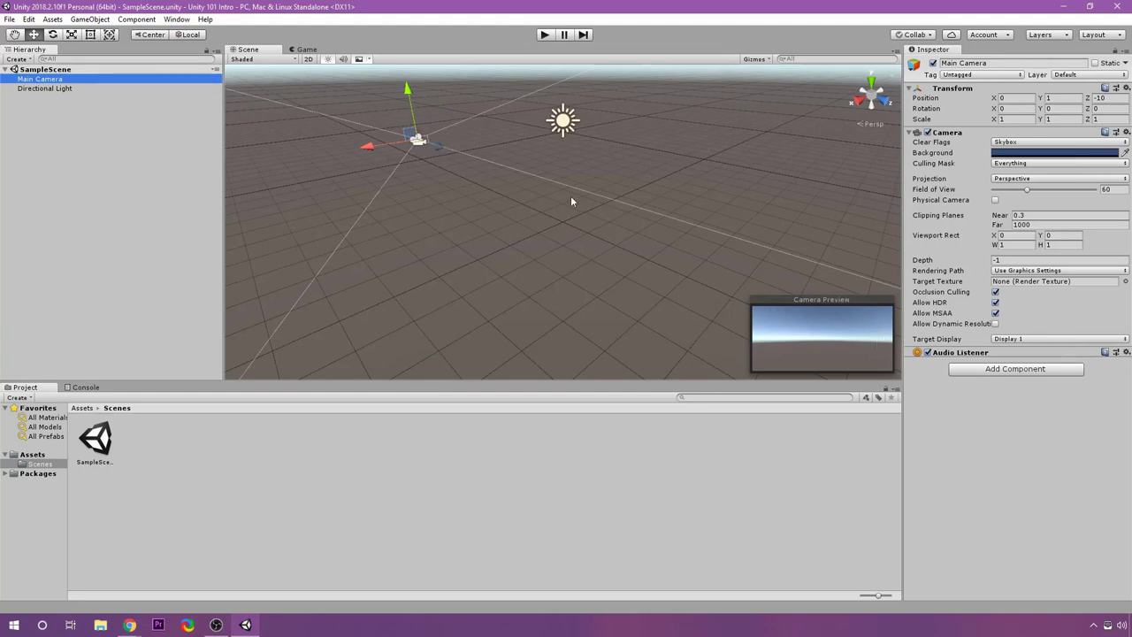
left_click(71, 90)
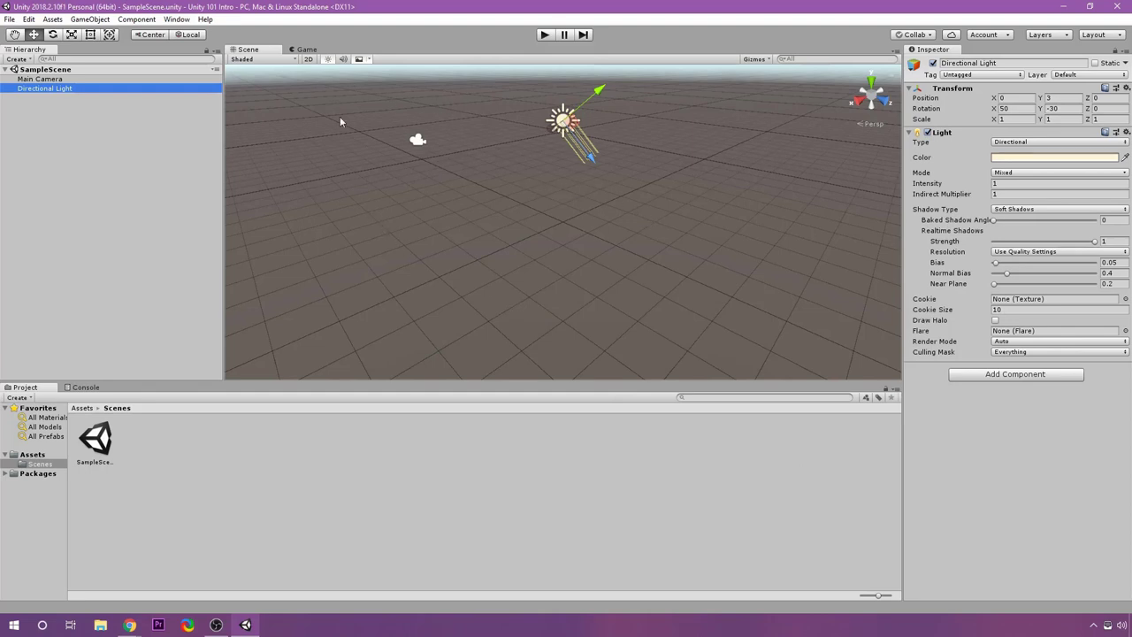
left_click(44, 69)
left_click(40, 79)
left_click(44, 88)
left_click(40, 79)
left_click(54, 107)
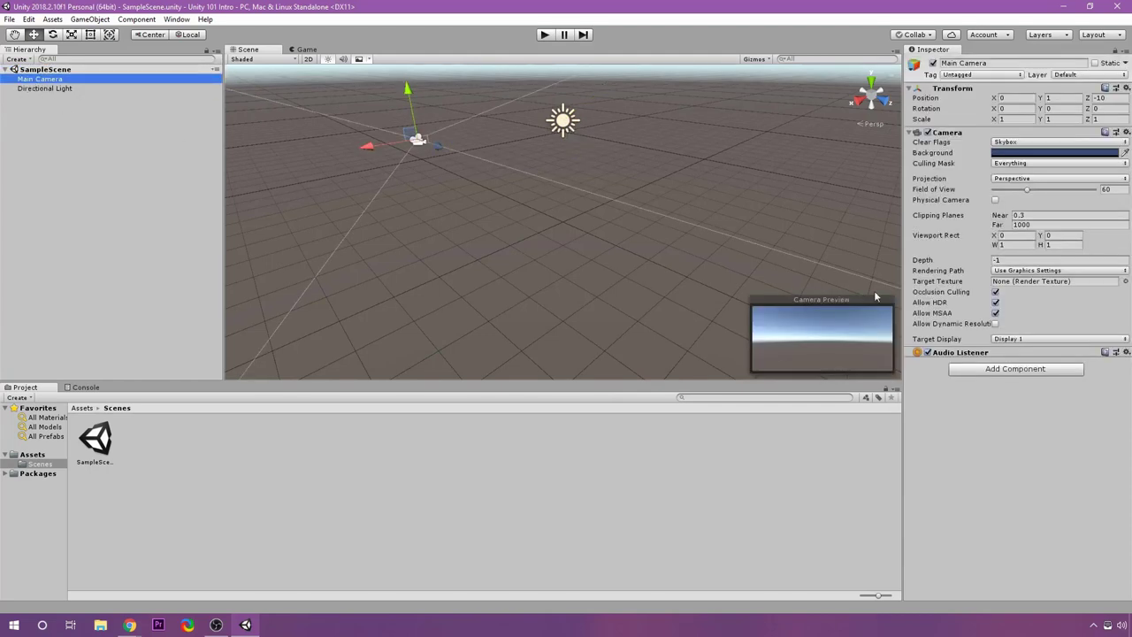
left_click(43, 89)
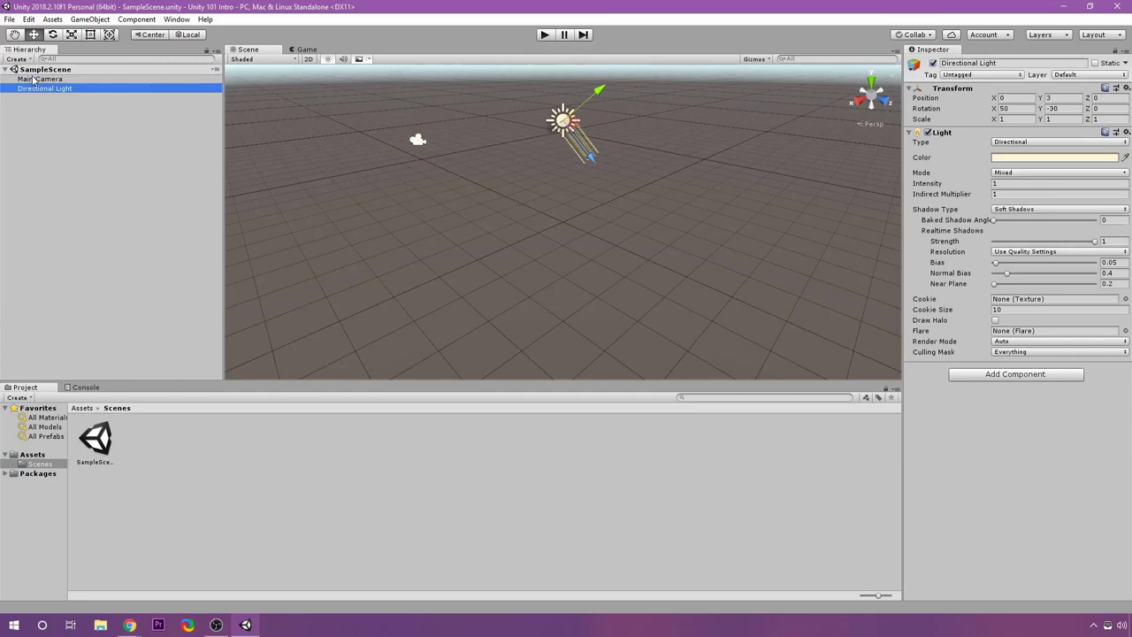
left_click(35, 78)
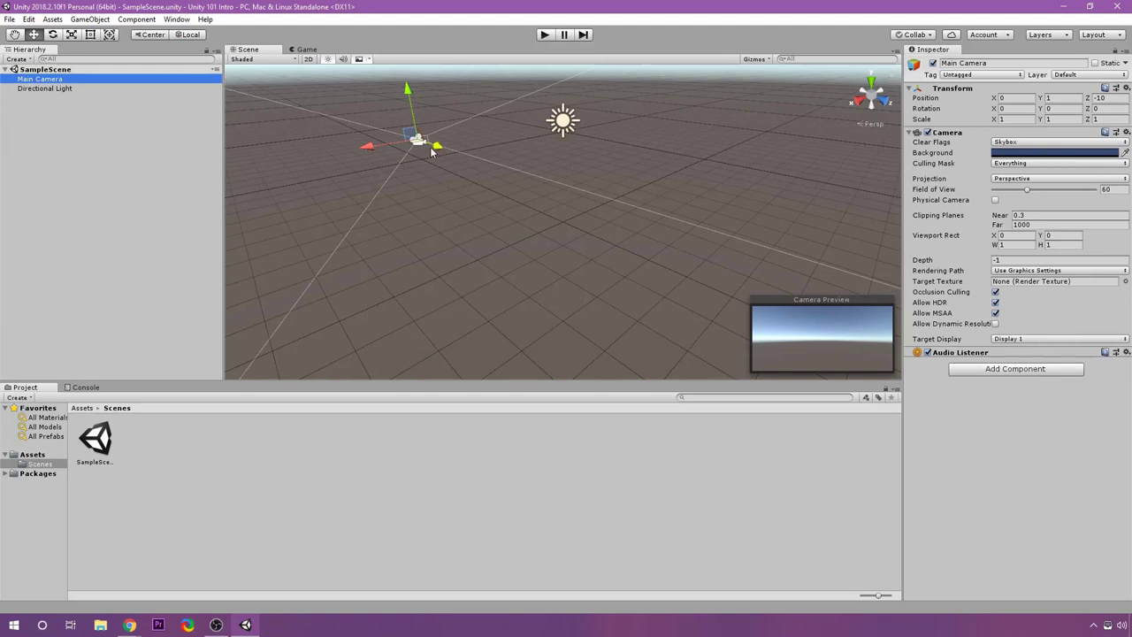
left_click(44, 88)
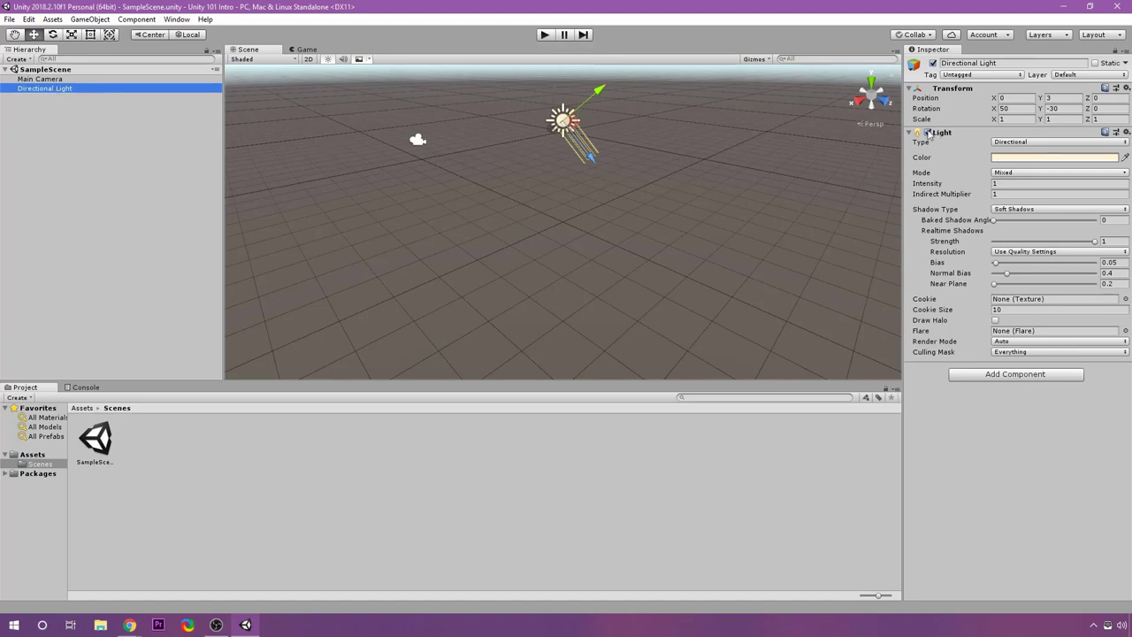
left_click(40, 80)
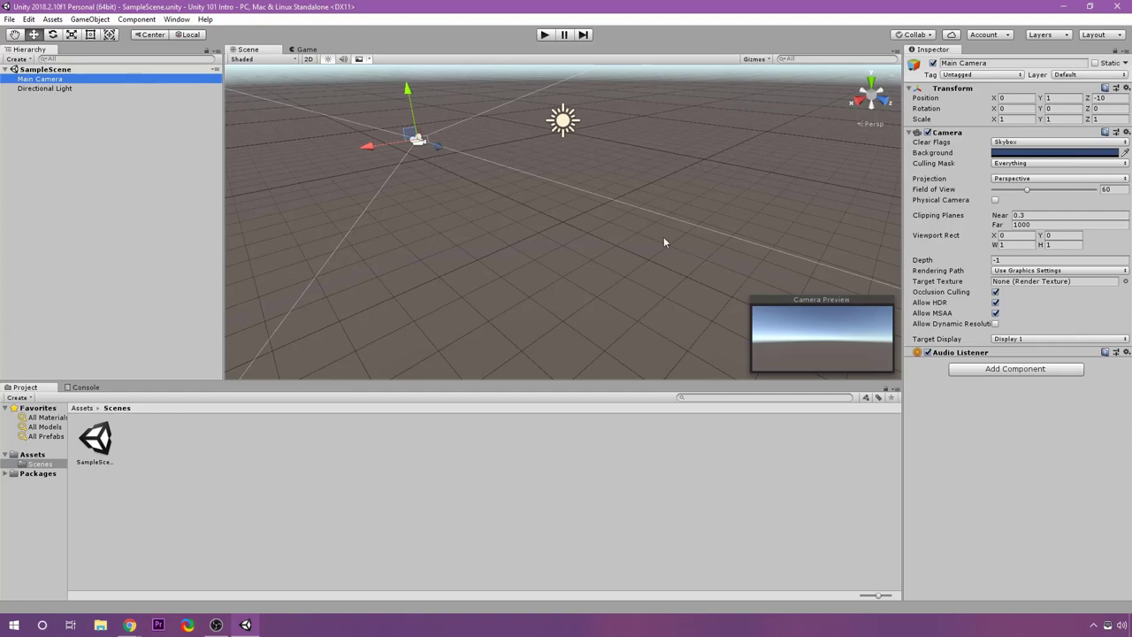
left_click(40, 89)
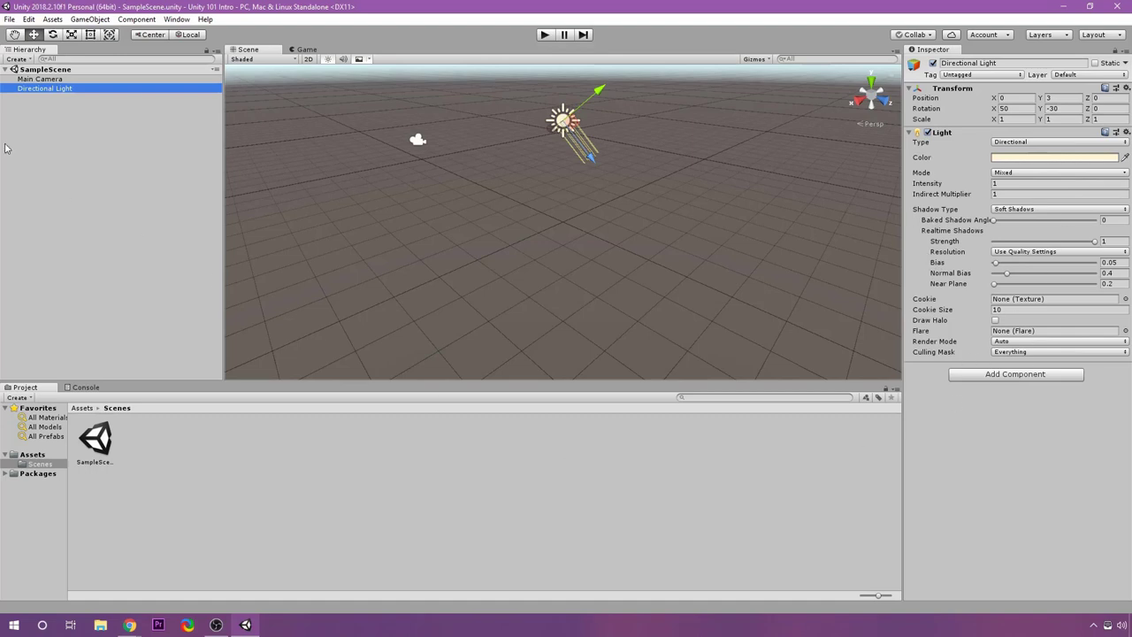
left_click(23, 80)
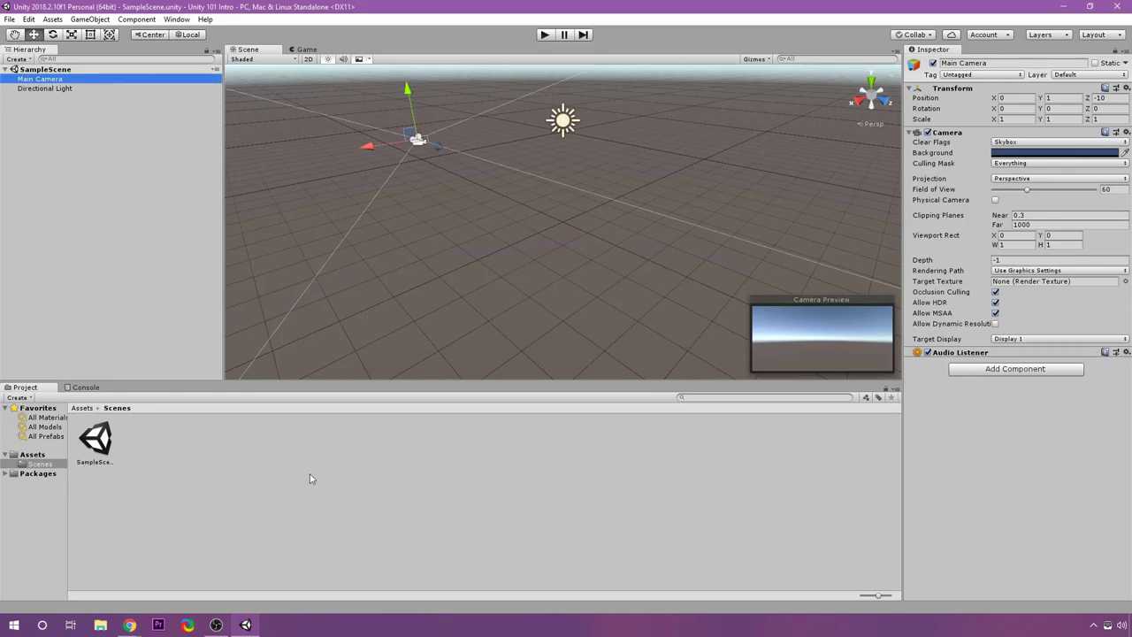
Select the top-level Assets folder and reveal it in File Explorer
left_click(37, 455)
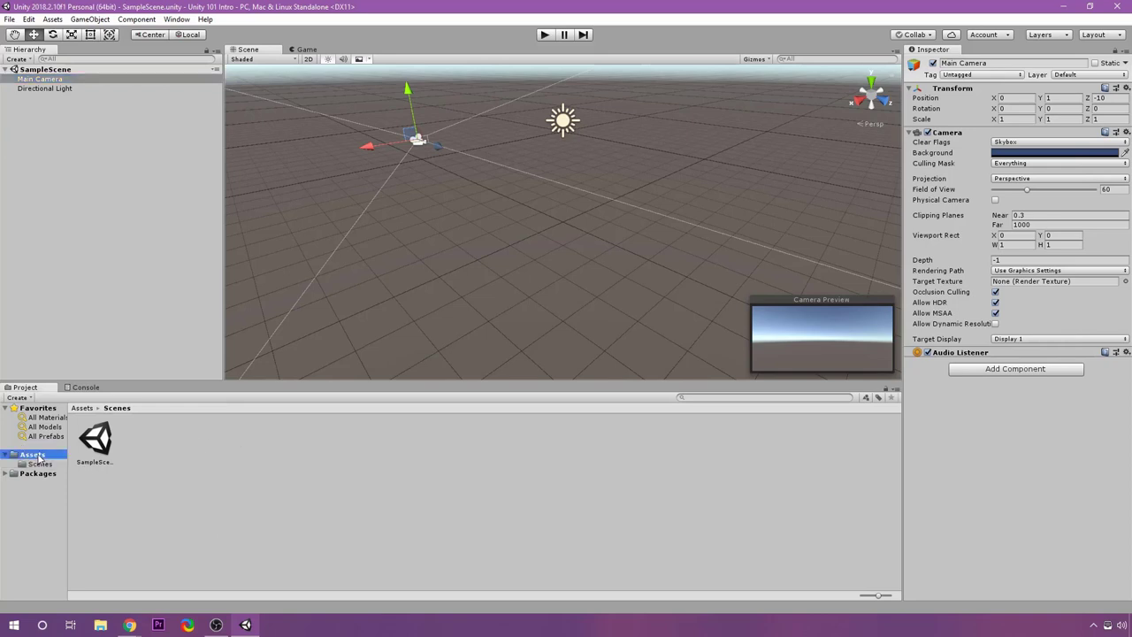
right_click(176, 461)
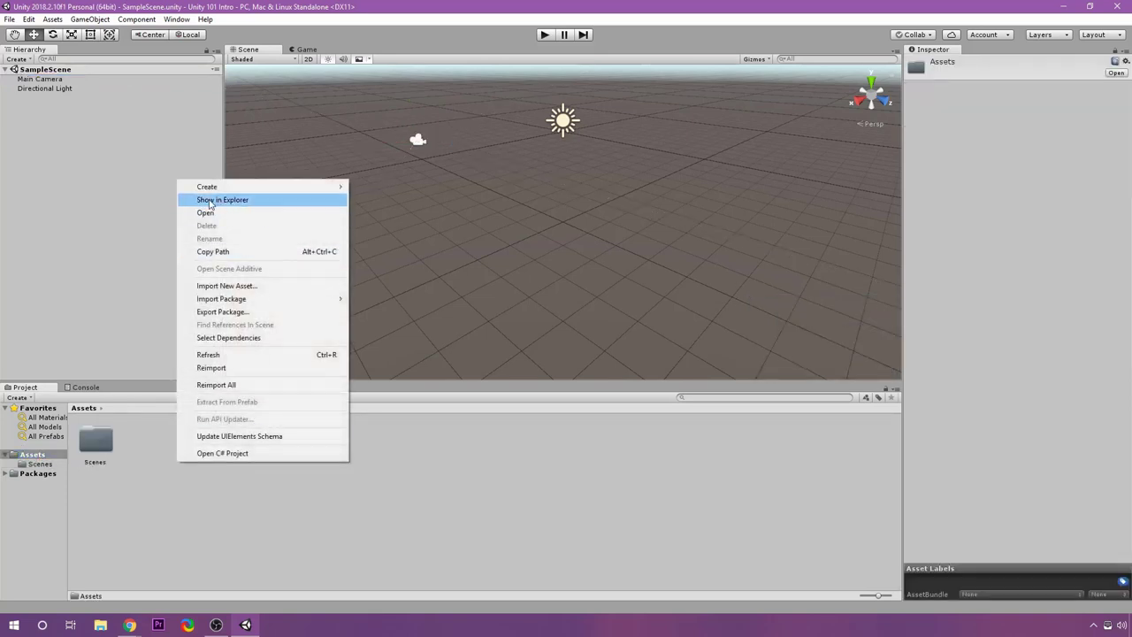
left_click(249, 201)
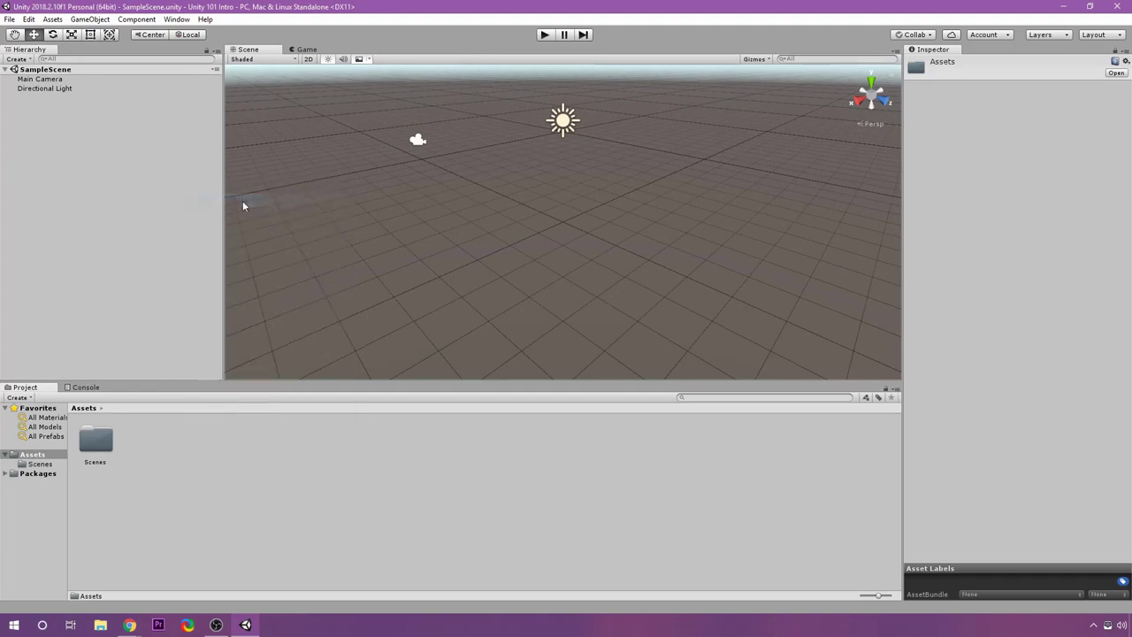
View Scenes and Scenes.meta in the Assets folder on disk, then close Explorer and select Scenes
left_click_drag(538, 162, 527, 132)
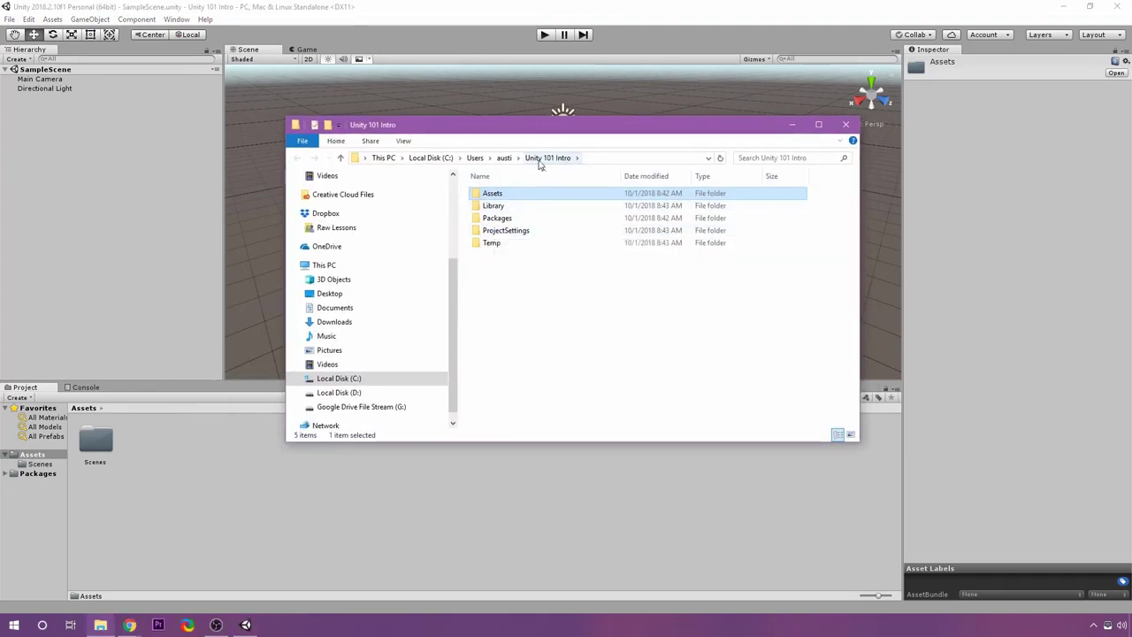
double_click(488, 193)
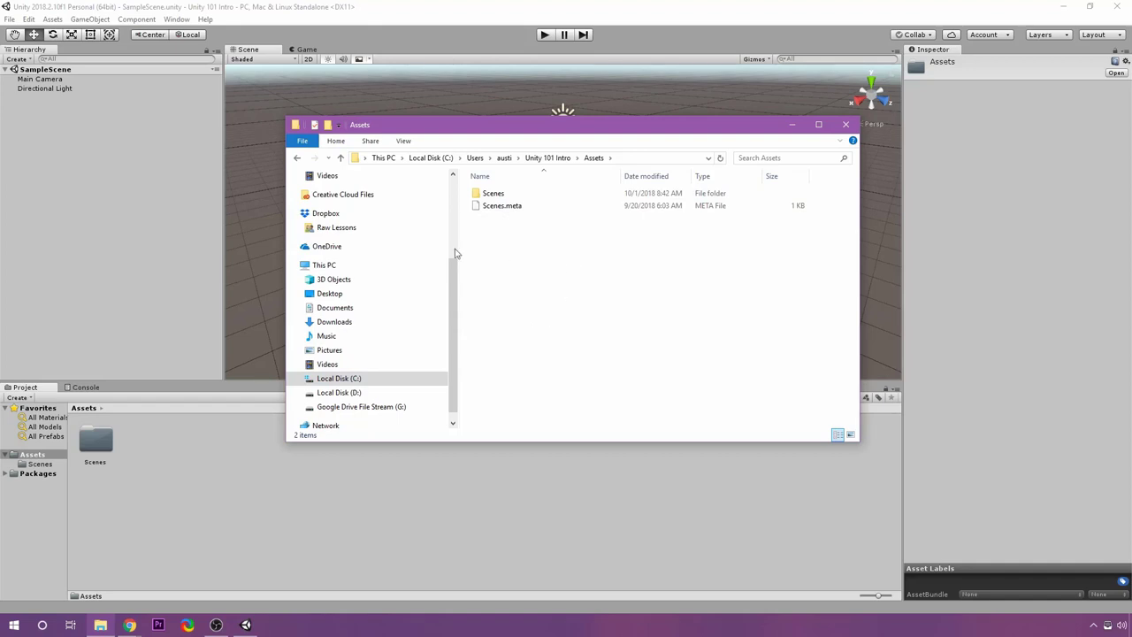
left_click(848, 128)
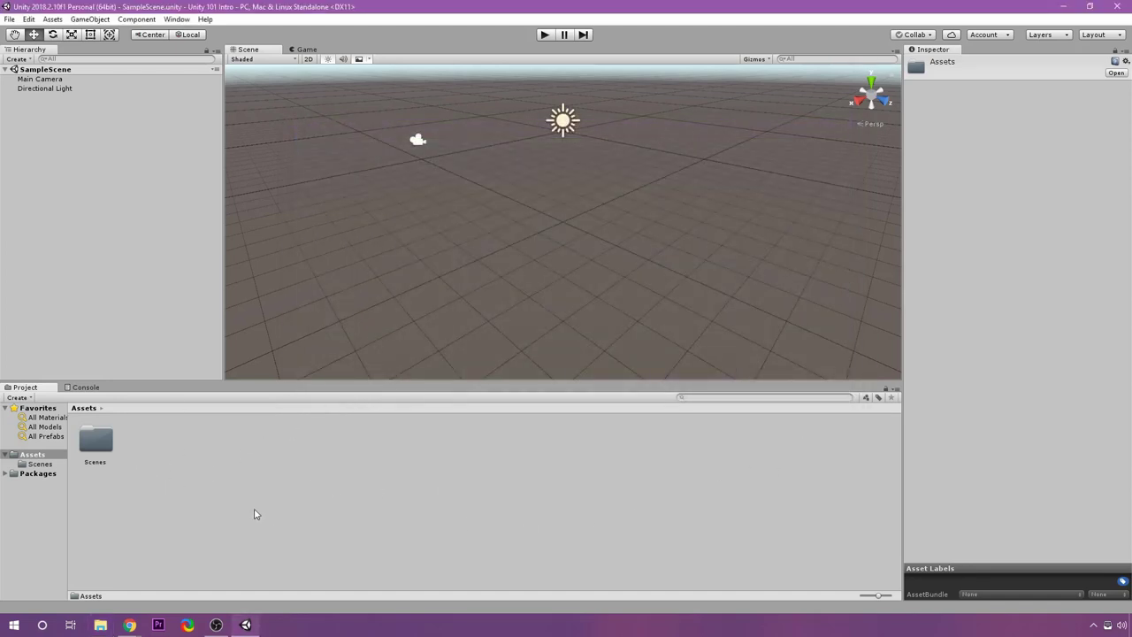
left_click(94, 442)
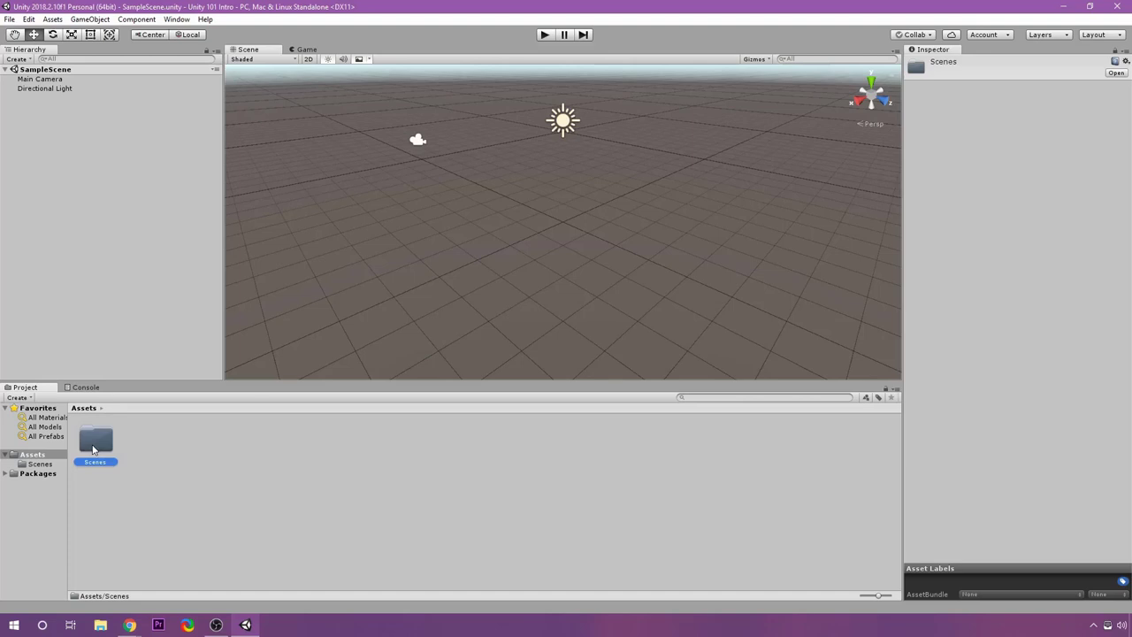
Open the Scenes folder to reveal SampleScene, then show the empty Console panel
double_click(93, 449)
left_click(96, 448)
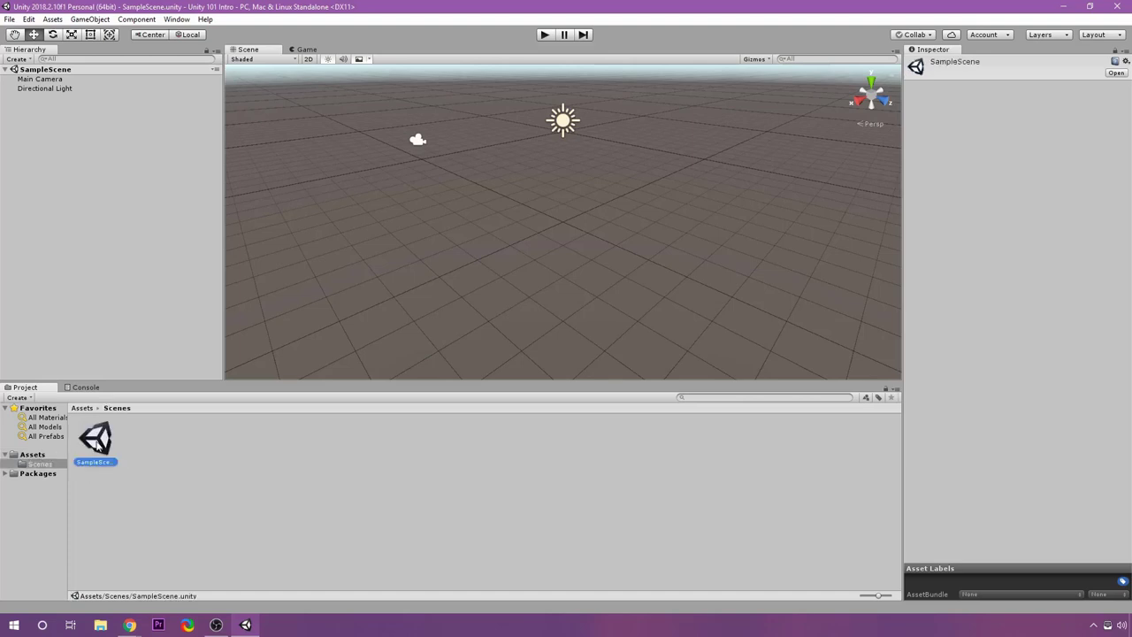
left_click(247, 464)
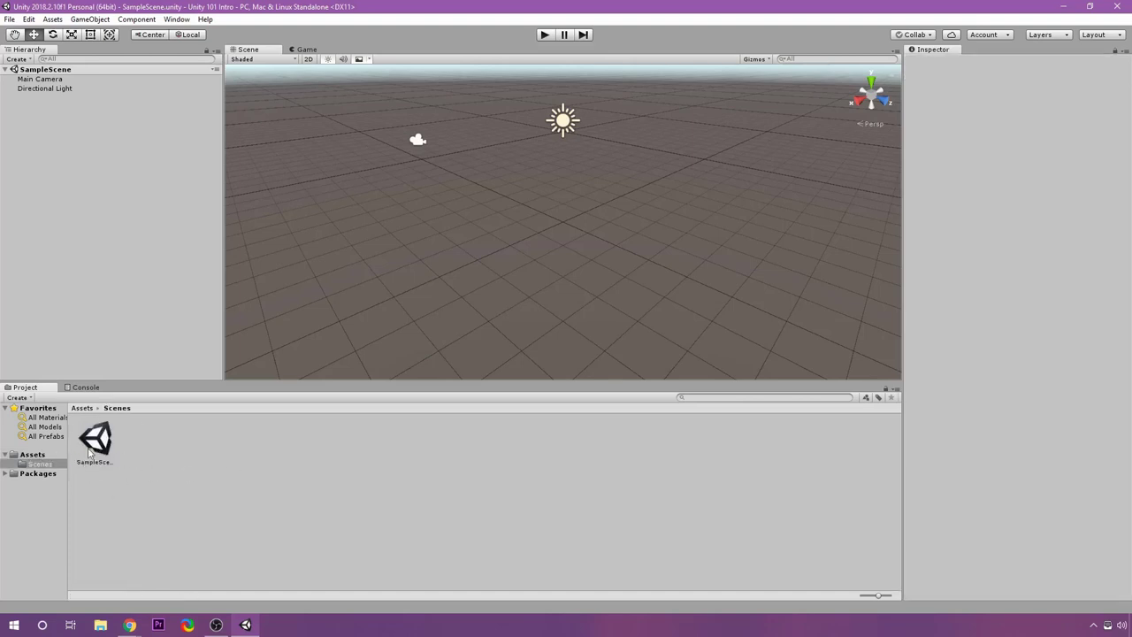
left_click(84, 387)
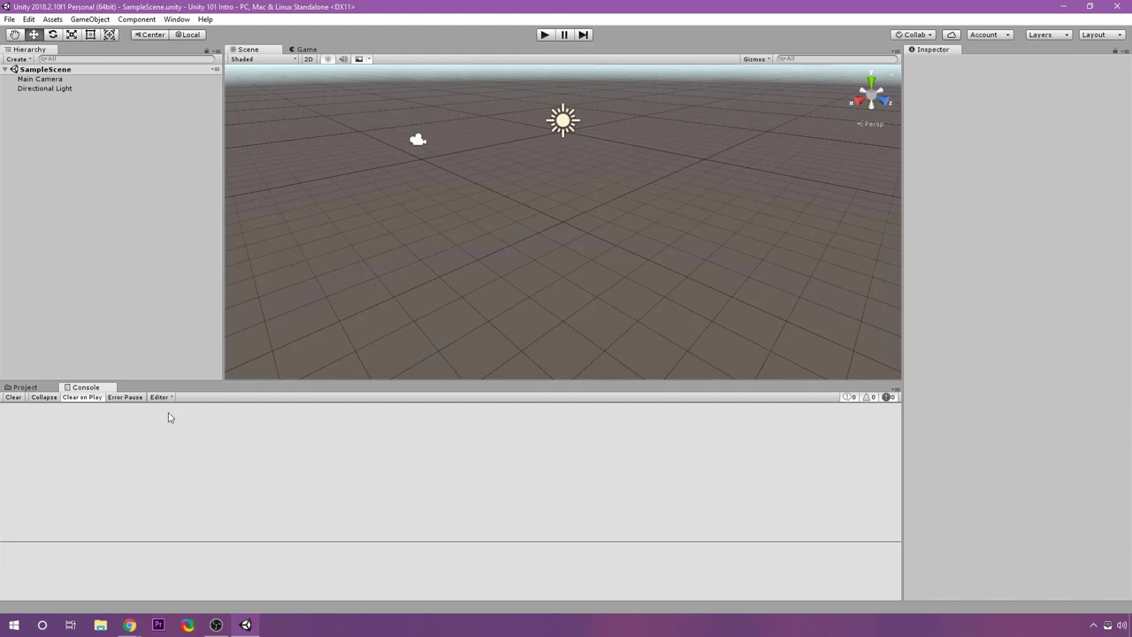
Switch the bottom panel back to the Project window showing Assets and its Scenes folder
left_click(27, 387)
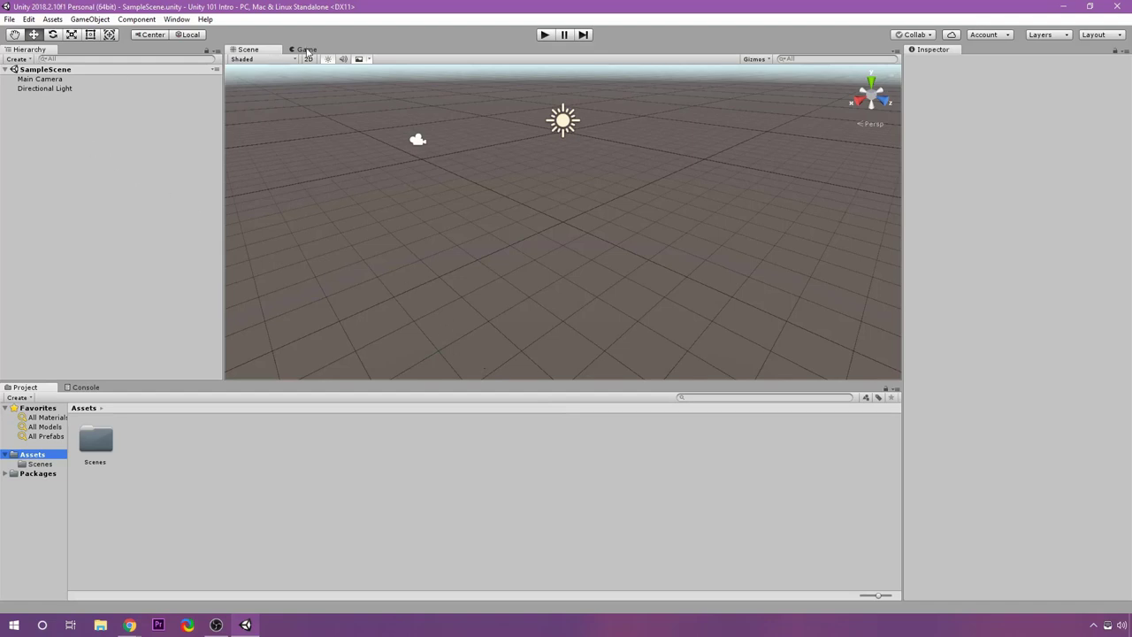
Undock the Game view, dock it right of the Scene view, and widen it slightly
left_click_drag(307, 51, 458, 501)
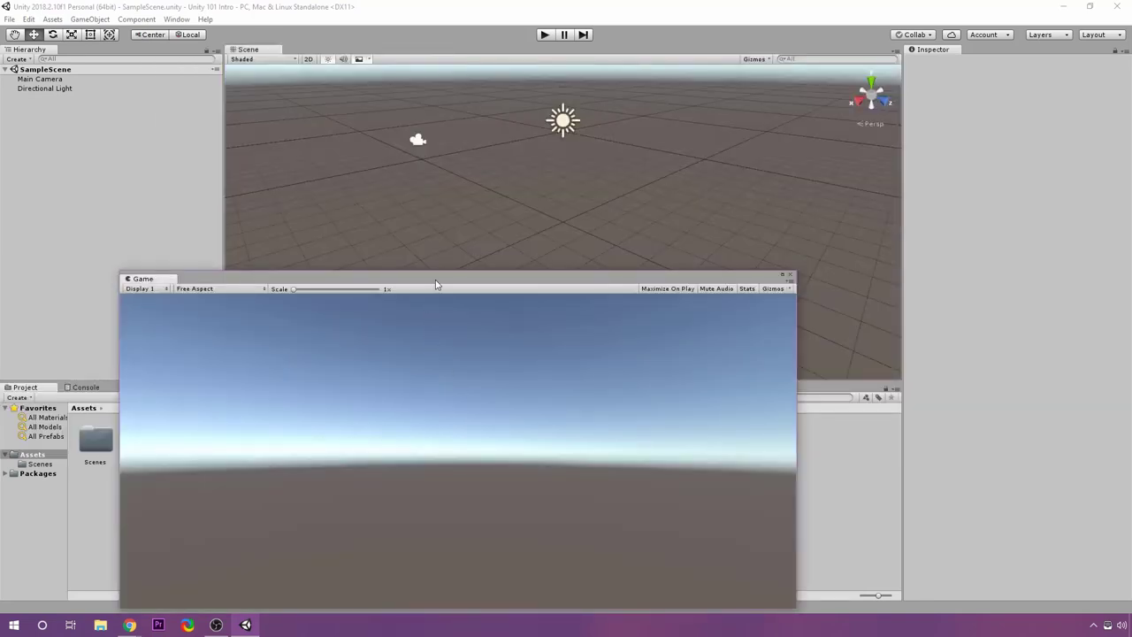
left_click_drag(435, 282, 603, 140)
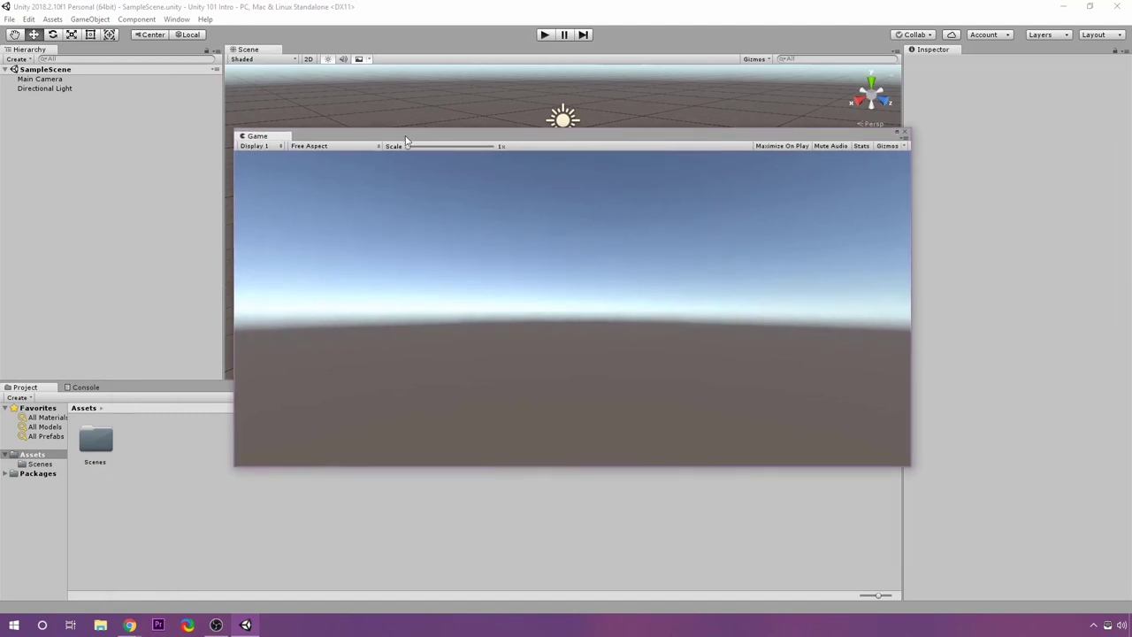
left_click_drag(417, 137, 329, 53)
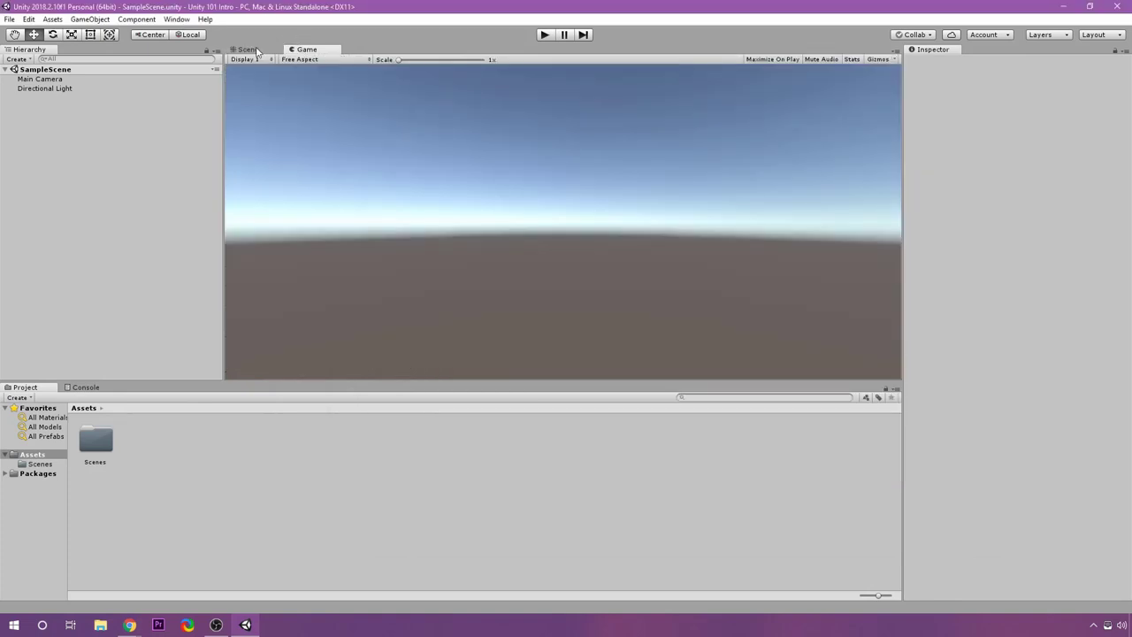
left_click(259, 51)
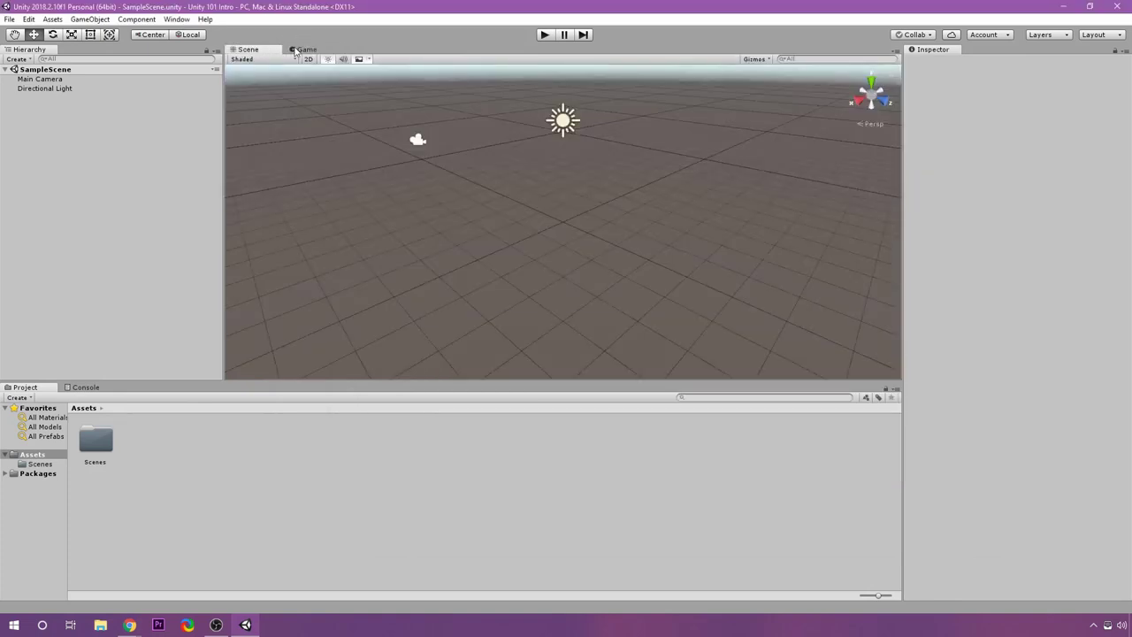
left_click(300, 50)
left_click_drag(424, 220, 758, 256)
left_click_drag(676, 228, 541, 229)
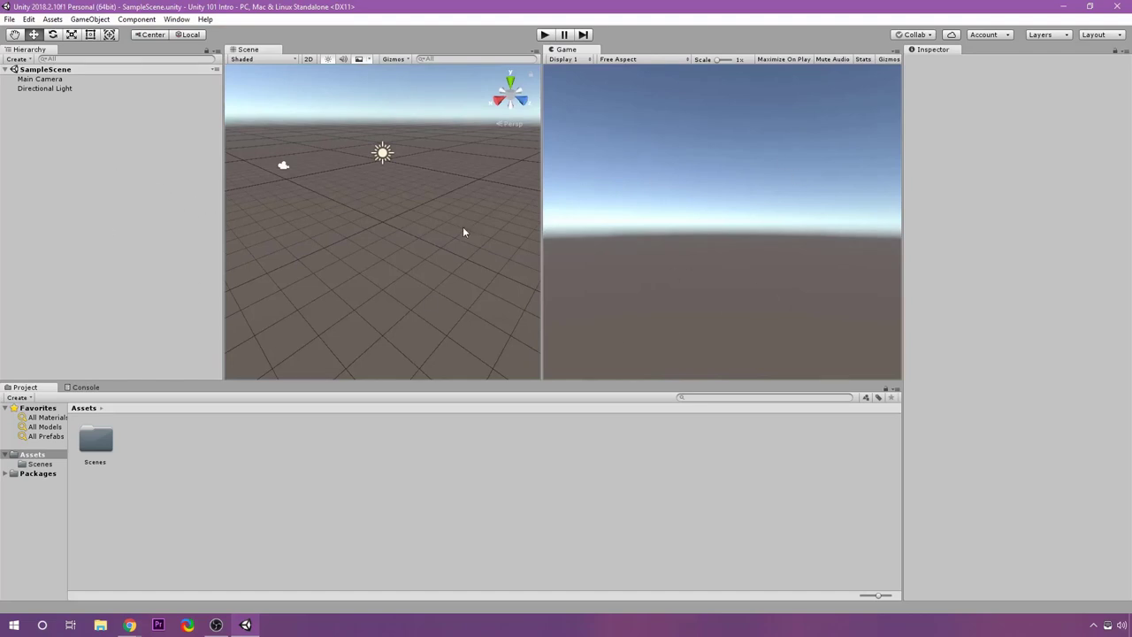
Save the current window arrangement as a layout named 'My Layout'
left_click(1102, 36)
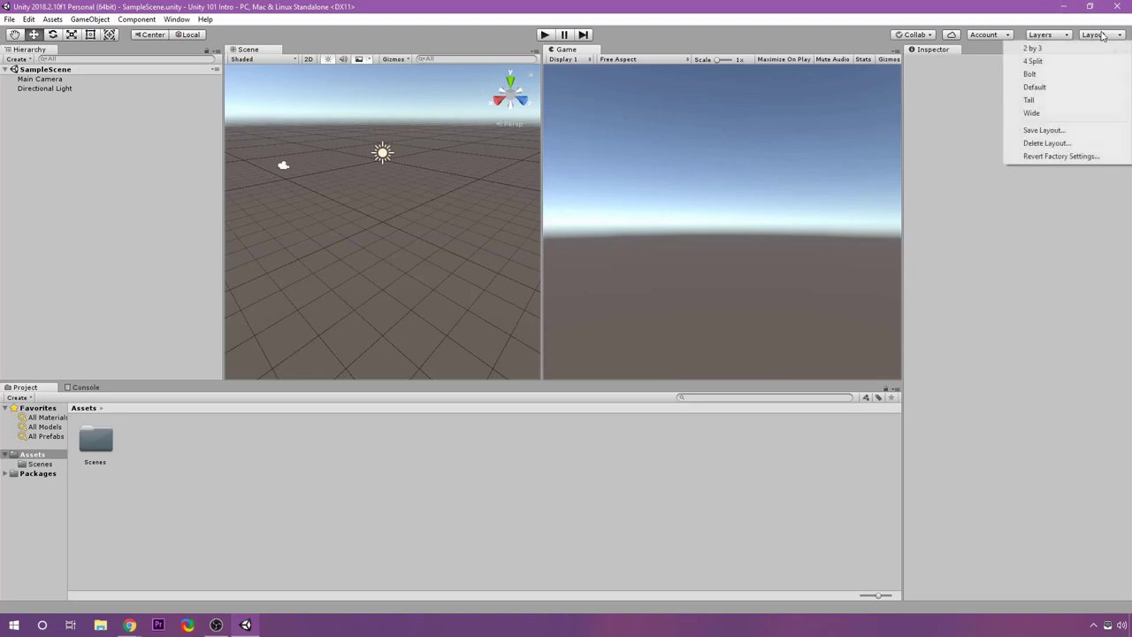
left_click(1043, 130)
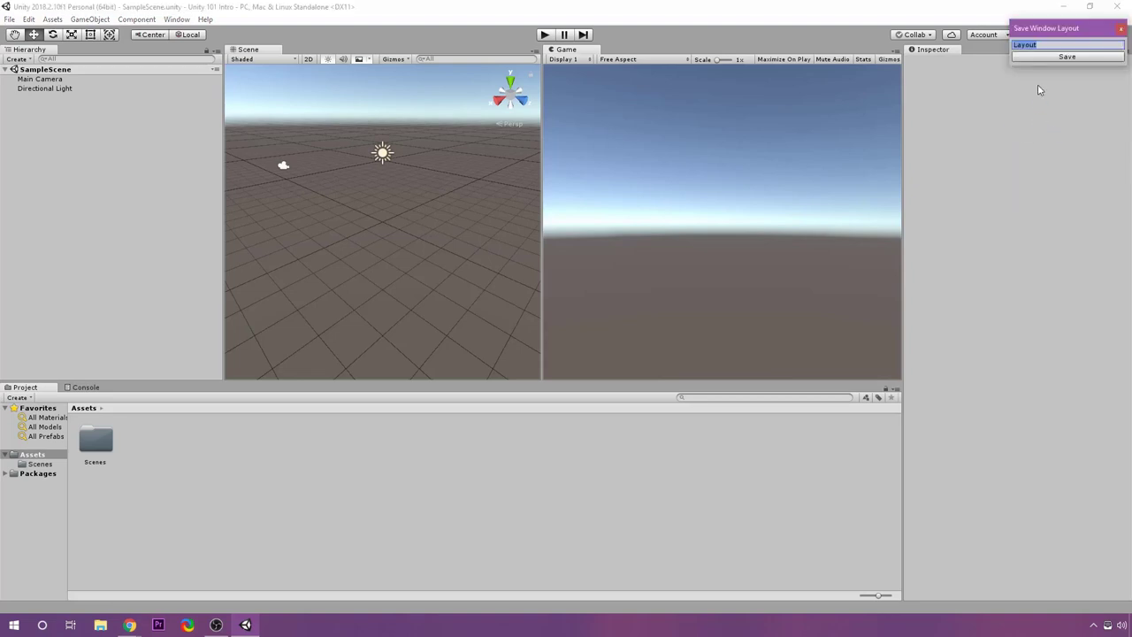
type("My Layout")
key("Return")
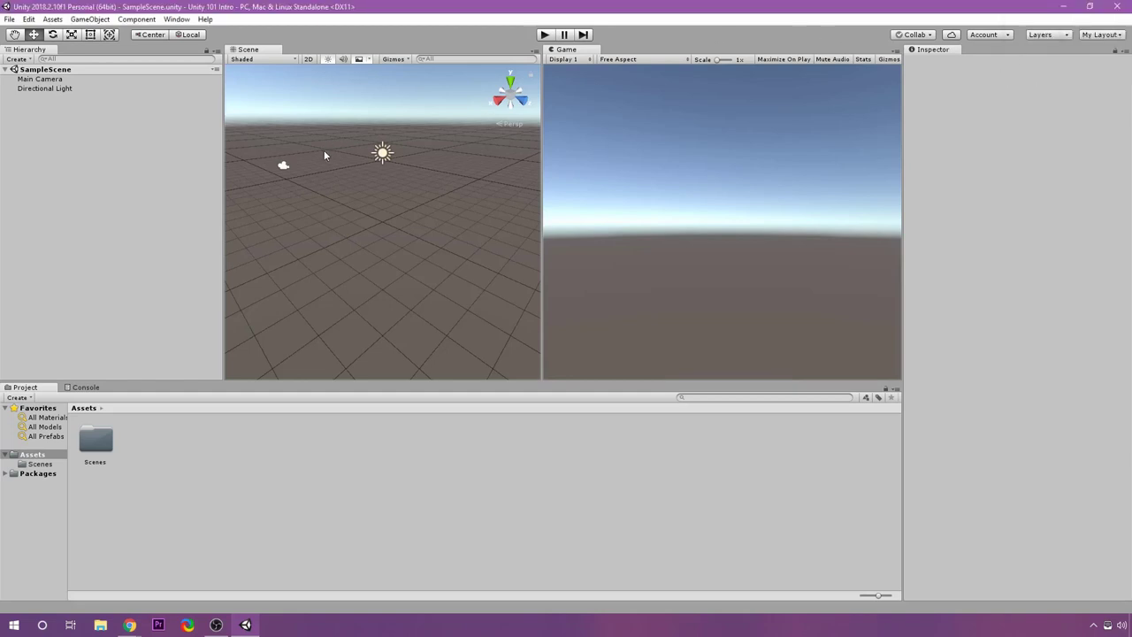
Reload My Layout, then switch the editor back to the Default layout
left_click(1098, 34)
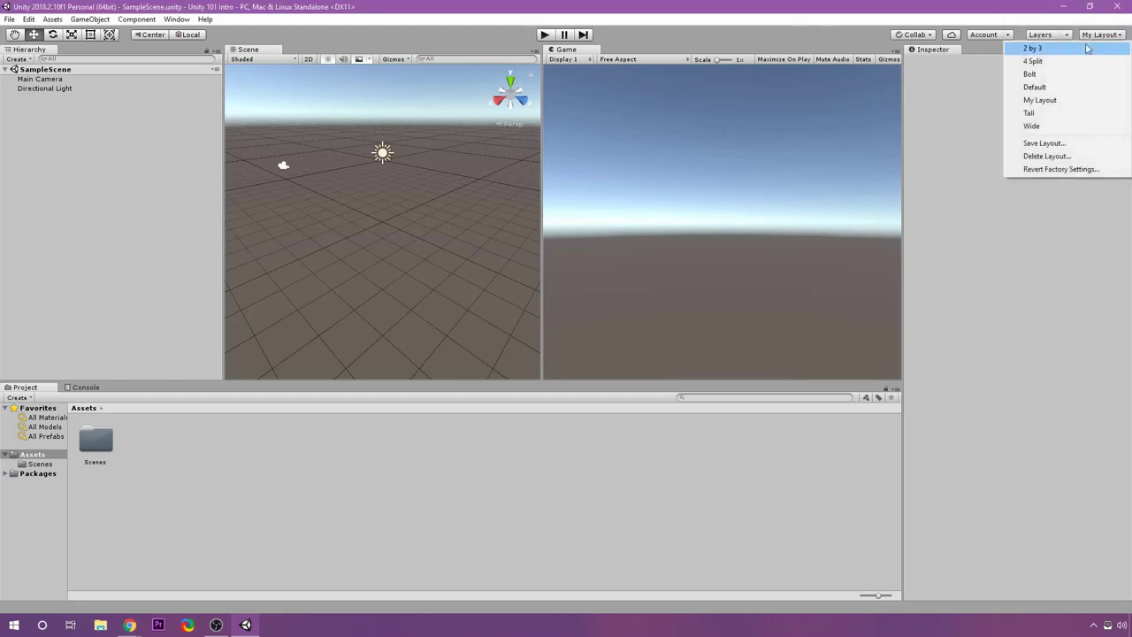
left_click(1049, 101)
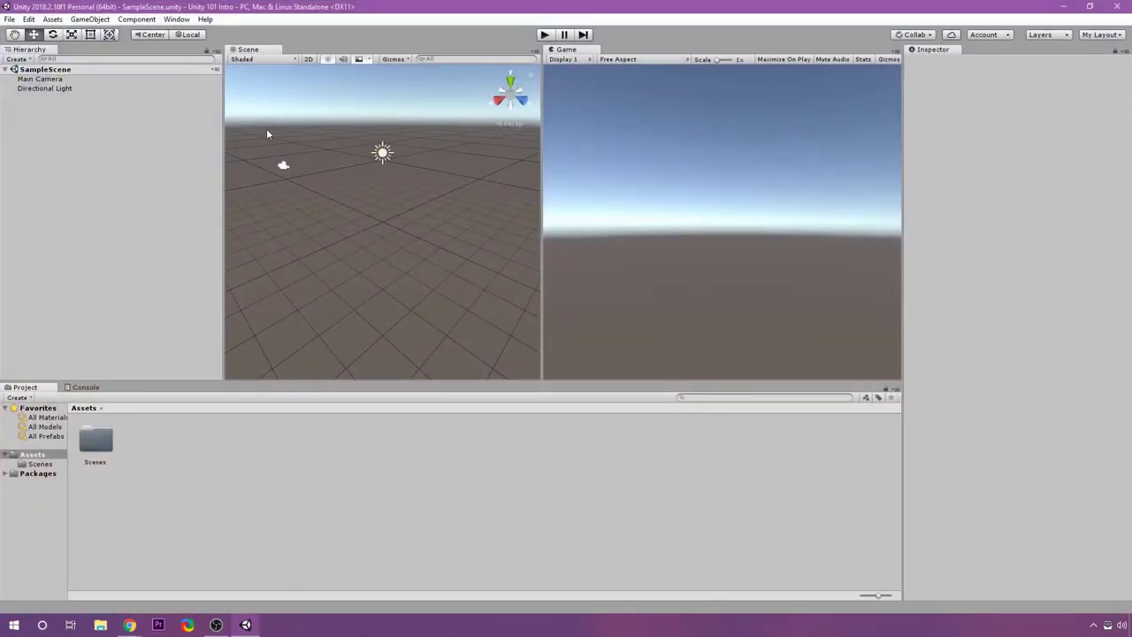
left_click(1099, 36)
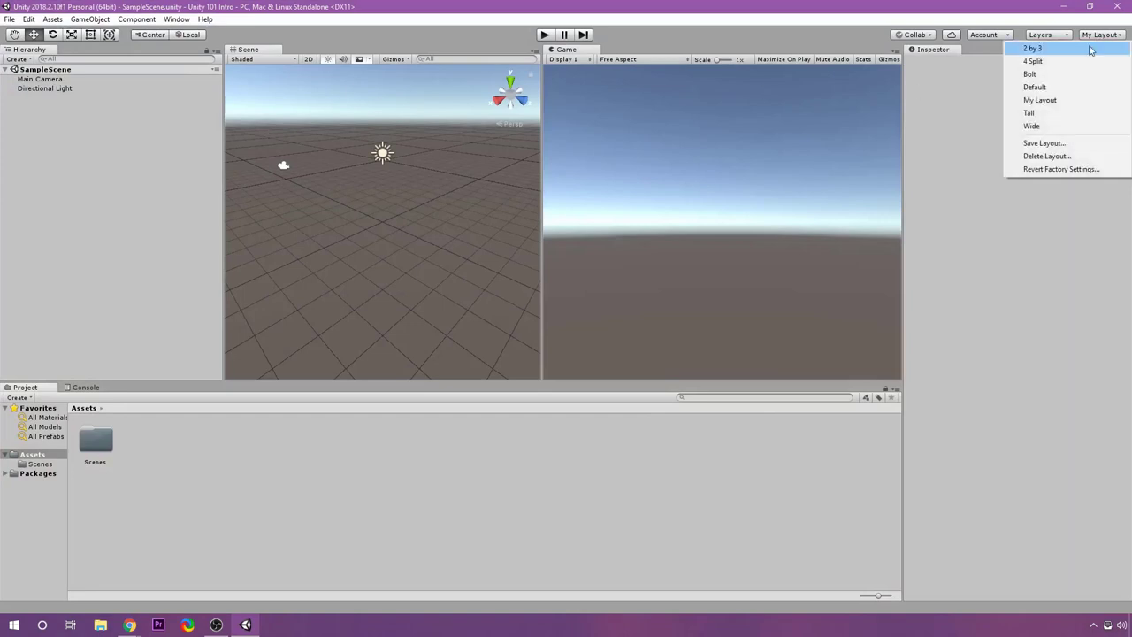
left_click(1064, 88)
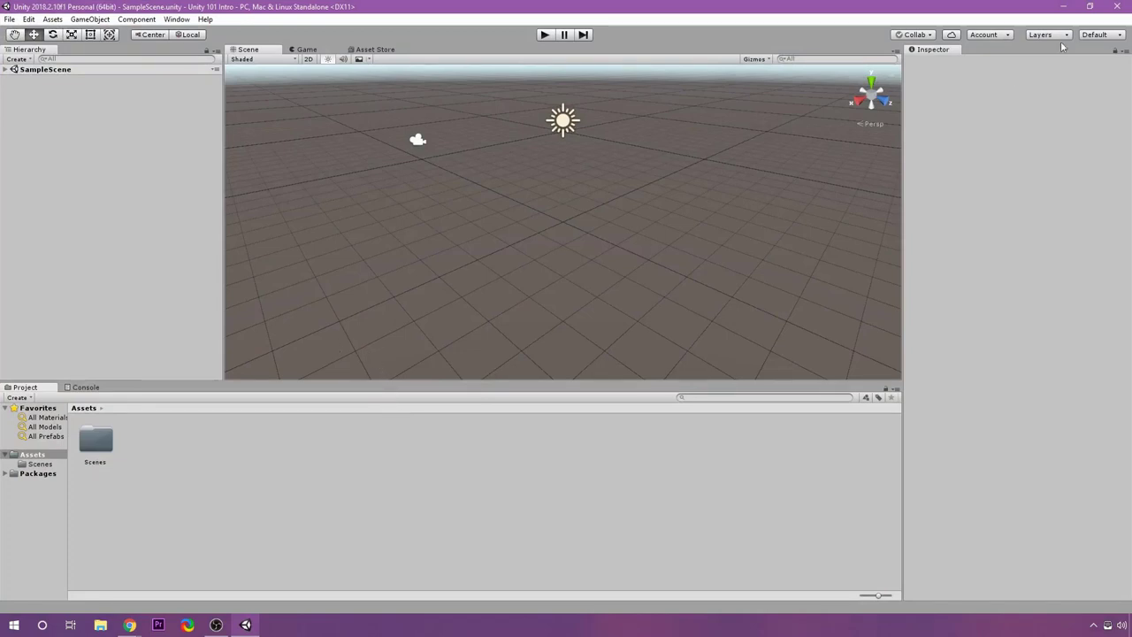
Browse the Window layout choices, dismiss them, and zoom the Scene view
left_click(176, 19)
mouse_move(192, 72)
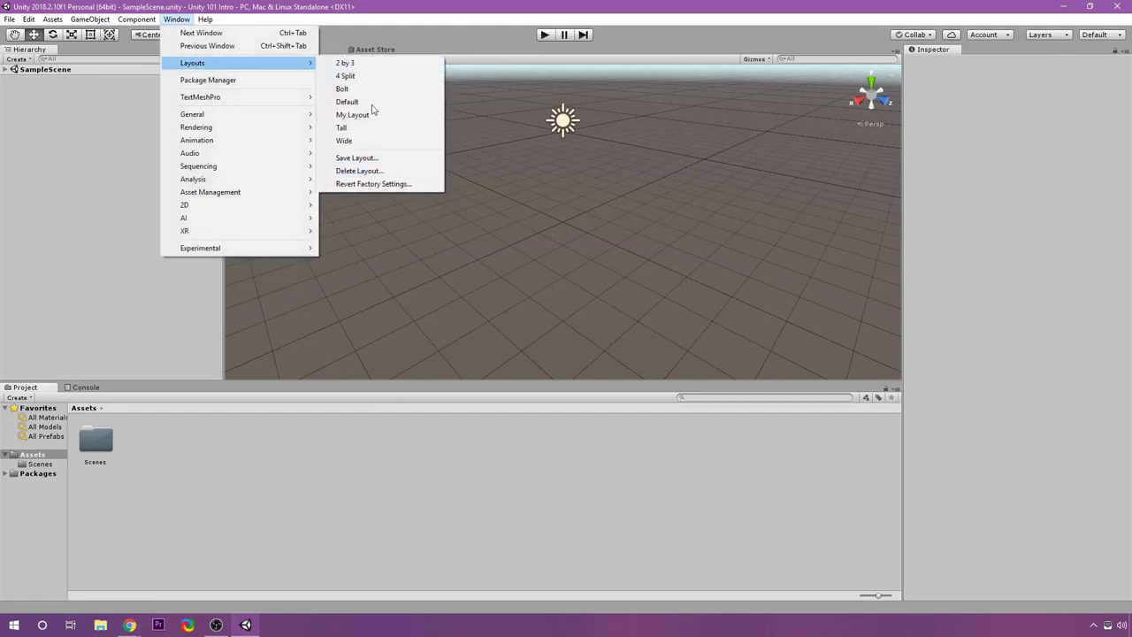
left_click(380, 116)
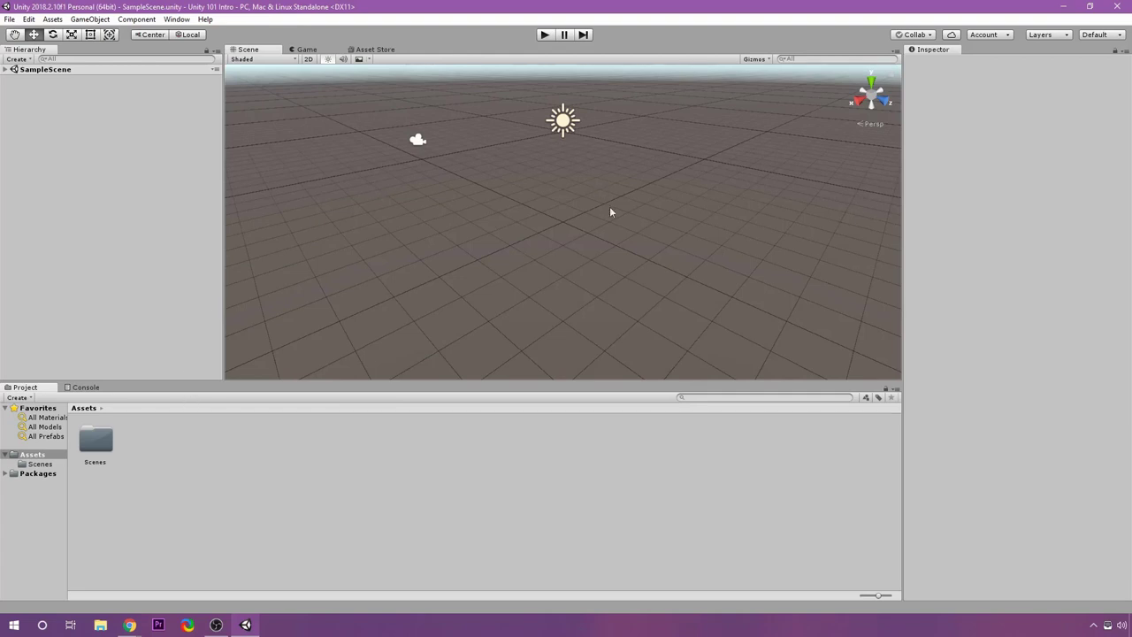
scroll(499, 208, "down", 2)
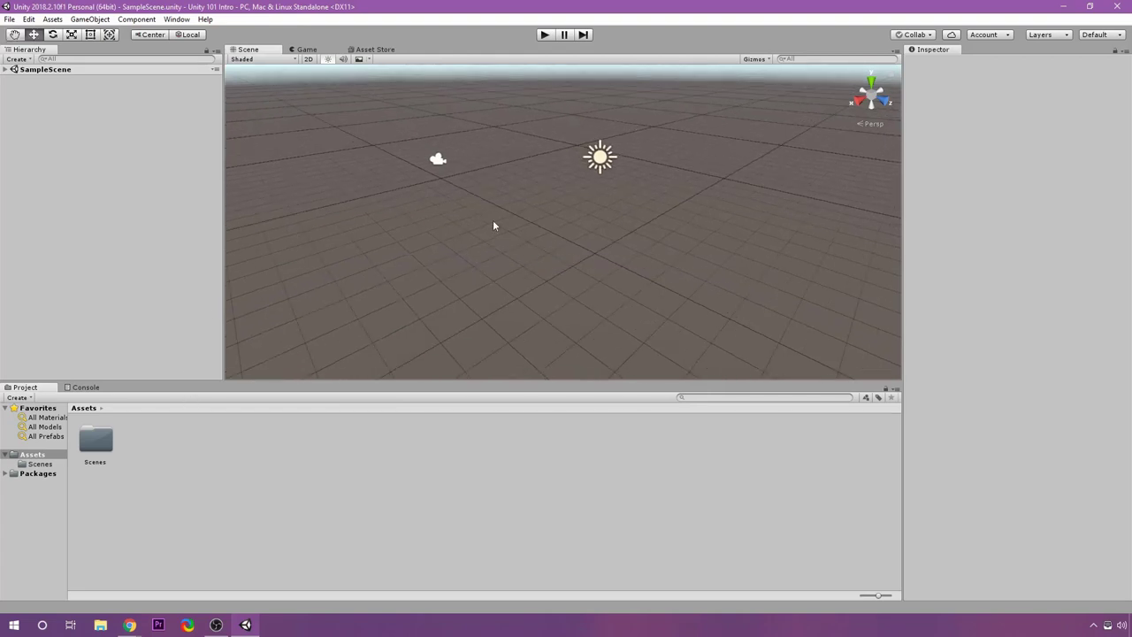
Expand SampleScene, select Main Camera and Directional Light, and orbit around the light
left_click(437, 162)
left_click(620, 160)
left_click(600, 158)
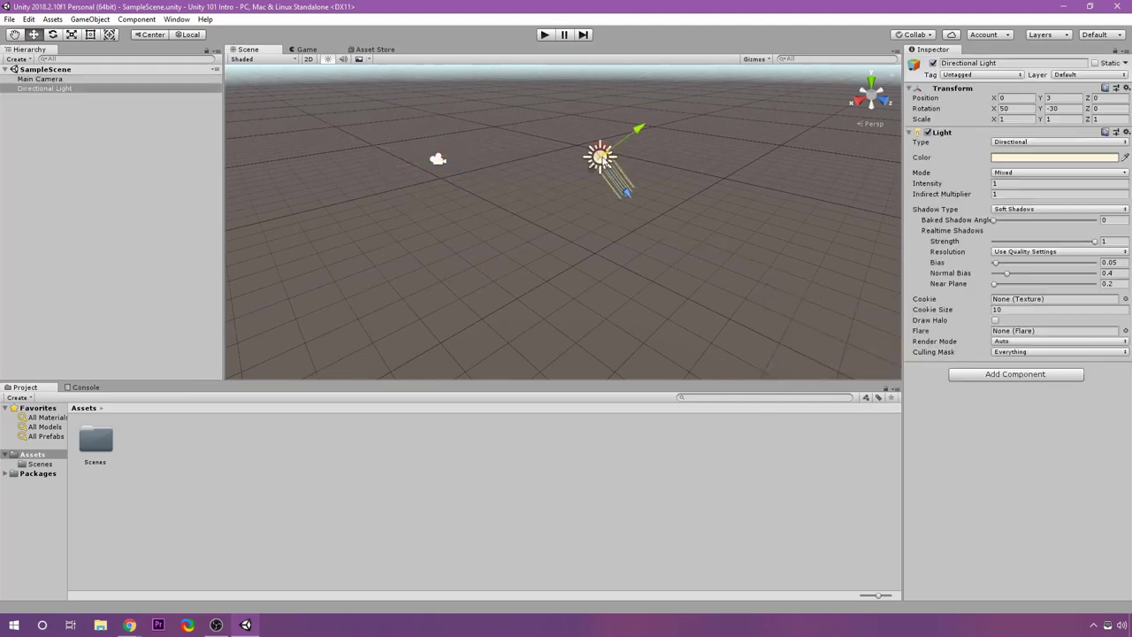
right_click_drag(564, 248, 581, 298)
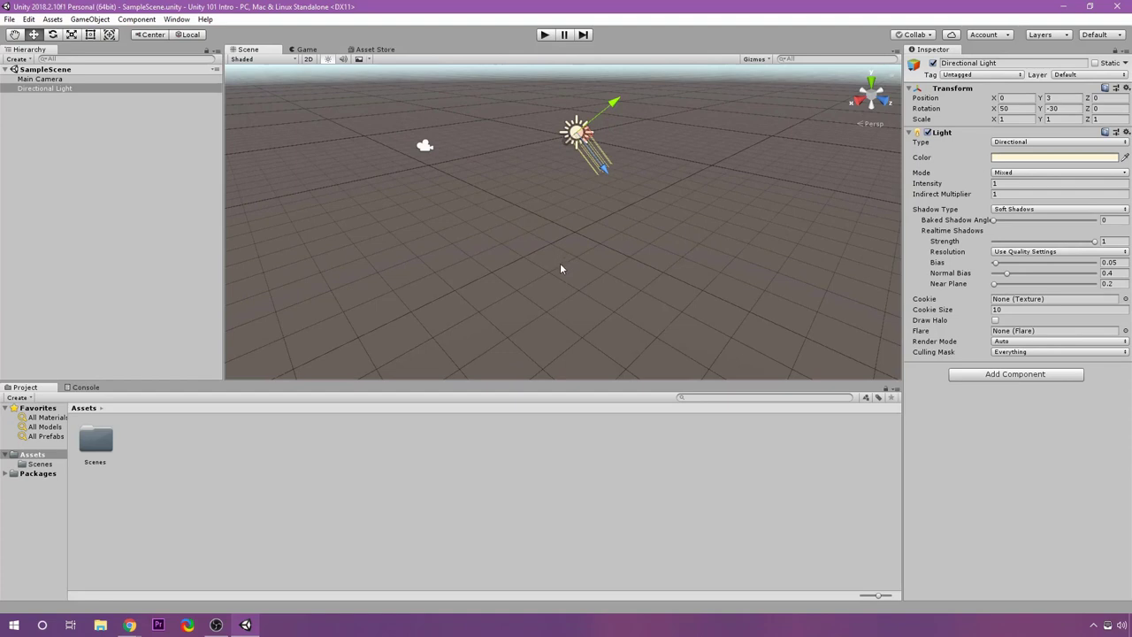
left_click(462, 298)
right_click_drag(465, 296, 466, 216)
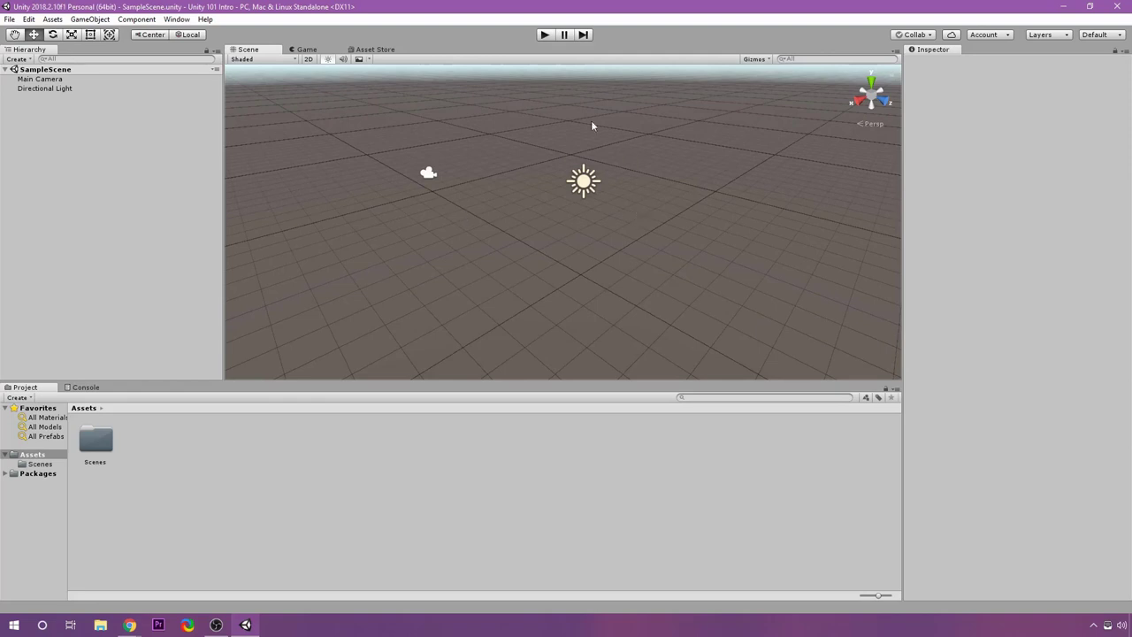
Add a 3D Cube to SampleScene, preview it in the Game view, then return to Scene view
right_click(40, 121)
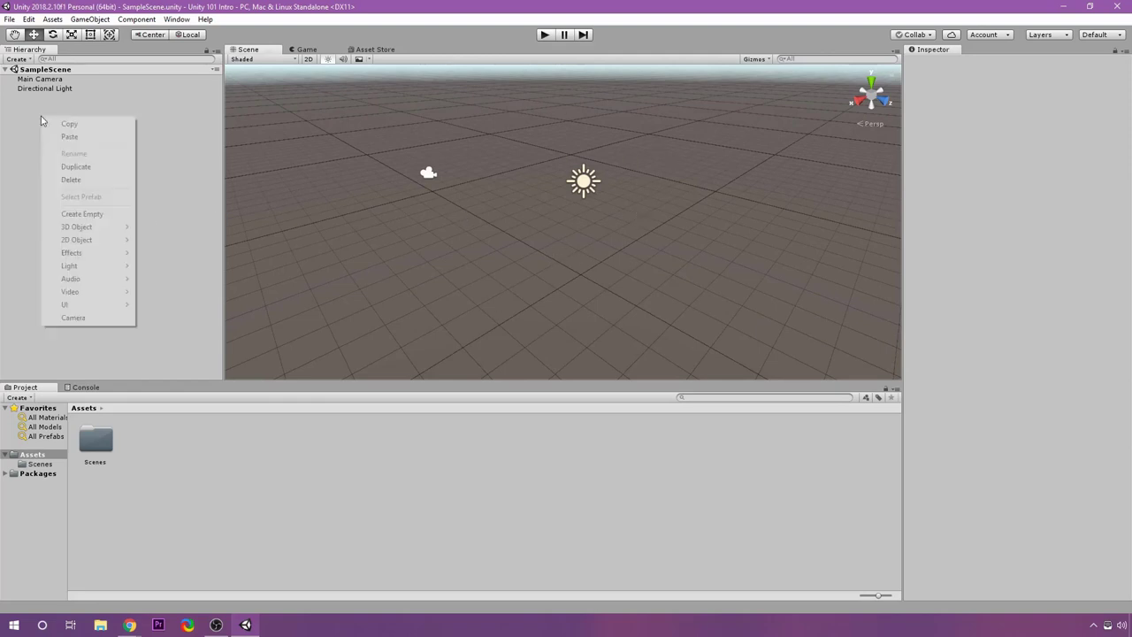
mouse_move(82, 228)
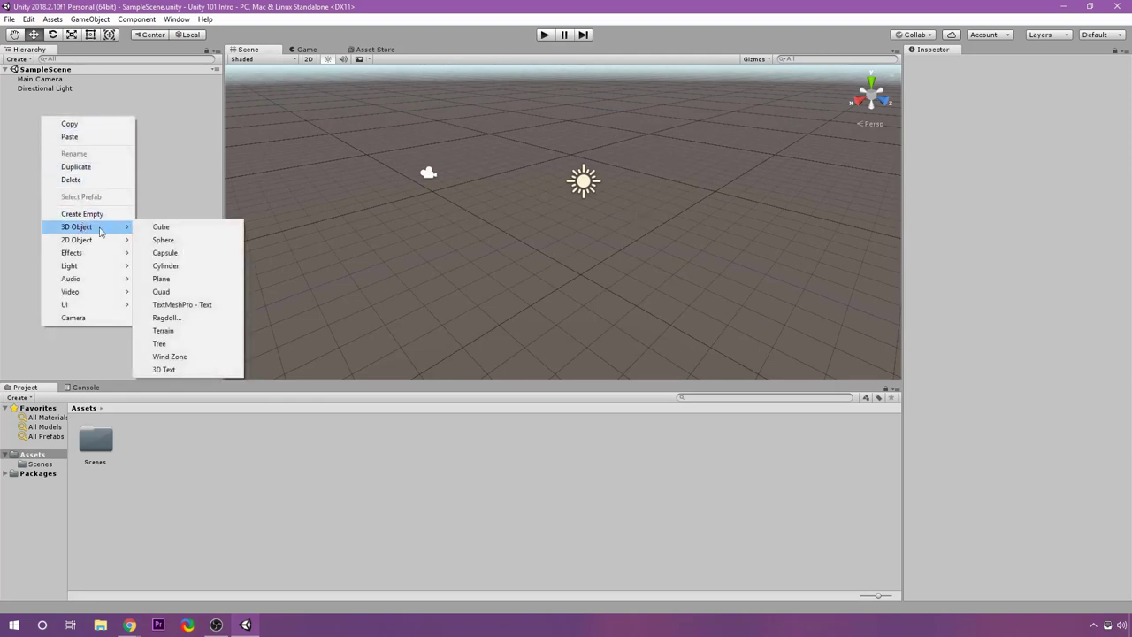
left_click(164, 229)
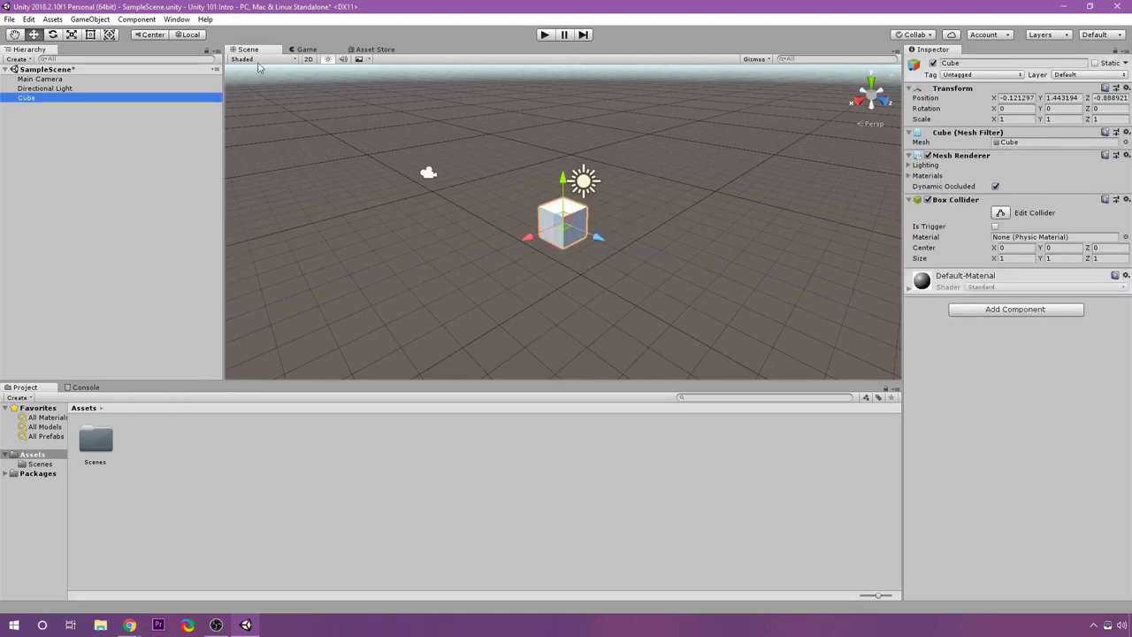
left_click(305, 49)
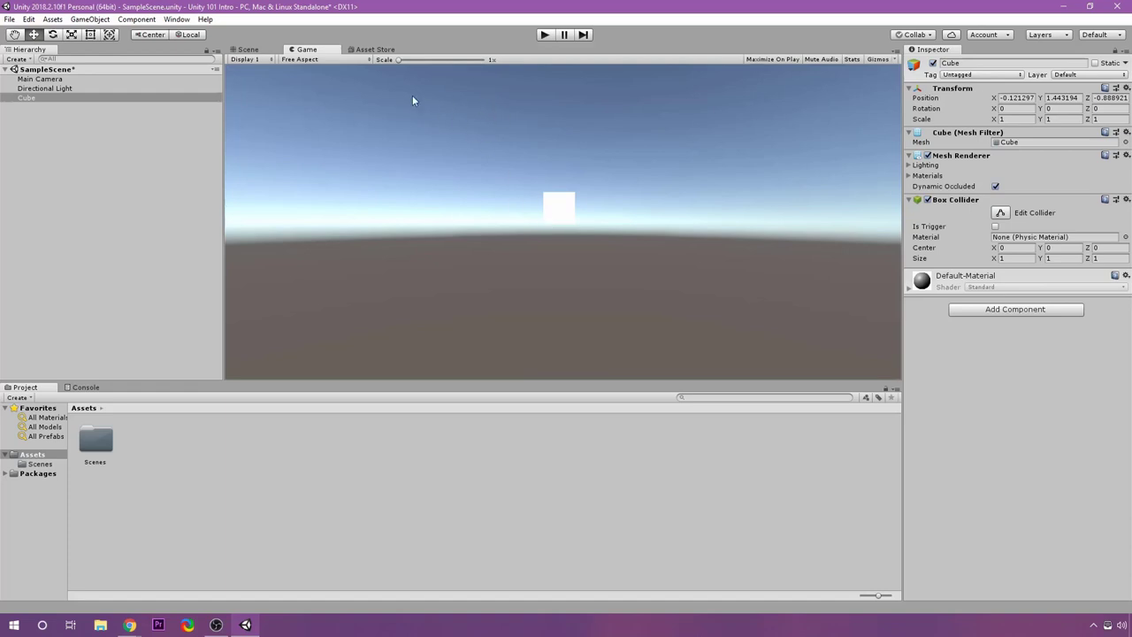
key("ctrl+1")
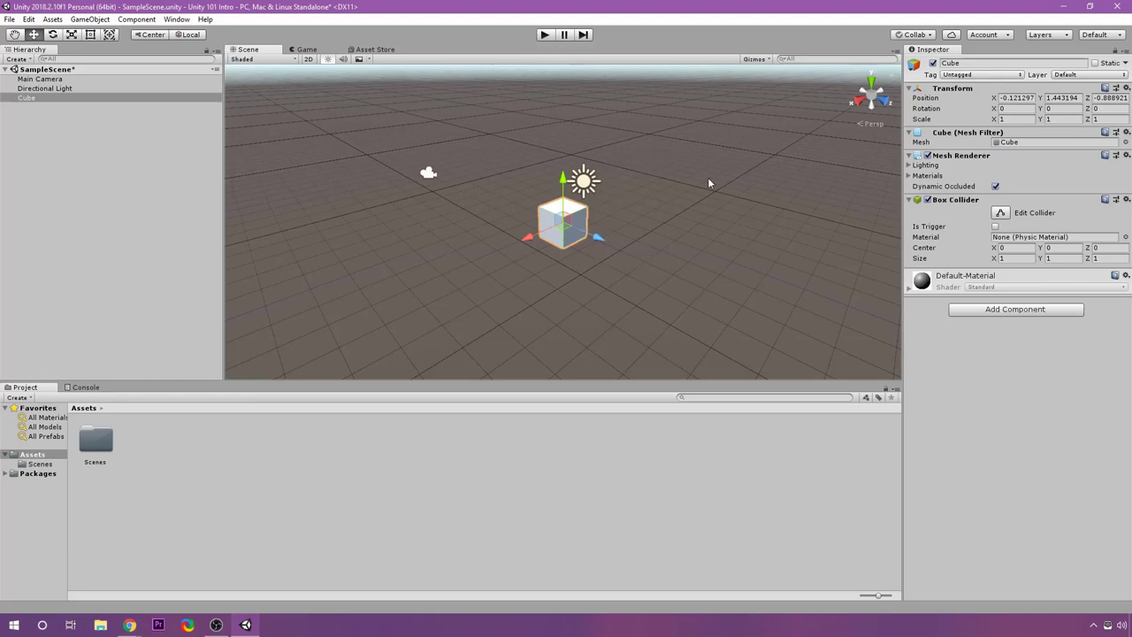
key("q")
left_click_drag(707, 180, 315, 221)
key("w")
left_click_drag(338, 88, 782, 294)
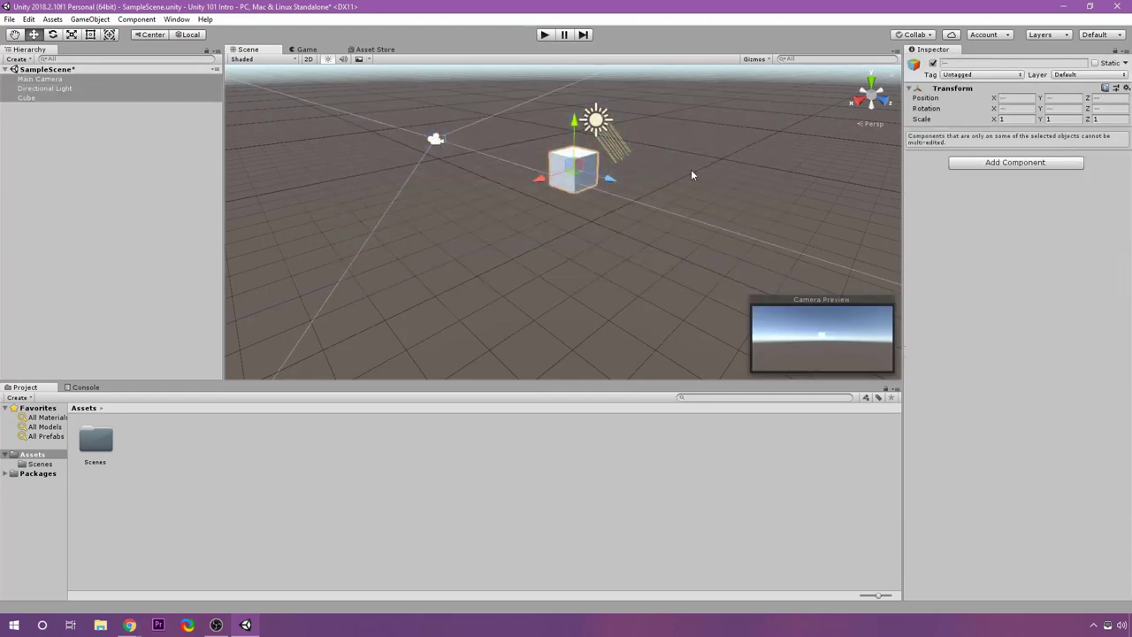
left_click(691, 169)
right_click_drag(726, 159, 664, 178)
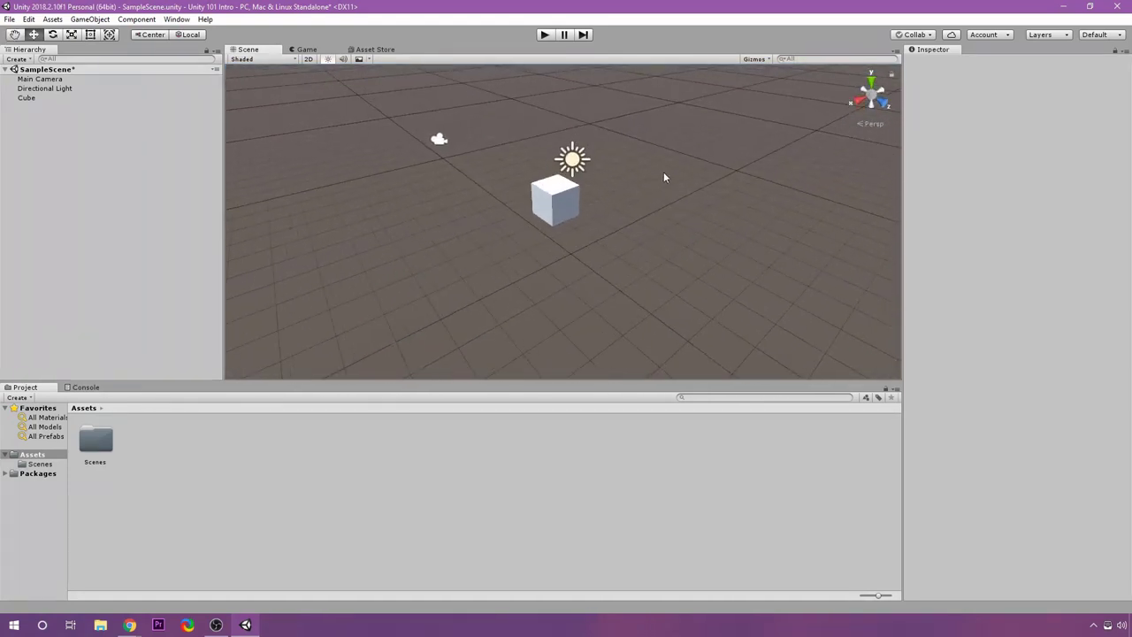
left_click_drag(705, 135, 714, 191)
middle_click_drag(713, 191, 734, 127)
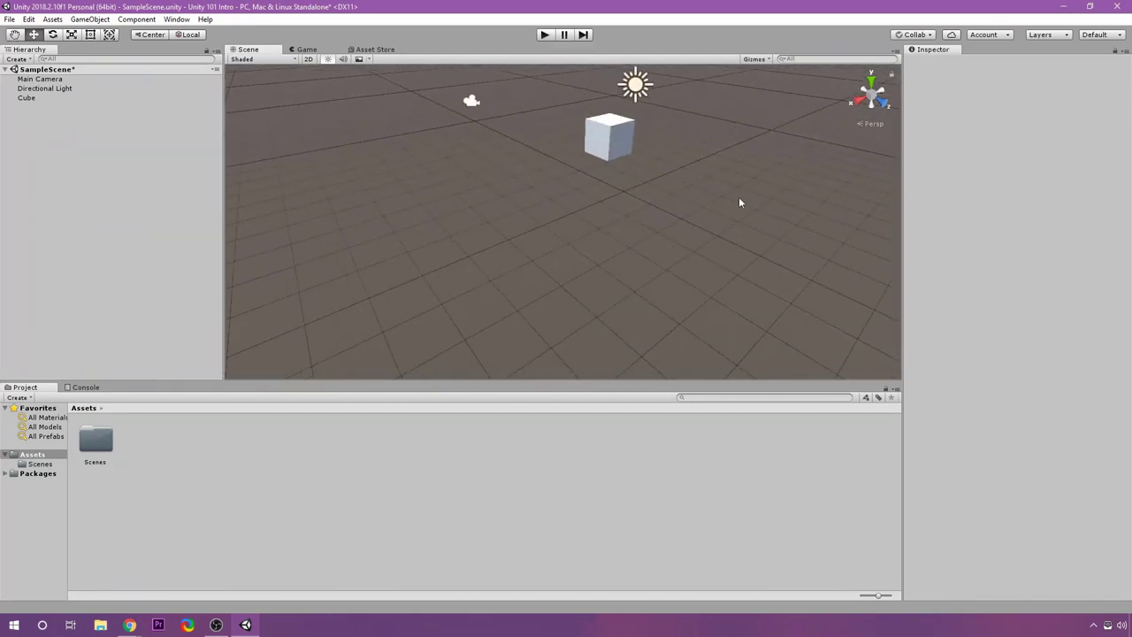
left_click_drag(738, 200, 566, 227, "alt")
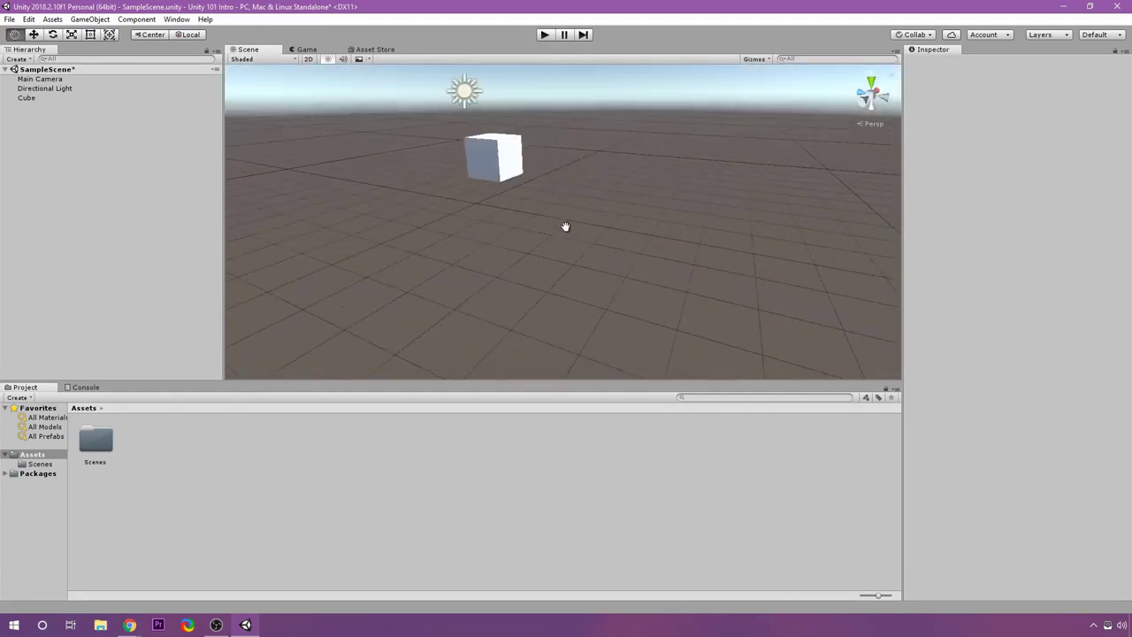
left_click_drag(487, 232, 528, 239, "alt")
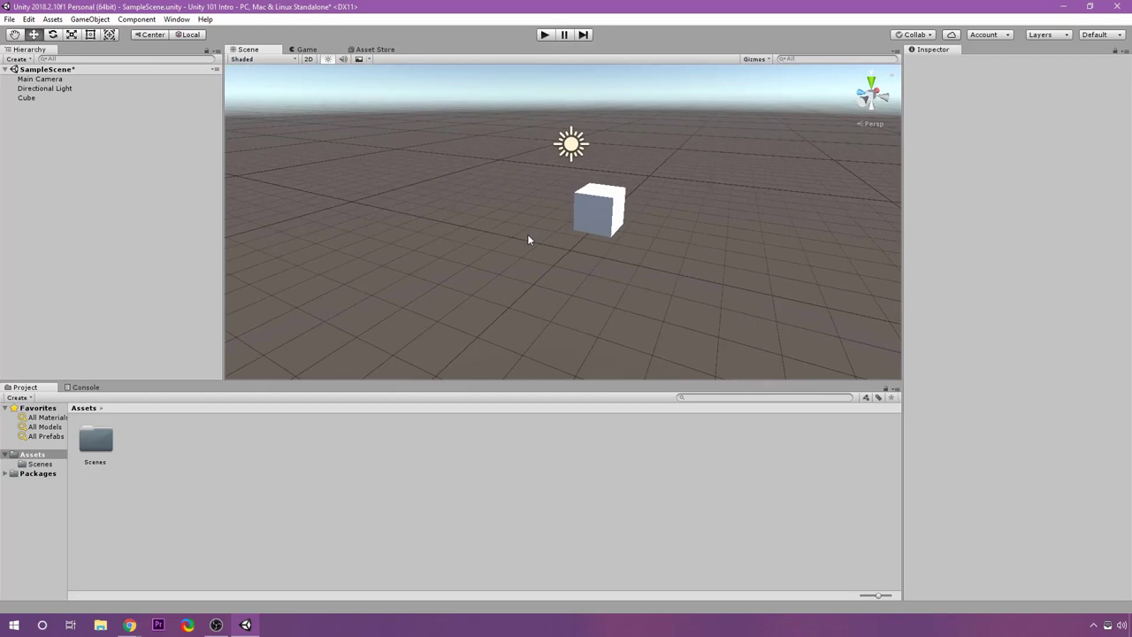
mouse_move(656, 269)
left_mouse_down("alt")
mouse_move(678, 233)
mouse_move(682, 255)
mouse_move(663, 238)
mouse_move(657, 253)
left_mouse_up("alt")
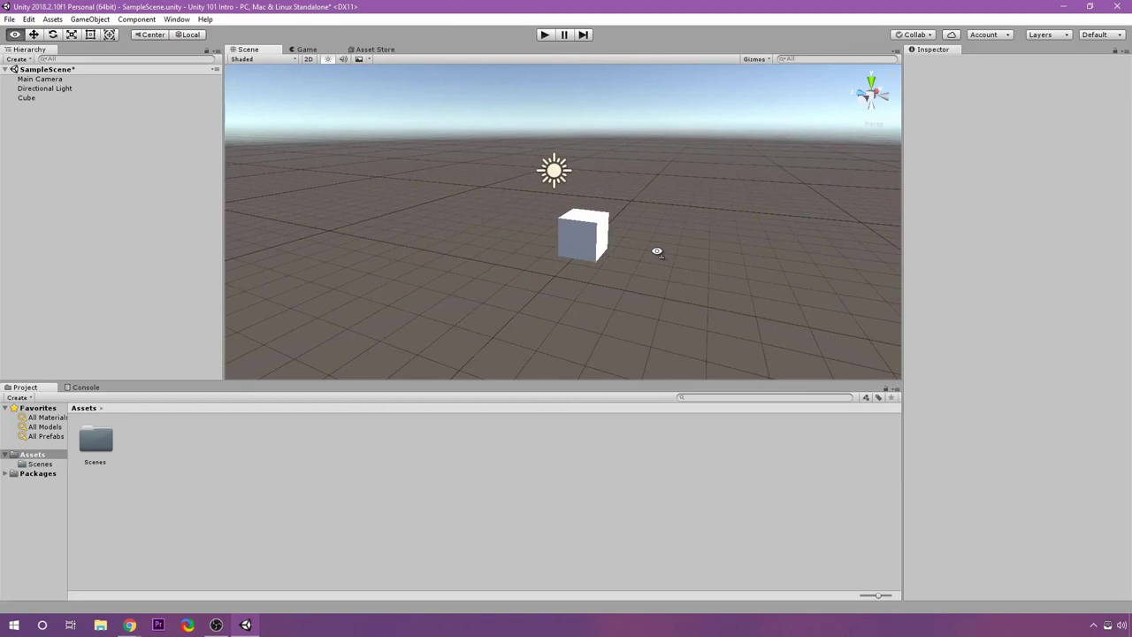
left_click_drag(657, 252, 607, 265, "alt")
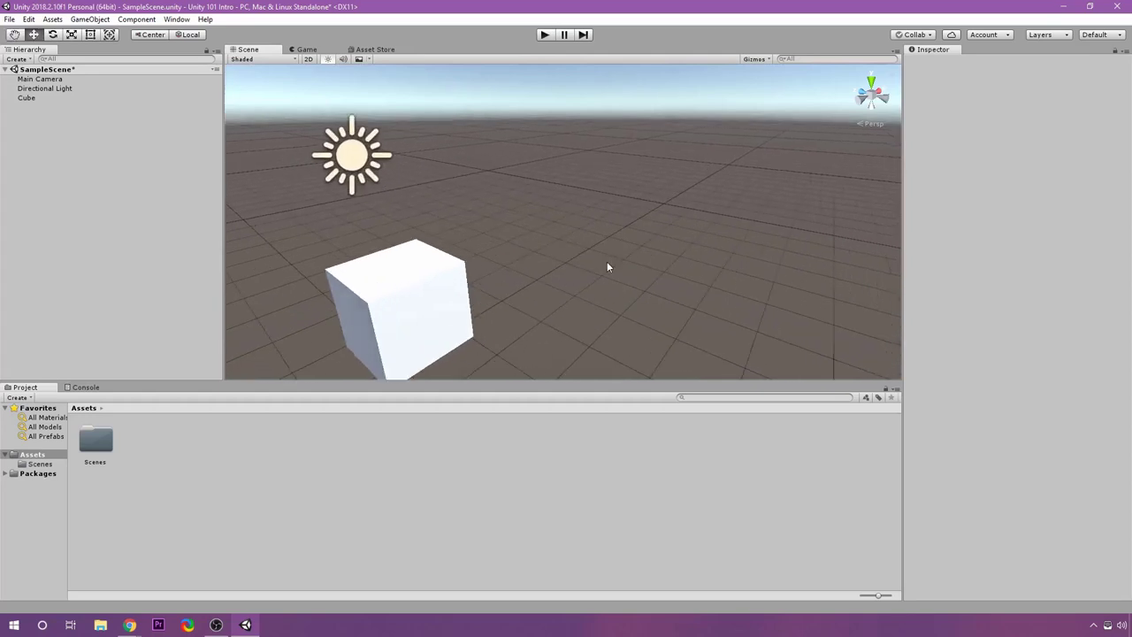
Centre the cube in view and cycle through the Q/W/E/R/T/Y transform tools
left_click(14, 34)
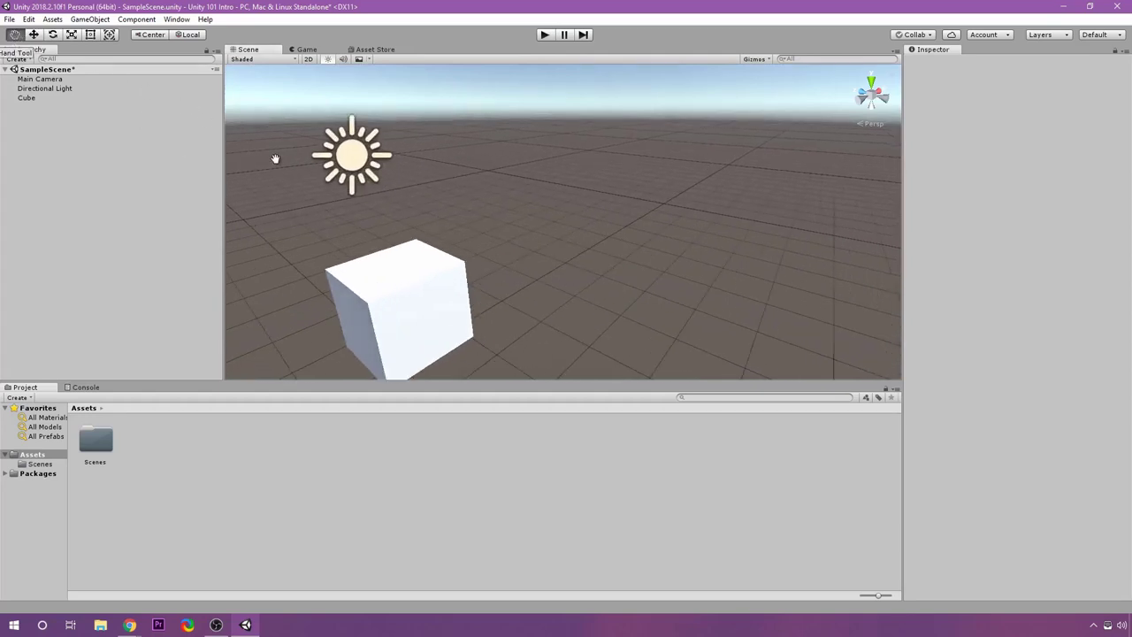
left_click_drag(333, 223, 452, 186)
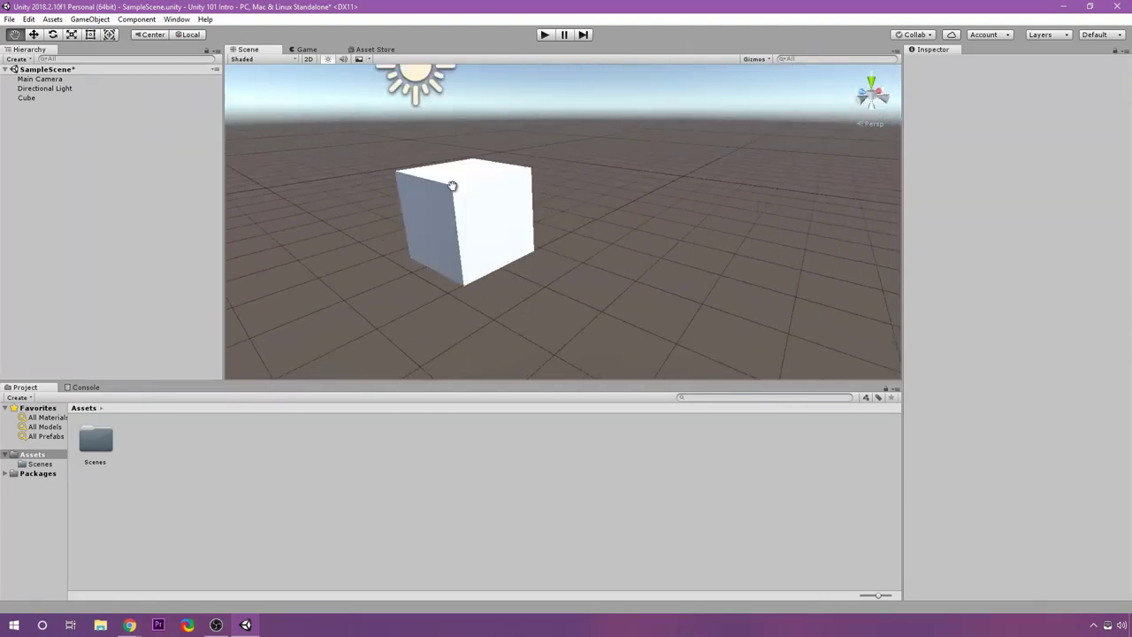
key("w")
key("e")
key("r")
key("t")
key("y")
key("w")
key("r")
key("e")
key("r")
key("q")
key("e")
key("w")
key("q")
Pull back to a distant, higher view and select the Cube in the Hierarchy
left_click_drag(485, 228, 498, 207)
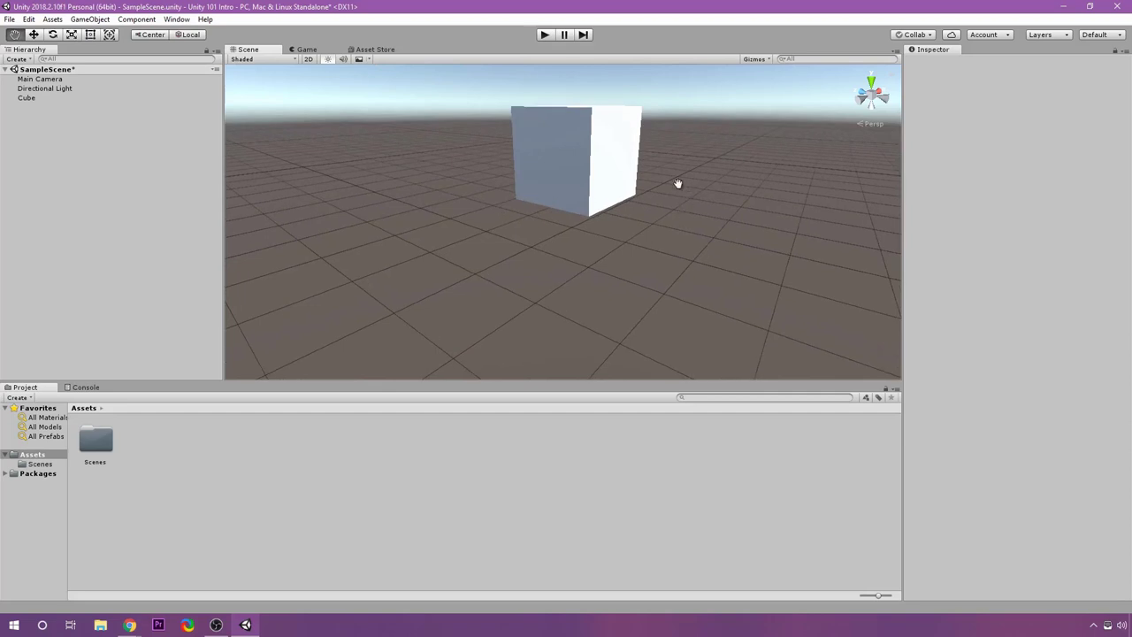
left_click_drag(678, 182, 654, 177)
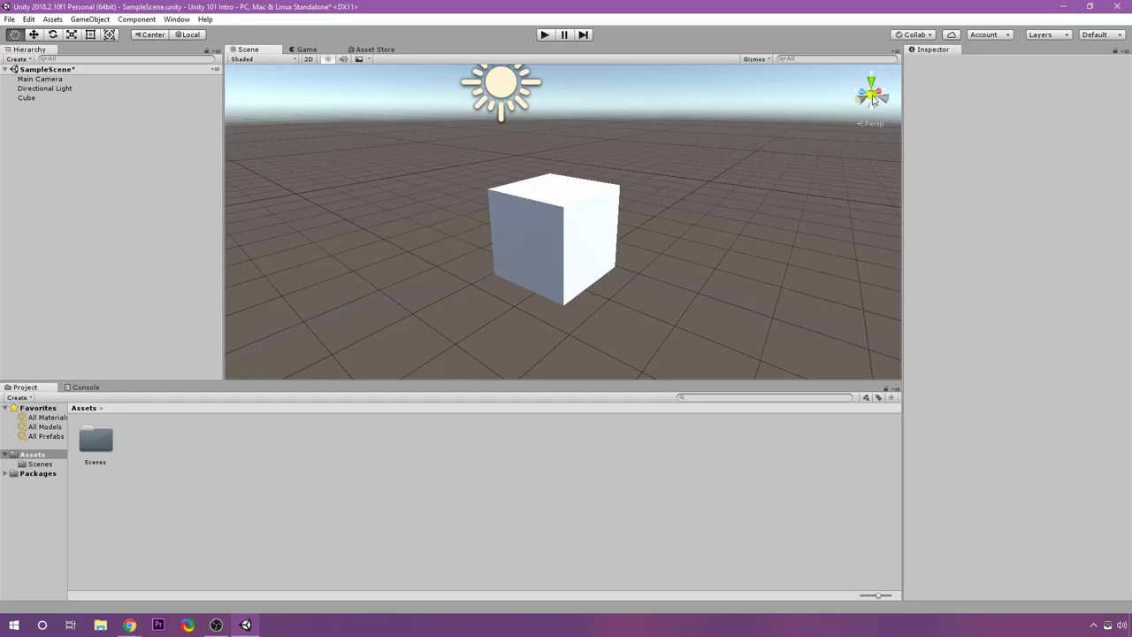
left_click_drag(873, 100, 676, 214)
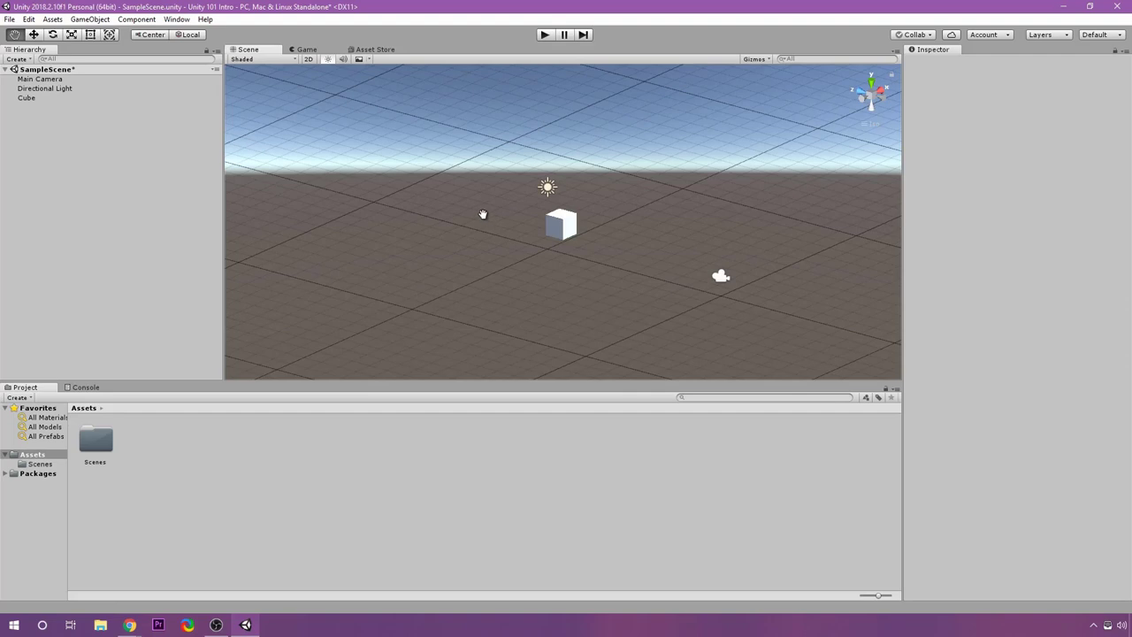
left_click(39, 99)
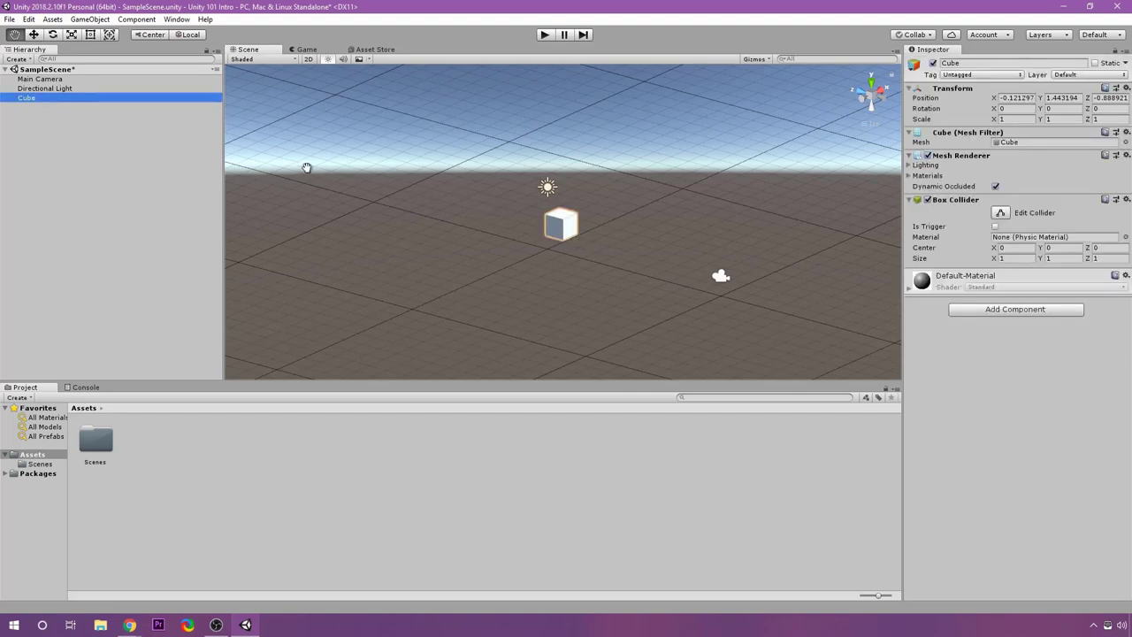
Duplicate the Cube and drag Cube (1) up and farther back, toggling perspective view
key("ctrl+d")
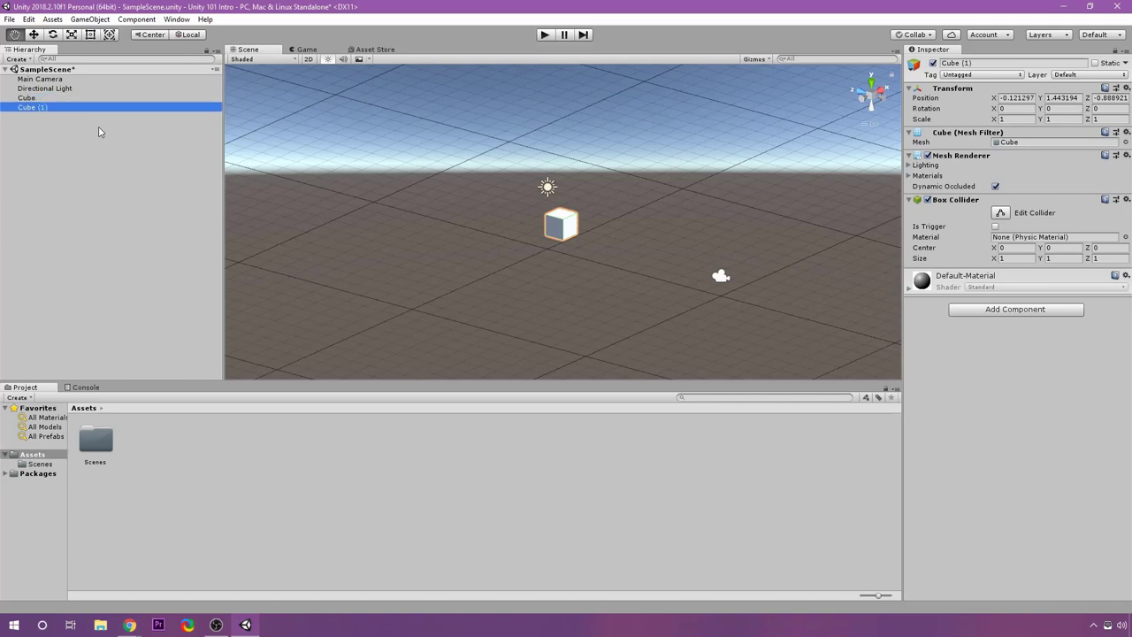
left_click(34, 35)
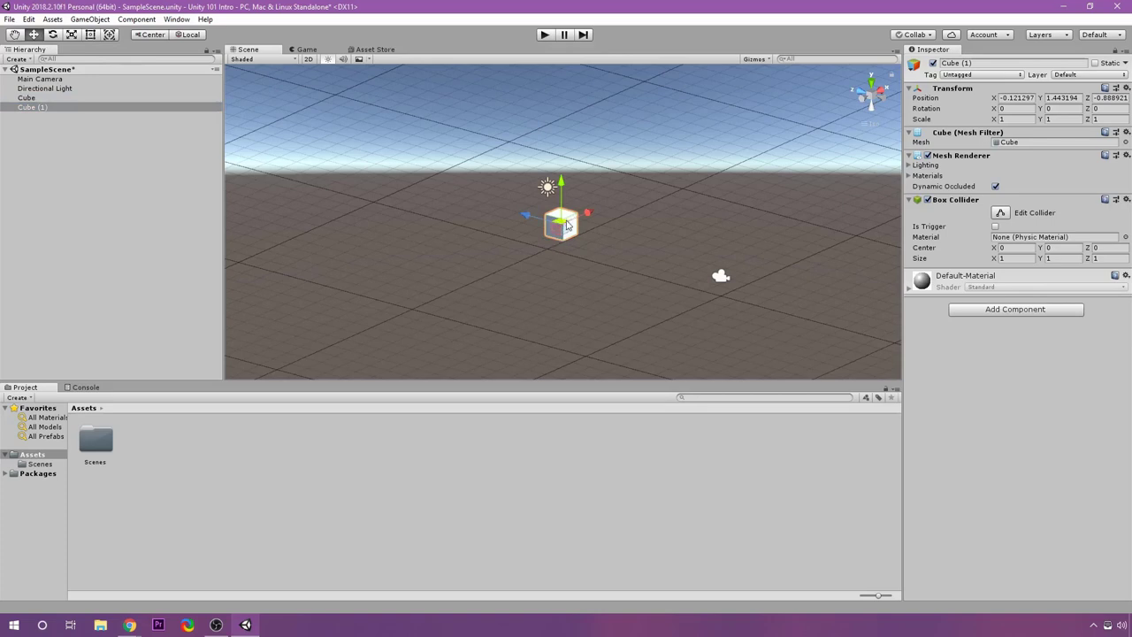
left_click_drag(566, 228, 561, 121)
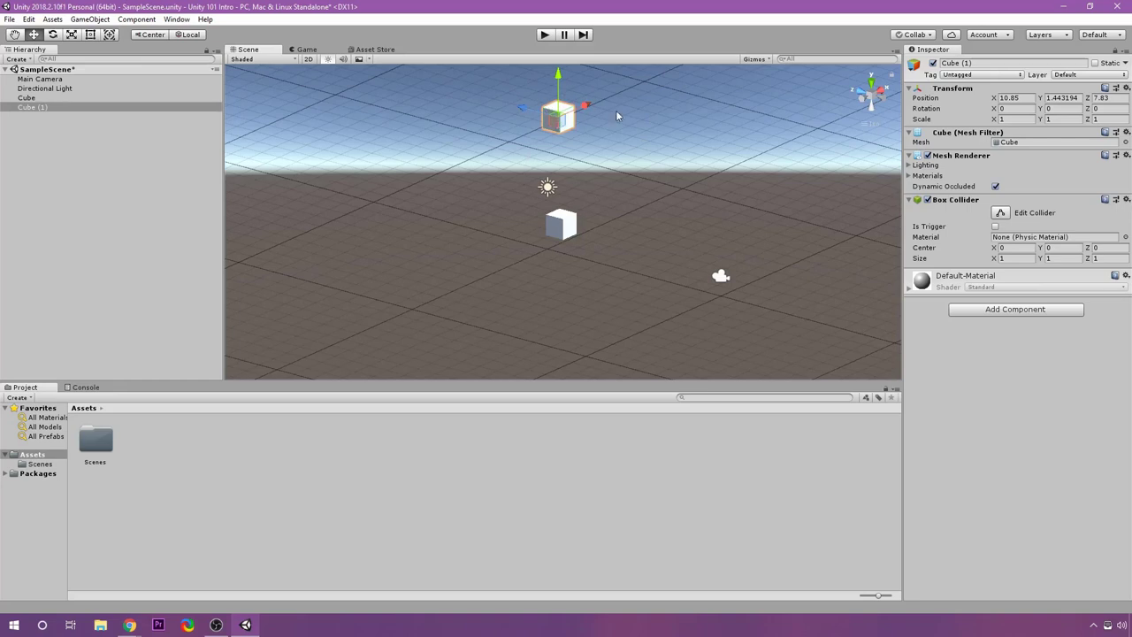
left_click(870, 91)
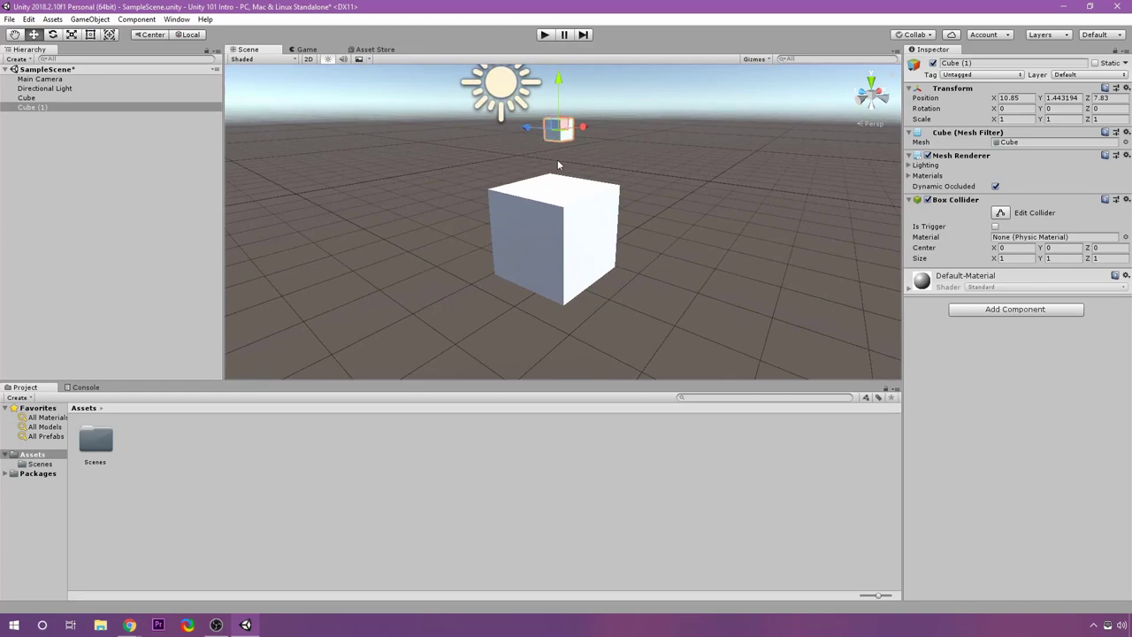
left_click_drag(559, 132, 554, 113)
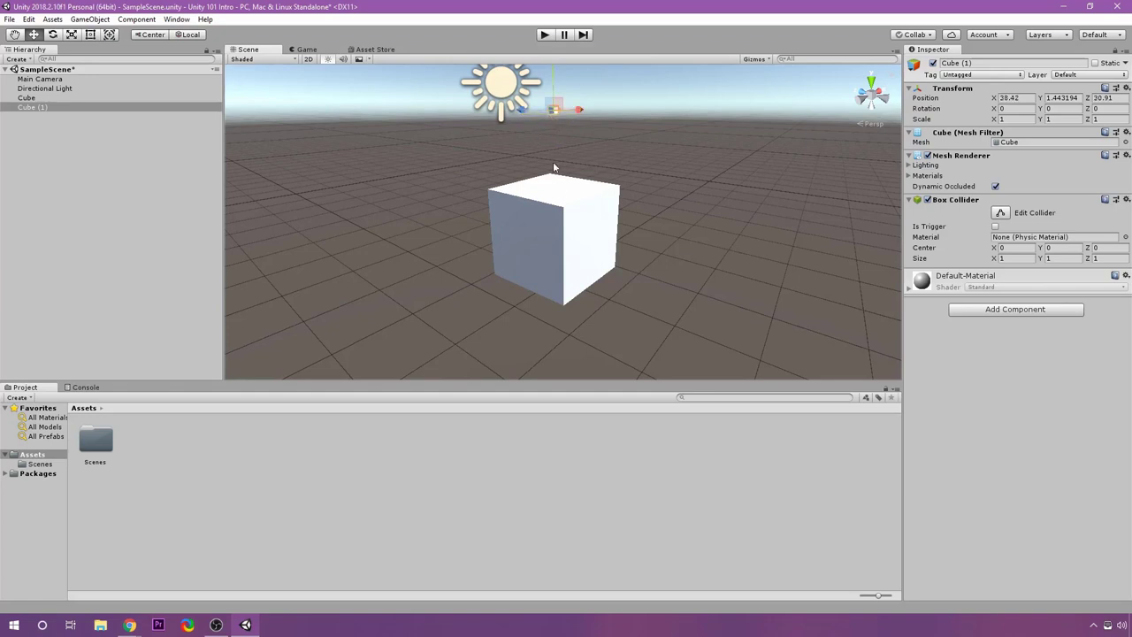
left_click(873, 98)
Pan and zoom out so all the cubes are visible, then clear the selection
middle_click_drag(613, 108, 604, 253)
middle_click_drag(576, 141, 581, 241)
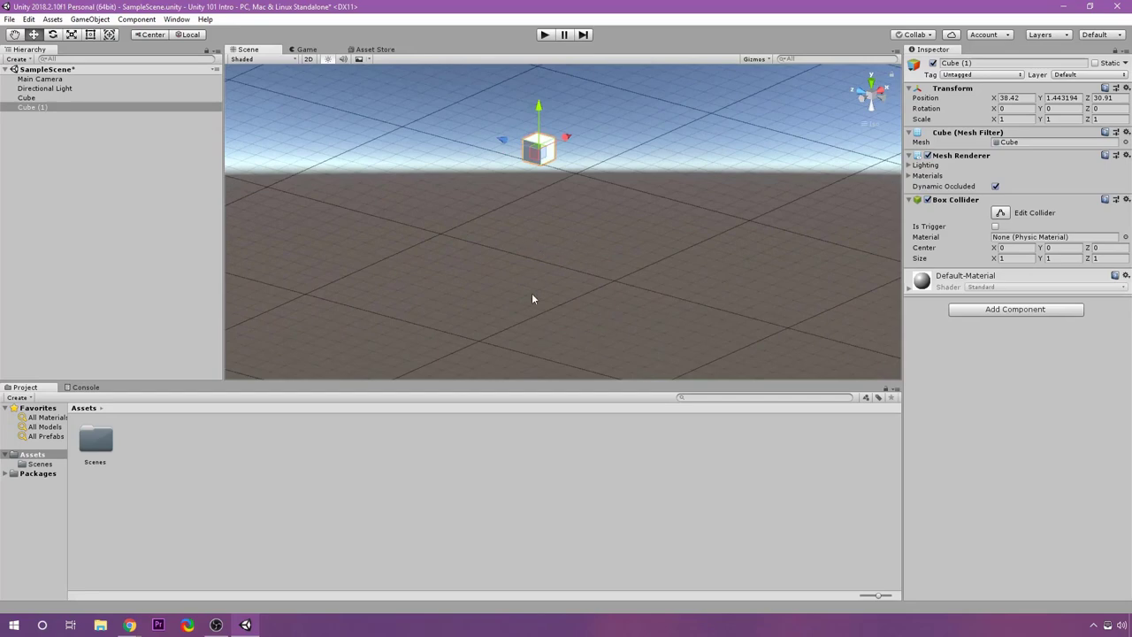
scroll(532, 310, "down", 6)
mouse_move(540, 308)
middle_mouse_down()
mouse_move(540, 267)
mouse_move(535, 293)
mouse_move(548, 305)
middle_mouse_up()
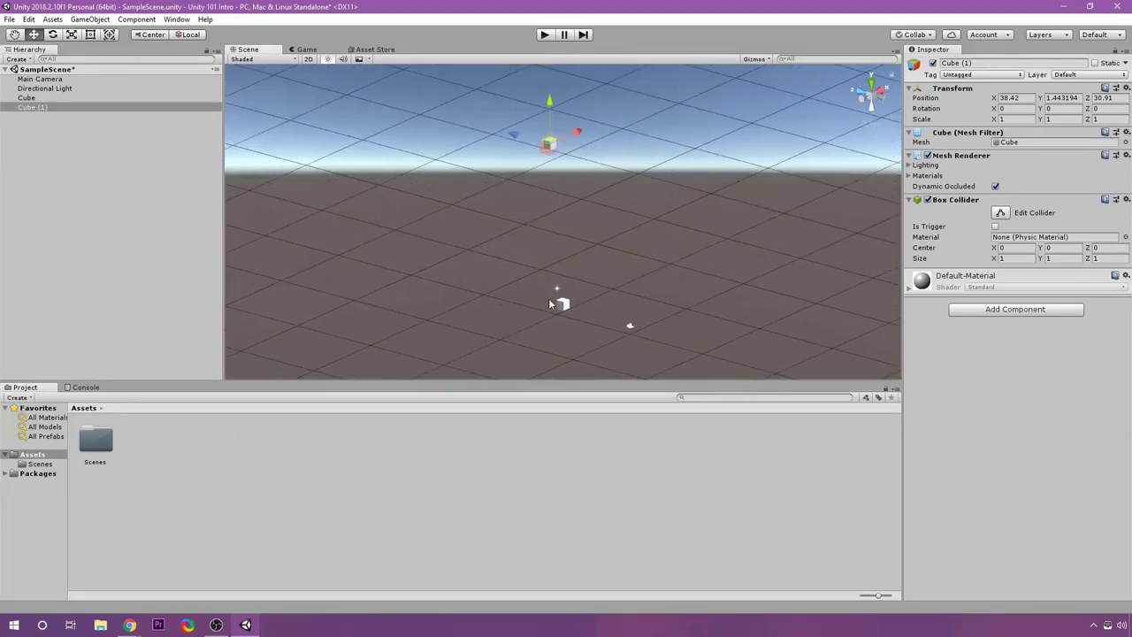
left_click(616, 214)
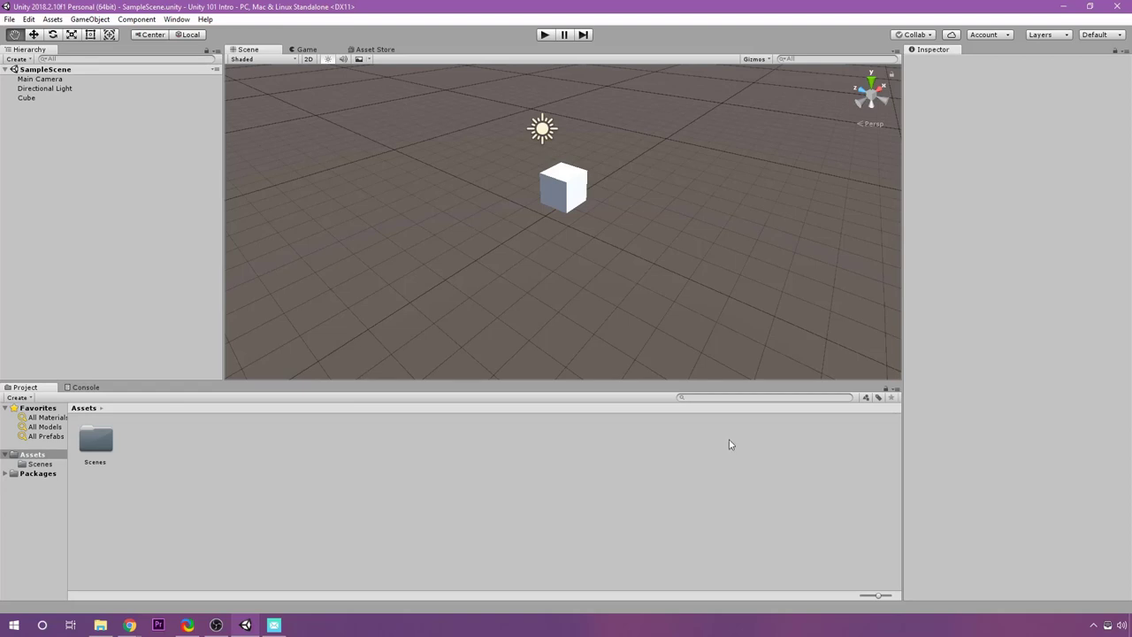
Select the Cube with the Move tool and set Position X, Y, Z to 0, 0, 0, then re-edit Y
left_click(24, 97)
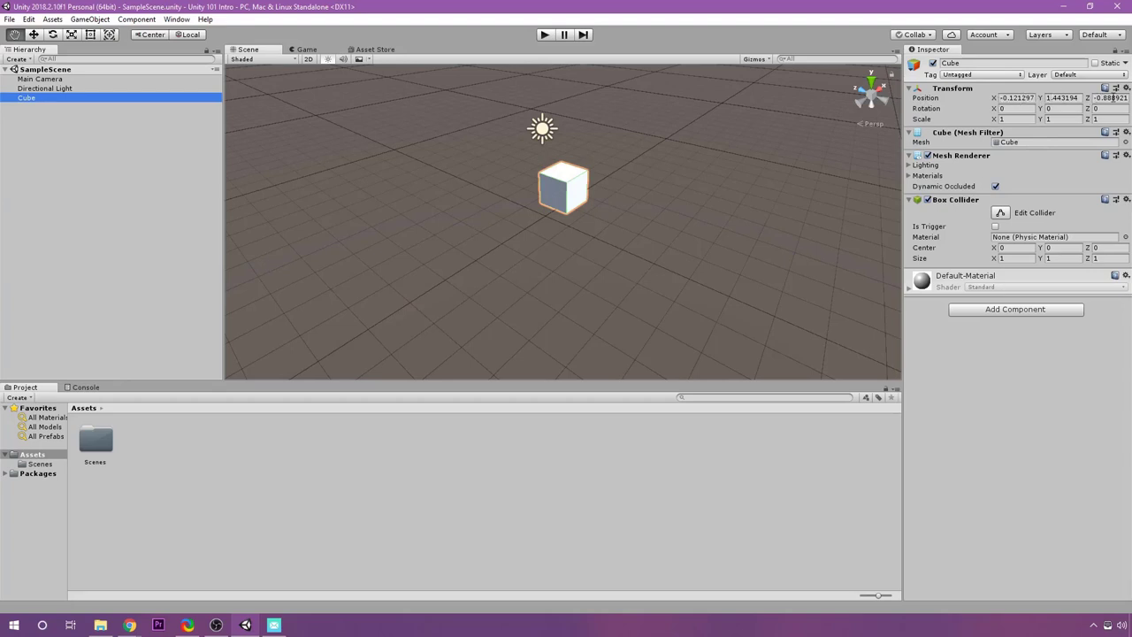
left_click_drag(633, 178, 580, 209)
key("w")
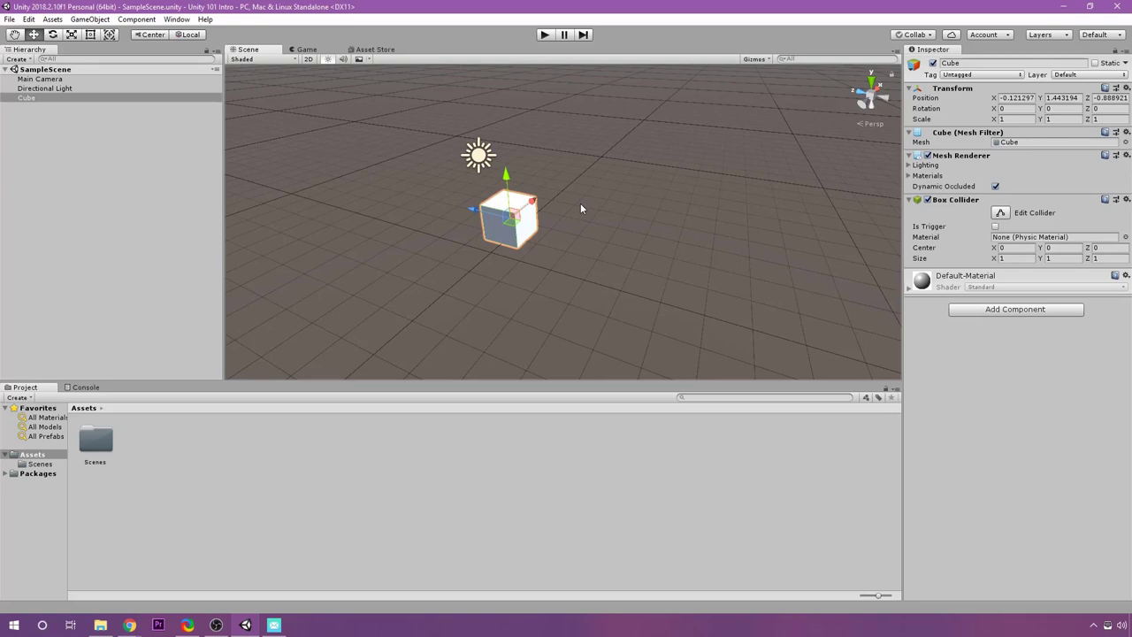
left_click(1005, 99)
type("0")
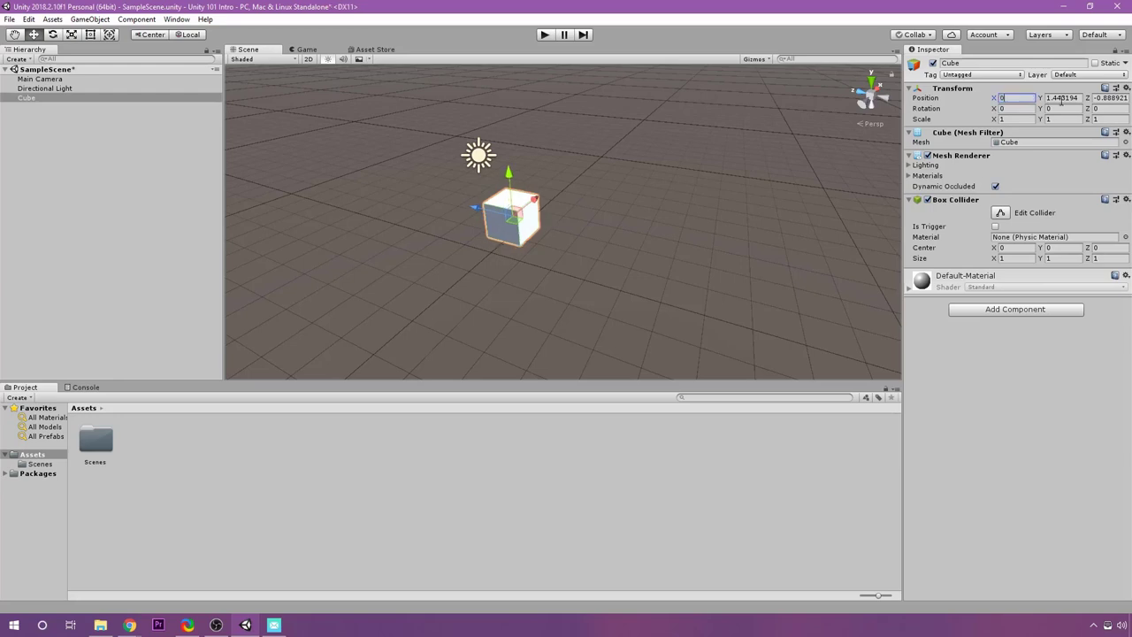
left_click(1062, 99)
type("0")
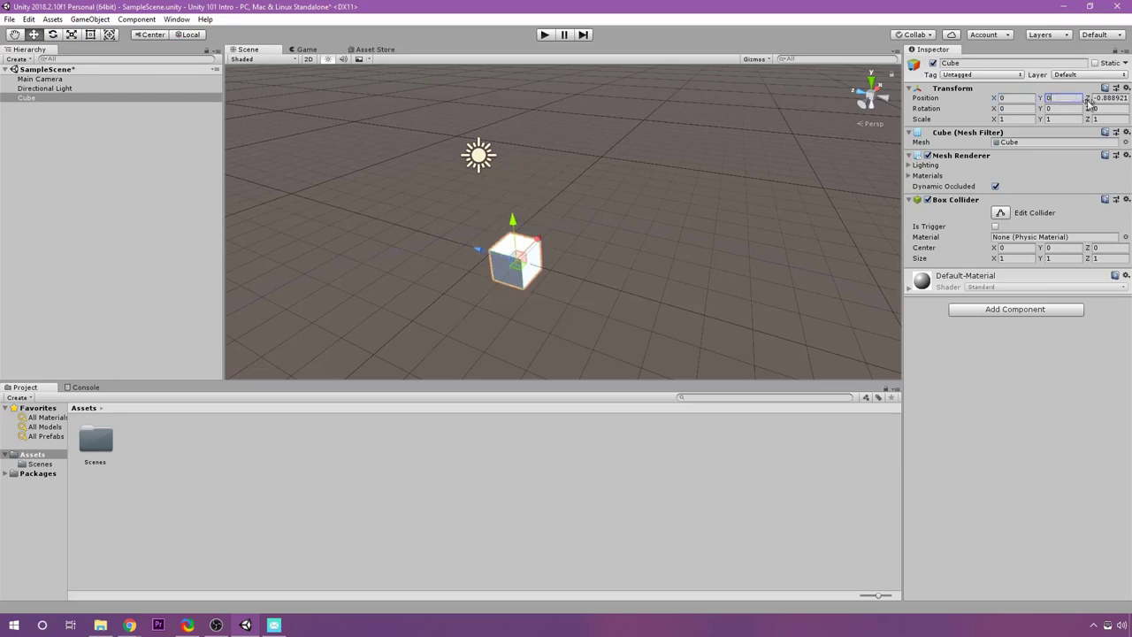
left_click(1107, 98)
type("0")
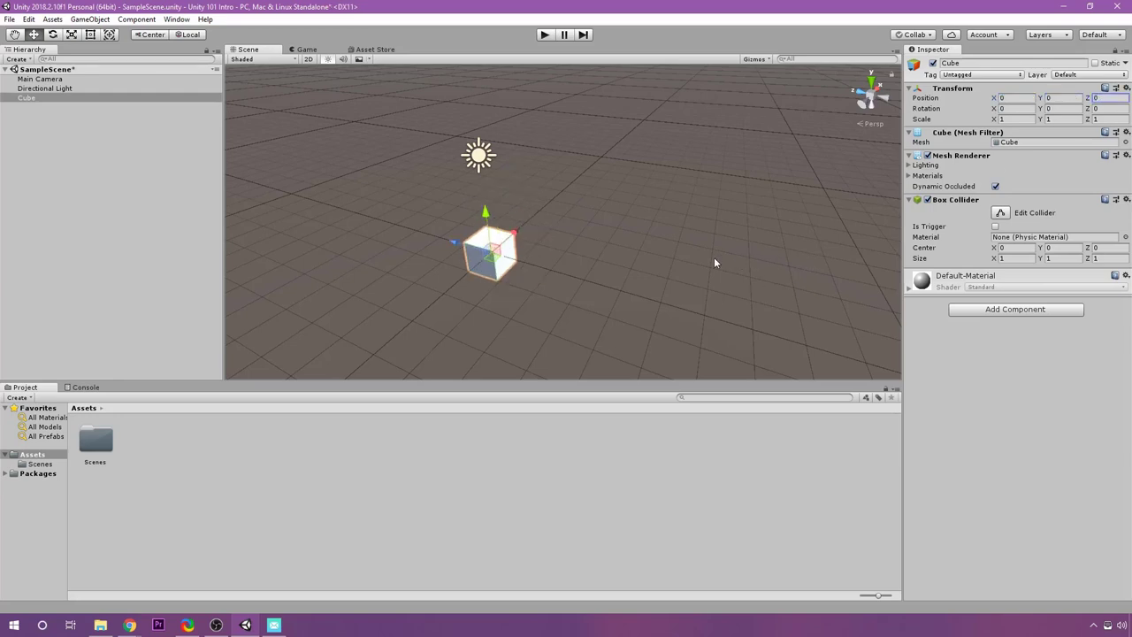
middle_click_drag(573, 324, 561, 264)
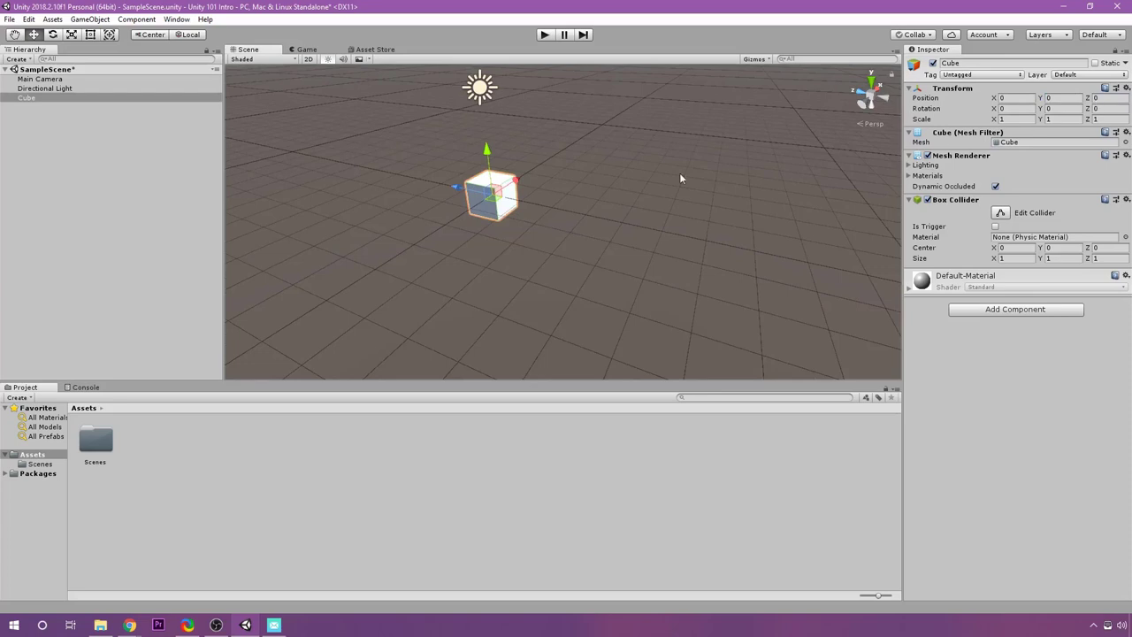
middle_click_drag(680, 177, 718, 197)
left_click(1058, 98)
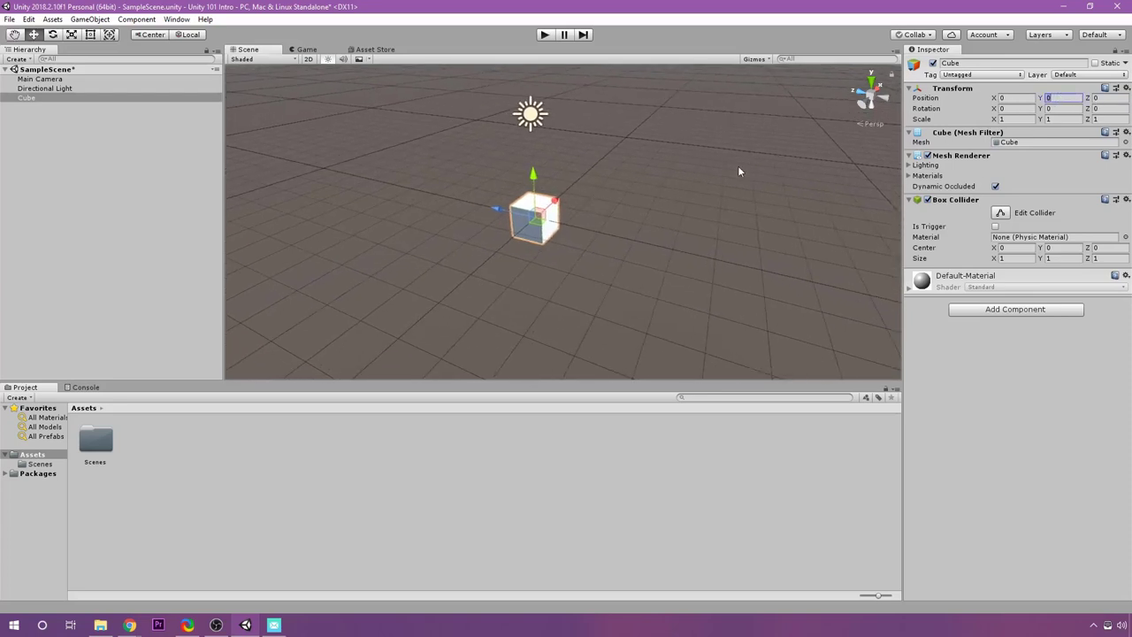
Set Position Y to 1, then drag the cube freely to roughly -1.79, 1.3, -0.64
type("1")
middle_click_drag(573, 261, 561, 262)
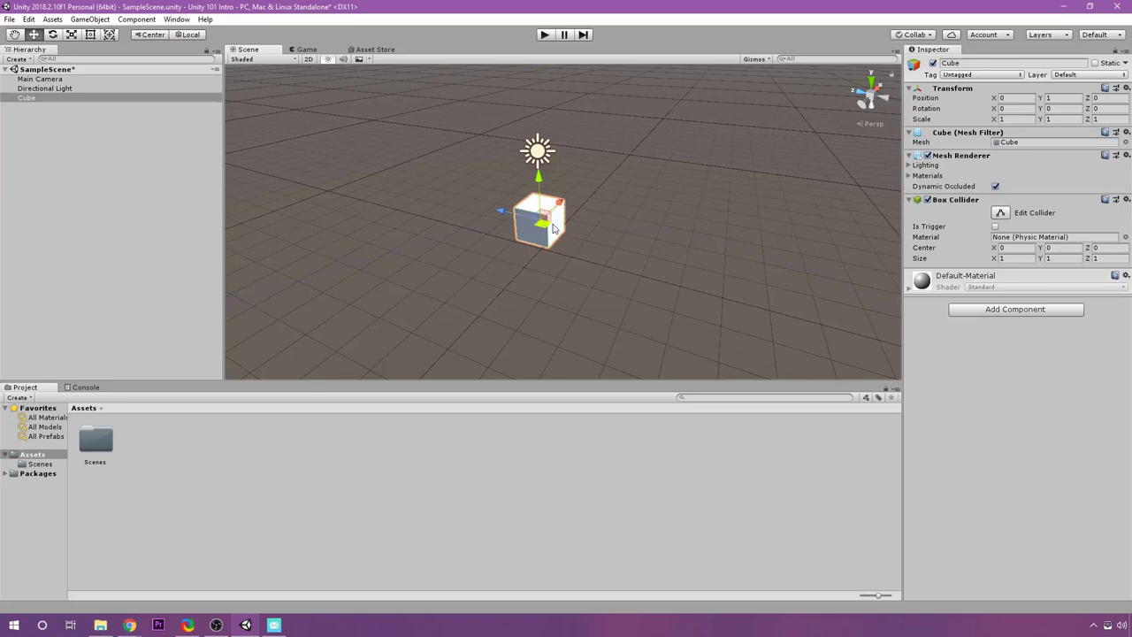
mouse_move(555, 210)
left_mouse_down()
mouse_move(665, 95)
mouse_move(523, 260)
mouse_move(682, 99)
mouse_move(512, 215)
mouse_move(551, 205)
mouse_move(554, 133)
mouse_move(548, 191)
left_mouse_up()
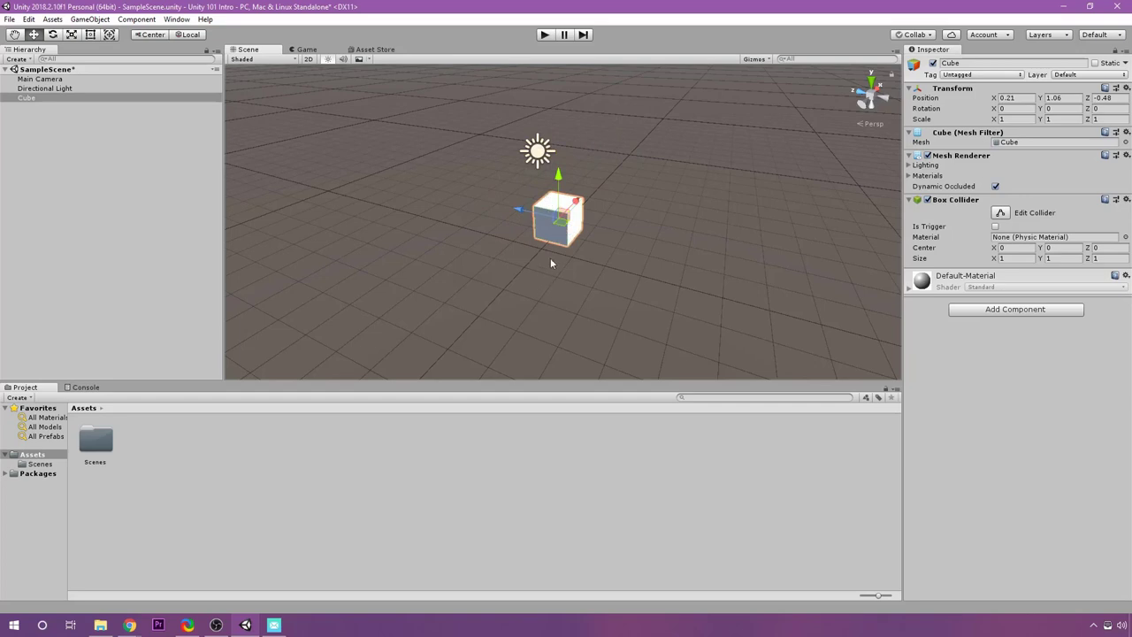
mouse_move(563, 227)
left_mouse_down()
mouse_move(614, 182)
mouse_move(667, 104)
mouse_move(621, 239)
mouse_move(672, 139)
mouse_move(588, 278)
mouse_move(548, 305)
mouse_move(545, 239)
left_mouse_up()
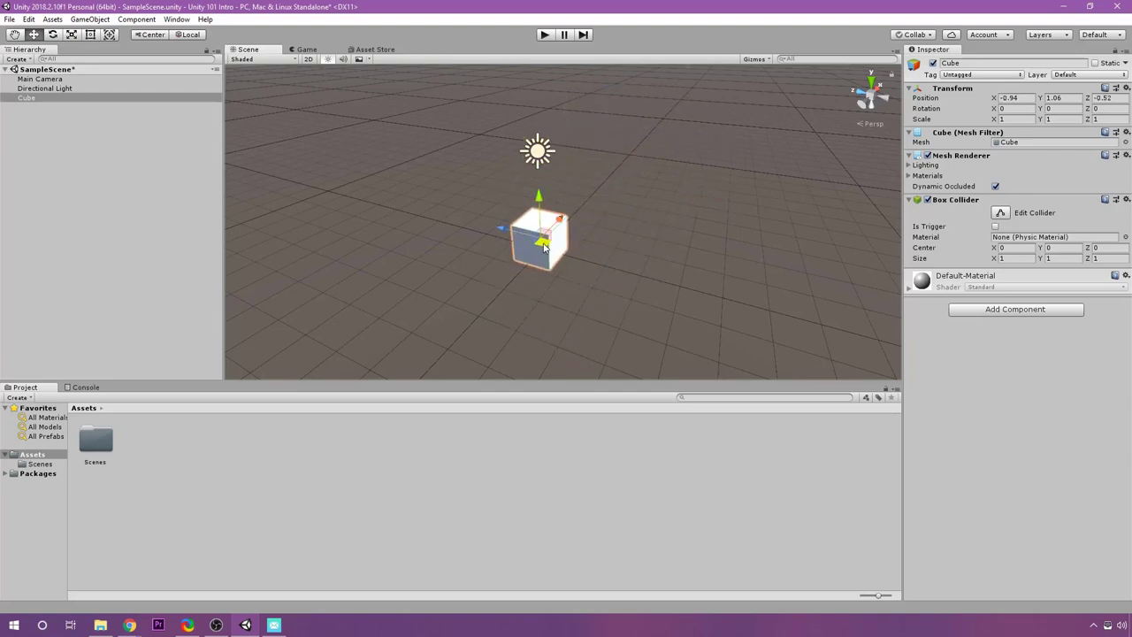
left_click_drag(531, 189, 525, 237)
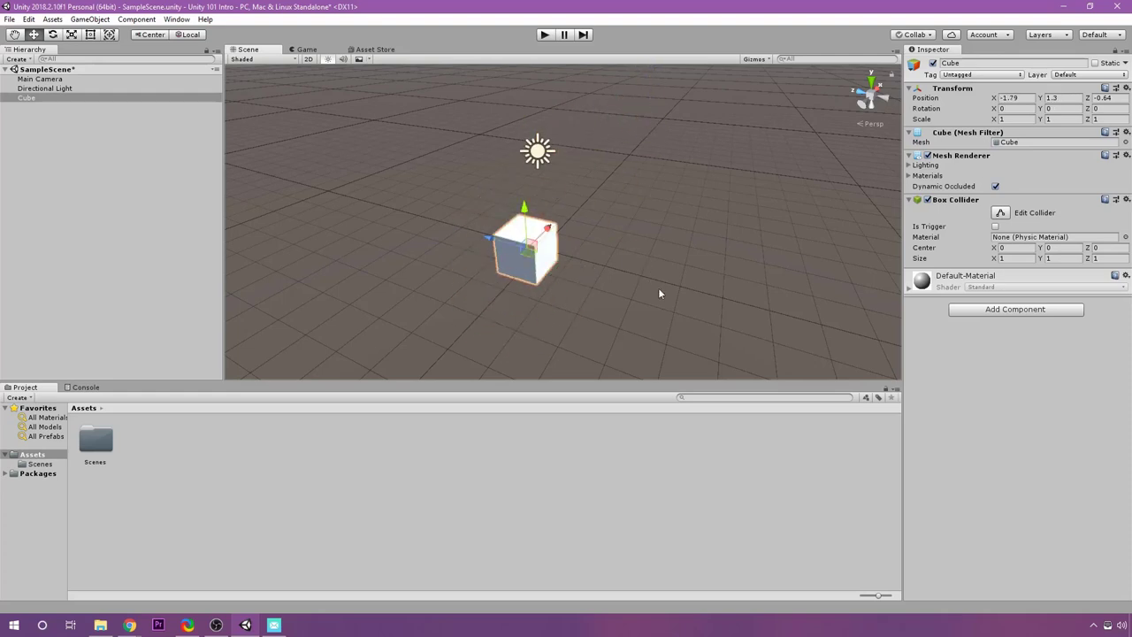
middle_click_drag(649, 274, 625, 282)
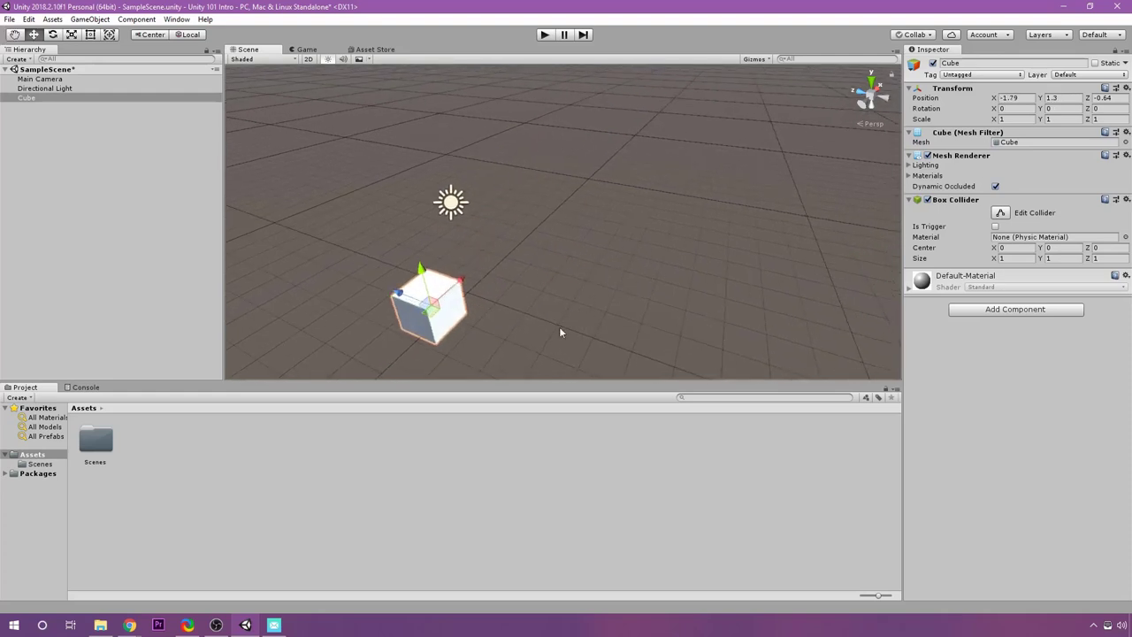
middle_click_drag(560, 333, 602, 310)
right_click_drag(603, 309, 446, 324)
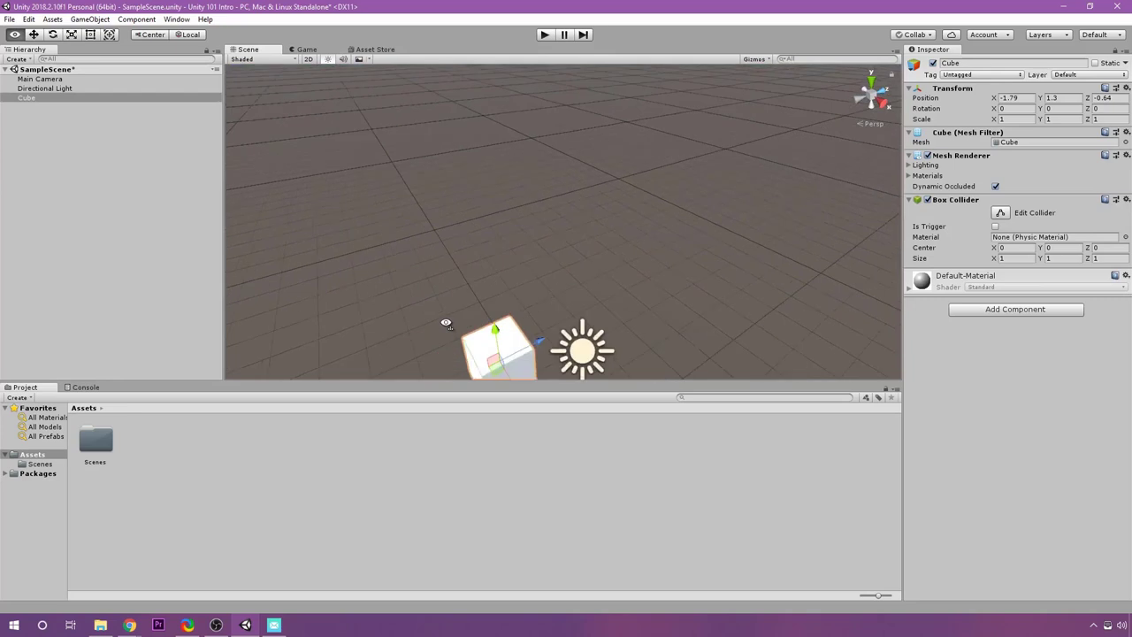
Select the Cube in the Hierarchy, duplicate it with Ctrl+D into Cube (1), and zoom in
key("f")
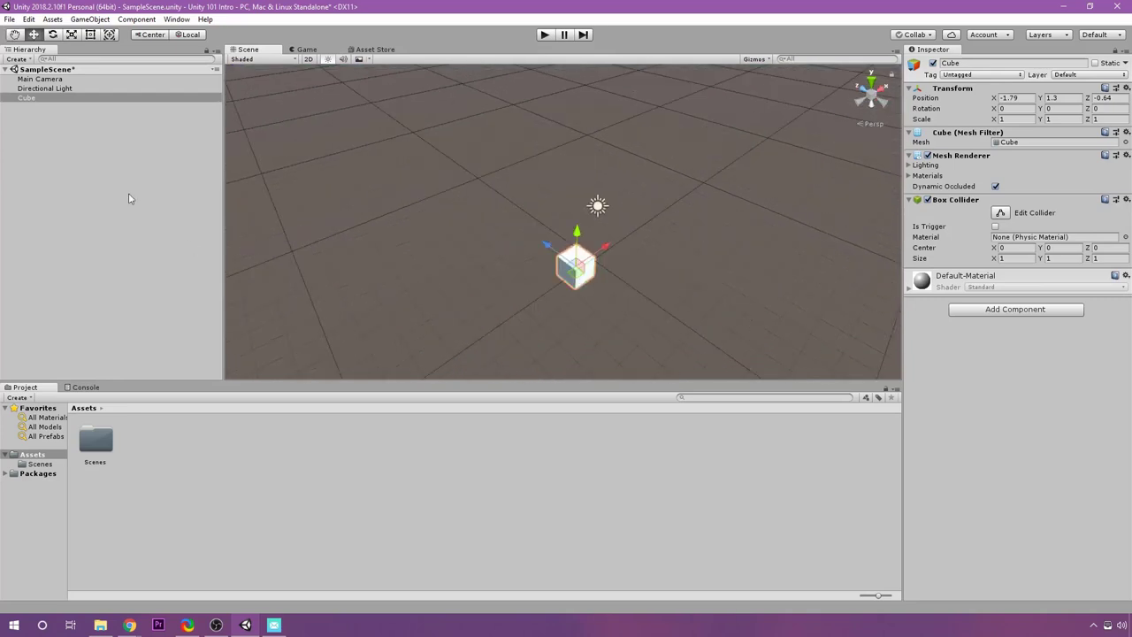
left_click(107, 176)
left_click(40, 99)
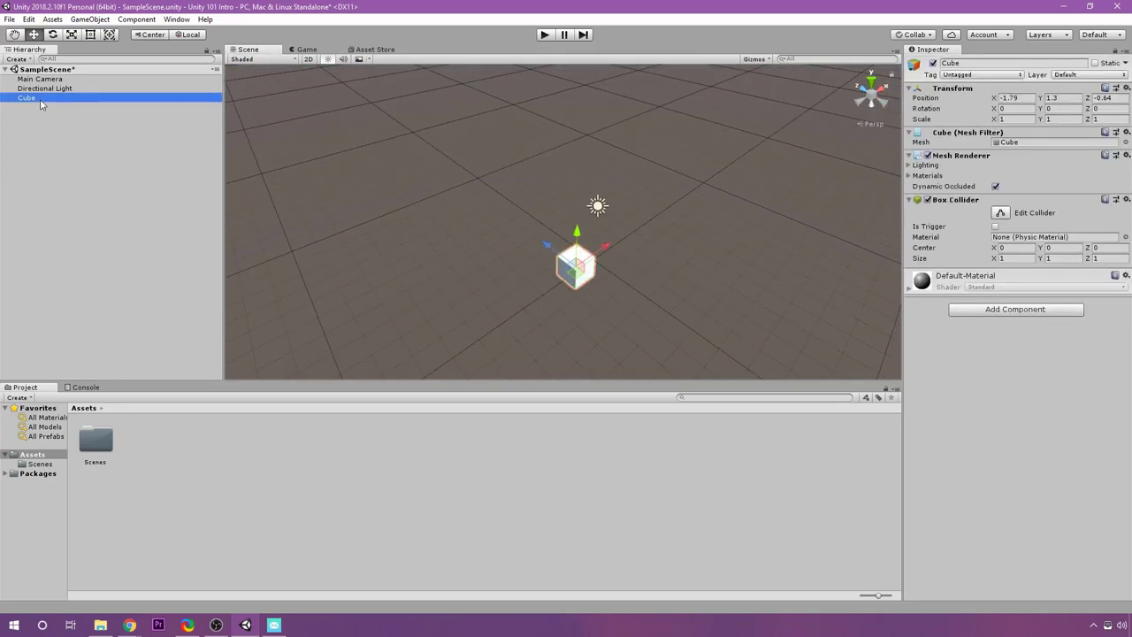
key("ctrl+d")
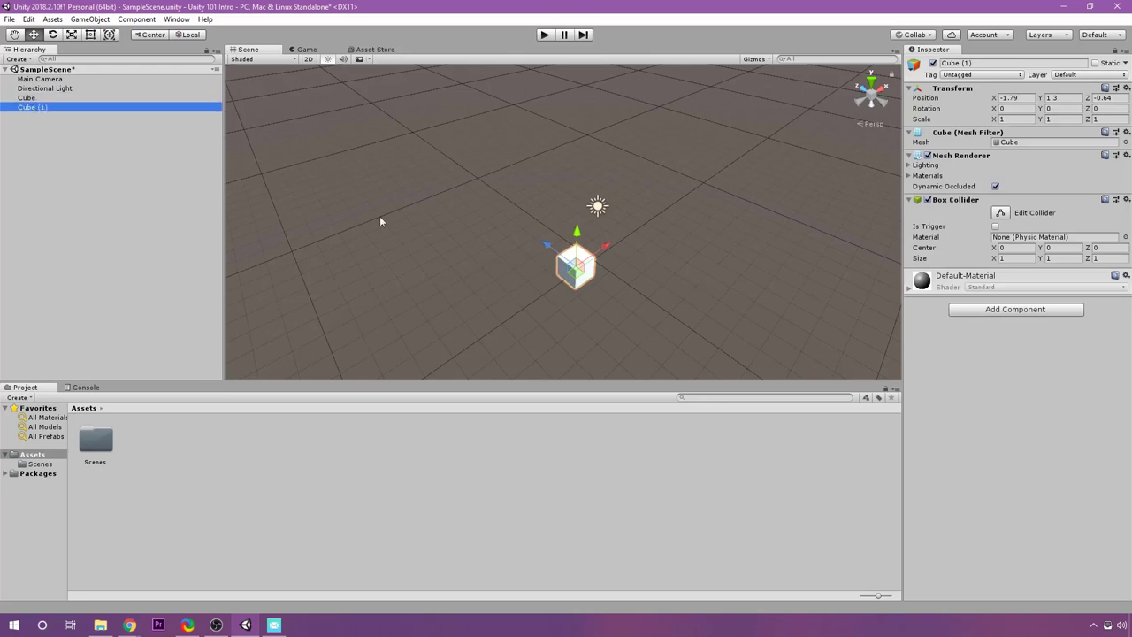
left_click_drag(552, 332, 591, 250, "alt")
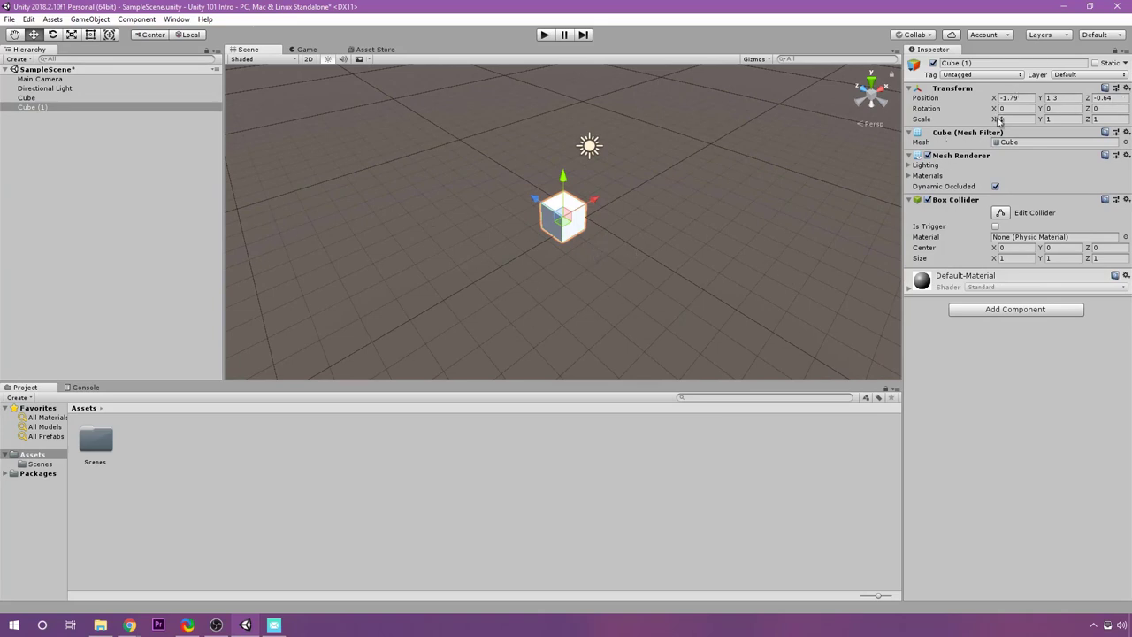
scroll(549, 261, "up", 5)
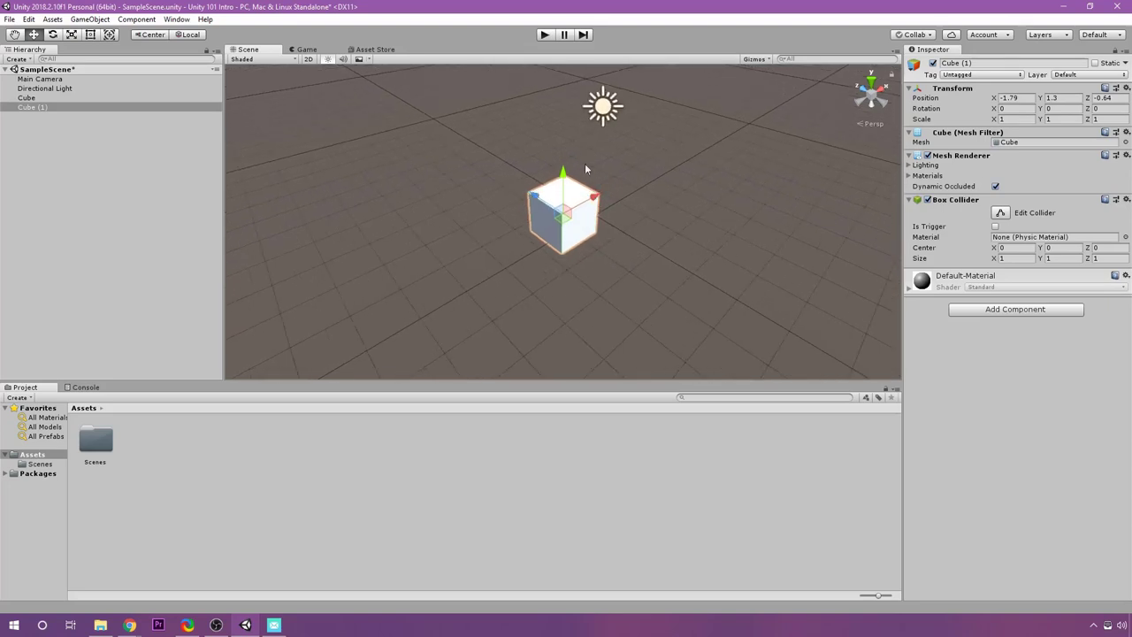
Vertex-snap Cube (1) off the original and slide it along Z toward the other cube
key("v")
left_click_drag(543, 204, 470, 154)
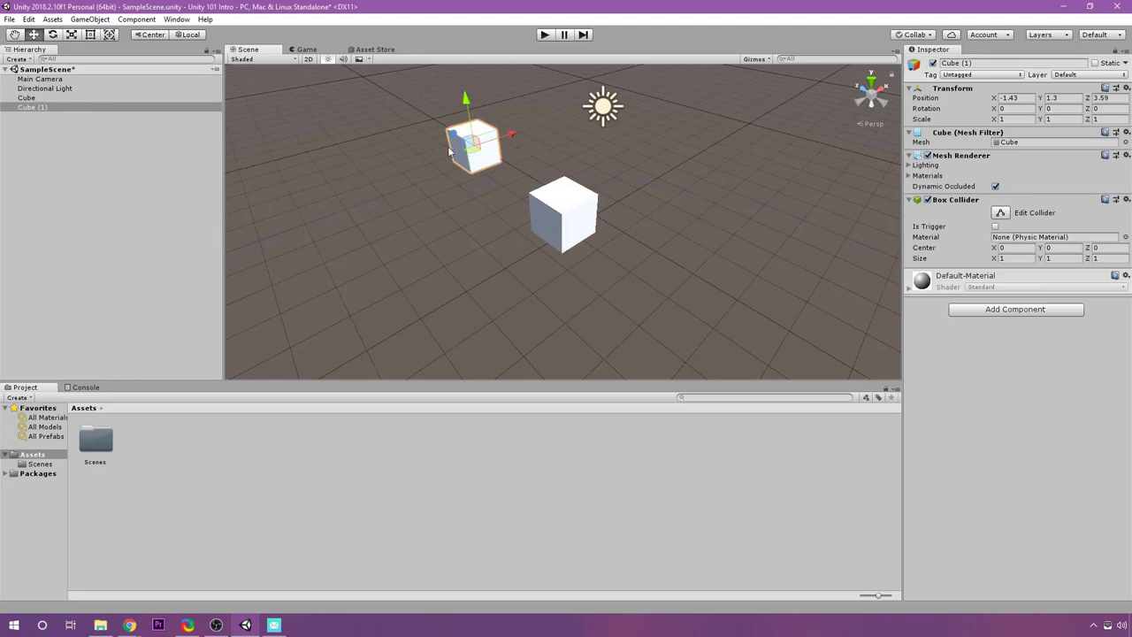
left_click_drag(438, 301, 413, 234, "alt")
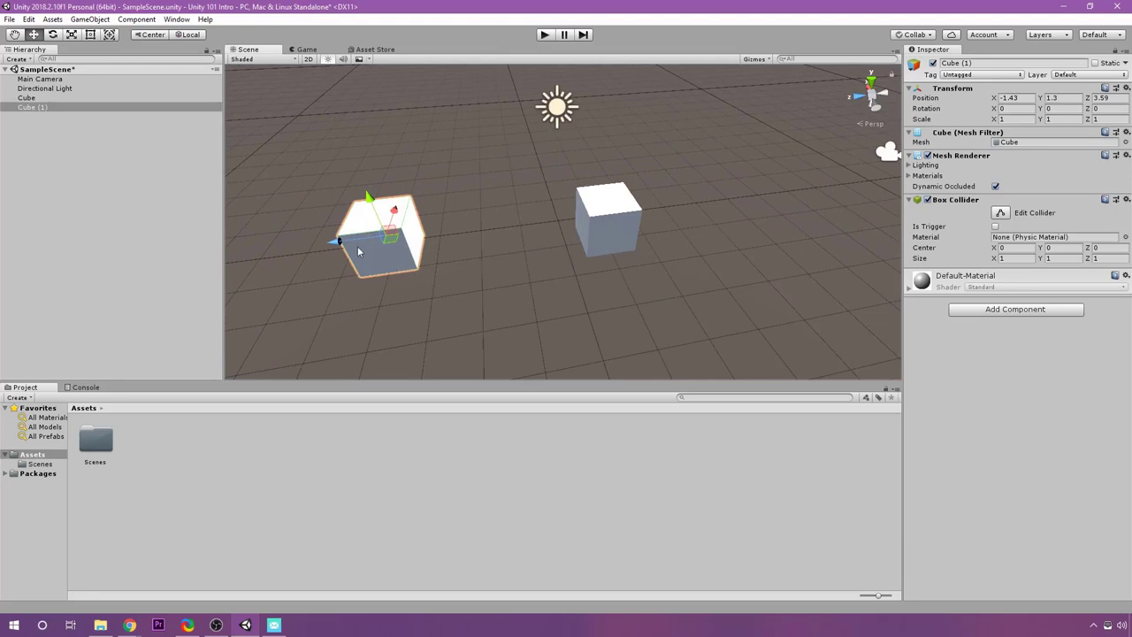
left_click_drag(358, 252, 530, 247)
Snap Cube (1) flush against the original cube's side at X -1.74, Y 1.3, Z 0.36
scroll(575, 276, "up", 4)
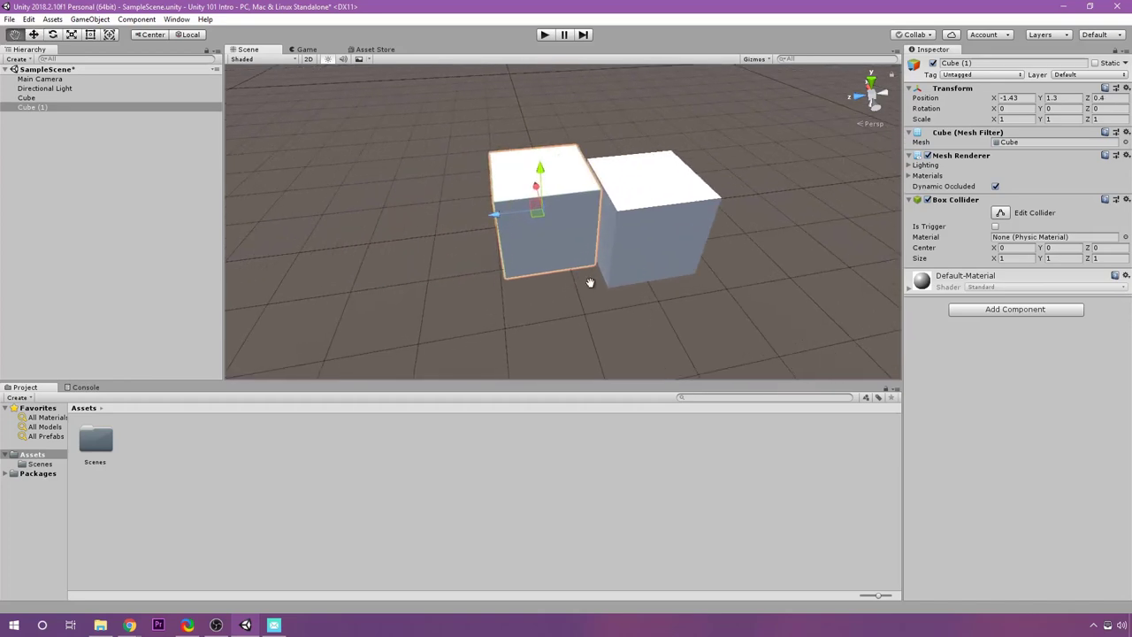
scroll(590, 282, "up", 5)
left_click_drag(406, 200, 430, 202)
scroll(511, 246, "down", 5)
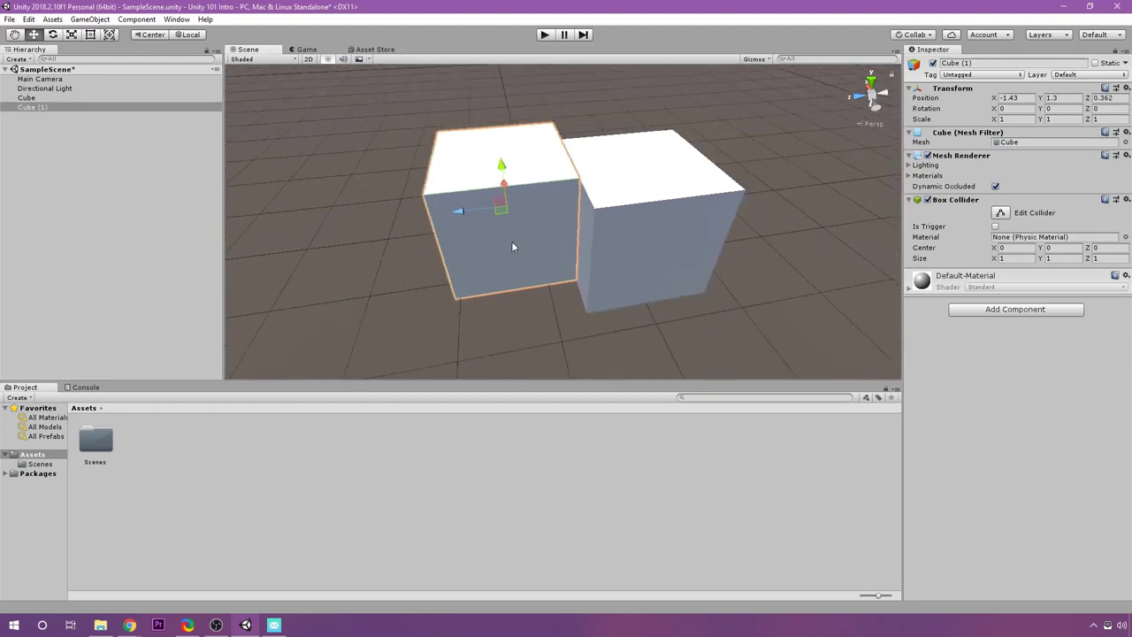
scroll(511, 245, "down", 5)
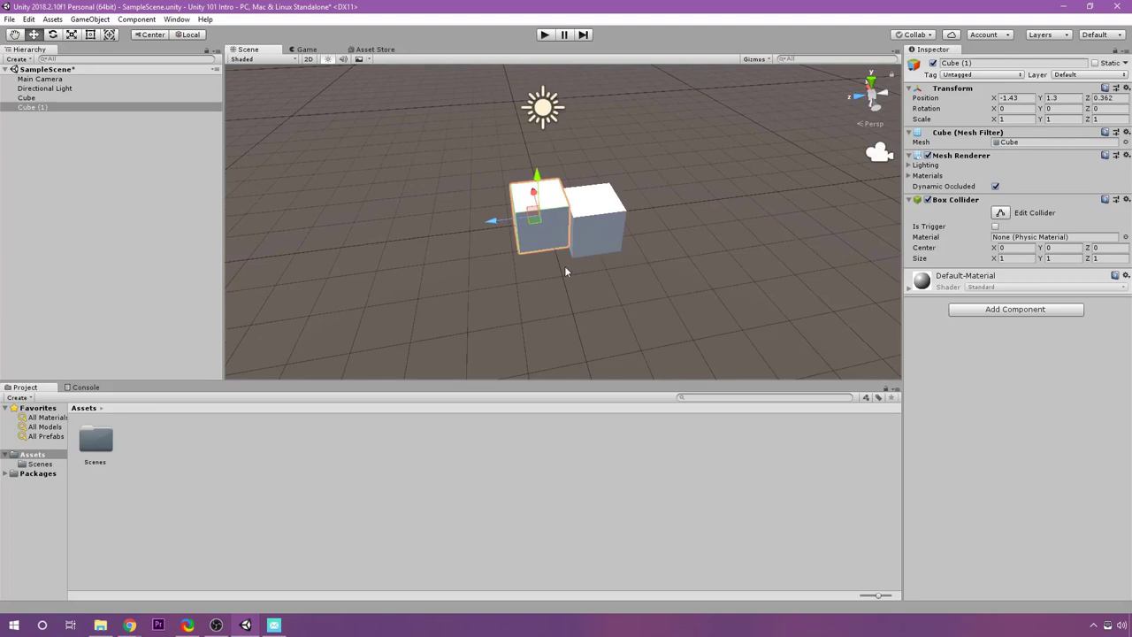
left_click_drag(496, 220, 450, 224)
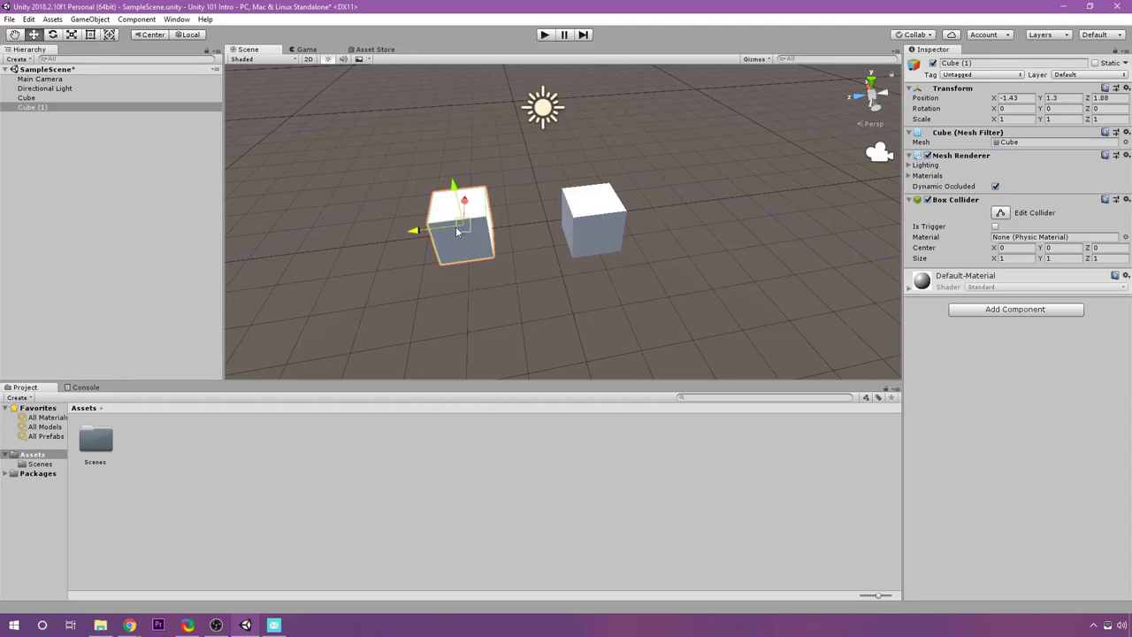
left_click_drag(461, 229, 531, 167)
scroll(467, 213, "up", 4)
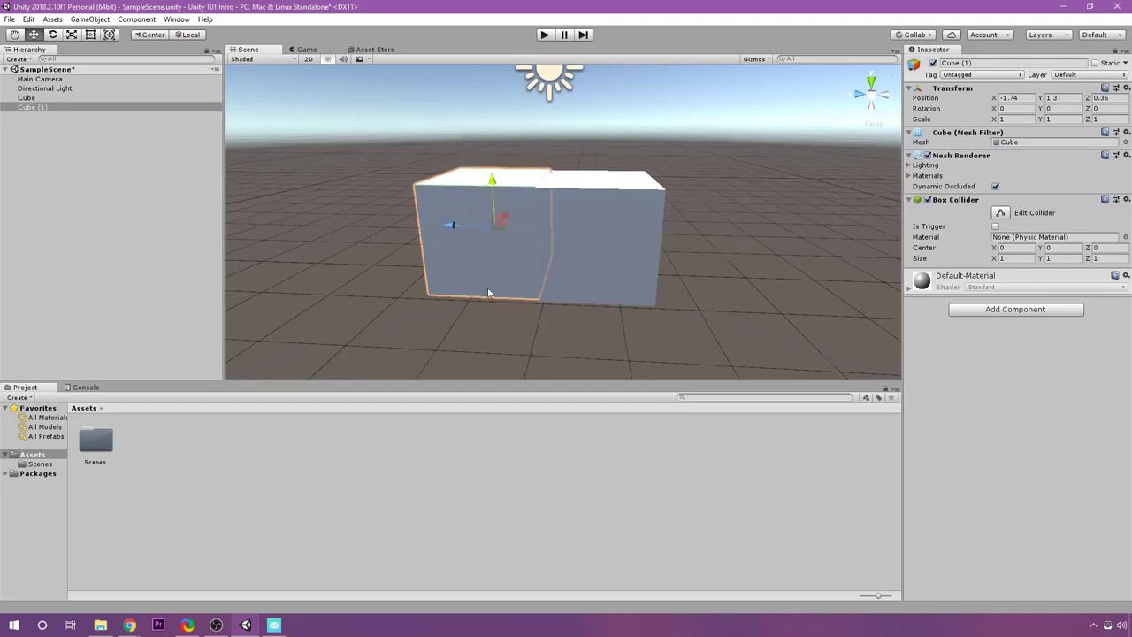
middle_click_drag(595, 181, 528, 284)
scroll(570, 234, "down", 3)
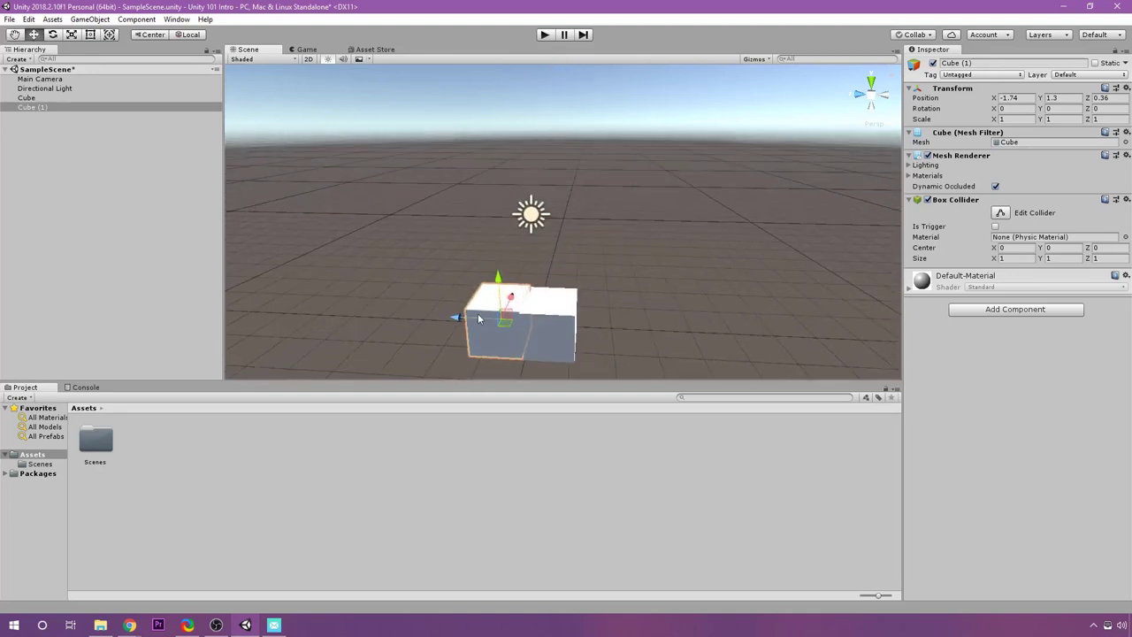
left_click_drag(456, 316, 395, 314)
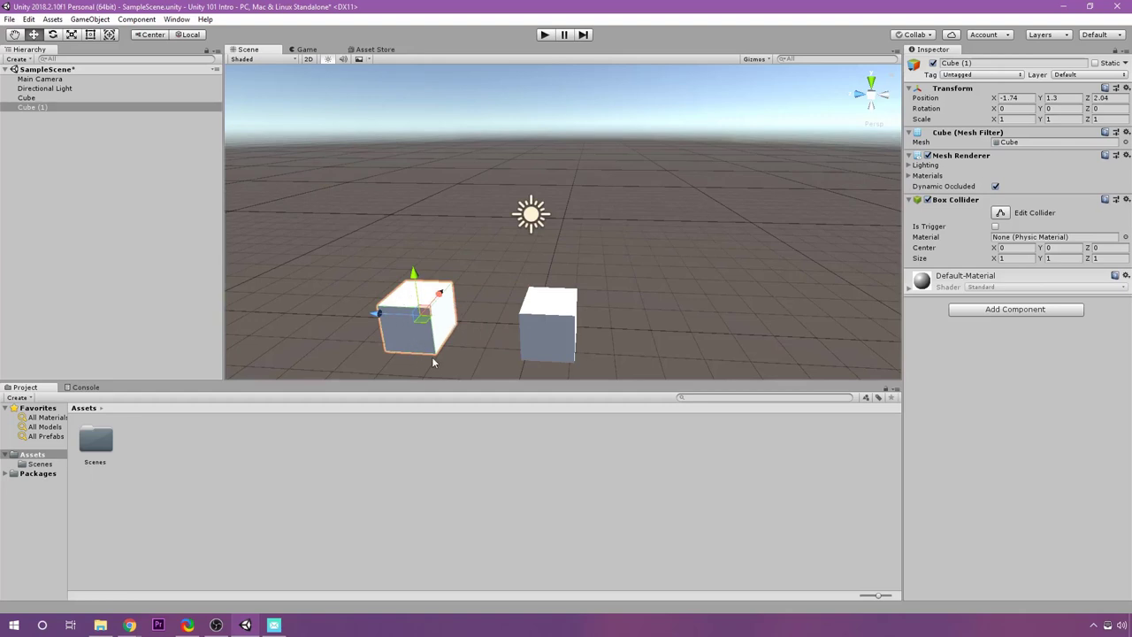
scroll(513, 269, "up", 5)
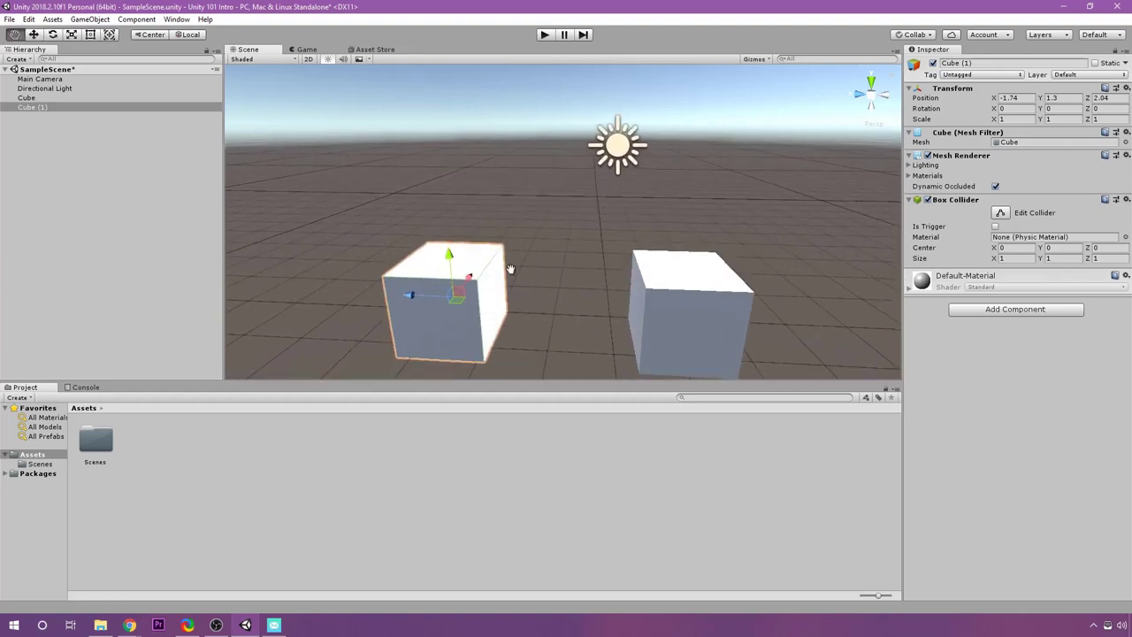
right_click_drag(511, 268, 505, 271)
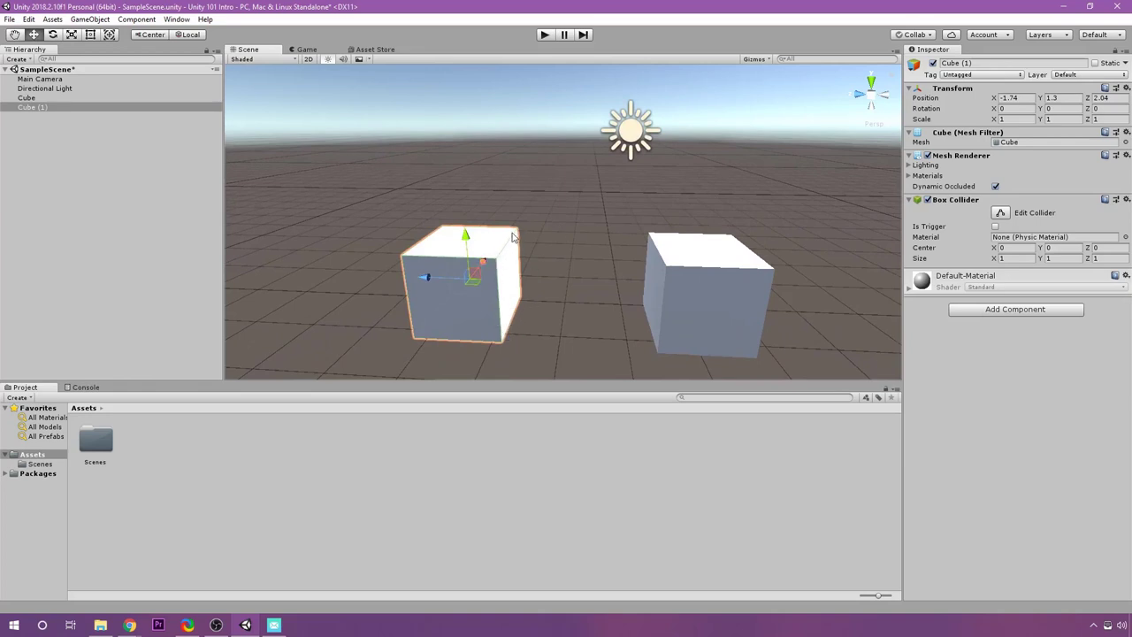
scroll(512, 237, "up", 6)
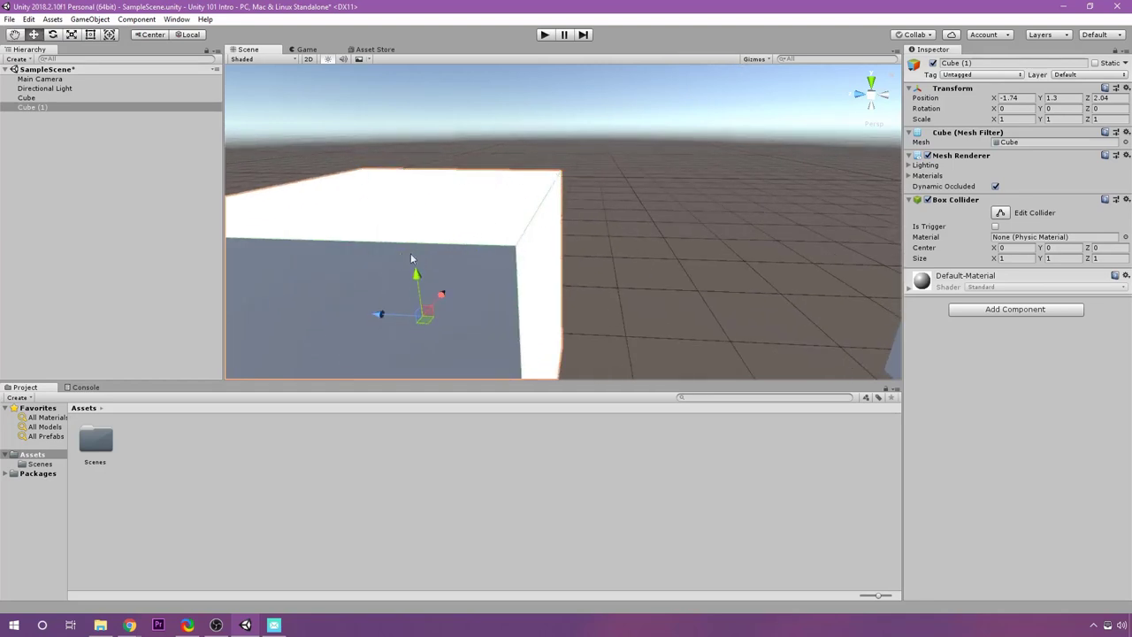
scroll(410, 256, "down", 6)
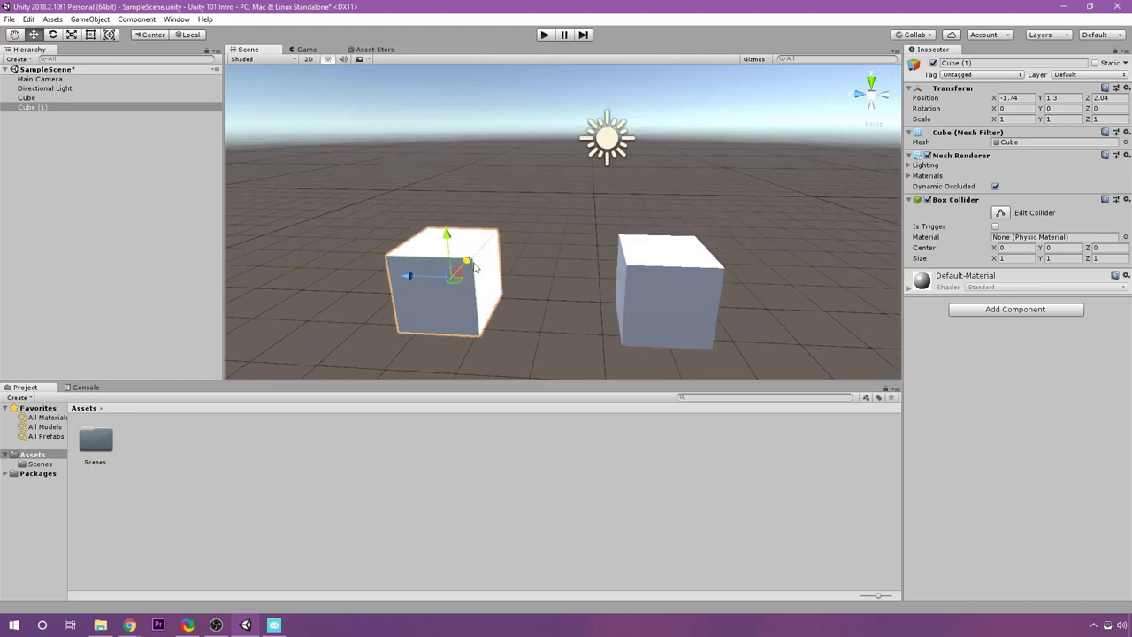
Vertex-snap Cube (1) onto the other cube's top, then slide it away along Z to X -1.79, Y 2.3, Z 3.802
key("v")
left_click_drag(471, 263, 630, 266)
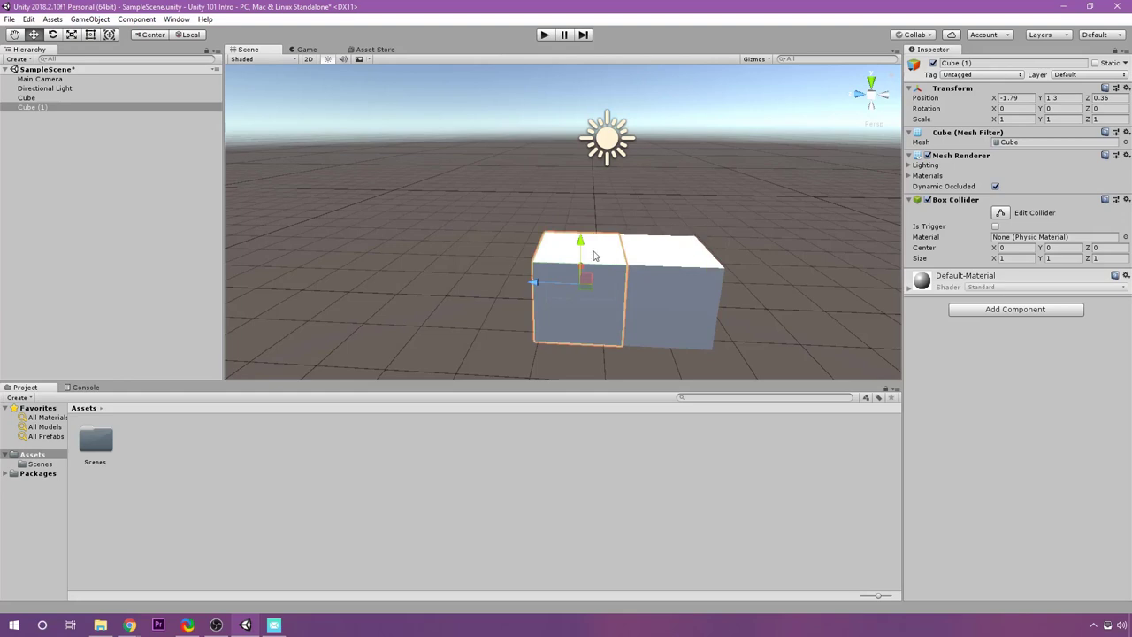
left_click_drag(534, 341, 632, 261)
key("ctrl+z")
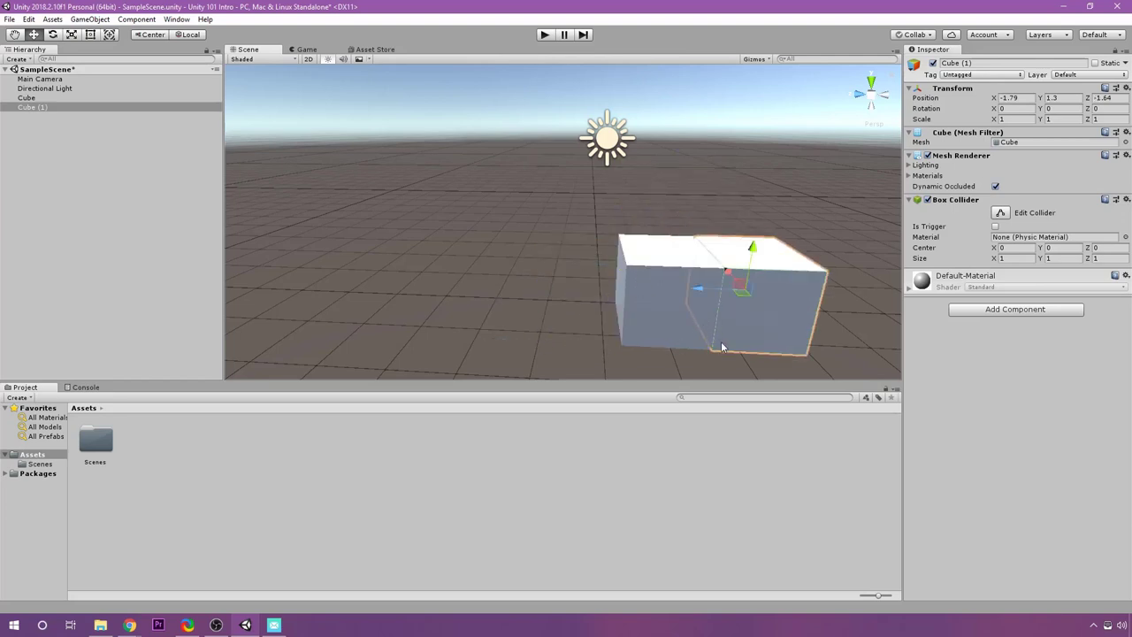
key("ctrl+y")
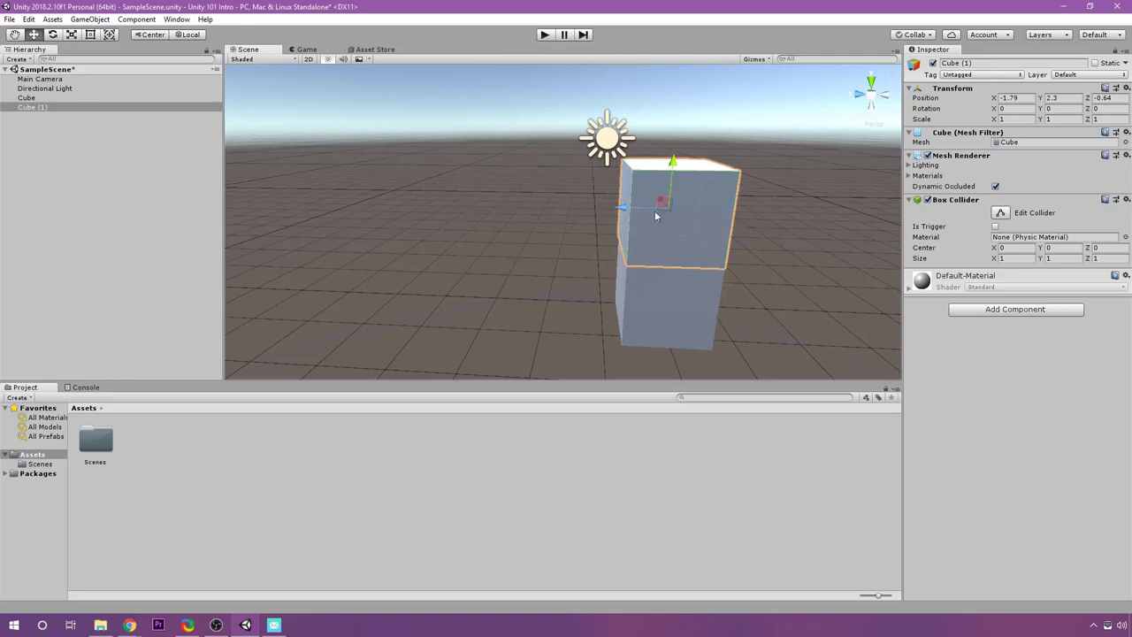
left_click_drag(641, 215, 375, 240)
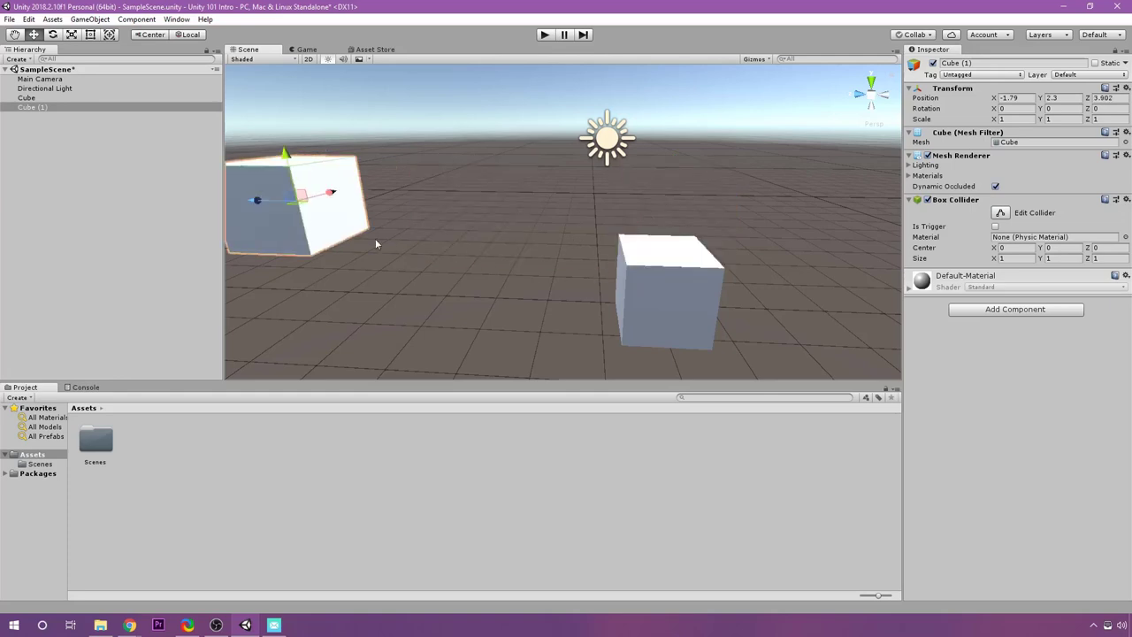
Push Cube (1) out along Z to about 19.56 and frame it in the scene view
scroll(375, 241, "down", 3)
left_click_drag(283, 213, 228, 212)
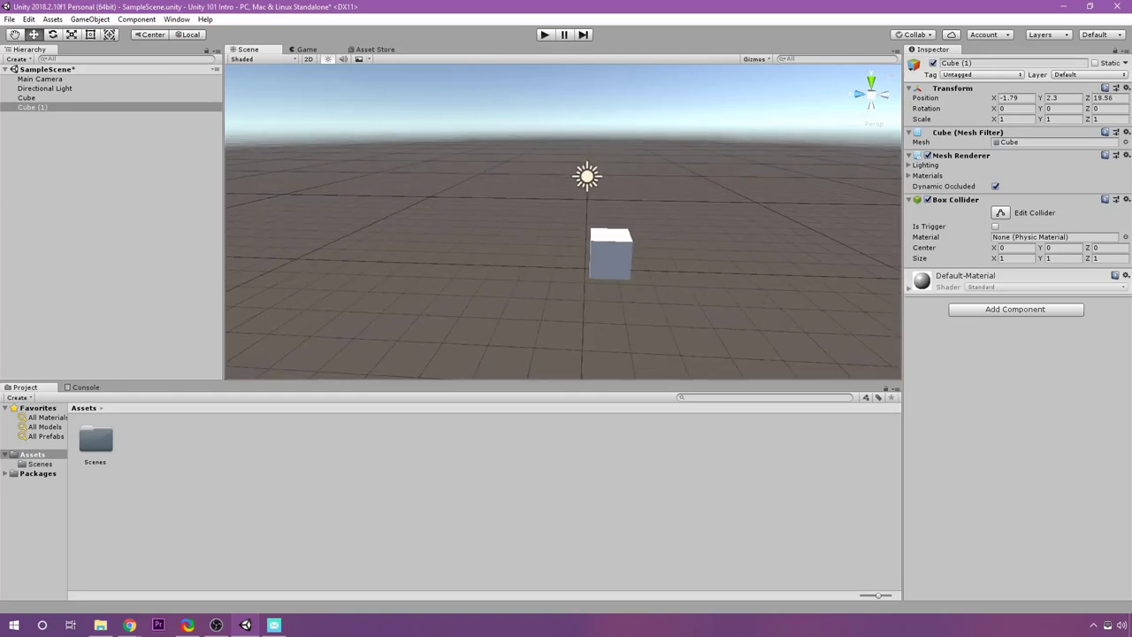
left_click_drag(611, 208, 644, 218, "alt")
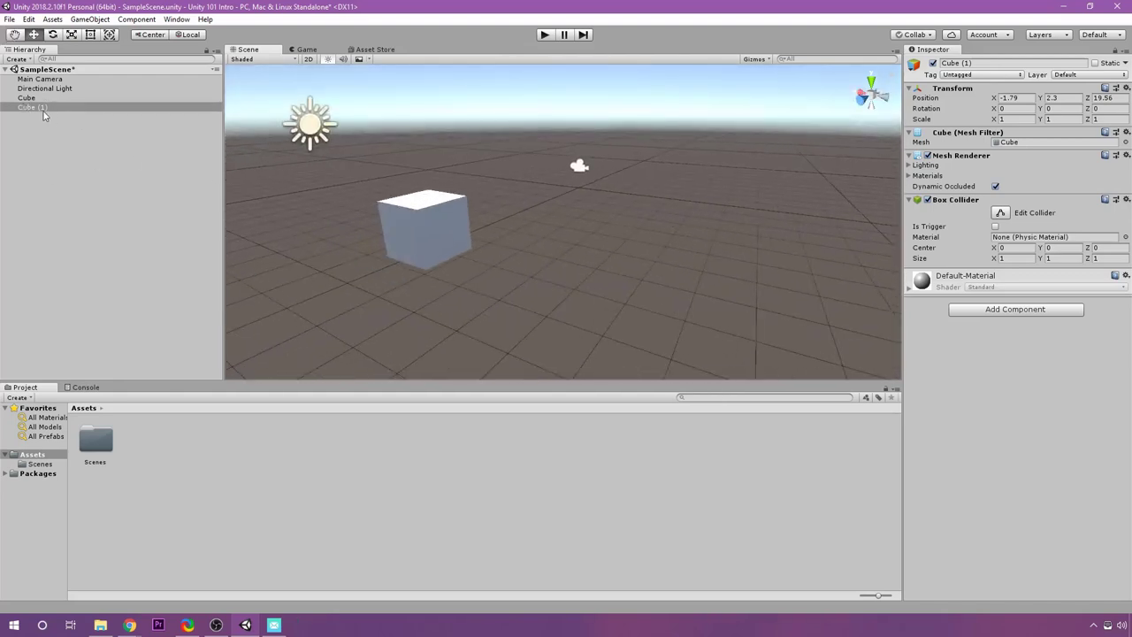
left_click(36, 80)
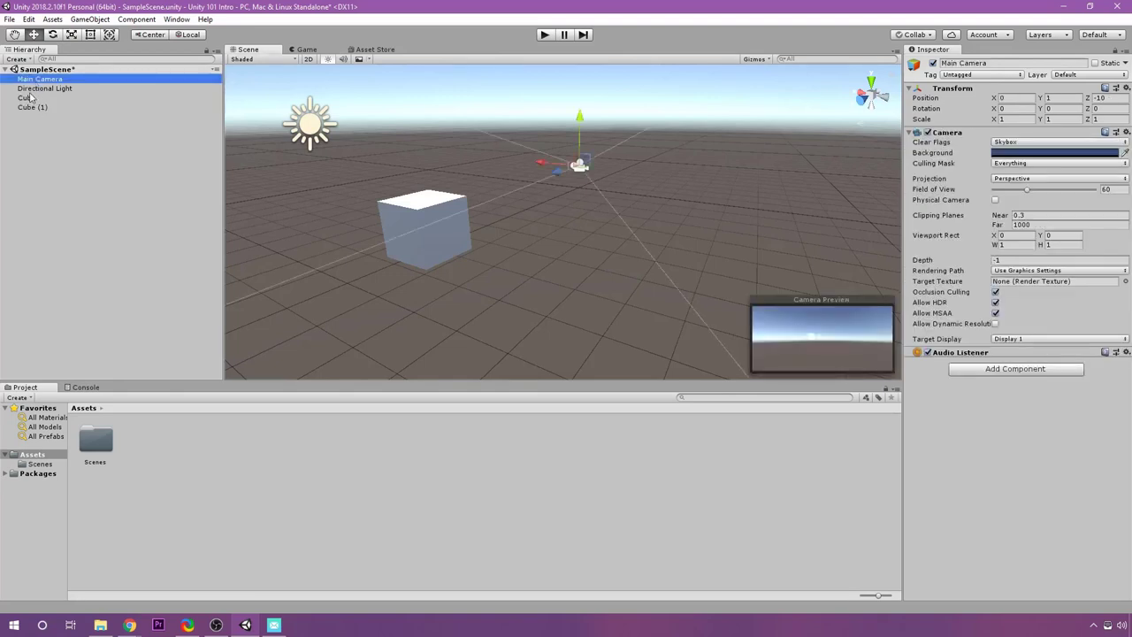
left_click(35, 107)
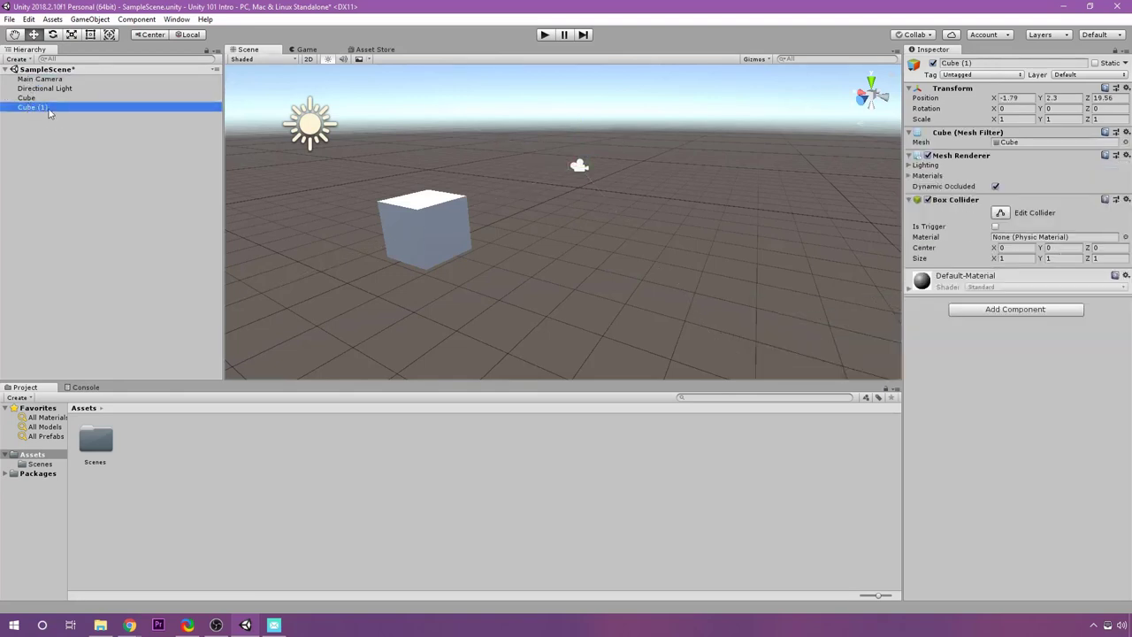
double_click(49, 112)
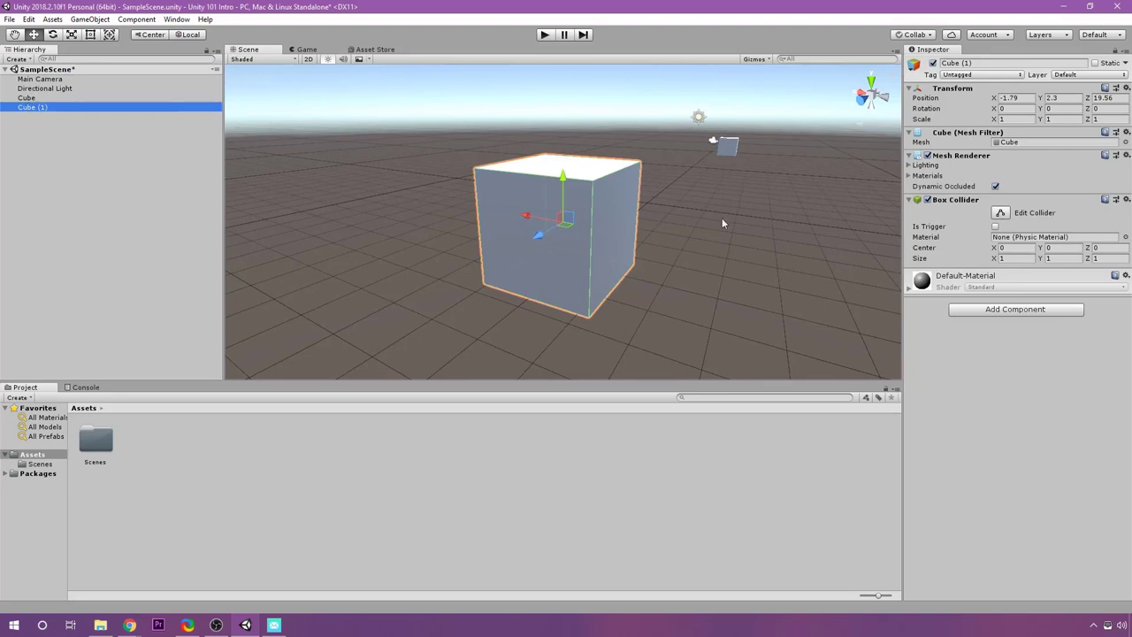
middle_click_drag(665, 193, 694, 193)
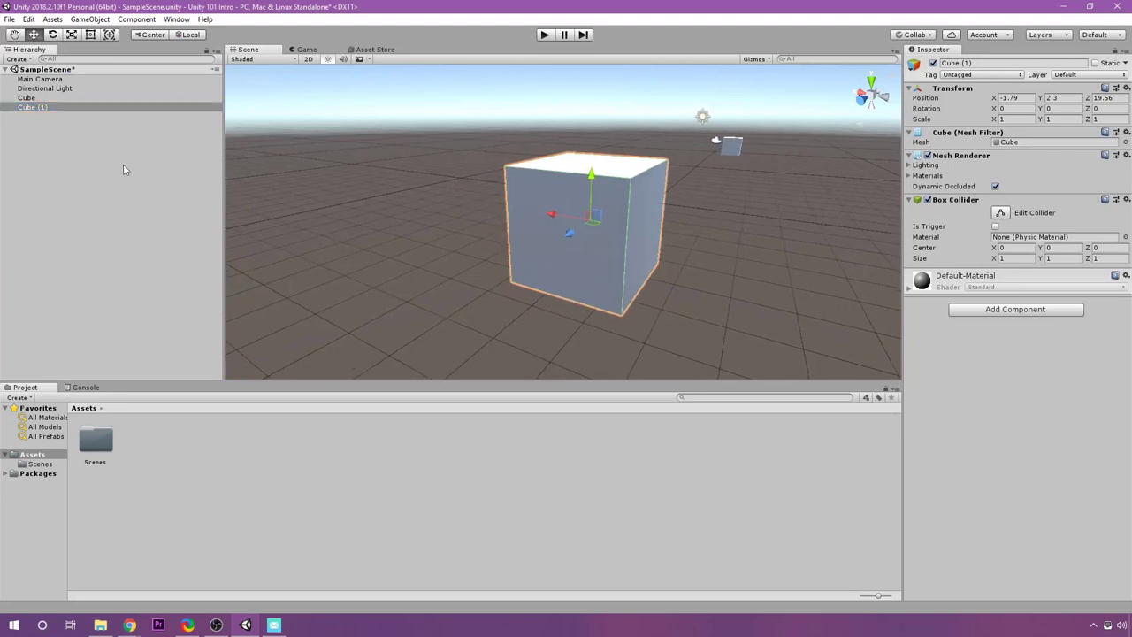
Select the original Cube and frame it in the scene view
left_click(27, 98)
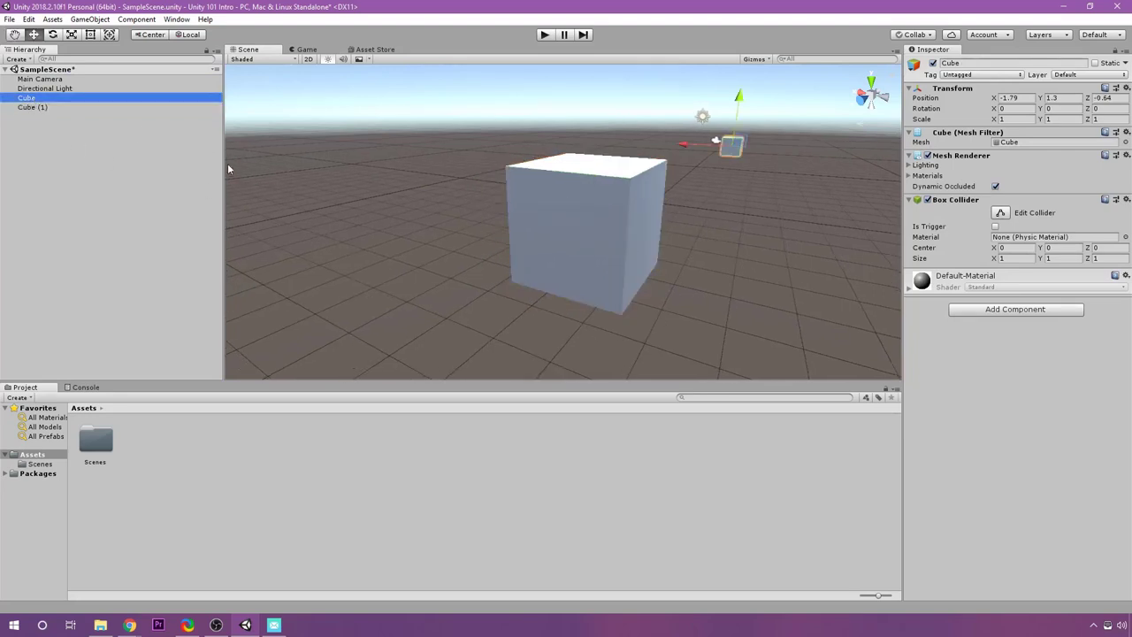
key("f")
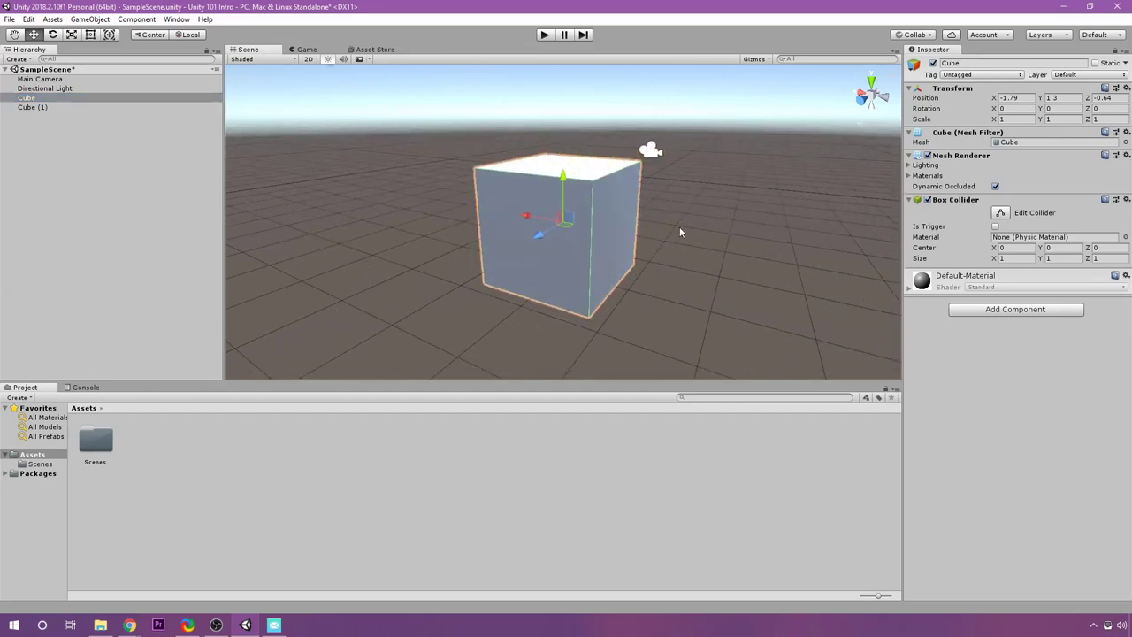
scroll(680, 229, "down", 3)
Zero the Cube's Transform position, then drag it along Z to X -1, Y 0, Z 2
left_click(1017, 97)
type("0")
left_click(1073, 99)
type("0")
key("Tab")
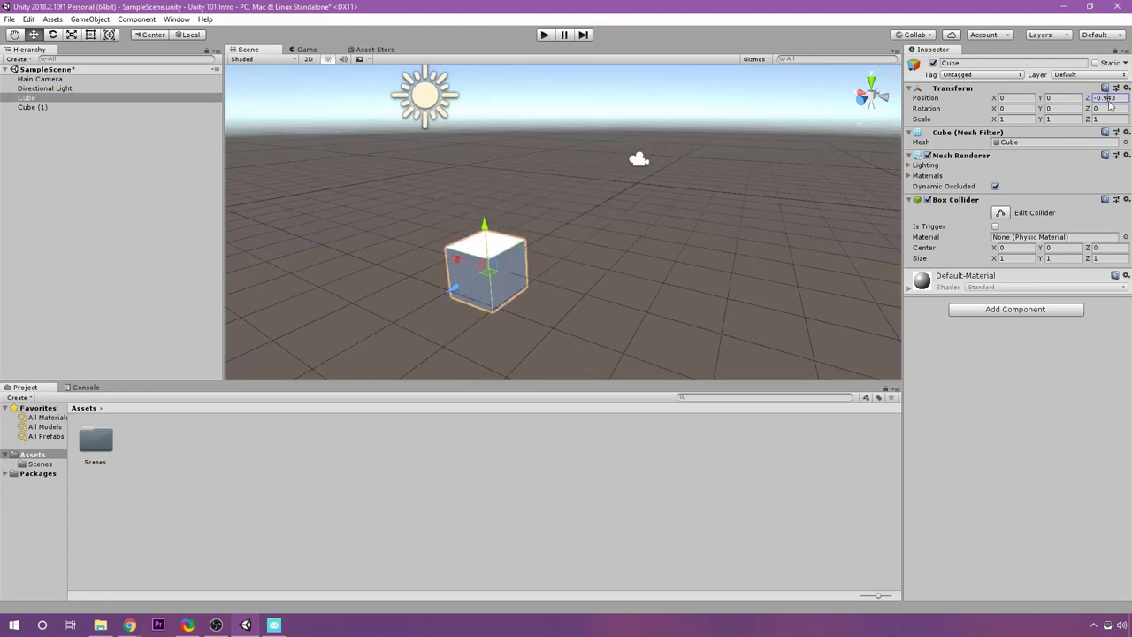
type("0")
key("Return")
left_click_drag(697, 144, 623, 230, "alt")
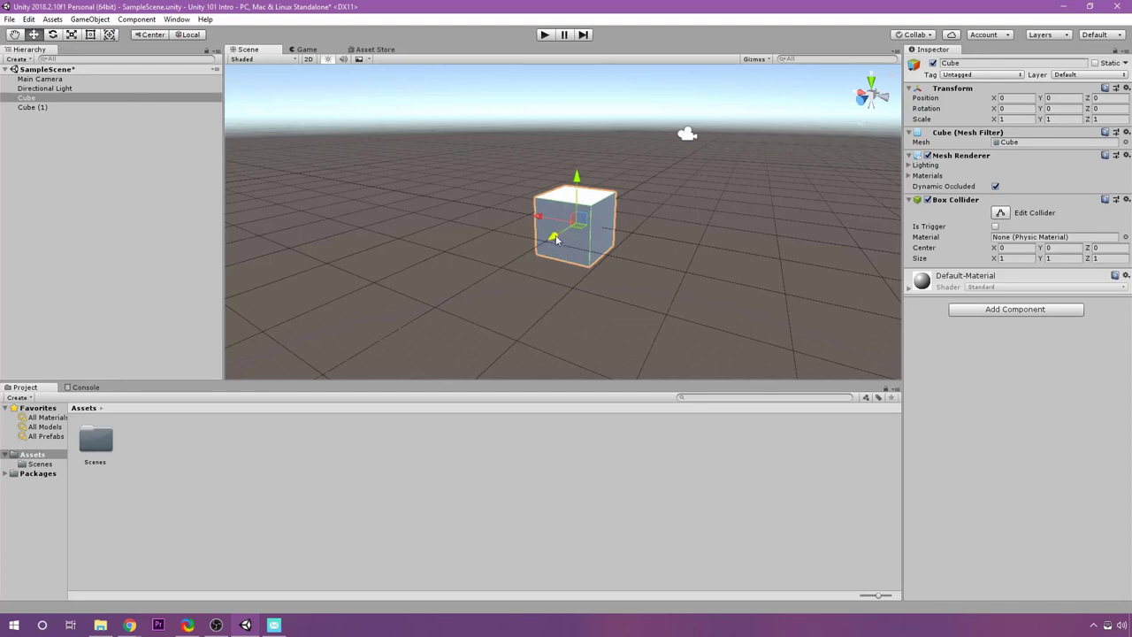
left_click_drag(555, 239, 606, 304)
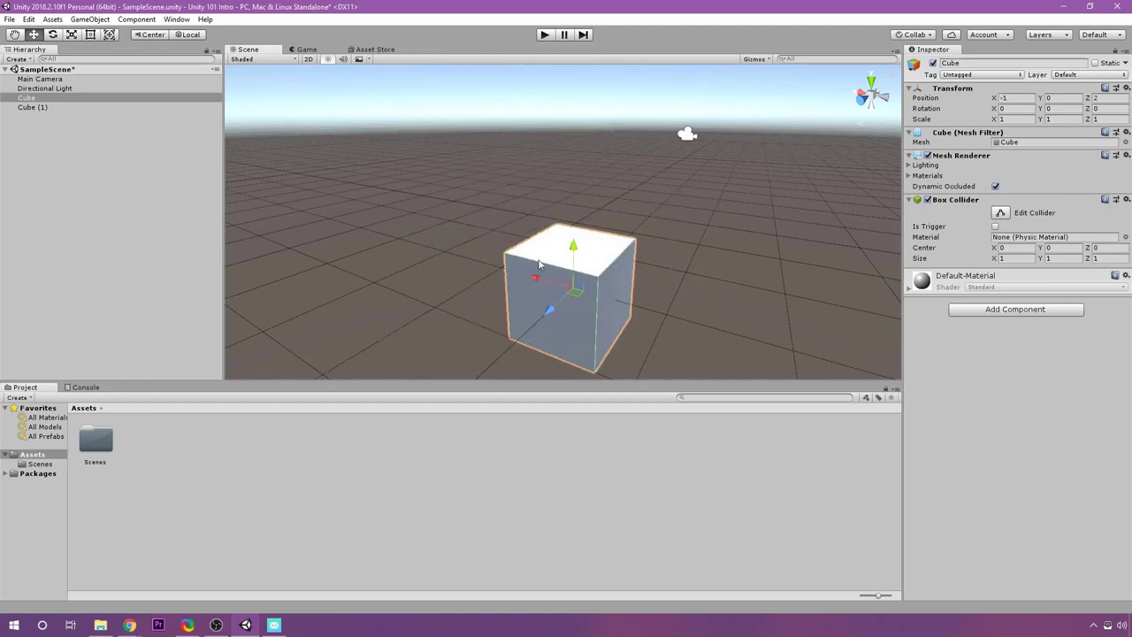
Open Edit > Snap Settings and review the Move, Scale and Rotation snap increments
left_click(32, 20)
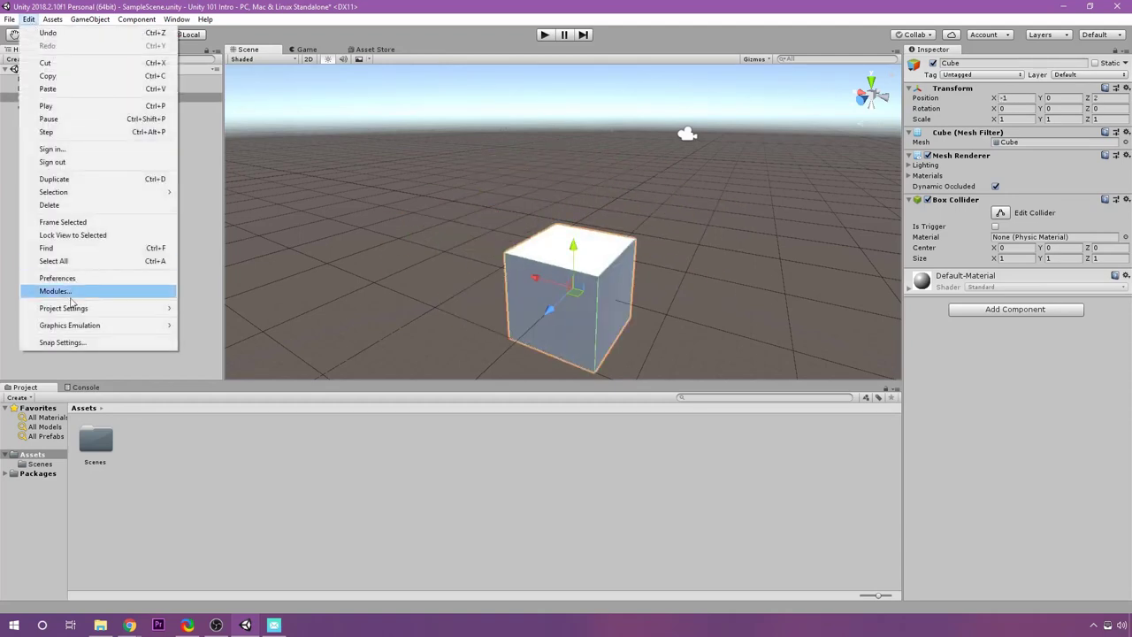
left_click(62, 342)
left_click_drag(487, 213, 761, 214)
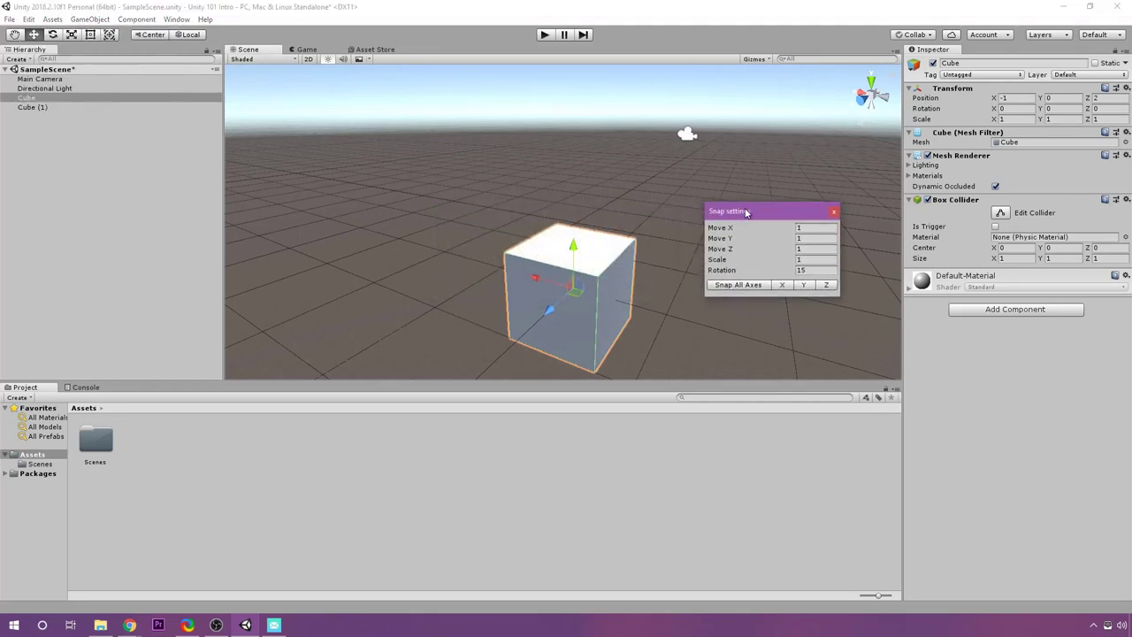
left_click(722, 228)
left_click(731, 239)
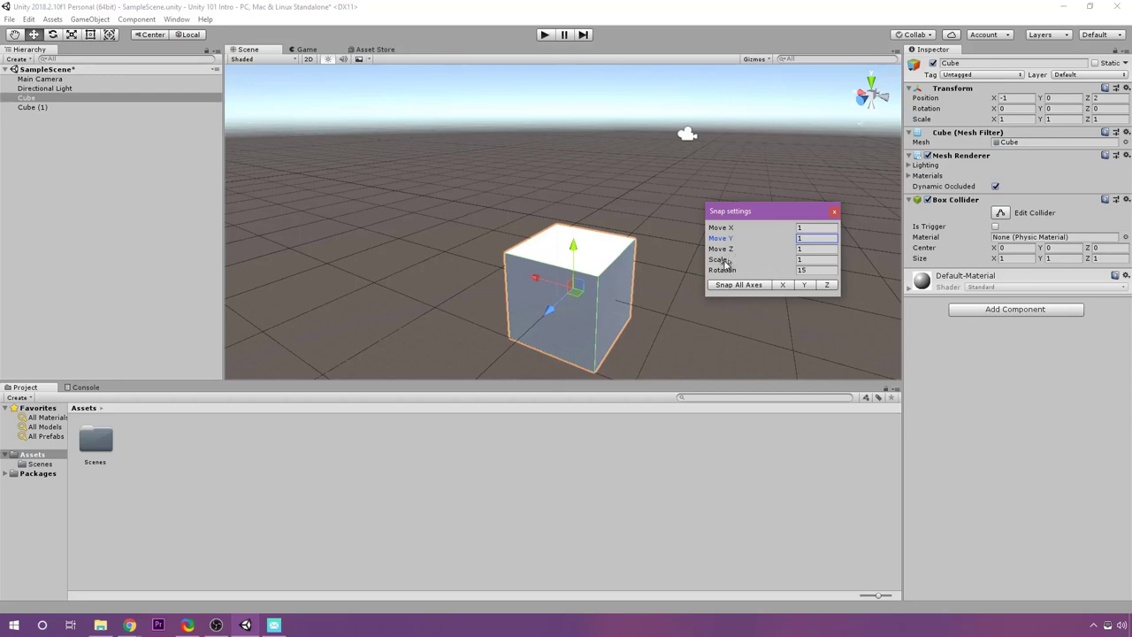
left_click(725, 261)
left_click(723, 270)
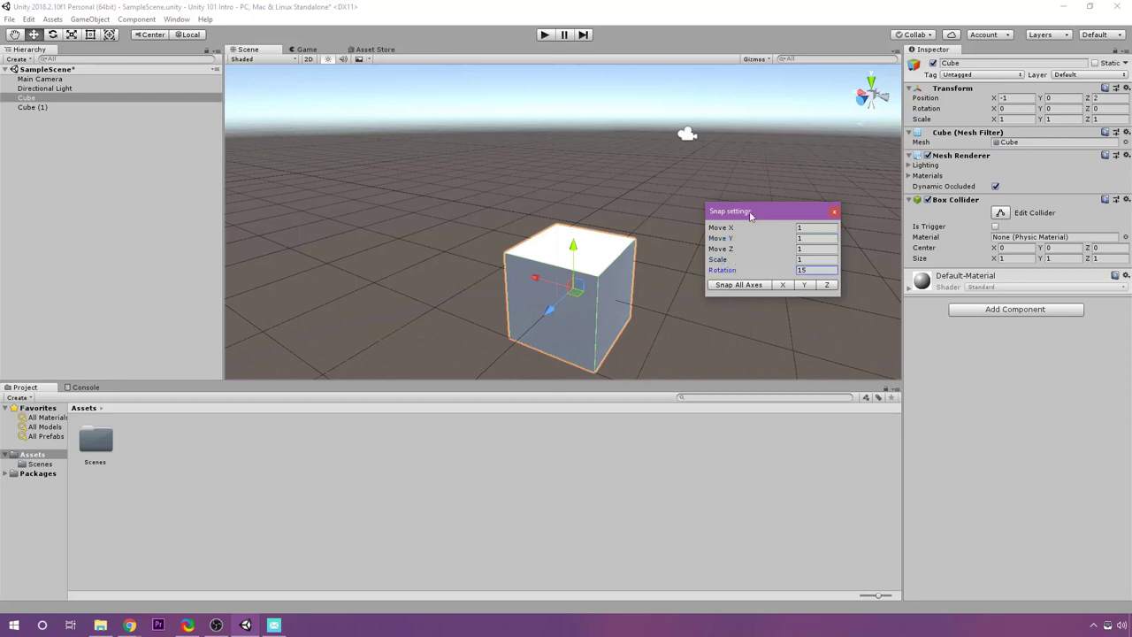
left_click_drag(751, 215, 713, 216)
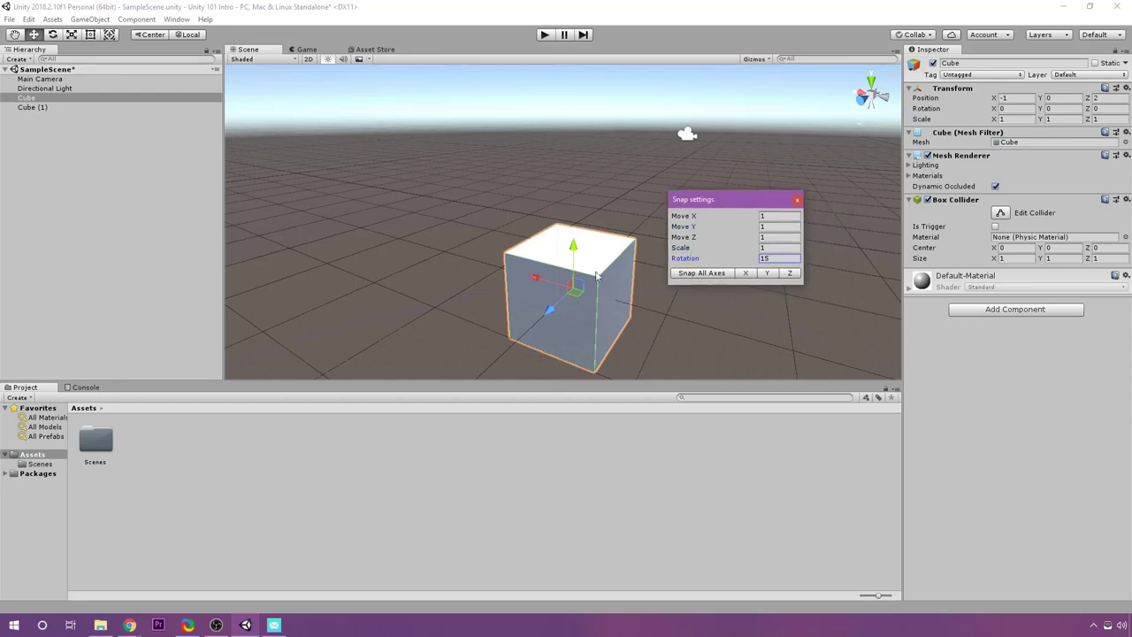
Nudge the cube off its whole-unit position, then snap it back to the grid on all axes
left_click_drag(572, 296, 553, 265)
left_click(763, 218)
left_click(767, 227)
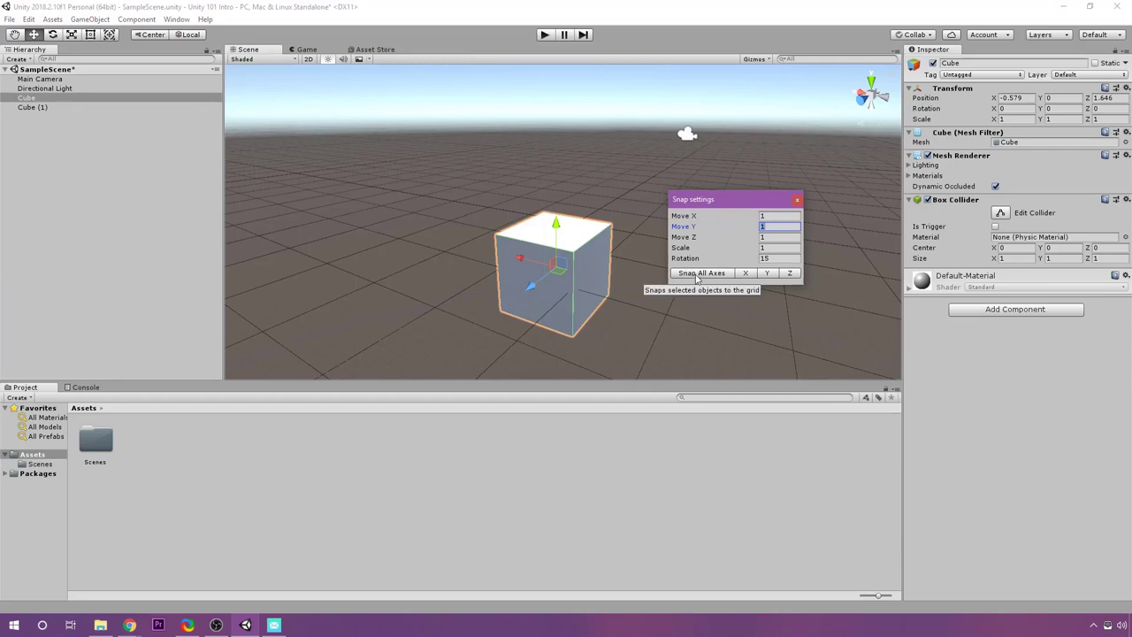
left_click(697, 275)
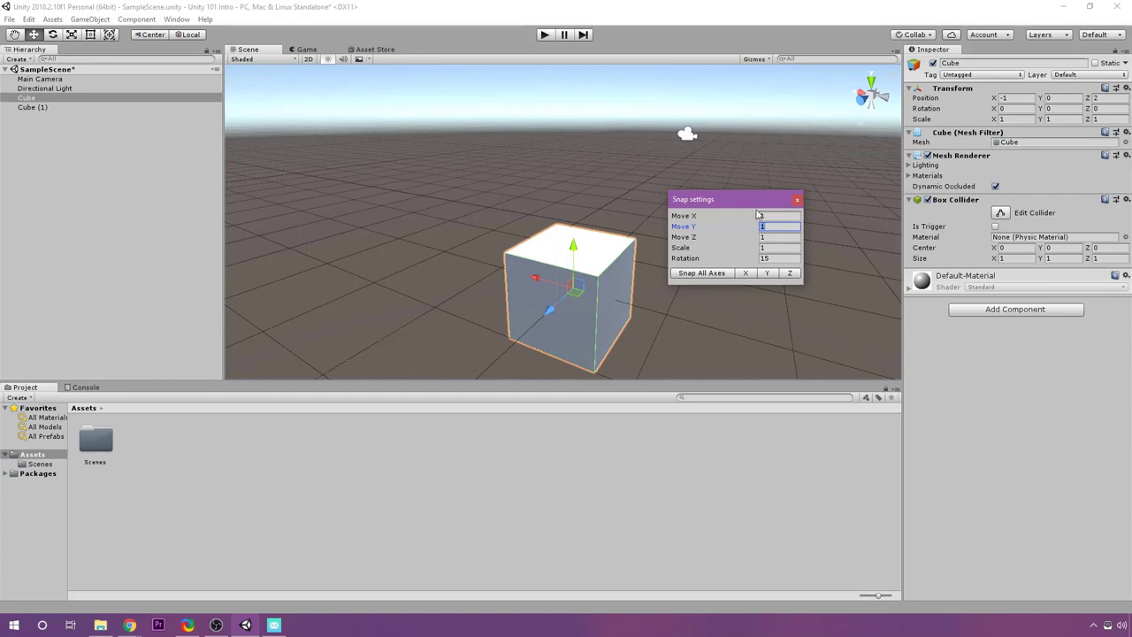
Slide the cube off-grid, snap X and Z to the grid, return Y to 0, and close Snap Settings
left_click_drag(722, 204, 729, 174)
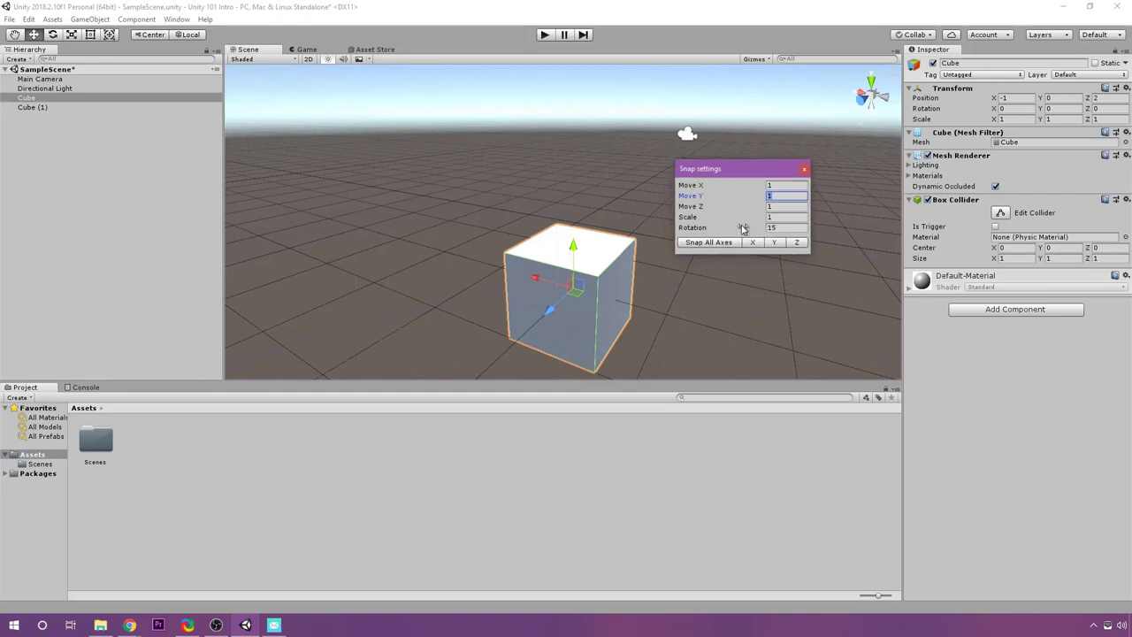
left_click_drag(573, 290, 524, 229)
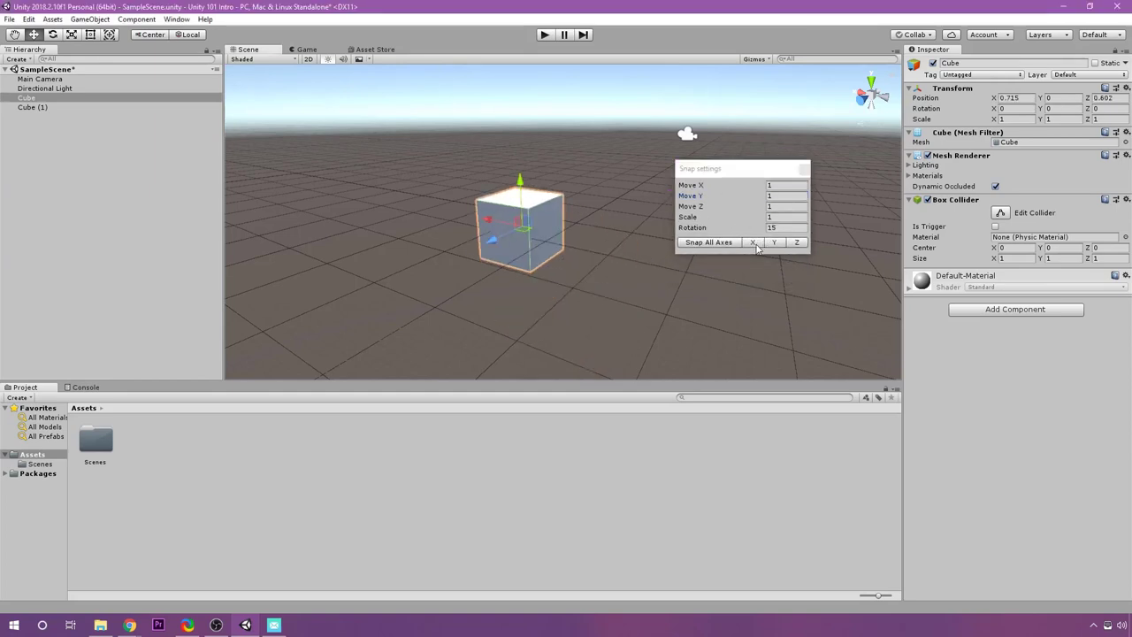
left_click(755, 243)
left_click(797, 243)
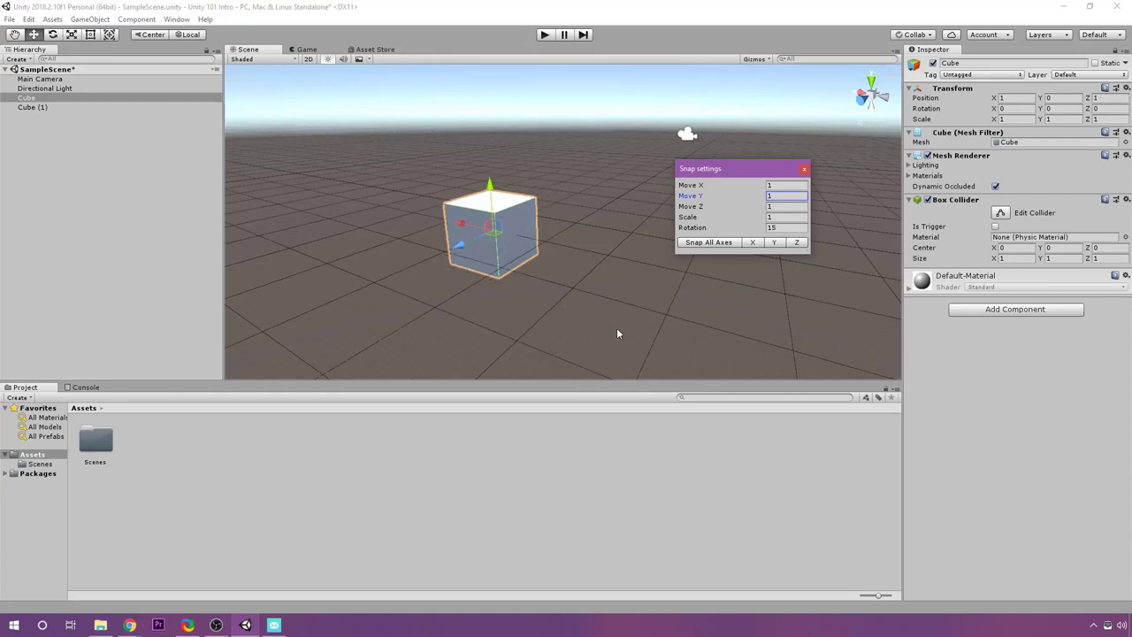
left_click(775, 243)
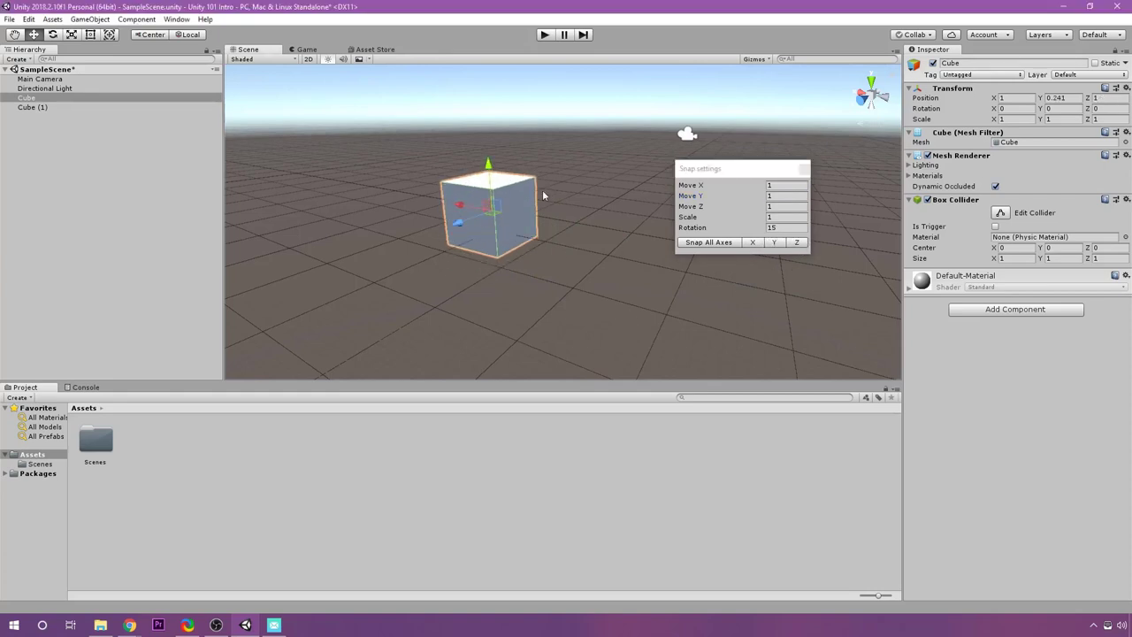
left_click(782, 246)
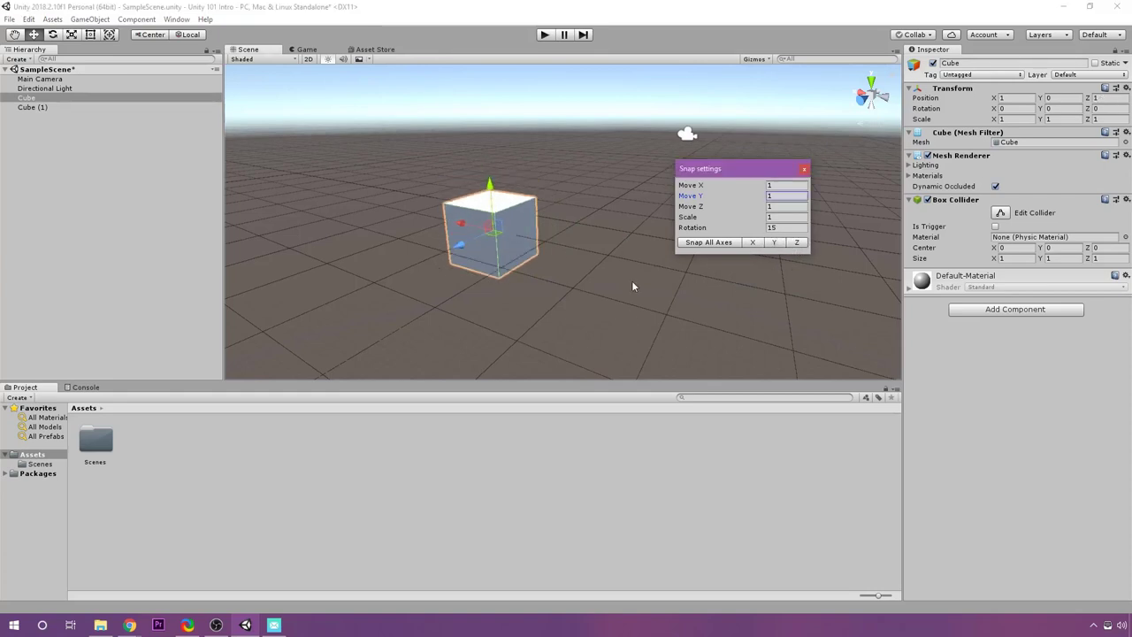
left_click(802, 169)
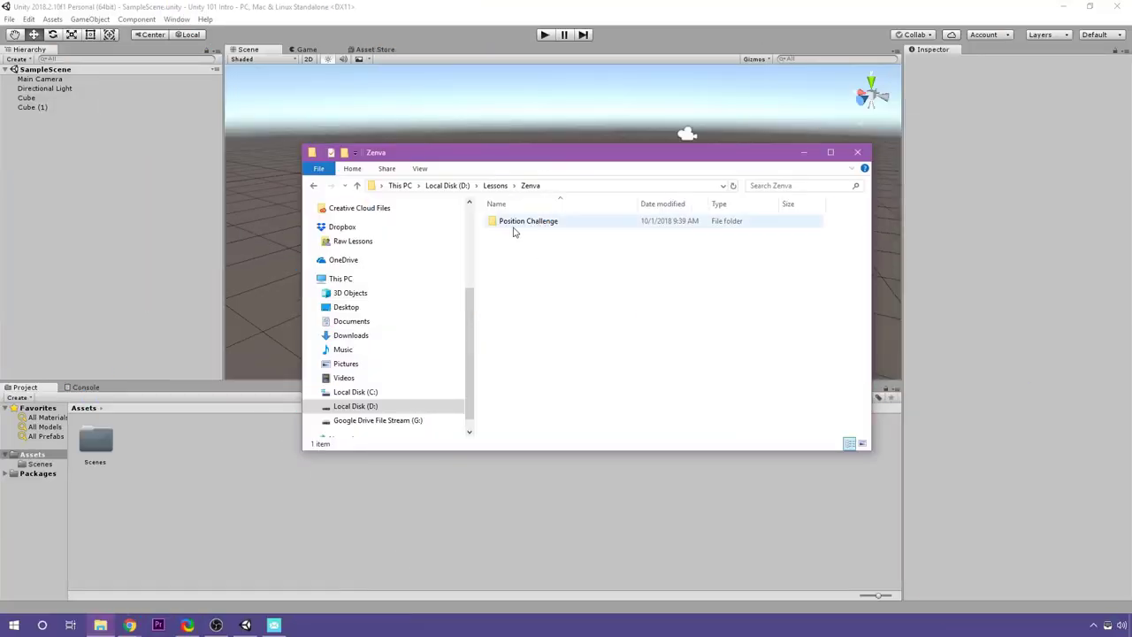
Show File Explorer at D:\Lessons\Zenva with the Position Challenge project folder
mouse_move(515, 232)
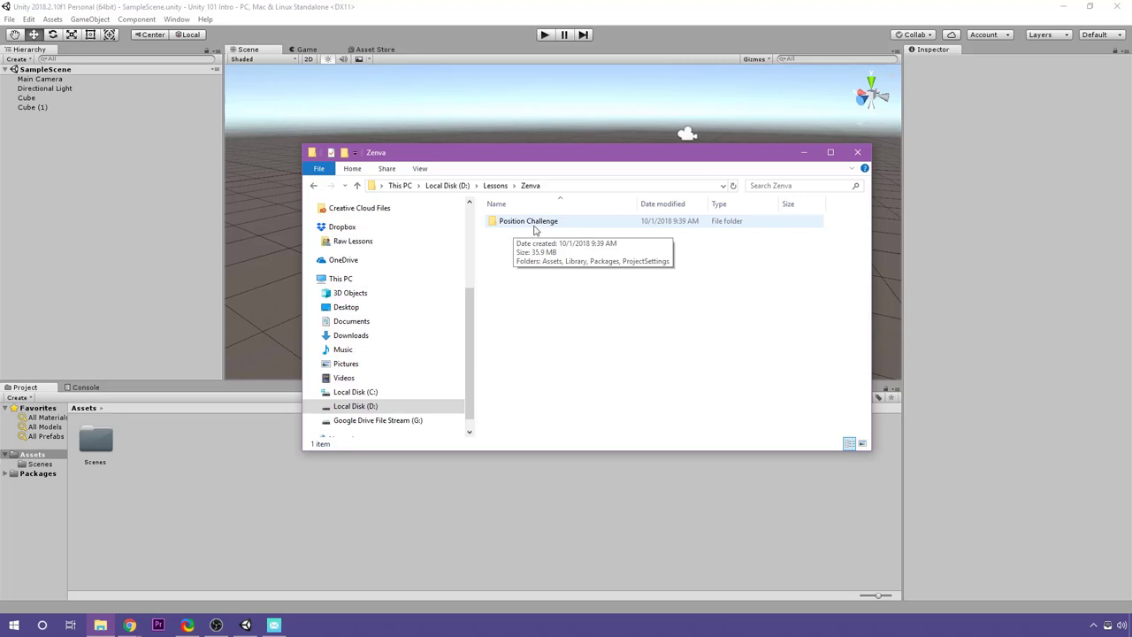
Browse Position Challenge > Assets > Scenes and open Challenge.unity
double_click(532, 228)
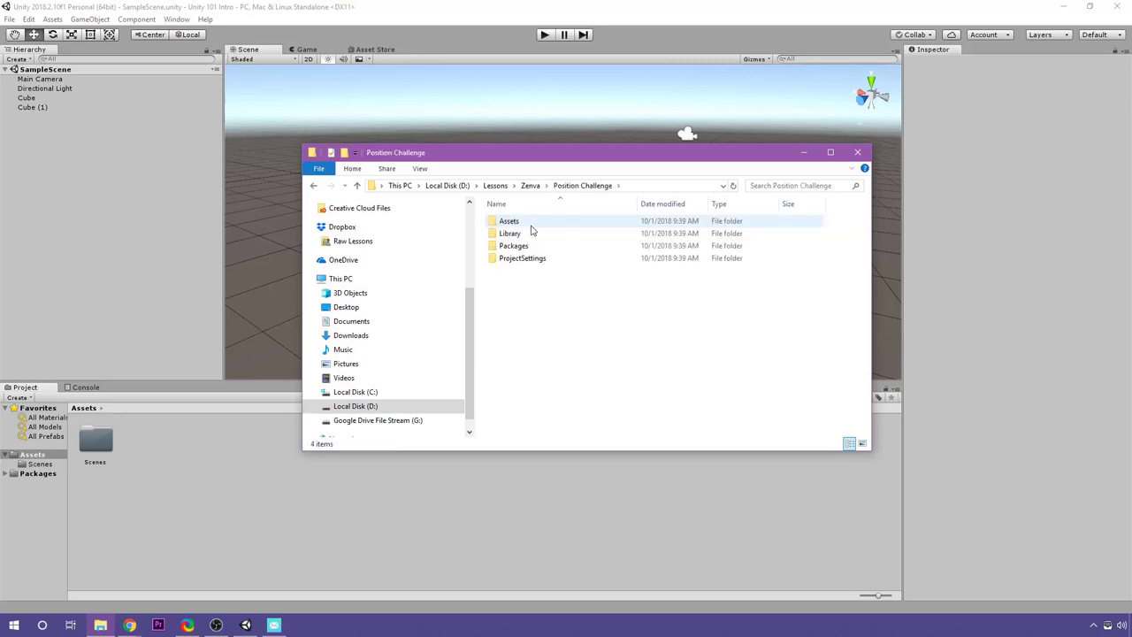
double_click(511, 222)
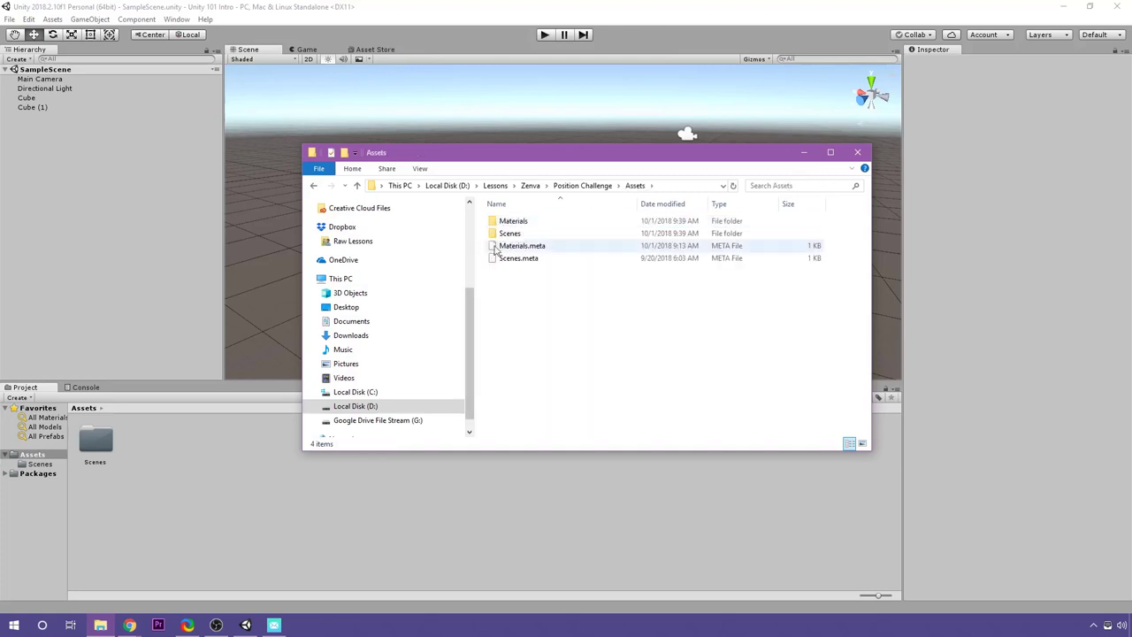
double_click(512, 233)
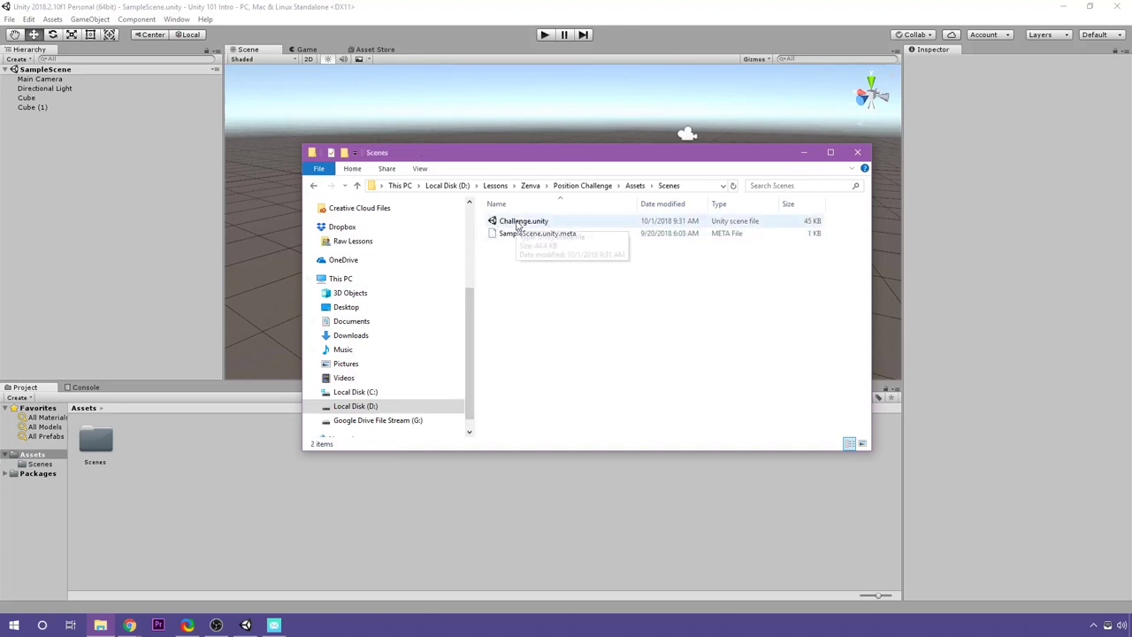
double_click(522, 221)
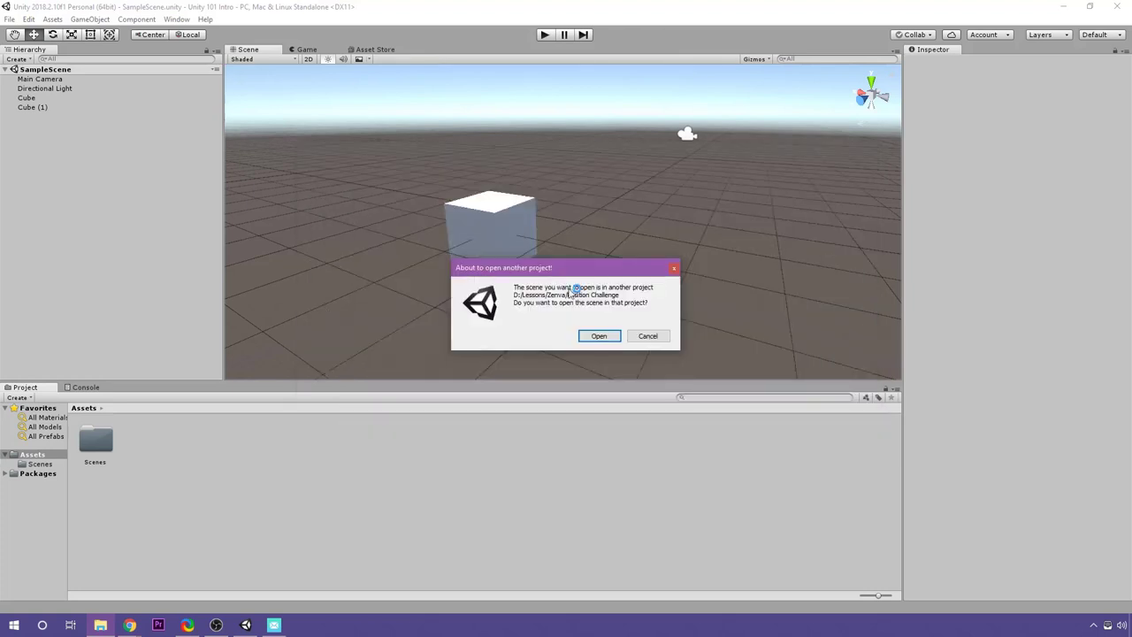
Confirm switching to the Position Challenge project, pan across the scattered pieces, and select Top
left_click(594, 337)
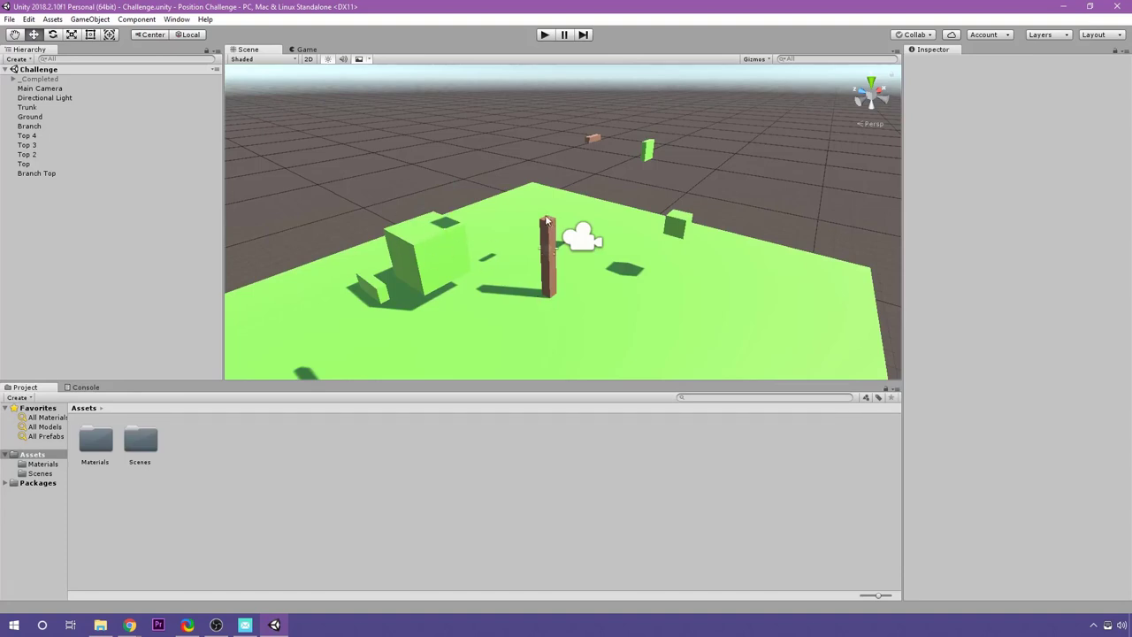
middle_click_drag(584, 247, 513, 295)
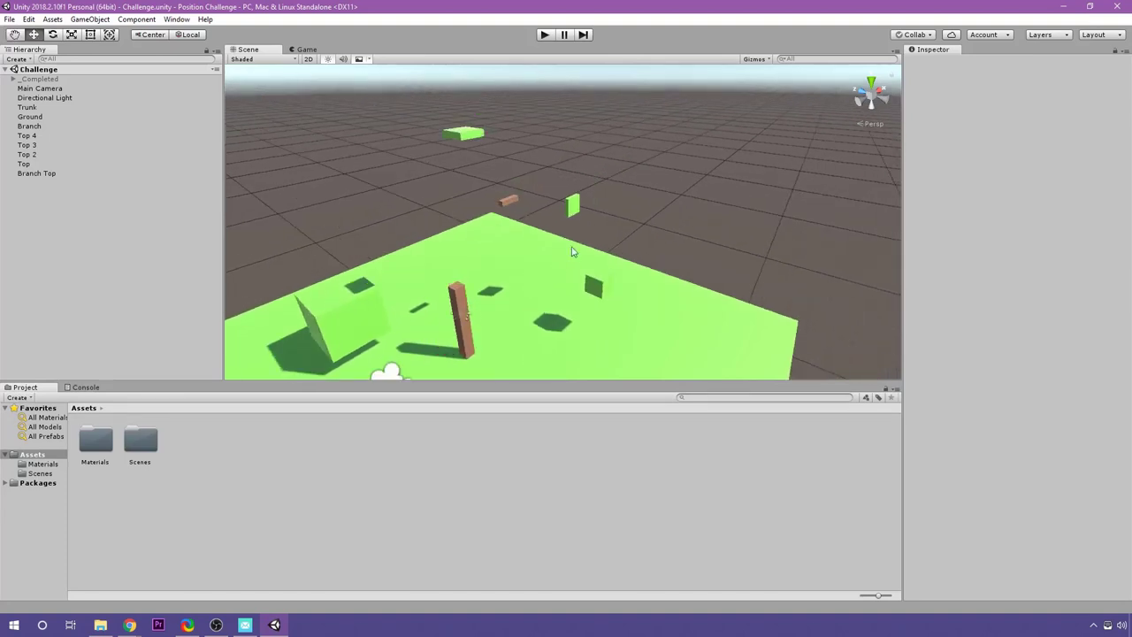
middle_click_drag(404, 349, 411, 295)
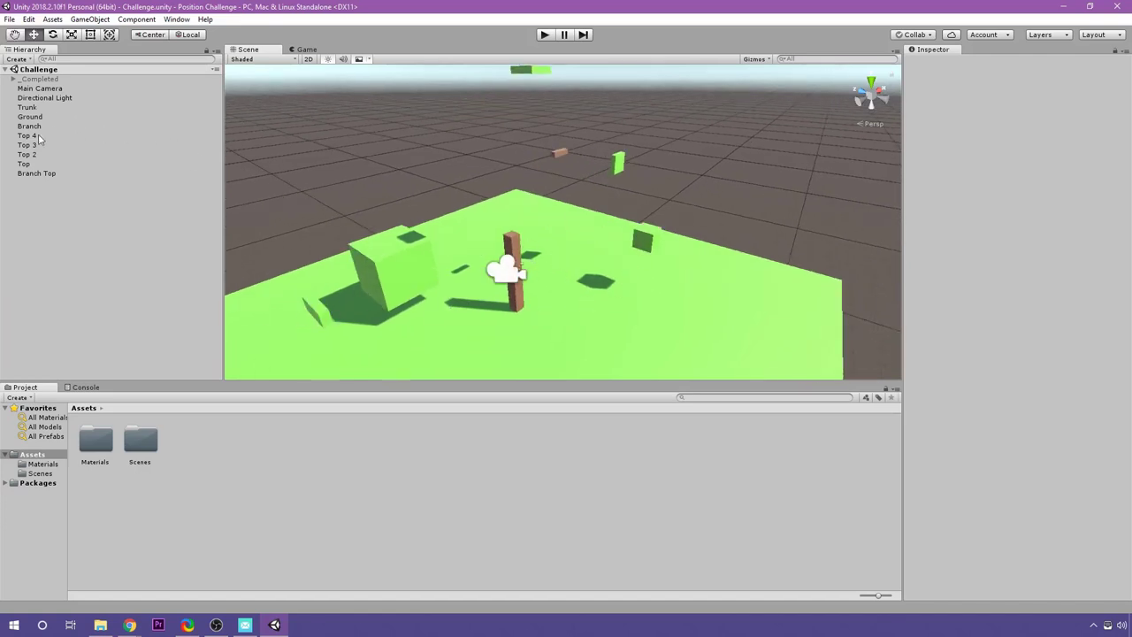
left_click(25, 164)
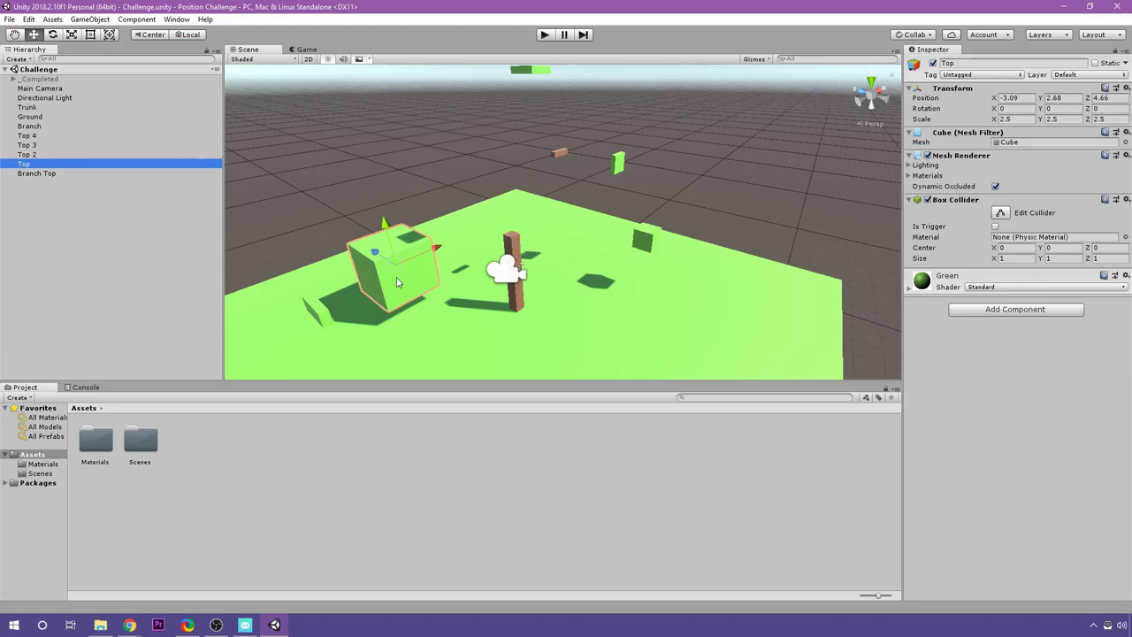
Move Top onto the trunk, then bring Branch and Top 2 onto the tree
left_click_drag(395, 270, 512, 241)
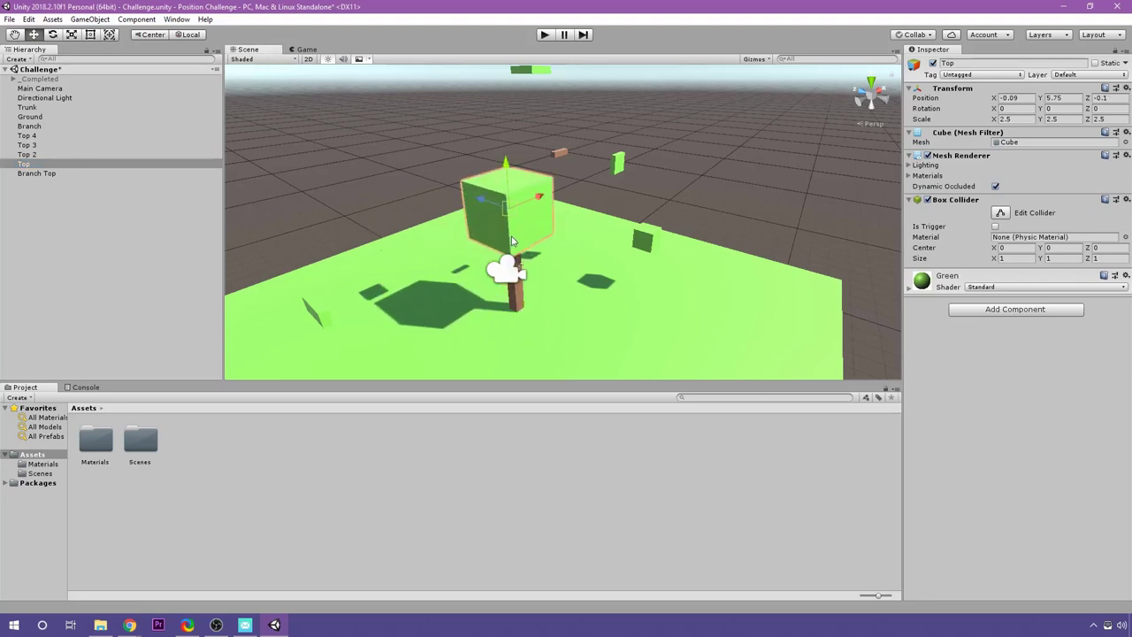
mouse_move(511, 240)
right_mouse_down()
mouse_move(544, 298)
mouse_move(433, 285)
mouse_move(460, 248)
mouse_move(494, 279)
mouse_move(520, 260)
right_mouse_up()
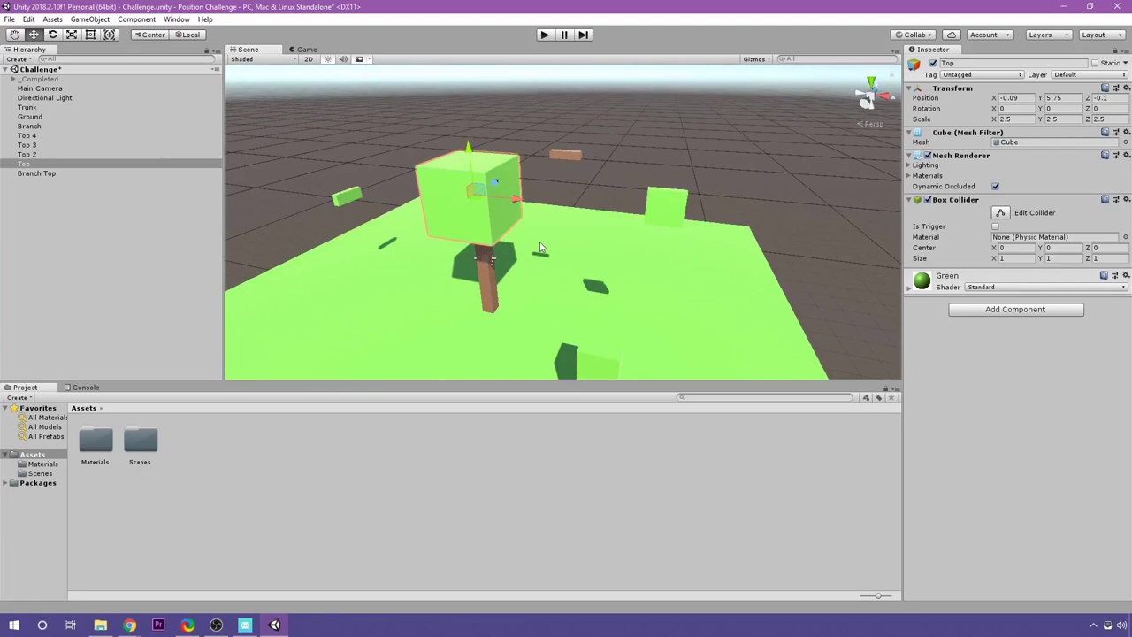
left_click(550, 156)
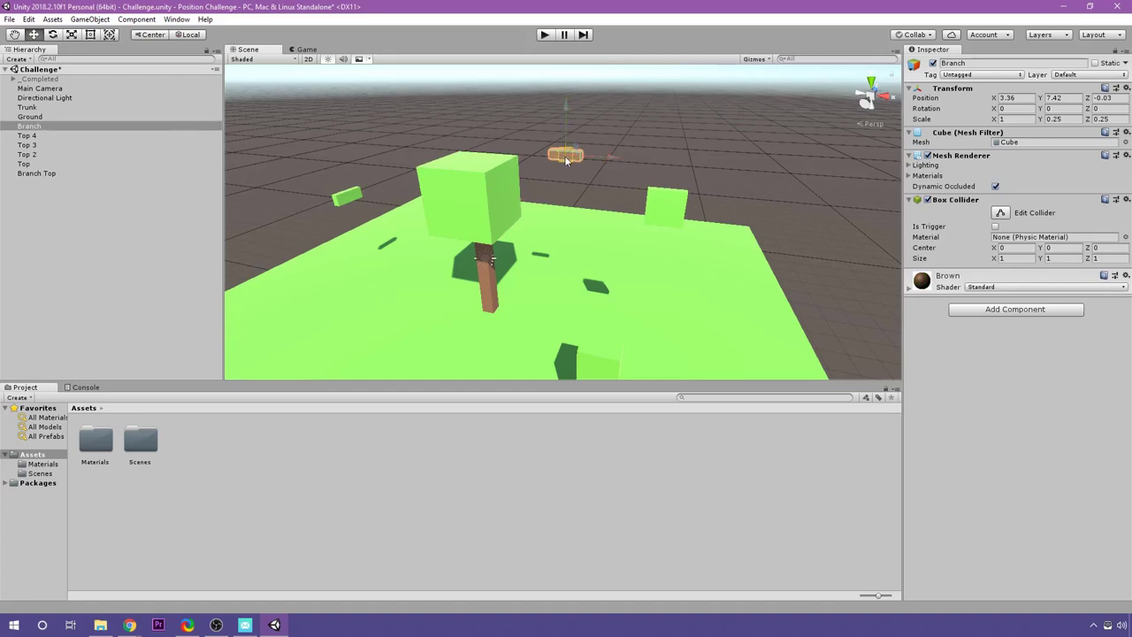
left_click_drag(567, 160, 473, 141)
left_click(471, 135)
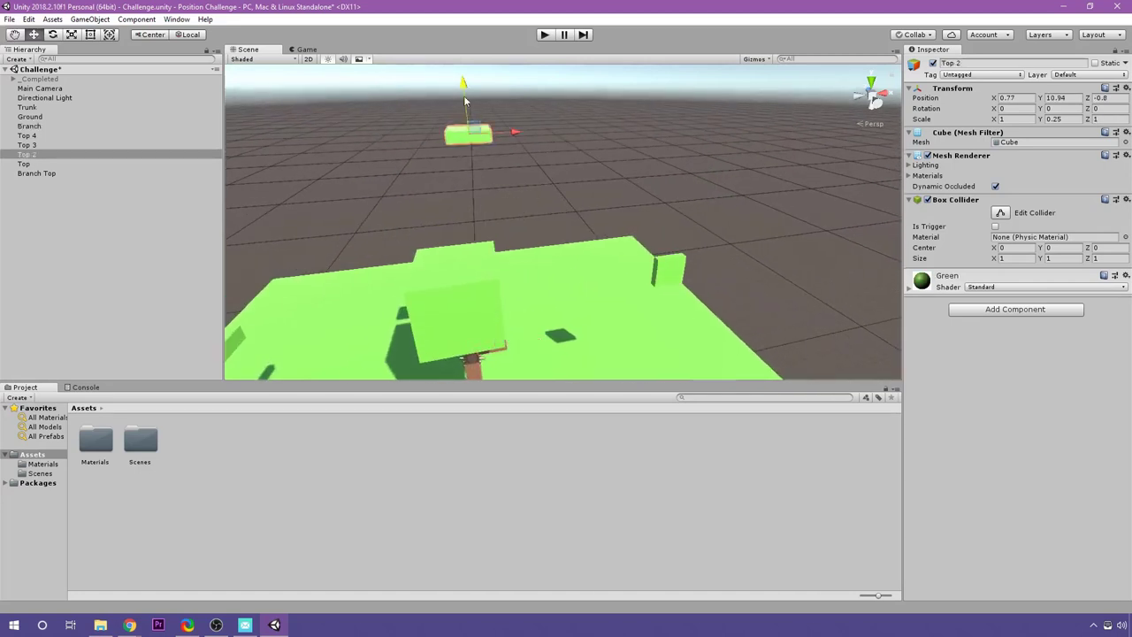
left_click_drag(464, 95, 498, 281)
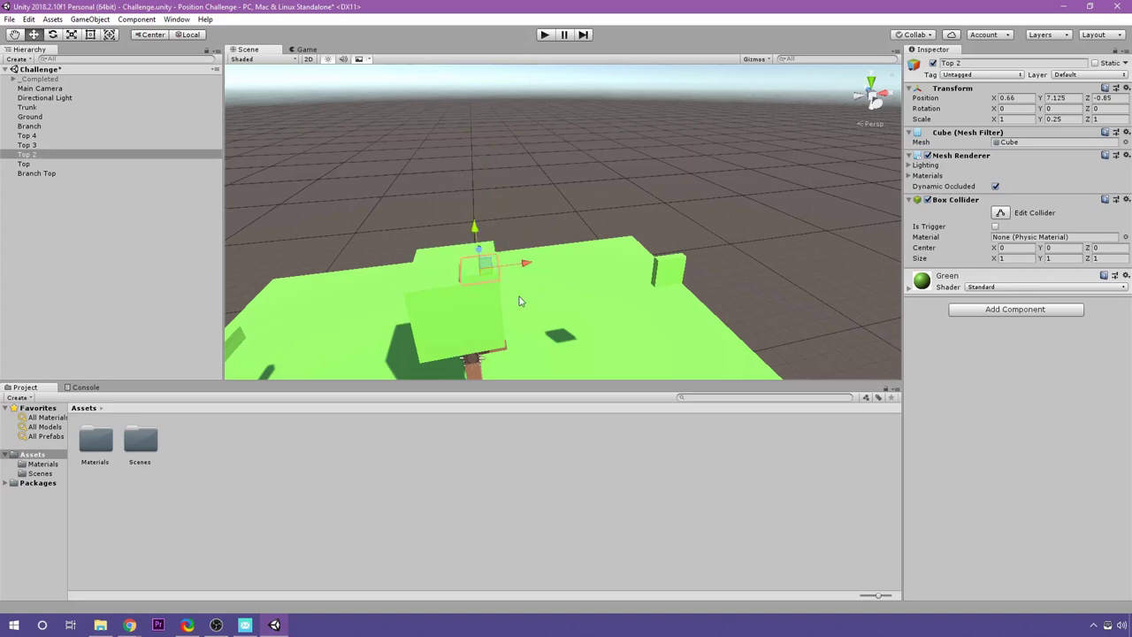
Preview the tree in the Game view, then move Top 4 onto the treetop
left_click(307, 50)
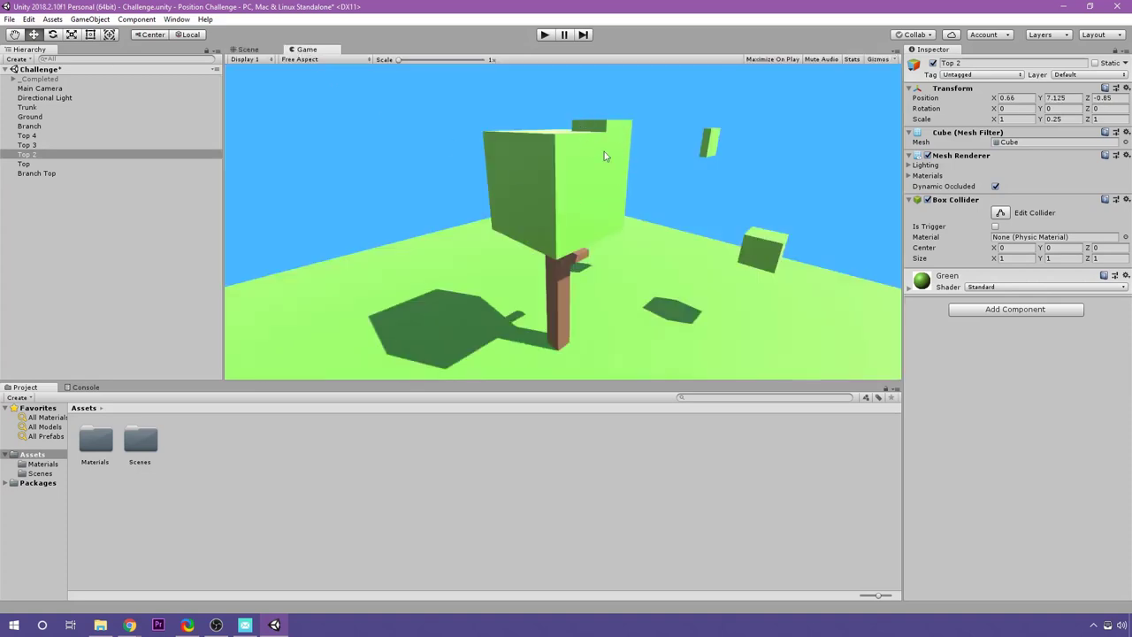
left_click(249, 50)
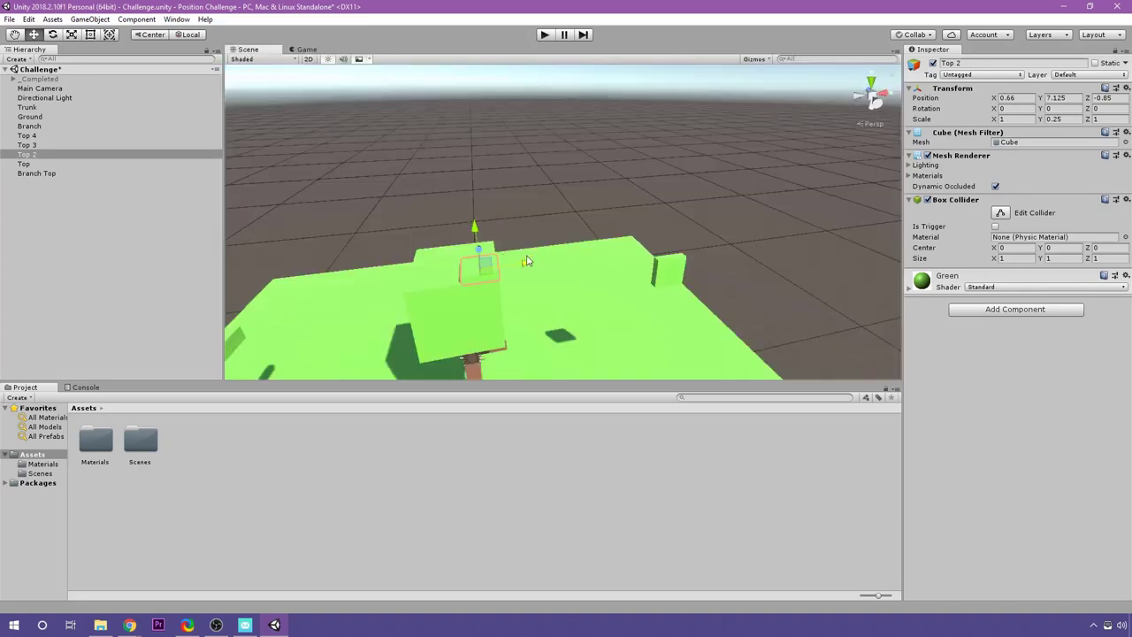
scroll(505, 260, "up", 5)
left_click(699, 179)
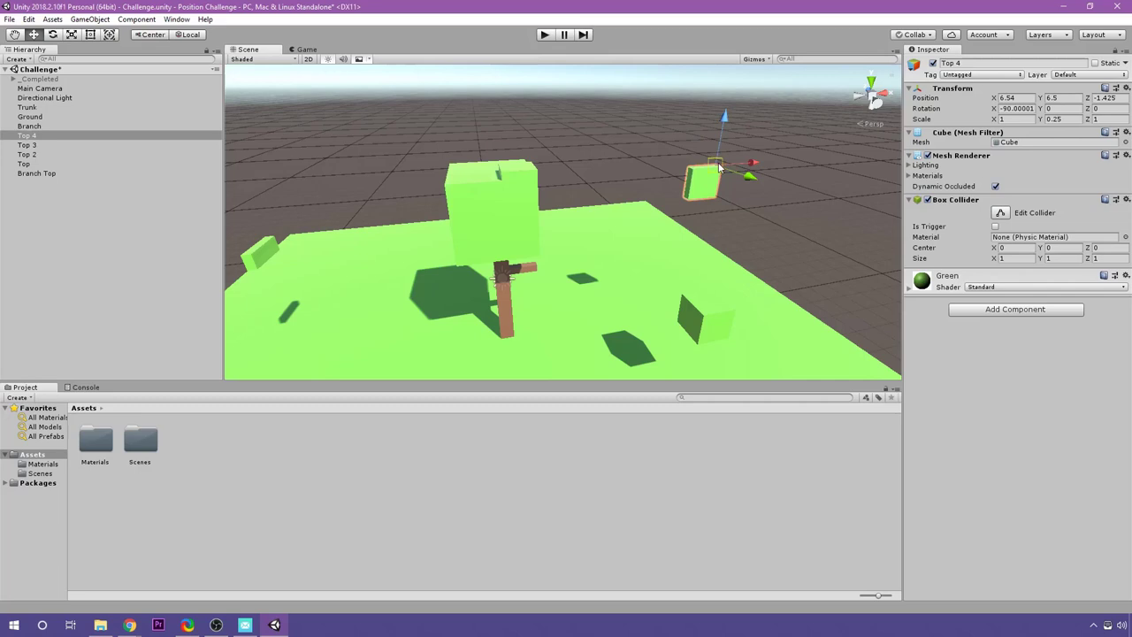
left_click_drag(719, 168, 538, 188)
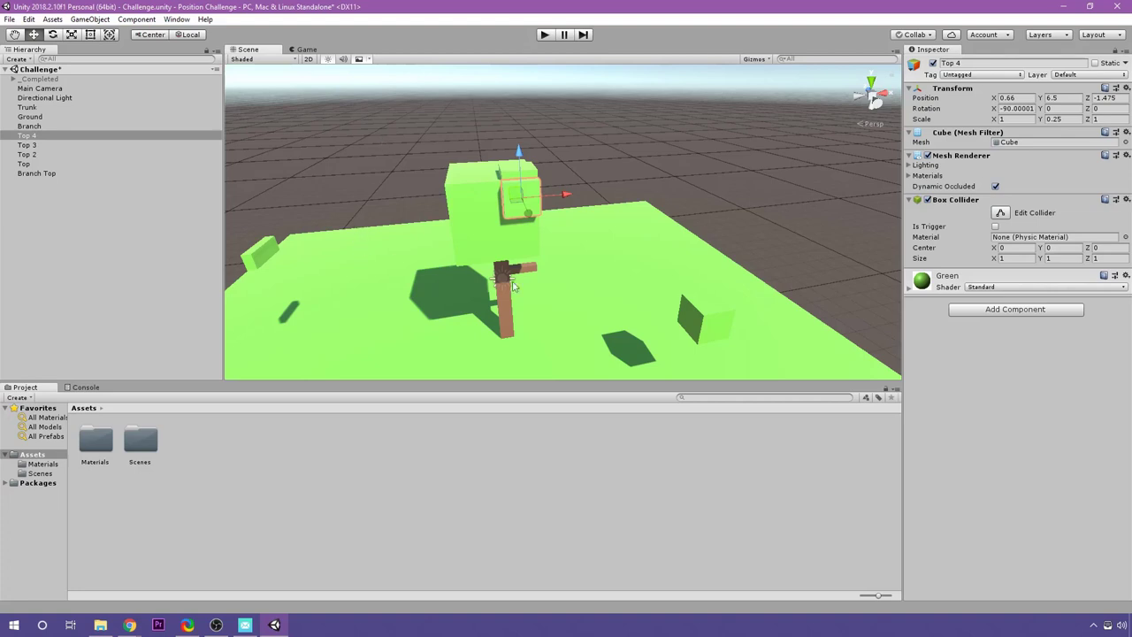
Lift Branch Top up beside the trunk
left_click(691, 317)
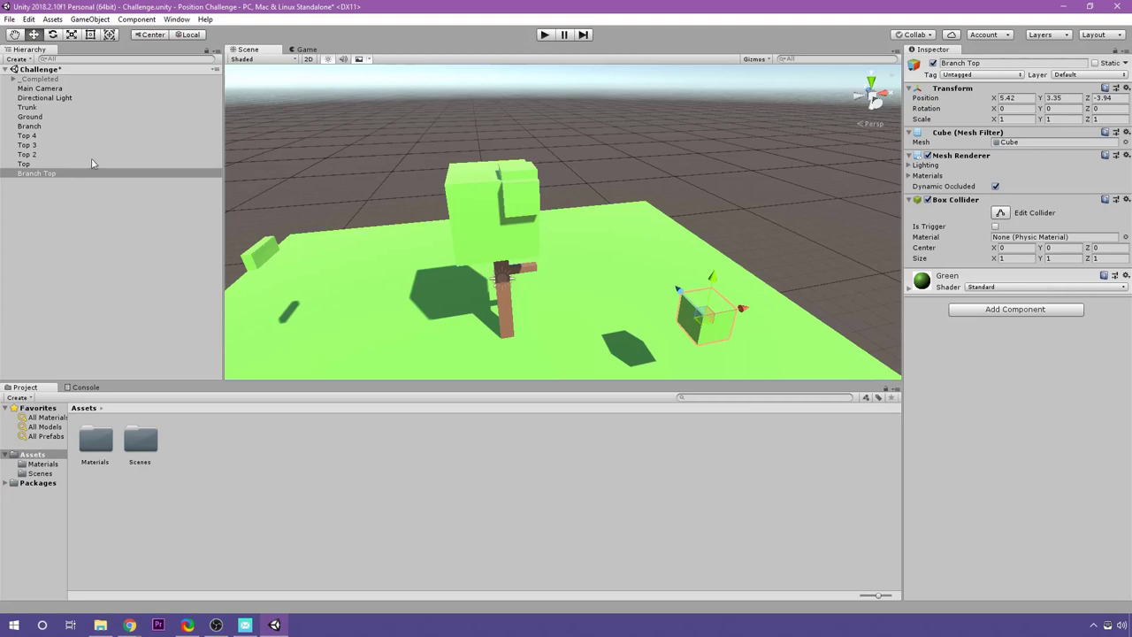
left_click_drag(574, 294, 489, 287, "alt")
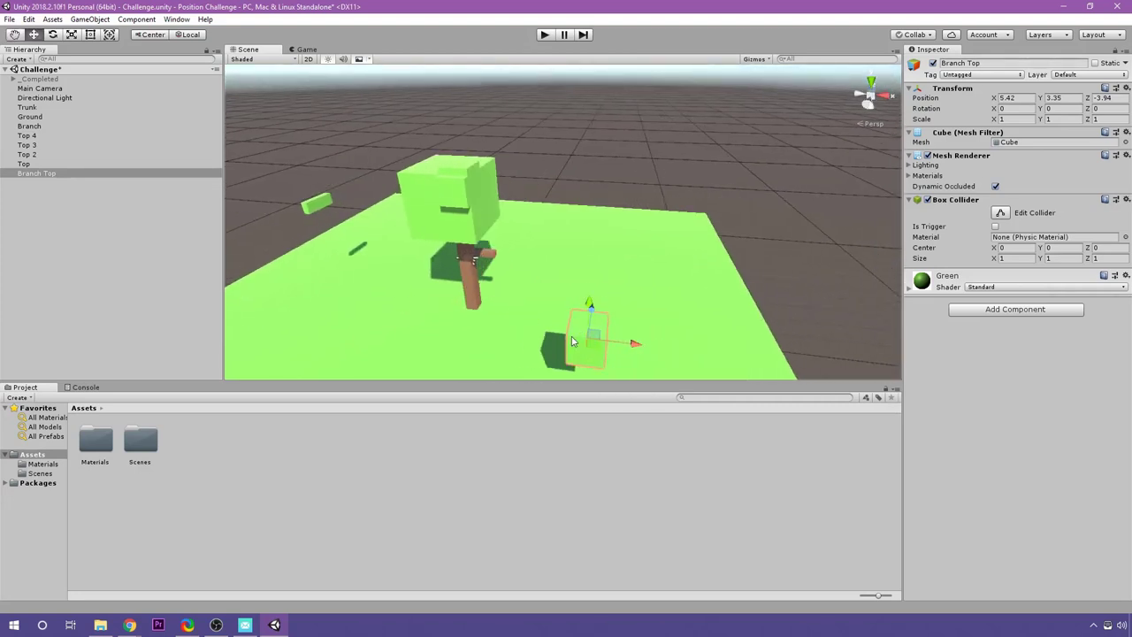
left_click_drag(590, 343, 407, 260)
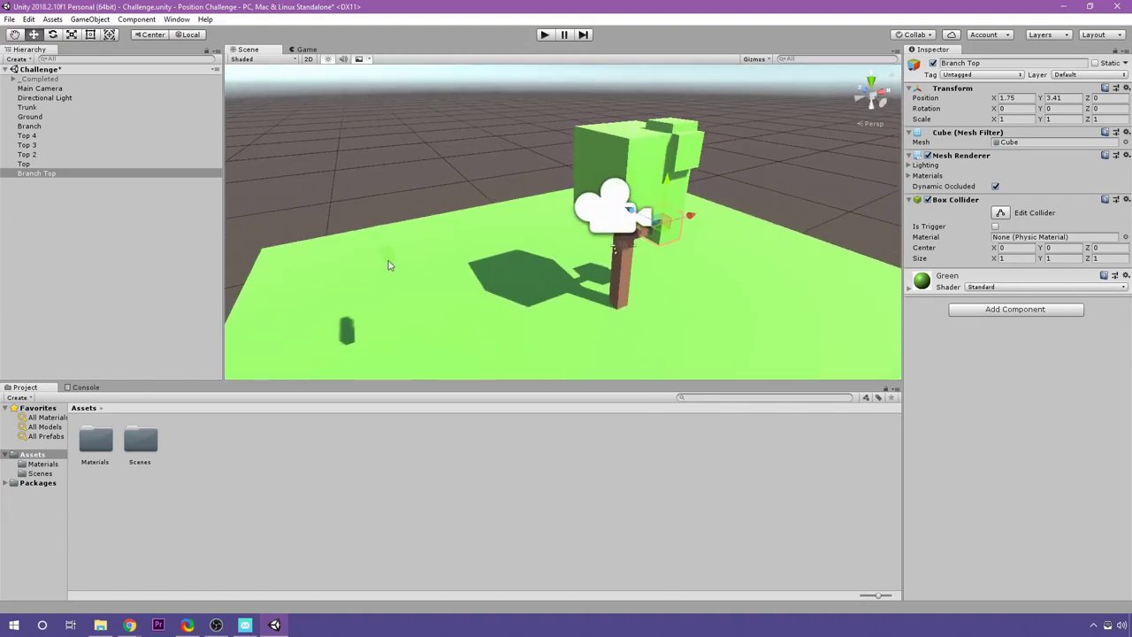
Place Top 3 into the tree crown and save the Challenge scene
left_click(389, 261)
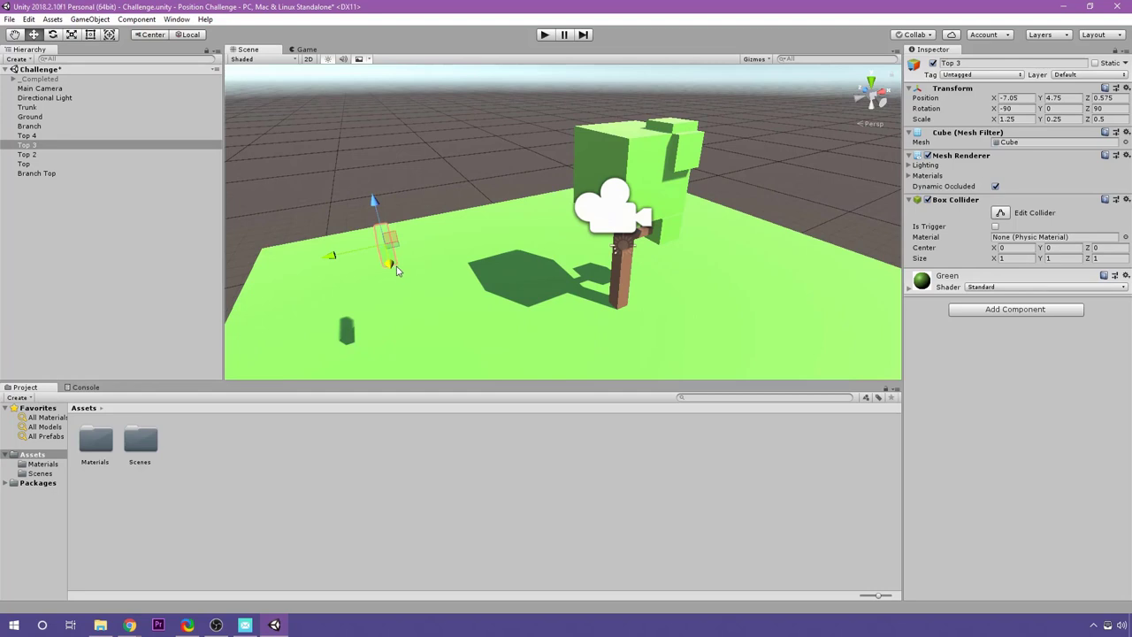
middle_click_drag(392, 274, 497, 290)
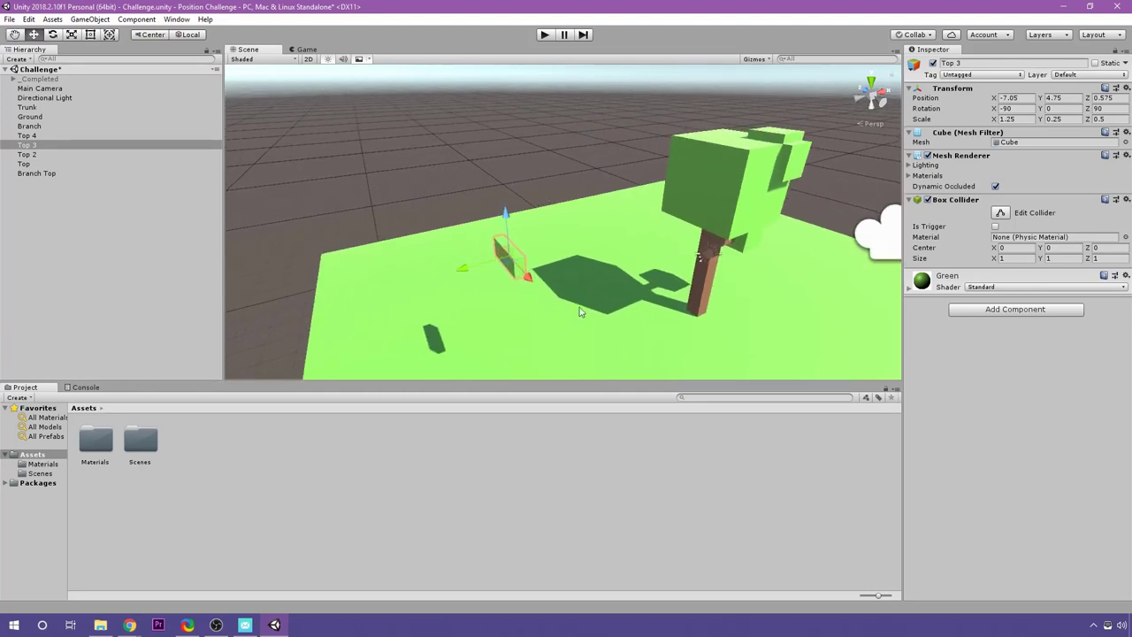
left_click_drag(506, 257, 712, 244)
middle_click_drag(743, 302, 566, 307)
key("ctrl+s")
key("ctrl+2")
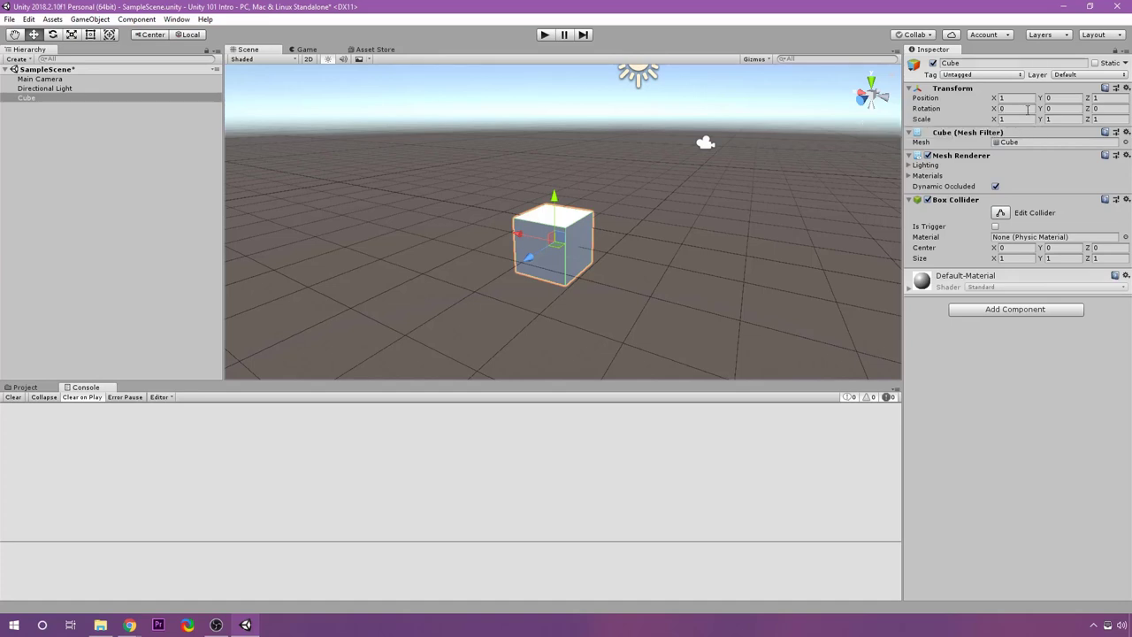
Check the cube's Rotation X, Y and Z fields in the Inspector, which all read 0
left_click(1108, 108)
left_click(1023, 110)
left_click(1055, 109)
left_click(1105, 110)
left_click(1019, 110)
Select the Rotate tool, frame the cube with F, and orbit to a low front-left view
left_click(54, 35)
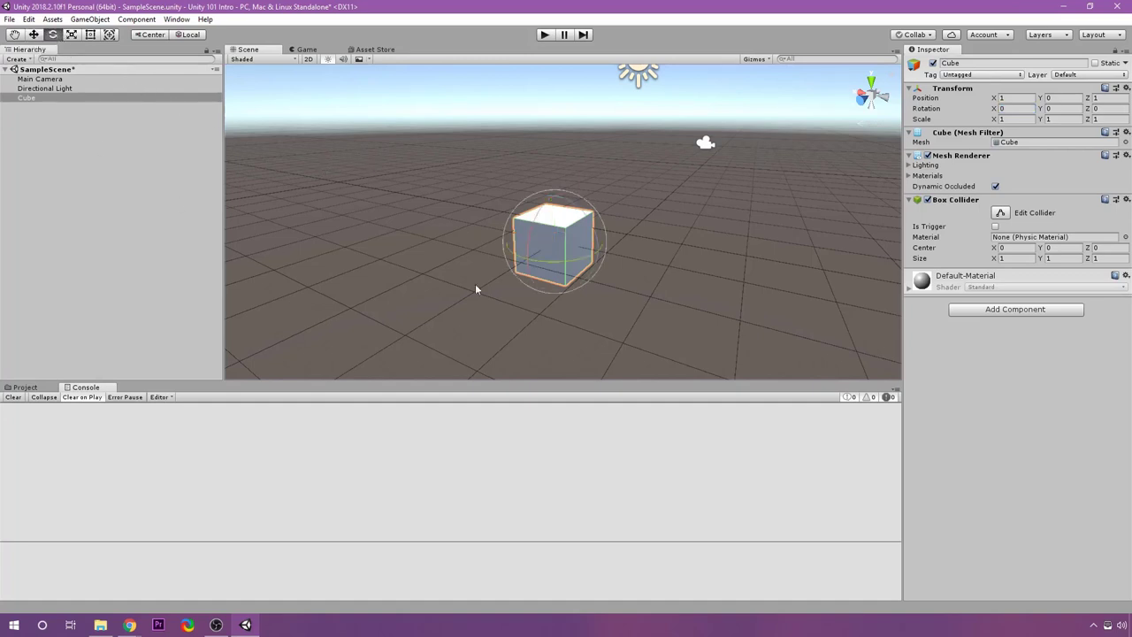
key("f")
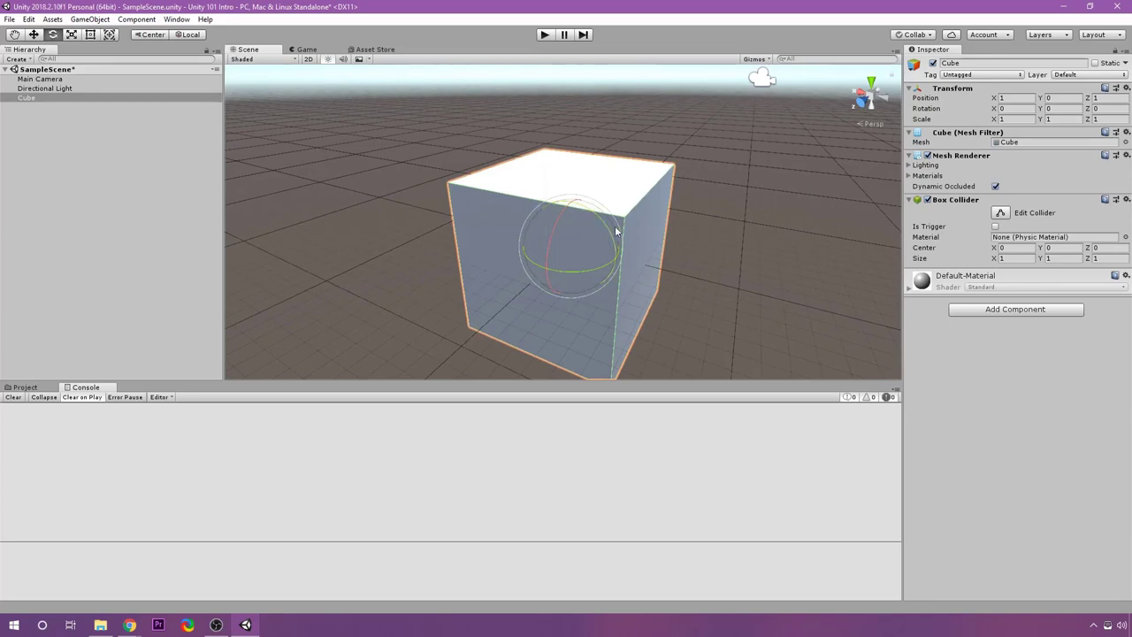
left_click_drag(483, 263, 634, 166, "alt")
middle_click_drag(479, 303, 620, 209)
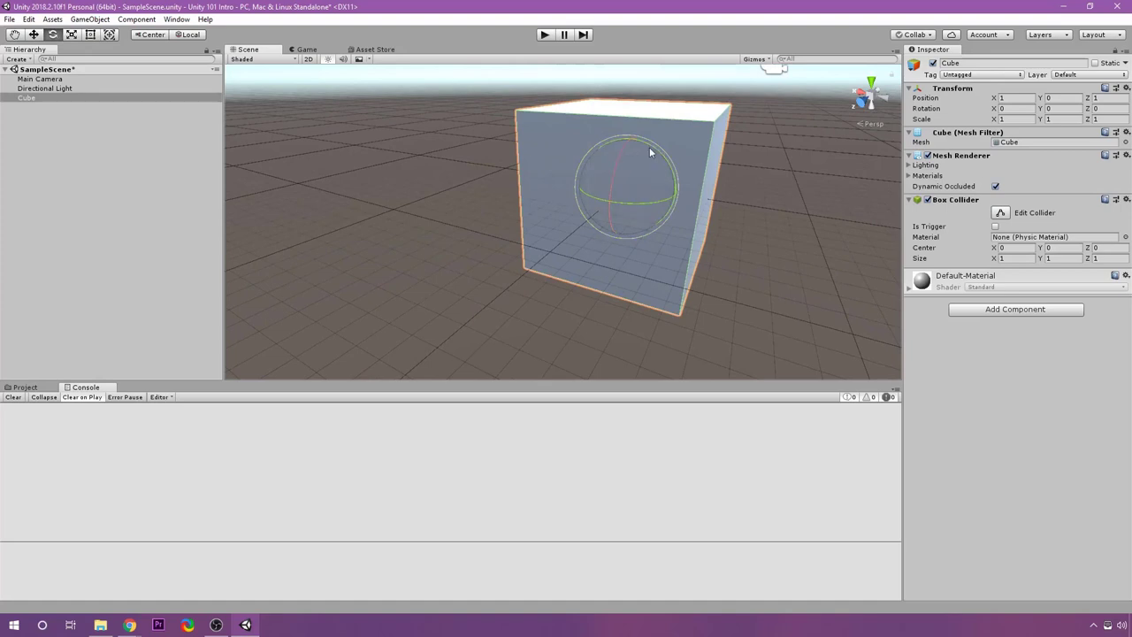
left_click_drag(544, 281, 573, 240, "alt")
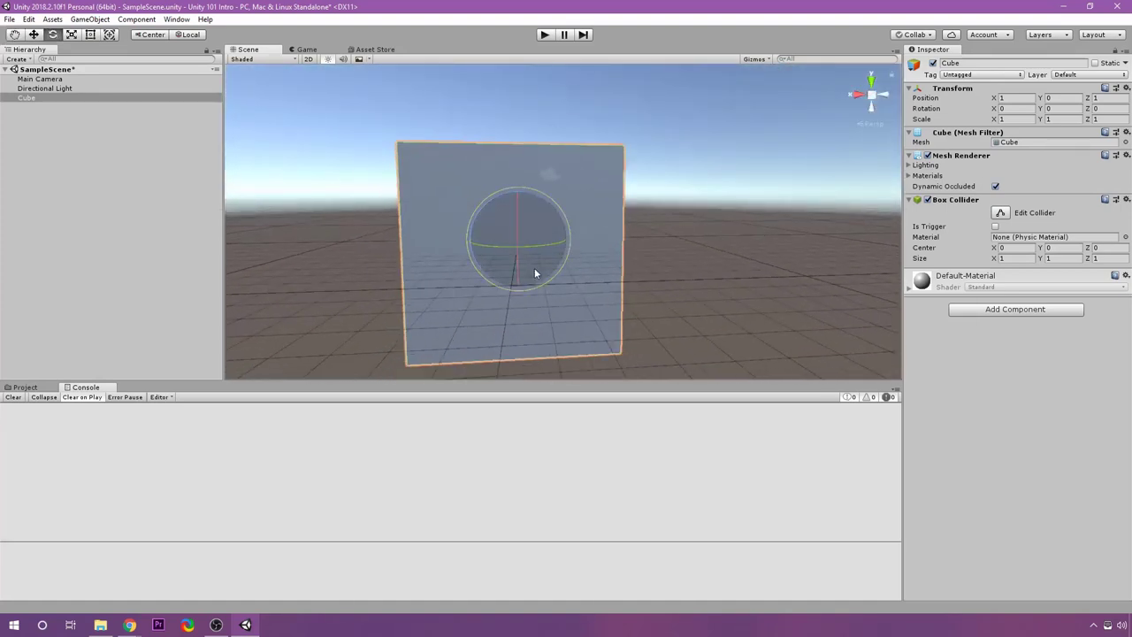
middle_click_drag(534, 268, 545, 249)
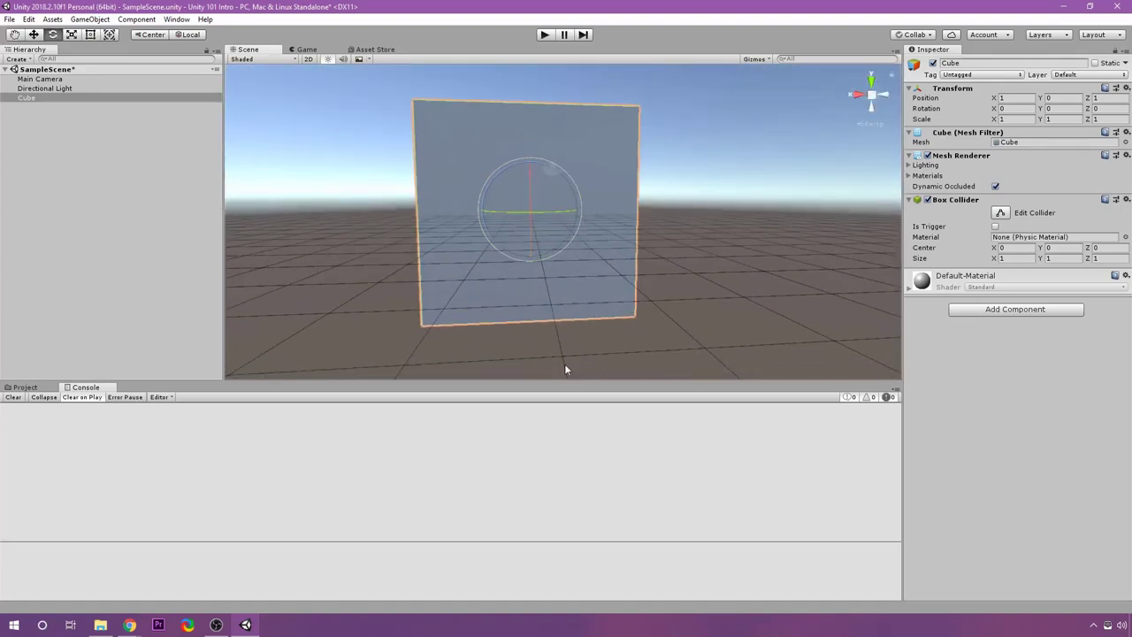
left_click_drag(564, 364, 532, 252, "alt")
left_click_drag(865, 97, 637, 230, "alt")
scroll(577, 236, "up", 2)
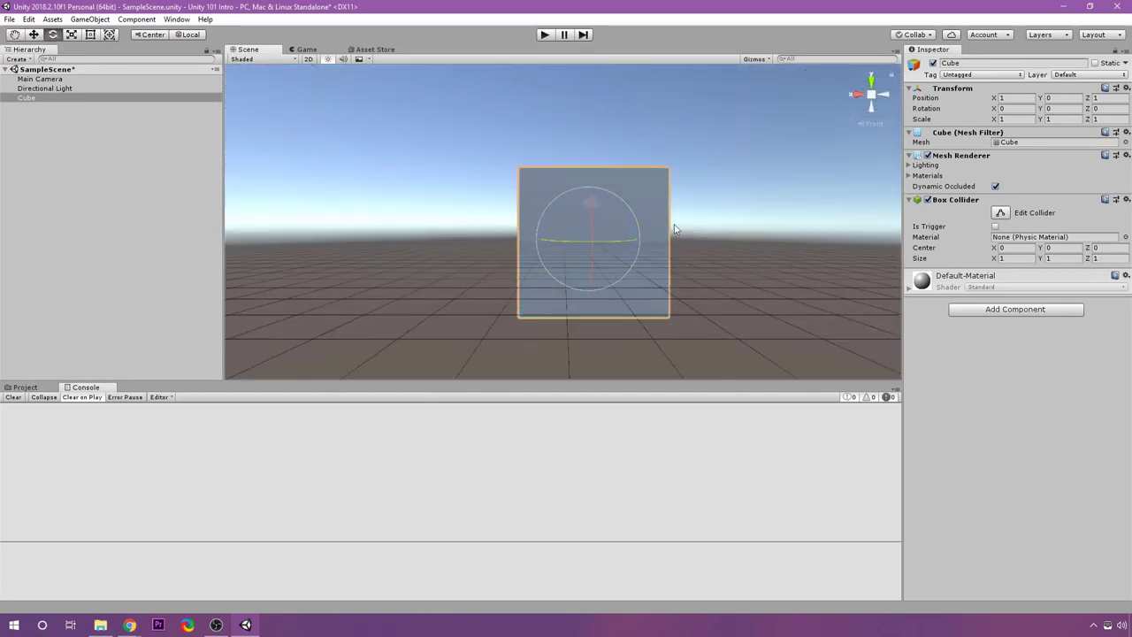
left_click_drag(665, 228, 624, 241, "alt")
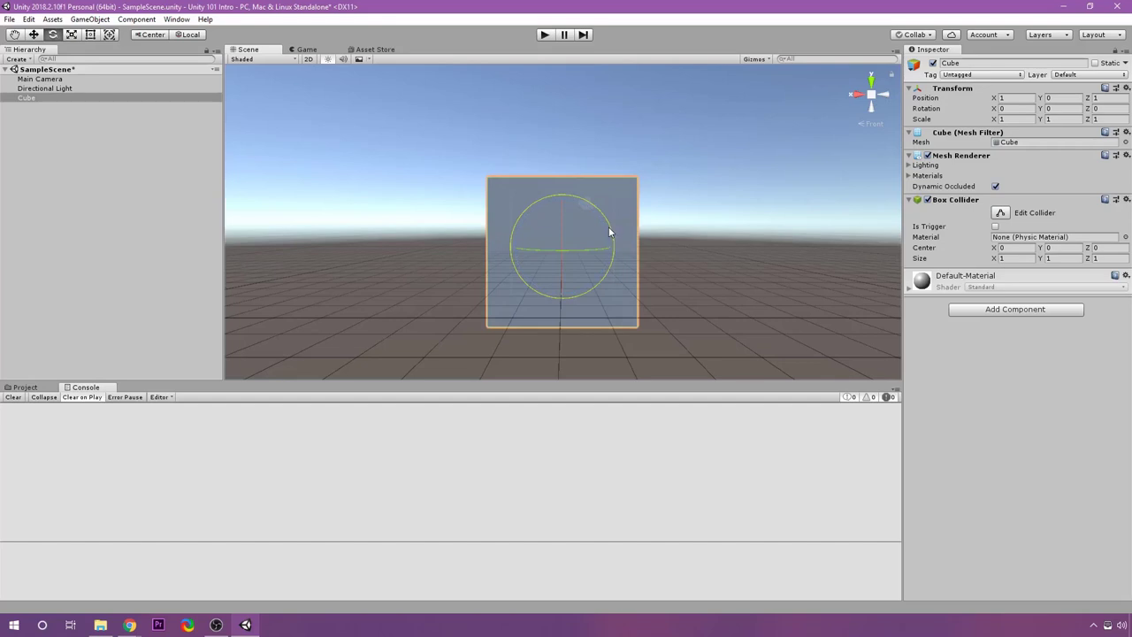
left_click_drag(710, 233, 681, 241, "alt")
left_click_drag(856, 113, 590, 270, "alt")
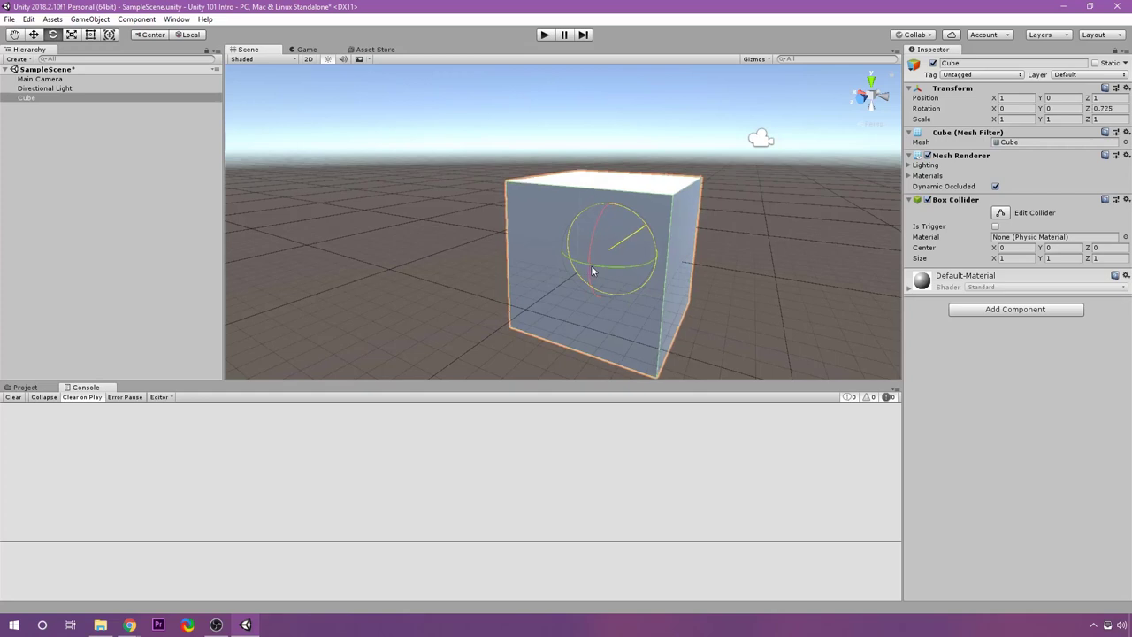
Spin the cube around its Z axis with the Rotate gizmo until it sits tilted
left_click_drag(592, 271, 759, 371)
left_click_drag(813, 378, 678, 286)
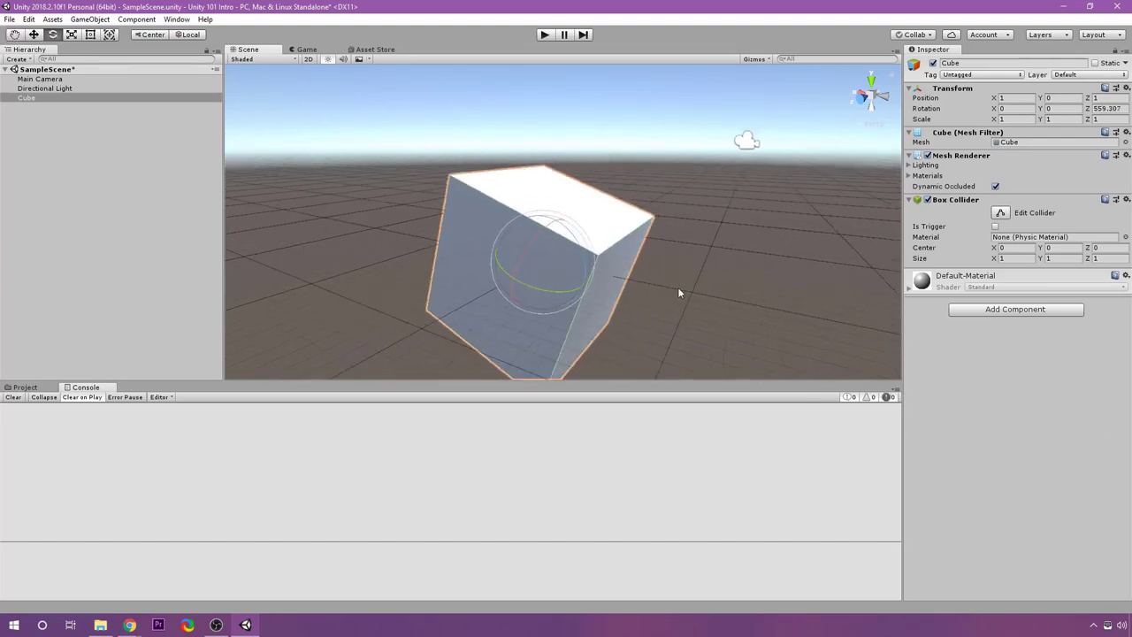
left_click_drag(519, 262, 689, 184, "alt")
left_click_drag(536, 294, 546, 341)
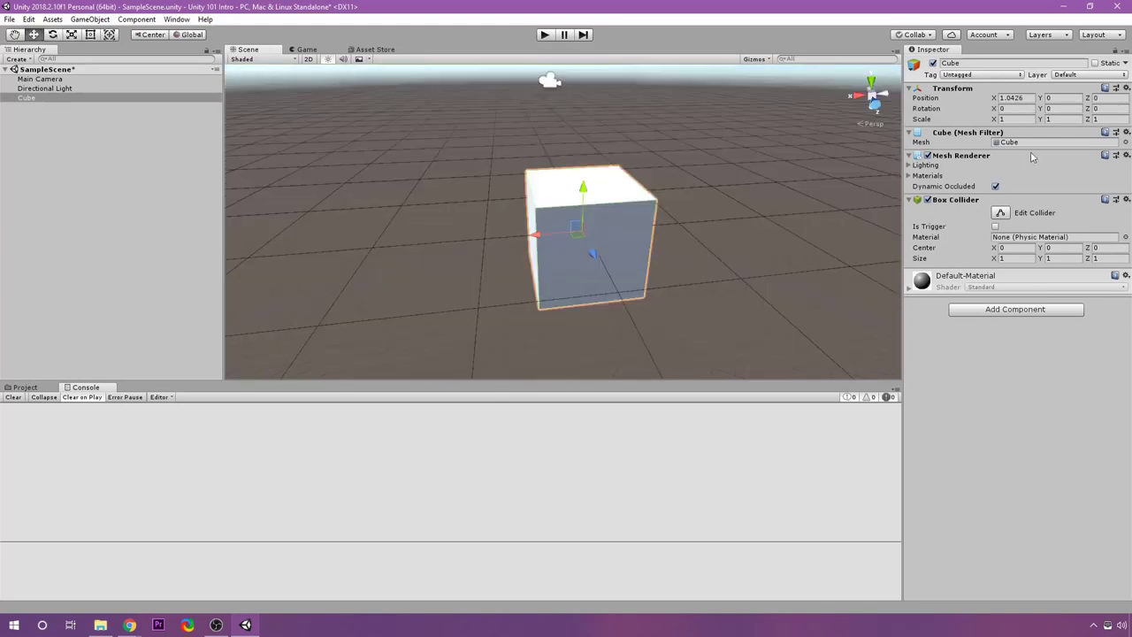
Enter 45 in the cube's Transform Rotation Y and Rotation Z fields, then orbit around it
left_click(1058, 108)
type("45")
left_click(1103, 108)
type("45")
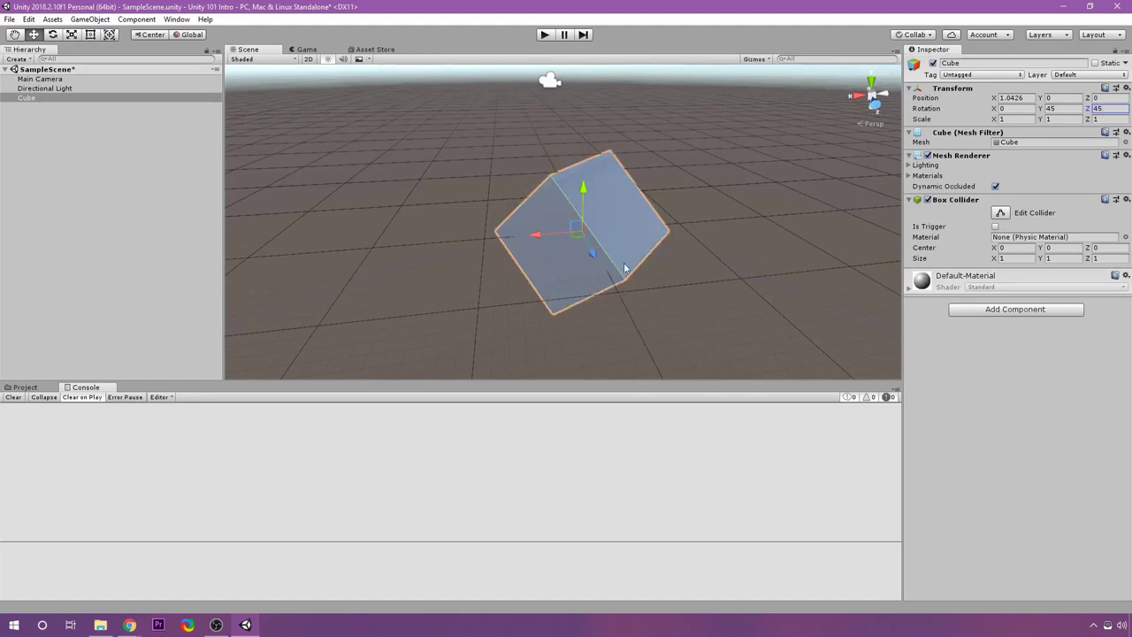
left_click_drag(626, 268, 547, 250, "alt")
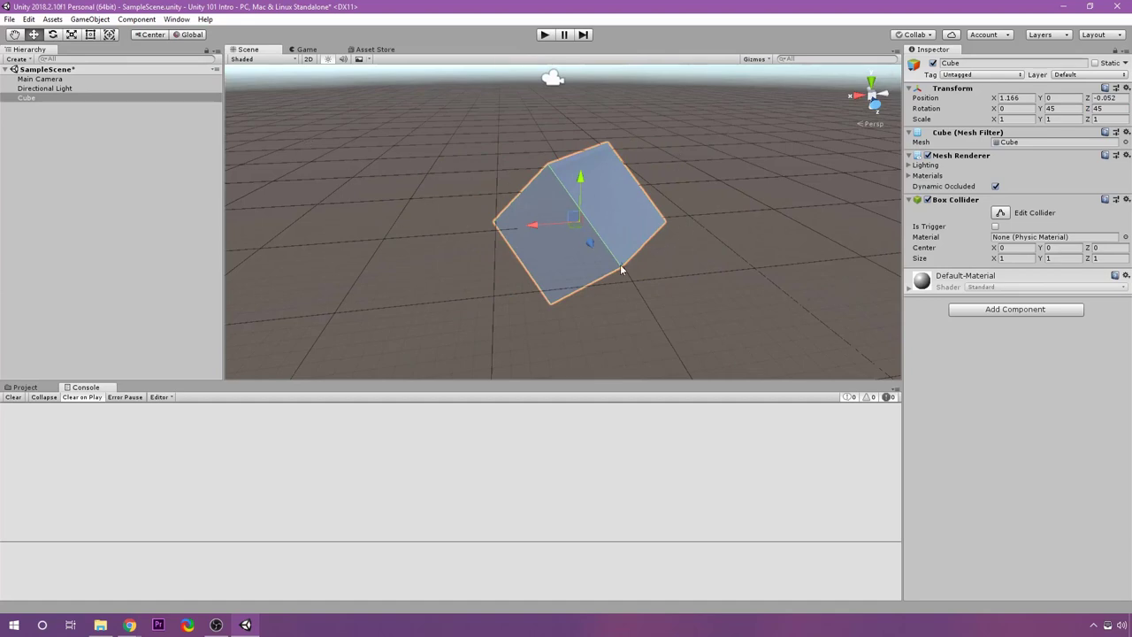
left_click_drag(622, 269, 550, 256, "alt")
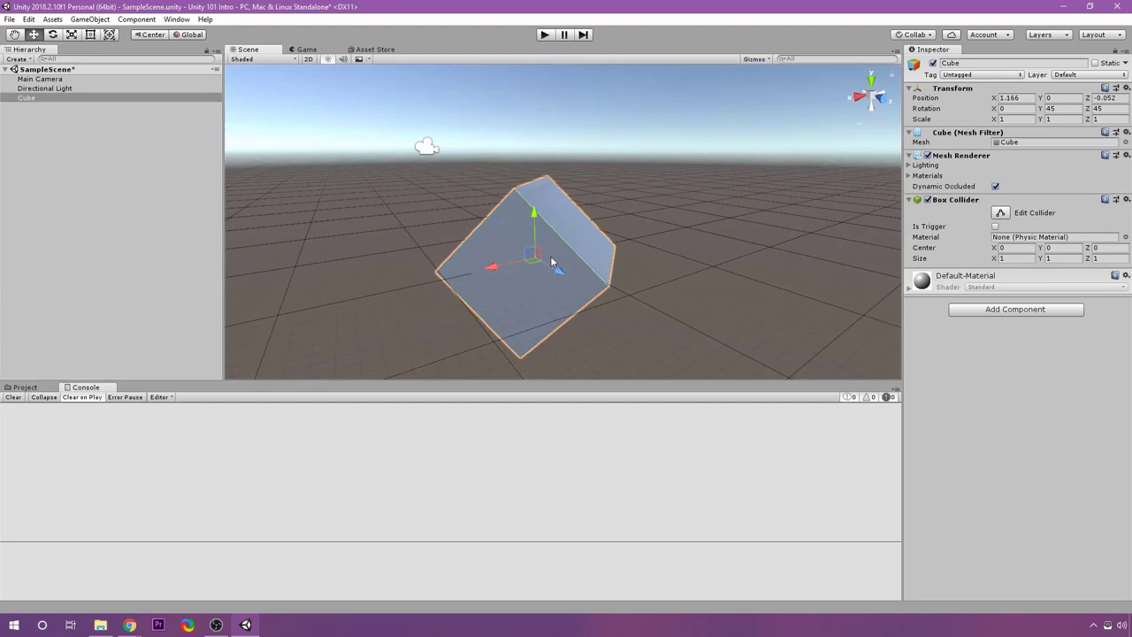
Tilt the cube with the Rotate tool, then slide it across the ground with Move
left_click(52, 34)
left_click_drag(549, 270, 546, 189)
left_click_drag(520, 245, 570, 255)
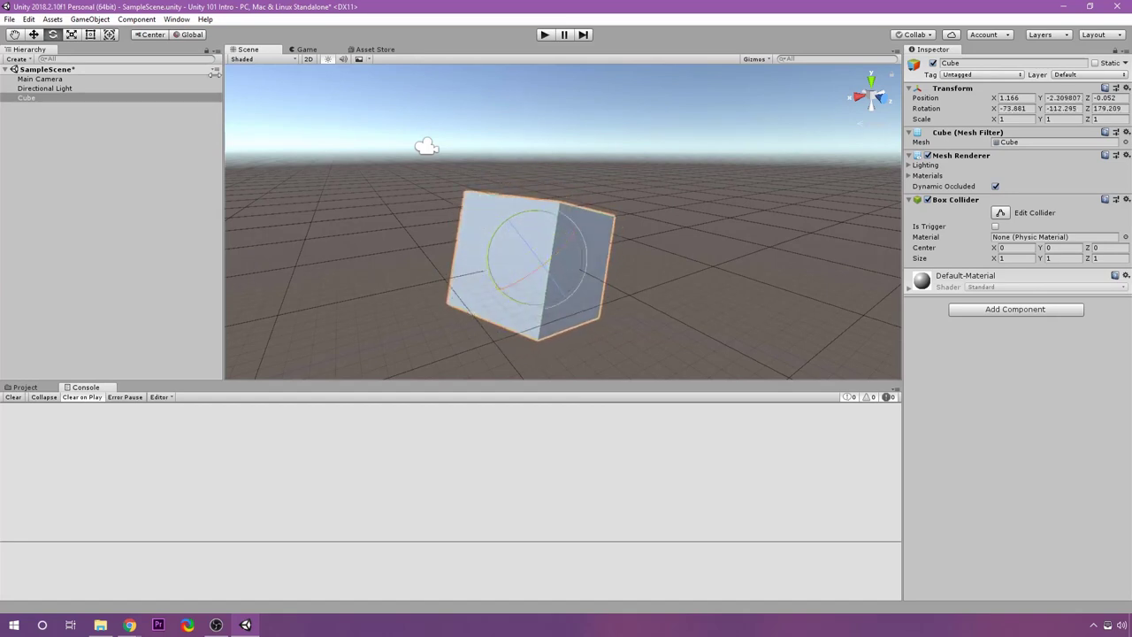
key("r")
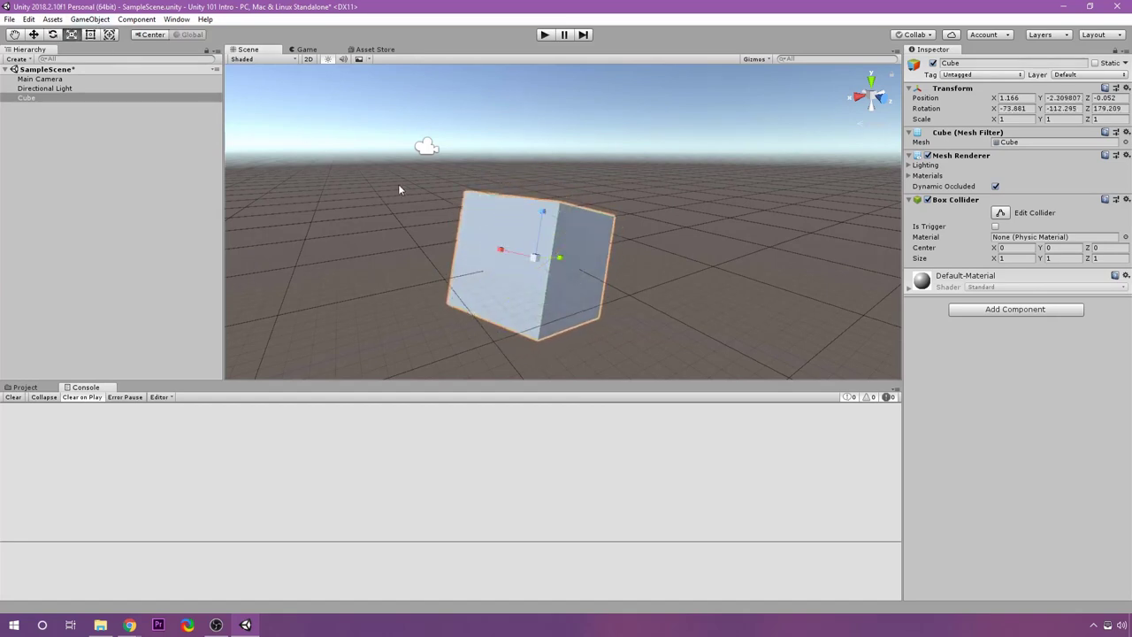
left_click(34, 35)
left_click_drag(540, 271, 565, 263)
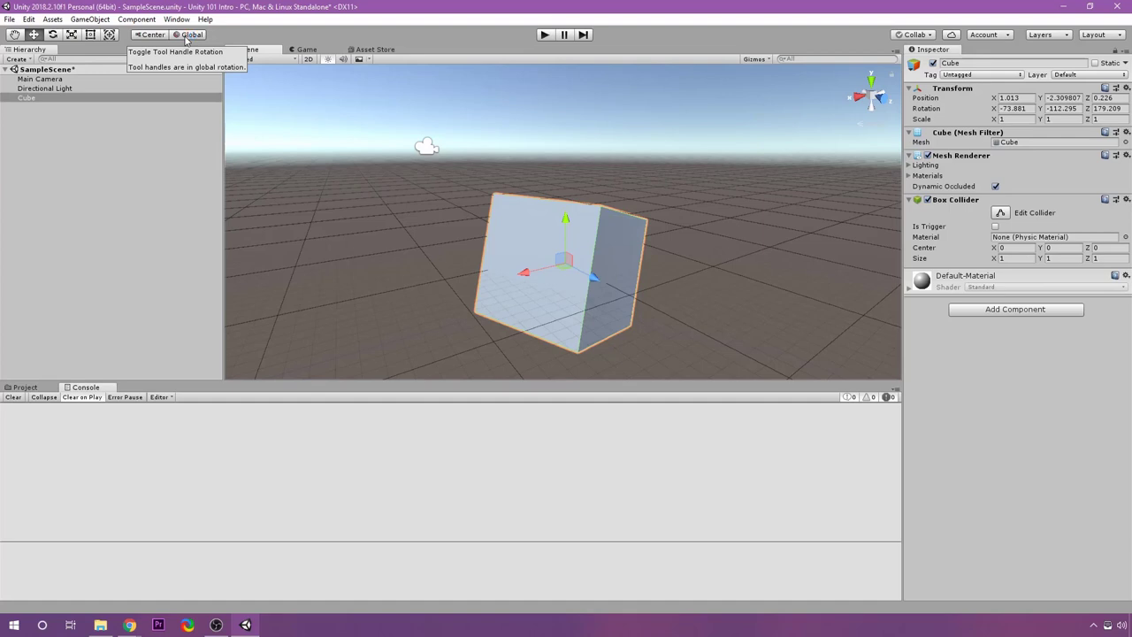
Switch the handles to Local and drag the cube along its own green axis
left_click(187, 35)
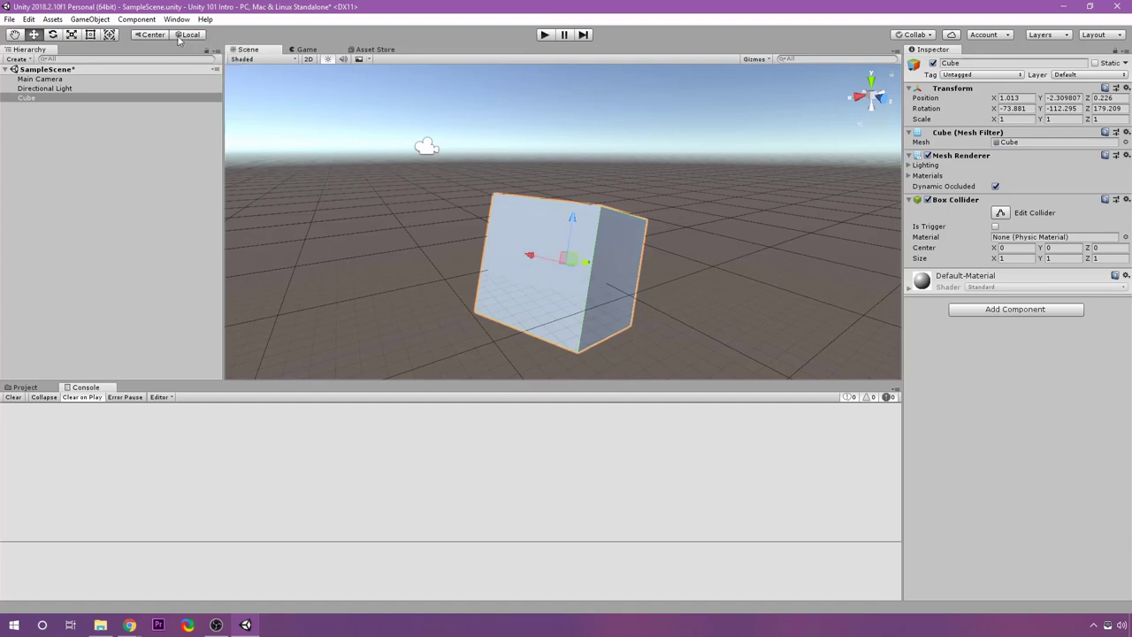
left_click_drag(475, 231, 506, 262, "alt")
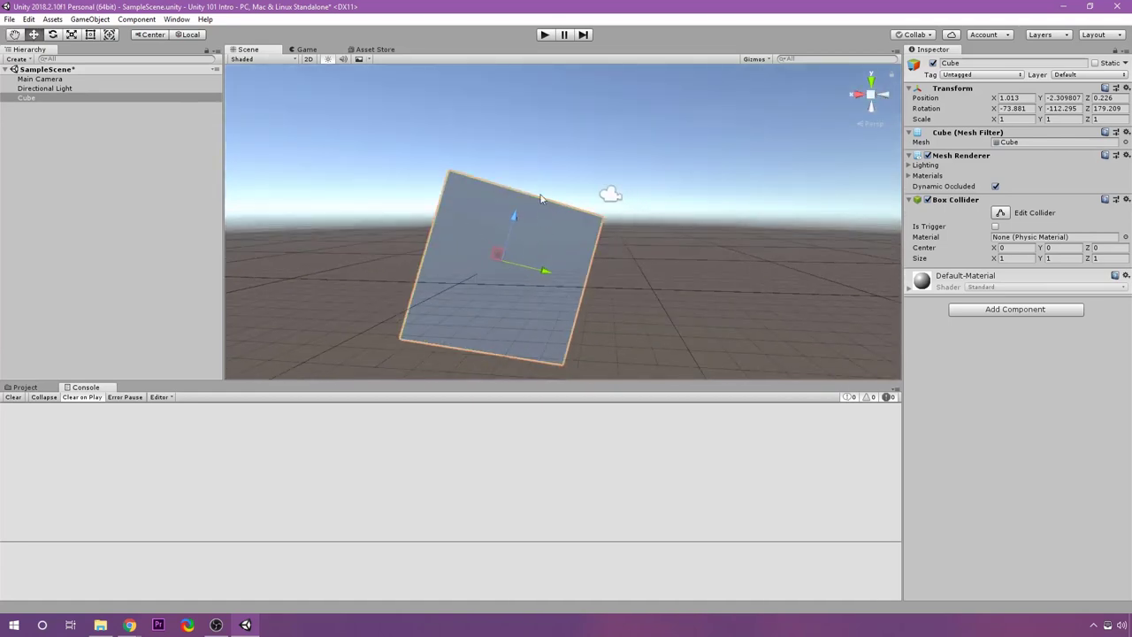
middle_click_drag(702, 271, 555, 284)
middle_click_drag(266, 310, 466, 313)
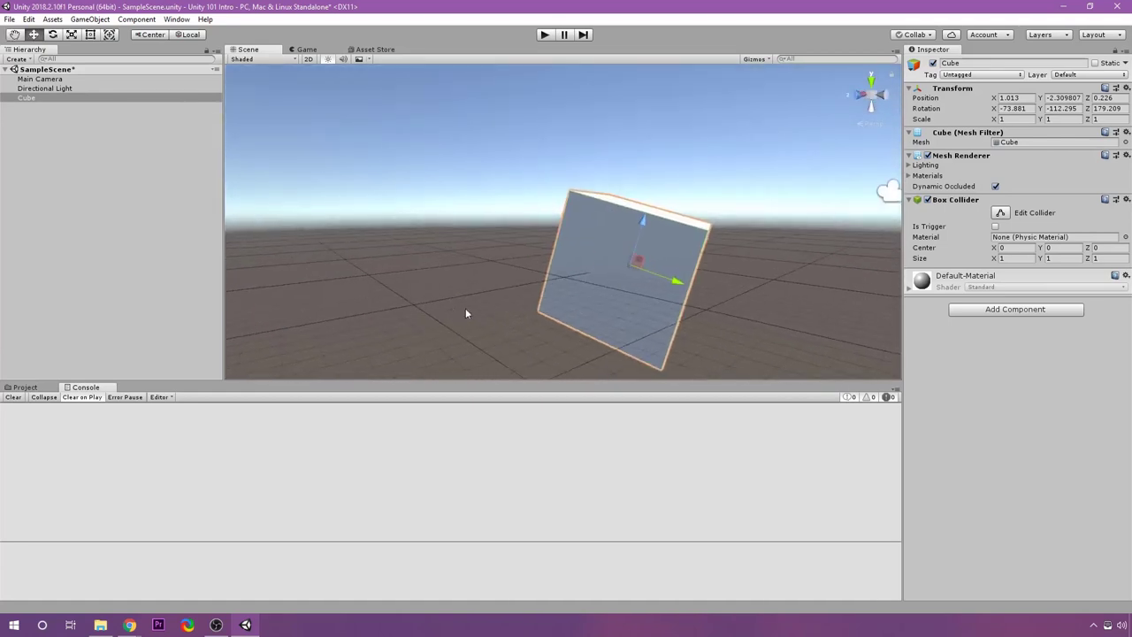
left_click_drag(593, 314, 591, 288, "alt")
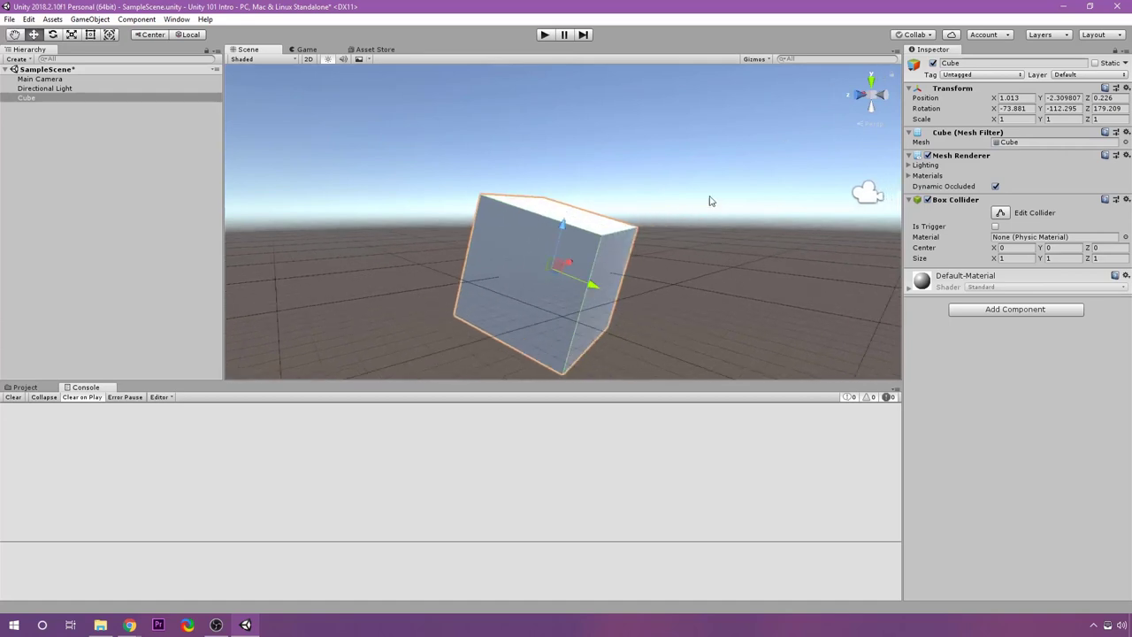
left_click_drag(710, 197, 687, 280, "alt")
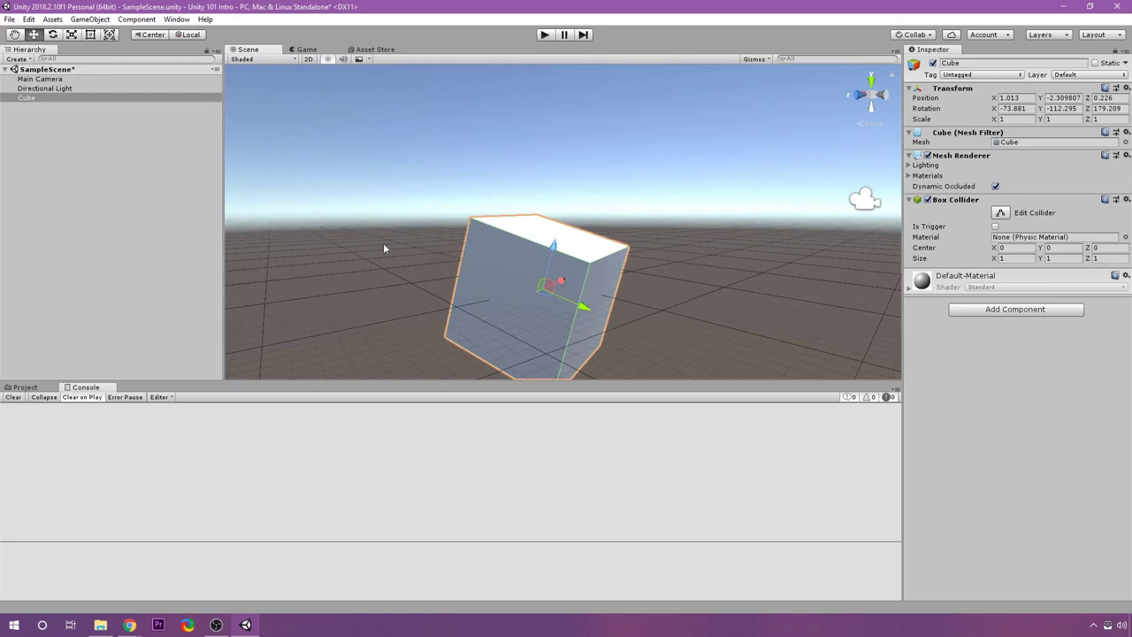
left_click_drag(584, 306, 445, 261)
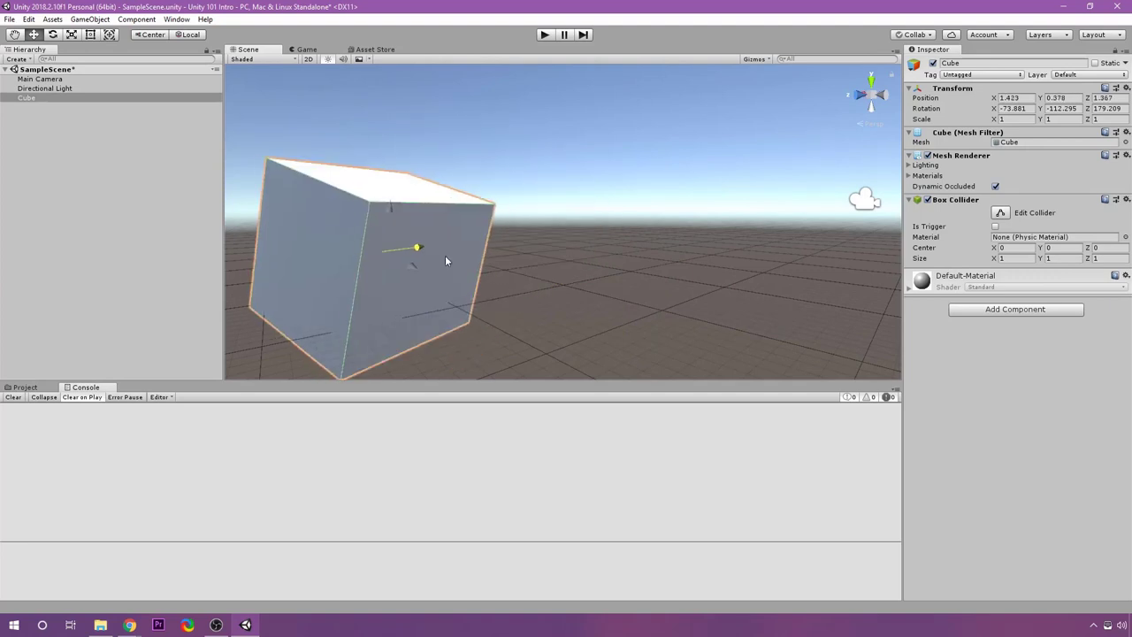
key("f")
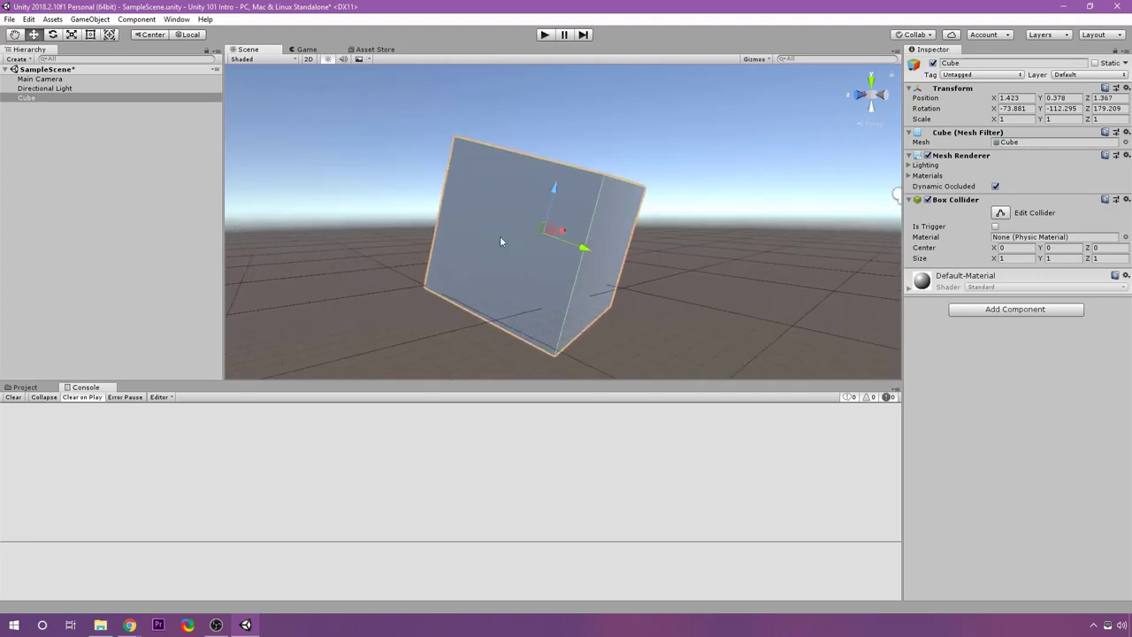
left_click(197, 36)
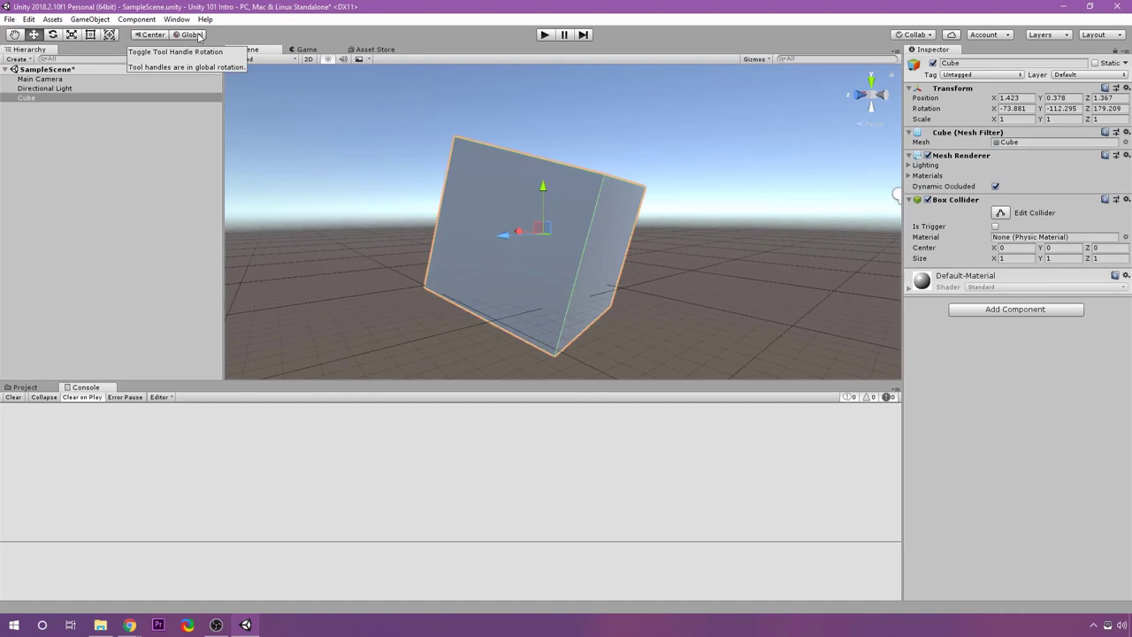
left_click(197, 35)
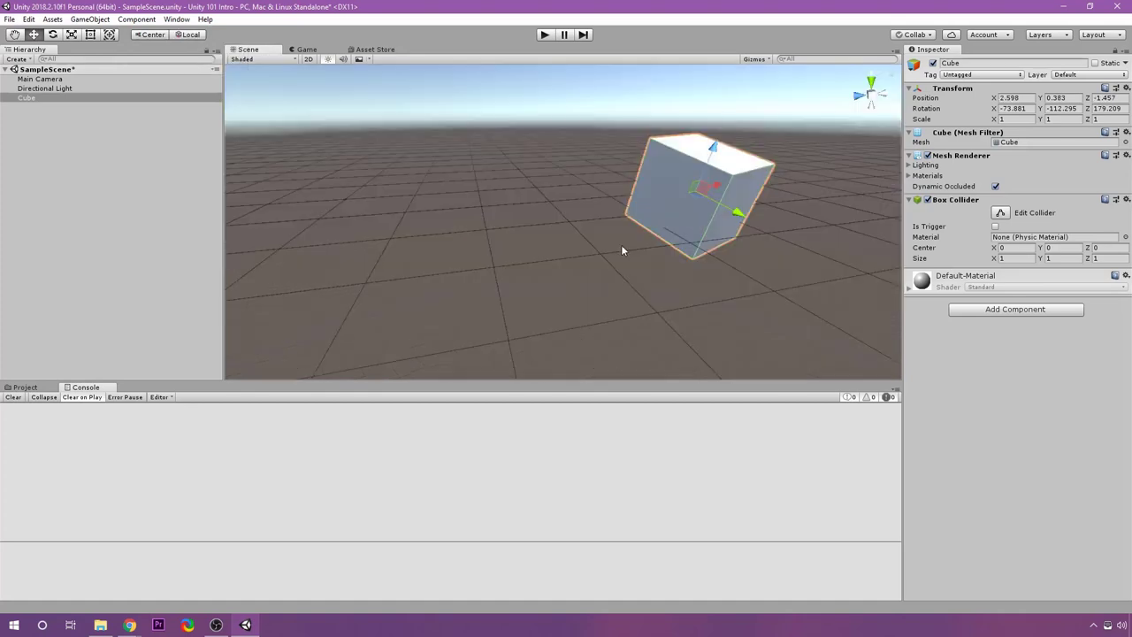
Free-rotate the cube with the Rotate tool into a new tumbled orientation
left_click(53, 34)
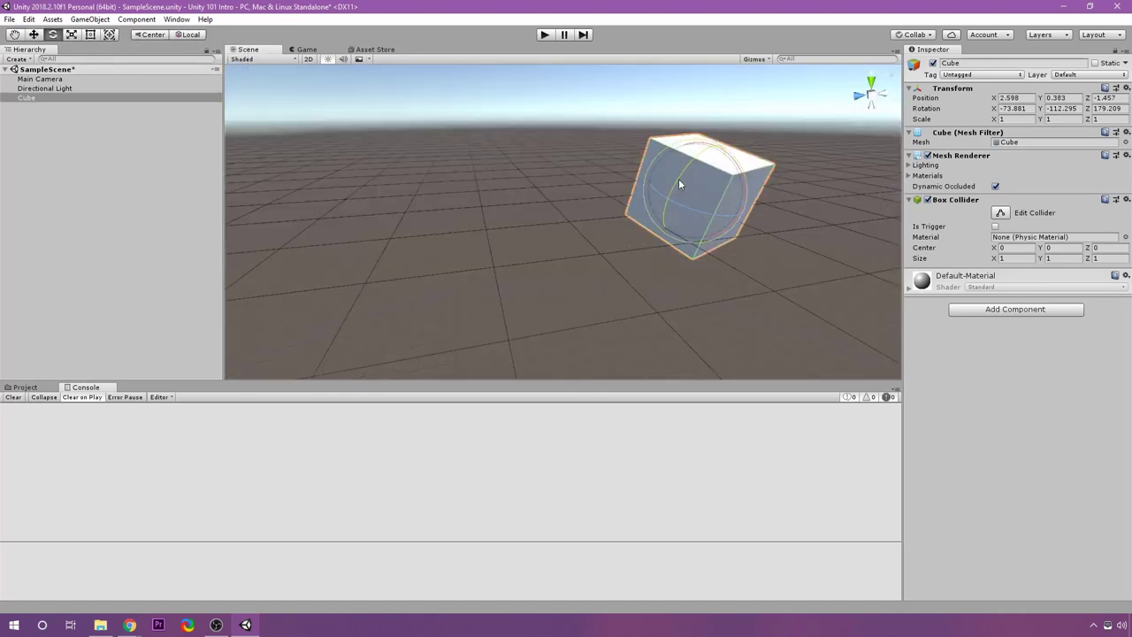
left_click_drag(679, 179, 790, 234)
middle_click_drag(727, 259, 670, 244)
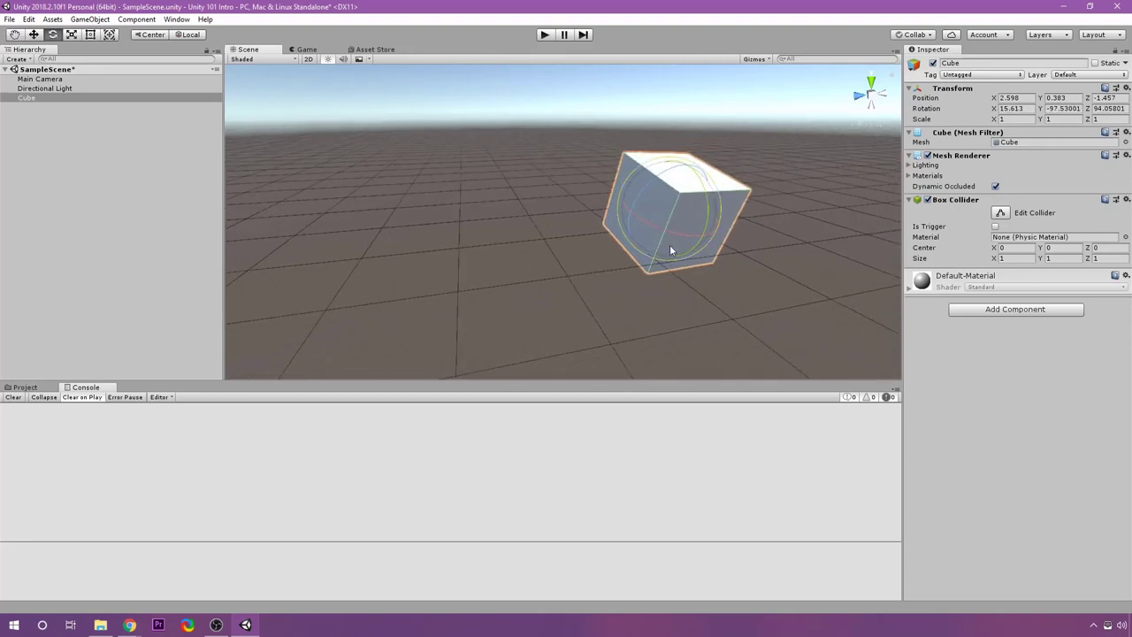
left_click_drag(678, 192, 557, 277)
Slide the cube left with the Move tool and step through its Rotation values
left_click(34, 34)
left_click_drag(677, 221, 525, 239)
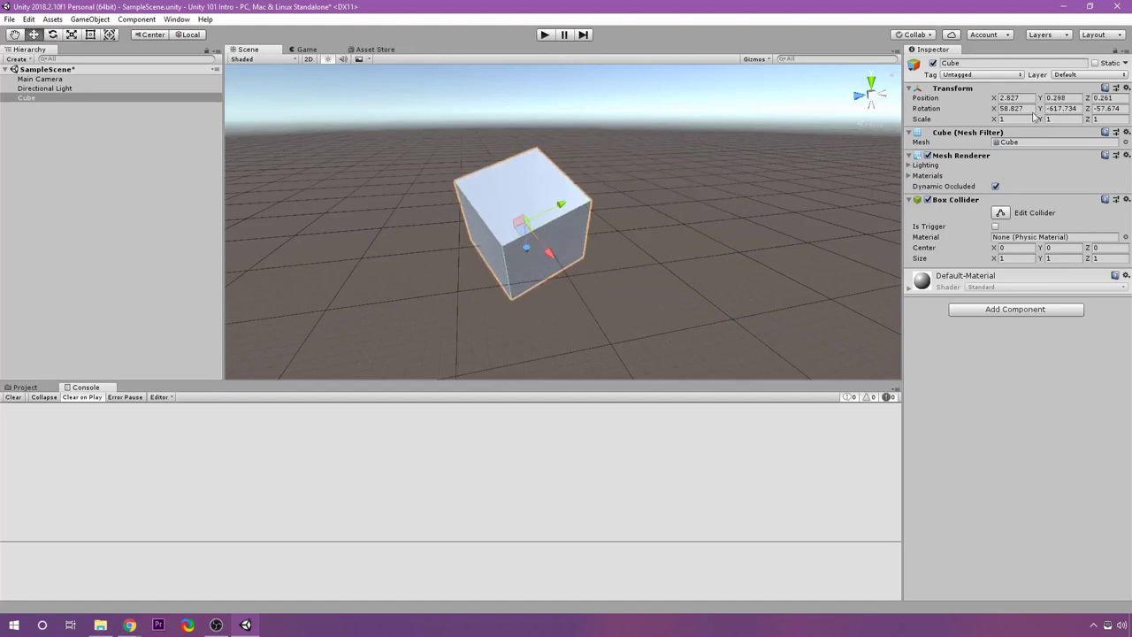
left_click(1026, 107)
key("Tab")
key("Tab")
Reset the cube's rotation and position to 0, 0, 0 via the Transform menu, then save
left_click(1126, 89)
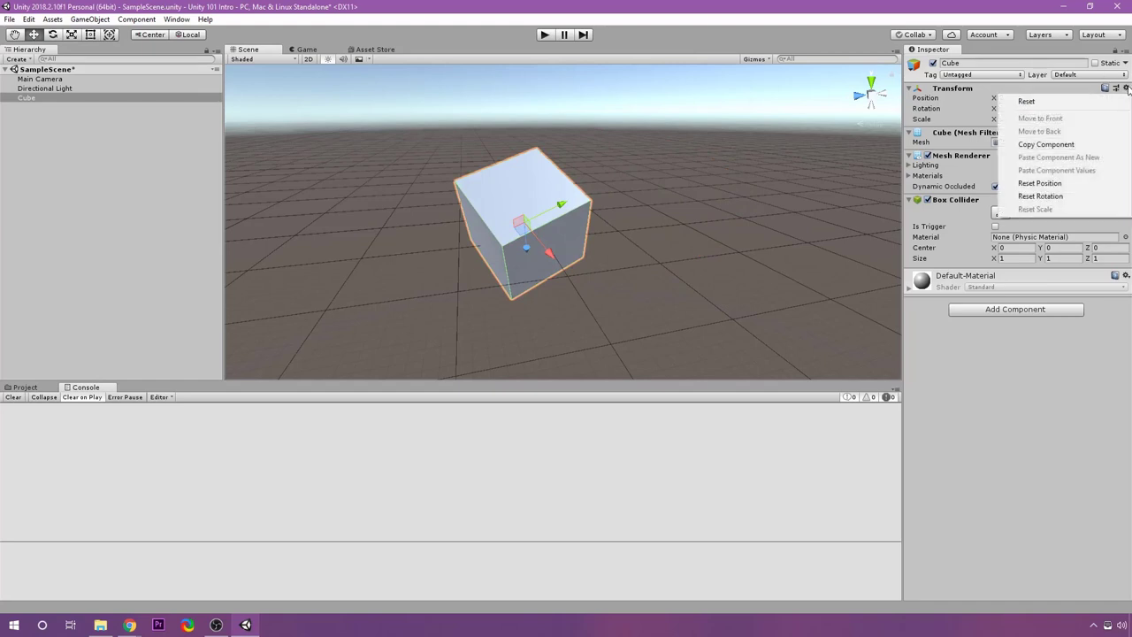
left_click(1045, 196)
left_click(1126, 89)
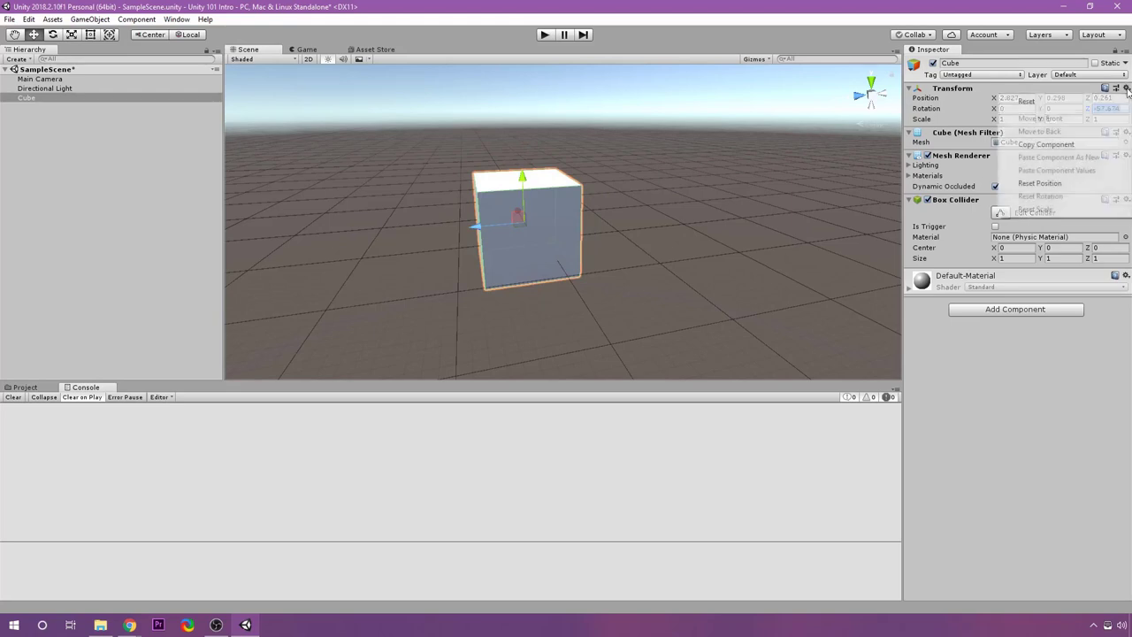
left_click(1040, 183)
key("f")
key("ctrl+s")
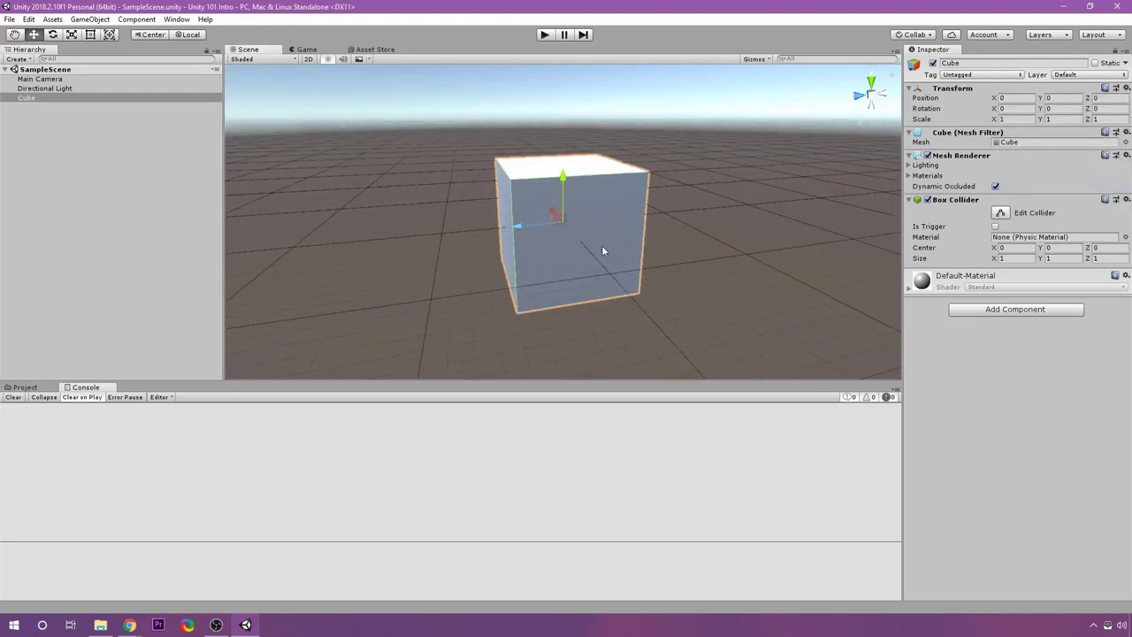
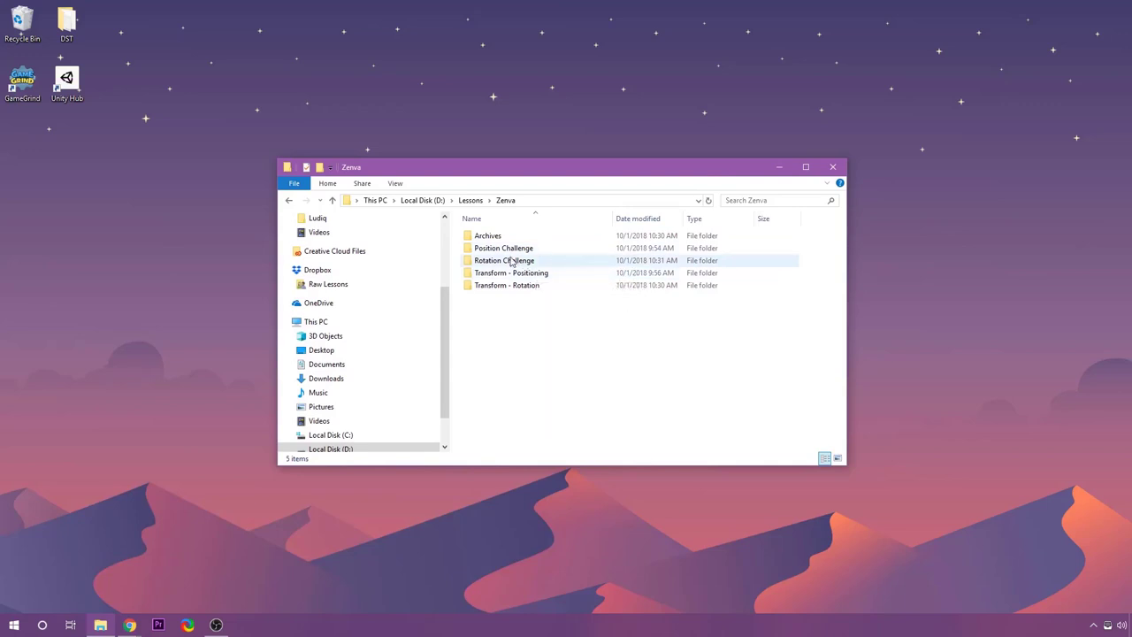
Open Challenge.unity from Rotation Challenge > Assets > Scenes so it loads in Unity
double_click(506, 262)
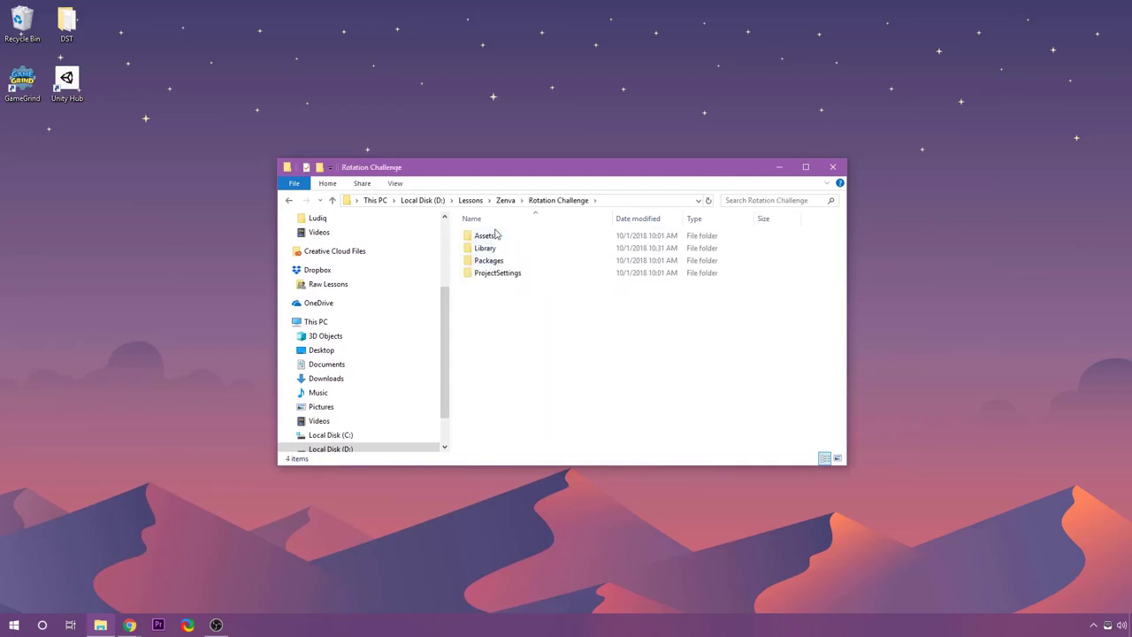
double_click(484, 236)
double_click(487, 249)
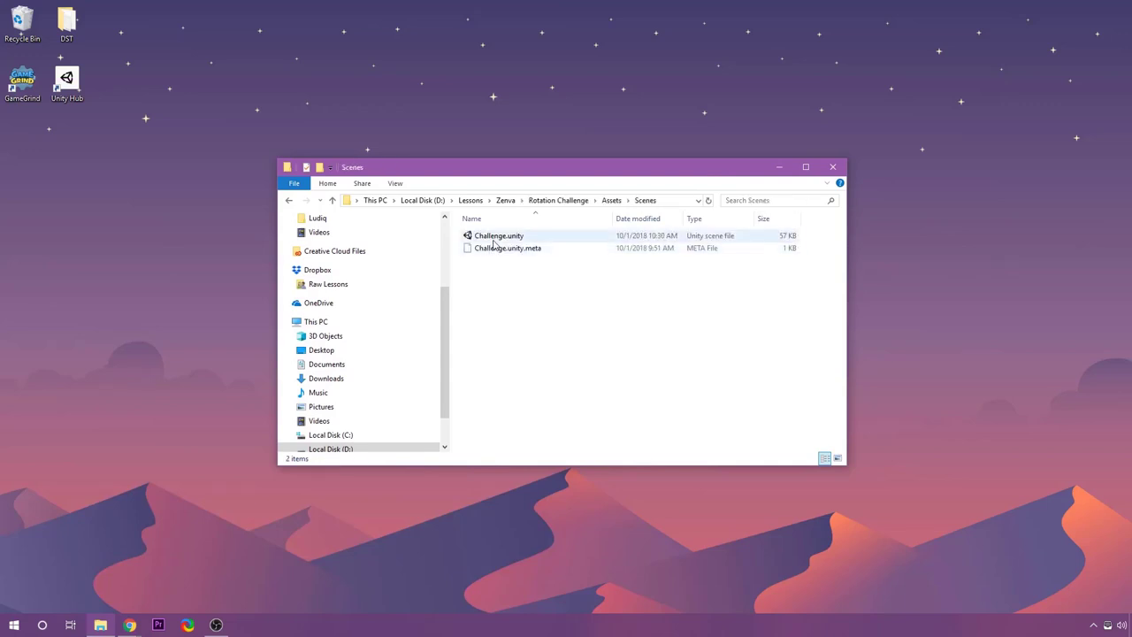
double_click(496, 237)
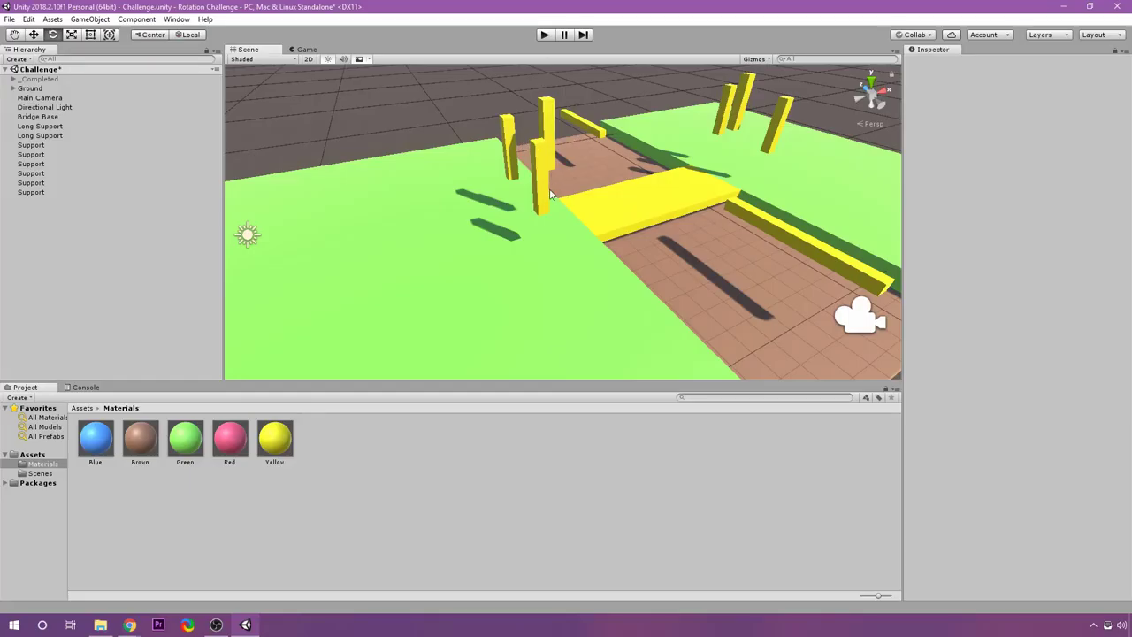
Select the two left Support posts and rotate them to -45 on Z
left_click(511, 141)
left_click(545, 212)
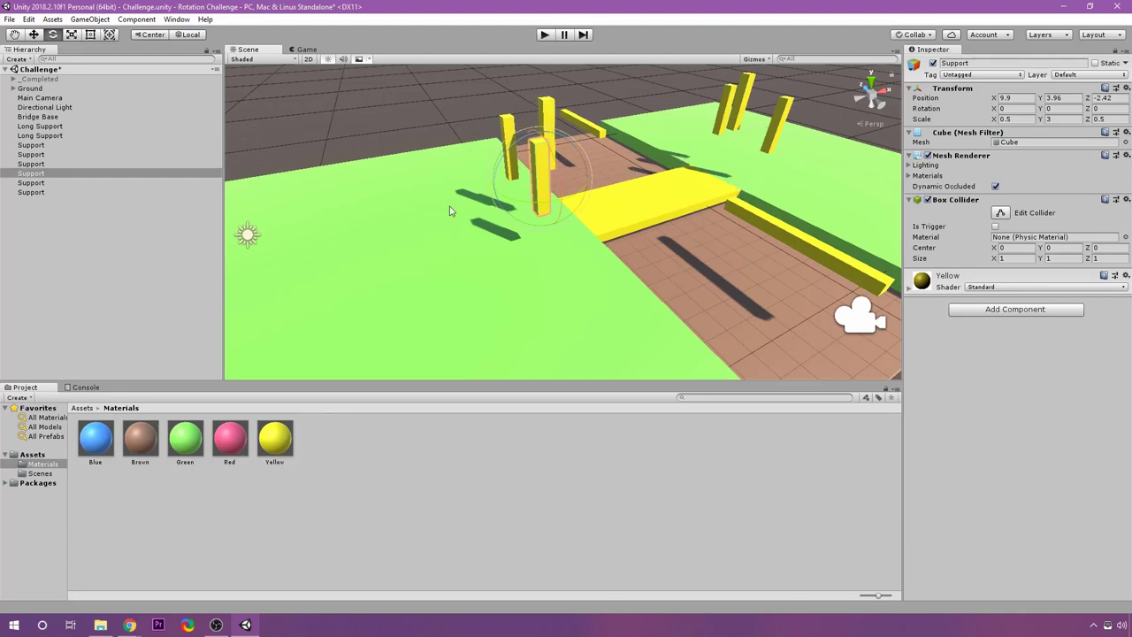
left_click(506, 126, "shift")
left_click_drag(529, 185, 508, 177, "alt")
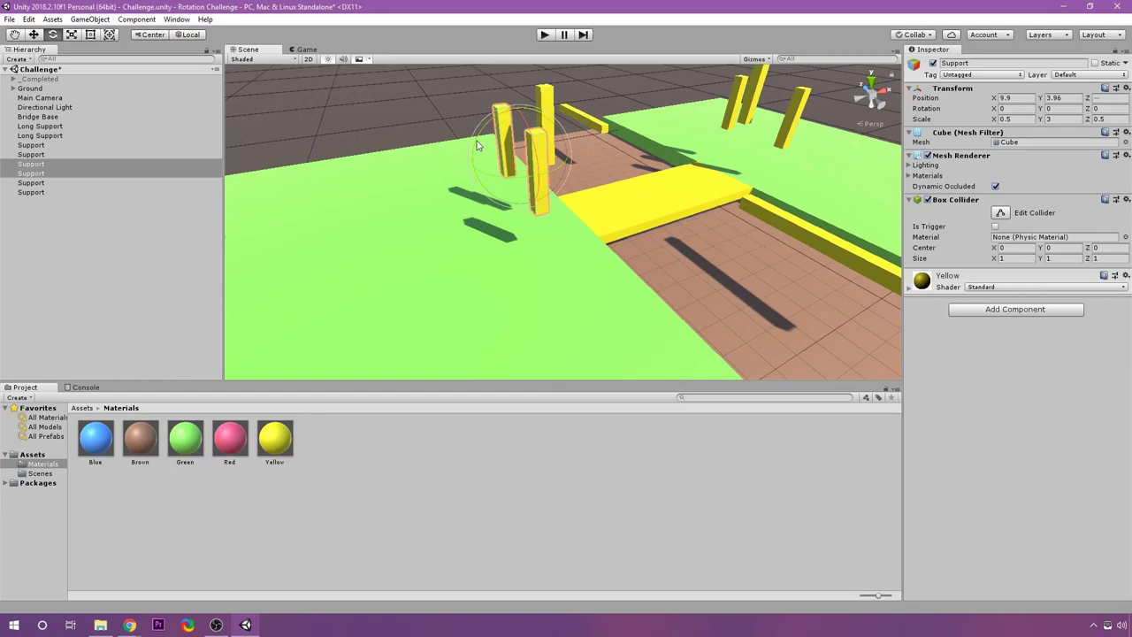
left_click_drag(485, 140, 557, 106, "ctrl")
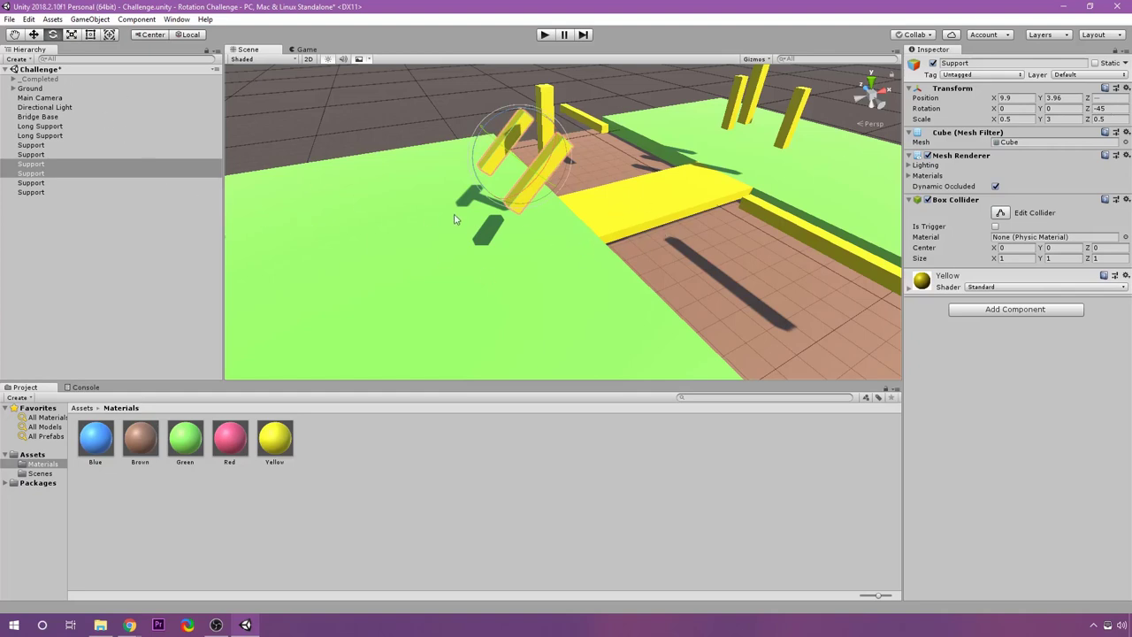
Vertex-snap the left supports against the bridge base at X 13.737, Y 1.3839
key("w")
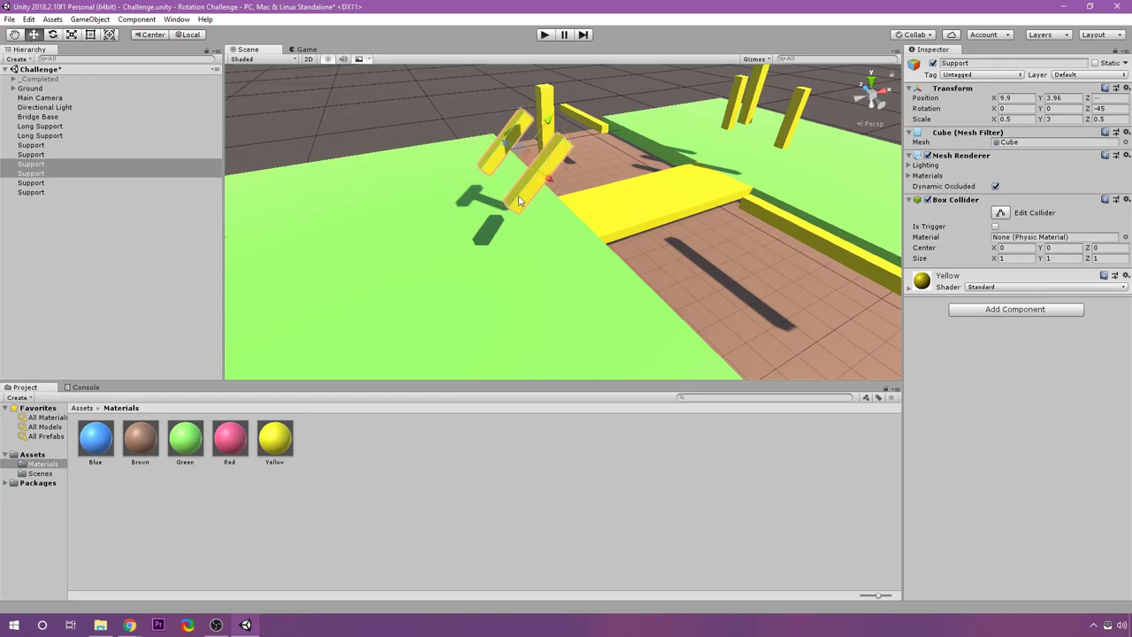
left_click(519, 201)
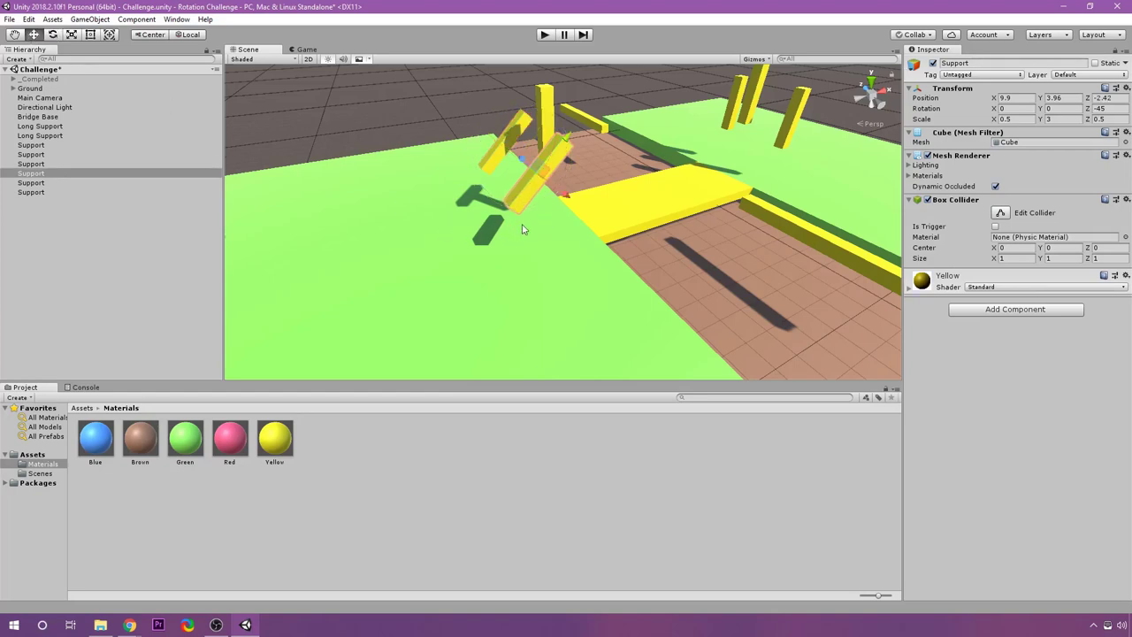
key("v")
left_click_drag(511, 209, 580, 305, "alt")
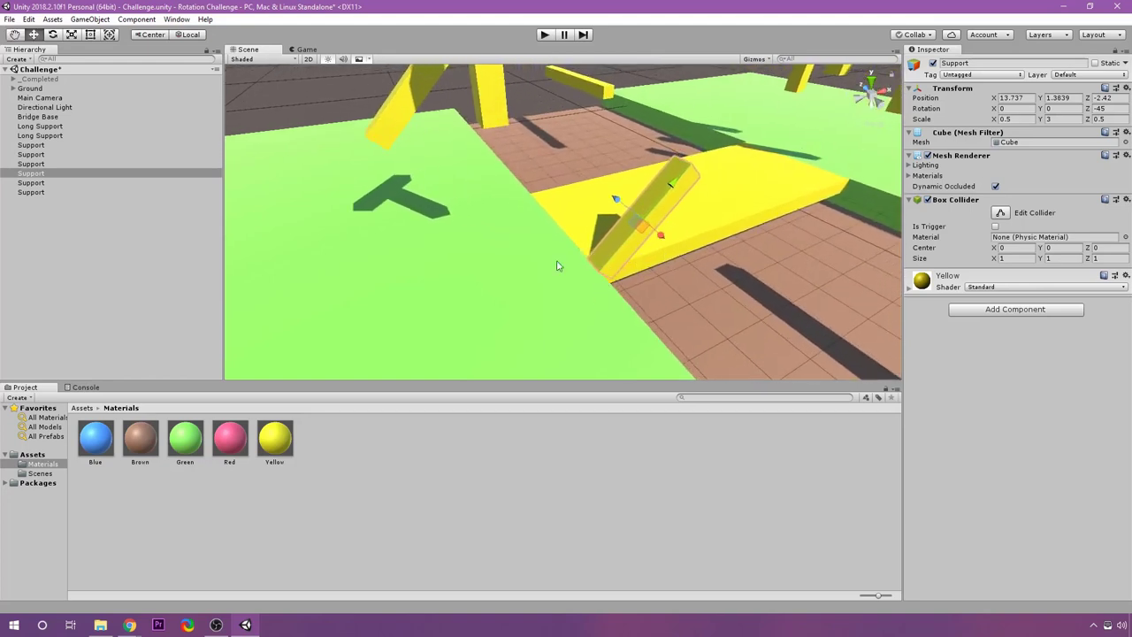
left_click_drag(558, 263, 443, 262, "alt")
key("ctrl+z")
key("ctrl+z")
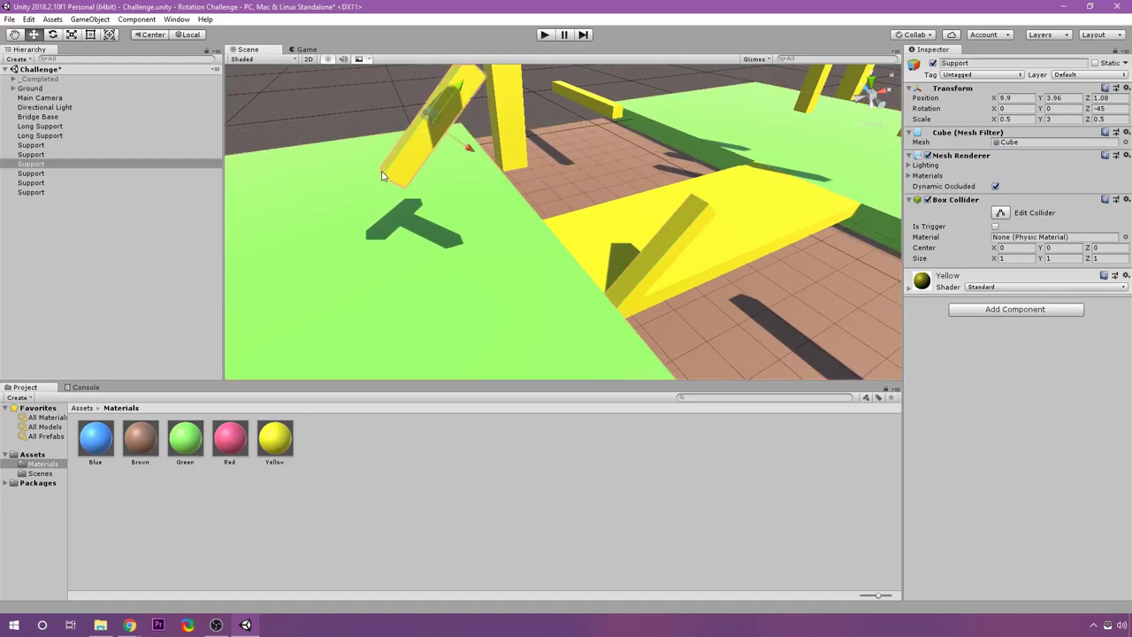
key("ctrl+y")
key("ctrl+y")
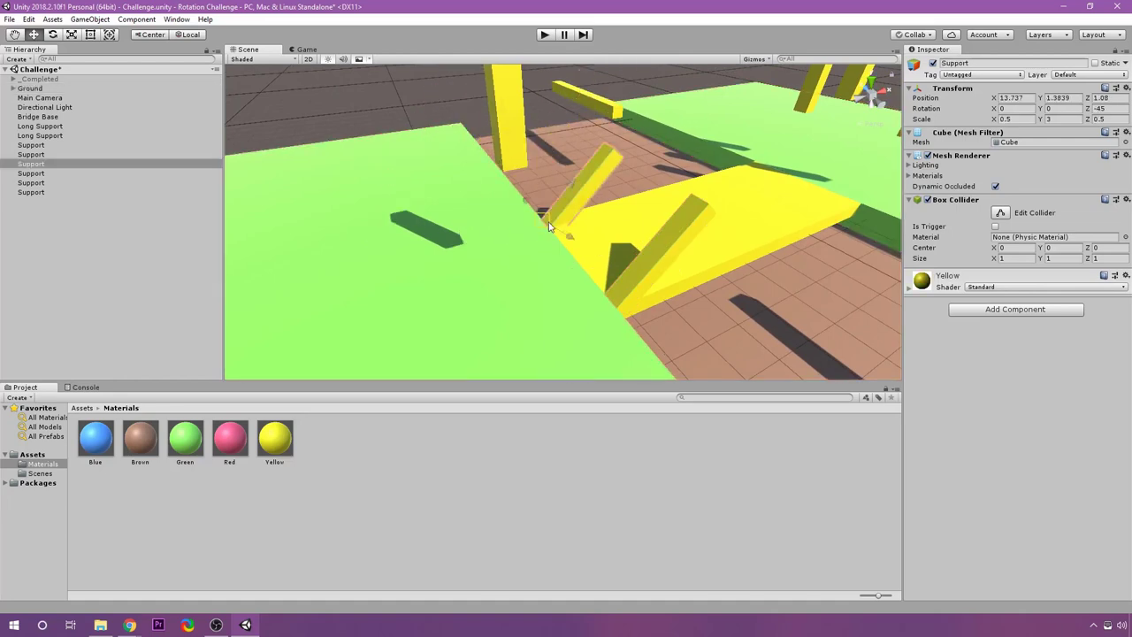
left_click_drag(748, 263, 463, 289, "alt")
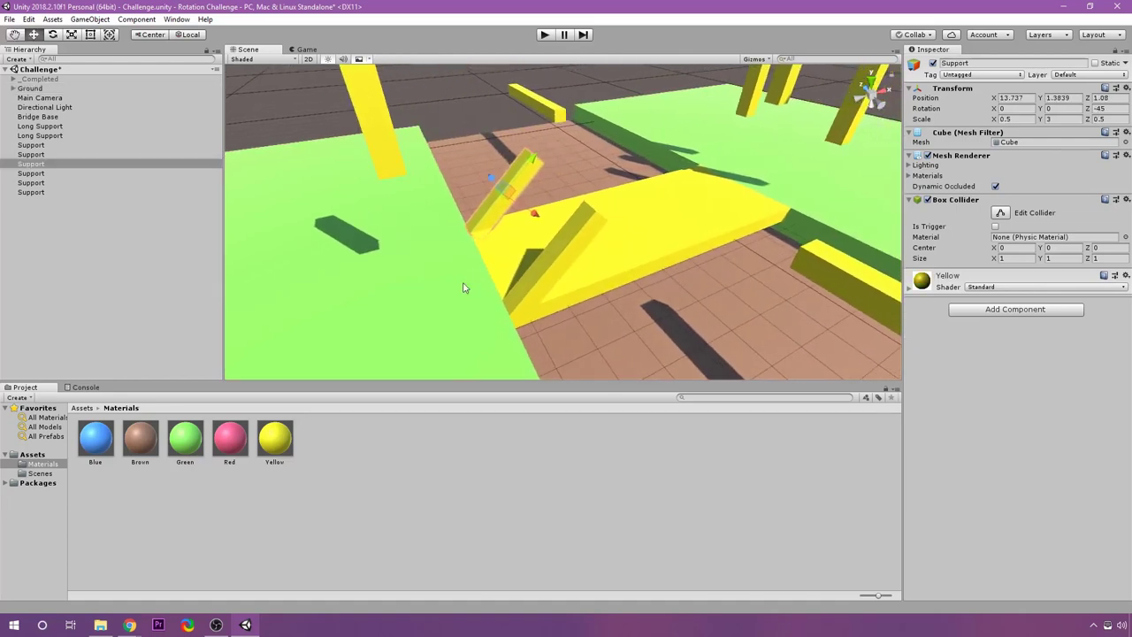
left_click_drag(600, 216, 569, 230, "alt")
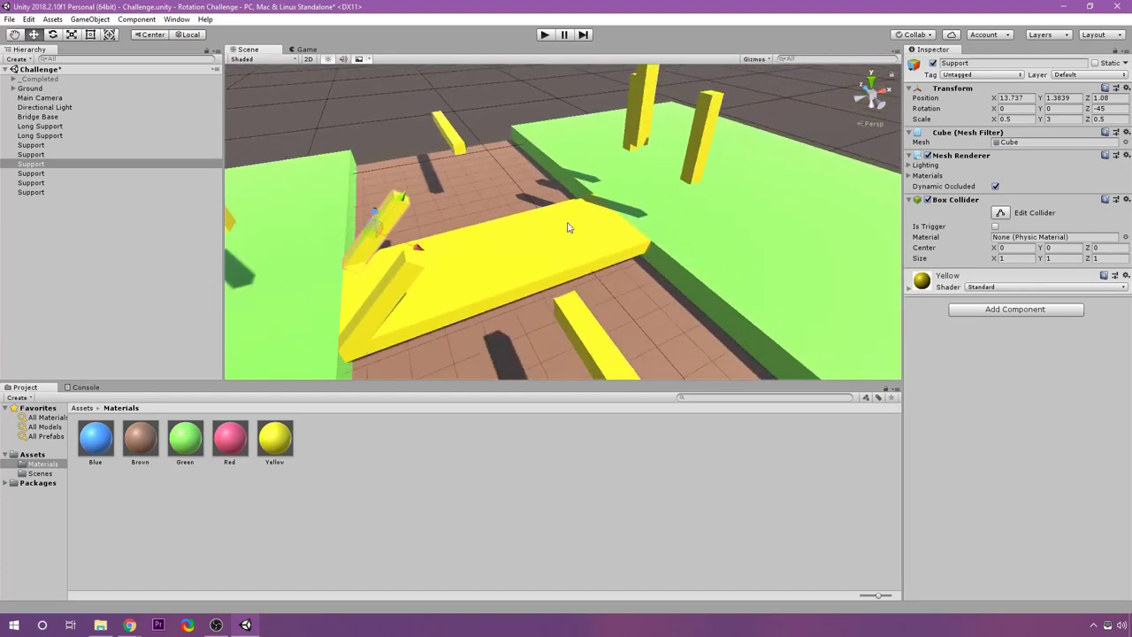
left_click_drag(667, 192, 660, 215, "alt")
left_click(691, 186)
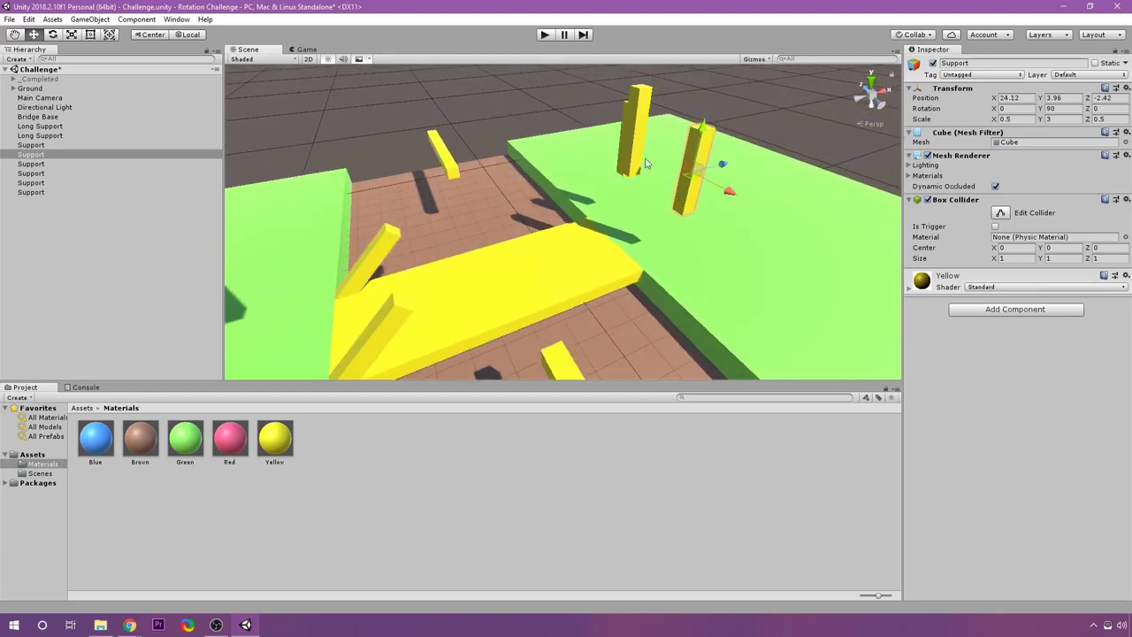
Select both right Support posts and set their Rotation Z to 45
left_click(628, 110, "shift")
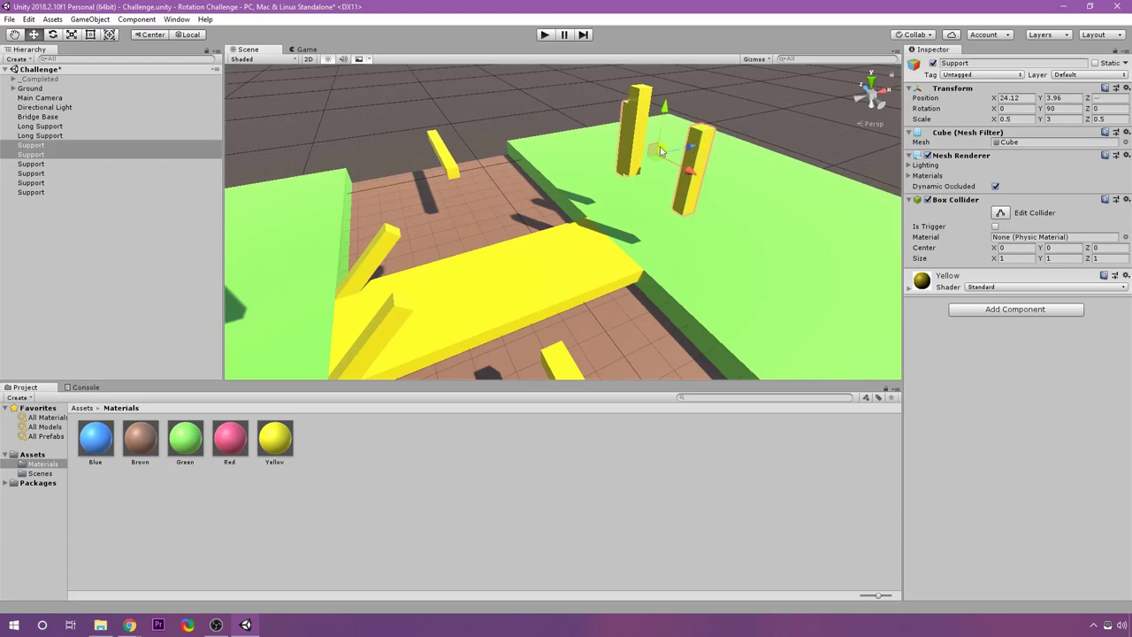
key("e")
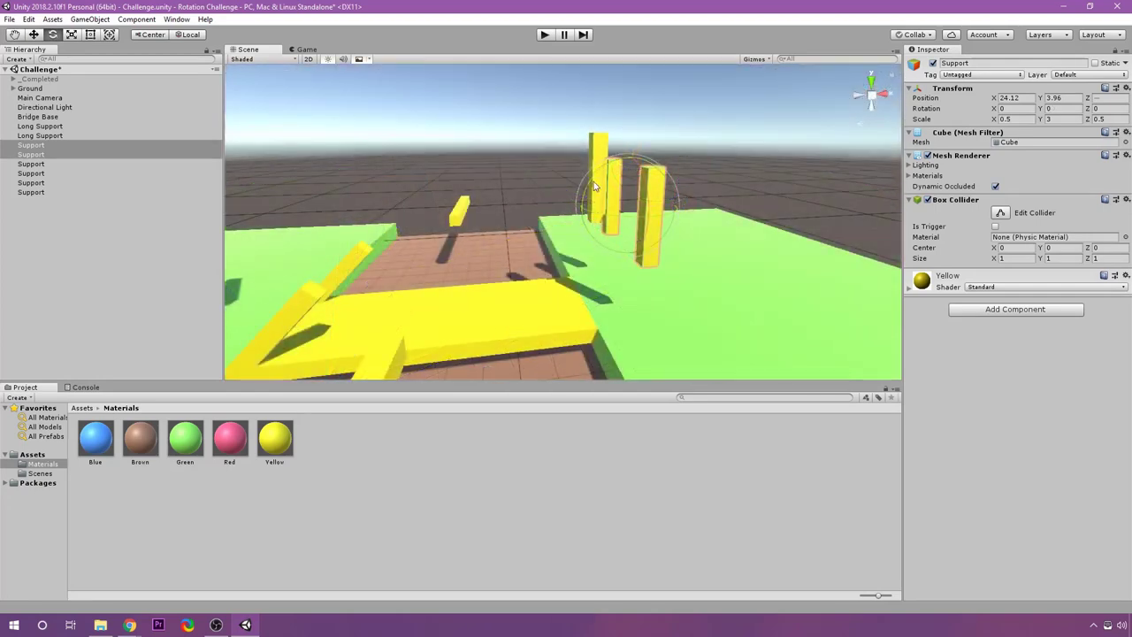
left_click_drag(593, 181, 556, 254)
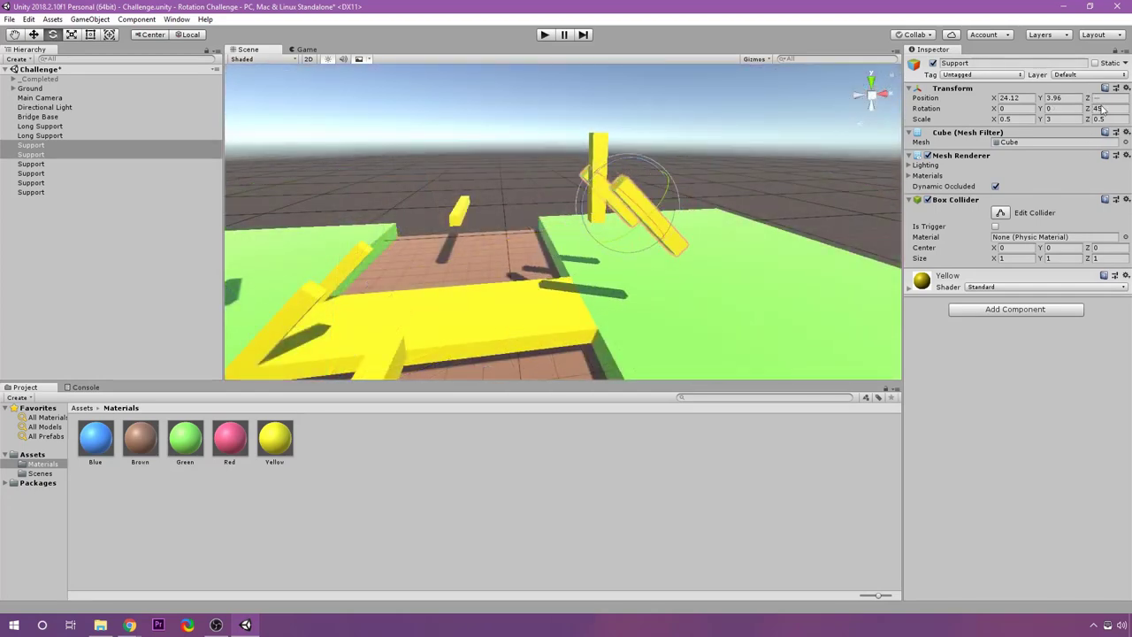
left_click(1109, 108)
key("Return")
Move the tilted right supports onto the bridge base at X 21.616, Y 1.7374
left_click(39, 38)
left_click_drag(531, 265, 482, 296, "alt")
left_click(519, 299)
left_click(379, 324)
left_click_drag(379, 324, 543, 273, "alt")
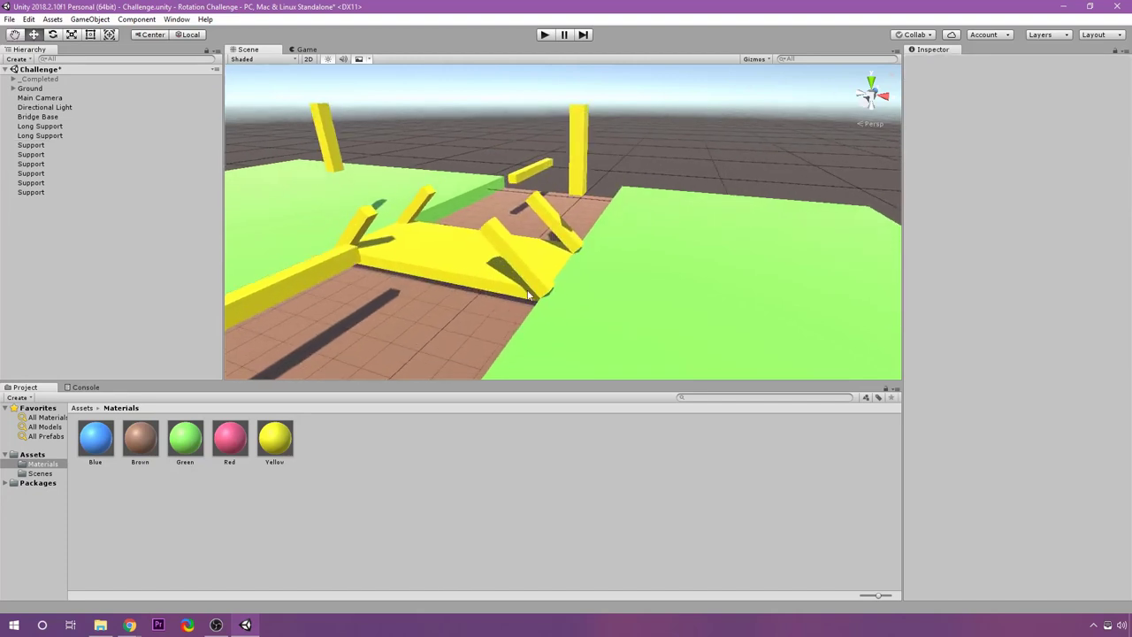
left_click(544, 292)
left_click(571, 246, "shift")
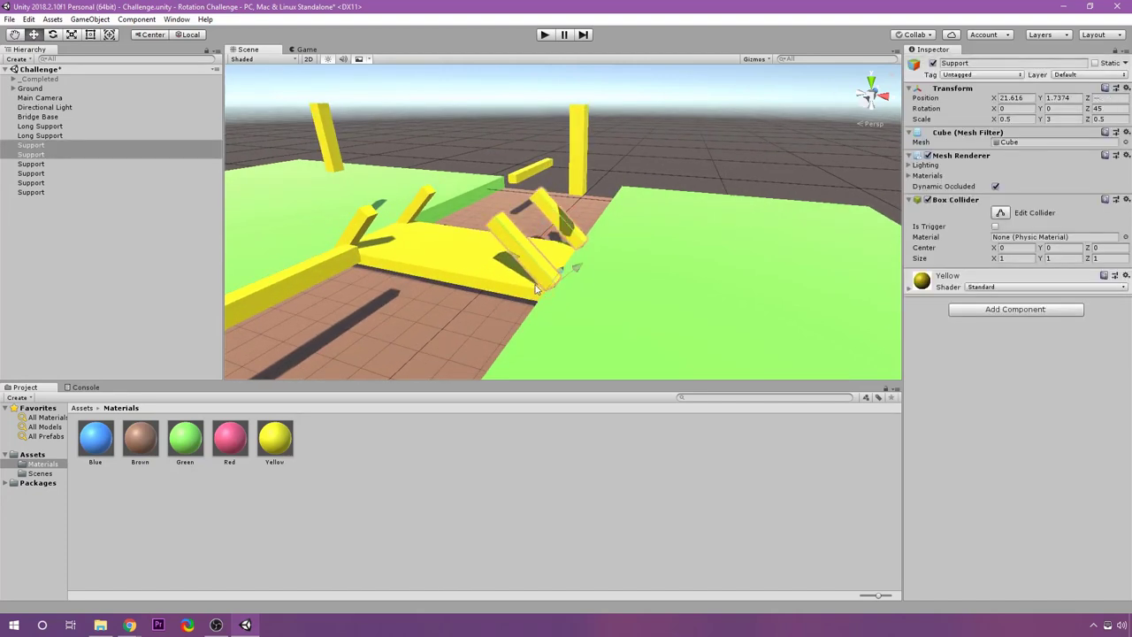
left_click(494, 123)
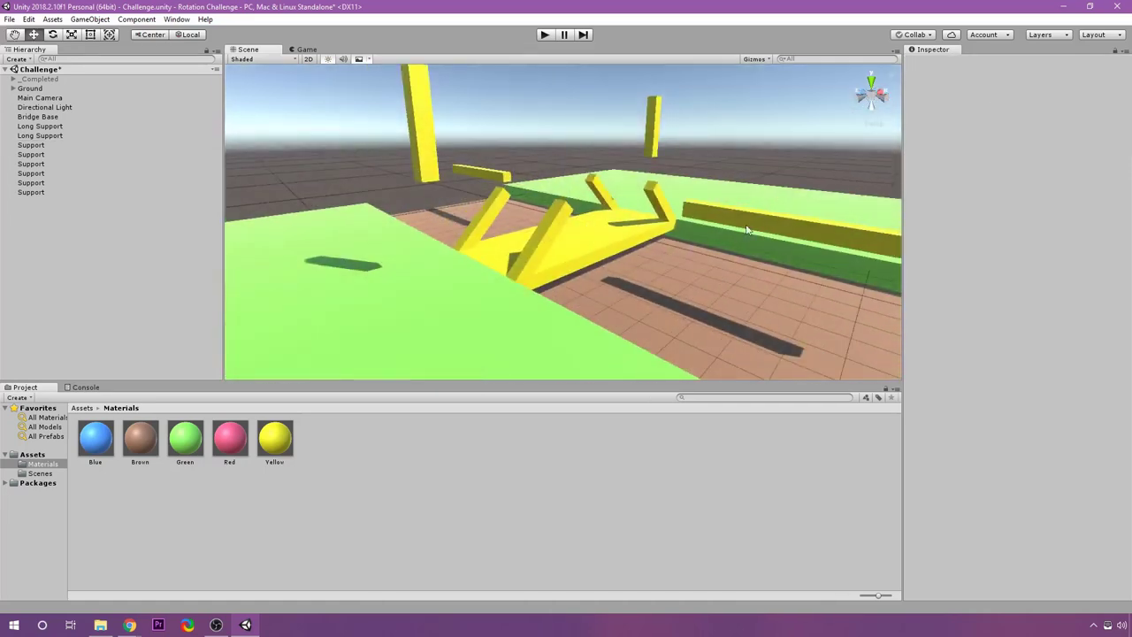
Select both Long Support bars and set their Rotation Y to 0
left_click(511, 180)
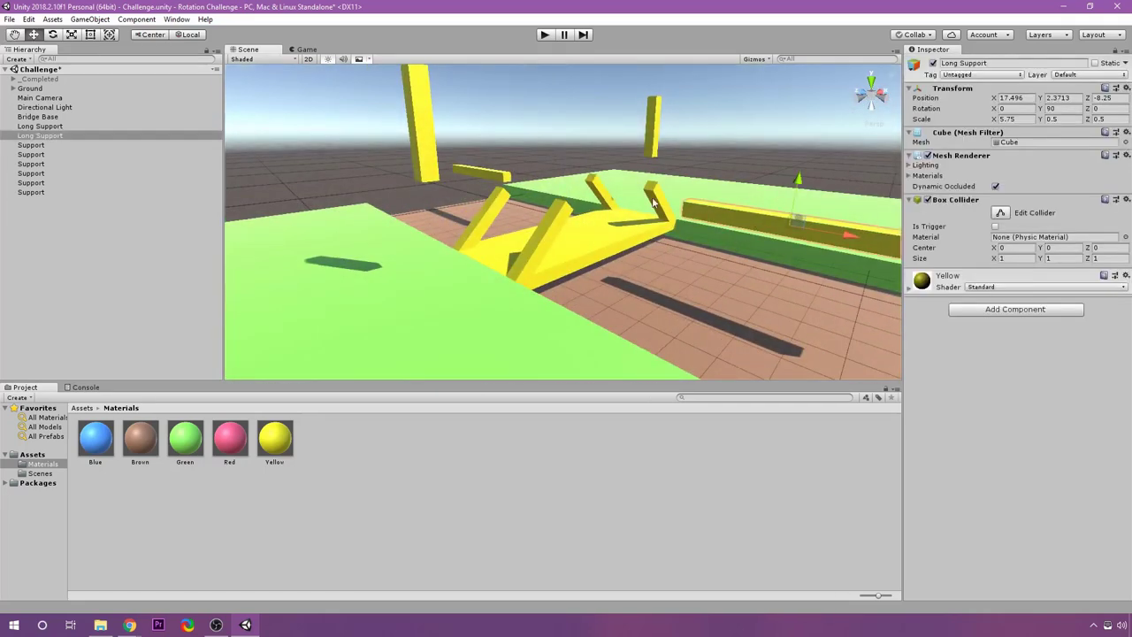
left_click(510, 179, "shift")
left_click_drag(513, 182, 831, 199, "alt")
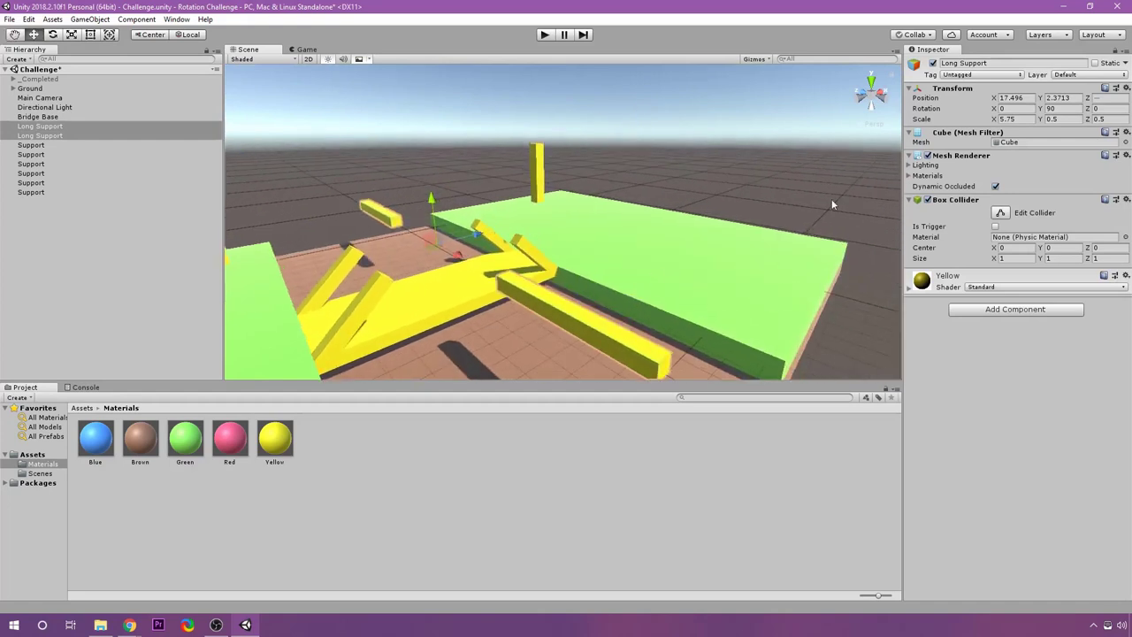
left_click(1062, 108)
type("0")
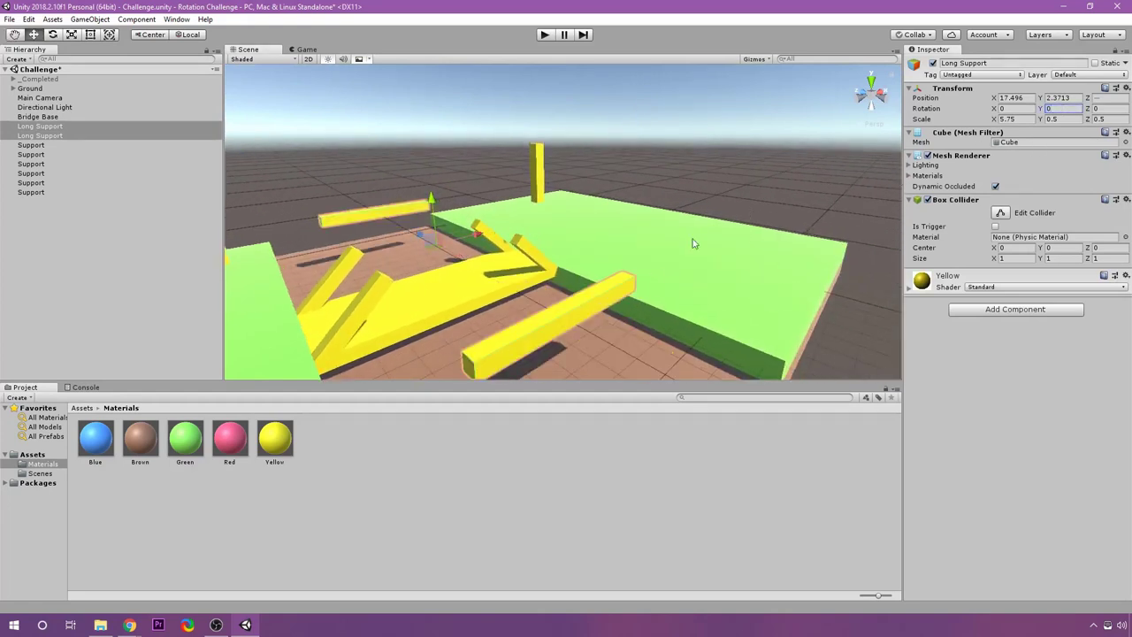
Move the front and back long bars onto the angled supports at Y 2.3713
left_click(579, 297)
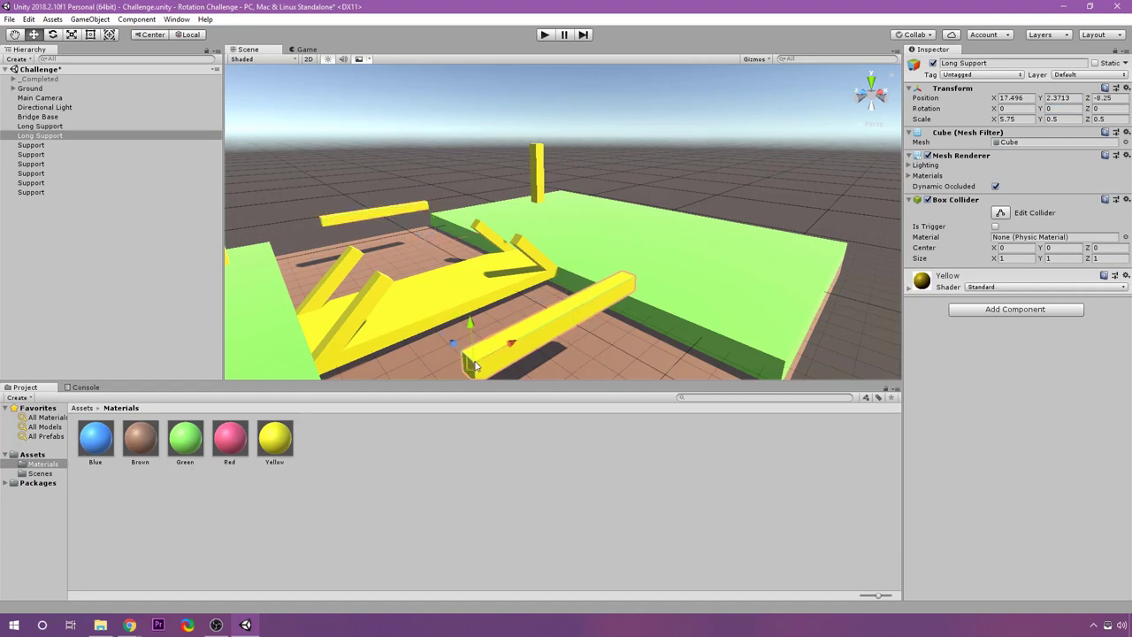
left_click_drag(467, 357, 387, 274)
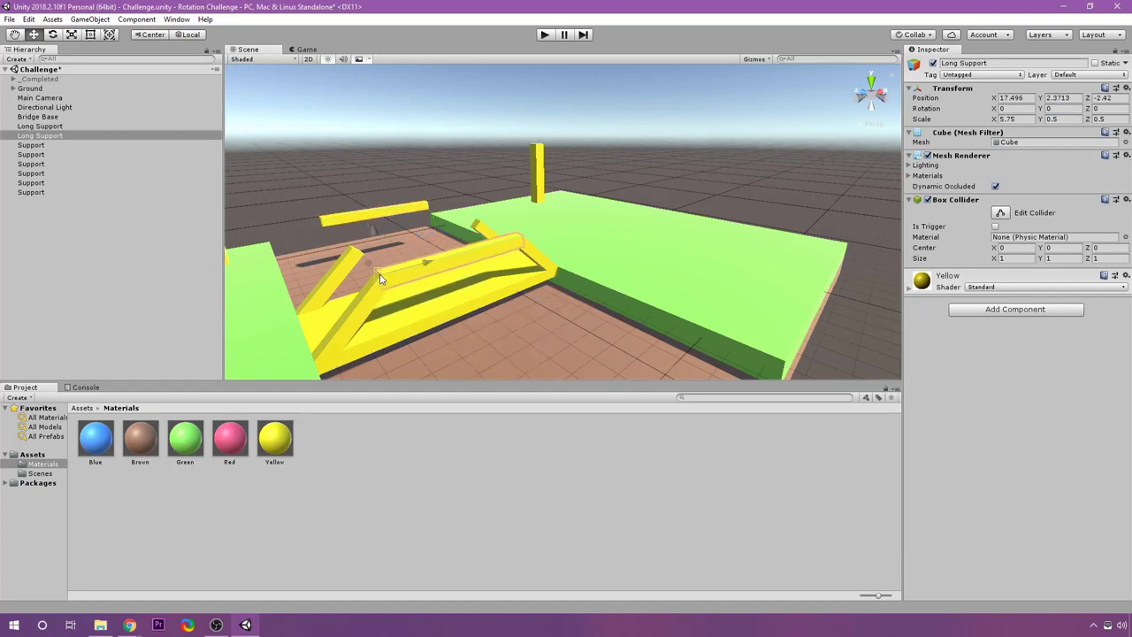
left_click(318, 219)
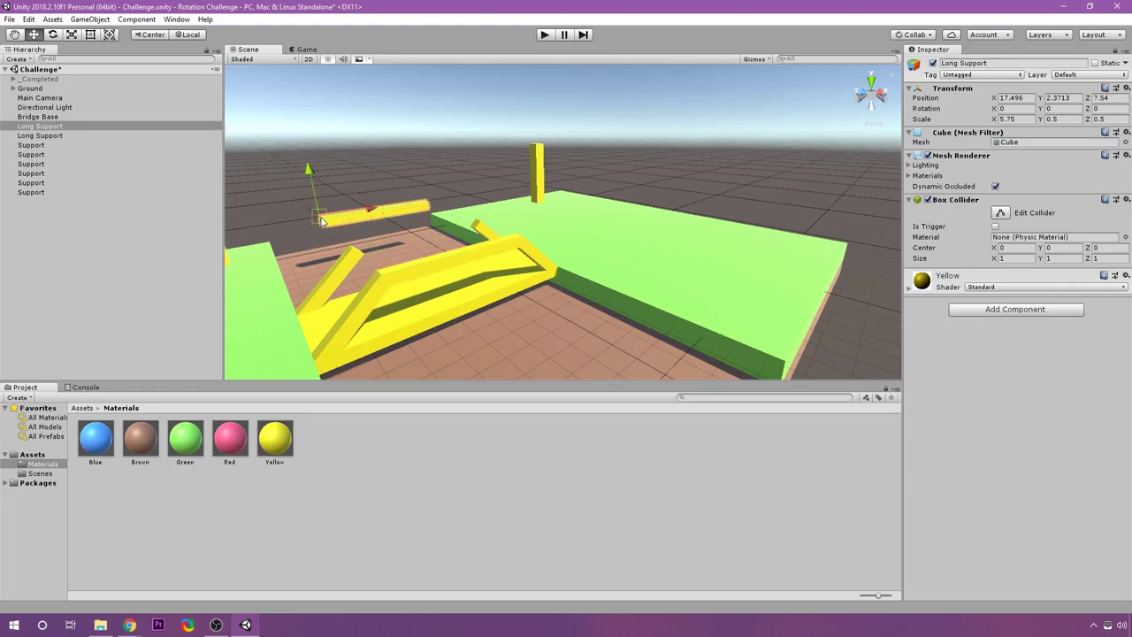
left_click_drag(314, 225, 451, 254)
left_click(495, 223)
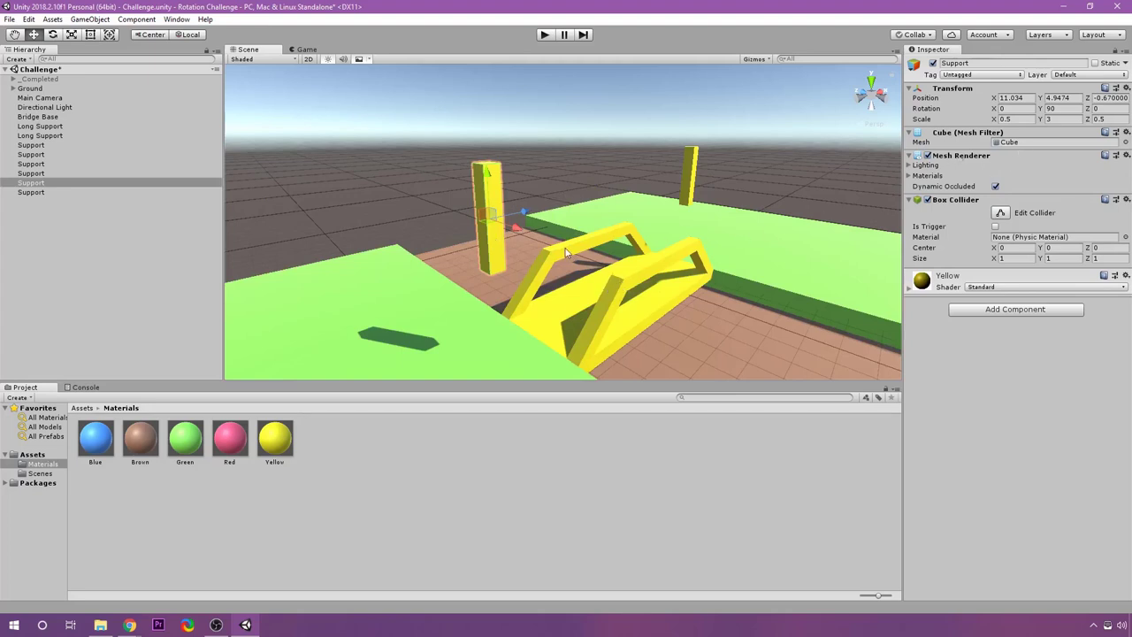
Set a support to Rotation Y 0, X 90 and move it into the yellow frame
left_click(1063, 107)
type("0")
left_click(1012, 107)
type("90")
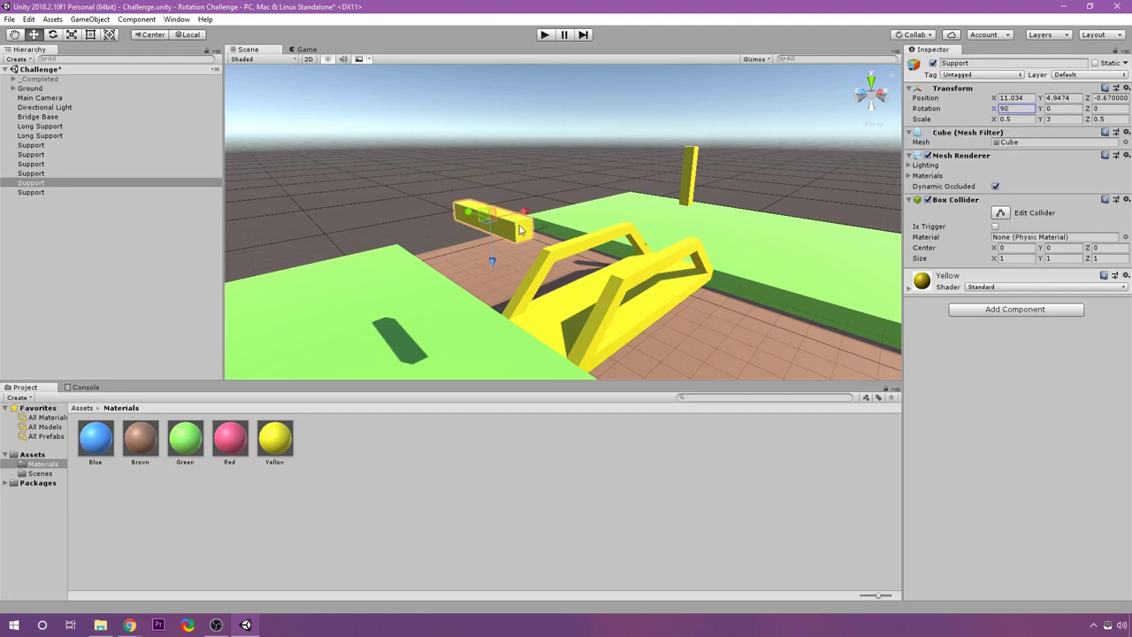
left_click_drag(517, 227, 708, 276)
middle_click_drag(708, 276, 650, 309)
Give the far standing support Rotation Y 0, X 90 and nudge it along X
left_click(639, 217)
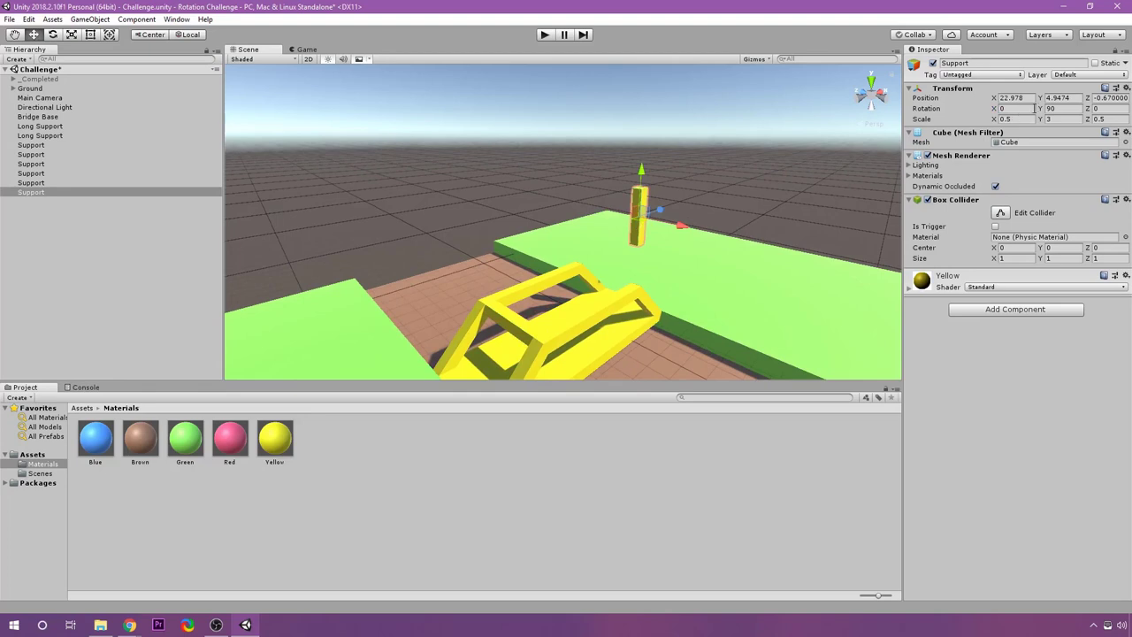
left_click(1061, 108)
type("0")
left_click(1026, 108)
type("90")
key("BackSpace")
key("BackSpace")
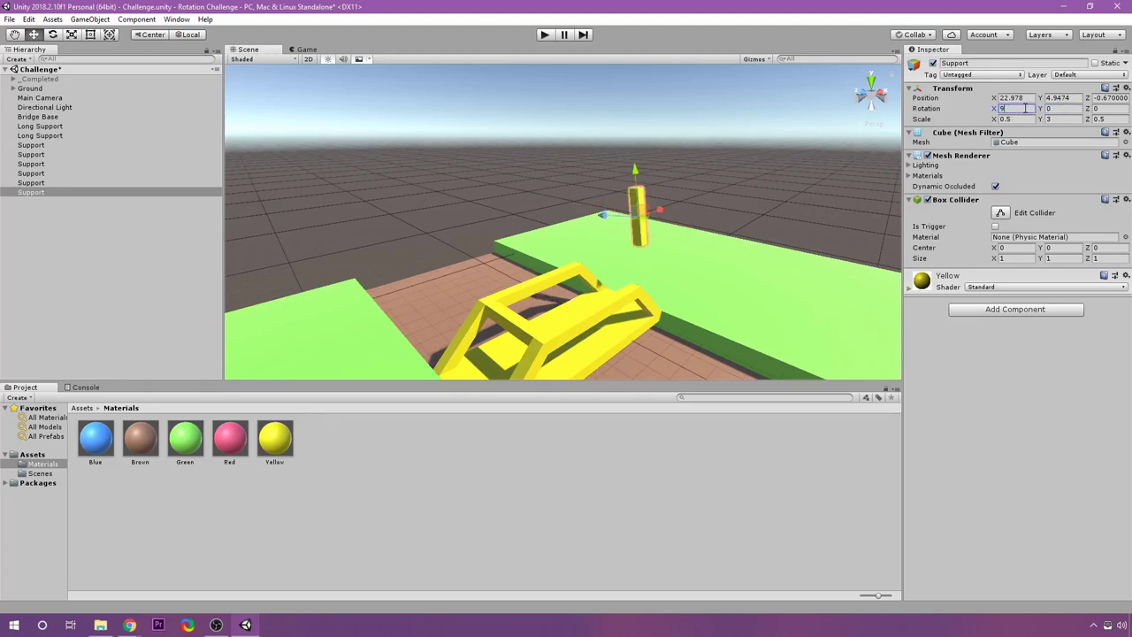
type("90")
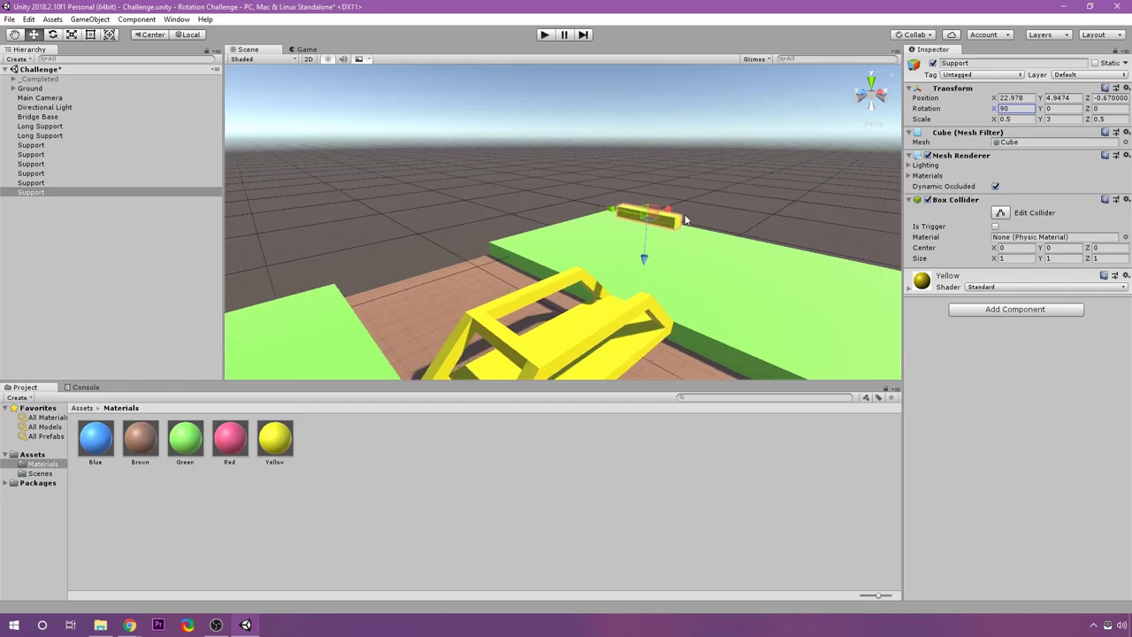
key("Return")
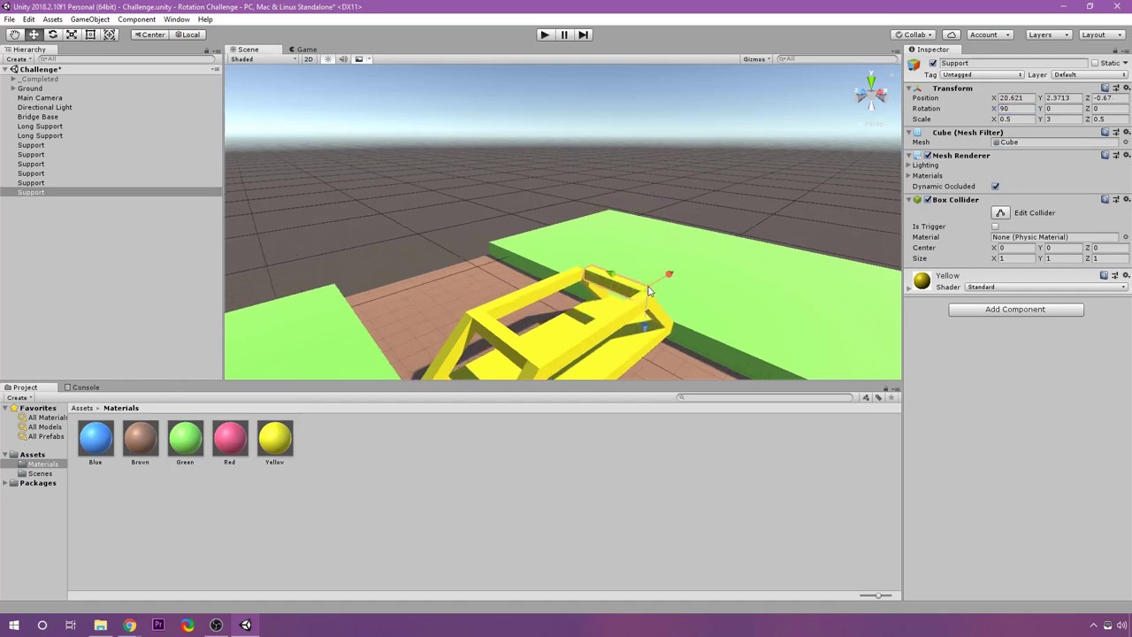
left_click_drag(661, 276, 628, 261)
left_click(600, 235)
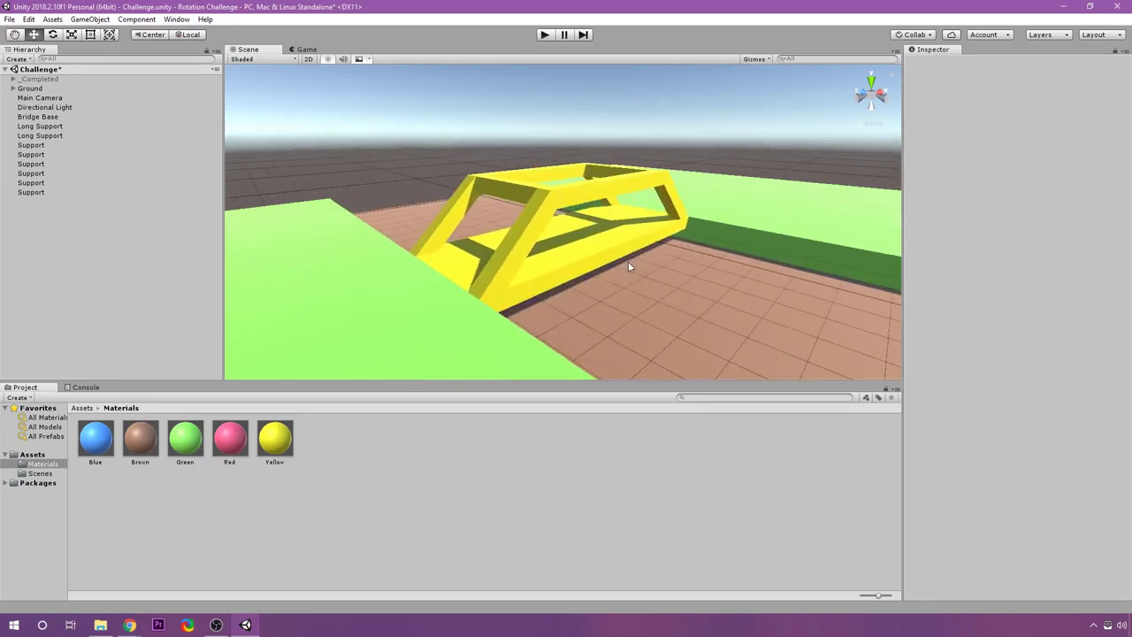
Save the Challenge scene with Ctrl+S
key("ctrl+s")
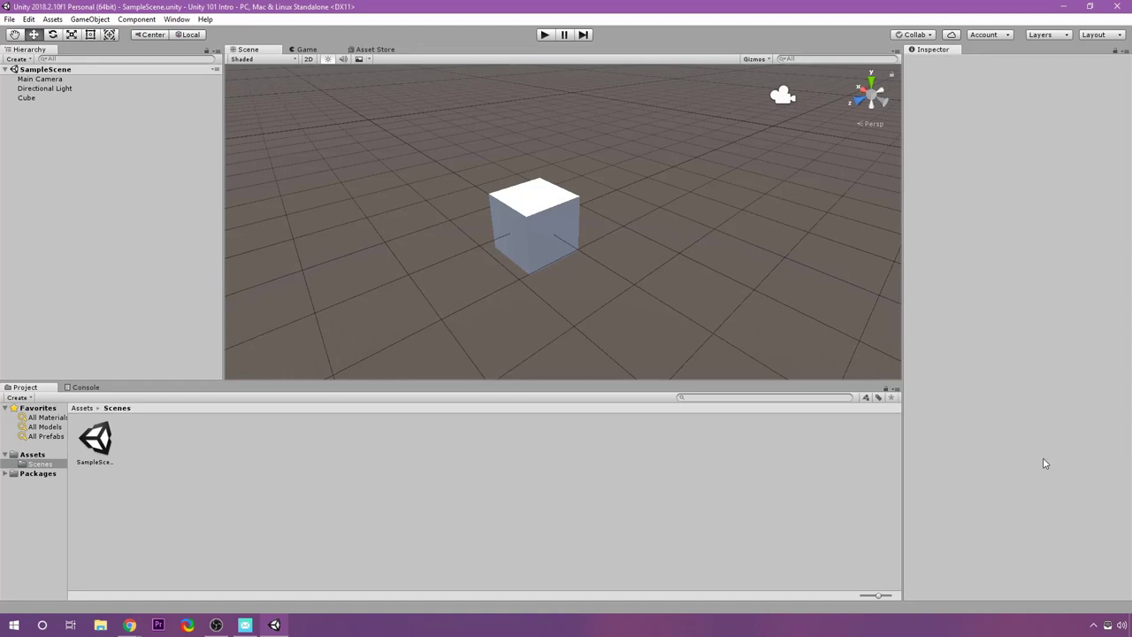
Select Cube in the Hierarchy to show its Transform, mesh, collider and material
left_click(40, 98)
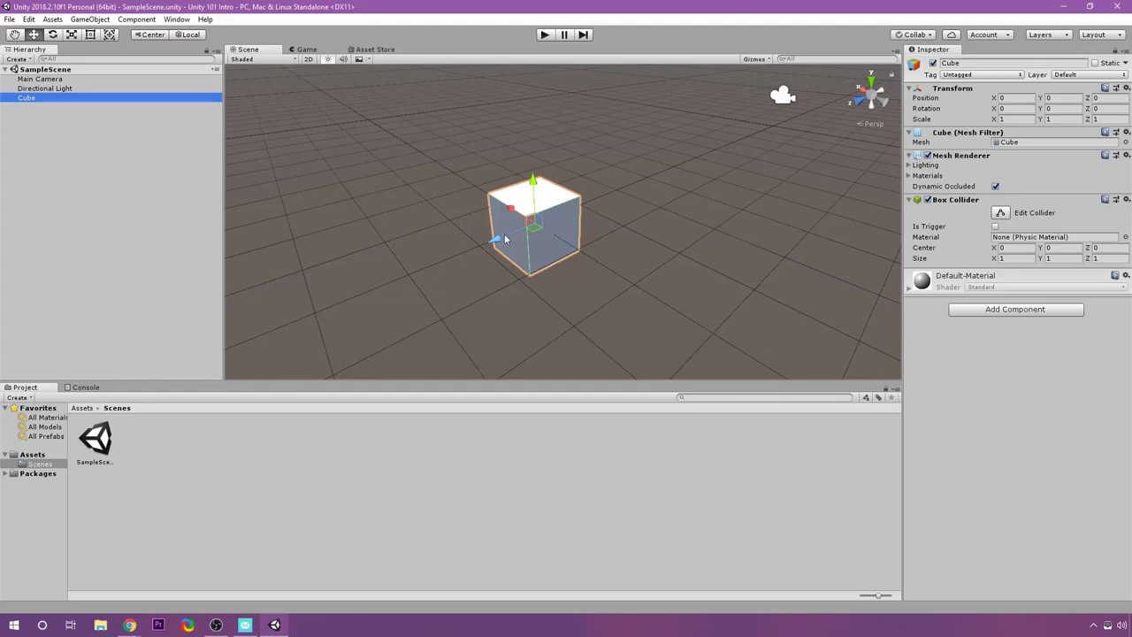
Set the cube's Scale X, Y and Z to 0.5
left_click_drag(504, 235, 566, 257, "alt")
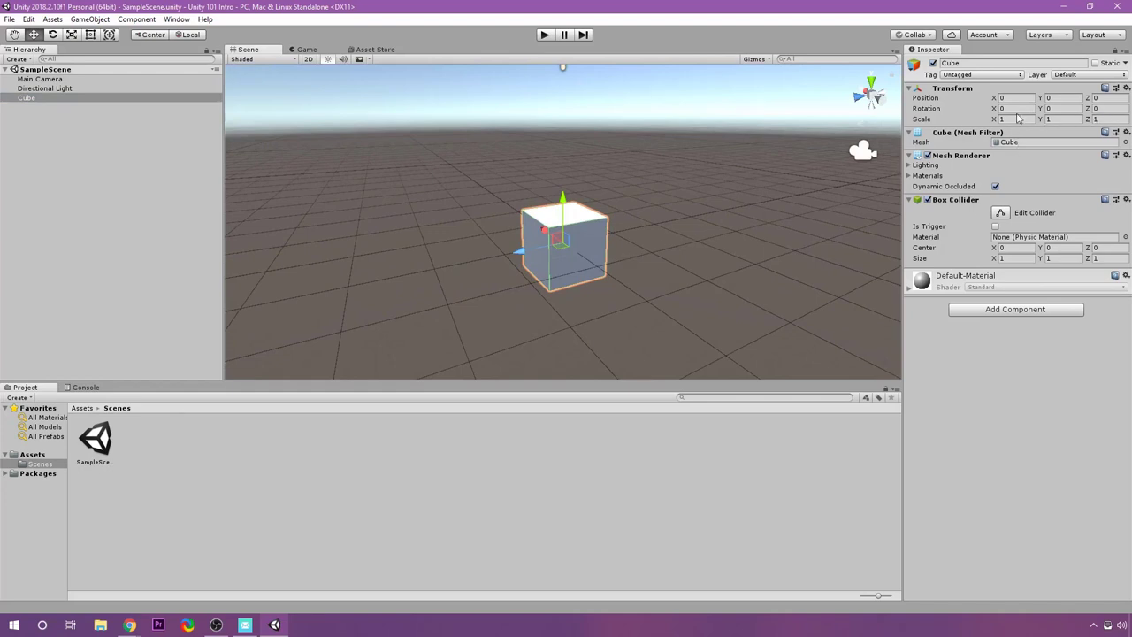
left_click(1016, 119)
type("0.5")
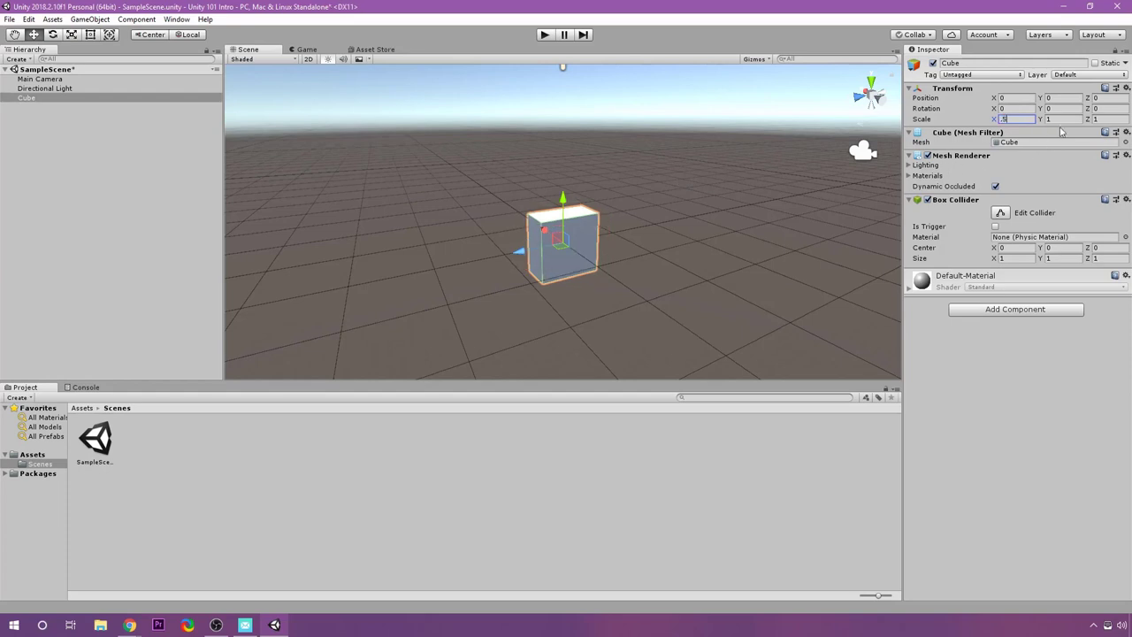
key("Tab")
type(".5")
key("Tab")
type(".5")
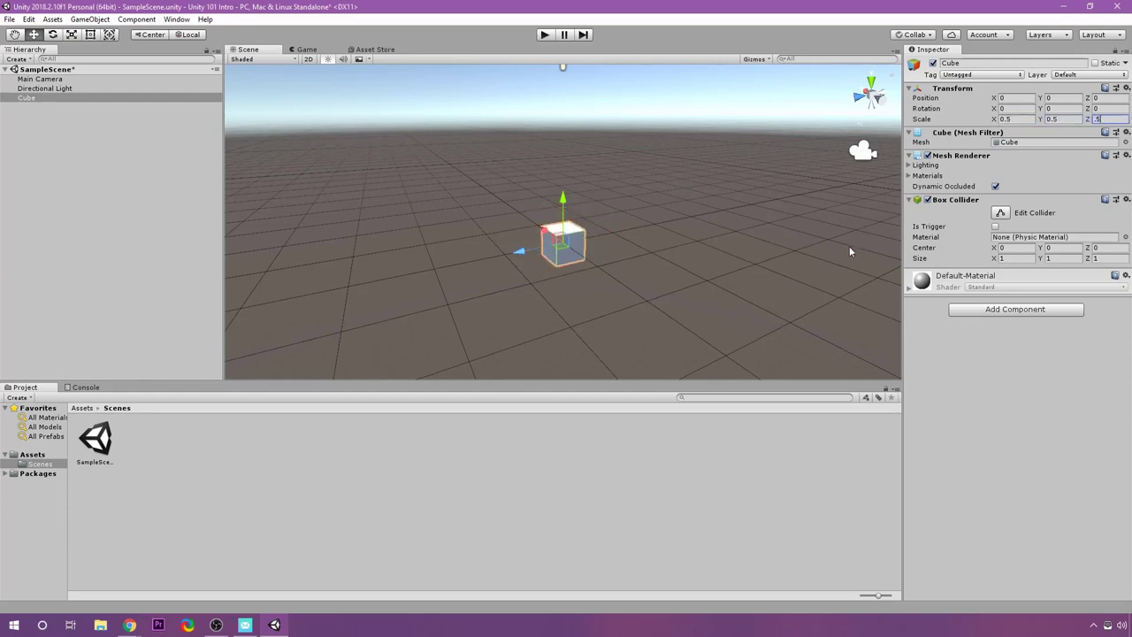
key("Return")
scroll(715, 253, "up", 4)
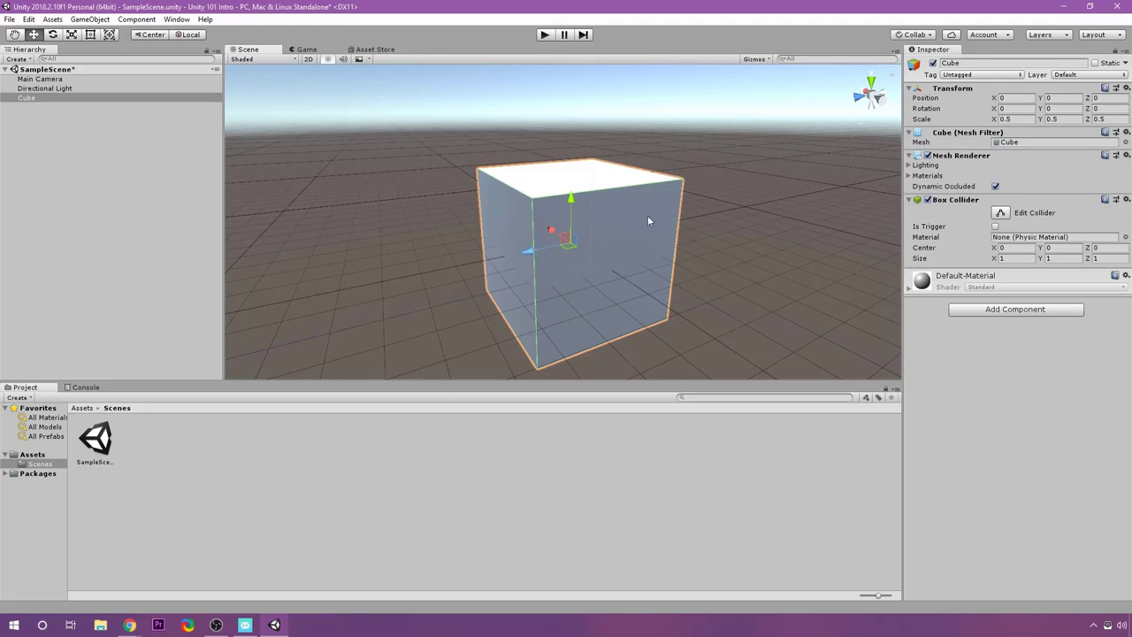
Change the cube's Scale X, Y and Z to 2
left_click(1014, 119)
type("2")
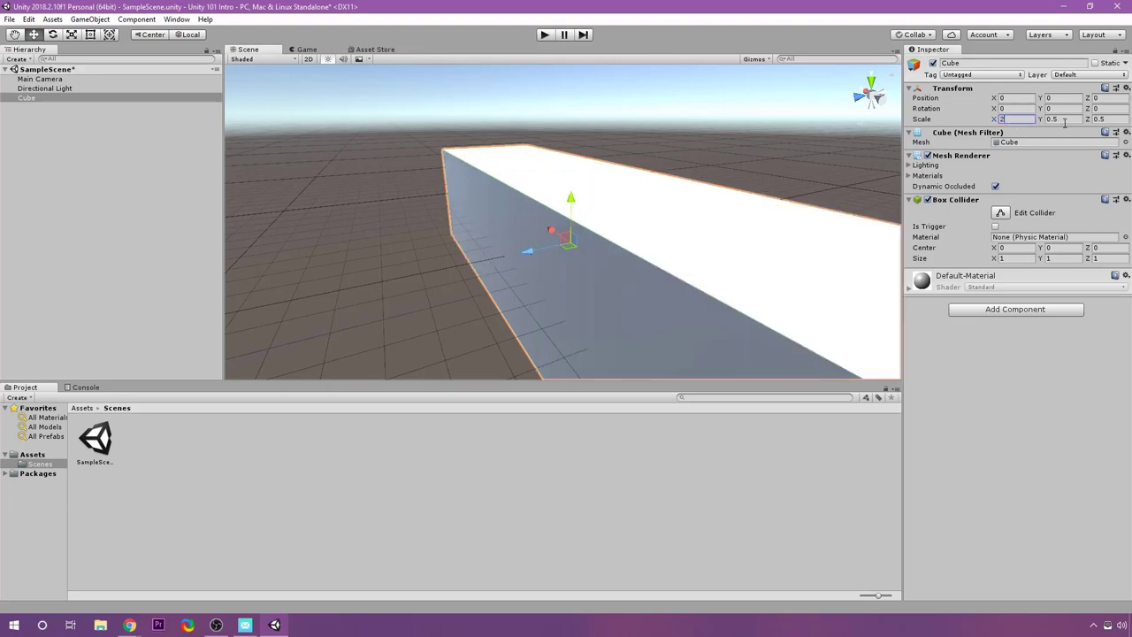
left_click(1060, 120)
type("2")
left_click(1111, 121)
type("2")
key("Return")
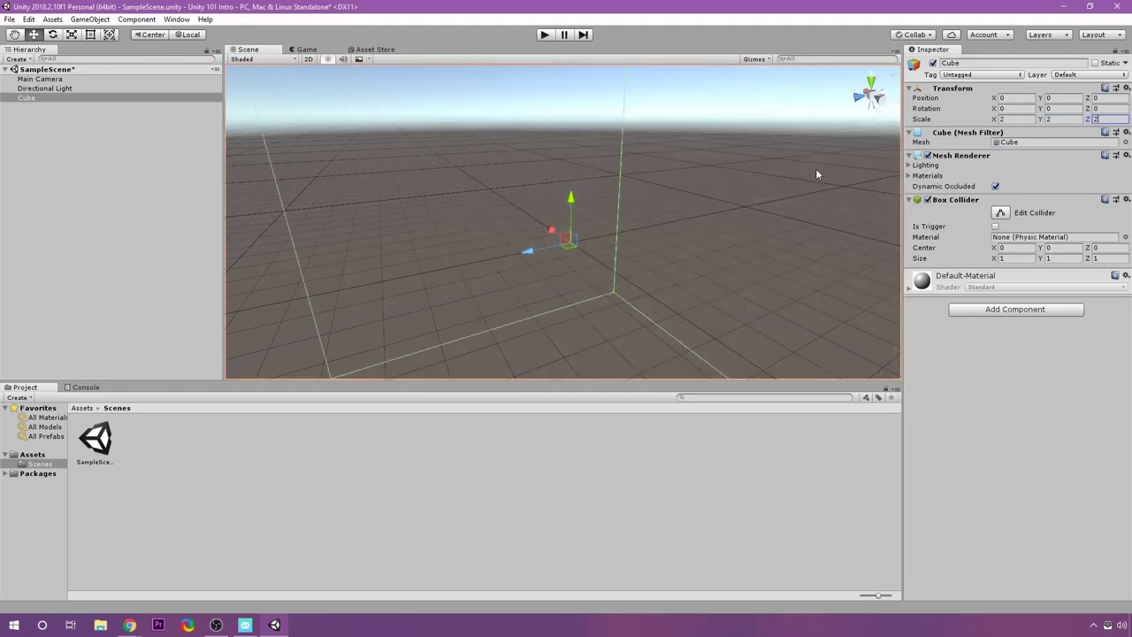
scroll(815, 168, "down", 3)
left_click_drag(802, 173, 678, 256, "alt")
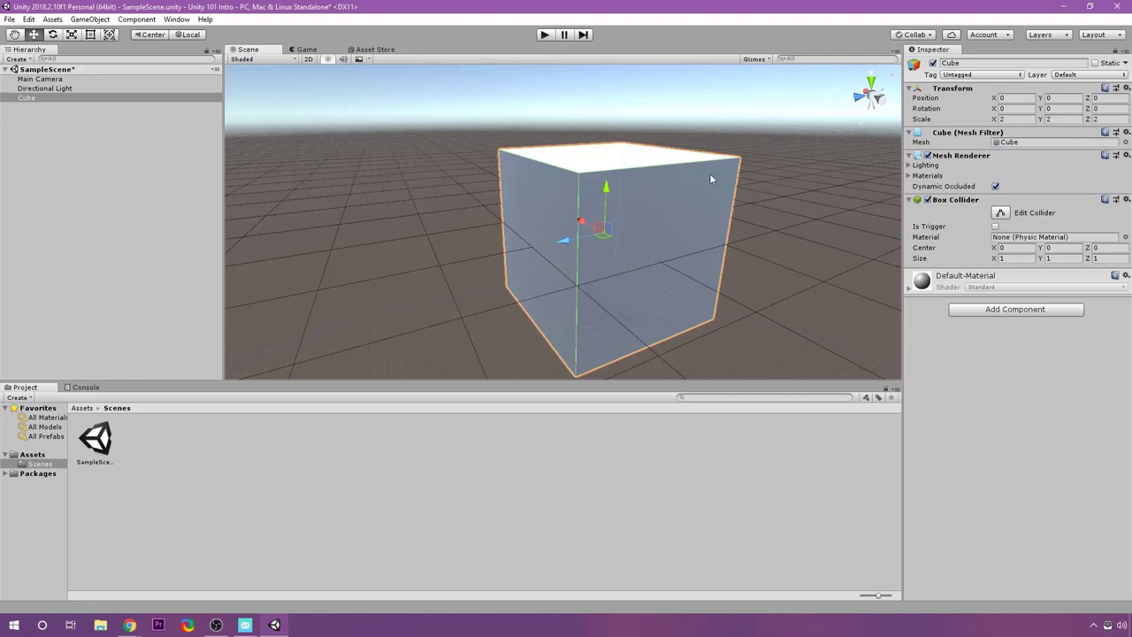
With the Scale Tool, stretch and squash the cube along Z, X and Y
left_click(73, 35)
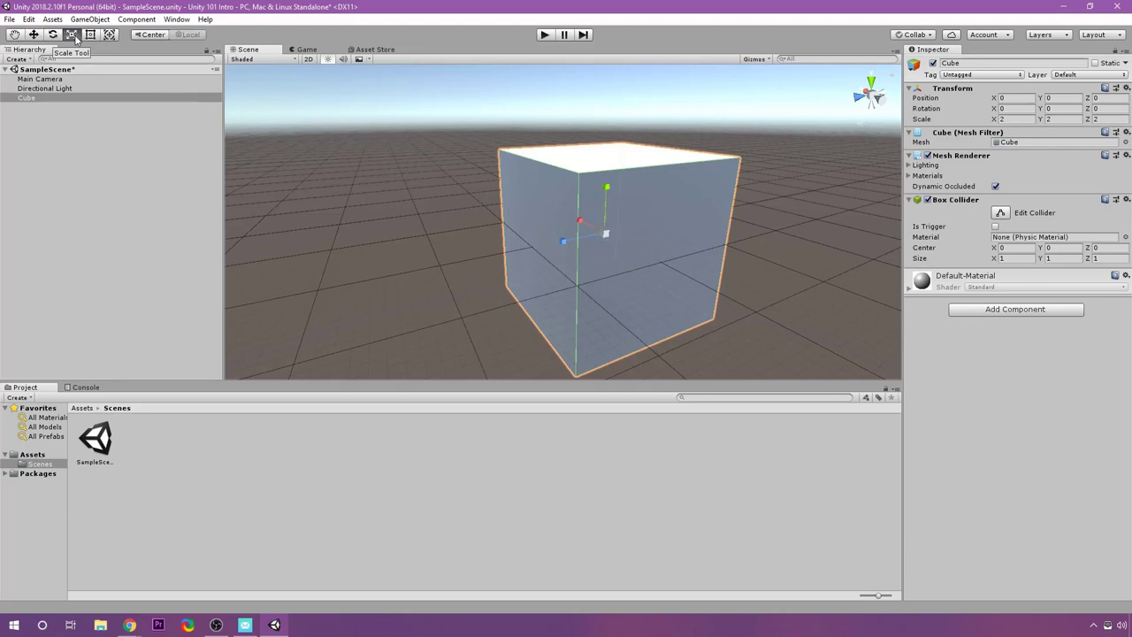
left_click_drag(447, 207, 651, 306, "alt")
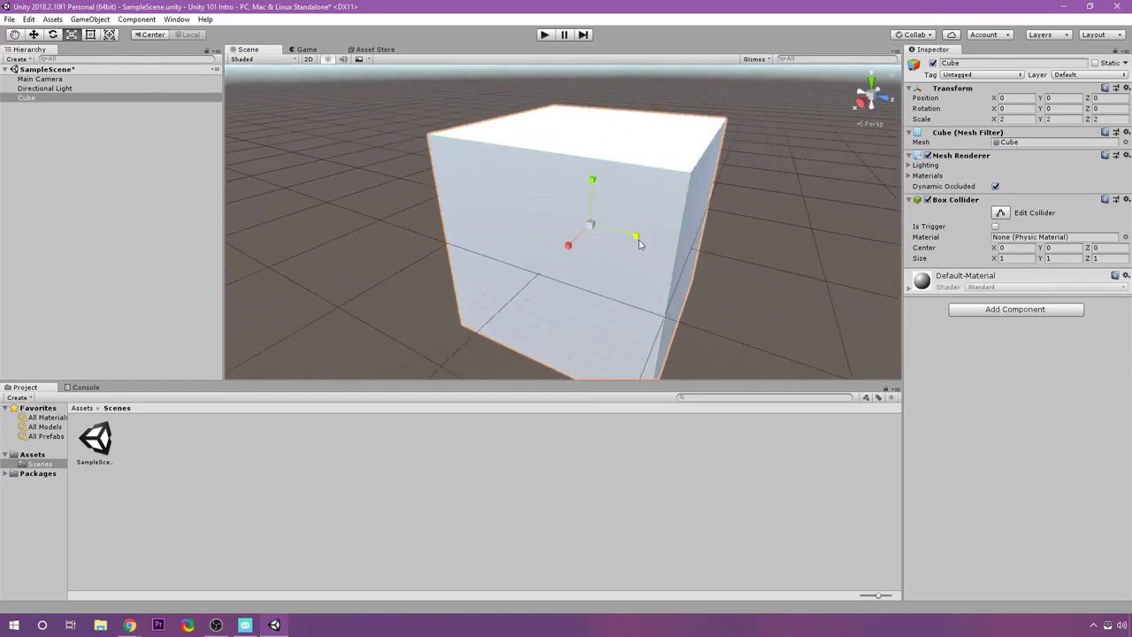
left_click_drag(636, 235, 659, 258)
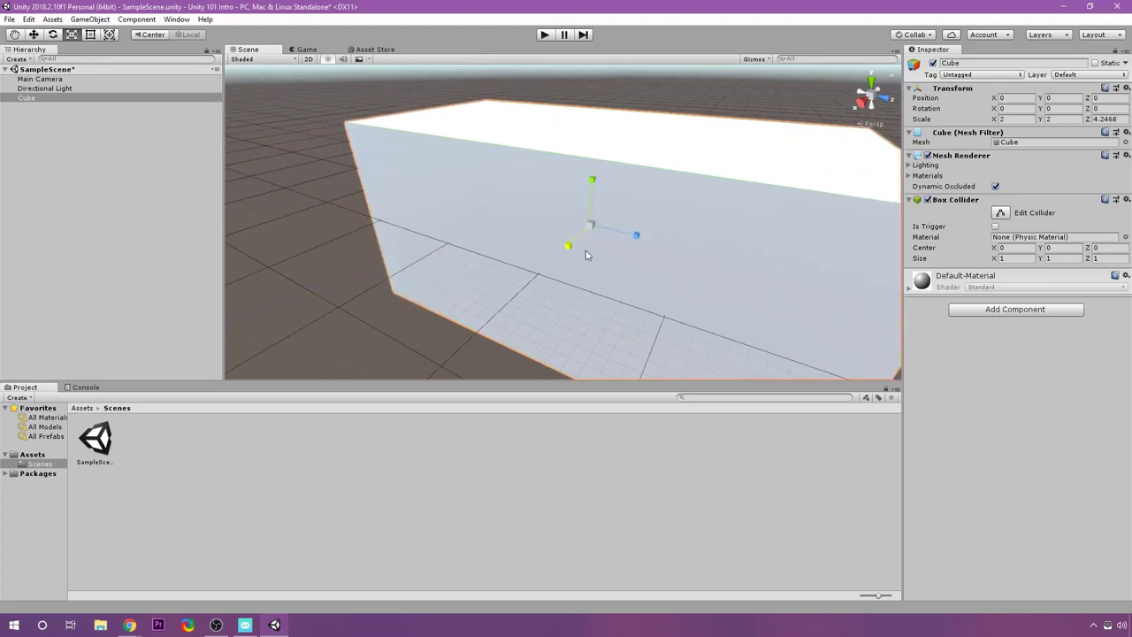
left_click_drag(564, 256, 541, 270)
left_click_drag(577, 178, 579, 128)
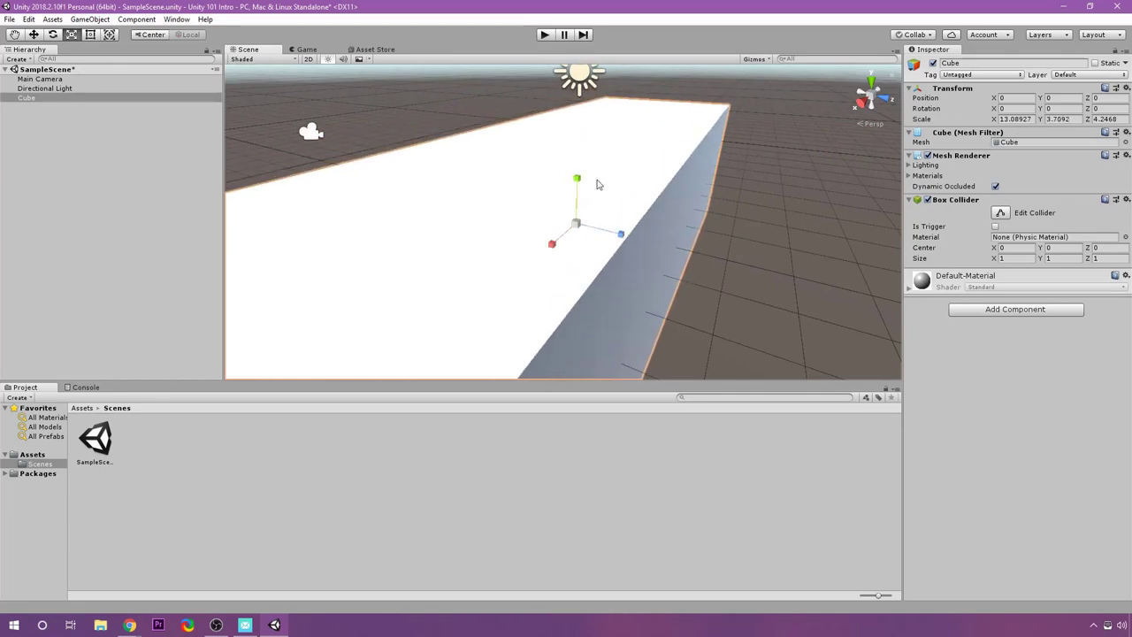
left_click_drag(576, 188, 576, 203)
left_click_drag(619, 234, 575, 228)
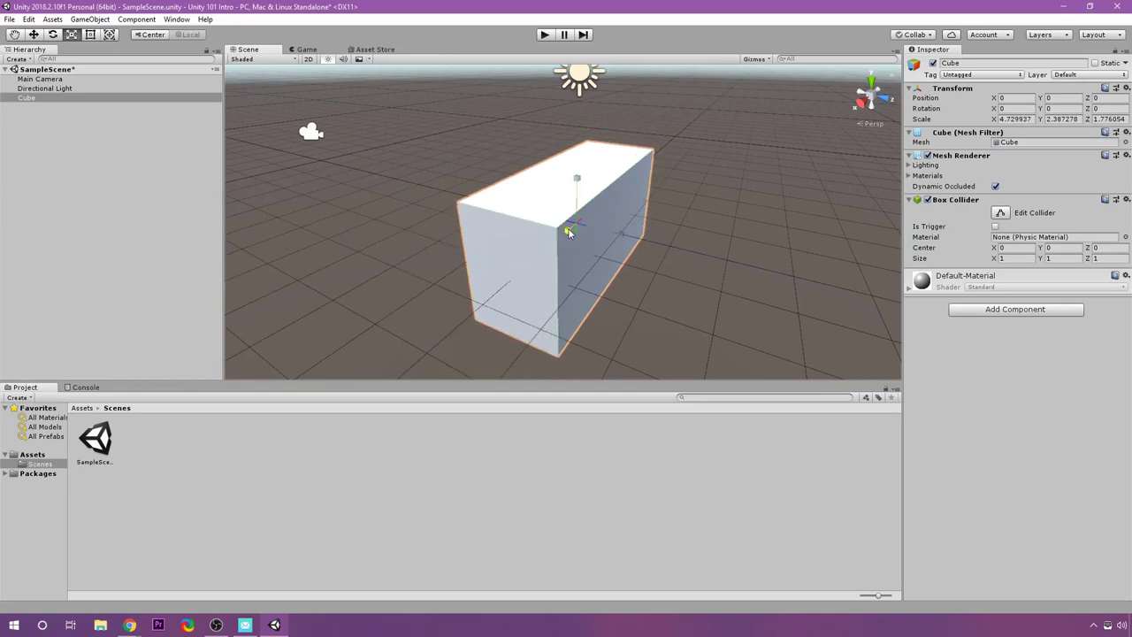
Reset the cube's scale to 1, 1, 1, then stretch it along X to -2.3423
left_click(1013, 118)
type("1")
key("Tab")
type("1")
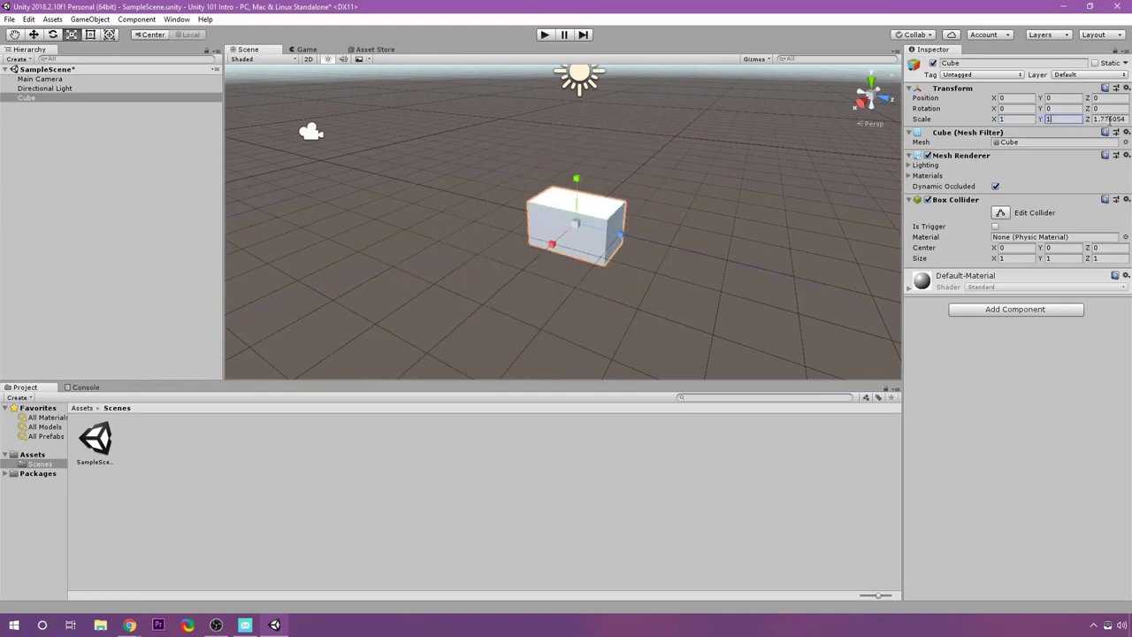
key("Tab")
type("1")
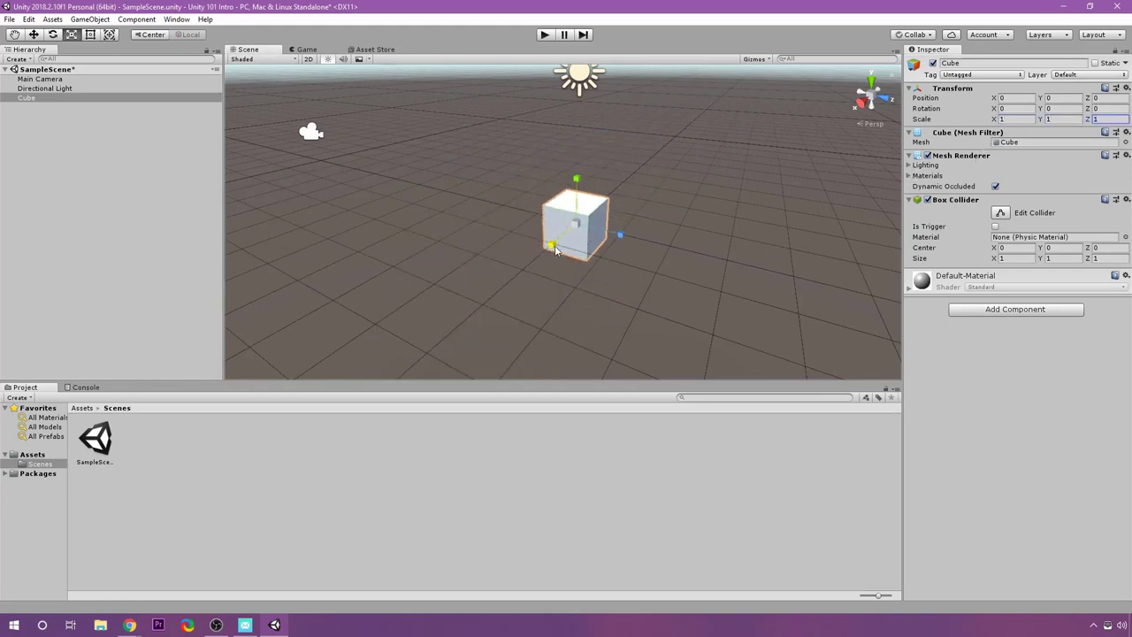
left_click_drag(555, 248, 632, 209)
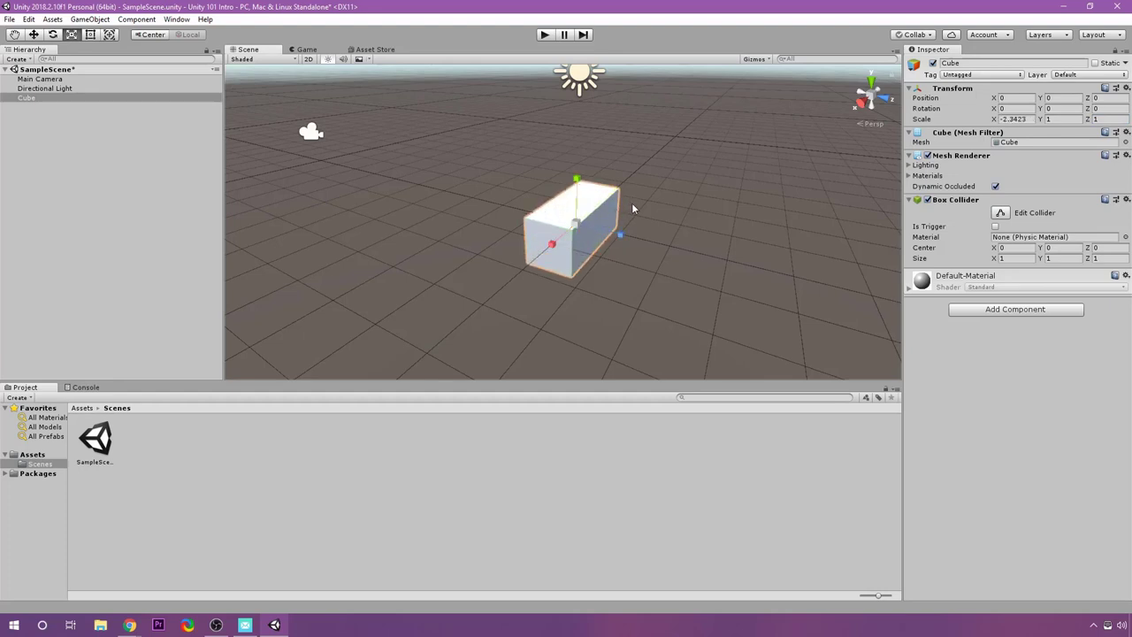
Set the cube's Scale X, Y and Z to -1
left_click(1062, 120)
type("-1")
left_click(1015, 119)
type("-1")
left_click(1102, 120)
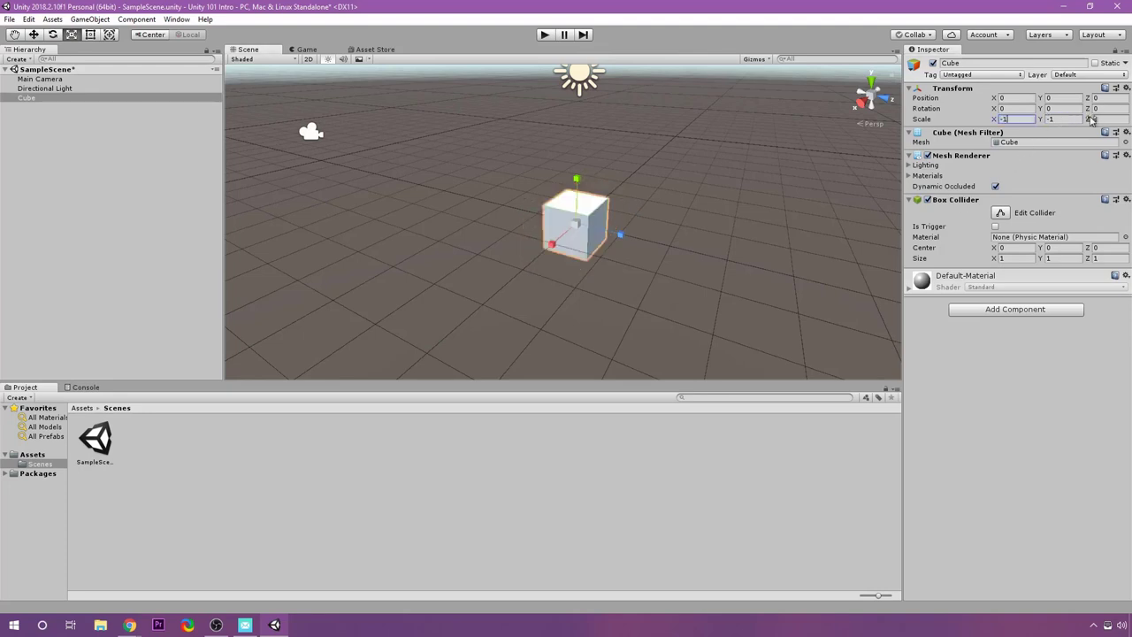
type("-1")
scroll(534, 275, "up", 3)
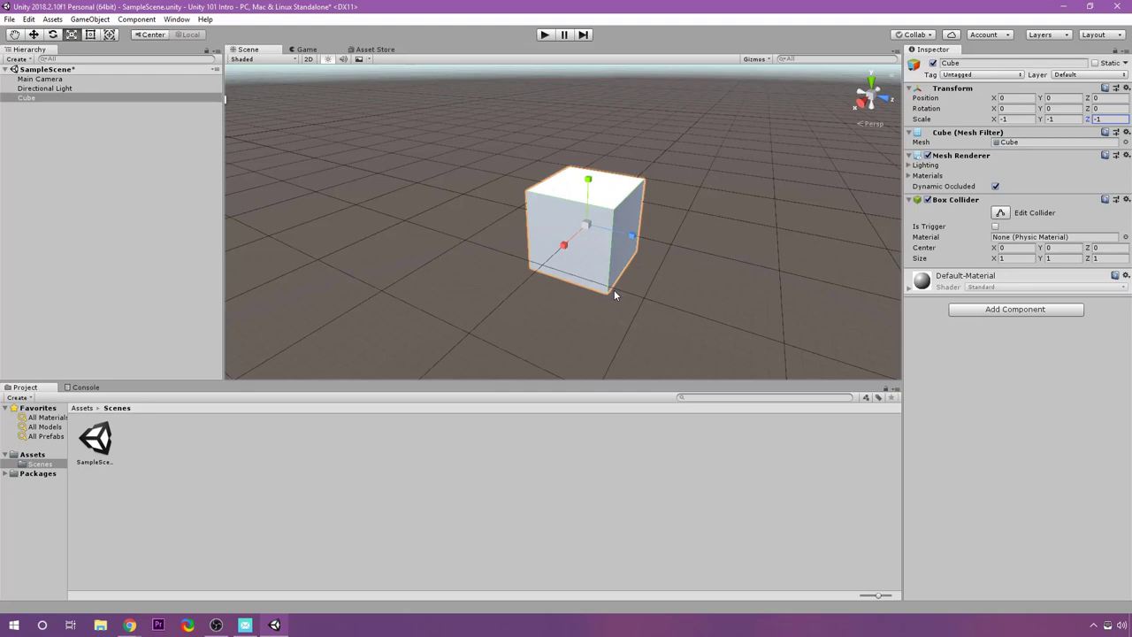
Drag the scale handles to stretch the cube into a broad, taller plate
left_click_drag(564, 245, 440, 333)
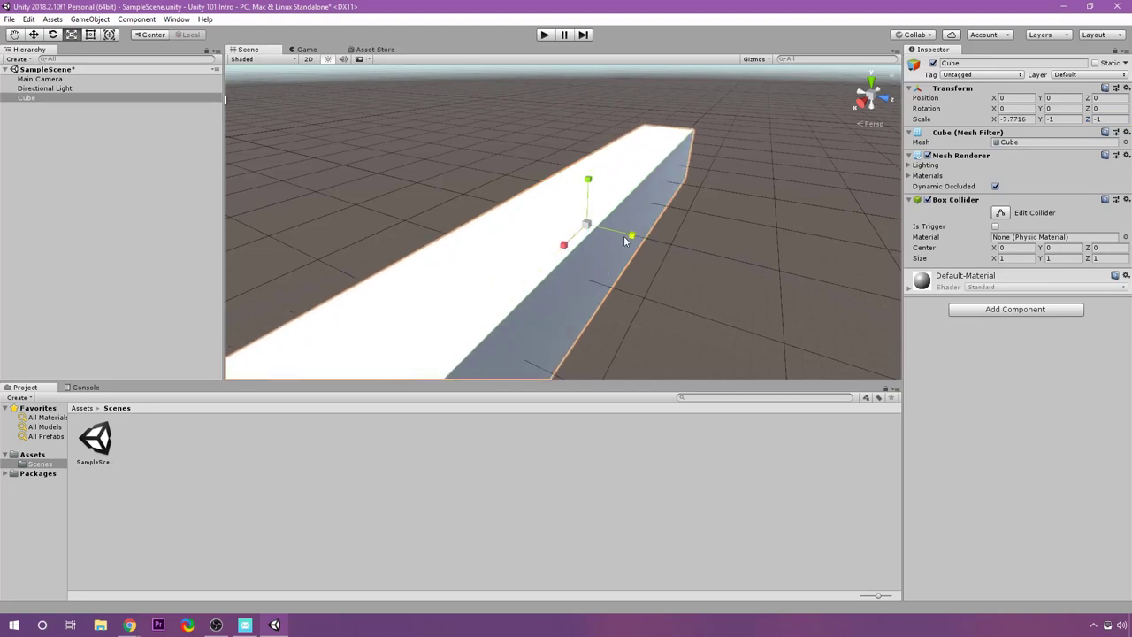
left_click_drag(631, 233, 743, 269)
left_click_drag(586, 182, 601, 156)
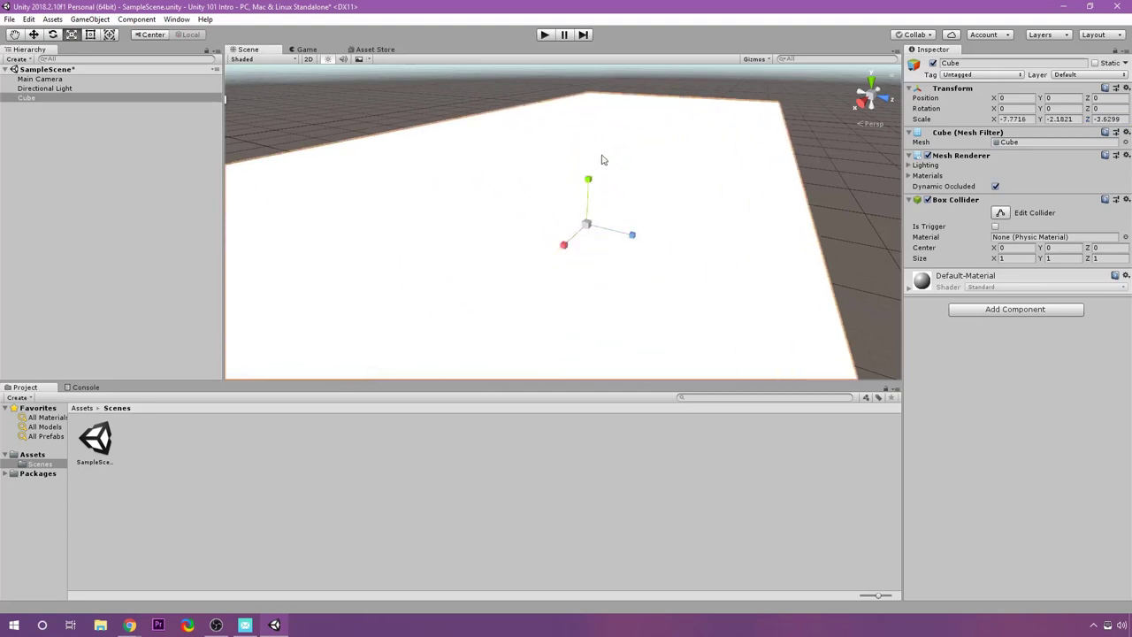
scroll(610, 168, "down", 6)
scroll(599, 243, "up", 5)
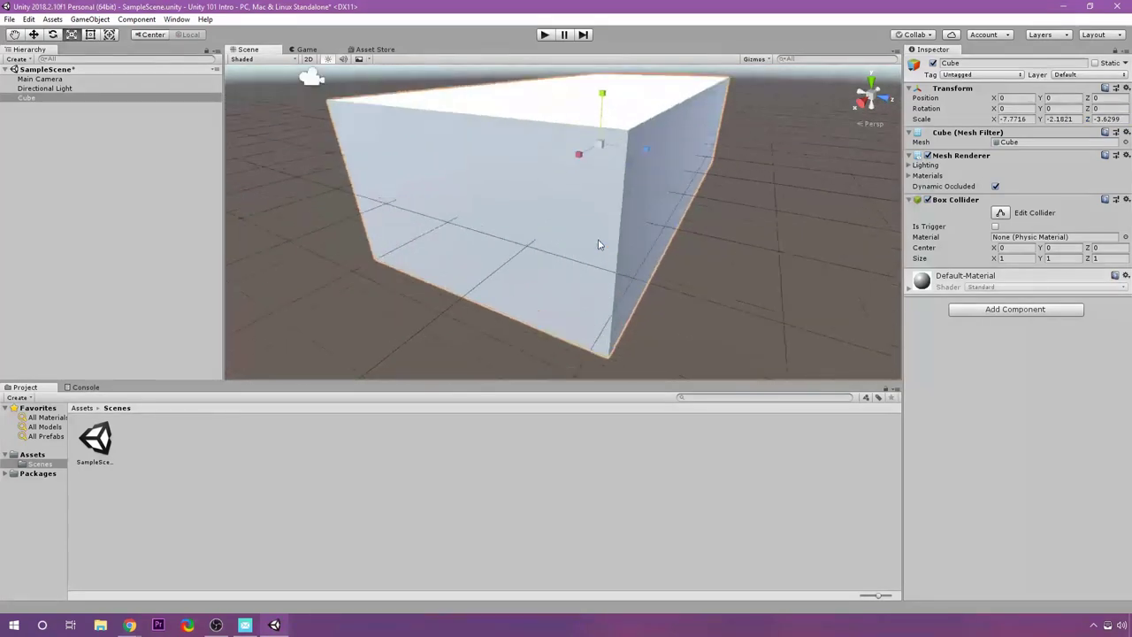
scroll(610, 237, "down", 4)
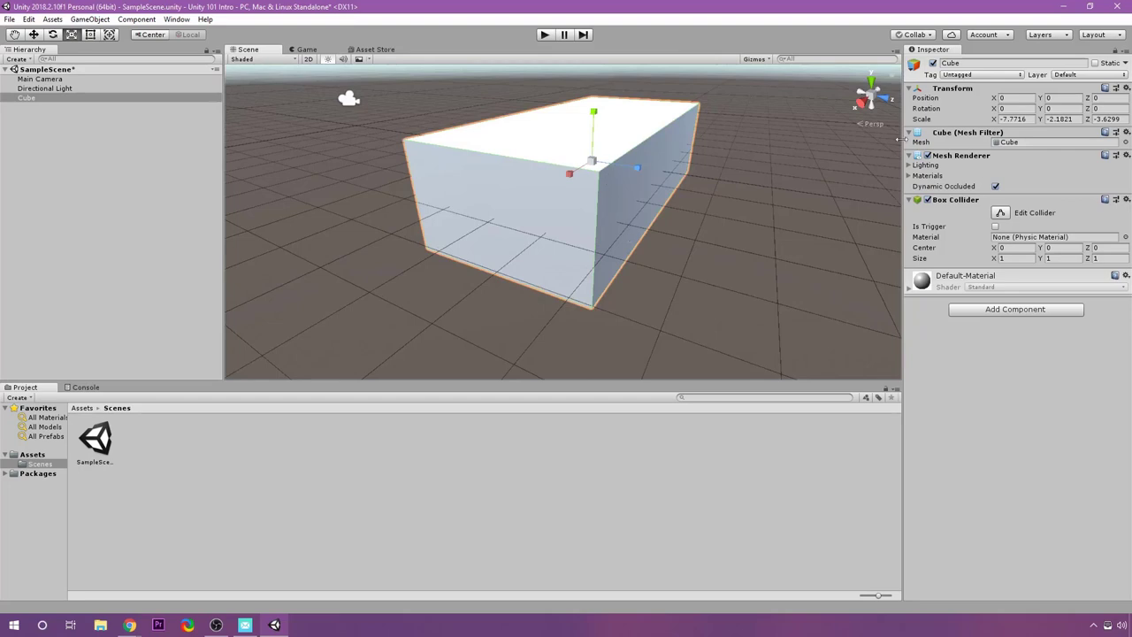
Set the cube's Scale X to 0 and deselect it
left_click(1013, 119)
type("0")
key("Return")
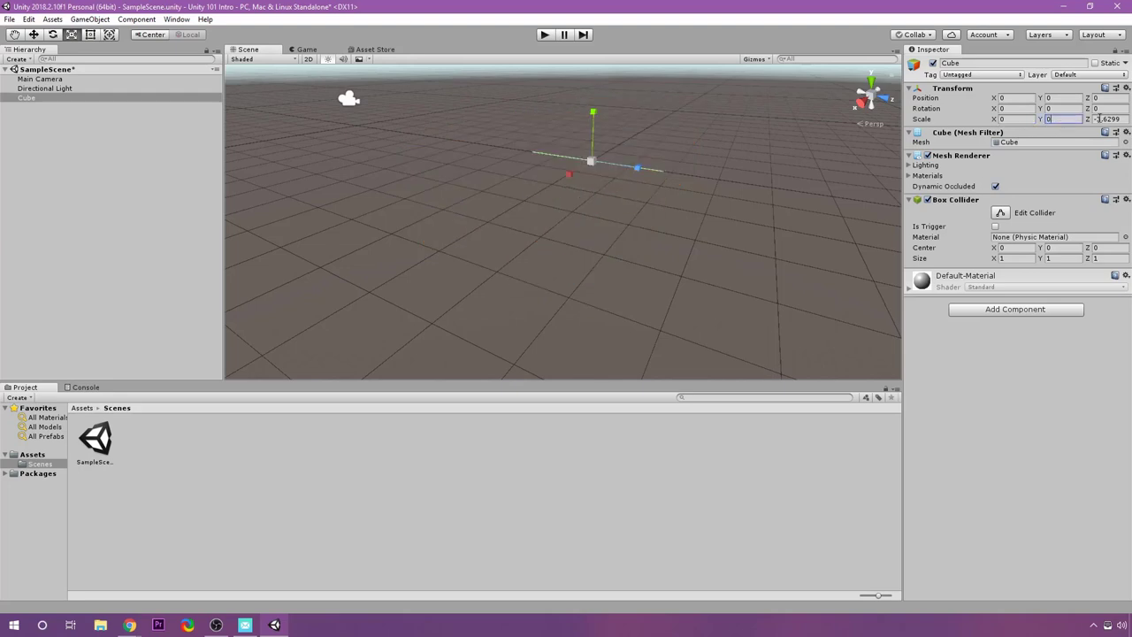
left_click(614, 204)
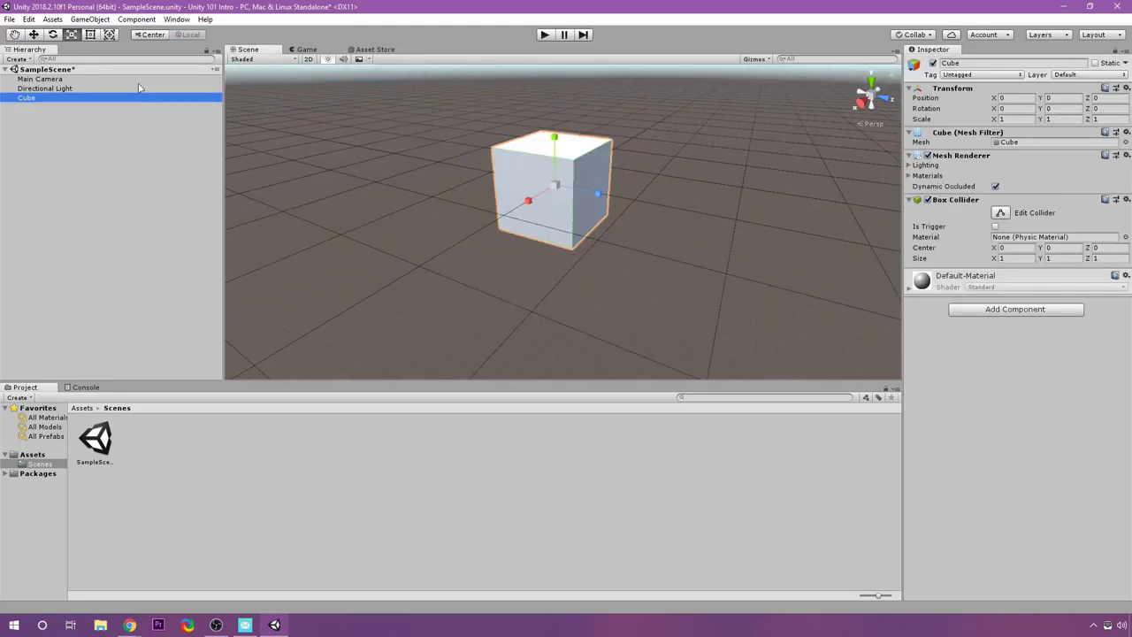
Try moving and stretching the cube along X and Z with the combined move, rotate and scale gizmo
left_click(110, 34)
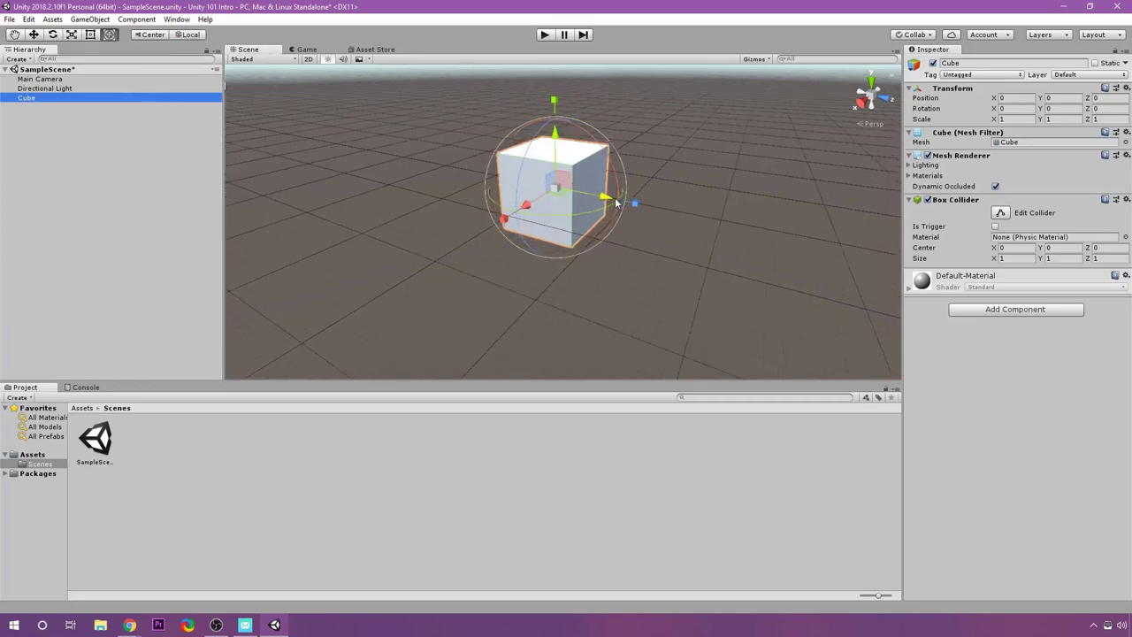
left_click_drag(627, 204, 449, 259)
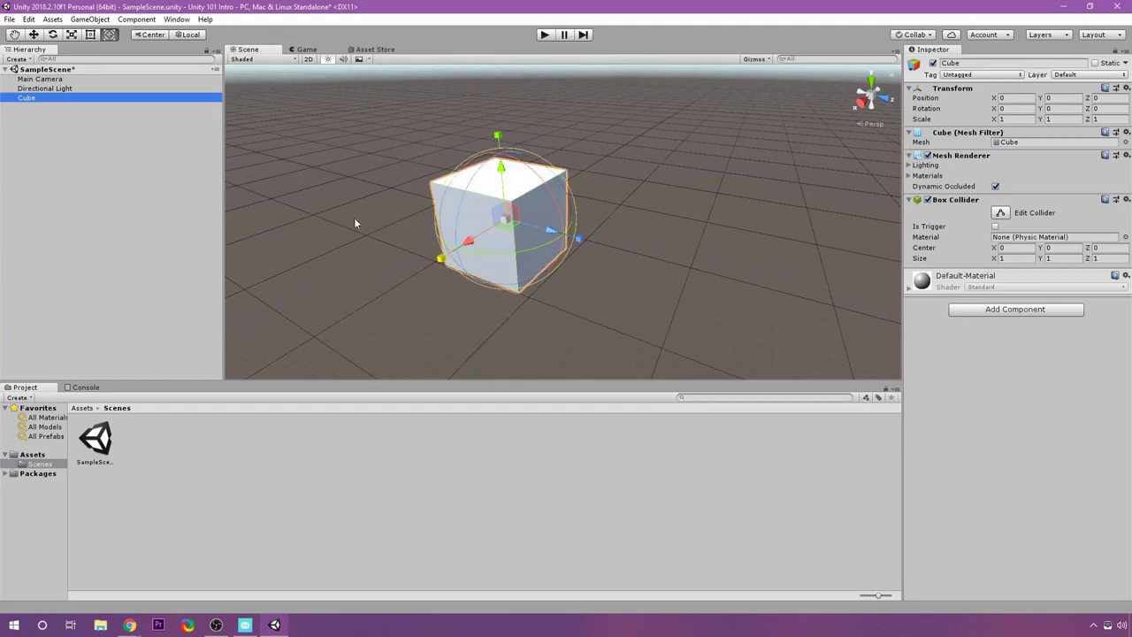
scroll(444, 262, "up", 1)
scroll(444, 262, "up", 1)
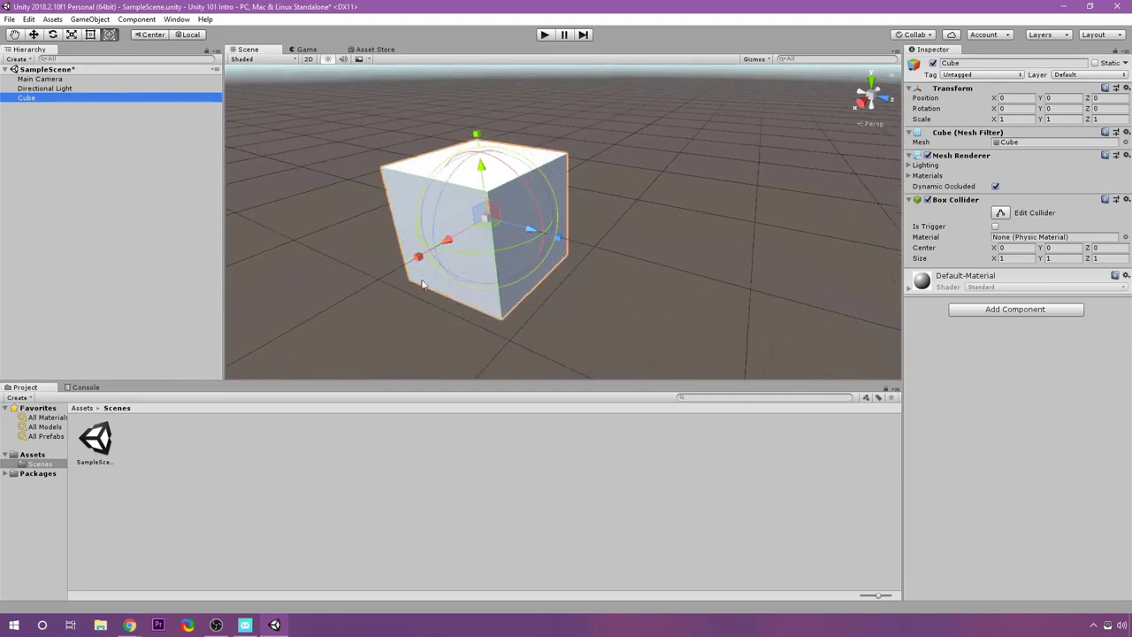
middle_click_drag(444, 262, 506, 241)
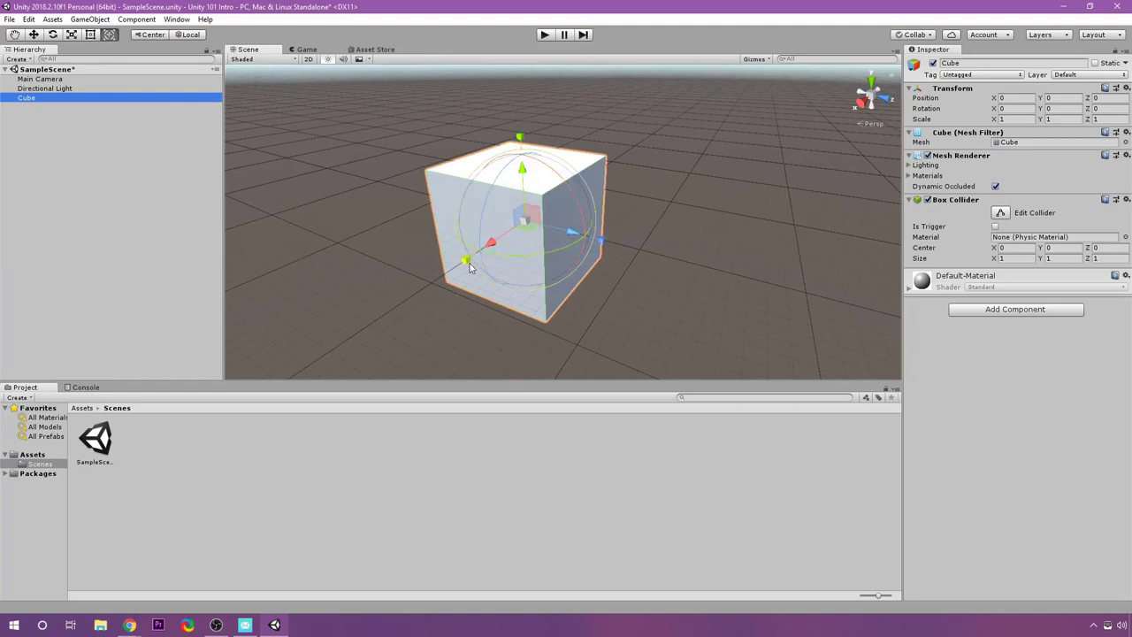
left_click_drag(466, 259, 407, 296)
left_click_drag(600, 241, 520, 188)
left_click_drag(632, 197, 739, 194)
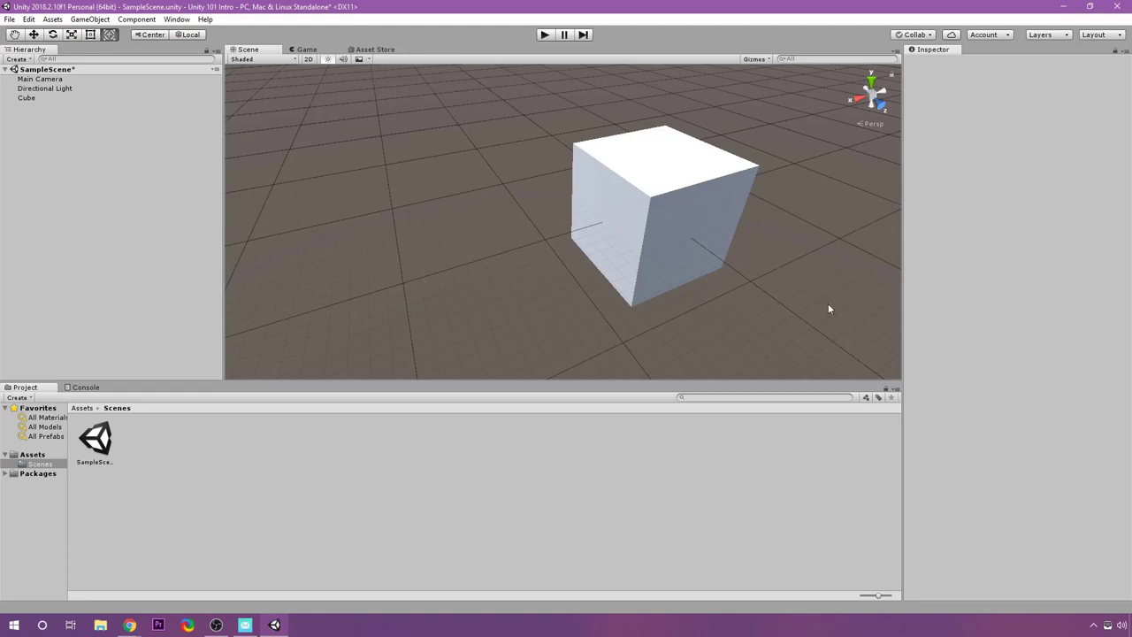
Select the Cube and drag it to the grid middle at 0.617, 0, -0.819
left_click(35, 97)
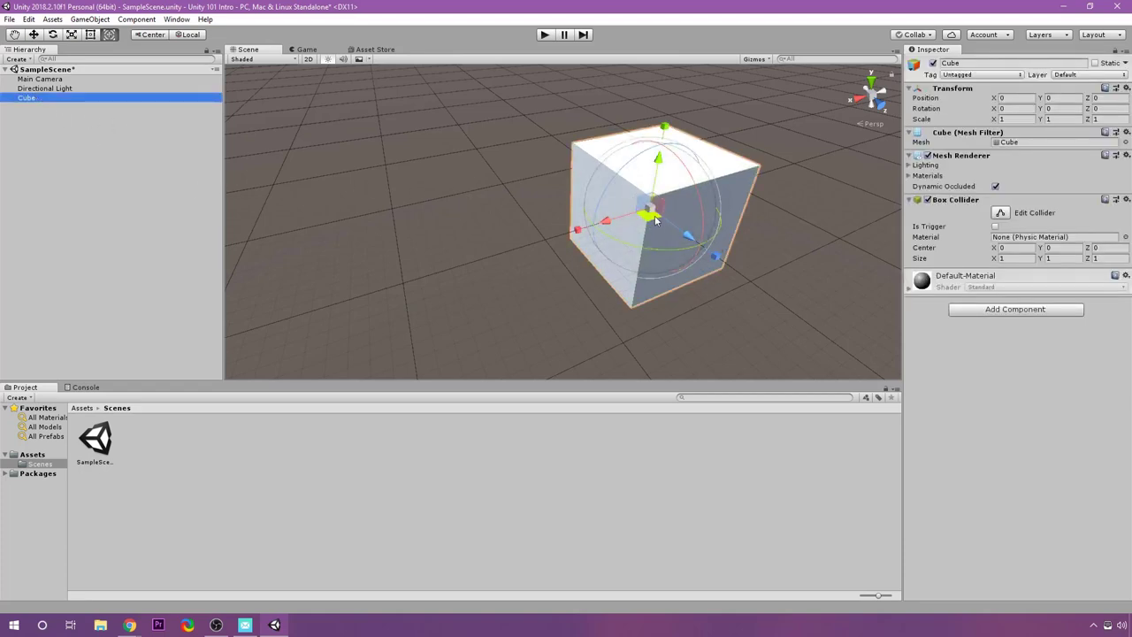
left_click_drag(648, 209, 546, 183)
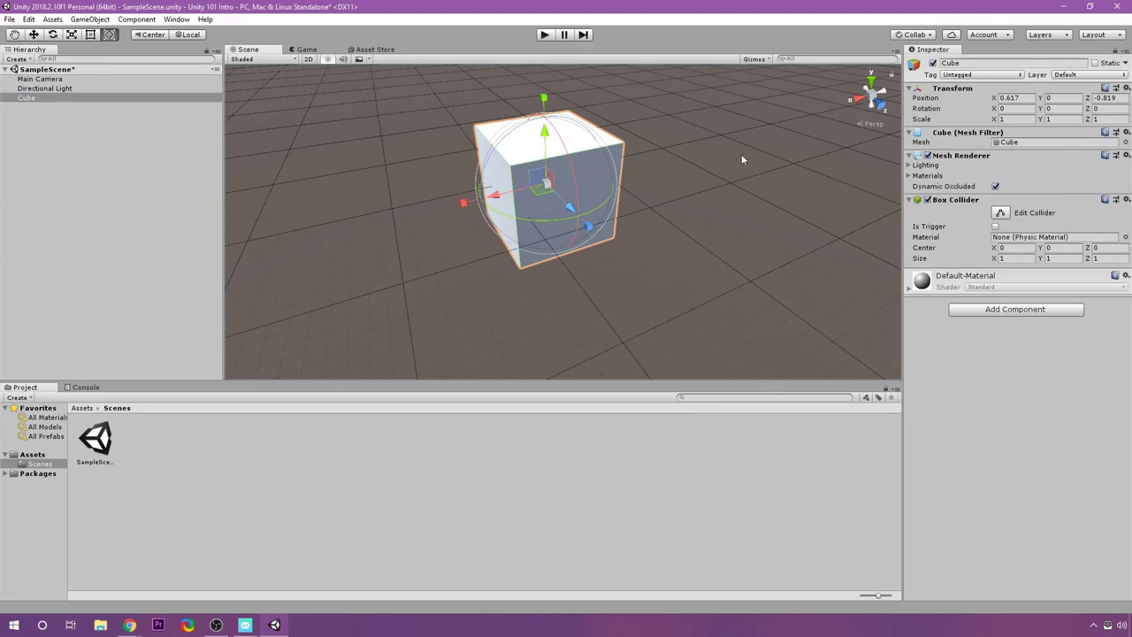
scroll(635, 245, "down", 5)
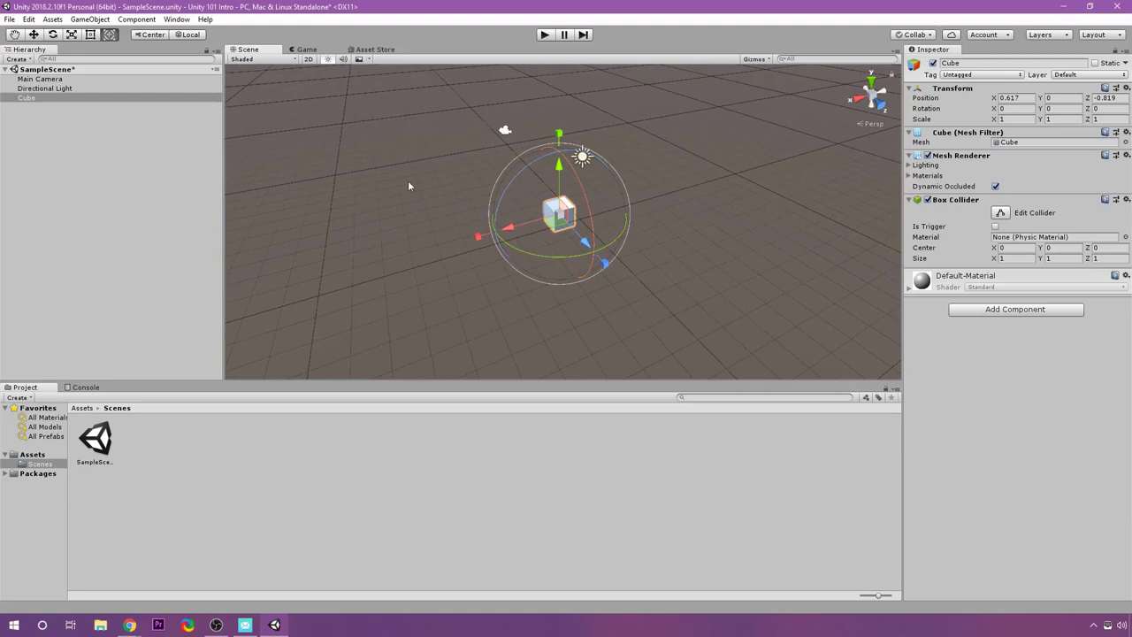
left_click_drag(463, 290, 539, 219, "alt")
Add a new cube, Cube (1), from the Hierarchy's 3D Object menu
left_click(46, 133)
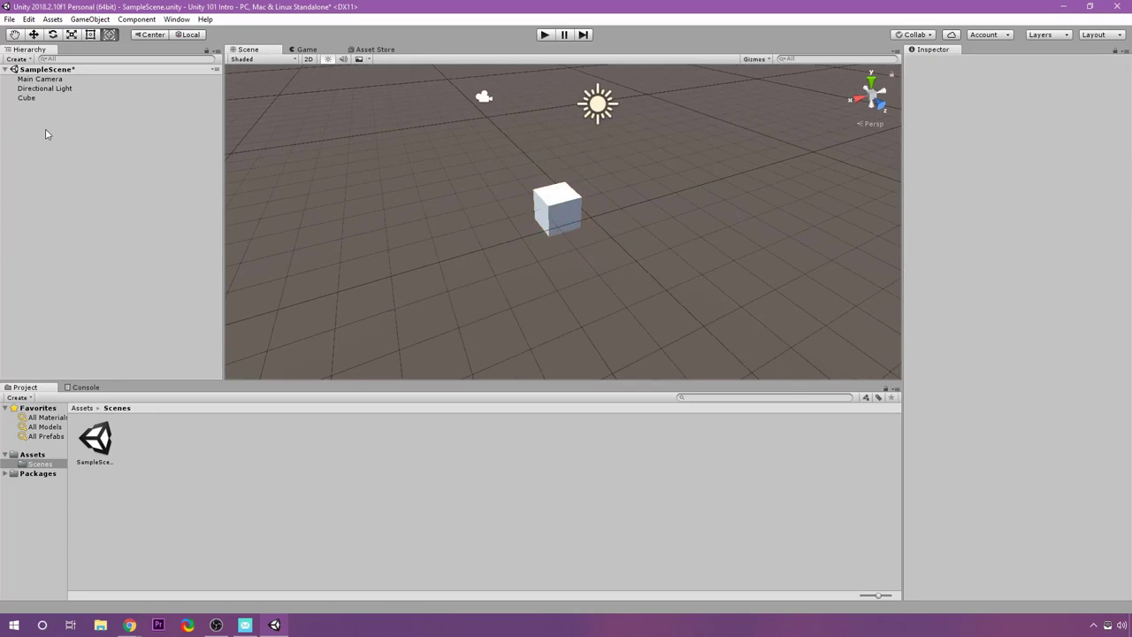
right_click(46, 133)
mouse_move(96, 242)
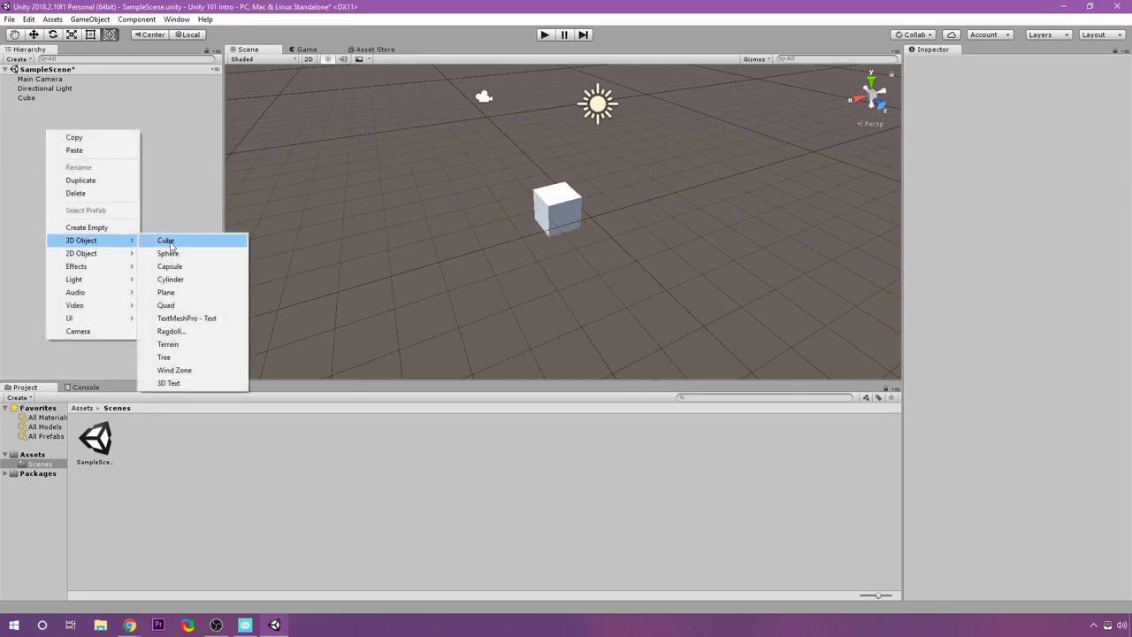
left_click(168, 242)
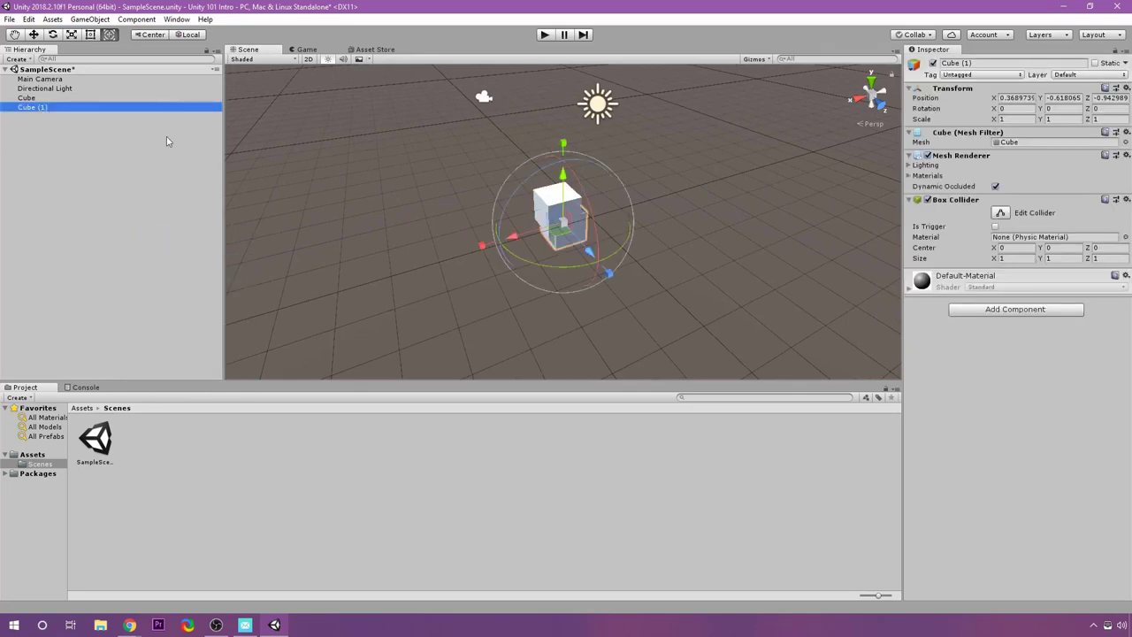
Scale Cube (1) to about 1.618 and place it just left of the first cube
left_click_drag(562, 245, 743, 204)
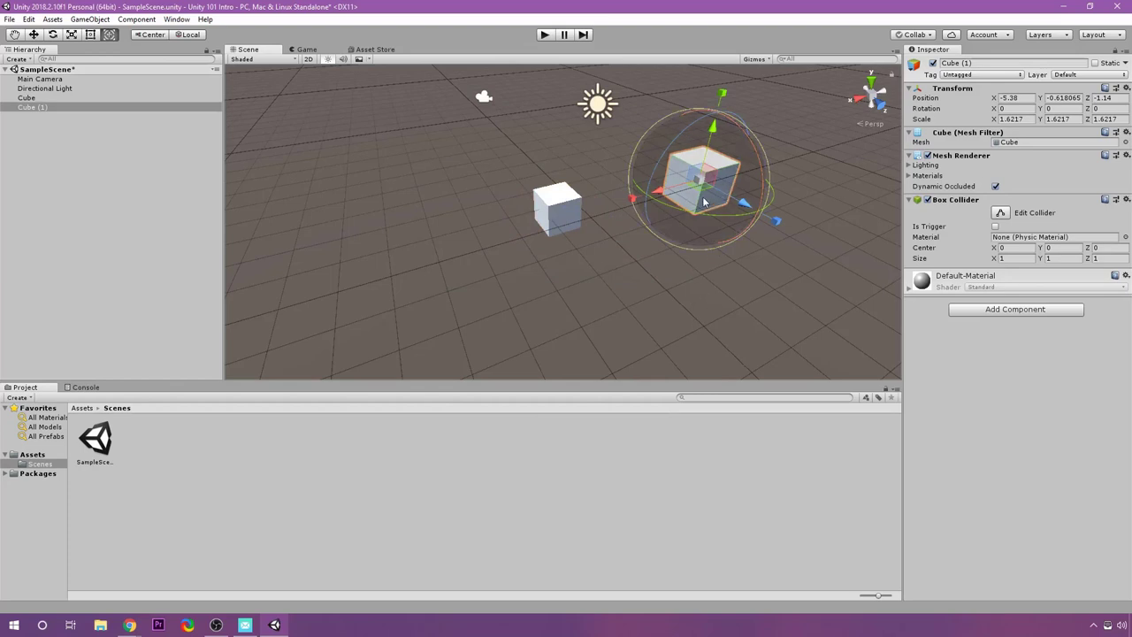
left_click_drag(699, 199, 730, 157)
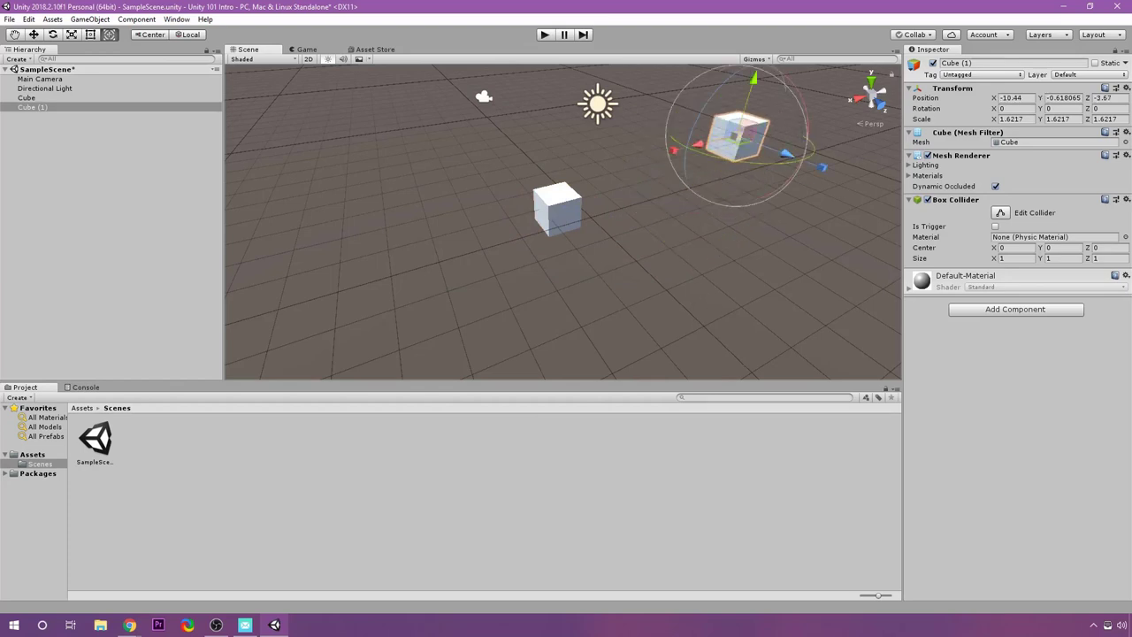
left_click(1015, 98)
left_click(1059, 97)
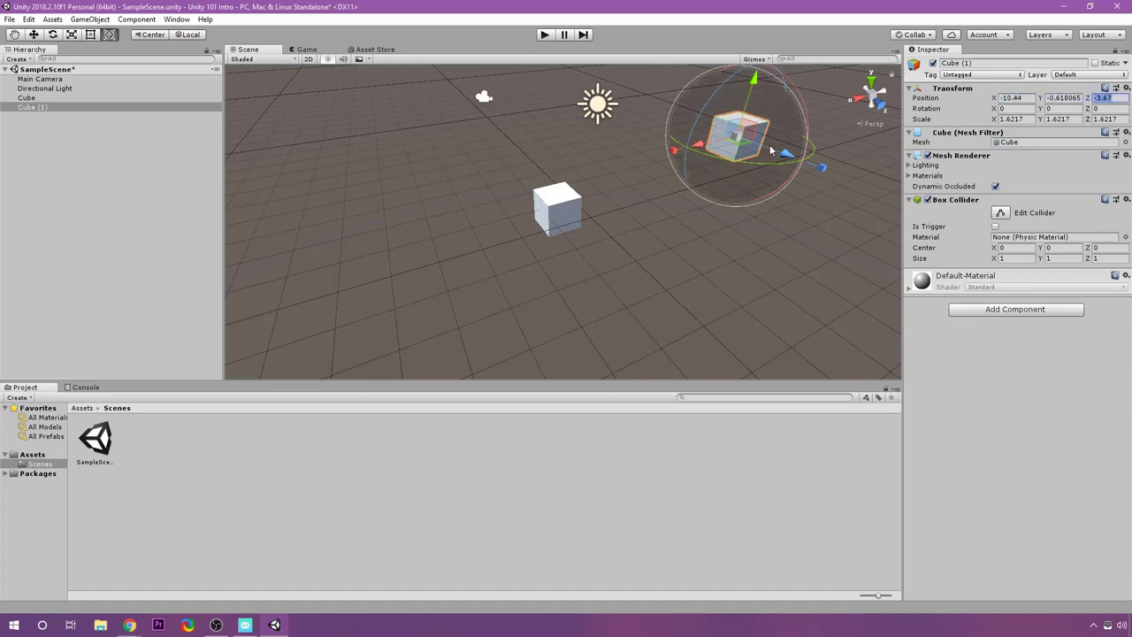
left_click_drag(734, 135, 477, 202)
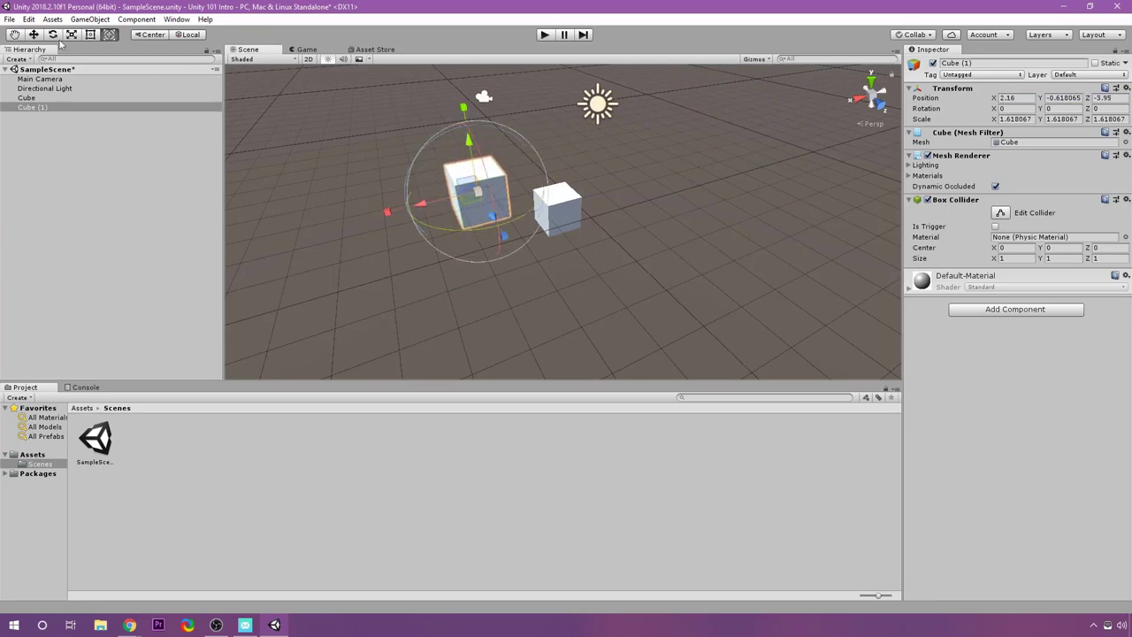
left_click(34, 35)
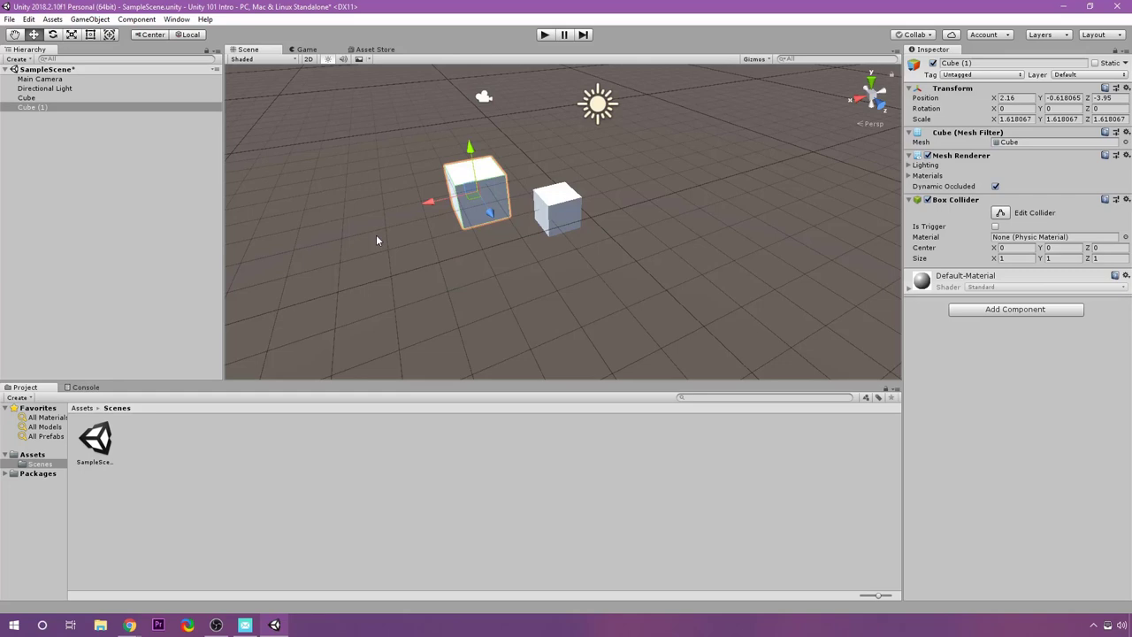
Nest Cube (1) under Cube in the Hierarchy
left_click(40, 107)
left_click_drag(40, 107, 31, 98)
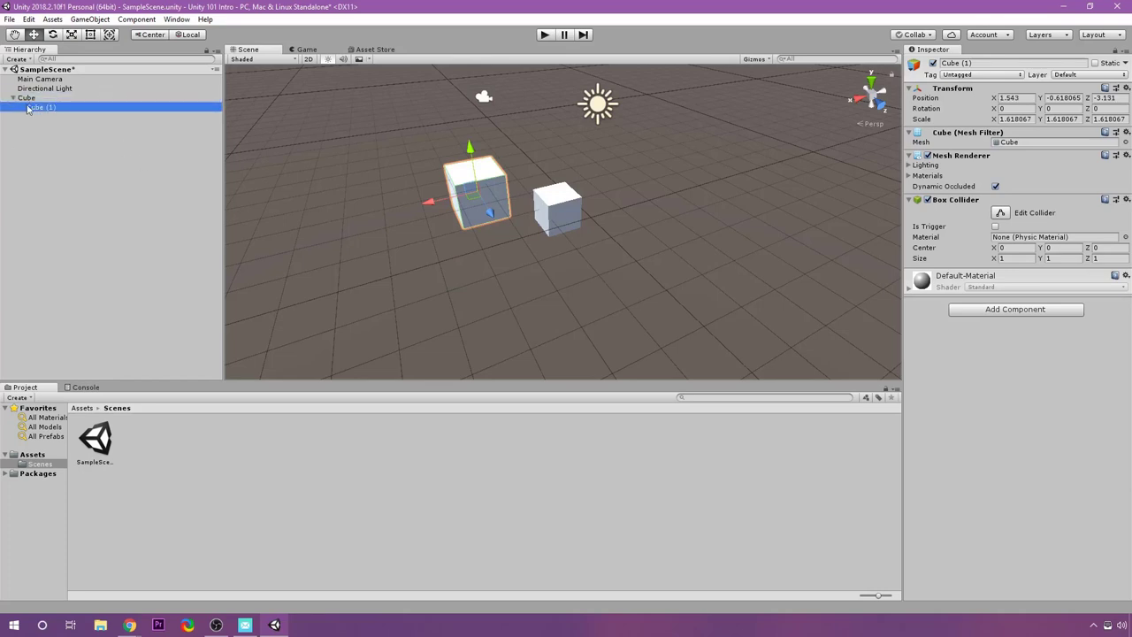
left_click(32, 98)
mouse_move(39, 107)
left_mouse_down()
mouse_move(30, 110)
mouse_move(31, 99)
left_mouse_up()
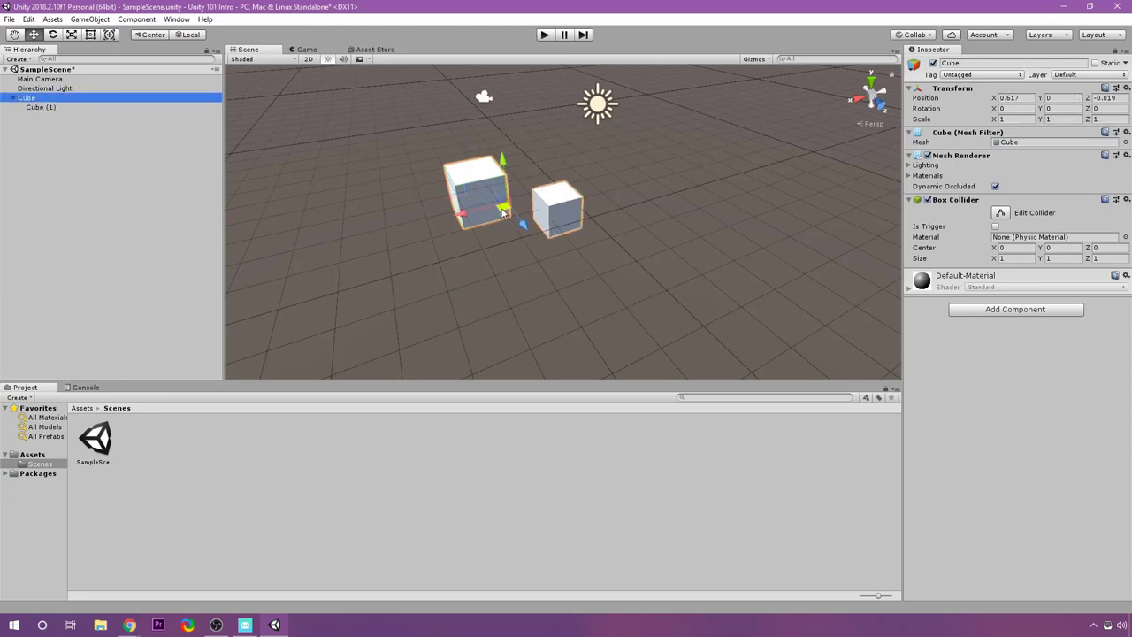
Move the parent Cube, flatten the pair into thin slabs, and rotate it about Y
left_click_drag(501, 210, 523, 205)
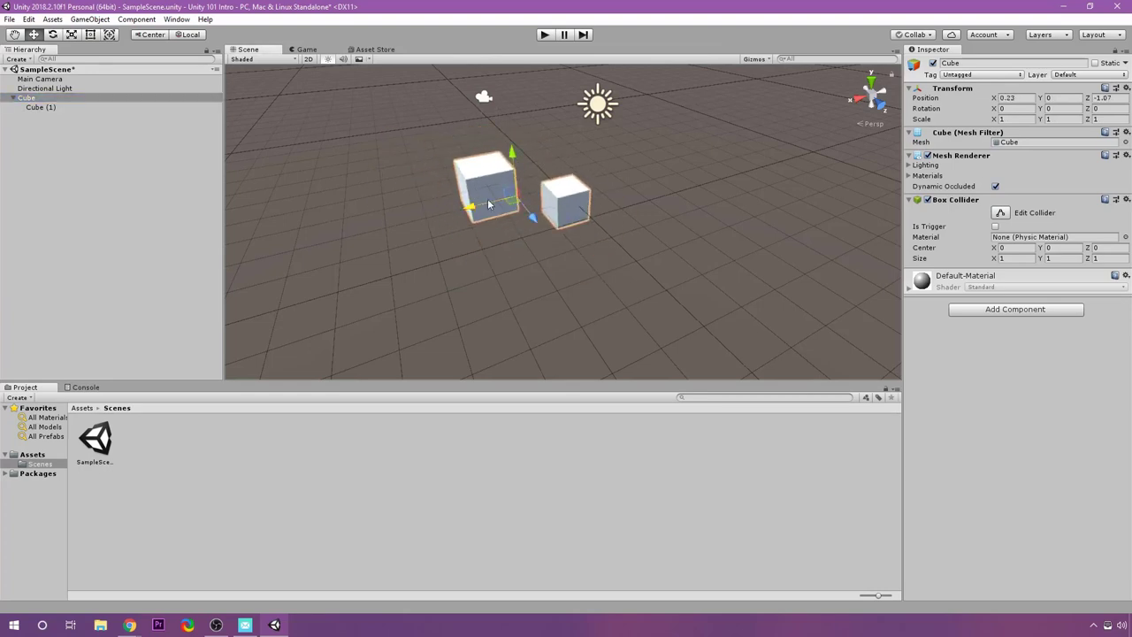
left_click(73, 34)
left_click_drag(530, 211, 421, 217)
left_click(50, 39)
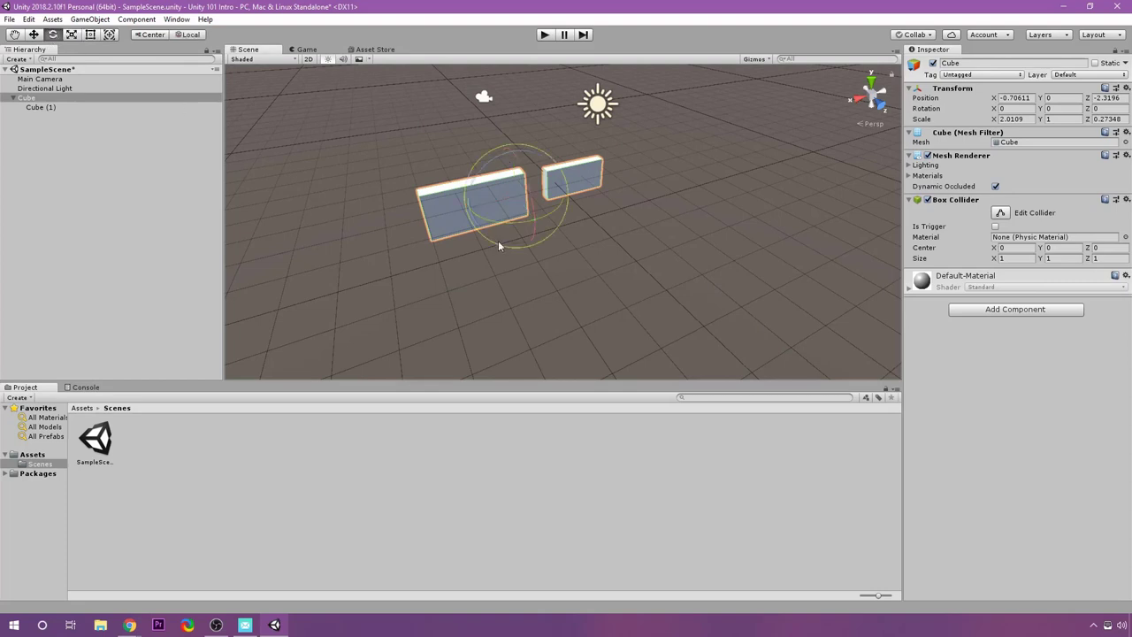
left_click_drag(498, 241, 318, 218)
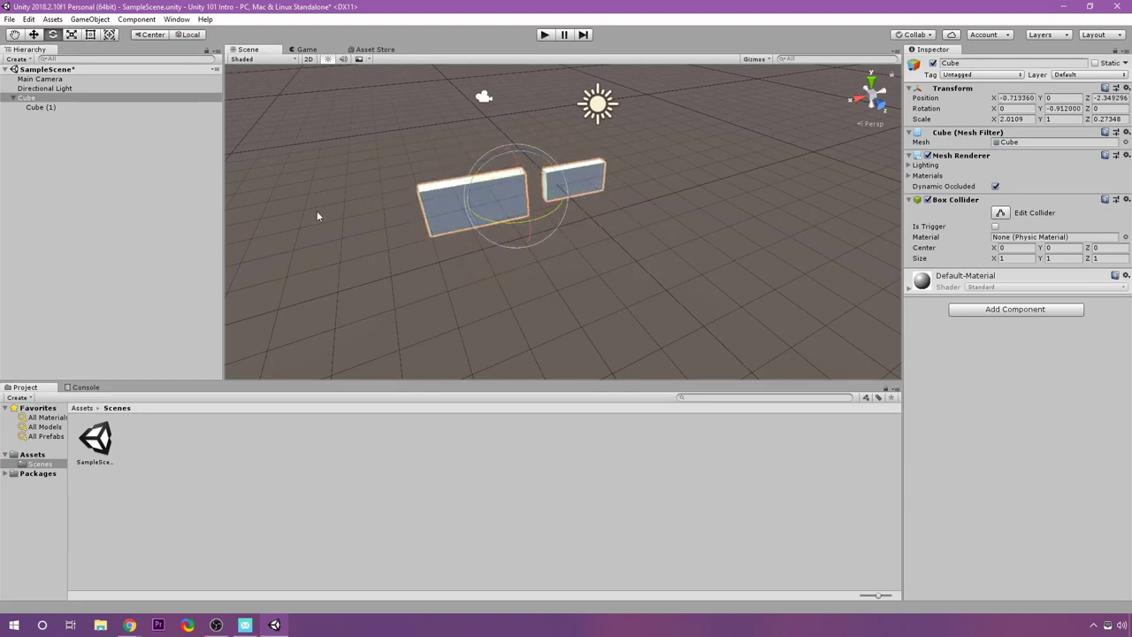
Select the parent Cube and set its position values to 0
left_click(23, 107)
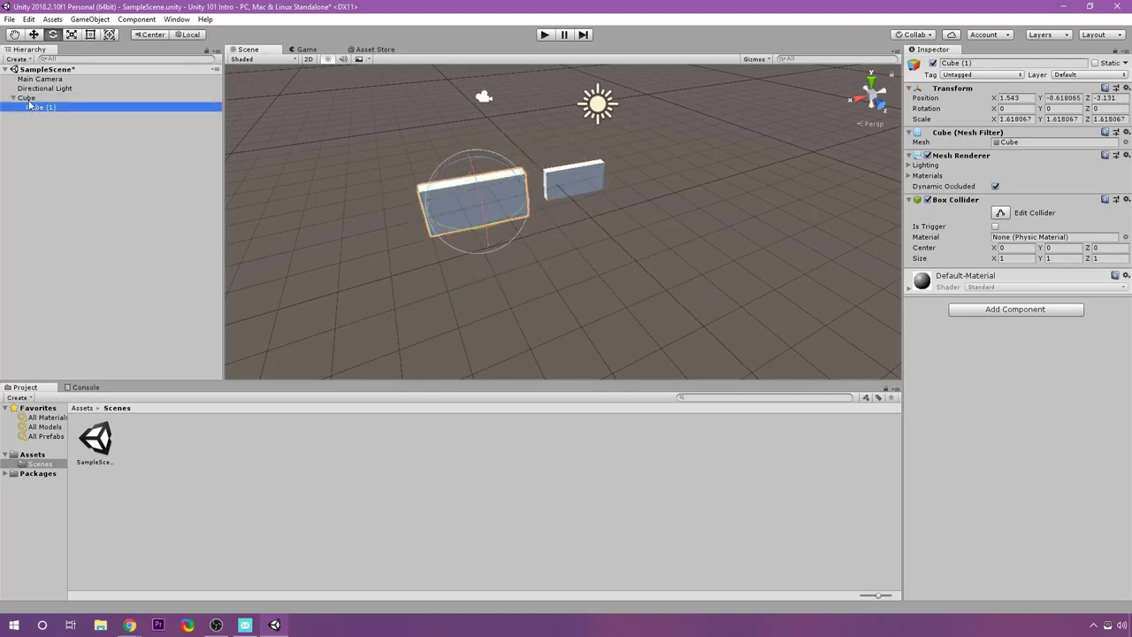
left_click(99, 148)
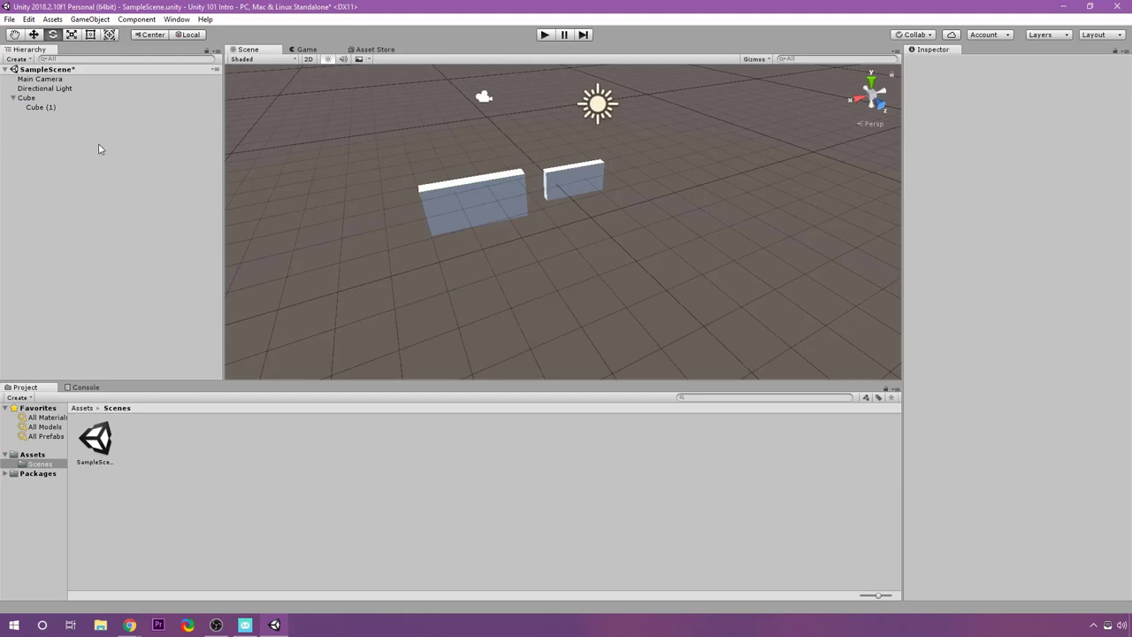
left_click(46, 107)
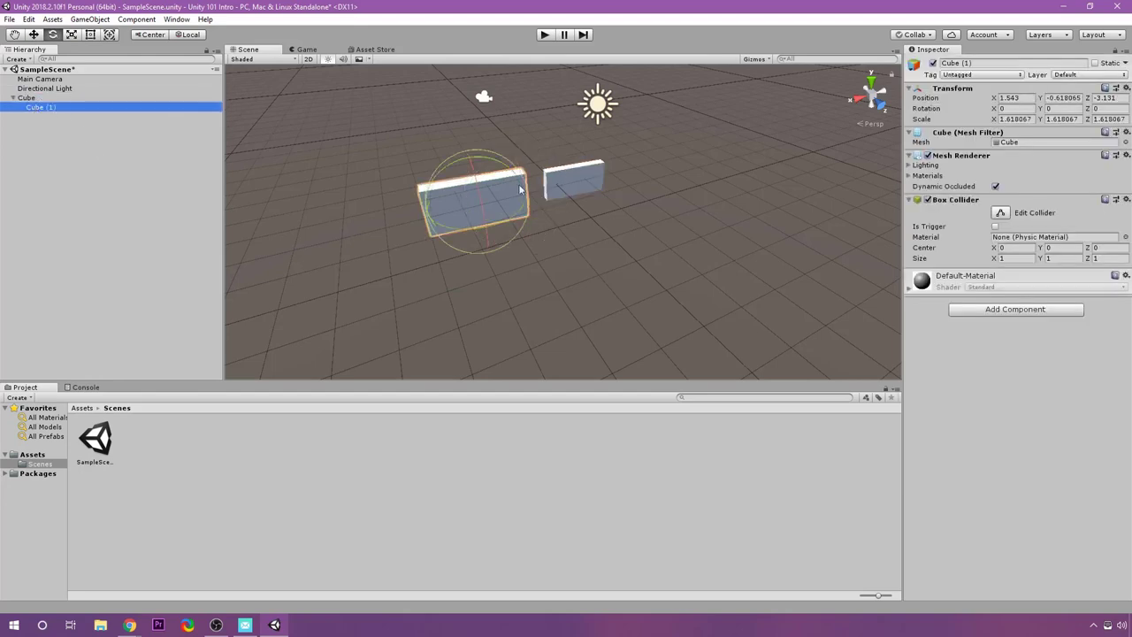
left_click(35, 97)
left_click(1017, 98)
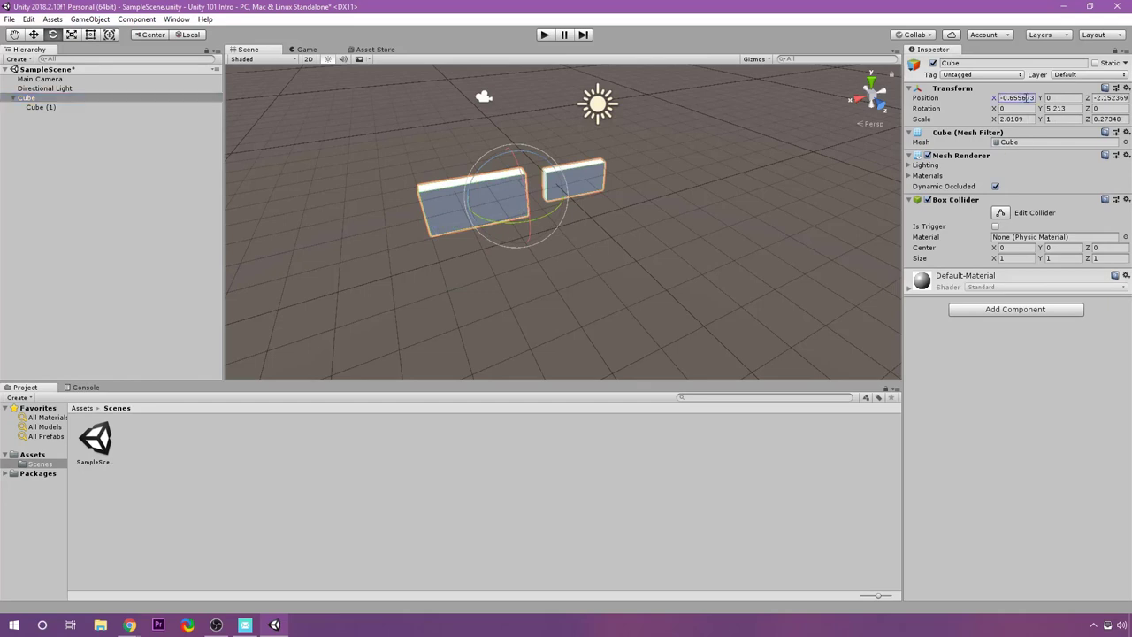
type("0")
key("Tab")
key("Tab")
type("0")
key("Tab")
Set Cube's rotation Y to 0 and its scale to 1
key("Tab")
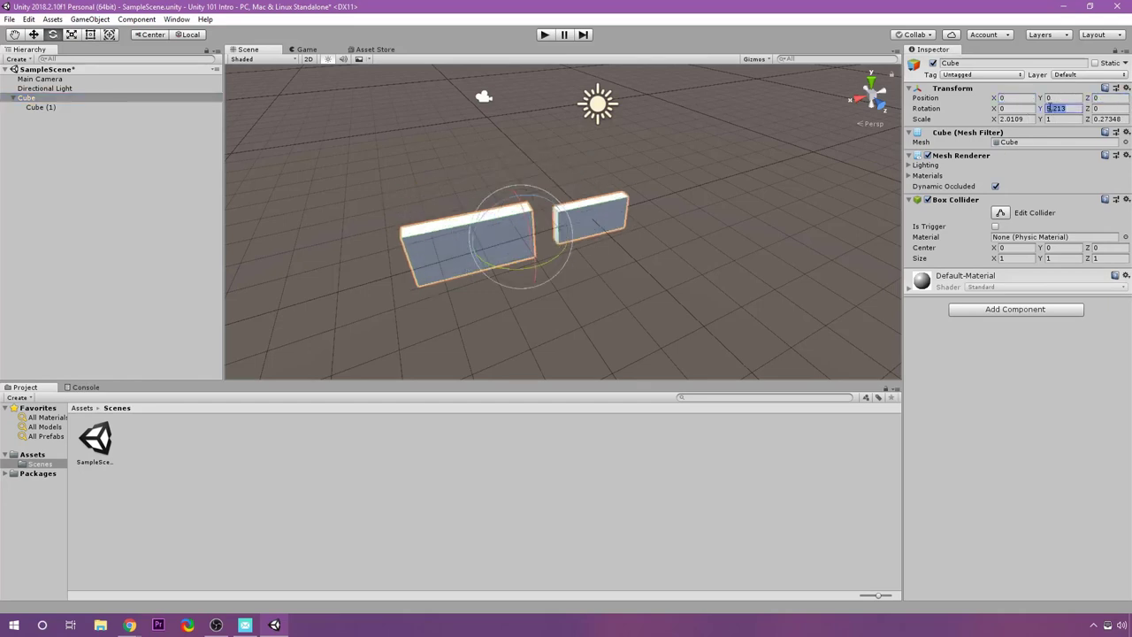
type("0")
key("Tab")
key("Tab")
type("1")
left_click(1113, 121)
type("1")
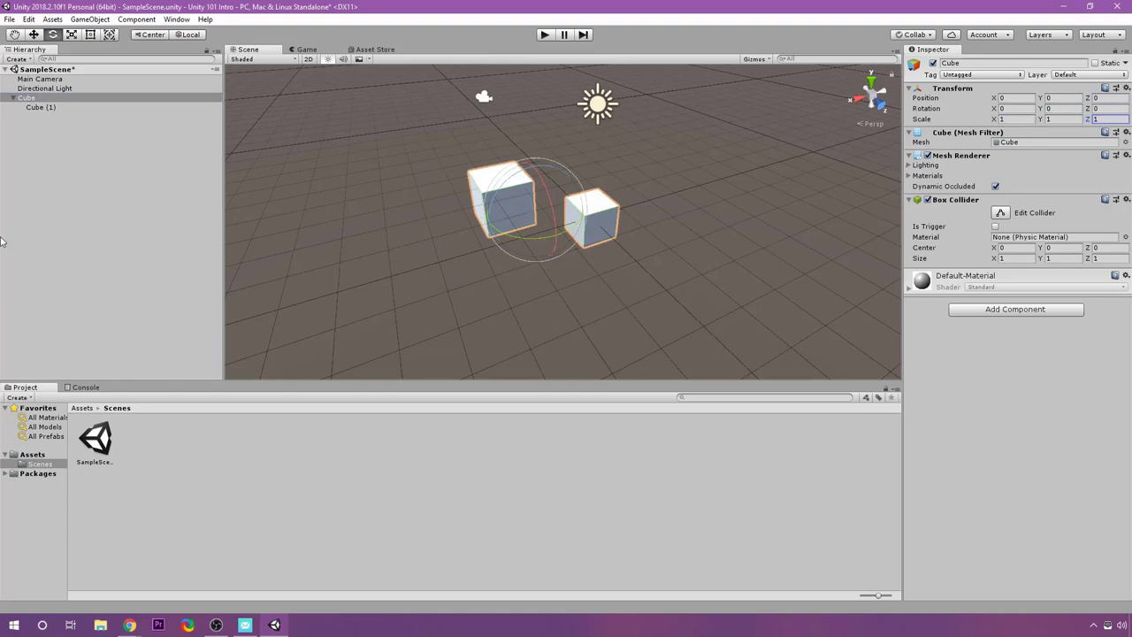
Select Cube (1) and set its position to 0, 0, 0
left_click(40, 110)
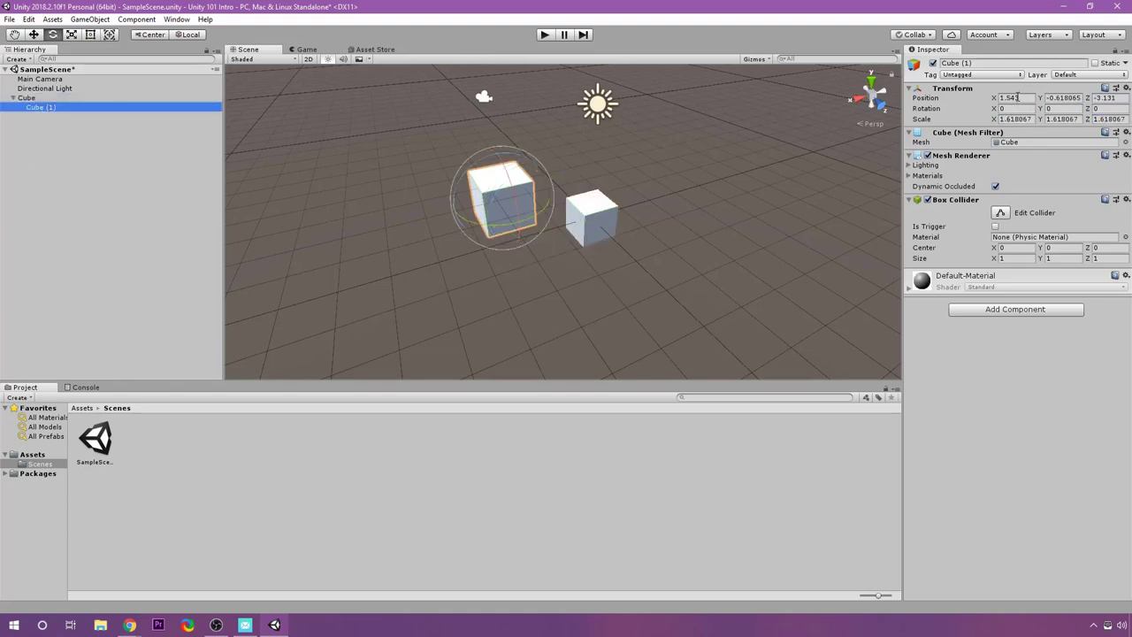
left_click(1018, 98)
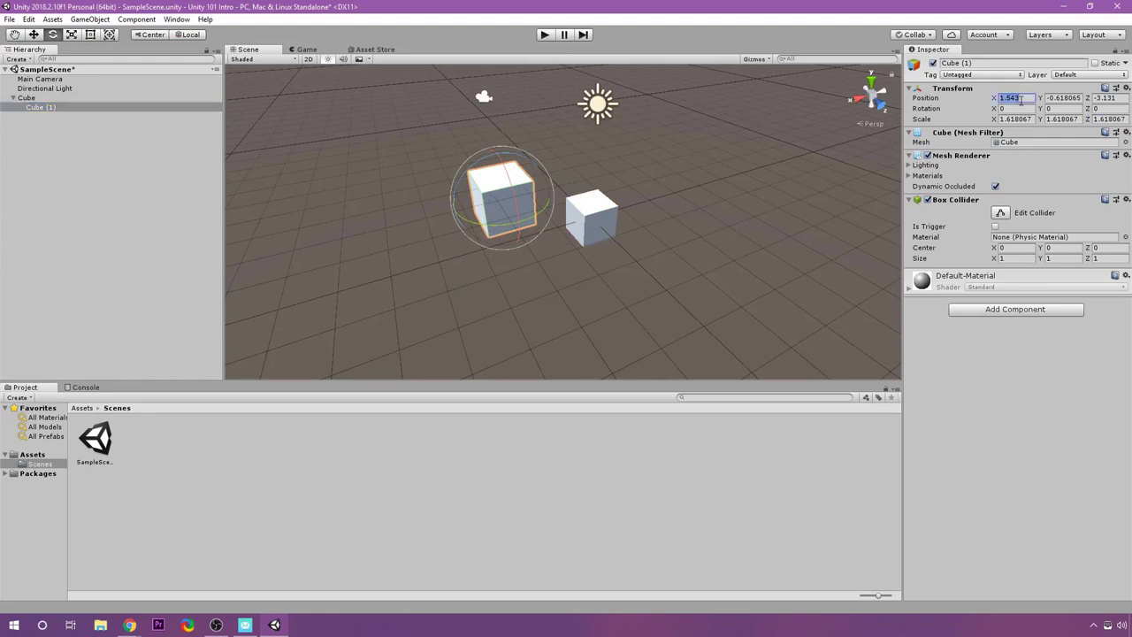
type("0")
key("Tab")
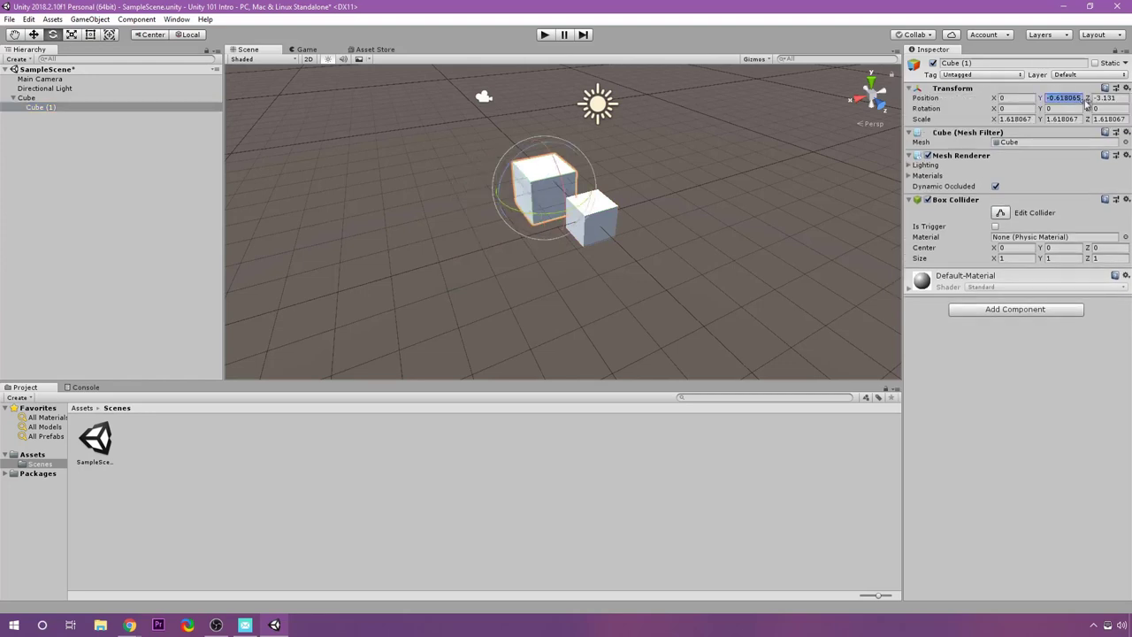
type("0")
key("Tab")
type("0")
Give Cube (1) scale 1, 1, 1 and deselect it
key("Tab")
key("Tab")
key("Tab")
key("Tab")
type("1")
key("Tab")
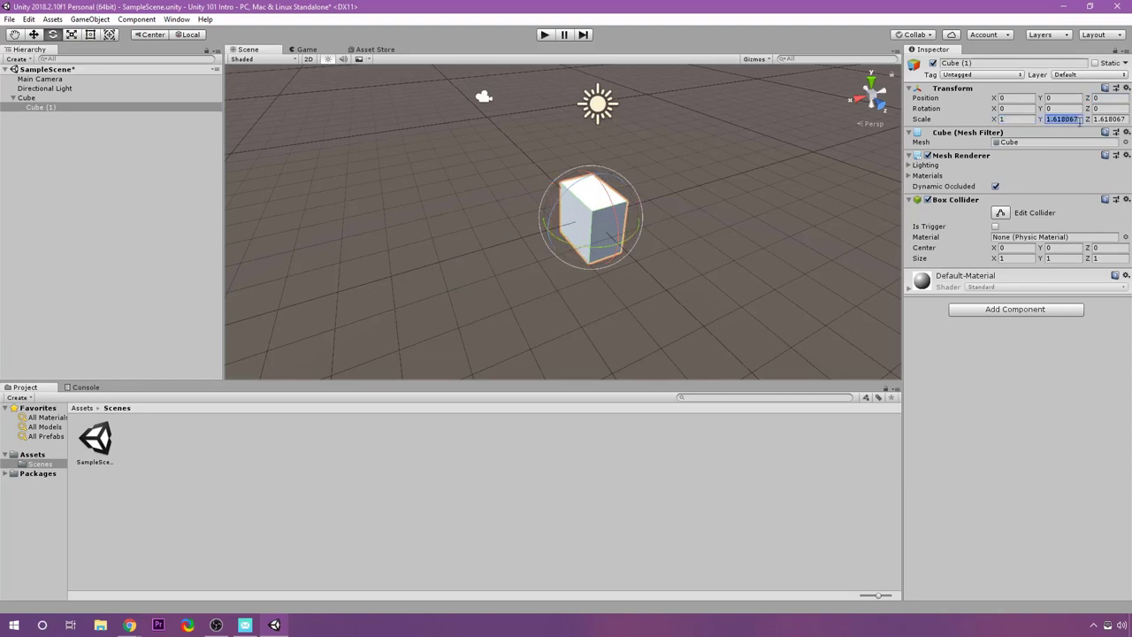
type("1")
key("Tab")
type("1")
key("Return")
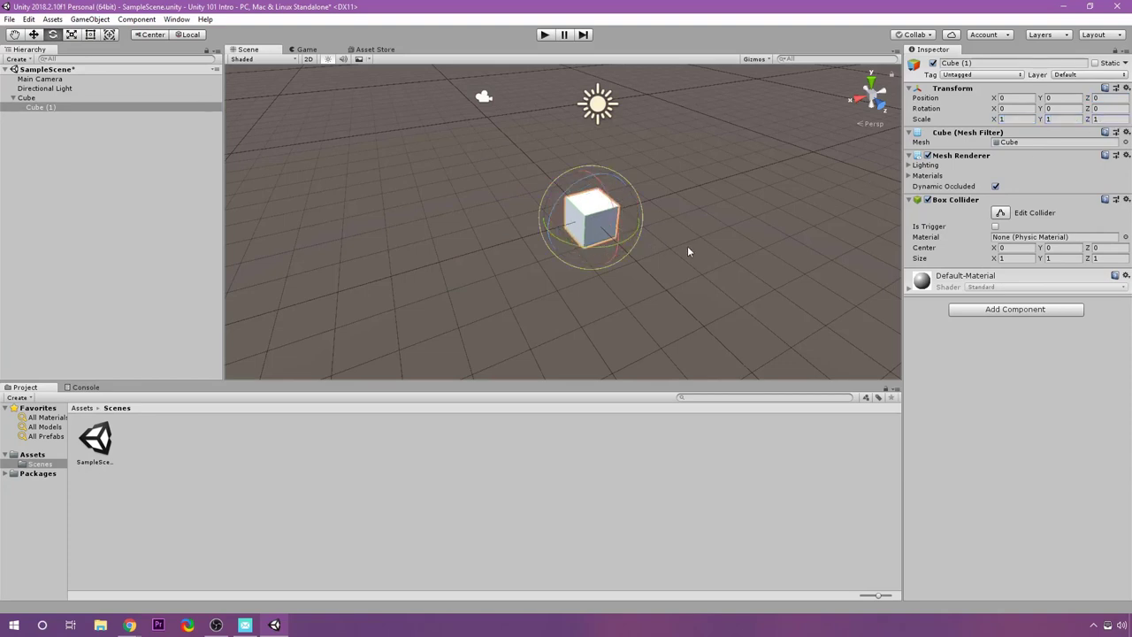
left_click(688, 245)
left_click_drag(687, 245, 602, 252, "alt")
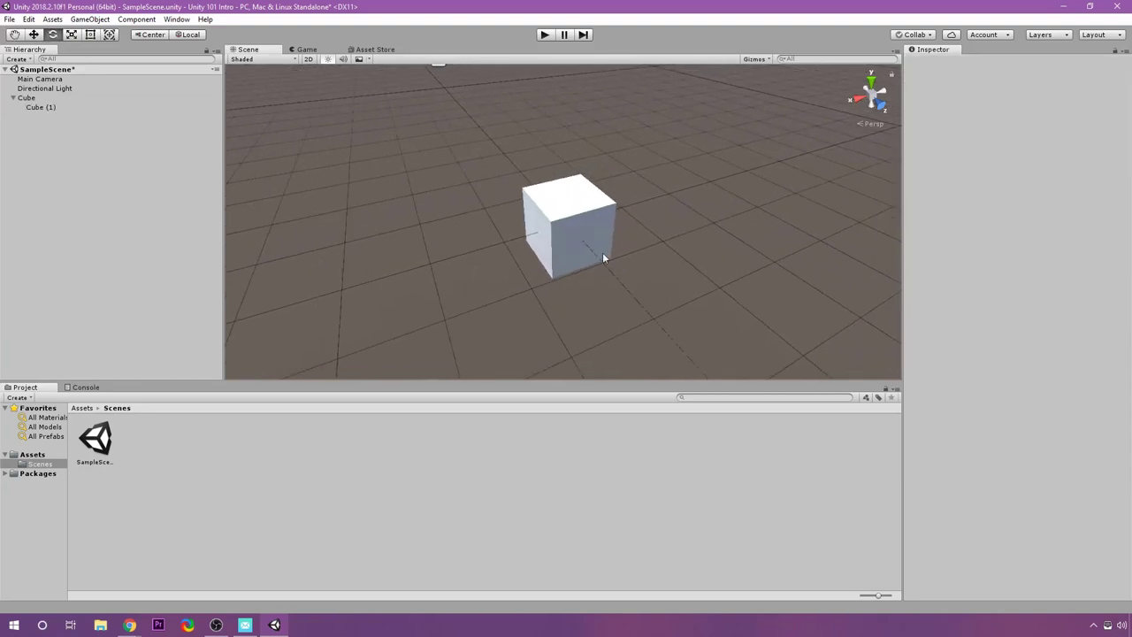
Move the cube pair further back, then slide Cube (1) out beside the parent
left_click(35, 98)
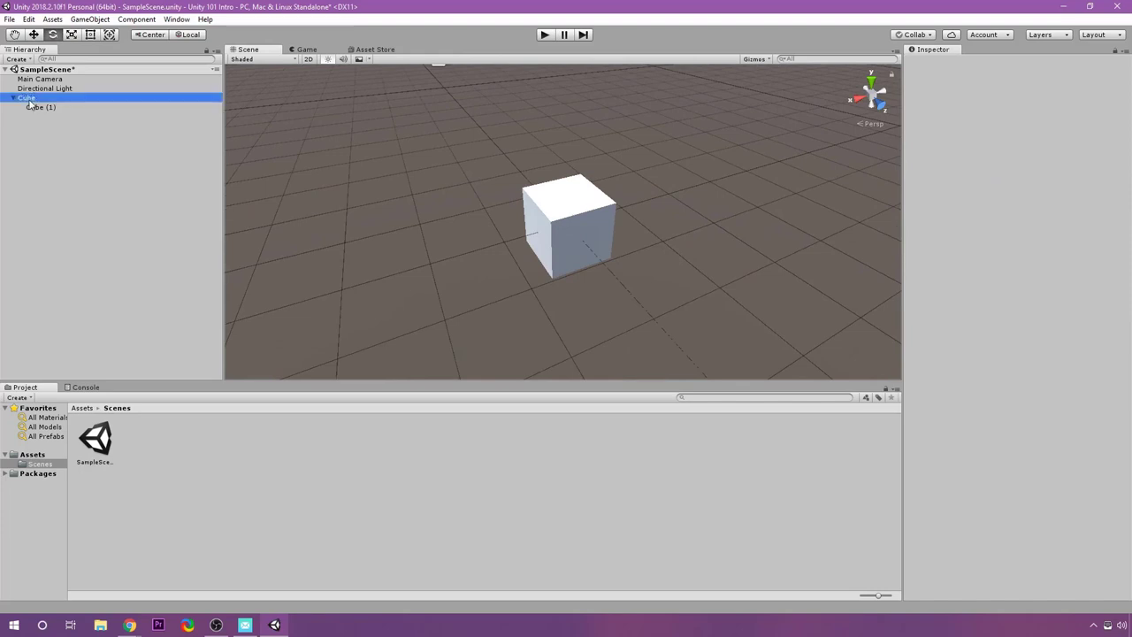
left_click(34, 34)
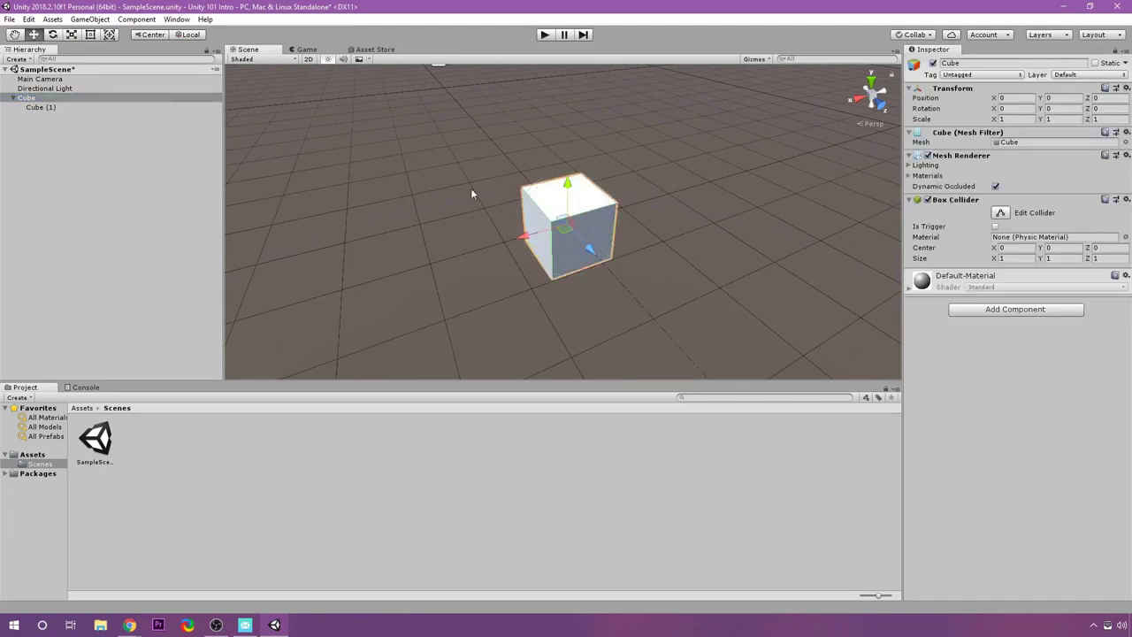
left_click_drag(571, 233, 593, 165)
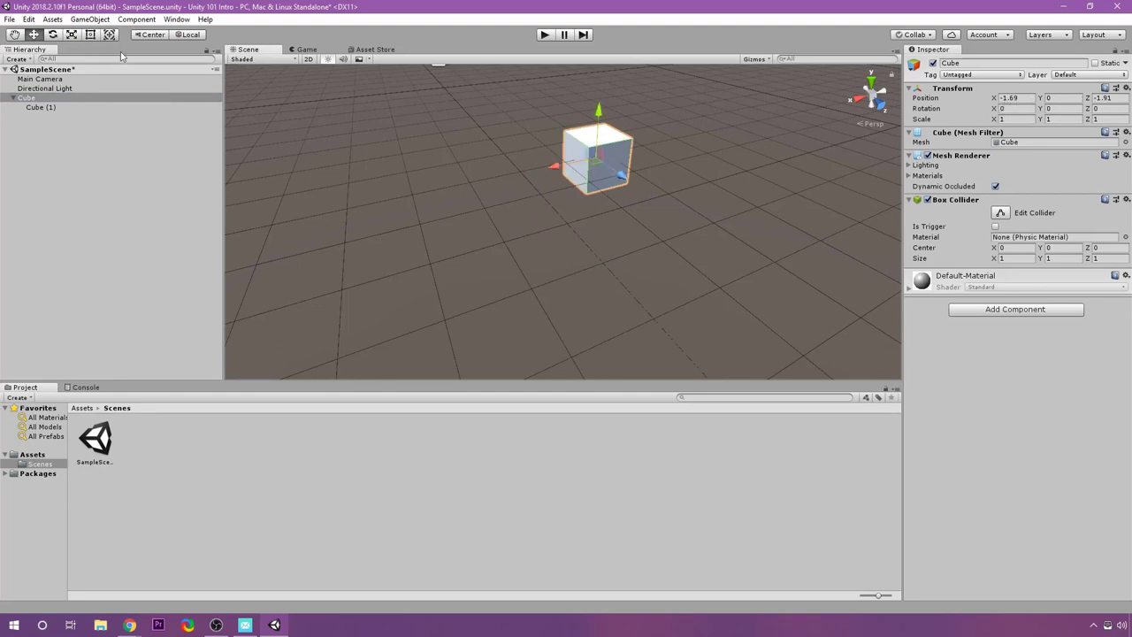
left_click(44, 107)
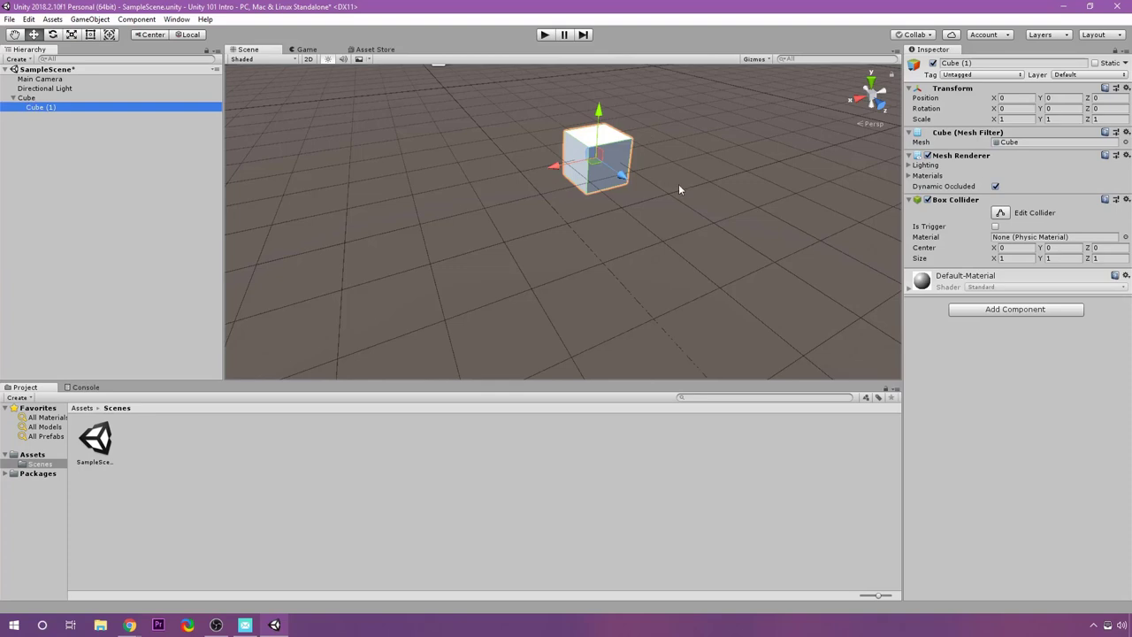
left_click(1013, 98)
left_click(1107, 99)
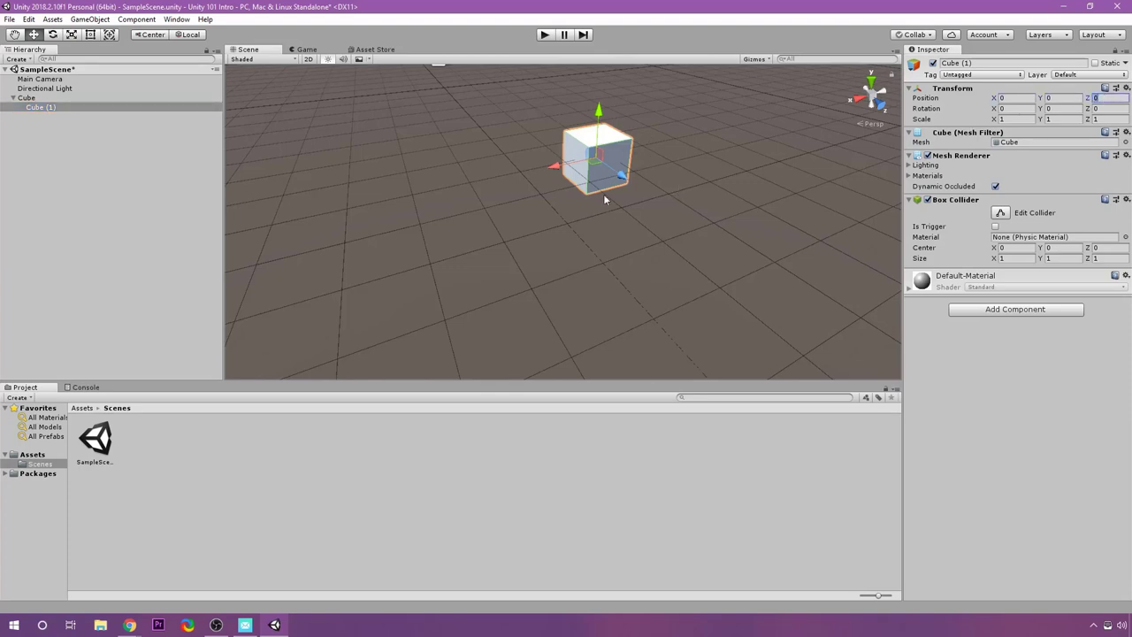
left_click_drag(594, 166, 462, 187)
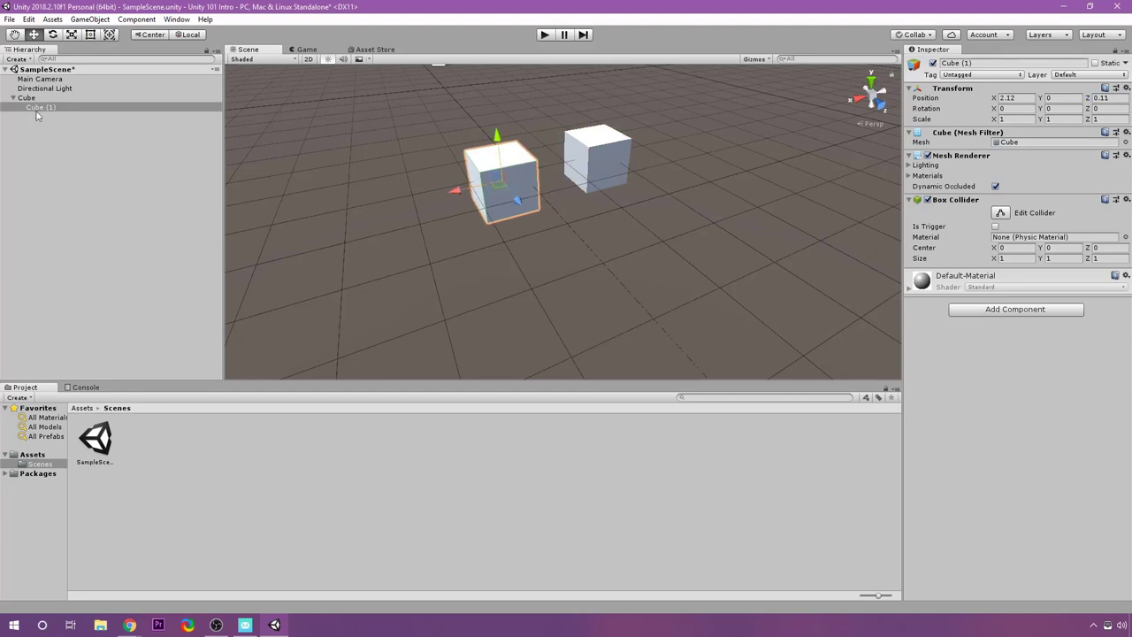
Move the pair across the floor and turn the parent Cube to Y -29.378
left_click(28, 97)
left_click_drag(549, 175, 519, 158)
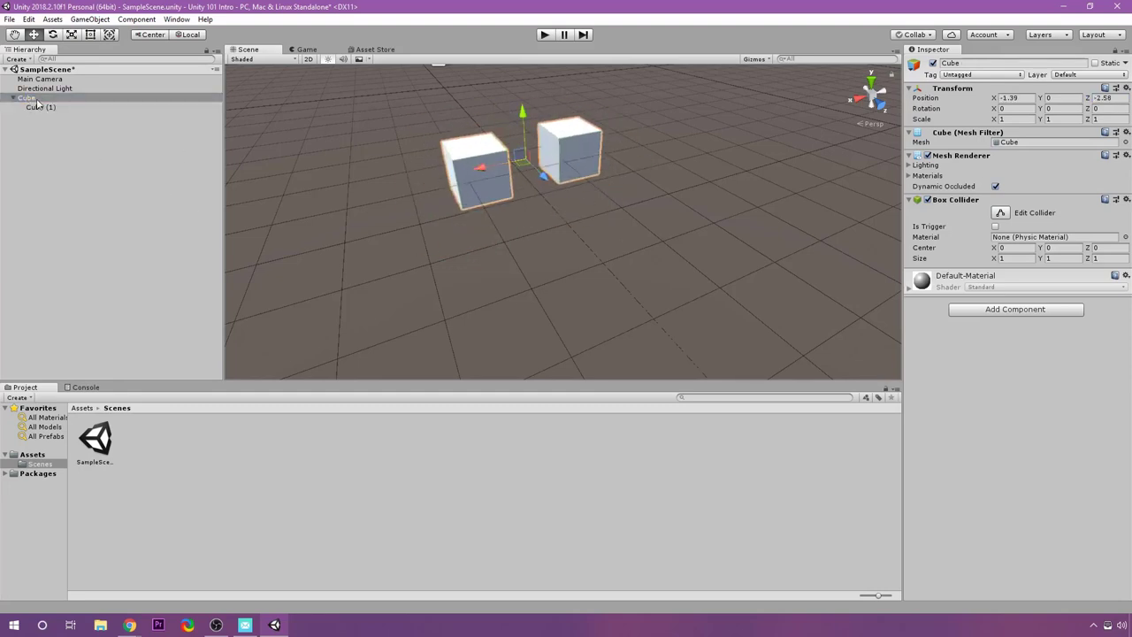
left_click(526, 111)
left_click(570, 135)
left_click(52, 35)
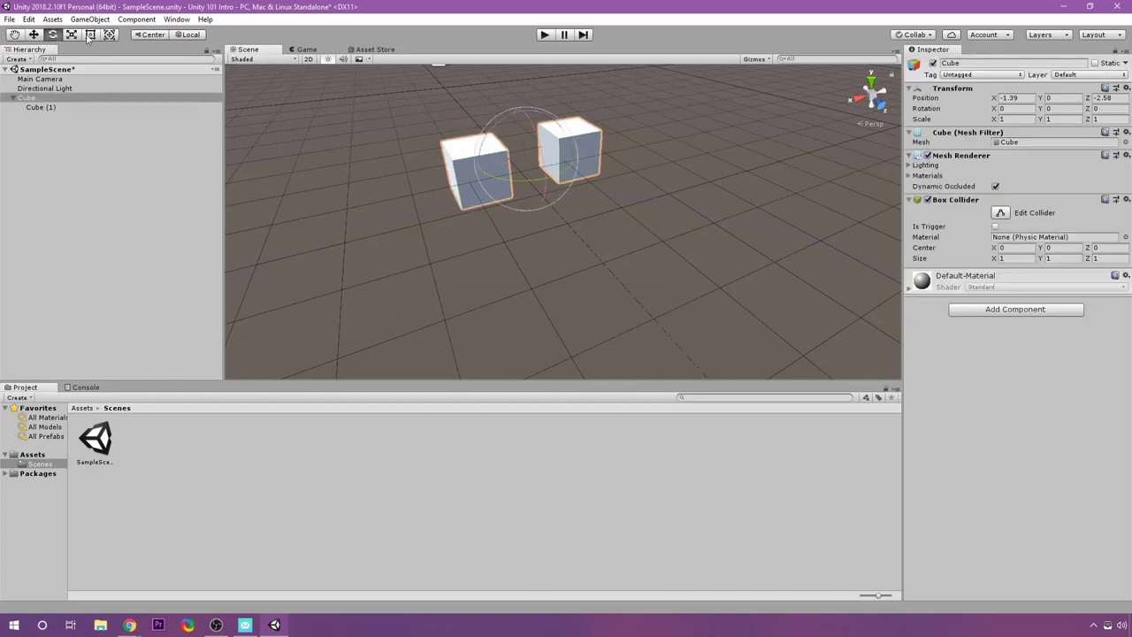
left_click_drag(531, 180, 482, 189)
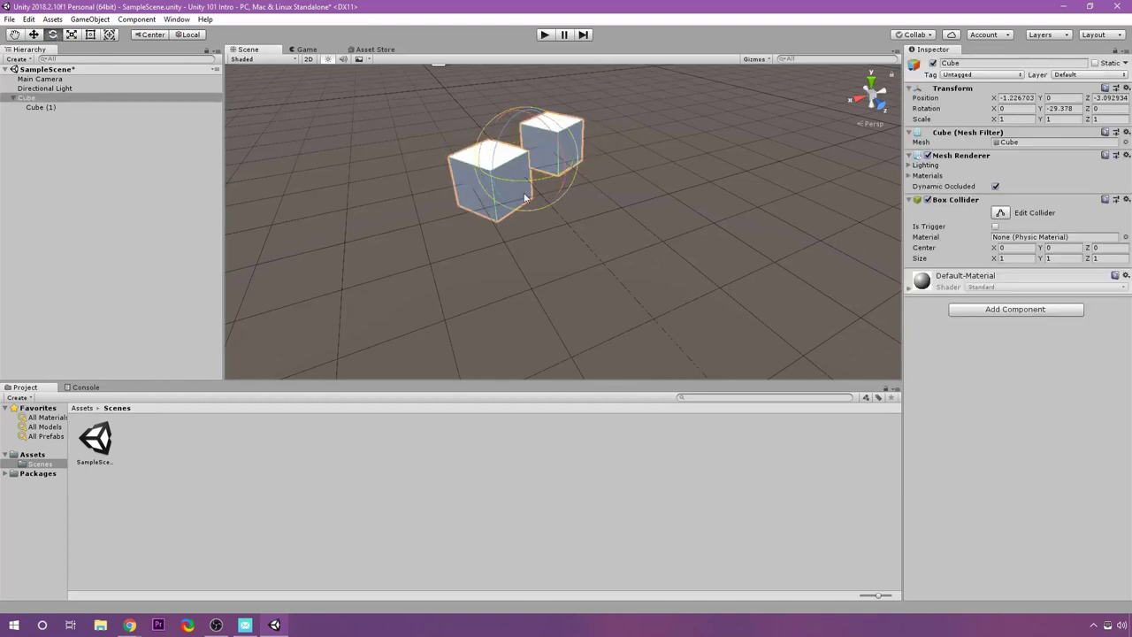
Select Cube (1) and frame it in the Scene view
left_click(44, 107)
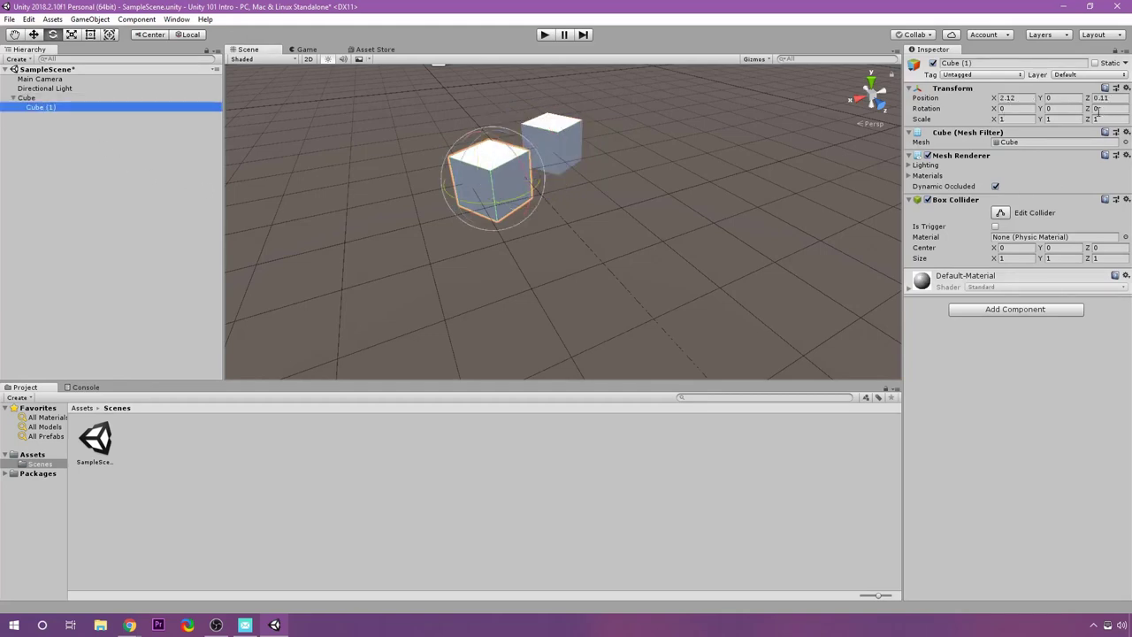
left_click(72, 33)
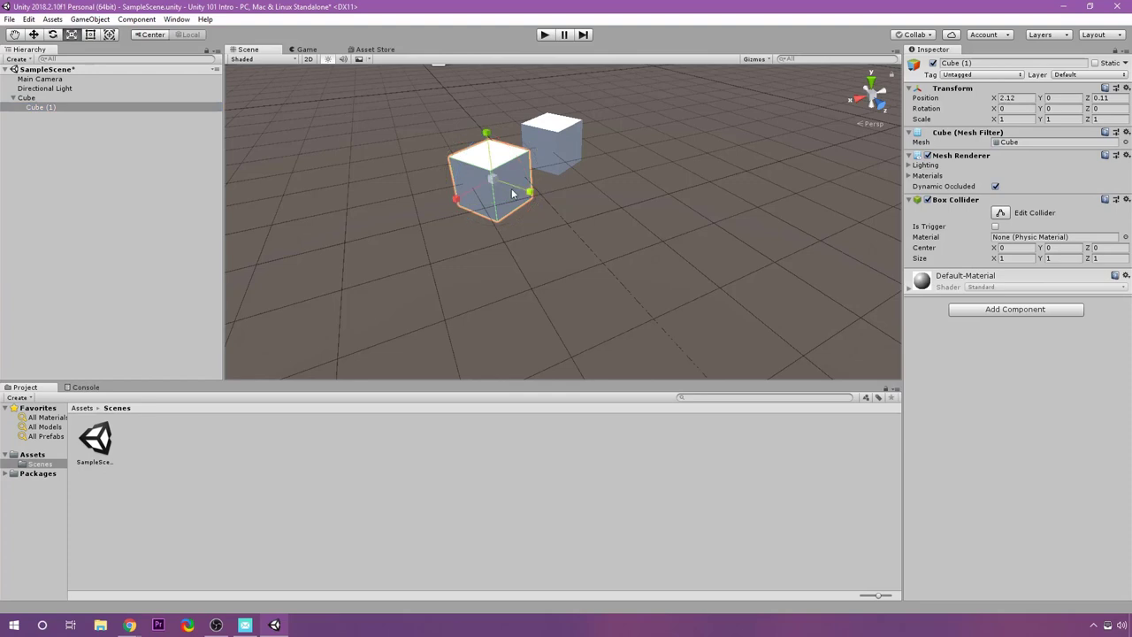
double_click(71, 107)
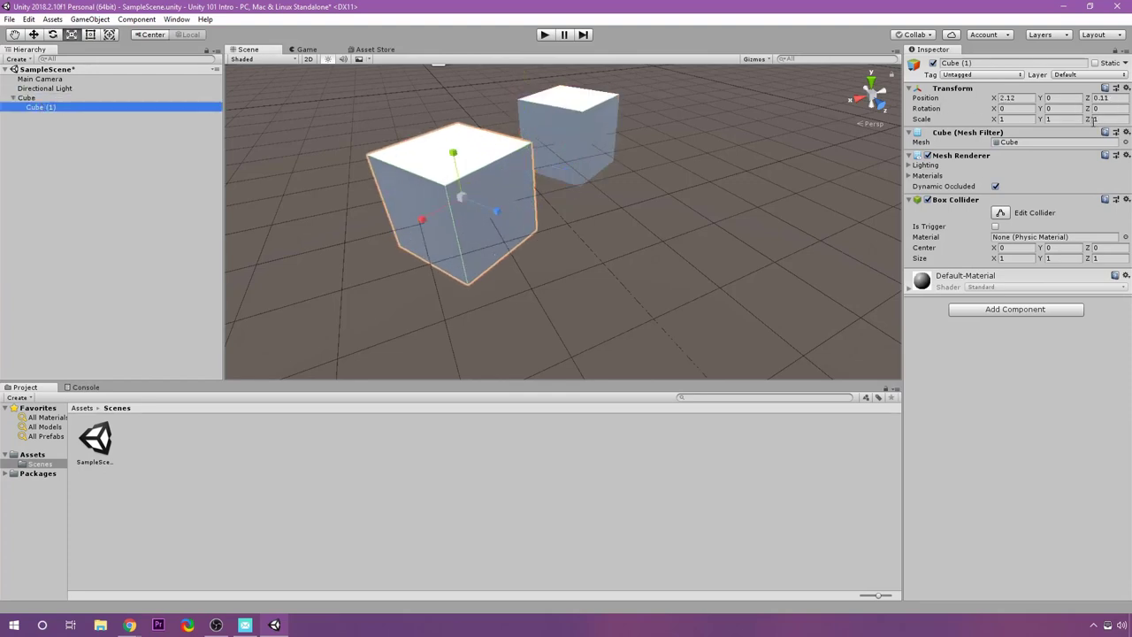
key("w")
left_click(59, 100)
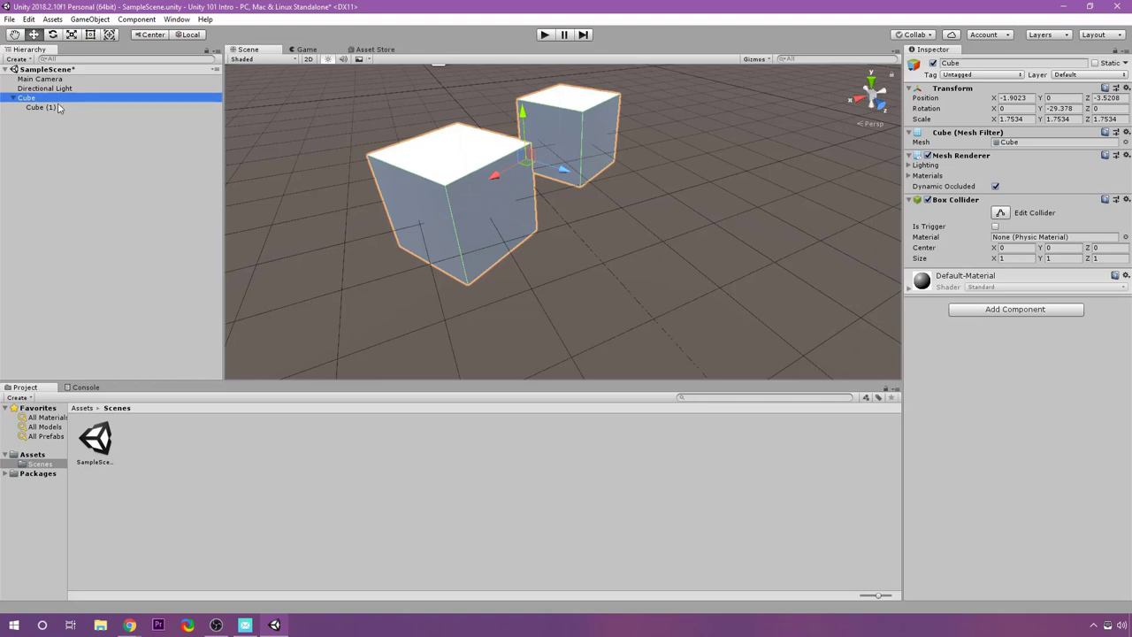
Rename the parent cube to 'Character'
left_click(397, 195)
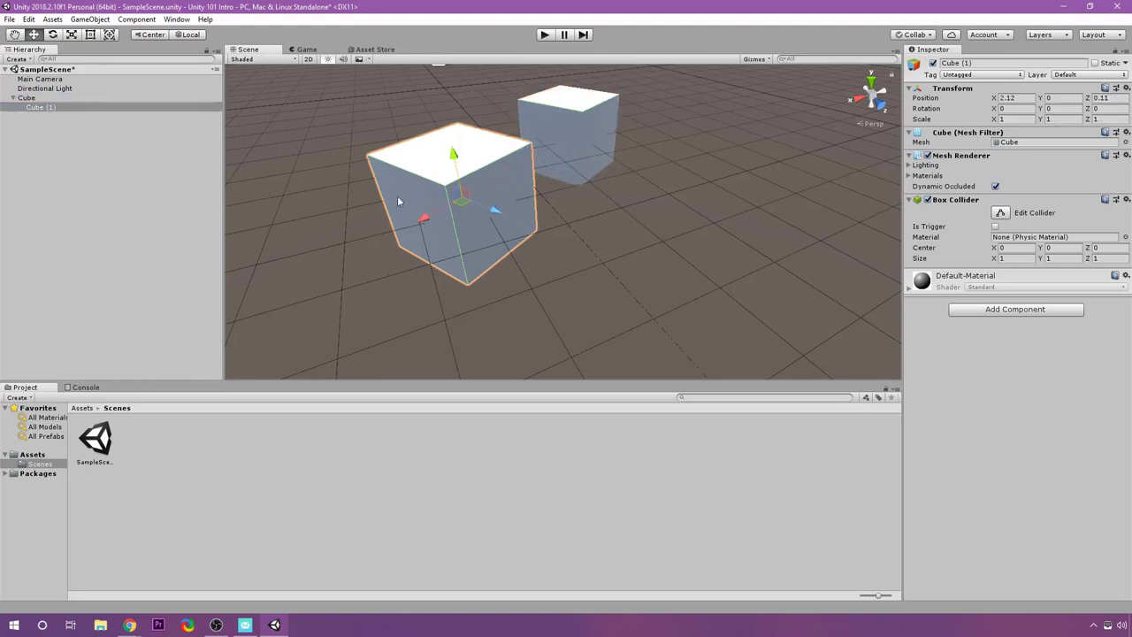
left_click(102, 109)
left_click(39, 97)
left_click(44, 97)
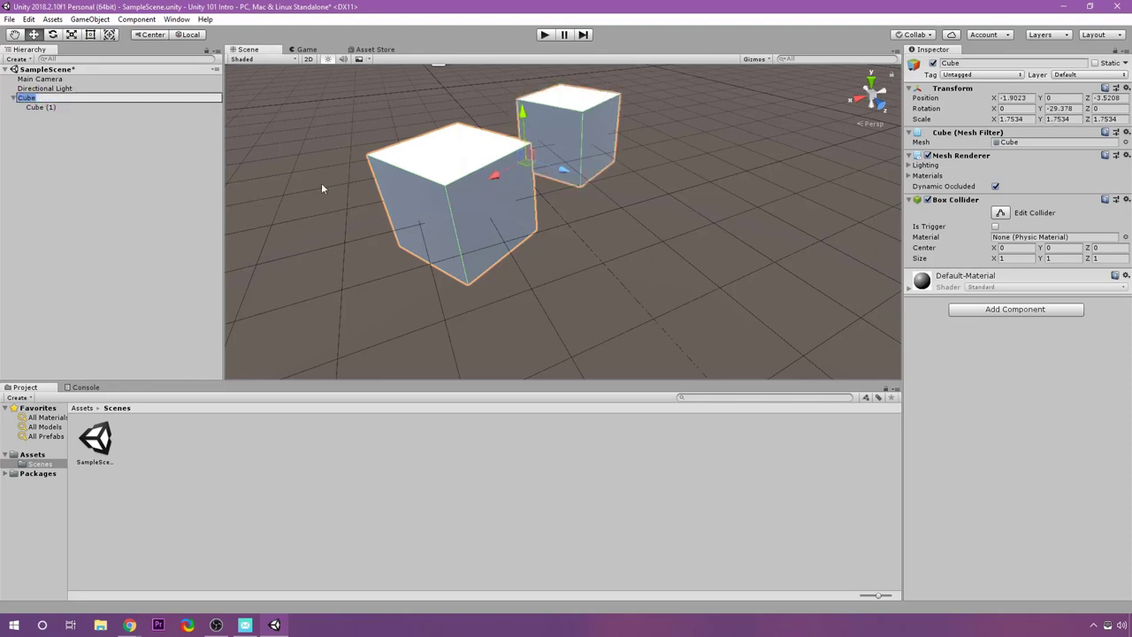
type("Character")
key("Return")
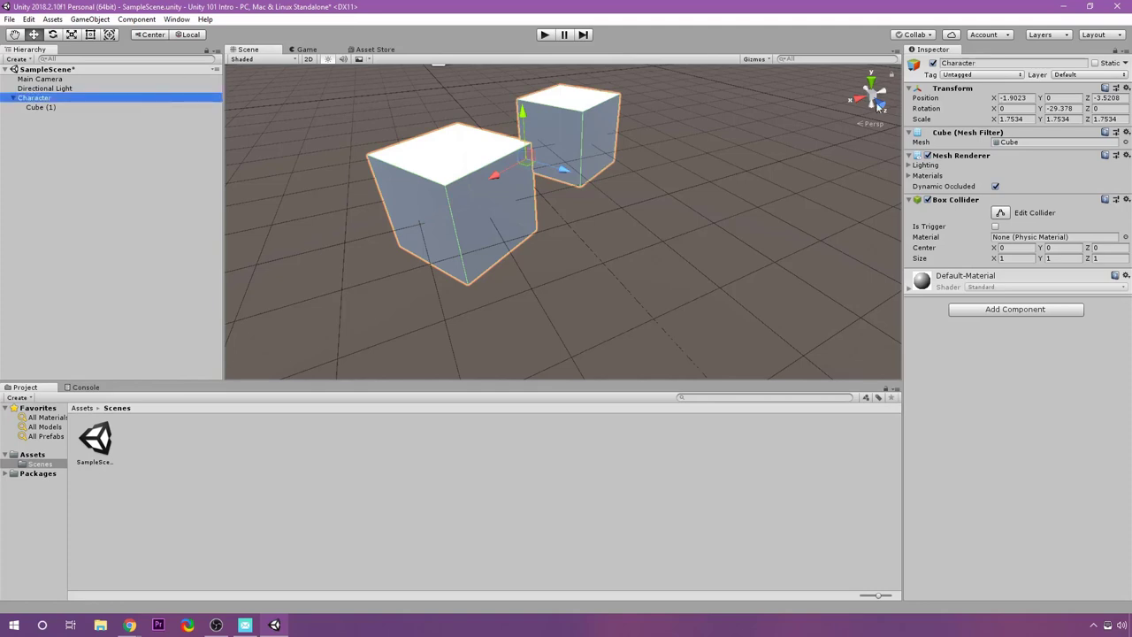
Zero Character's X and Z position and set its scale to 1, 1, 1
left_click(1017, 97)
type("0")
key("Tab")
key("Tab")
type("0")
left_click(1026, 119)
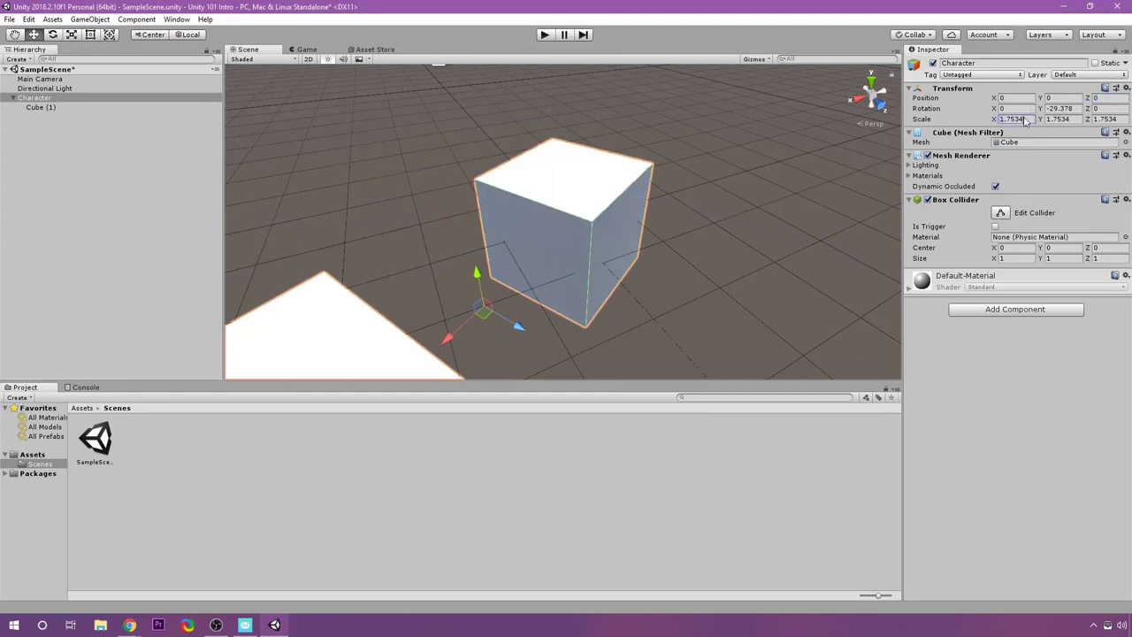
type("1")
key("Tab")
type("1")
key("Tab")
type("1")
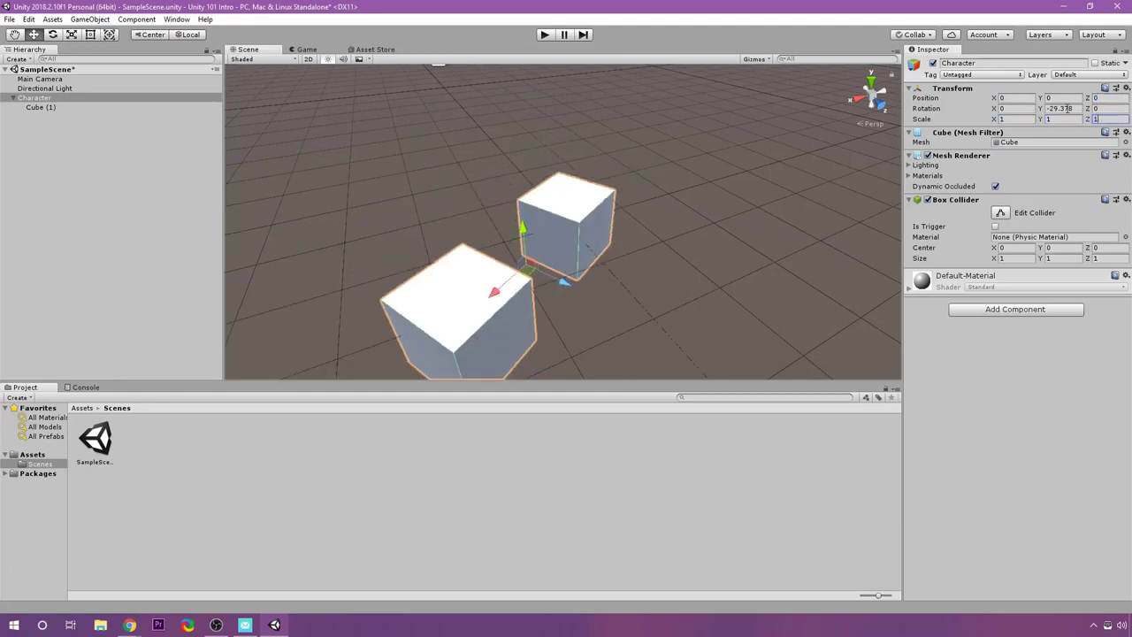
Set Character's rotation Y to 0 and scale Y to 2
left_click(1067, 108)
type("0")
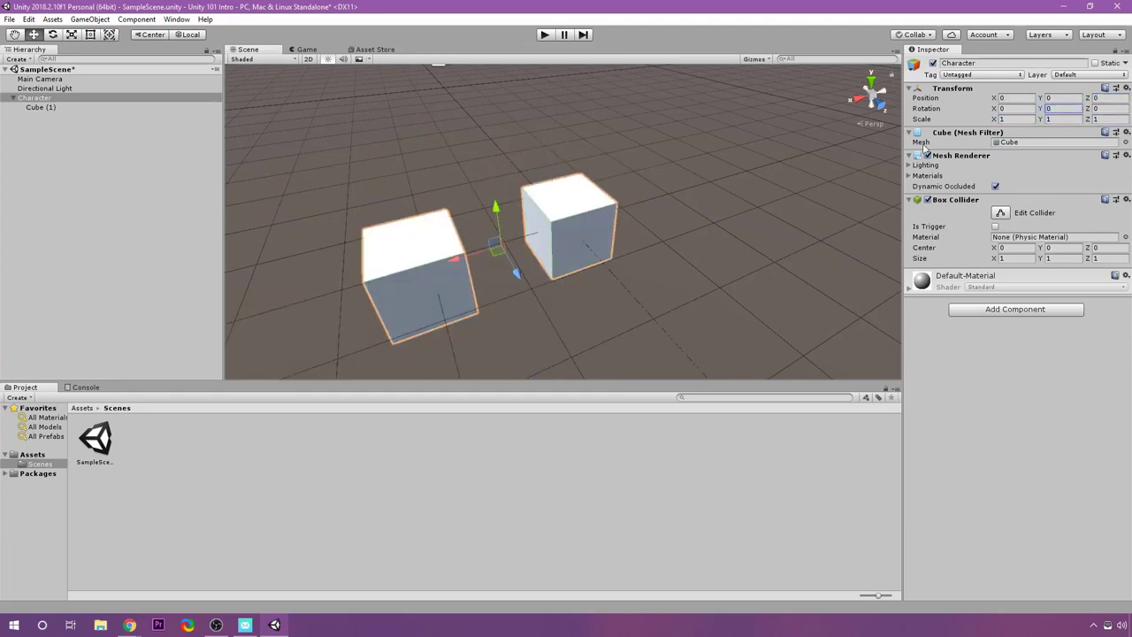
left_click(1059, 120)
type("2")
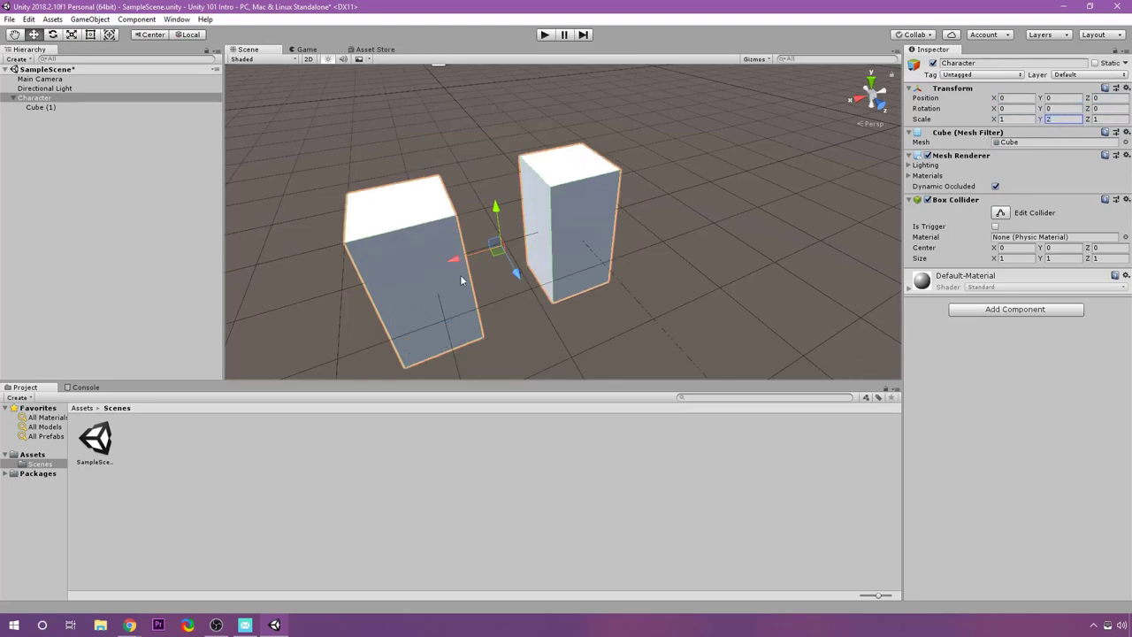
Pull Cube (1) out of Character to the top level of the Hierarchy
right_click_drag(710, 233, 822, 171)
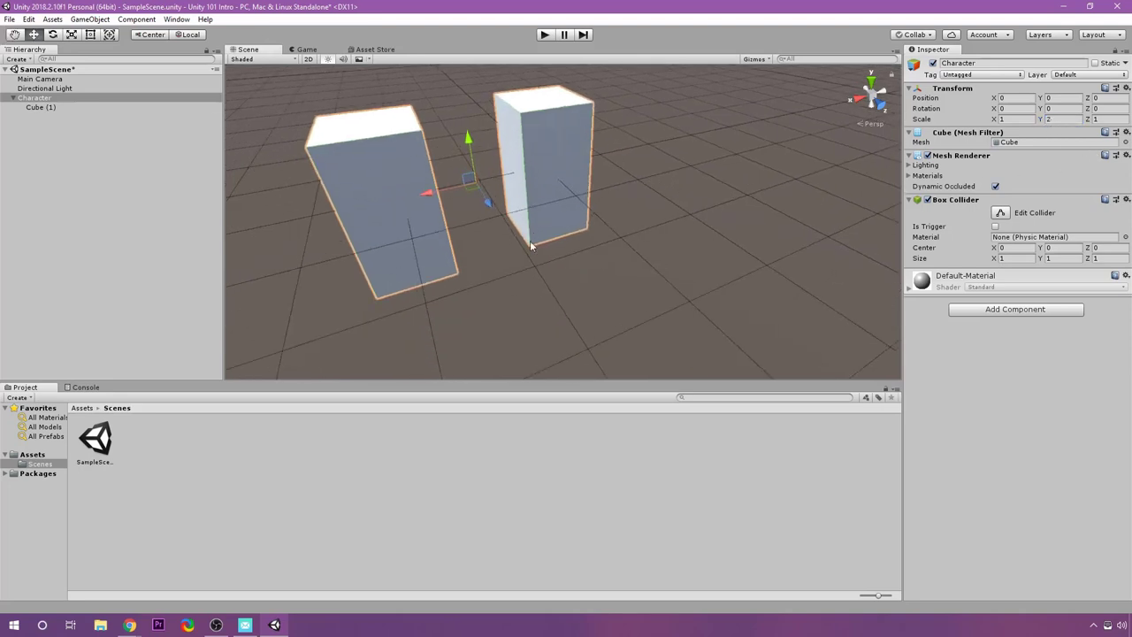
left_click(40, 107)
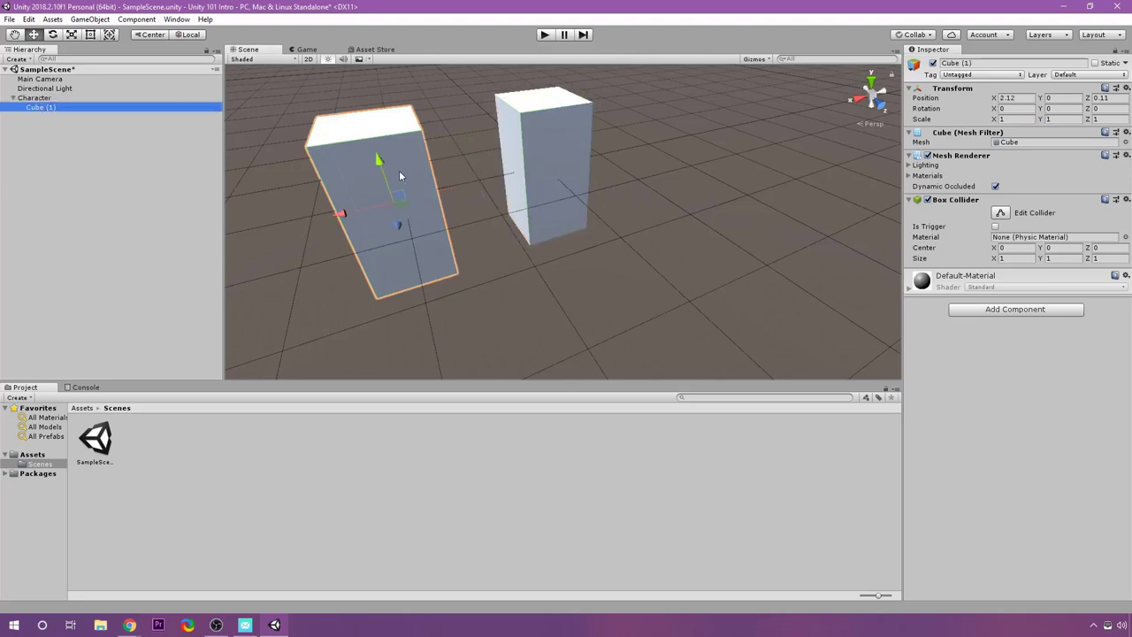
left_click_drag(60, 108, 47, 93)
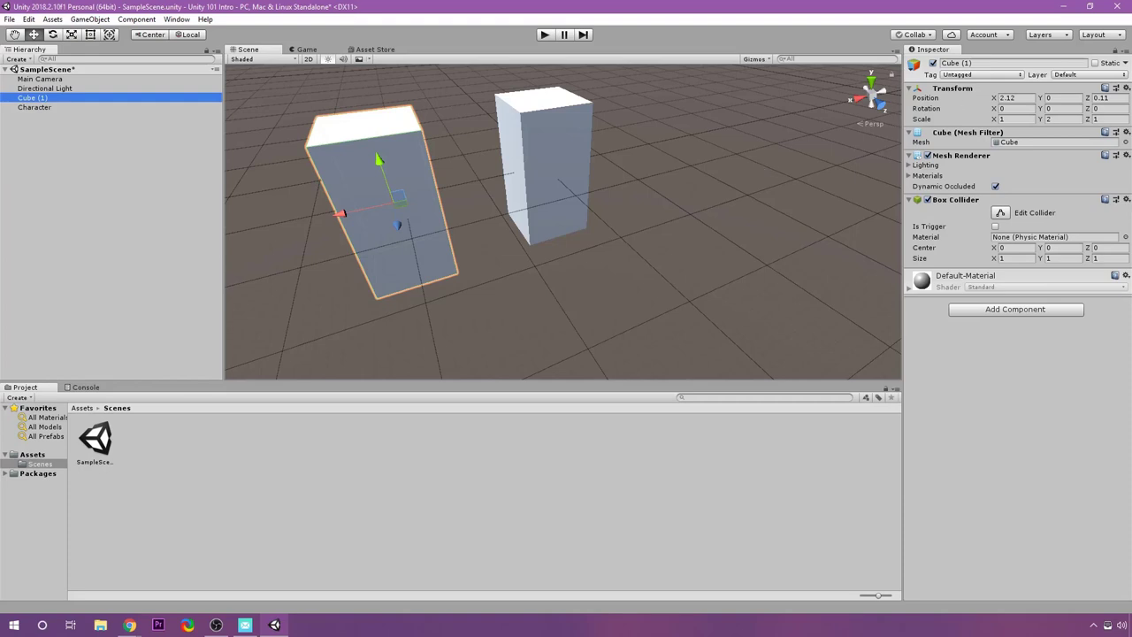
Set Cube (1)'s scale Y and Z to 0.5
left_click(1057, 119)
type("1")
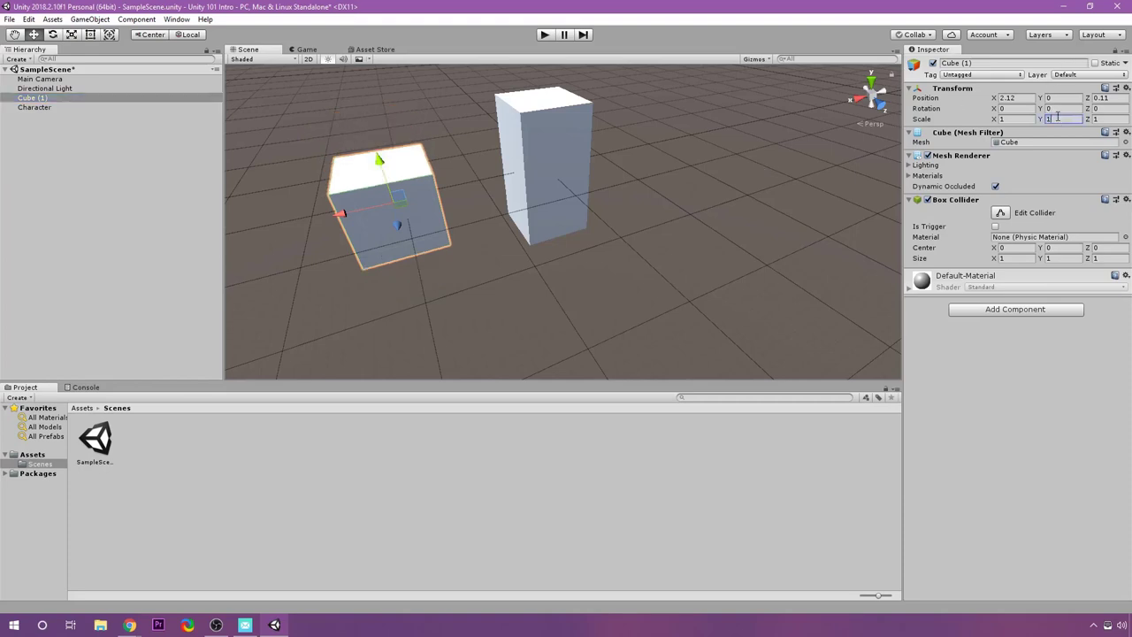
type(".5")
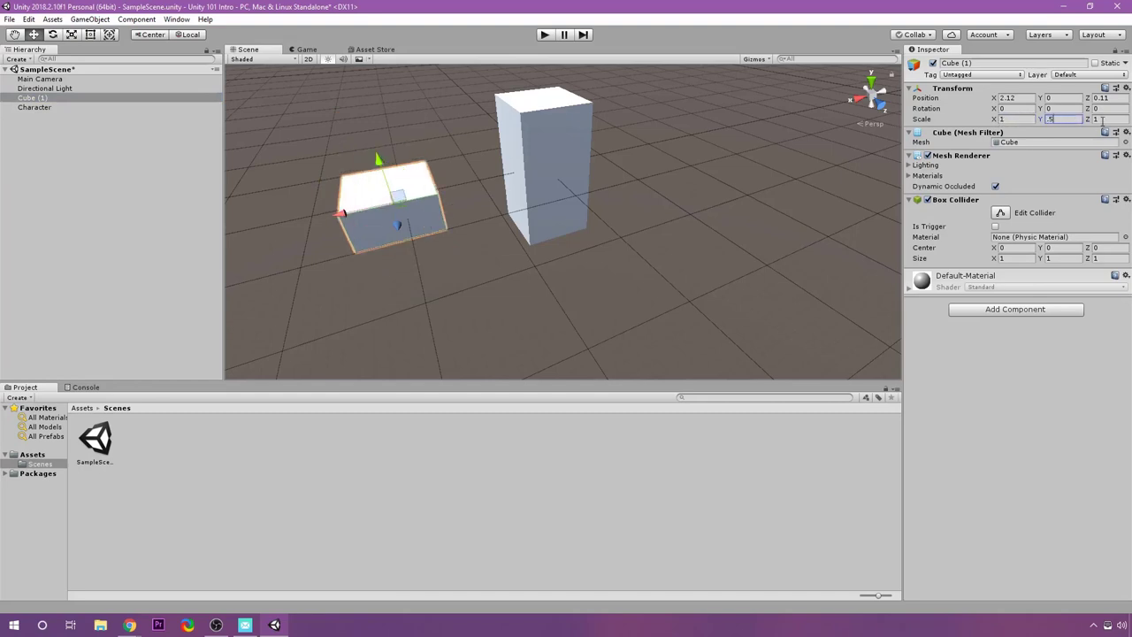
left_click(1103, 119)
type(".5")
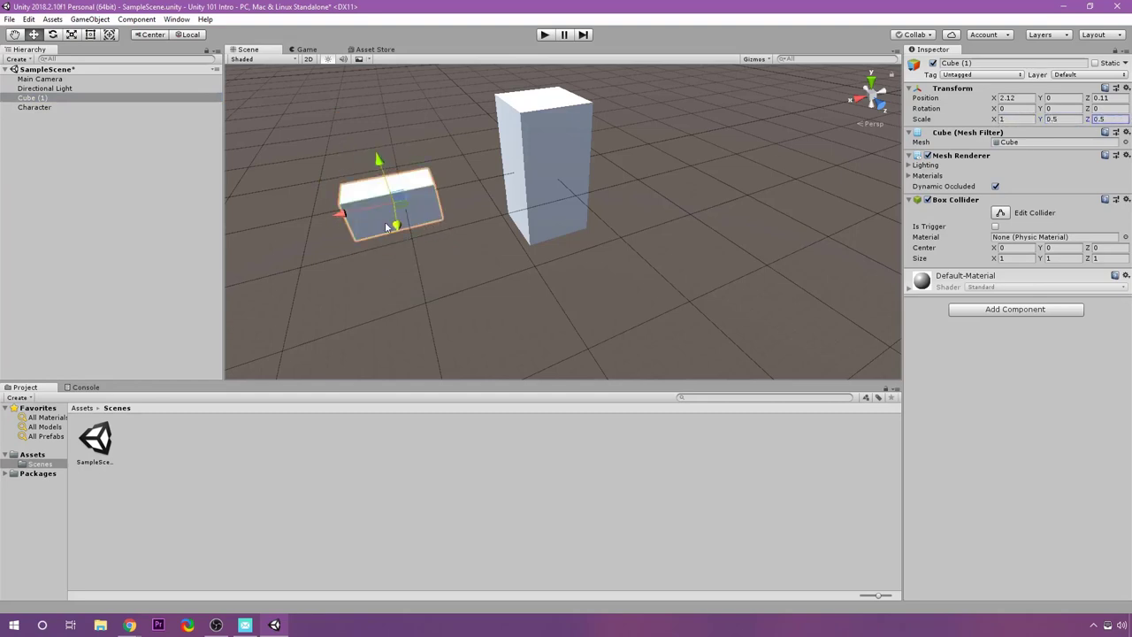
Place Cube (1) against the tall Character box and make it Character's child
left_click_drag(371, 211, 462, 145)
left_click_drag(455, 214, 576, 239, "alt")
left_click(65, 107)
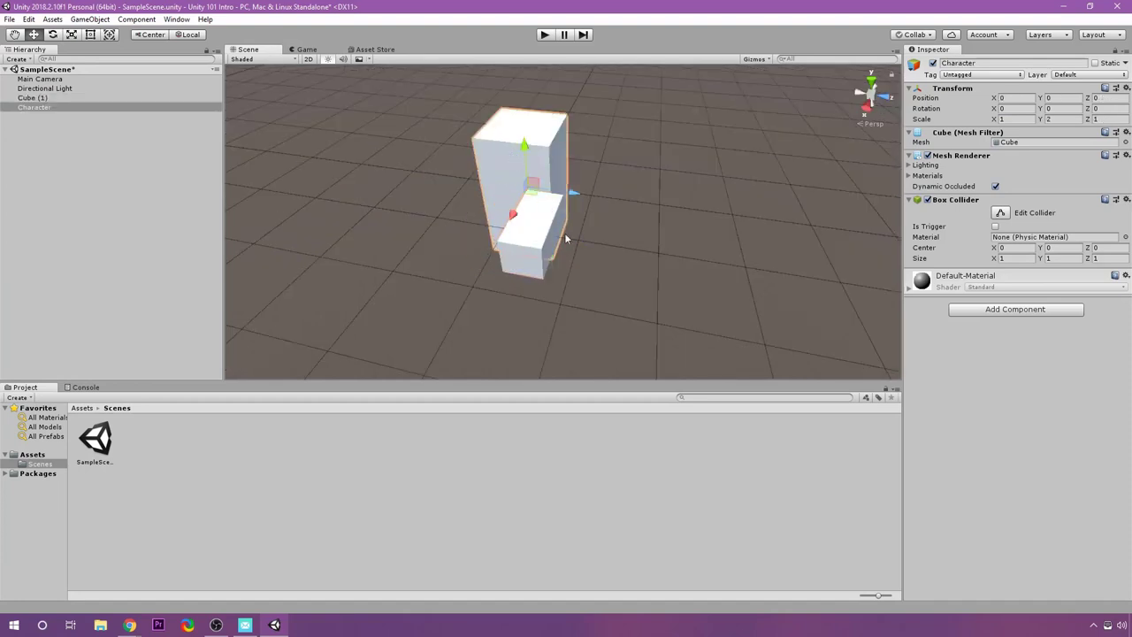
mouse_move(32, 97)
left_mouse_down()
mouse_move(43, 117)
mouse_move(37, 108)
left_mouse_up()
Rename Cube (1) to 'Gun'
left_click(50, 107)
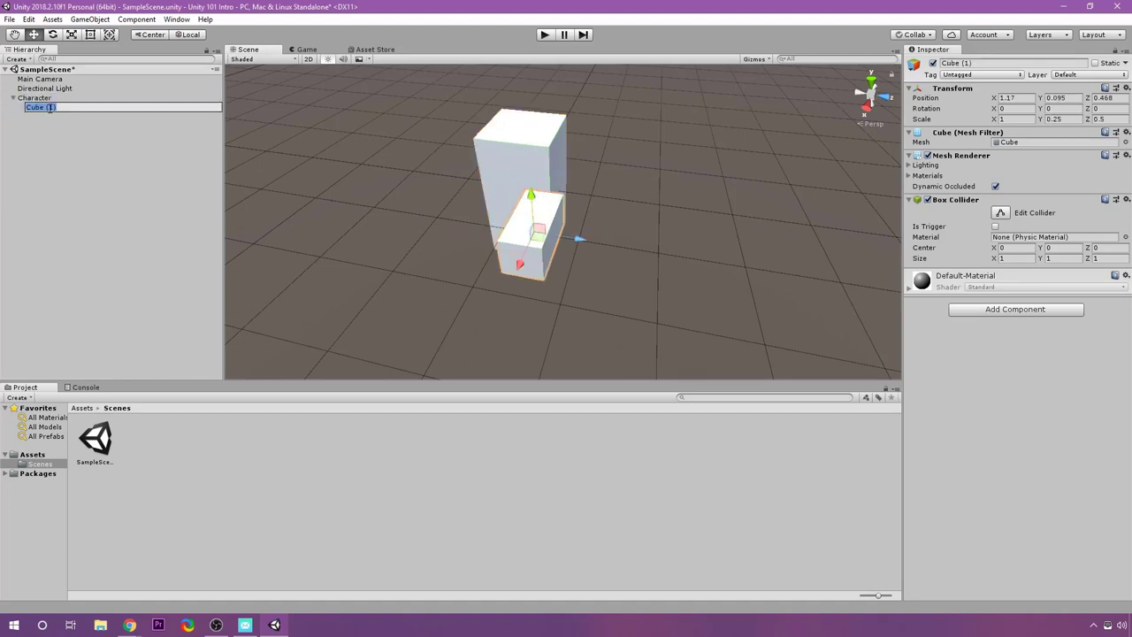
type("Gun")
key("Return")
Move the Character with its gun across the floor and spin it about the vertical axis
left_click(33, 97)
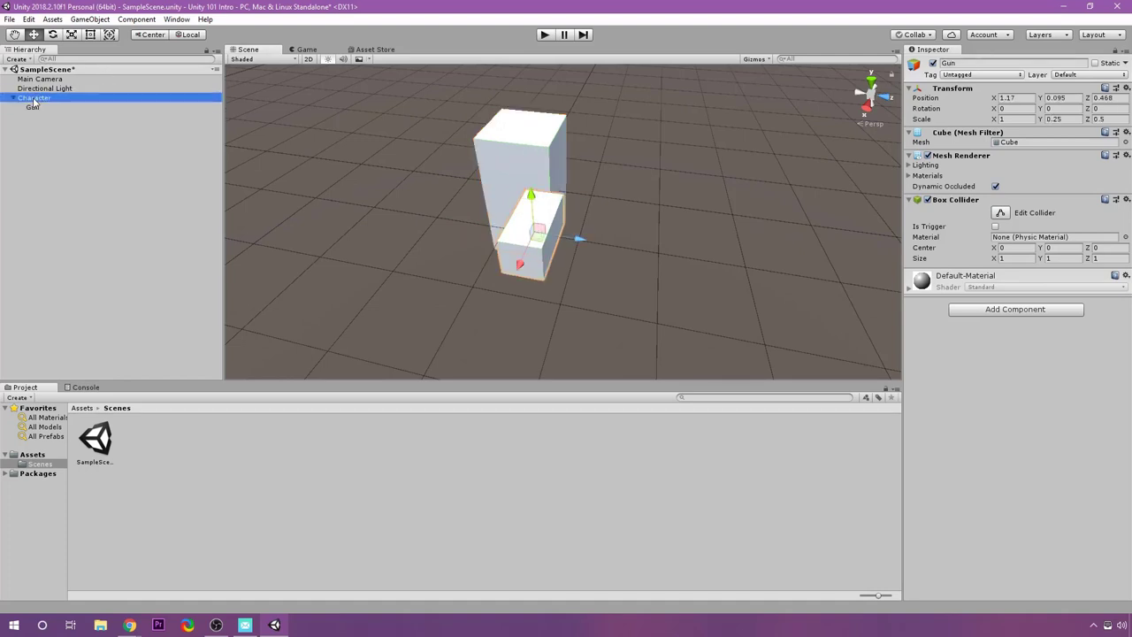
left_click_drag(529, 214, 568, 228)
right_click_drag(567, 228, 685, 265)
key("f")
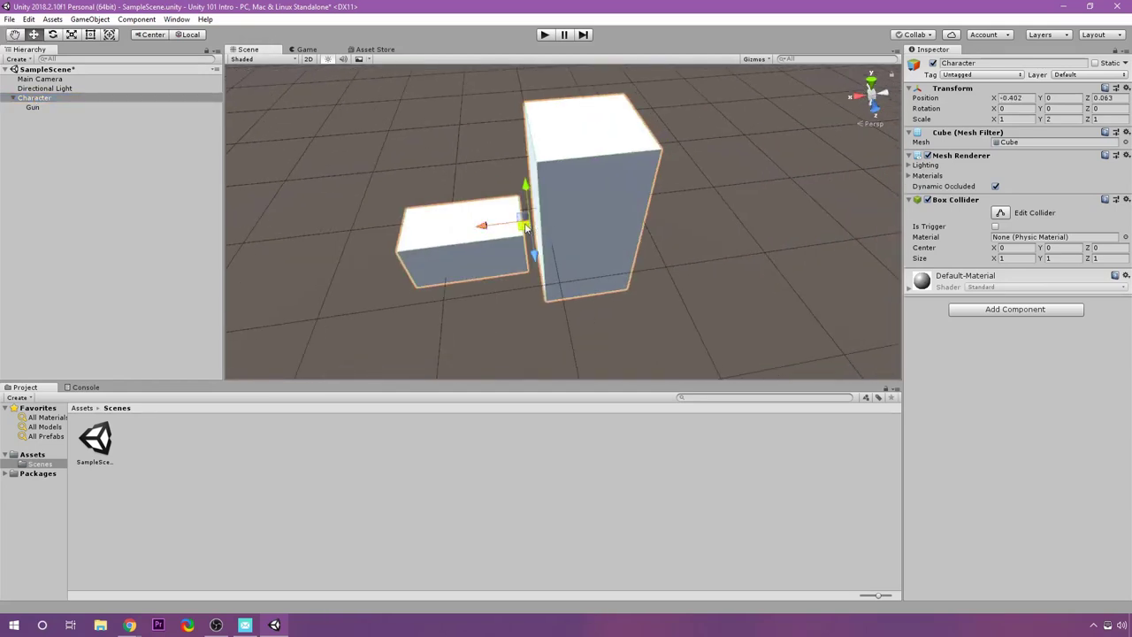
left_click_drag(507, 230, 405, 247)
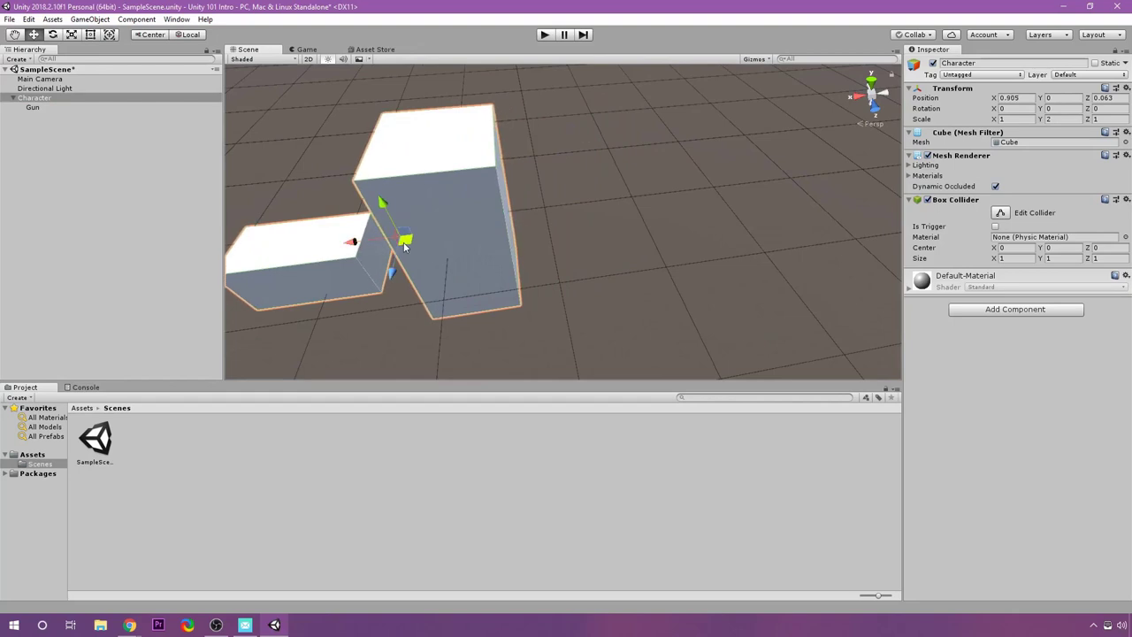
left_click(53, 35)
scroll(463, 268, "down", 3)
left_click_drag(463, 268, 627, 144)
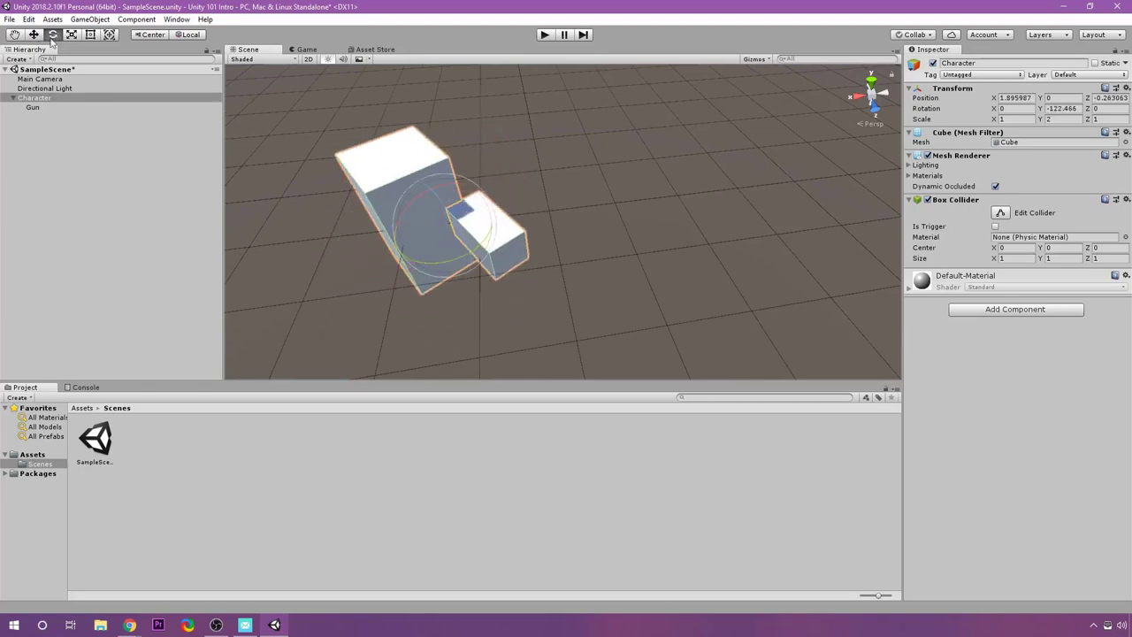
left_click(109, 35)
left_click_drag(442, 258, 761, 247)
Save the scene with Ctrl+S, then select the single Cube at 0, 0, 0 and zoom in
left_click(760, 247)
key("ctrl+s")
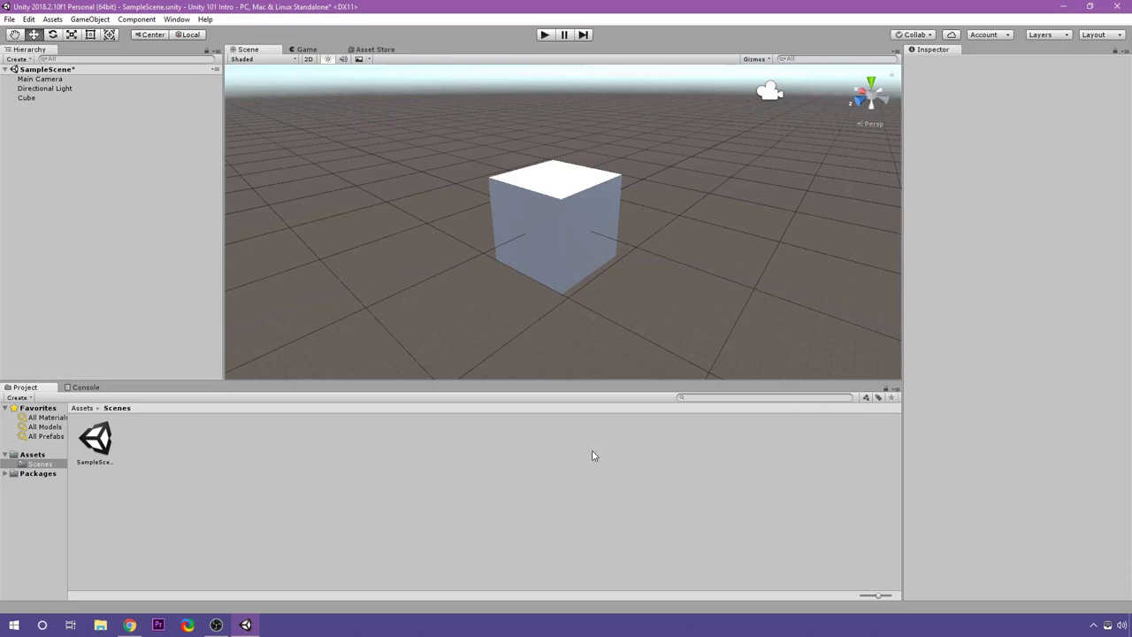
left_click(508, 216)
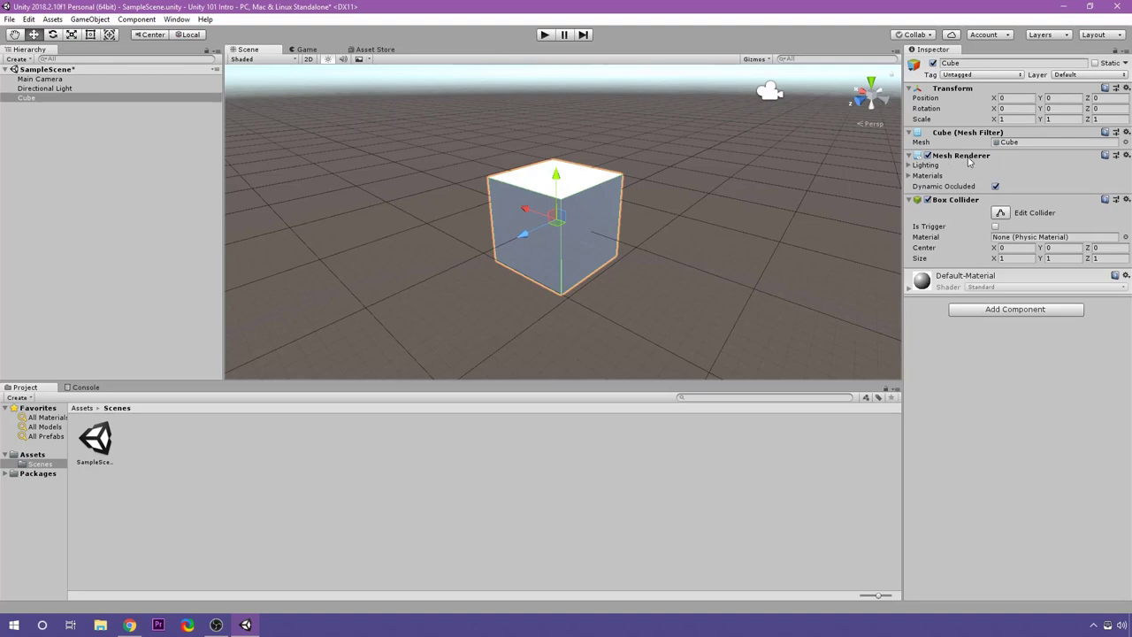
scroll(703, 259, "up", 4)
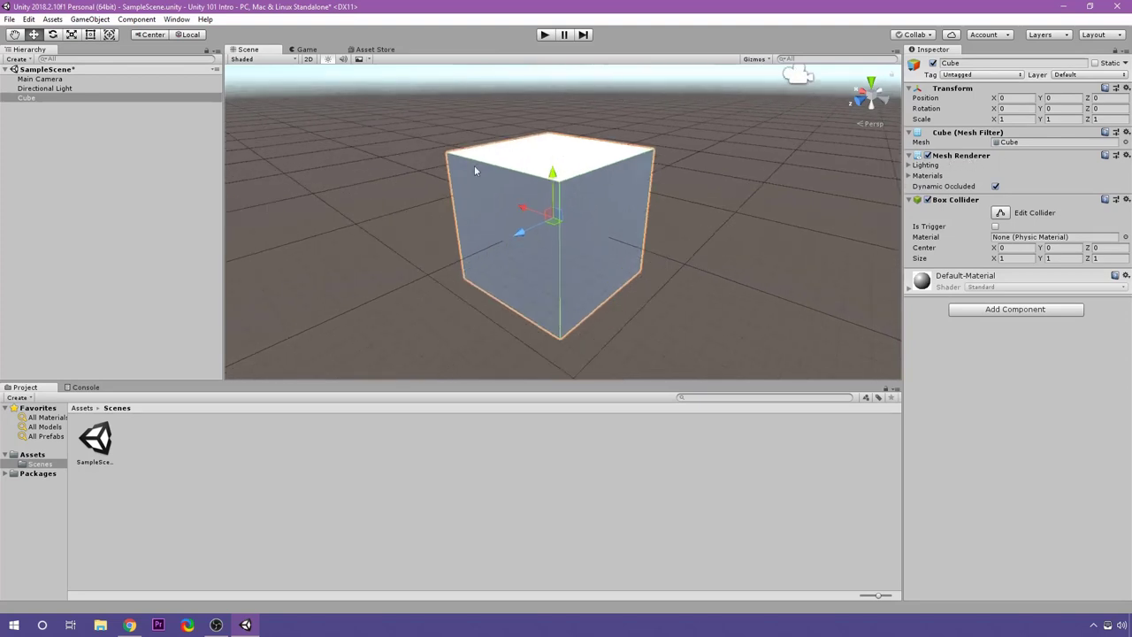
Toggle the cube's Mesh Renderer off and on twice to hide and show it
left_click(928, 156)
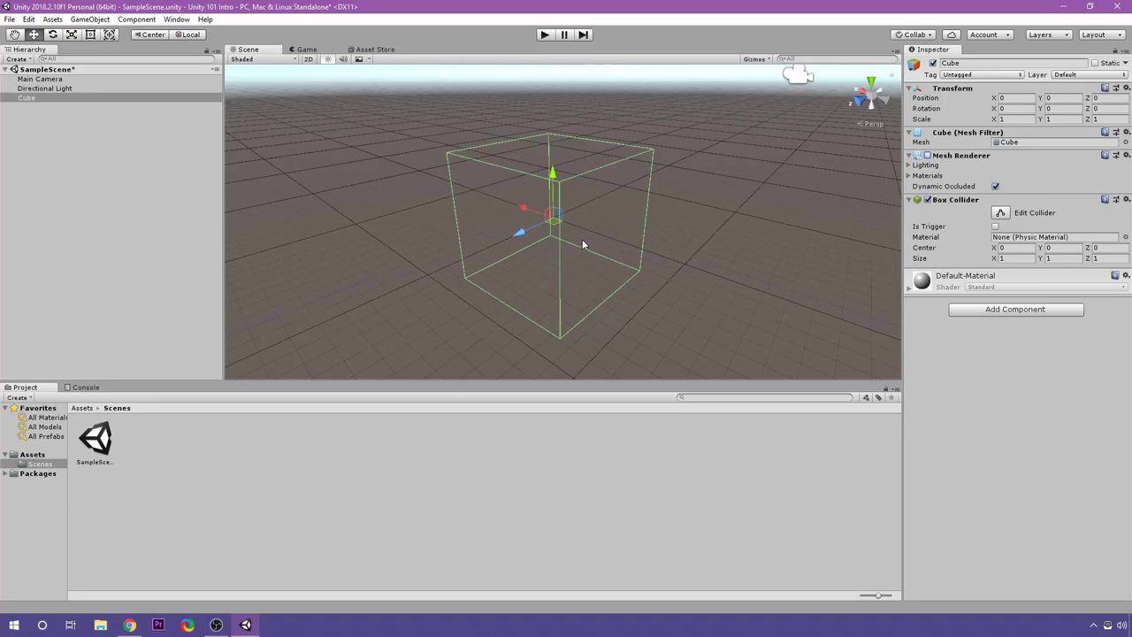
left_click(927, 155)
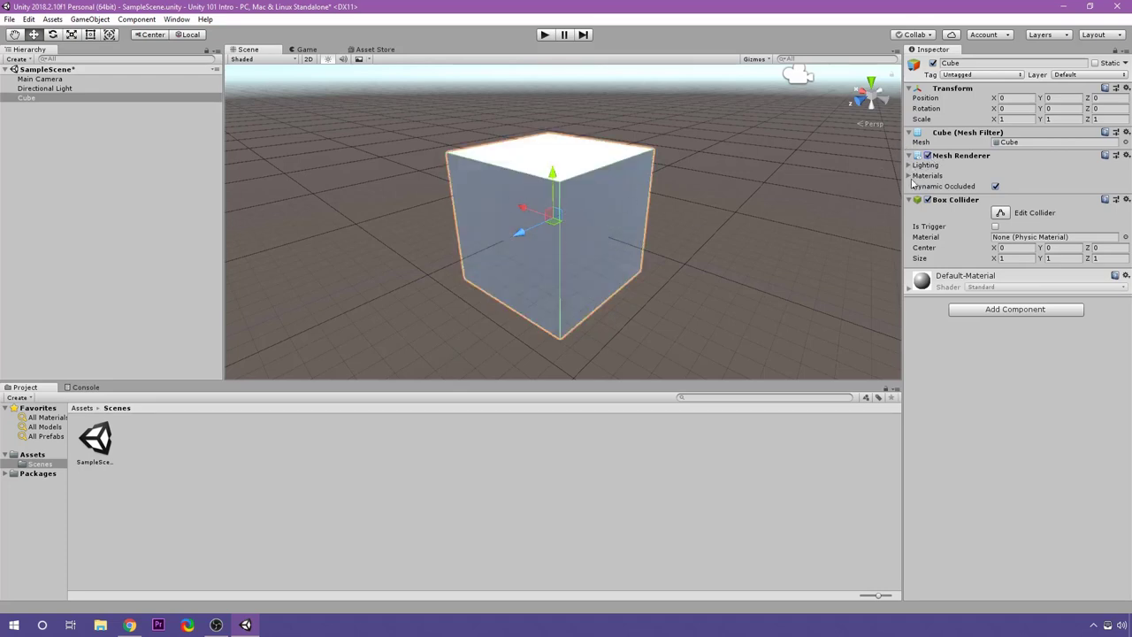
left_click(928, 155)
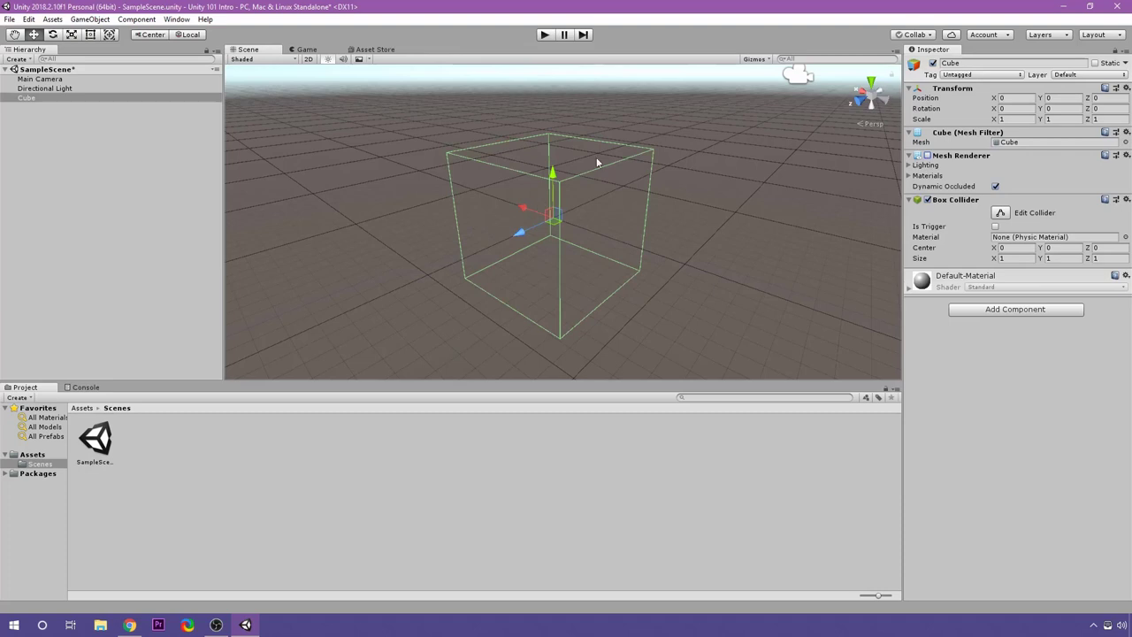
left_click(928, 155)
Expand the Mesh Renderer's Materials list and ping Default-Material from Element 0
left_click(911, 166)
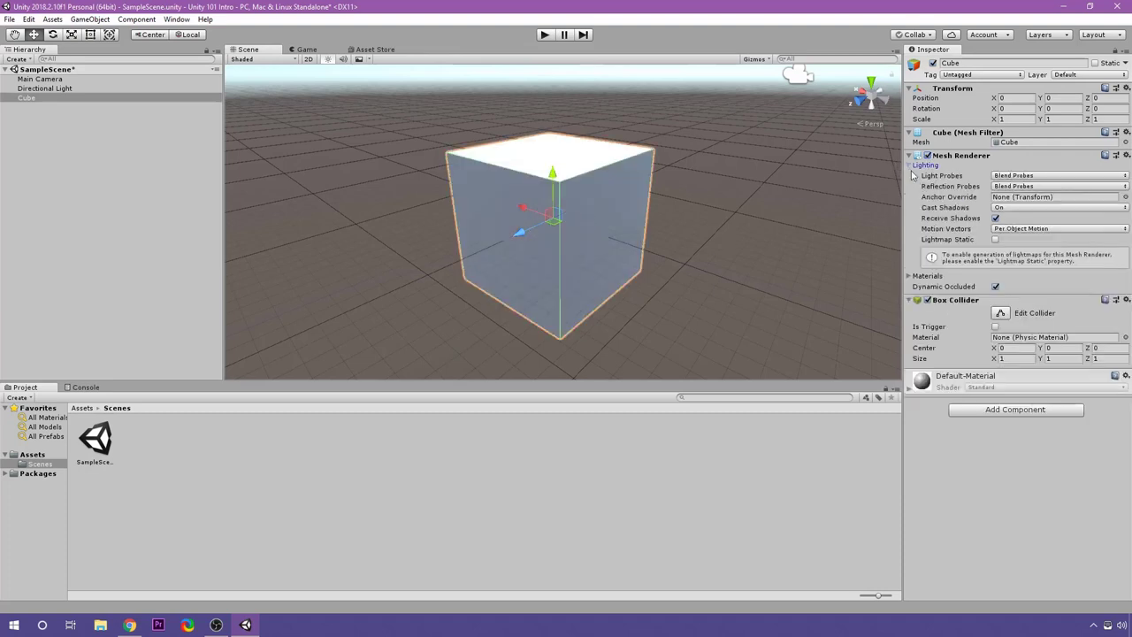
left_click(914, 276)
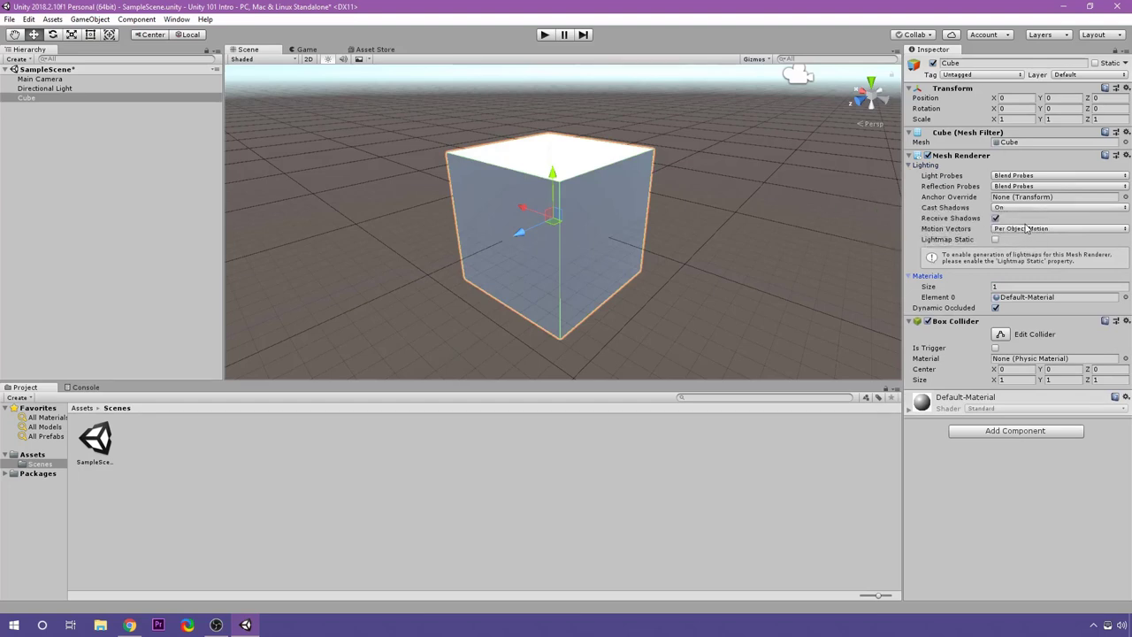
left_click(909, 166)
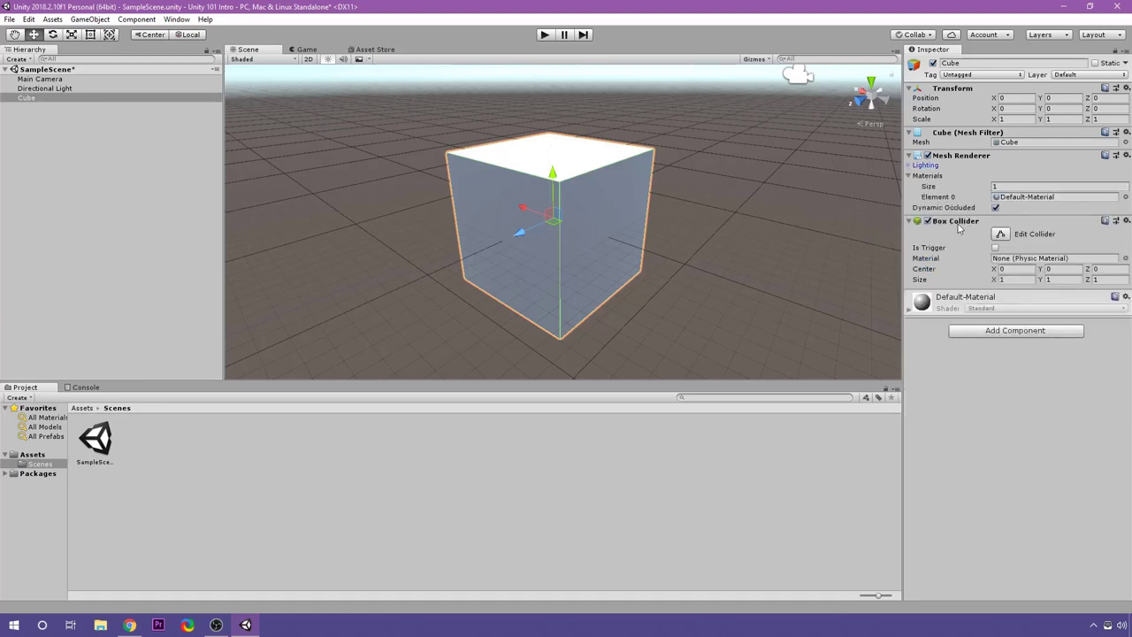
left_click(1026, 197)
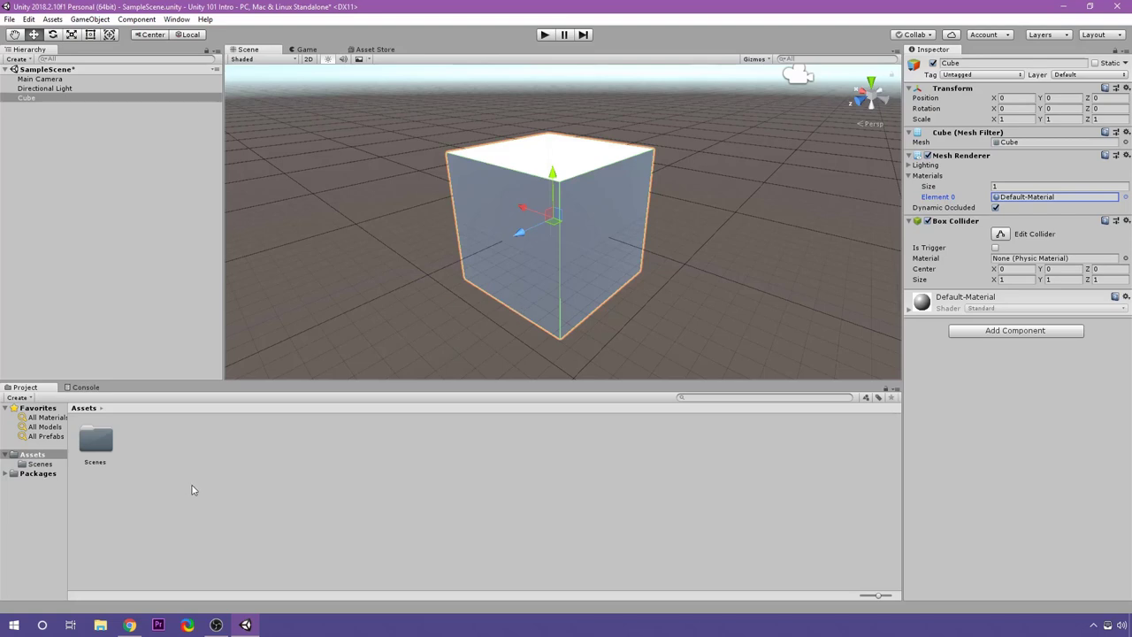
Create a new folder named Materials in Assets
right_click(177, 467)
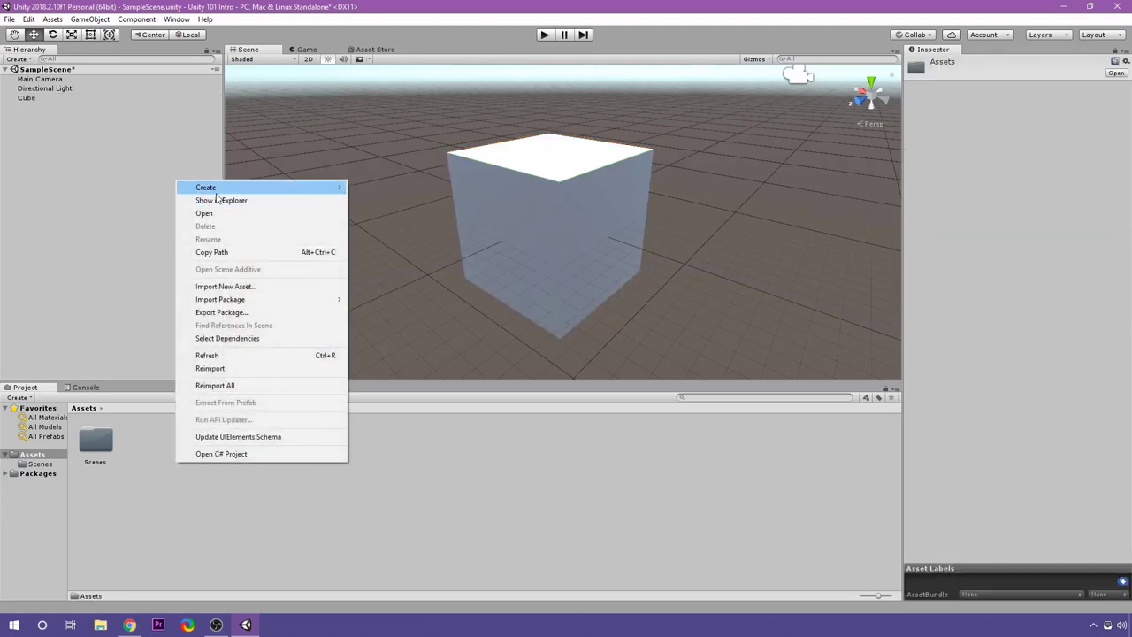
mouse_move(216, 196)
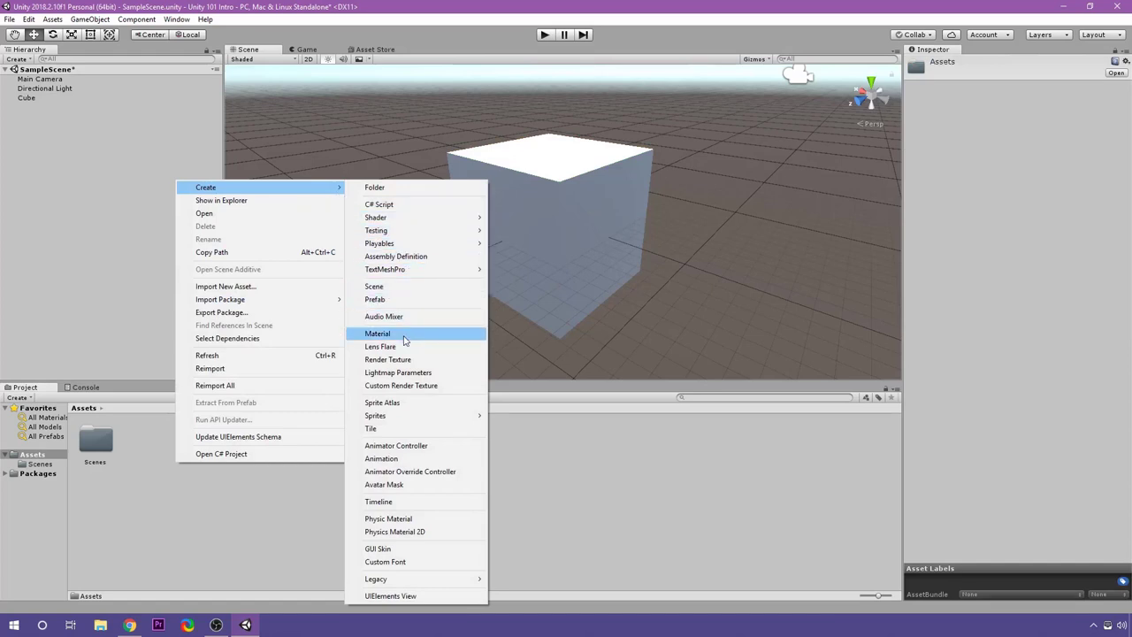
left_click(380, 189)
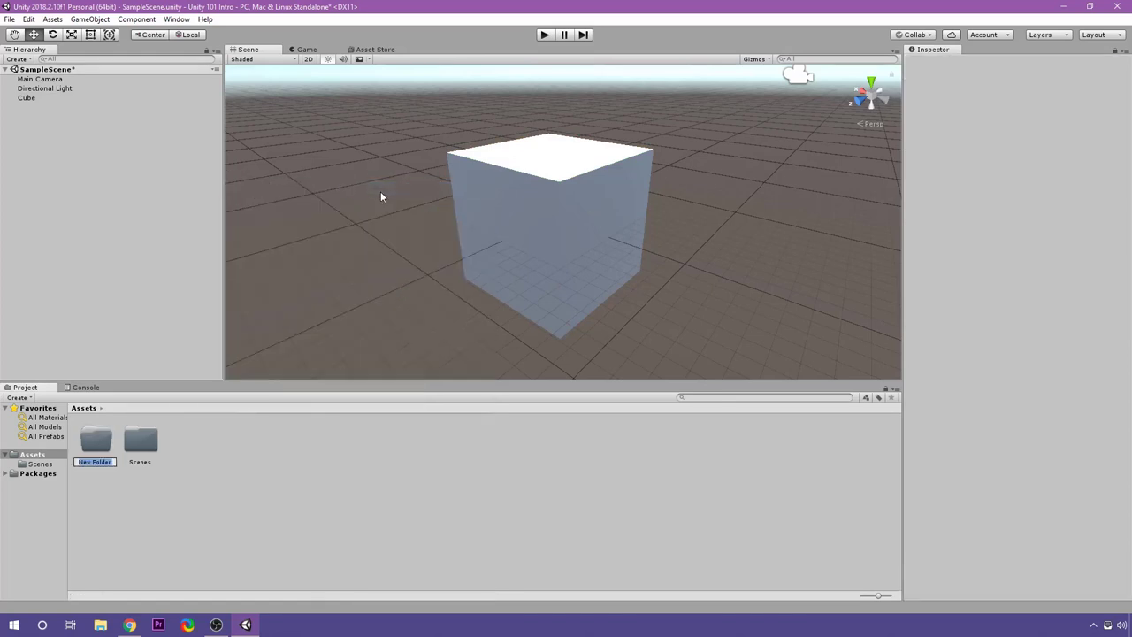
type("Materials")
key("Return")
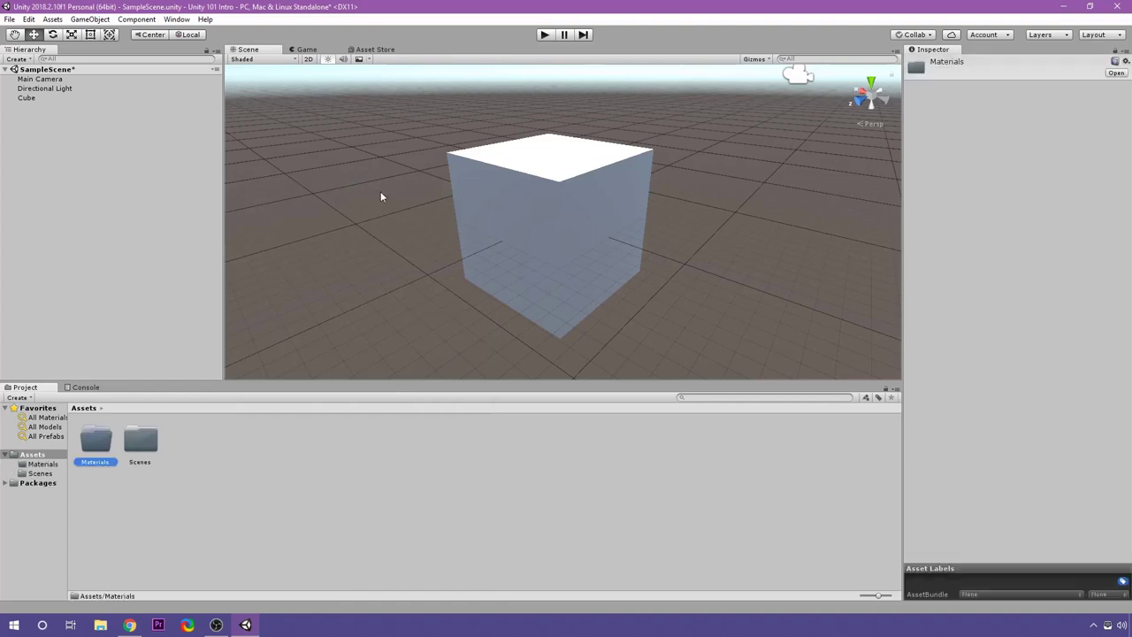
Inside the Materials folder, create a new material named Material
double_click(107, 440)
right_click(144, 433)
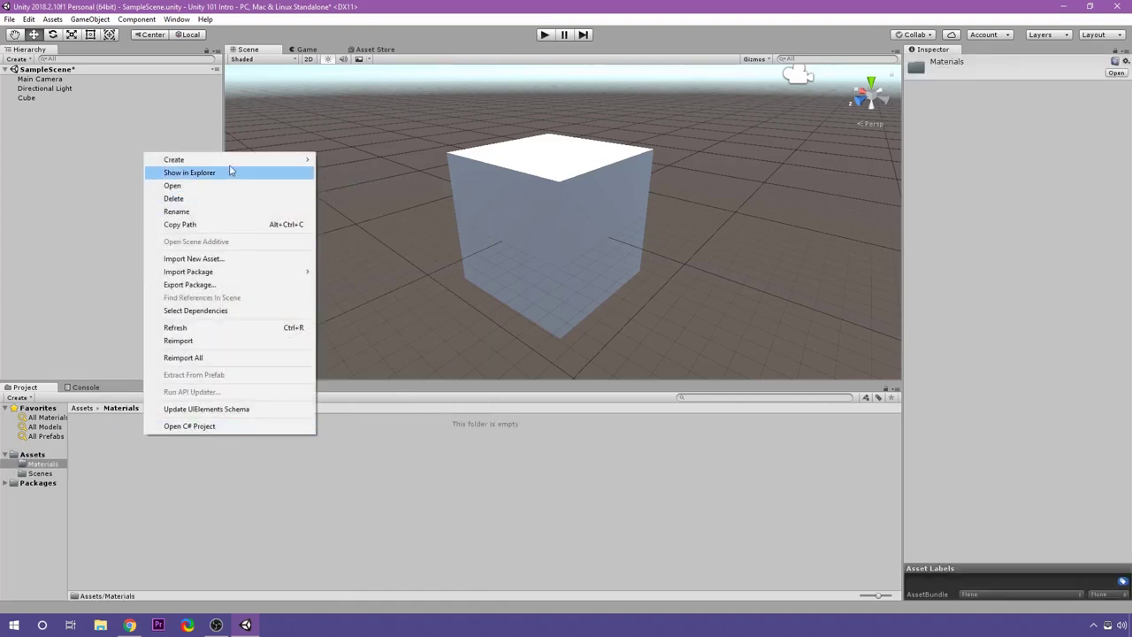
mouse_move(232, 161)
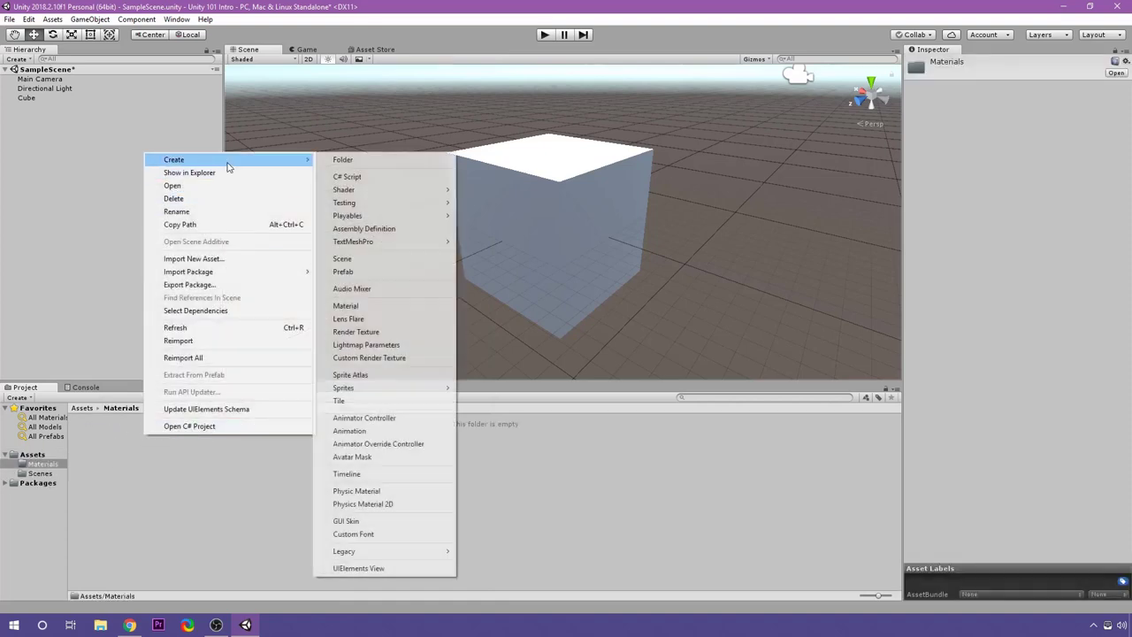
left_click(352, 308)
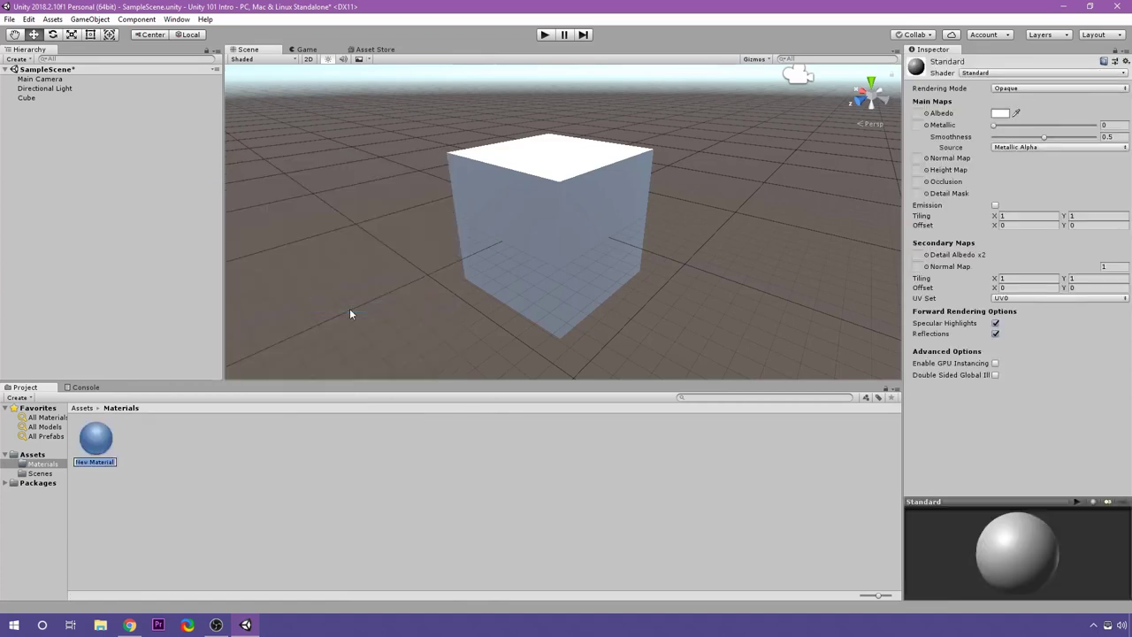
type("Material")
key("Return")
scroll(500, 314, "down", 1)
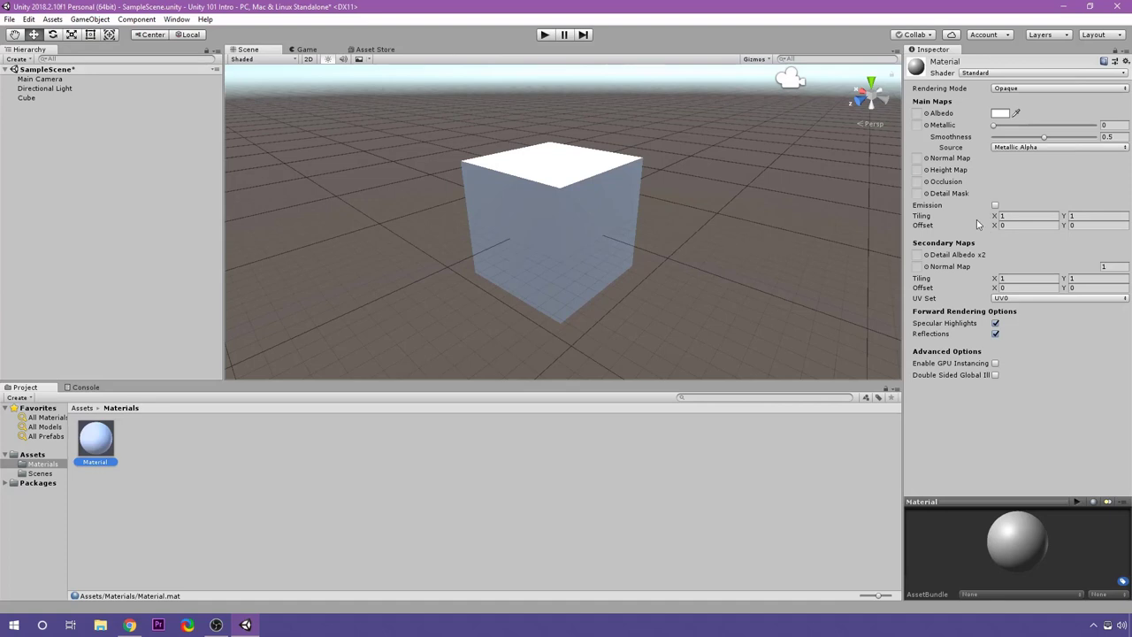
Keep Material on the Standard shader, drag it onto the cube, and confirm it on Cube
left_click(977, 72)
left_click(990, 86)
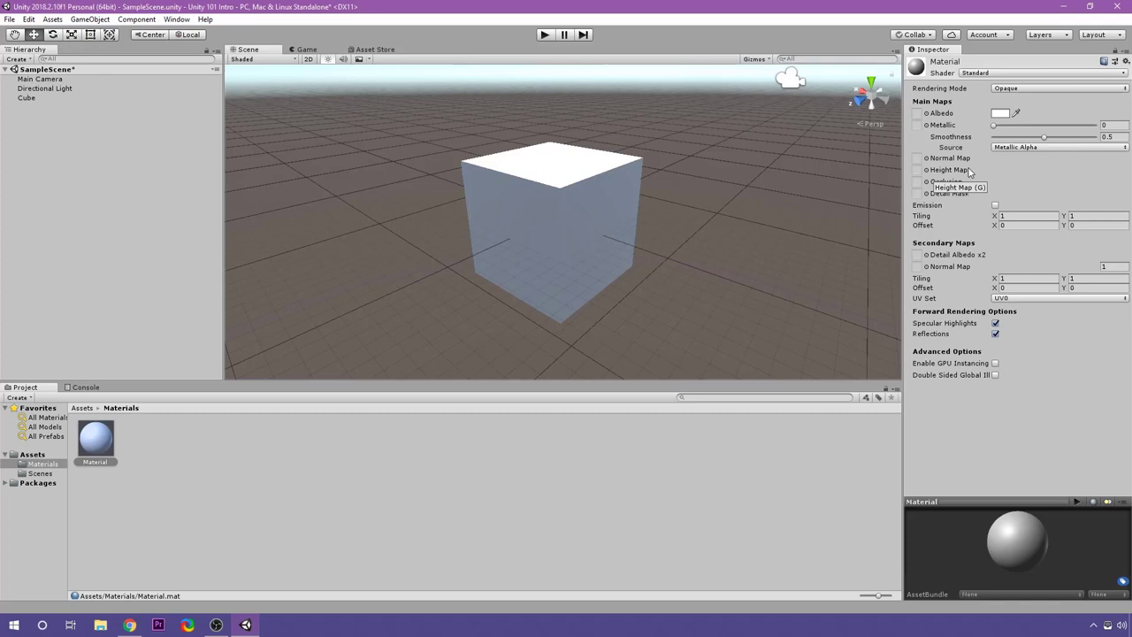
left_click(975, 73)
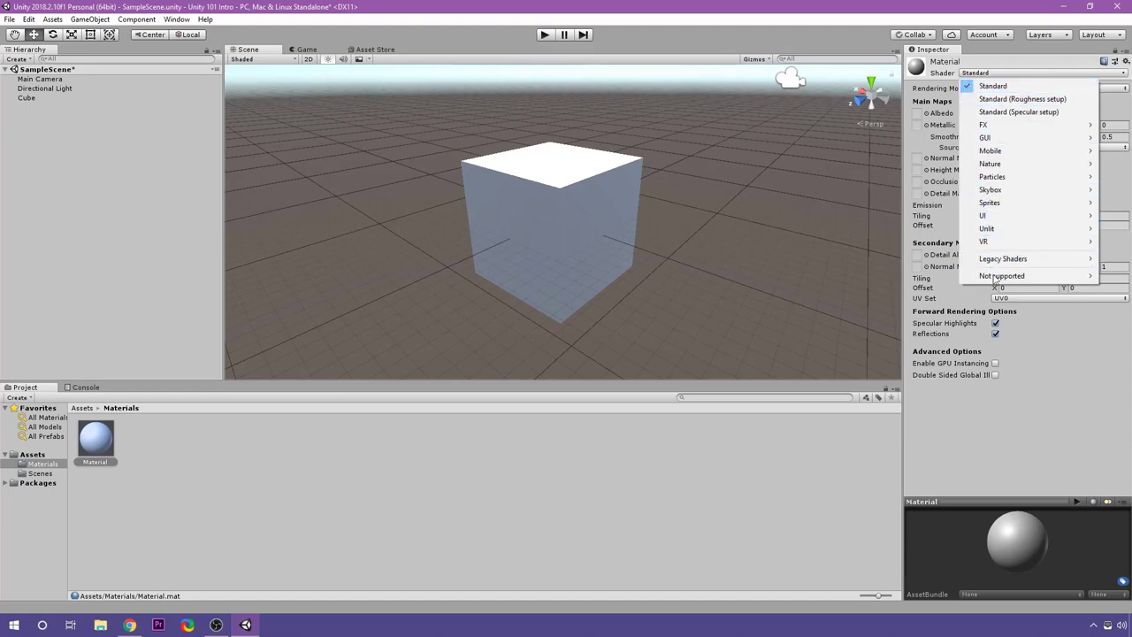
left_click(982, 86)
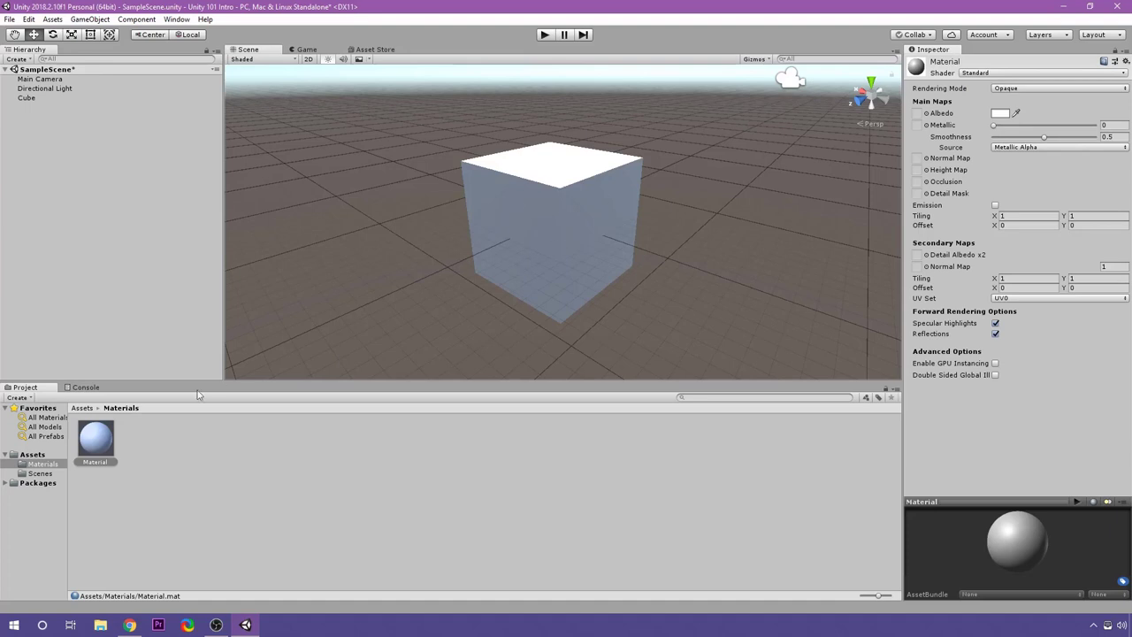
left_click_drag(94, 447, 544, 200)
left_click(27, 98)
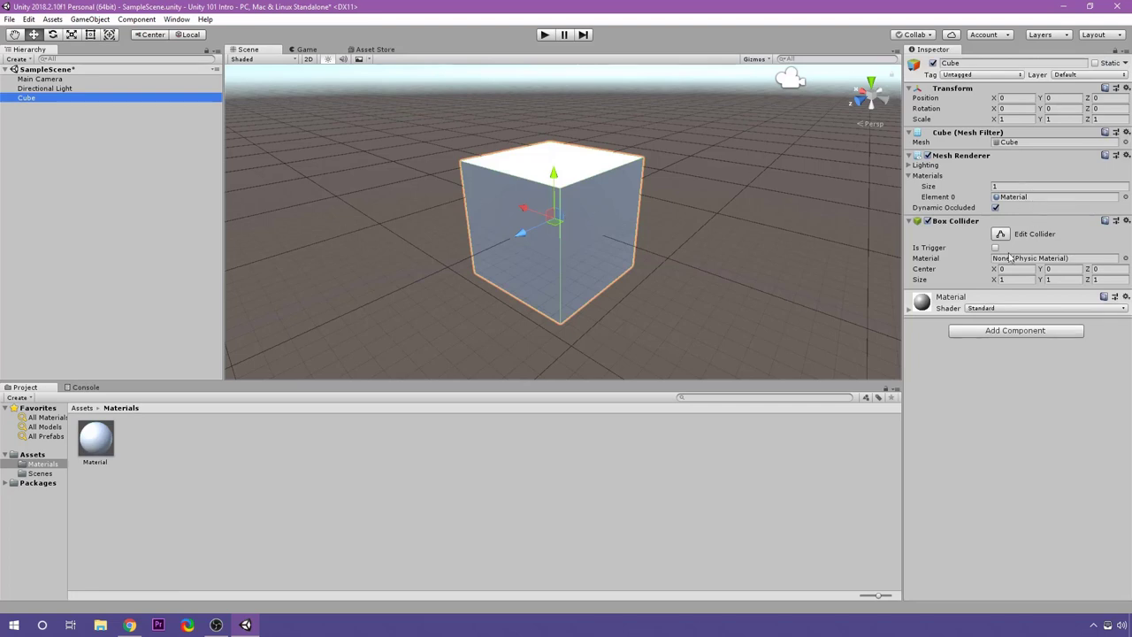
Select the Material asset and keep its rendering mode Opaque
left_click(1025, 196)
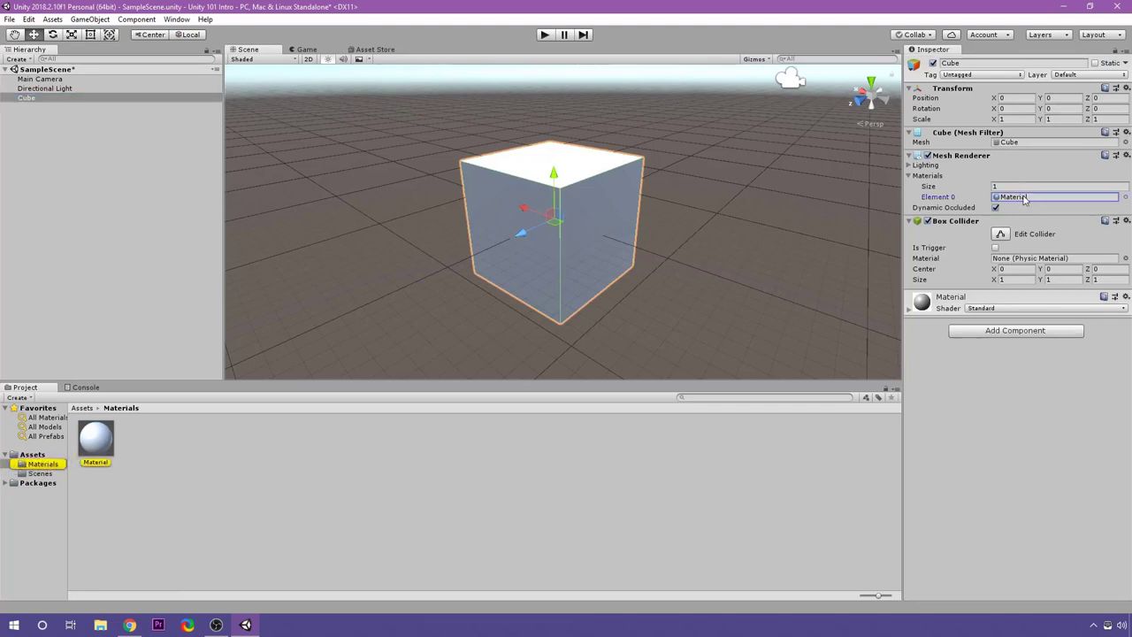
left_click(99, 447)
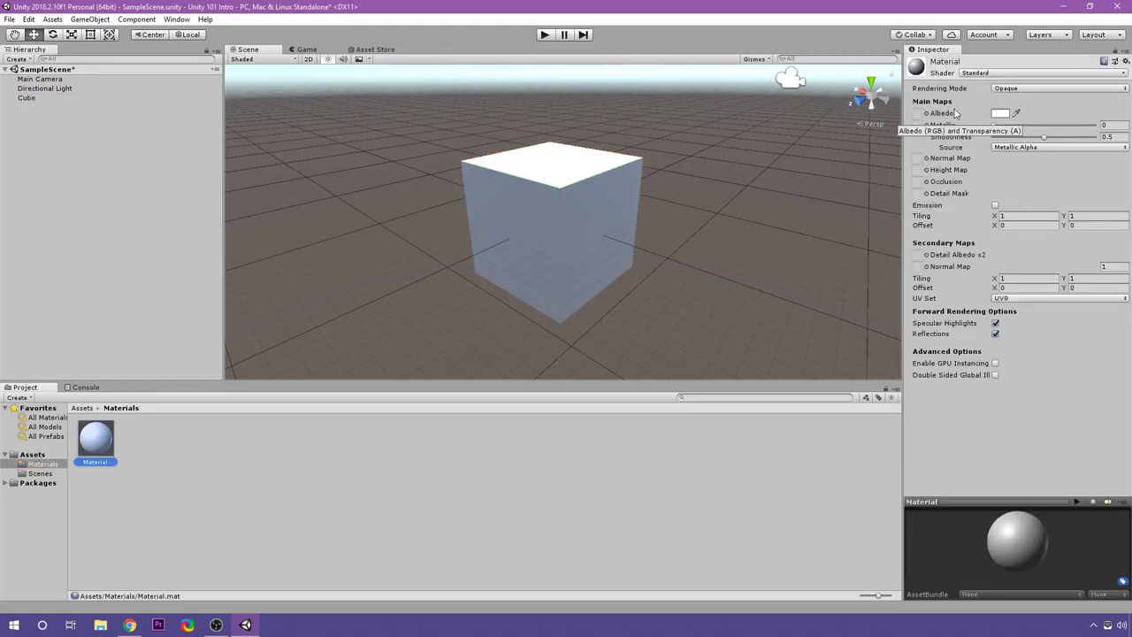
left_click(1058, 88)
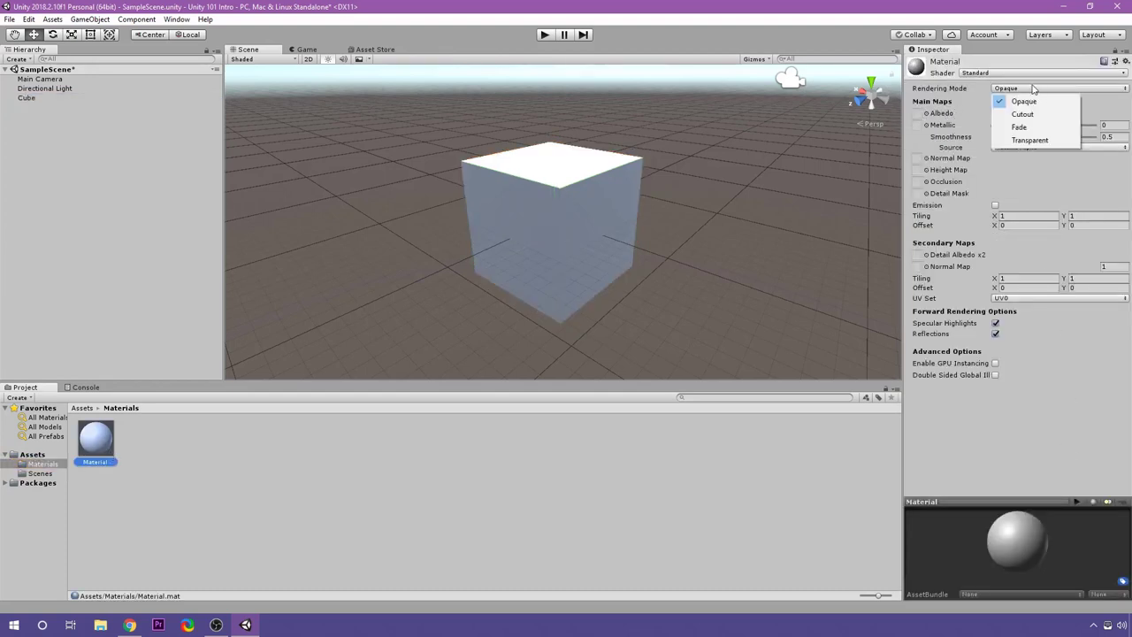
left_click(939, 92)
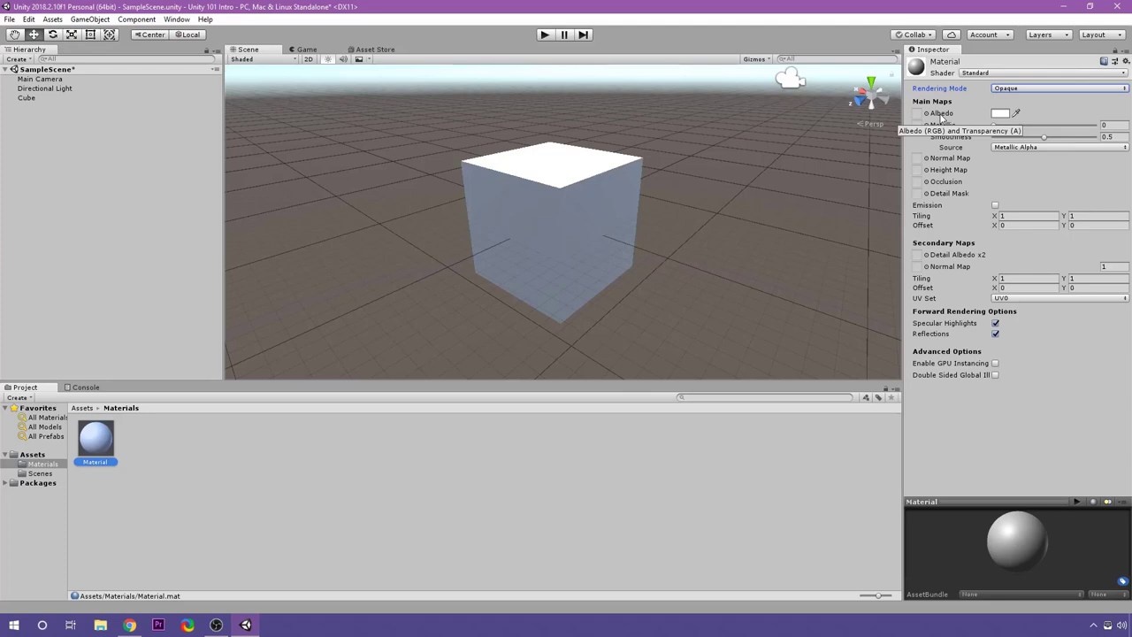
Set Material's albedo colour to purple and orbit around the purple cube
left_click(998, 114)
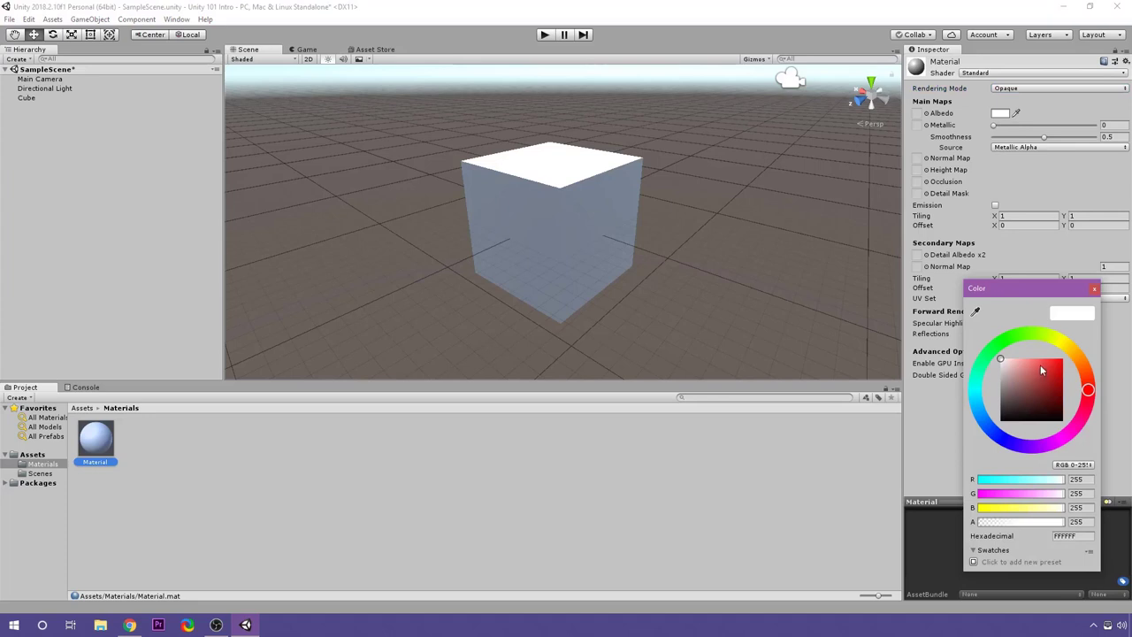
left_click_drag(1042, 371, 1042, 478)
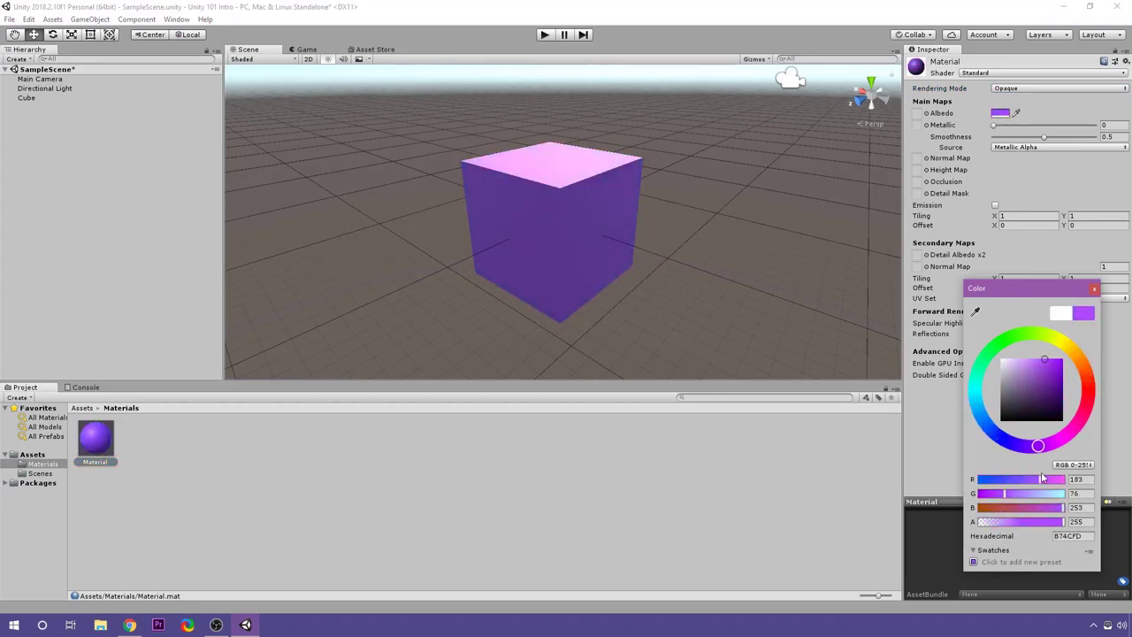
left_click_drag(1046, 382, 1042, 364)
left_click(1095, 288)
scroll(745, 233, "down", 3)
mouse_move(746, 233)
middle_mouse_down()
mouse_move(657, 271)
mouse_move(743, 253)
middle_mouse_up()
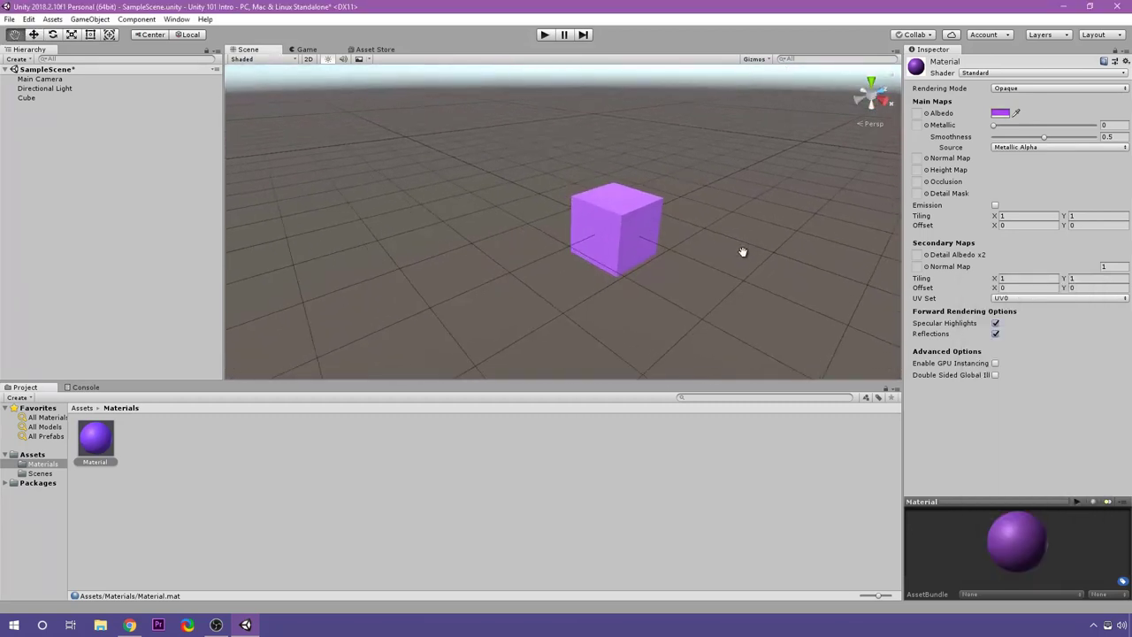
left_click_drag(743, 252, 612, 235, "alt")
left_click_drag(518, 187, 635, 228, "alt")
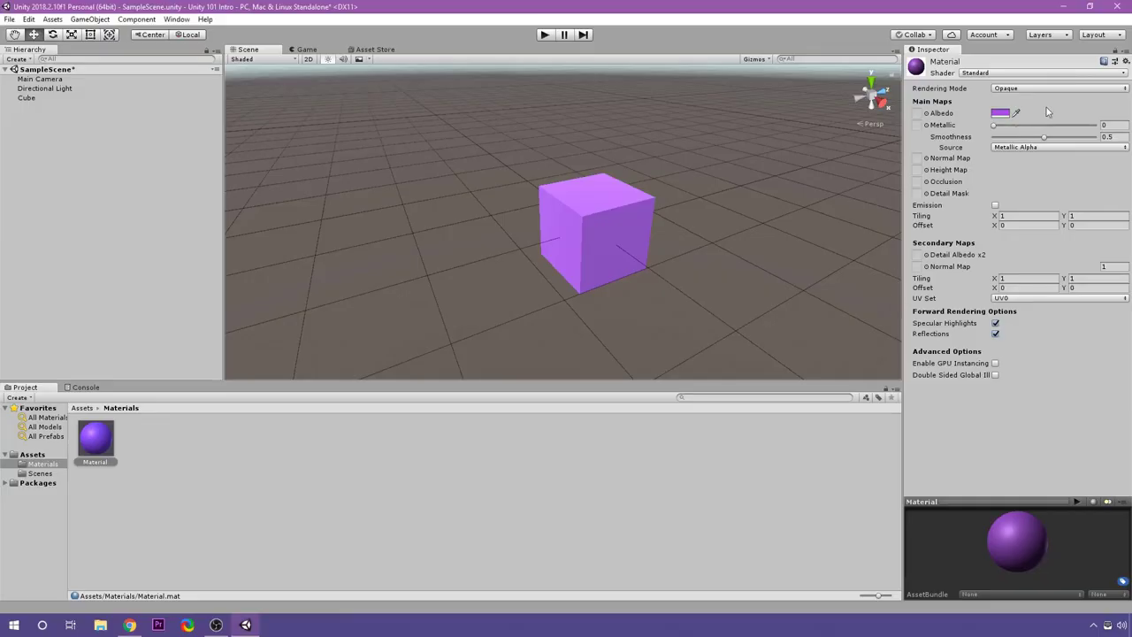
left_click(1017, 89)
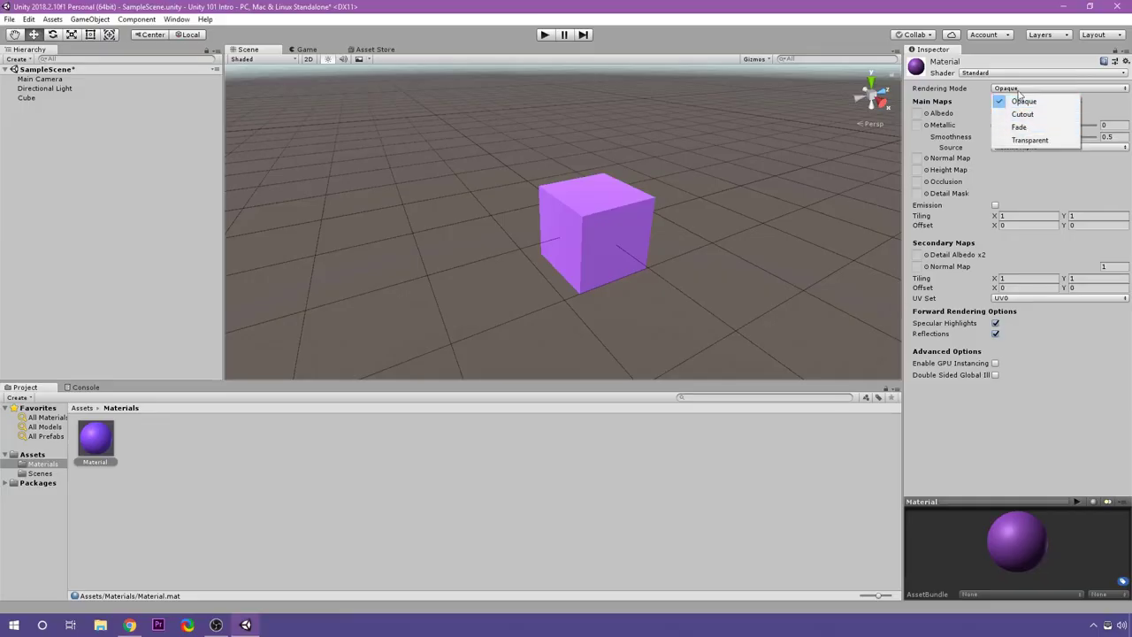
left_click(1030, 139)
left_click(1000, 115)
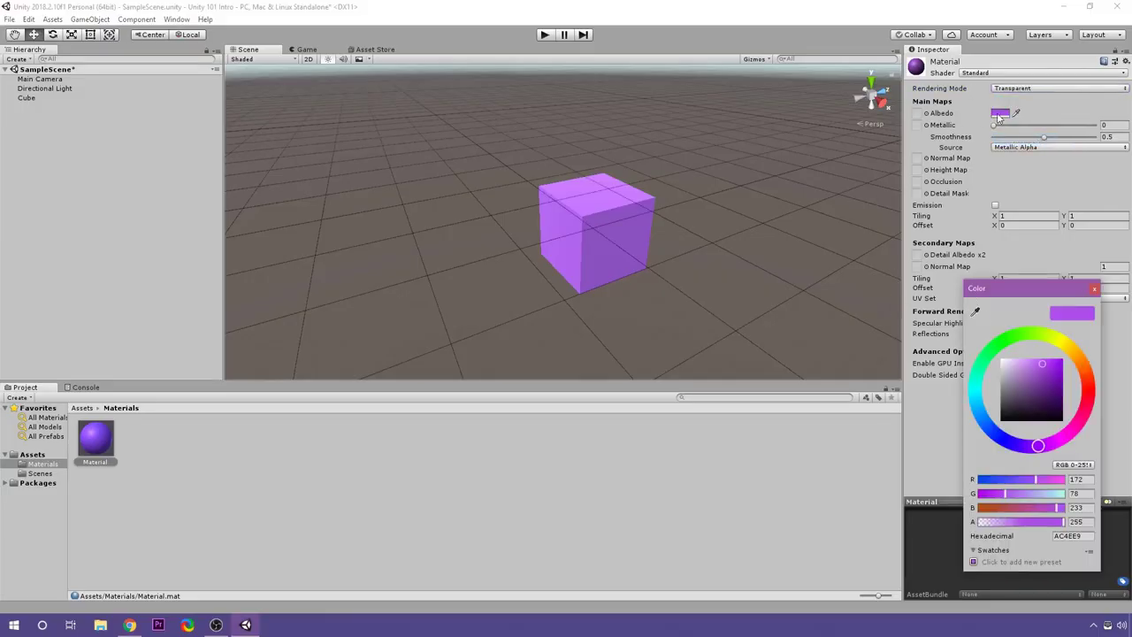
left_click_drag(1044, 524, 1015, 524)
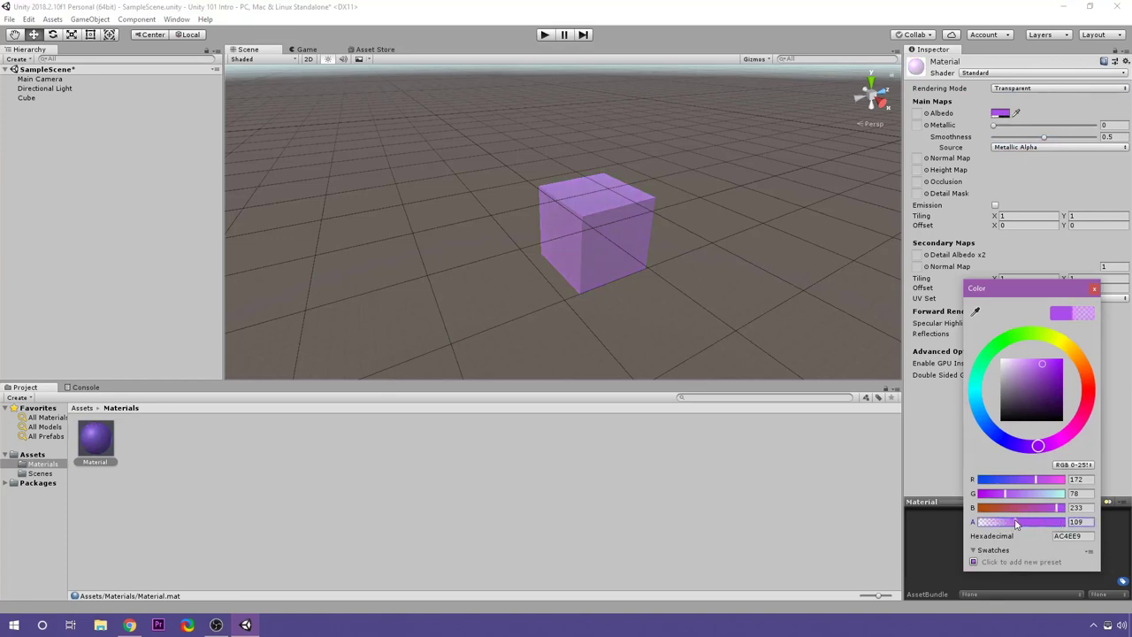
left_click(1095, 291)
left_click_drag(664, 316, 766, 276, "alt")
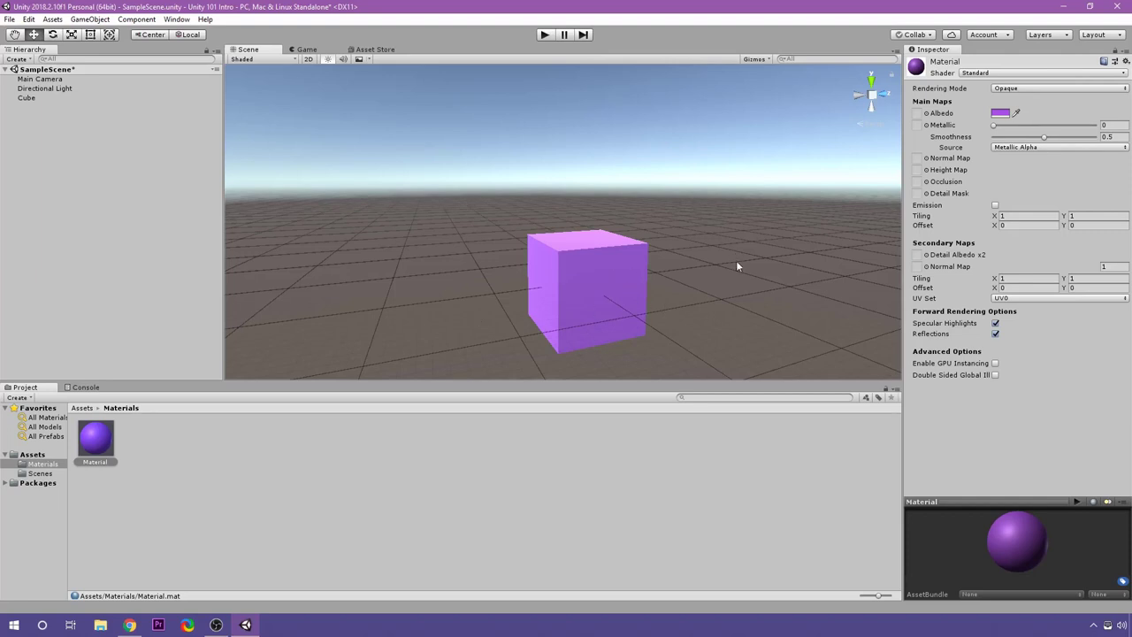
Add a plane under the cube and set its Scale X and Z to 10
right_click(62, 139)
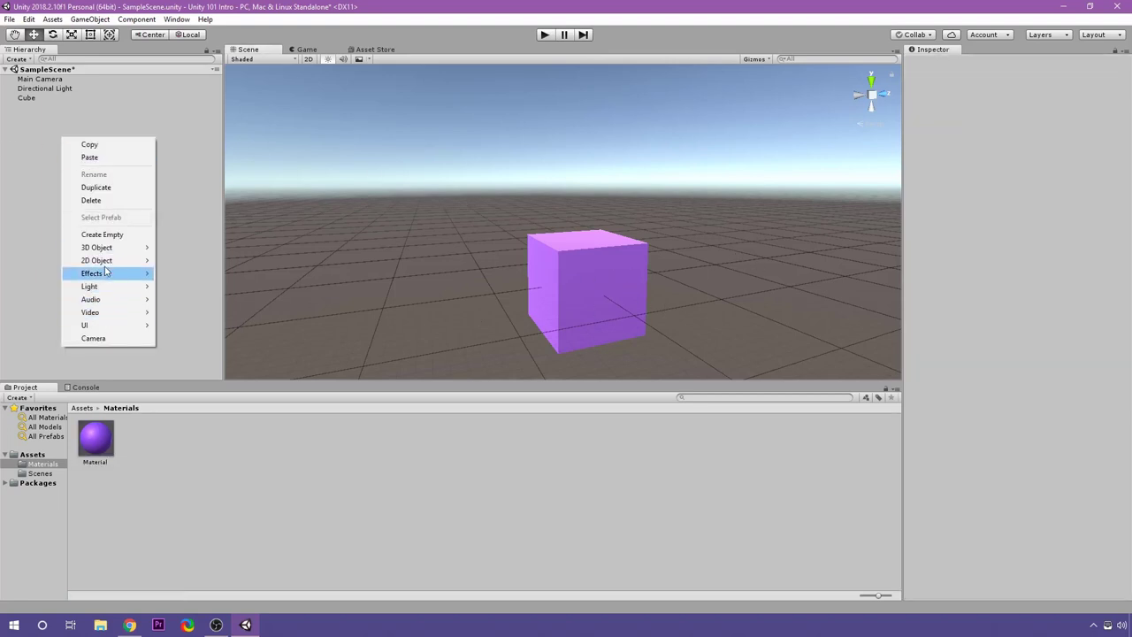
mouse_move(109, 249)
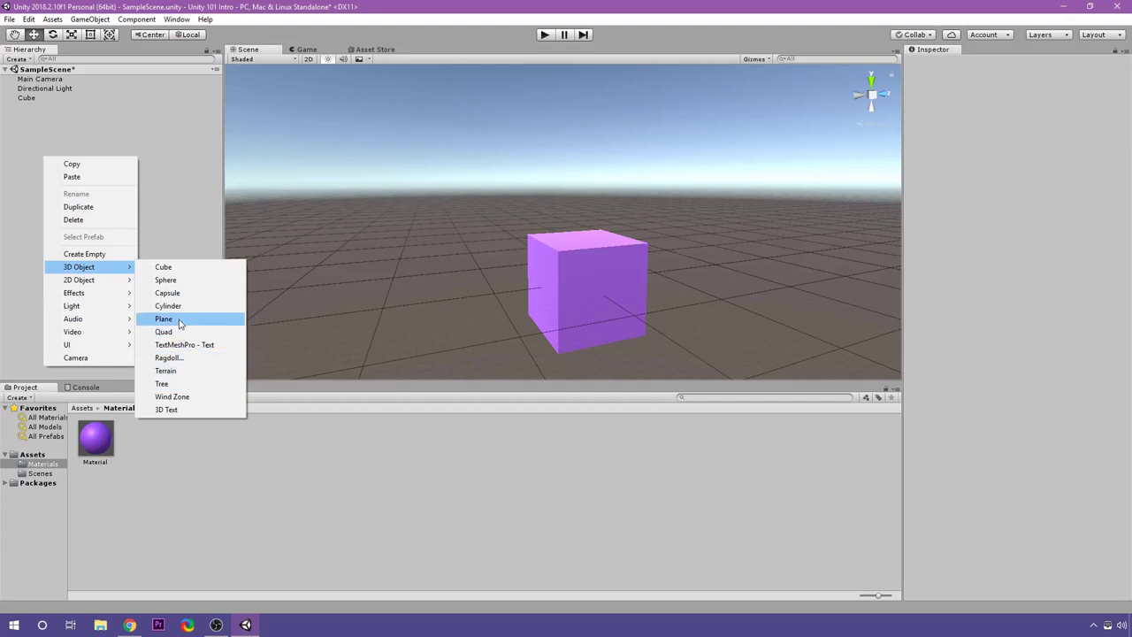
left_click(181, 320)
left_click_drag(562, 185, 577, 272)
left_click(1014, 118)
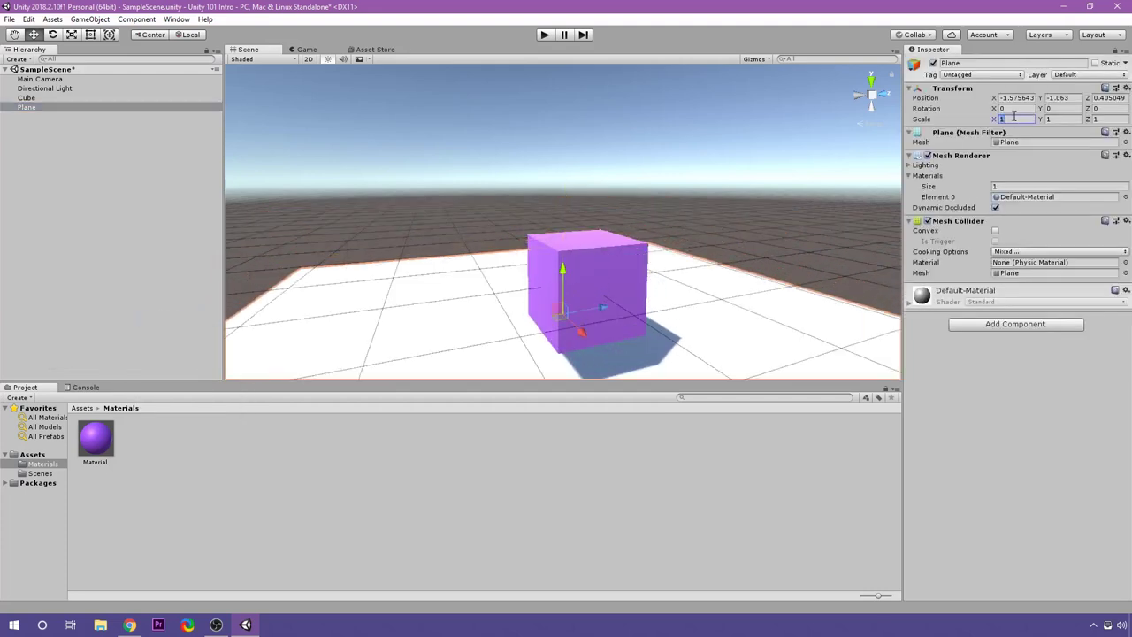
type("10")
left_click(1110, 120)
type("10")
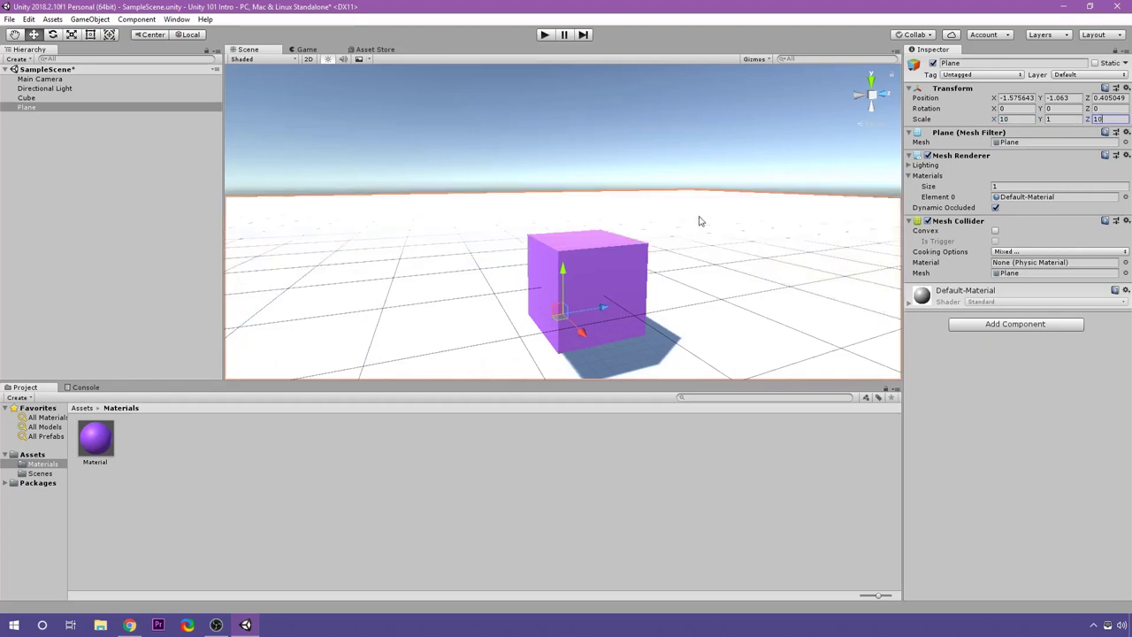
left_click_drag(417, 230, 619, 291, "alt")
Add a sphere and raise it onto the floor beside the cube
right_click(32, 182)
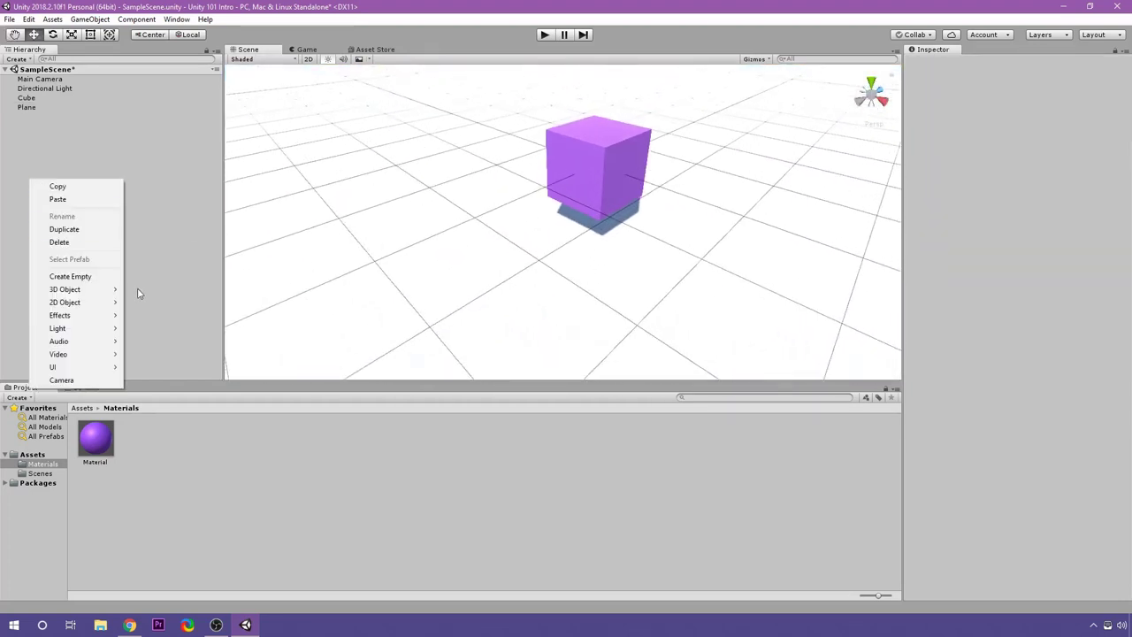
mouse_move(75, 292)
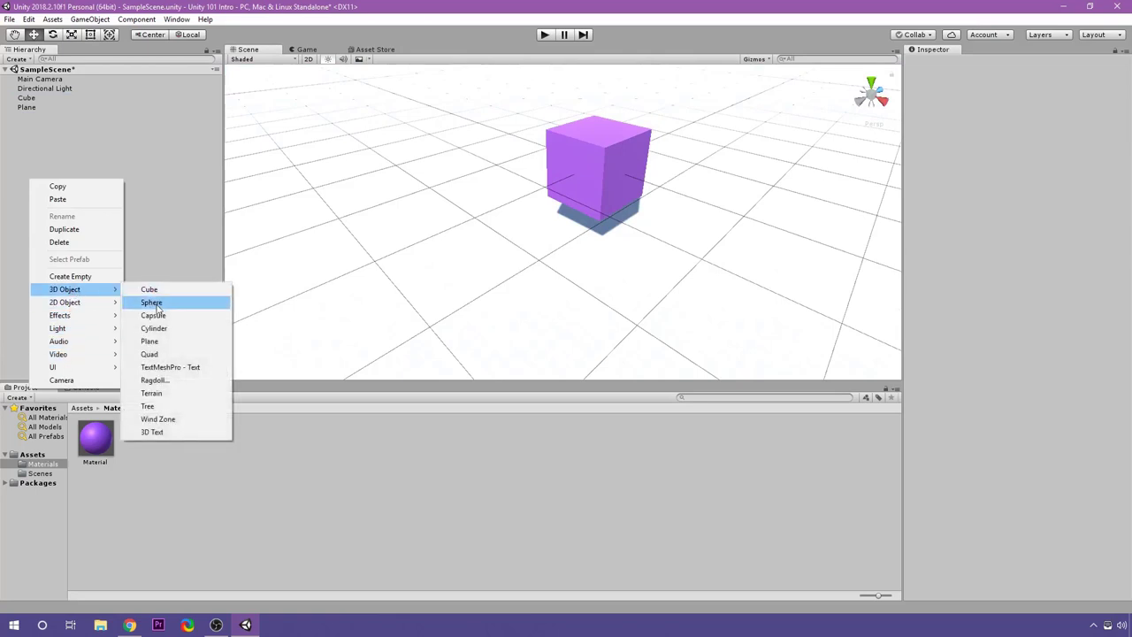
left_click(153, 302)
left_click_drag(568, 193, 221, 457)
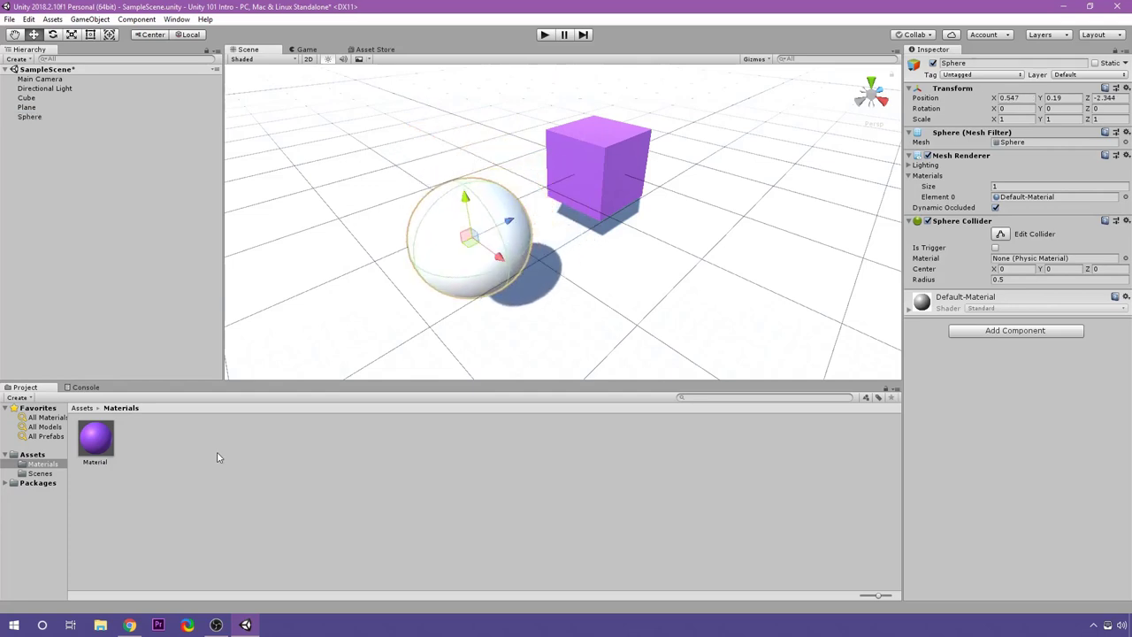
right_click(220, 455)
Duplicate the purple Material, name the copy Metallic, and drag it onto the sphere
left_click(124, 440)
left_click(87, 446)
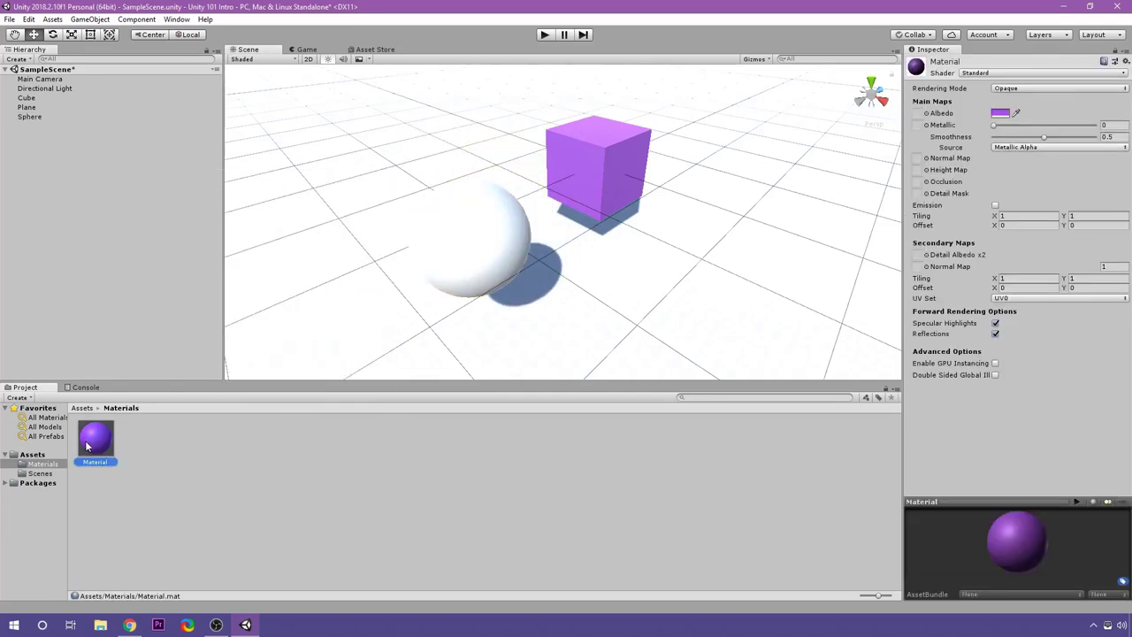
key("ctrl+d")
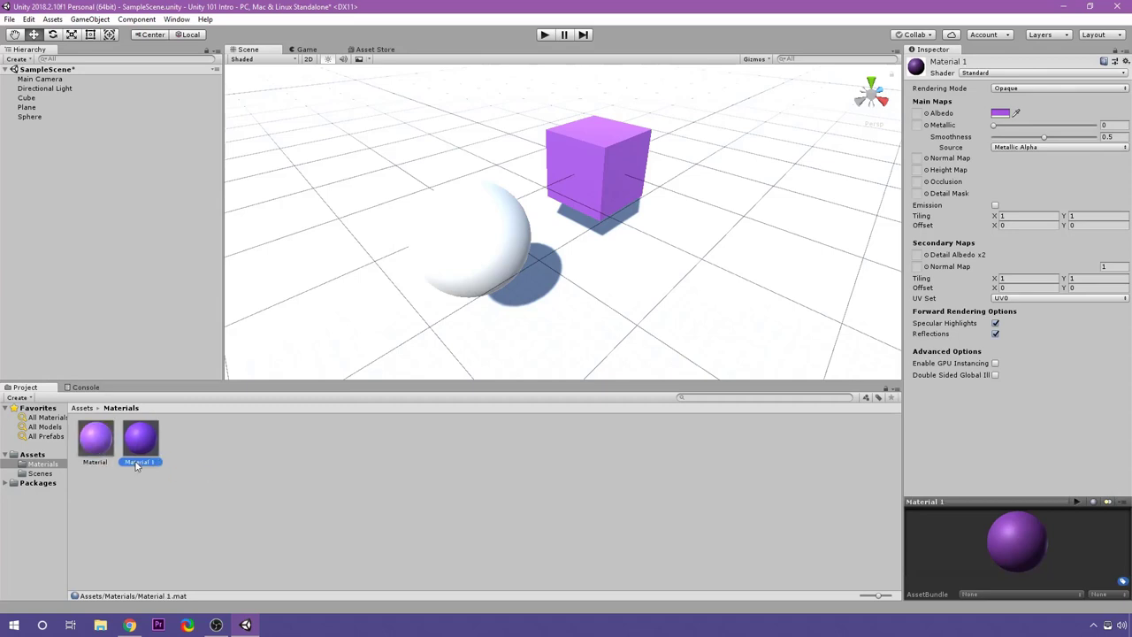
left_click(137, 462)
type("Matallic")
key("Return")
left_click_drag(136, 465, 451, 261)
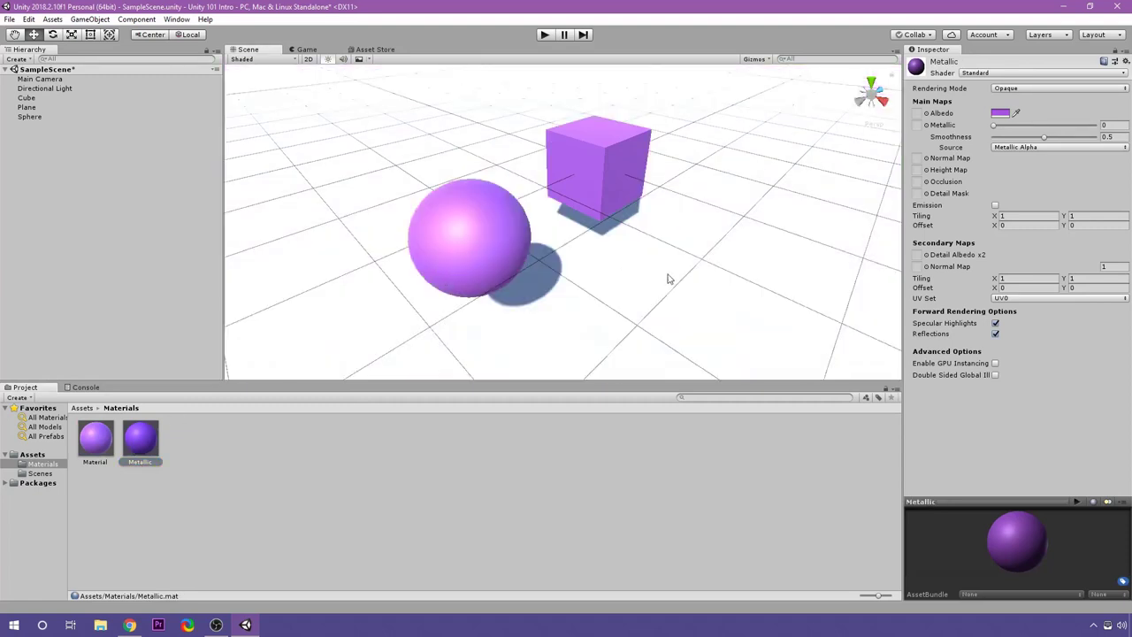
Push the Metallic material to full metallic with some smoothness and inspect the sphere's reflections
left_click_drag(994, 126, 1042, 130)
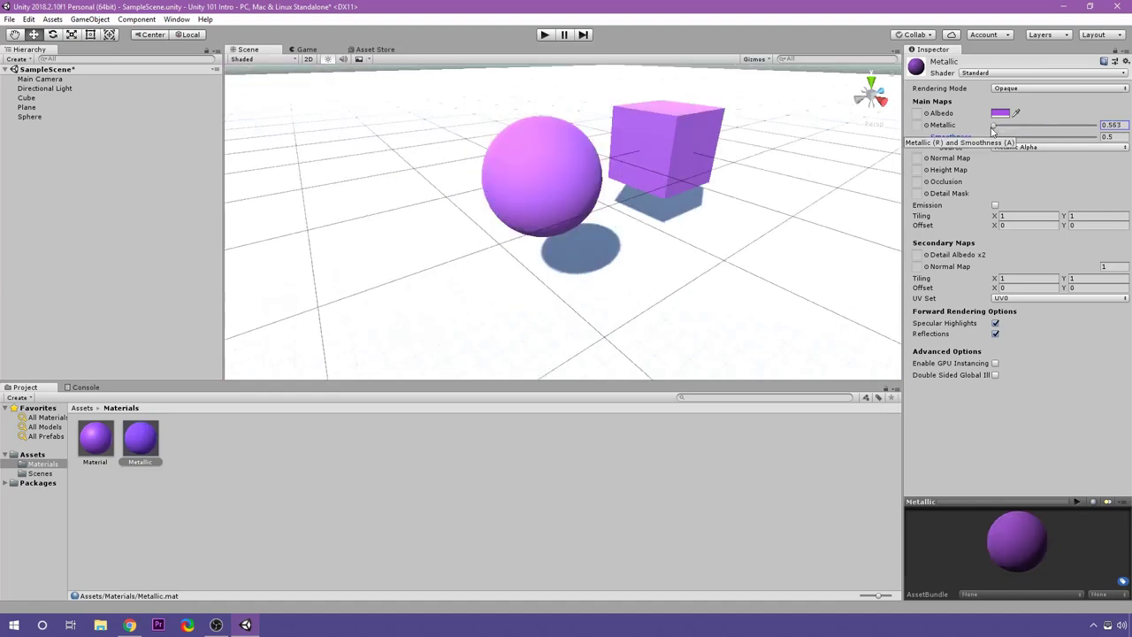
left_click_drag(993, 130, 1105, 130)
left_click_drag(995, 138, 1106, 181)
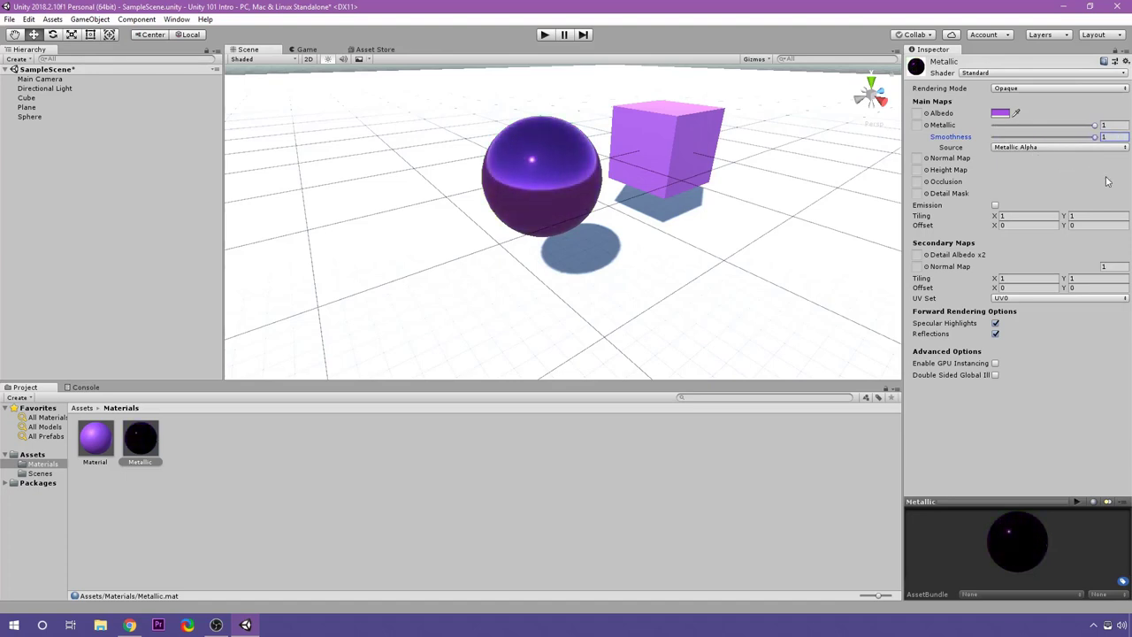
left_click_drag(619, 266, 525, 289, "alt")
scroll(608, 248, "up", 5)
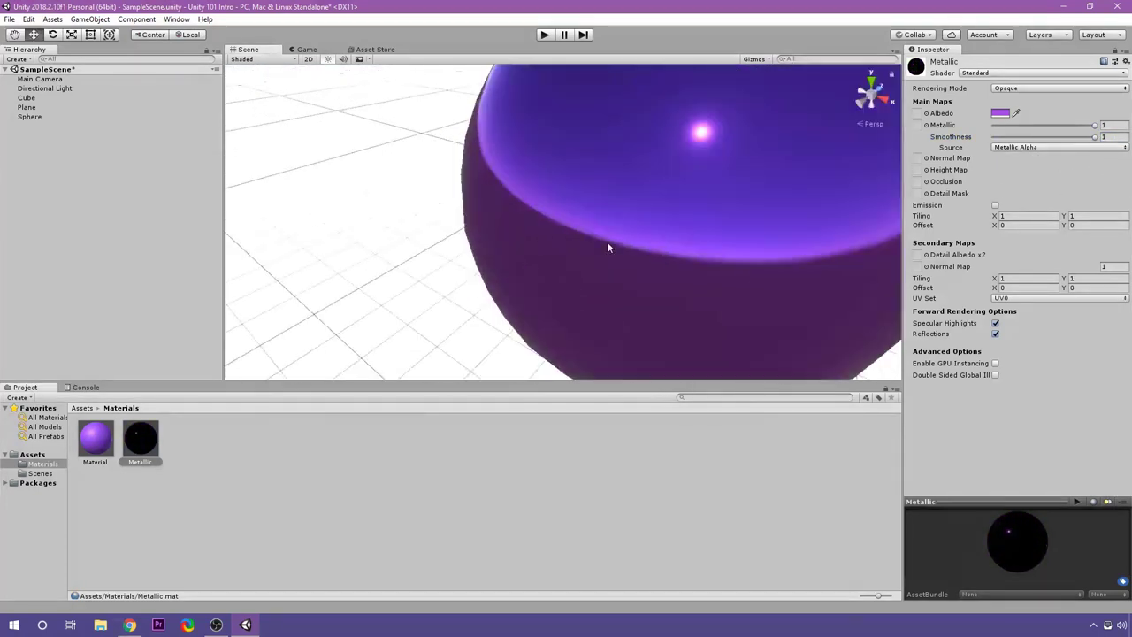
scroll(607, 247, "down", 3)
middle_click_drag(606, 245, 629, 216)
Set the albedo to white, then retune Metallic to 1 and Smoothness to about 0.74
left_click(1005, 113)
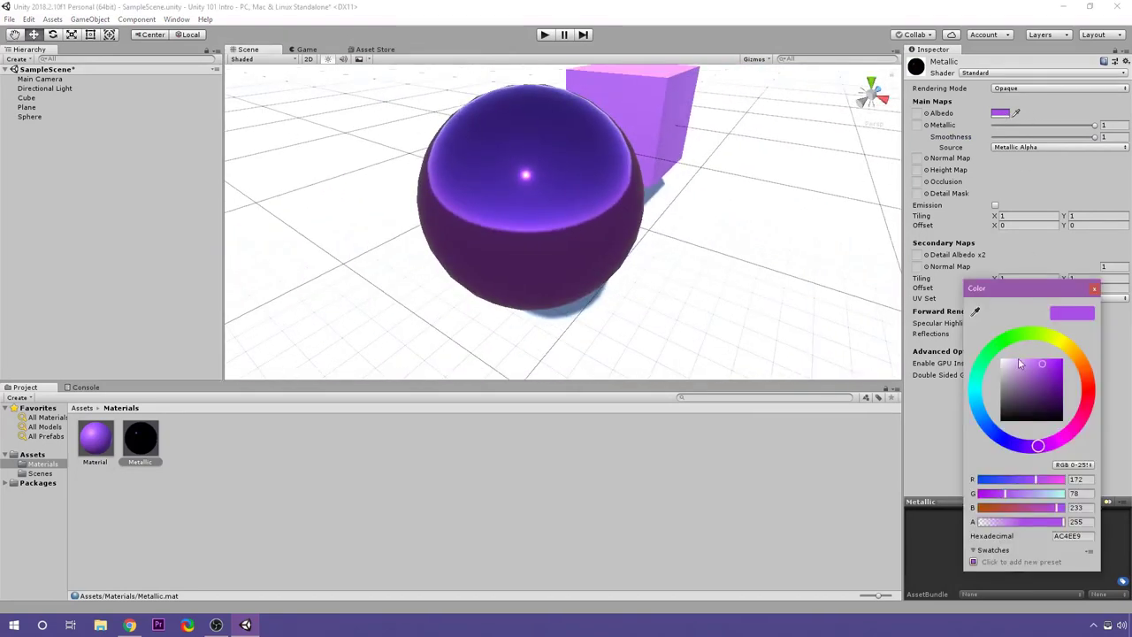
left_click_drag(1018, 357, 1001, 359)
left_click_drag(1094, 136, 966, 139)
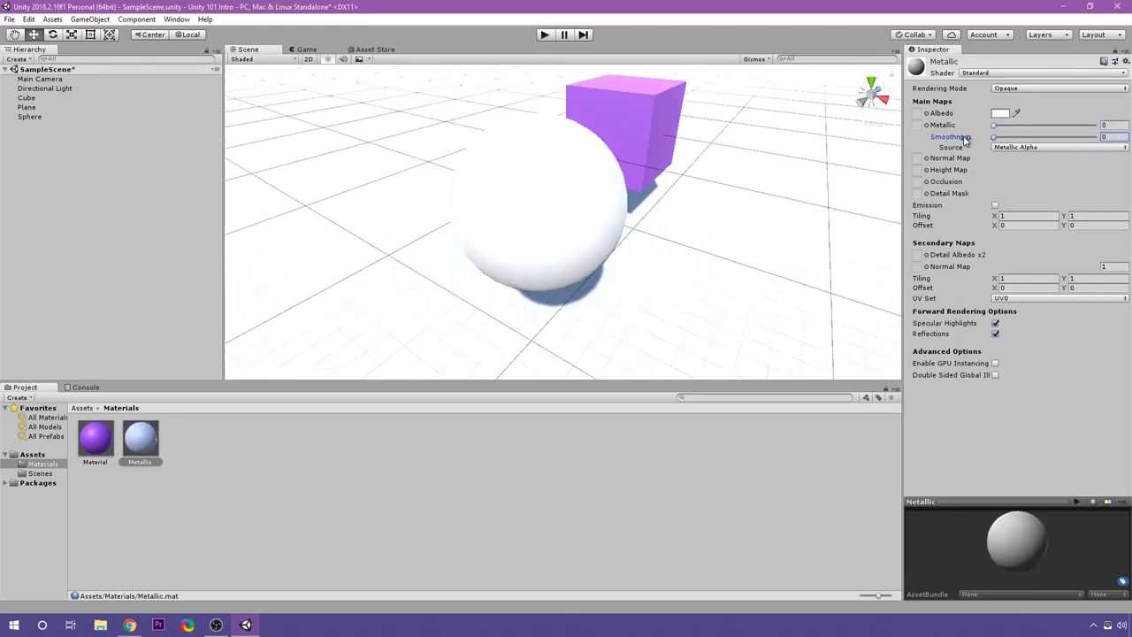
right_click_drag(640, 210, 420, 192)
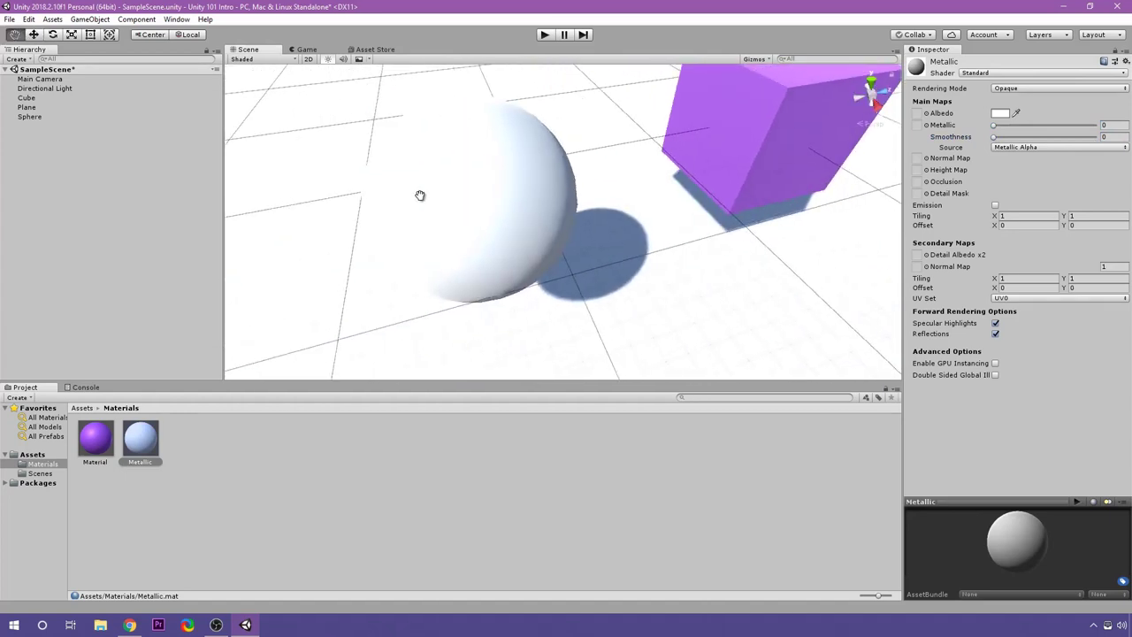
left_click(995, 126)
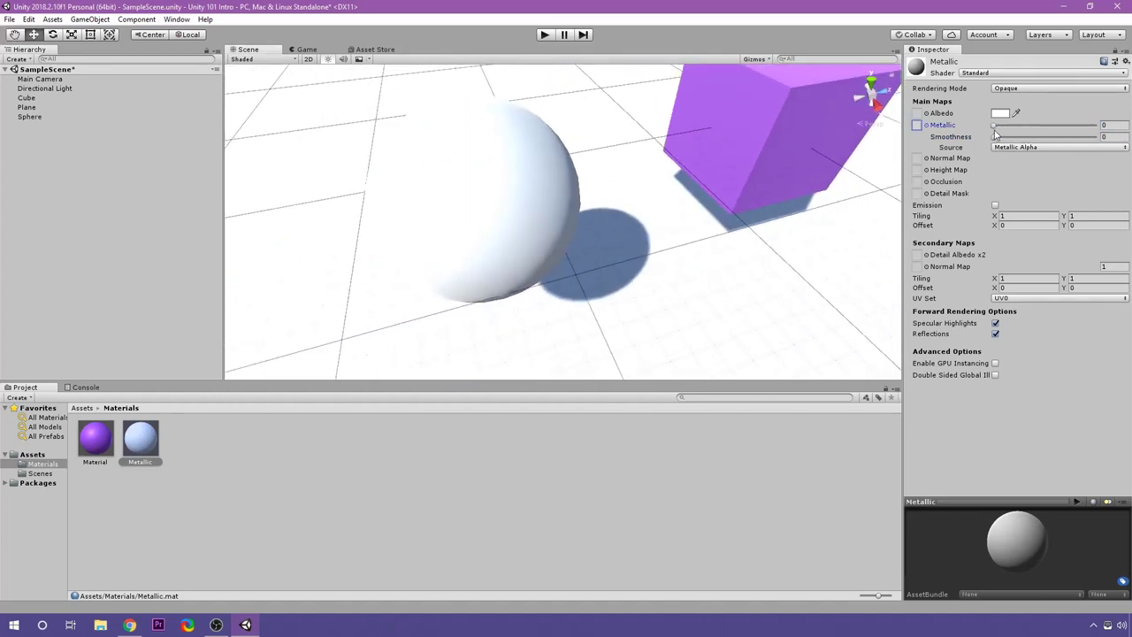
left_click_drag(994, 131, 1097, 130)
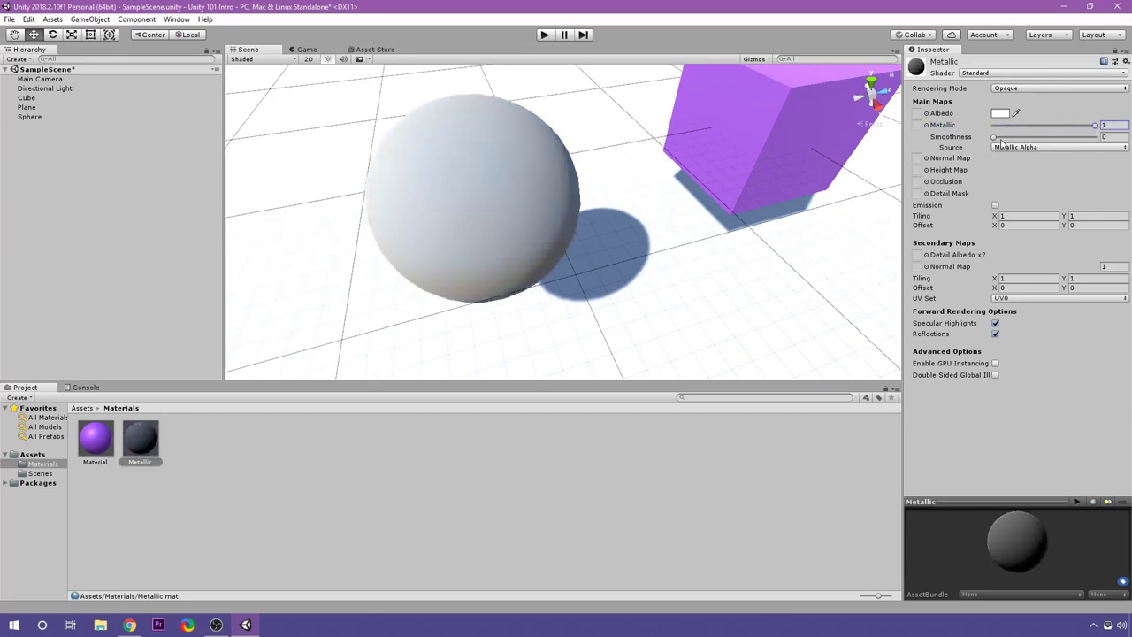
left_click_drag(998, 138, 1069, 139)
right_click_drag(610, 177, 455, 221)
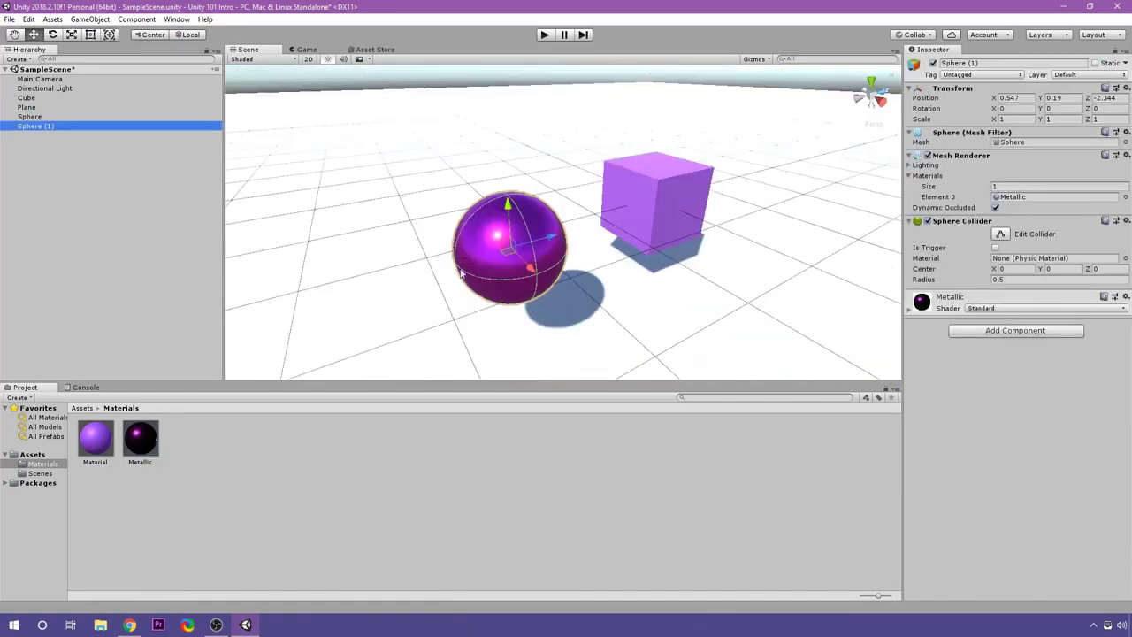
Drag Sphere (1) to the right of the cube, at 1.768, 0.19, -0.379
left_click_drag(509, 253, 774, 253)
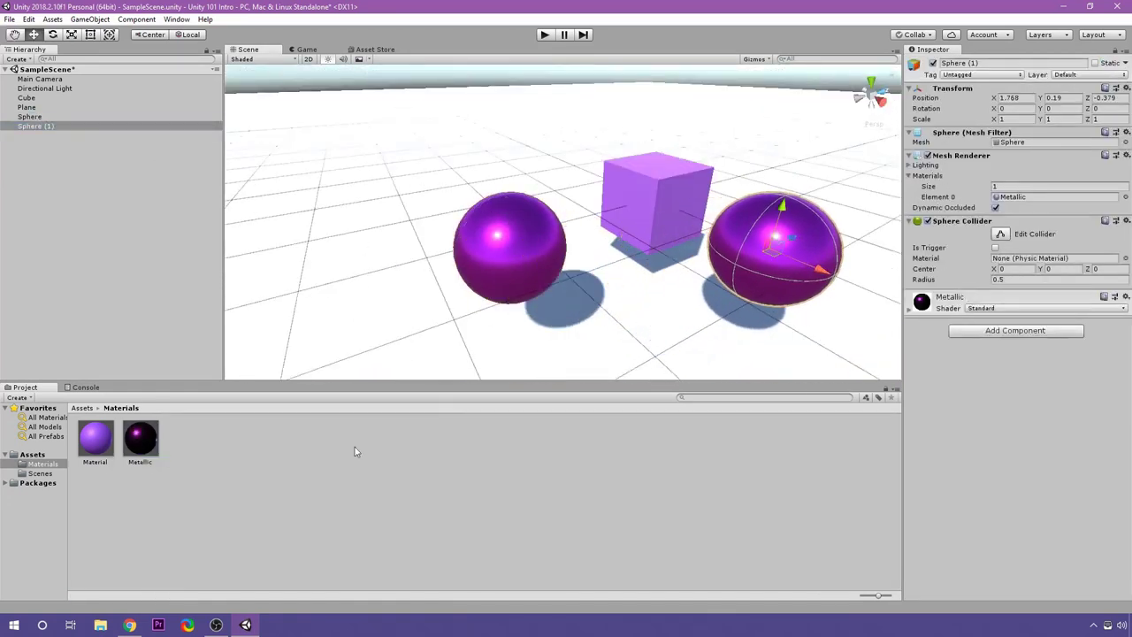
left_click(171, 430)
left_click(141, 438)
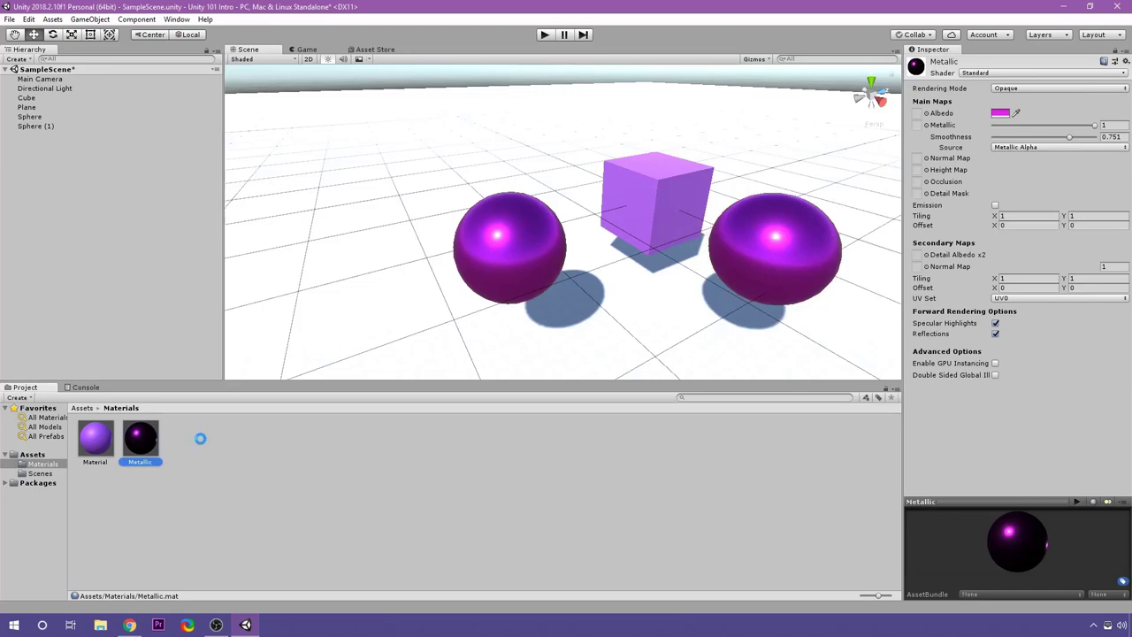
Duplicate the Metallic material and rename the copy Transparent
key("ctrl+d")
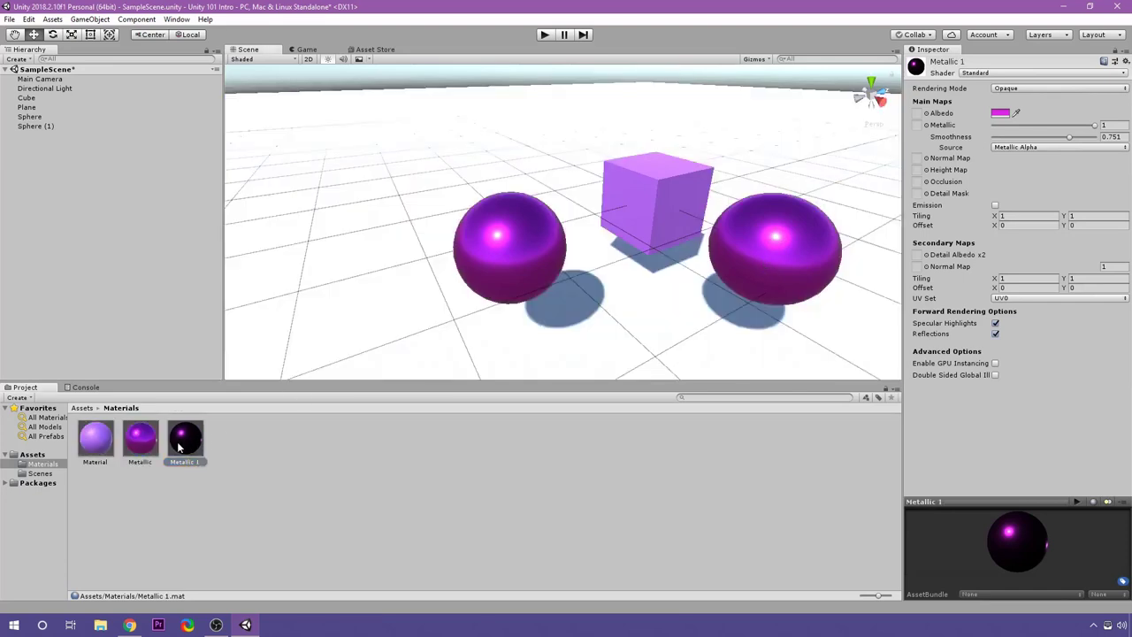
left_click(195, 464)
type("Transparent")
key("Return")
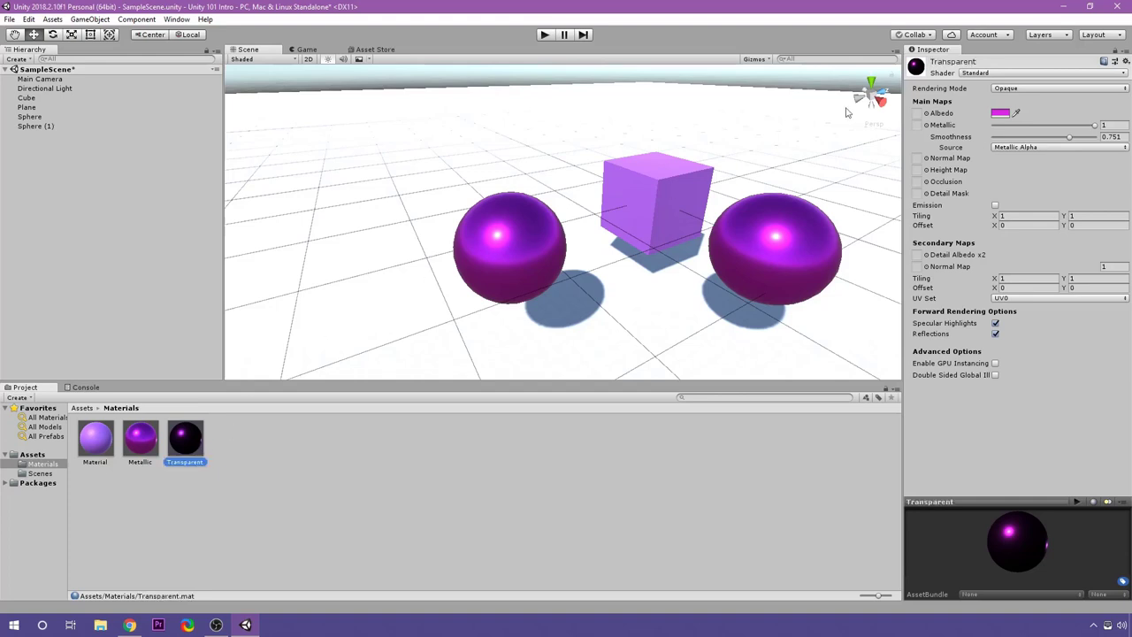
Set Transparent to Transparent rendering mode with lower albedo alpha and reduced metallic
left_click(1052, 89)
left_click(1029, 141)
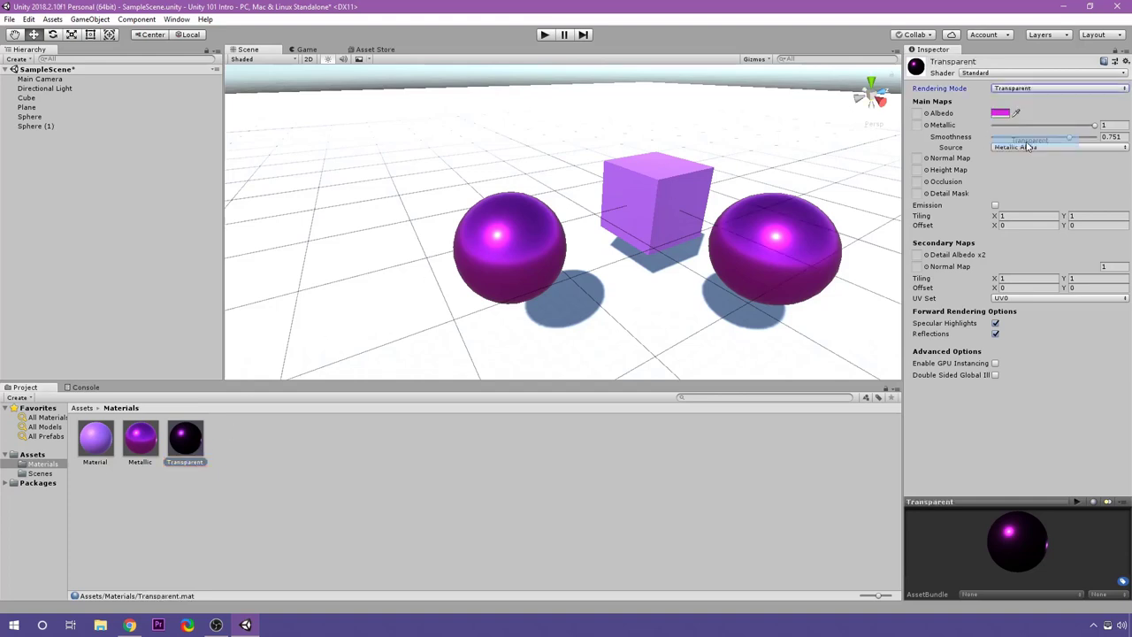
left_click(999, 114)
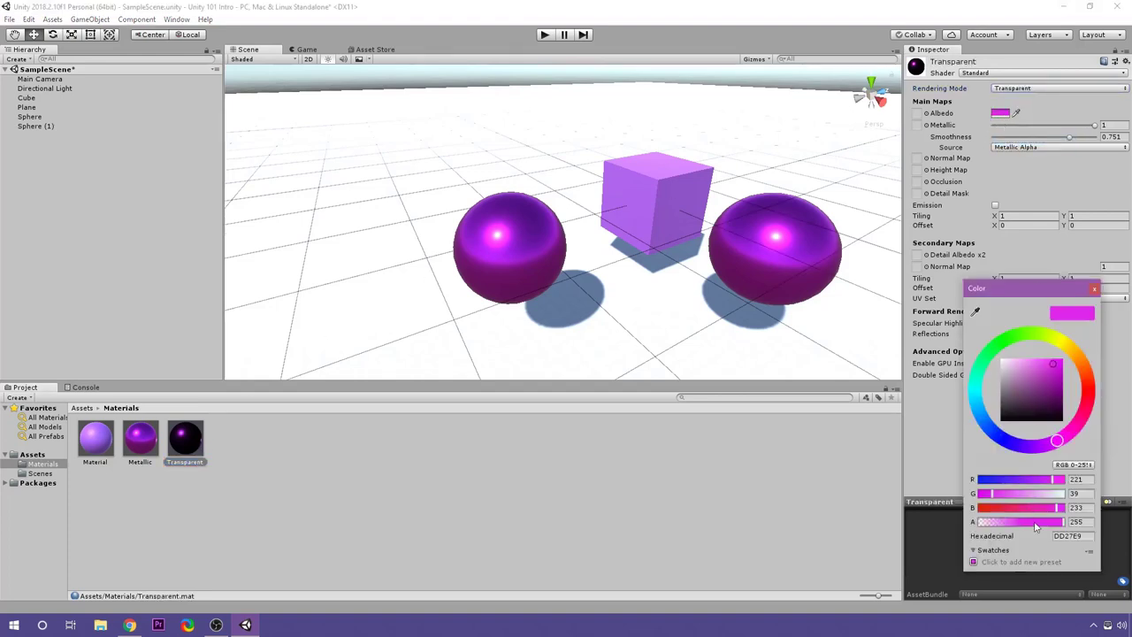
left_click_drag(1037, 527, 999, 525)
left_click(1095, 126)
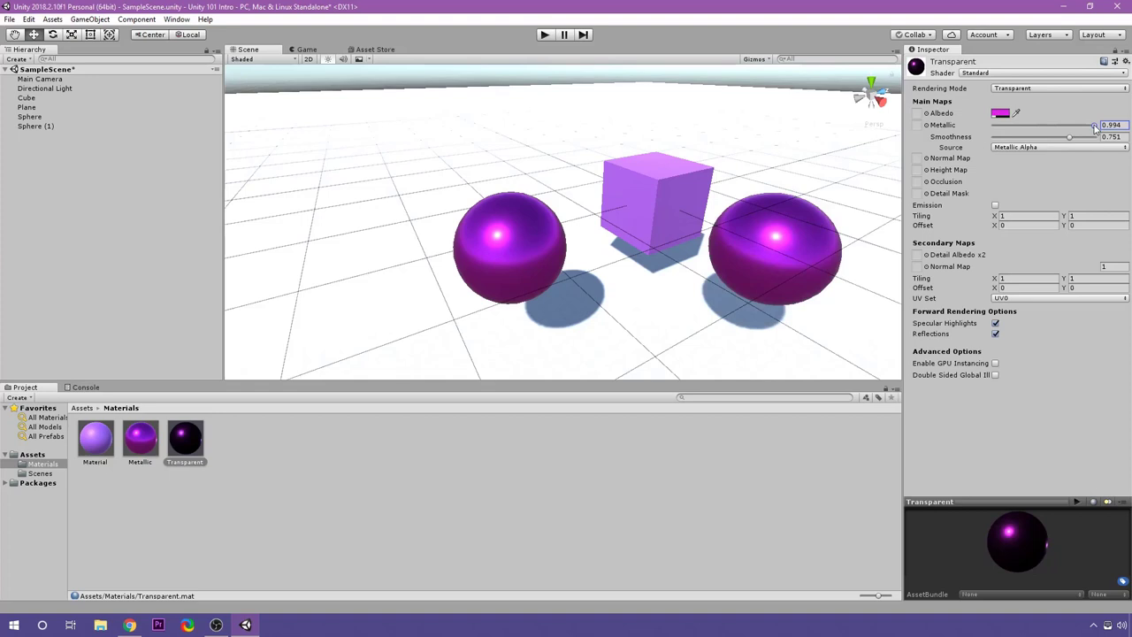
left_click_drag(1095, 126, 1064, 137)
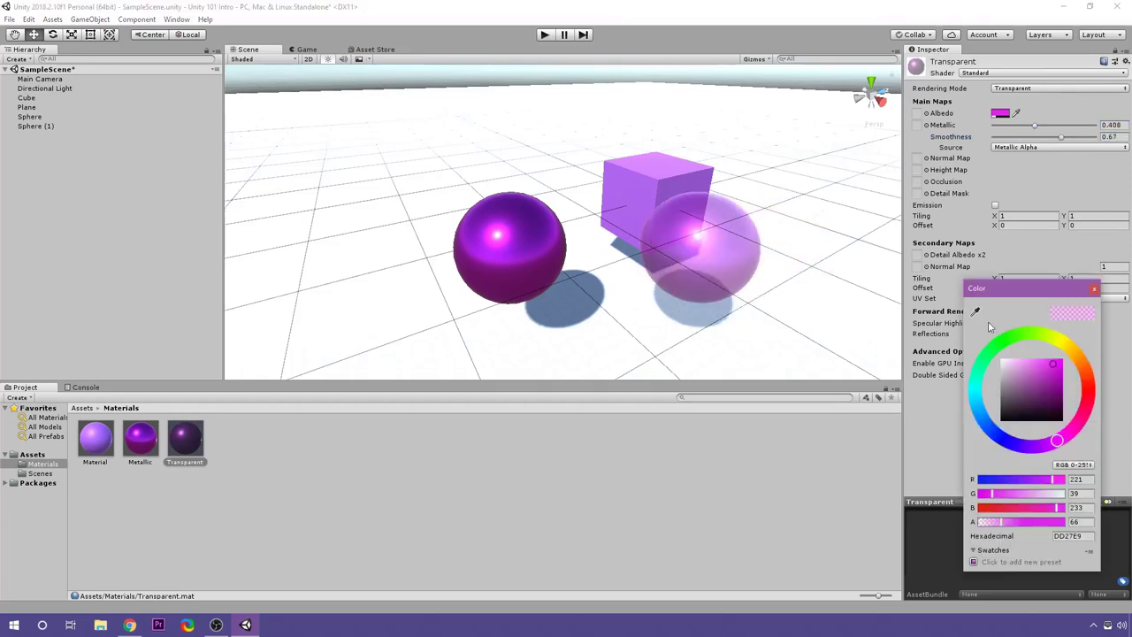
left_click_drag(1069, 350, 1095, 390)
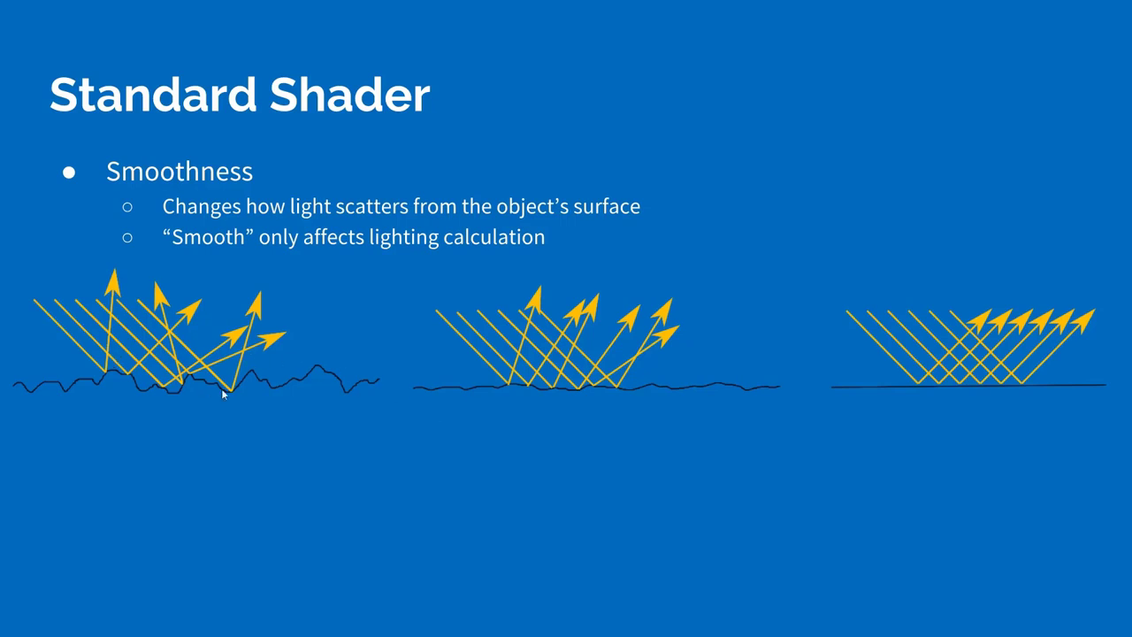
Advance the Smoothness slide to show the three reflective sphere photos
left_click(432, 411)
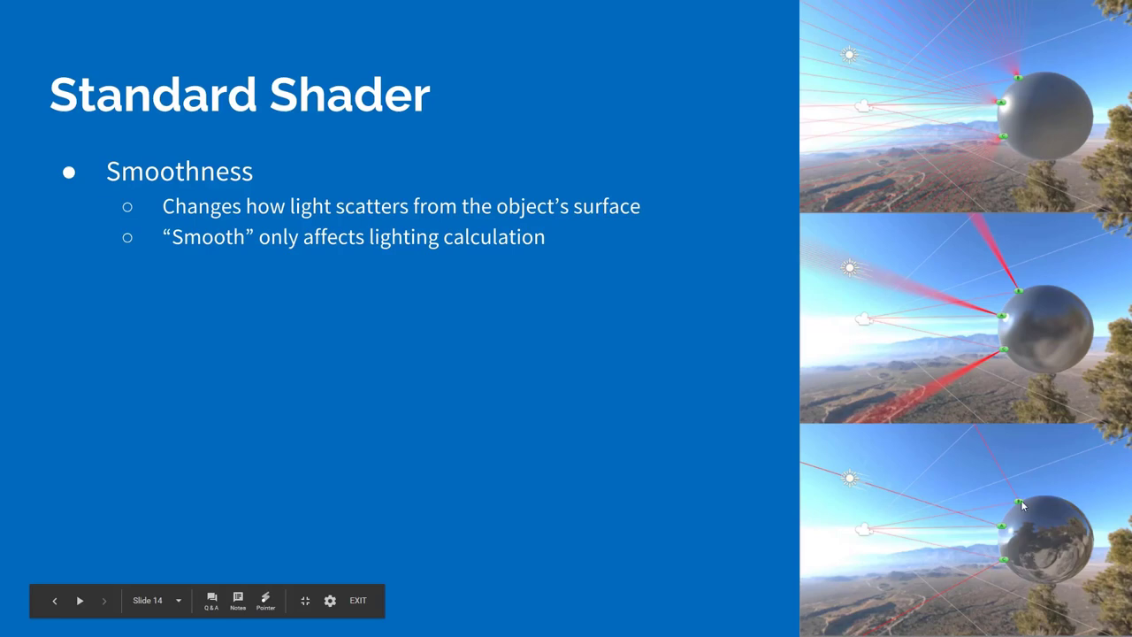
Toggle the Smoothness slide between sphere photos and diagrams, ending on the light-scattering diagrams
left_click(712, 484)
left_click(1022, 335)
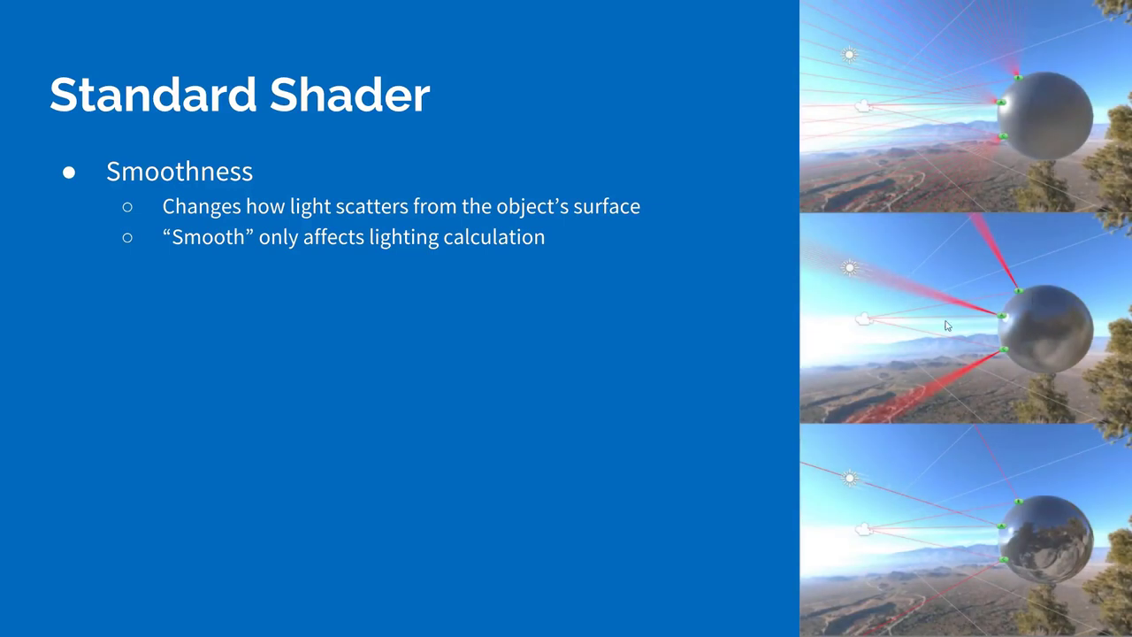
left_click(1009, 326)
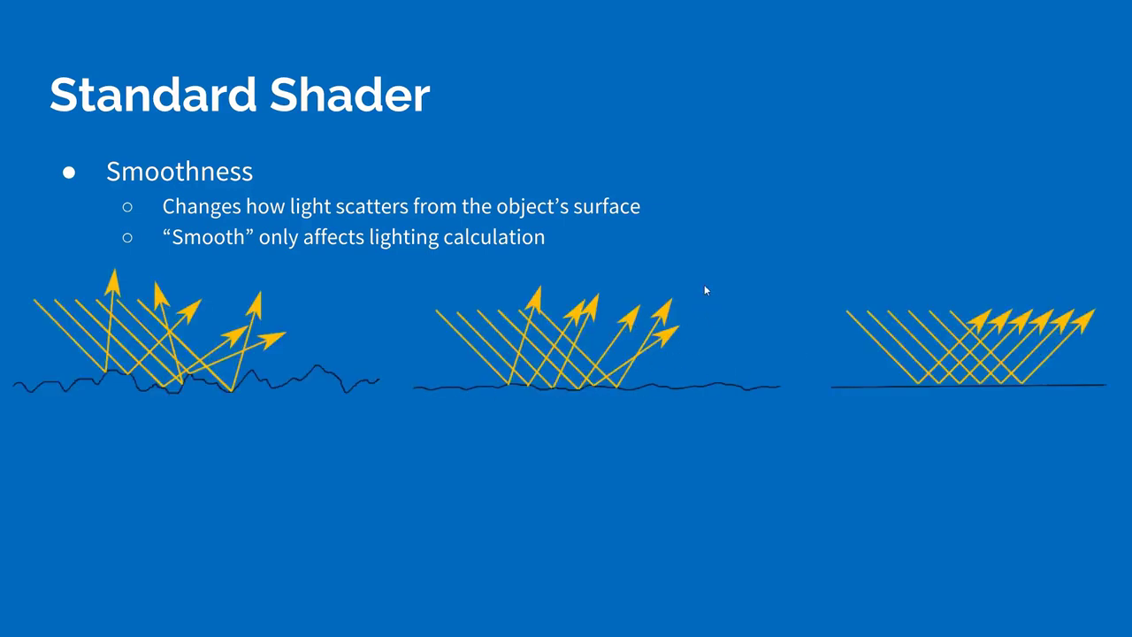
left_click(644, 383)
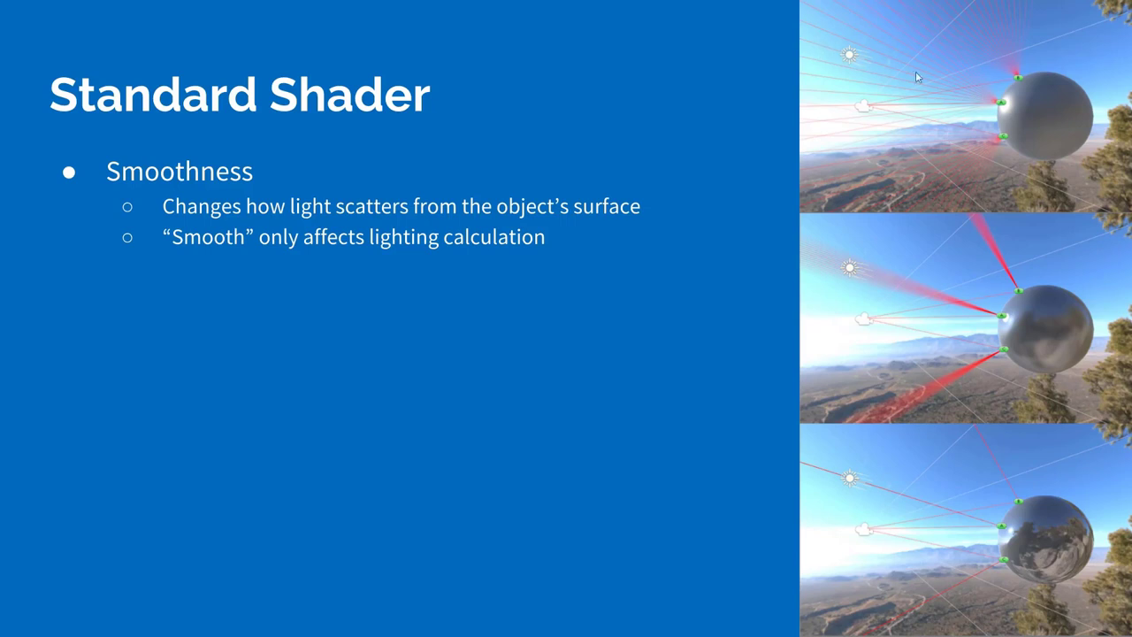
left_click(953, 108)
left_click(954, 109)
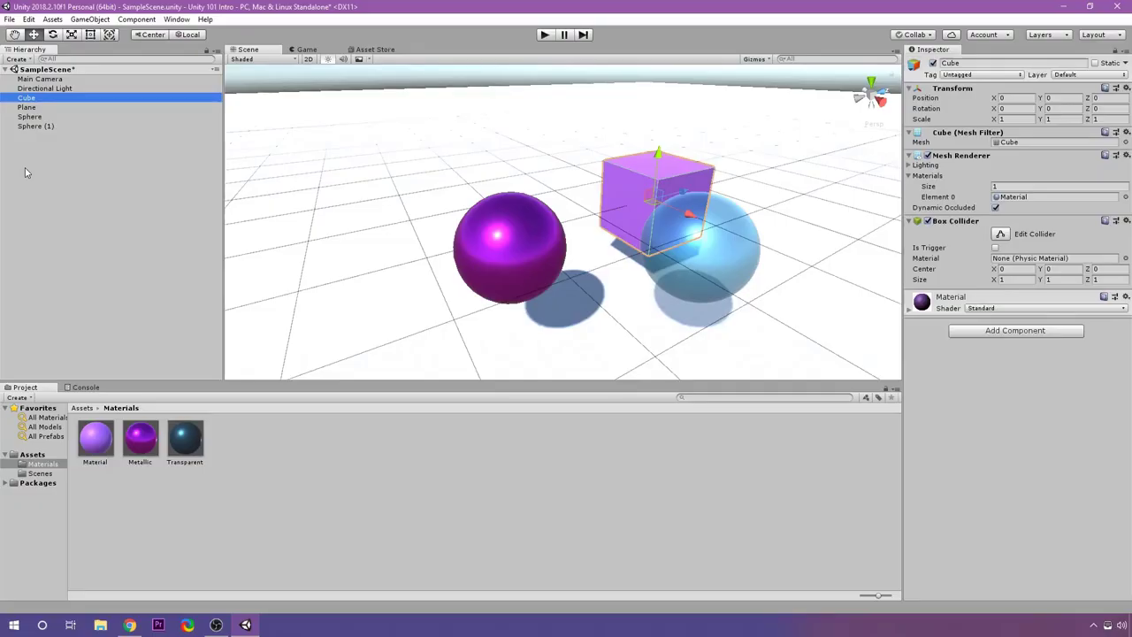
Duplicate the purple cube to add Cube (1) to the scene
key("ctrl+d")
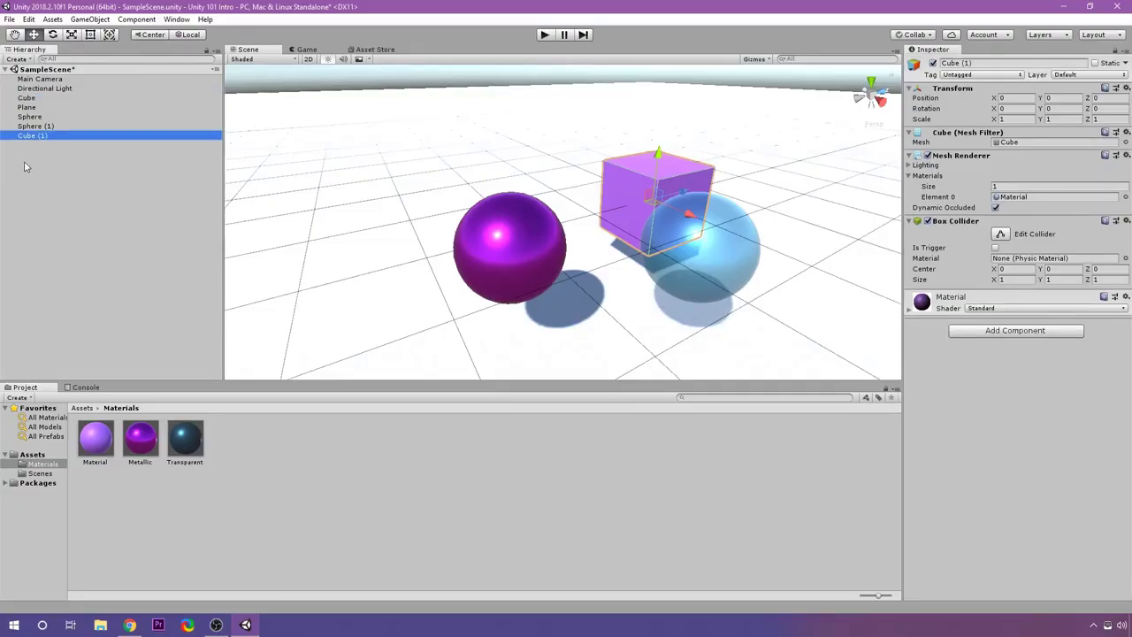
left_click(262, 454)
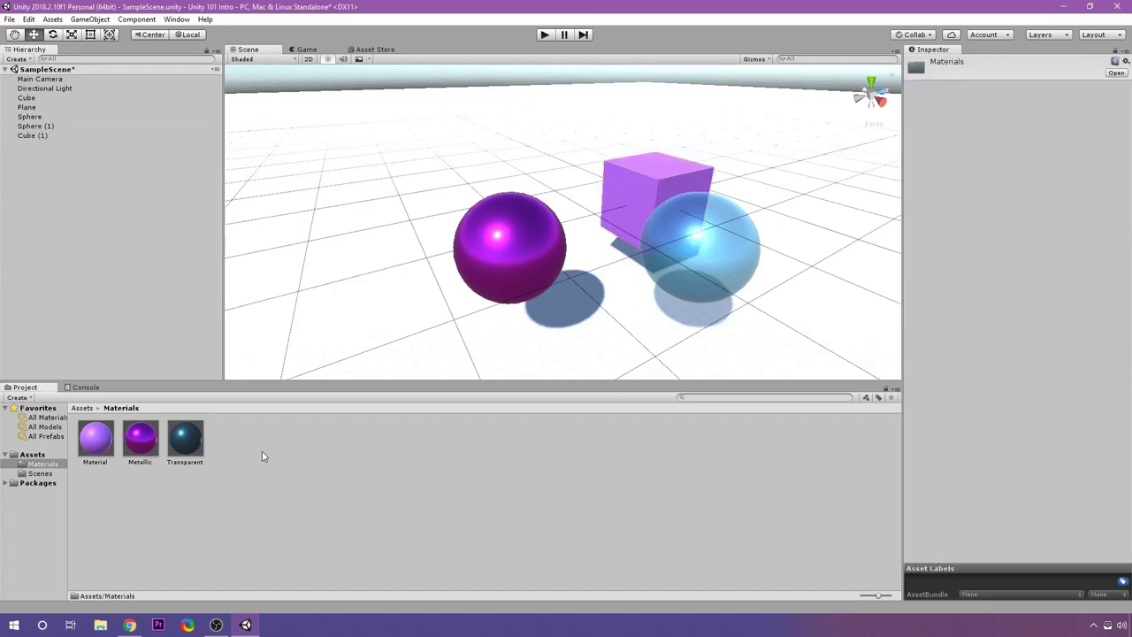
right_click(262, 452)
Duplicate the Transparent material and rename the copy to Emission
left_click(185, 438)
key("ctrl+d")
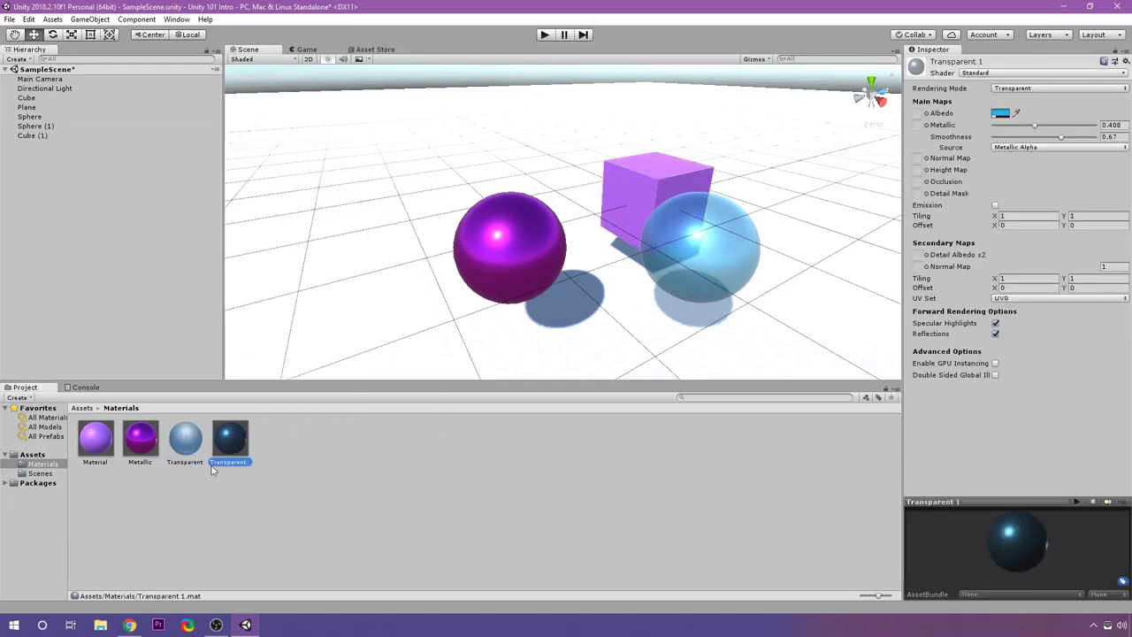
left_click(230, 462)
type("Em")
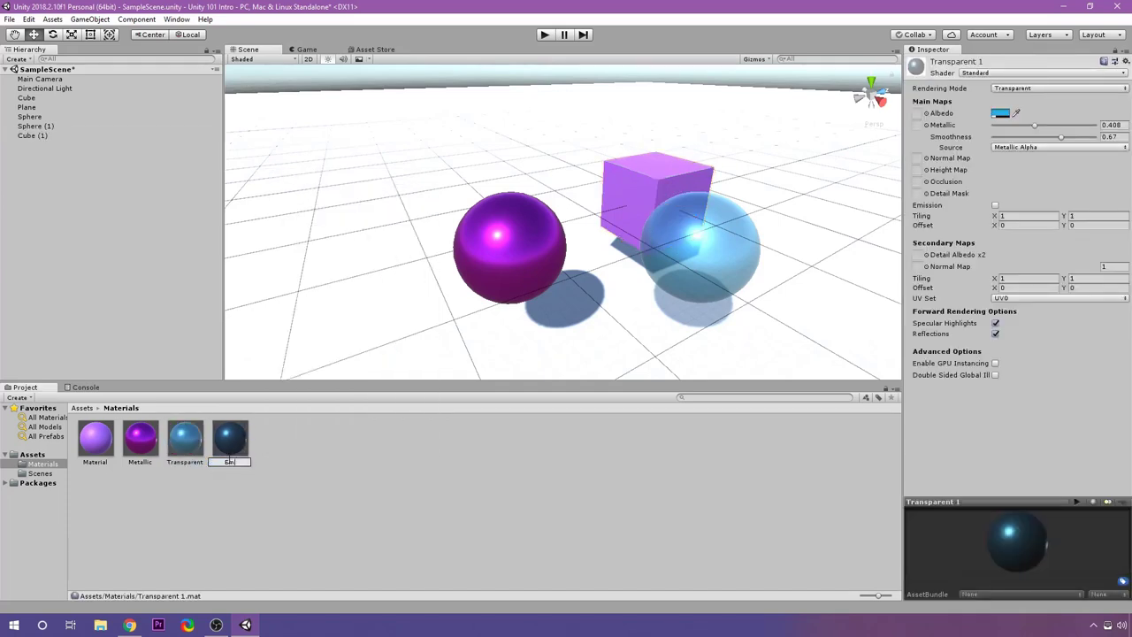
type("ission")
key("Return")
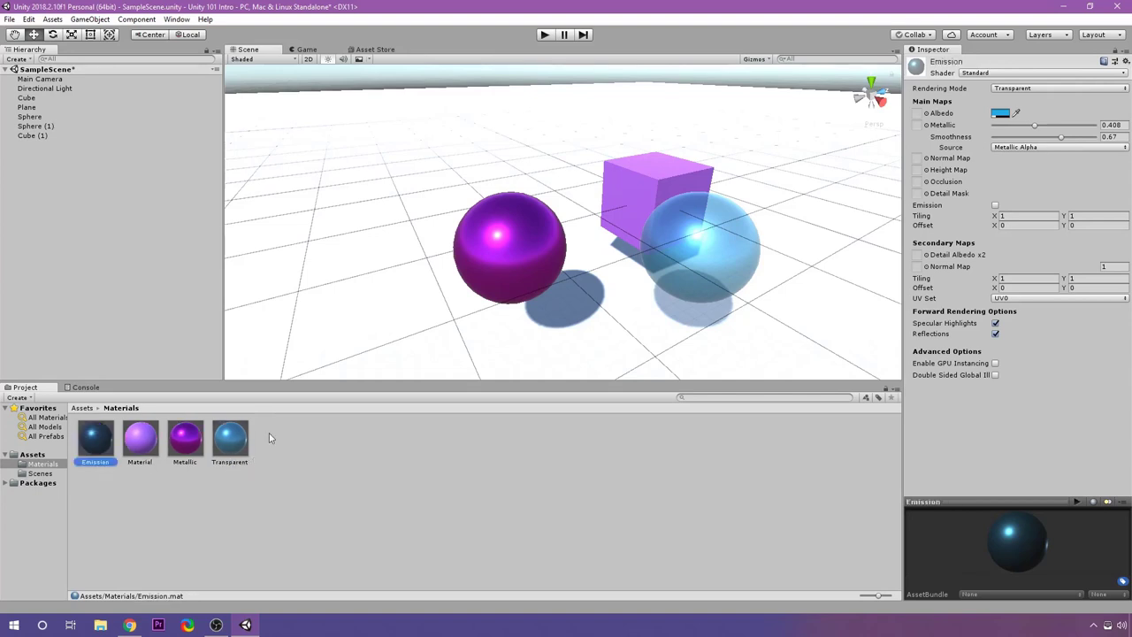
Make the Emission material bright green and Opaque, with Metallic and Smoothness at 0
left_click(1002, 113)
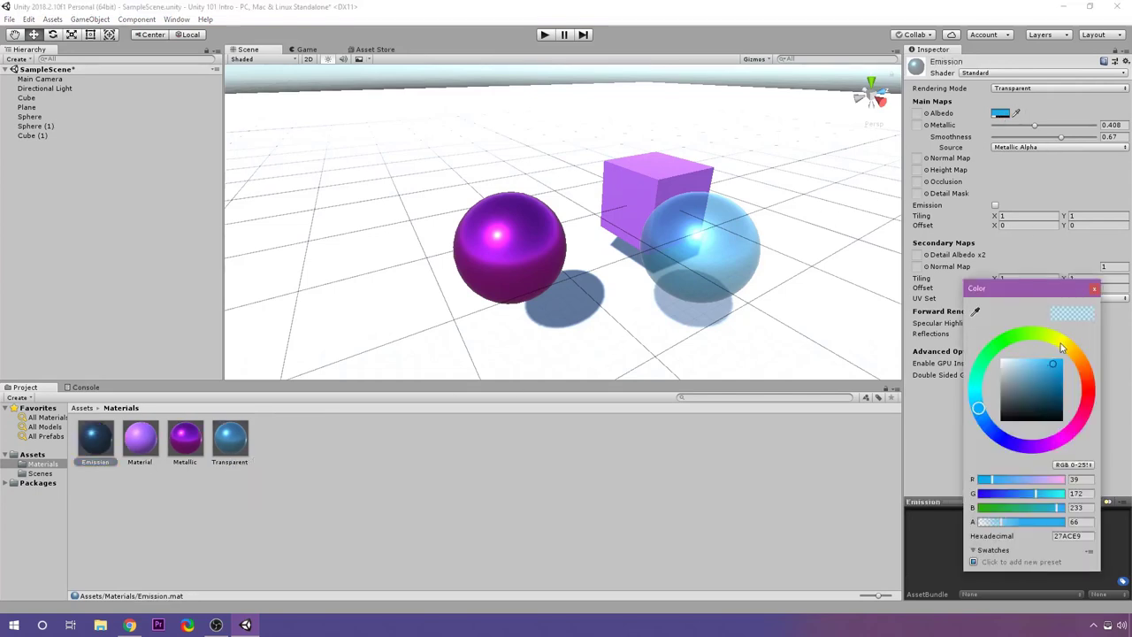
left_click(1088, 407)
left_click(995, 346)
left_click_drag(1036, 364, 1059, 356)
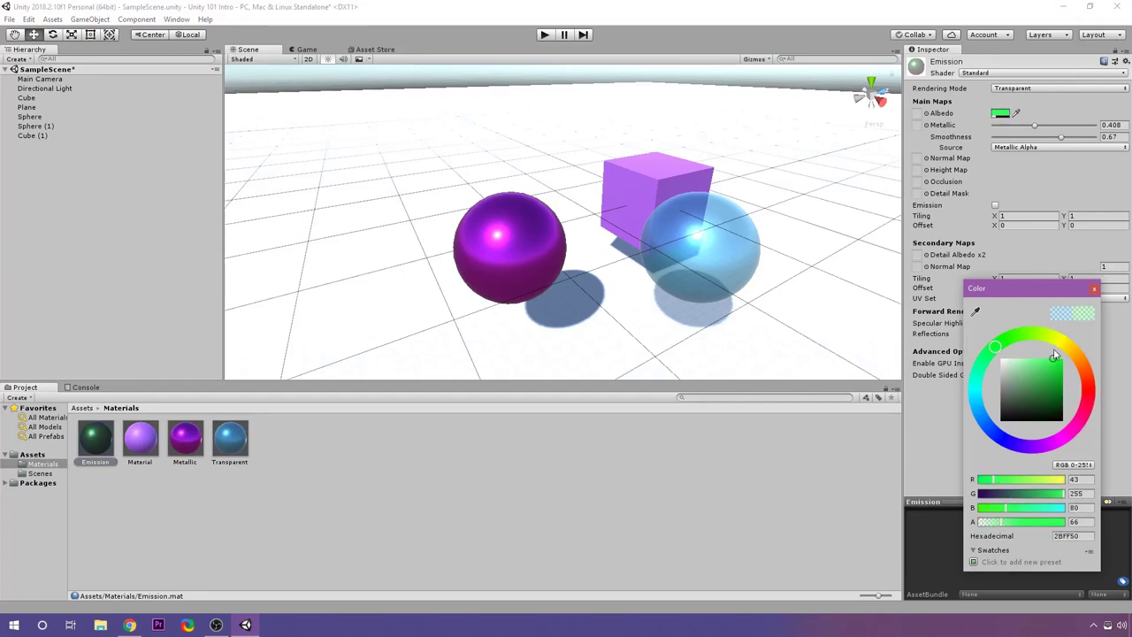
left_click(1094, 288)
left_click_drag(1038, 127, 993, 126)
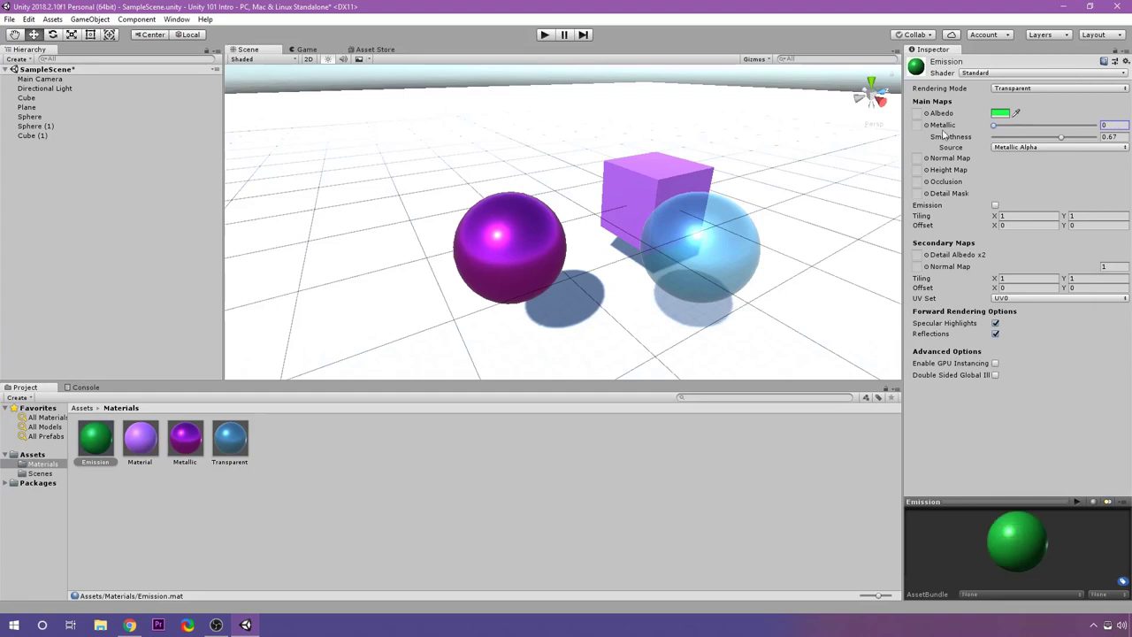
left_click_drag(1061, 138, 994, 138)
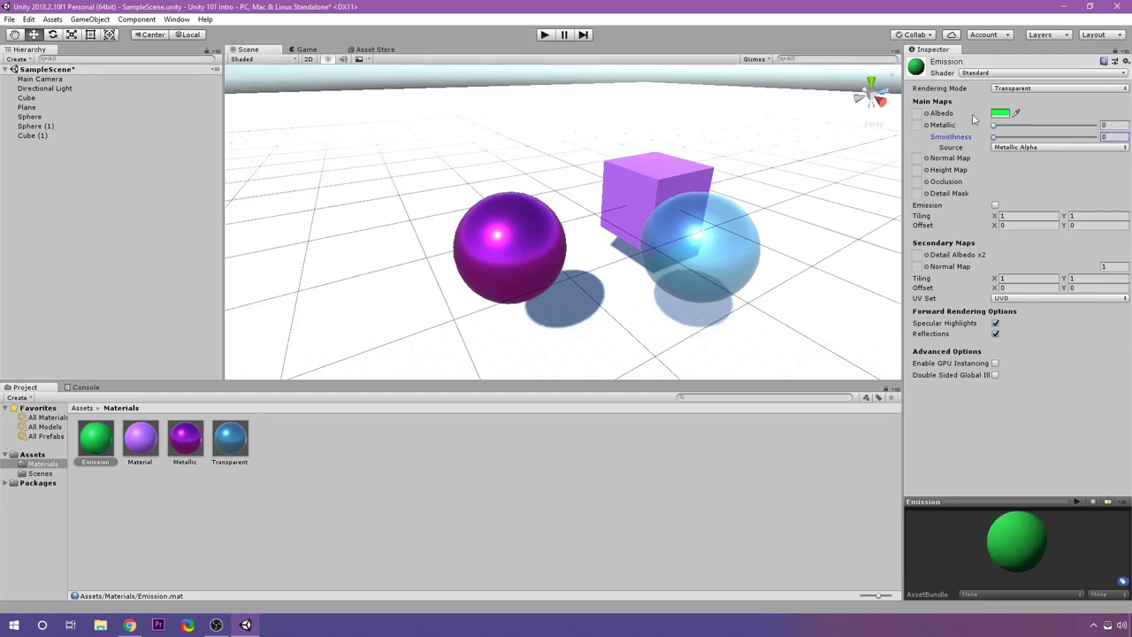
left_click(1017, 88)
left_click(1022, 101)
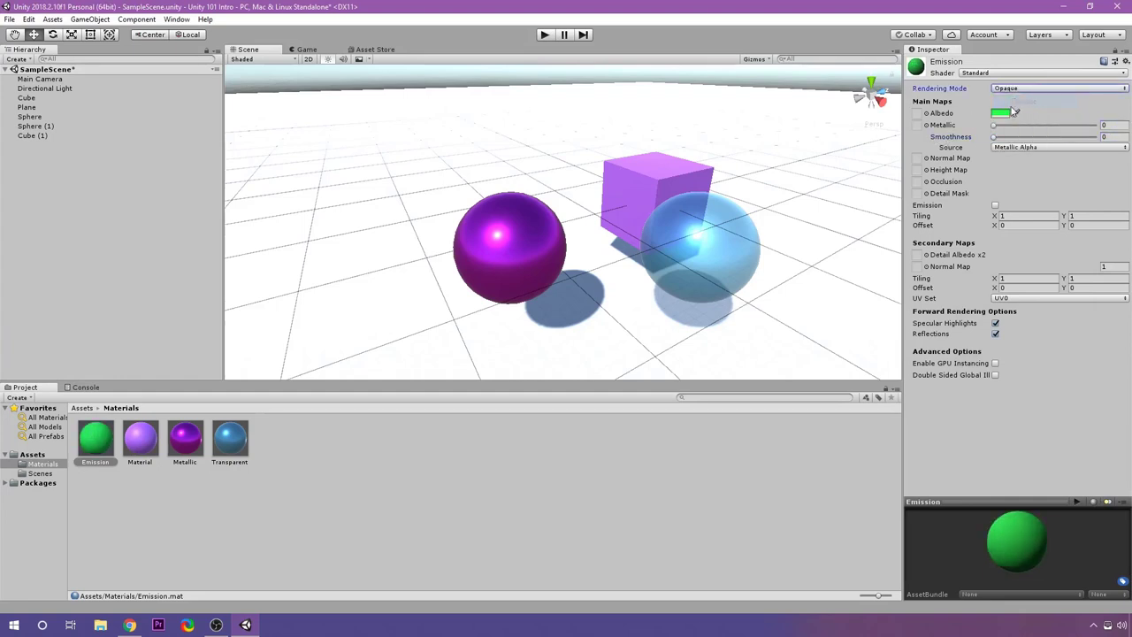
Move Cube (1) behind the purple sphere and apply the Emission material to it
left_click(32, 135)
left_click_drag(653, 205, 533, 195)
left_click_drag(96, 438, 563, 168)
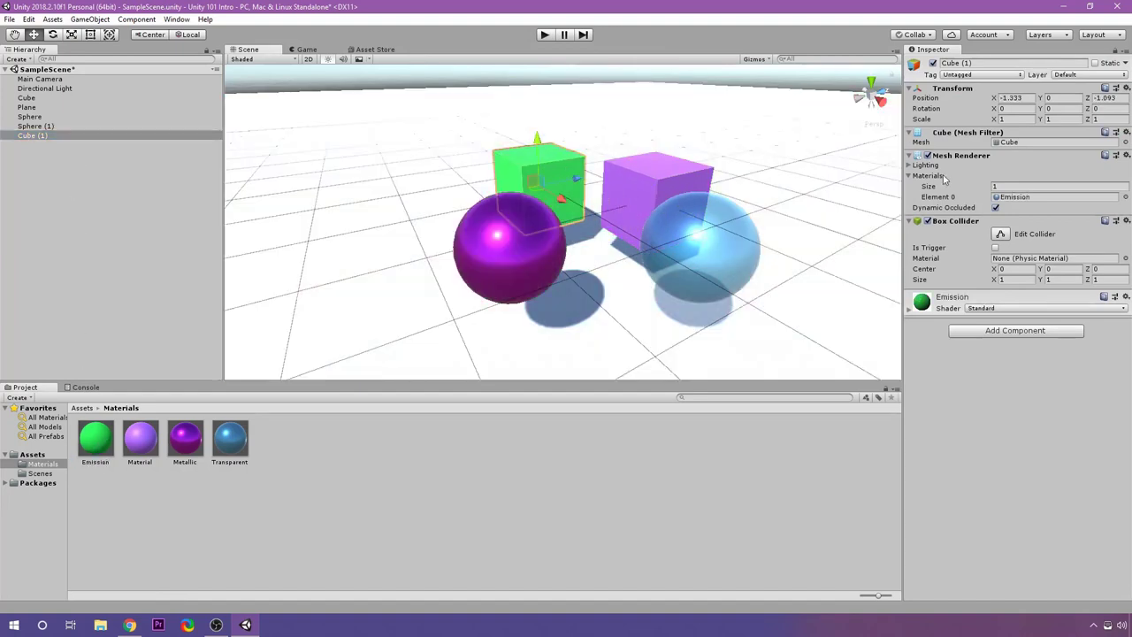
left_click(99, 451)
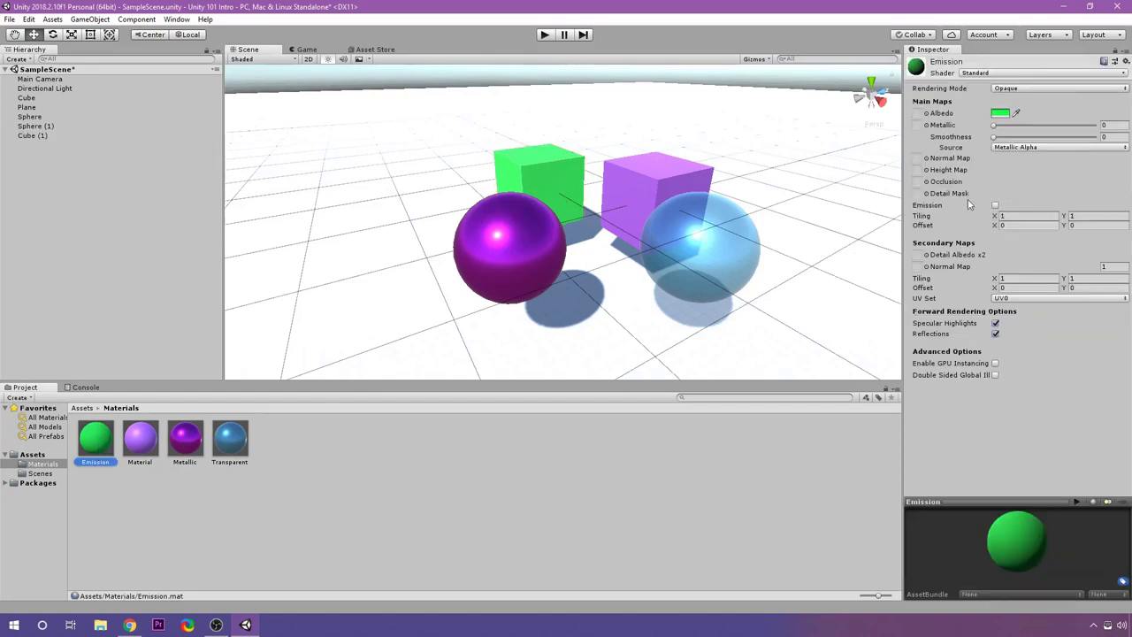
Enable emission on the Emission material and give it a light lime-green HDR glow colour
left_click(995, 206)
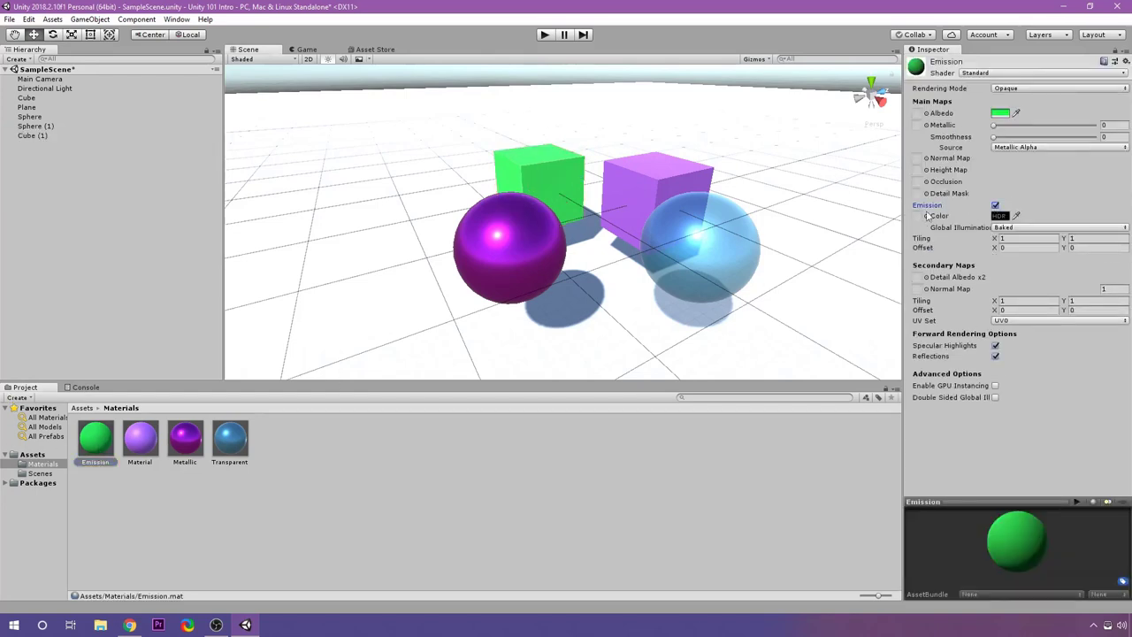
left_click(995, 218)
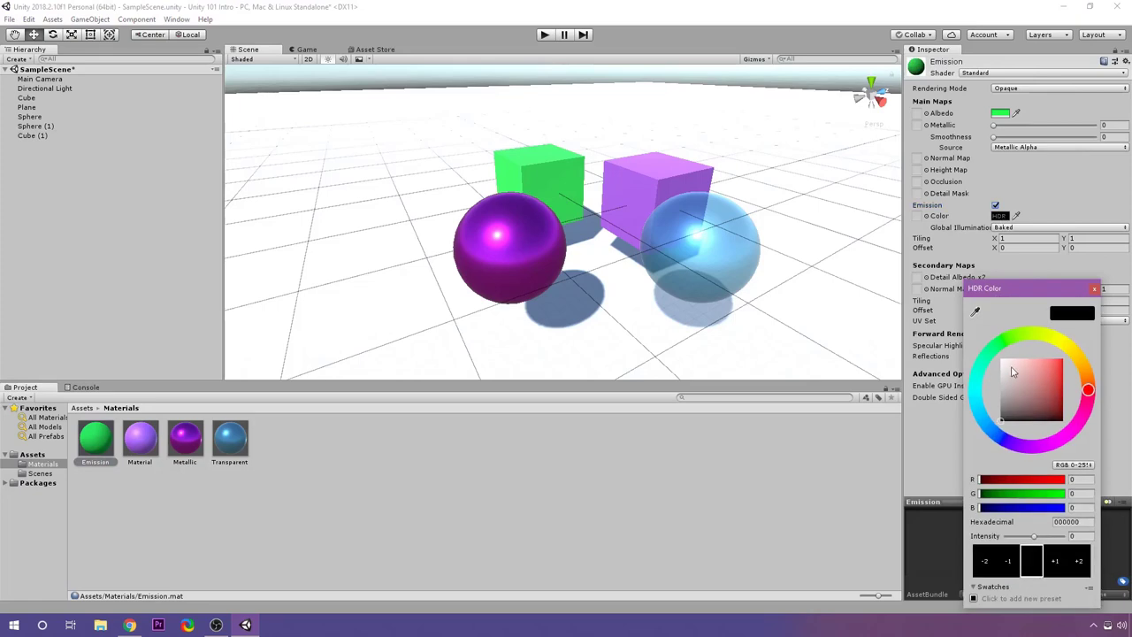
left_click(1010, 339)
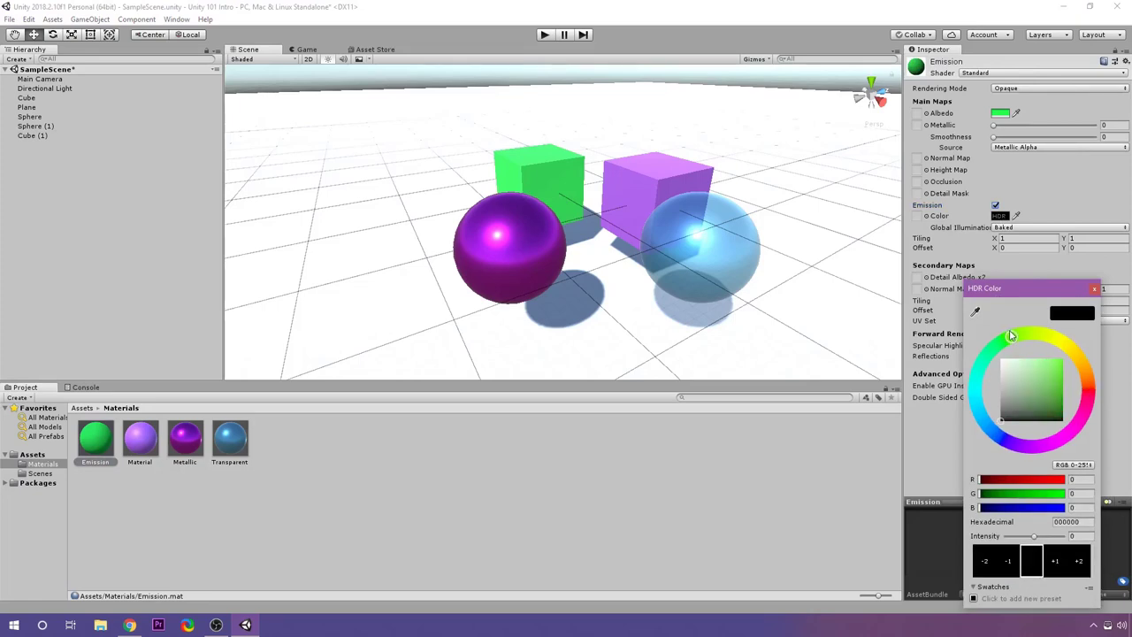
left_click(1062, 359)
left_click_drag(1047, 296, 764, 309)
mouse_move(760, 383)
left_mouse_down()
mouse_move(748, 373)
mouse_move(771, 372)
mouse_move(736, 348)
left_mouse_up()
left_click(771, 380)
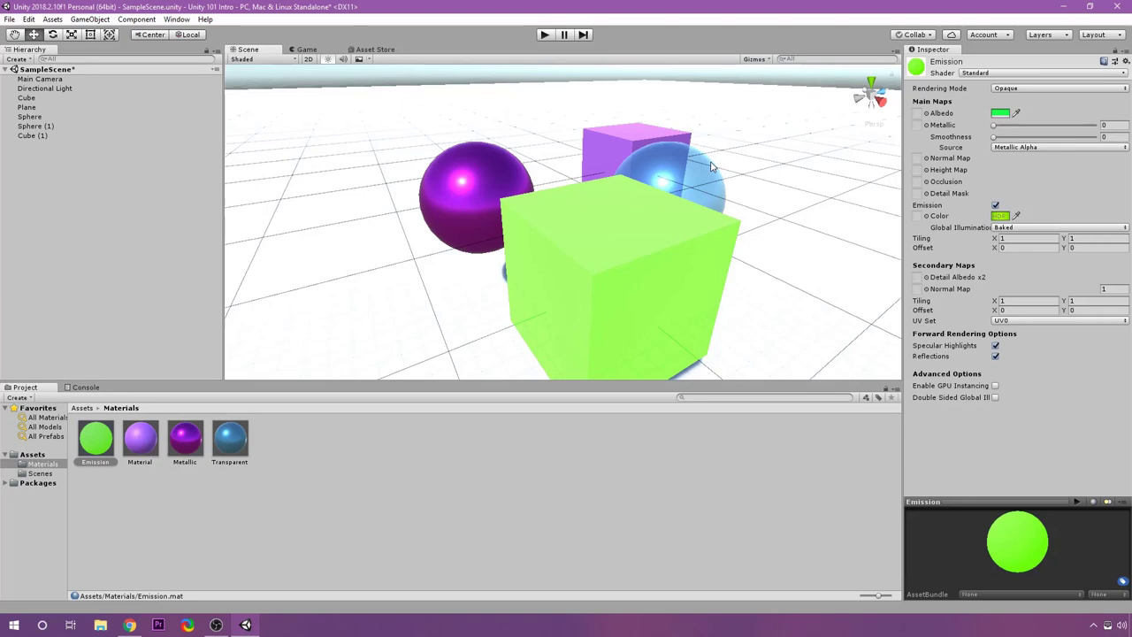
Switch off the Directional Light and view the scene through the Game camera
left_click(102, 89)
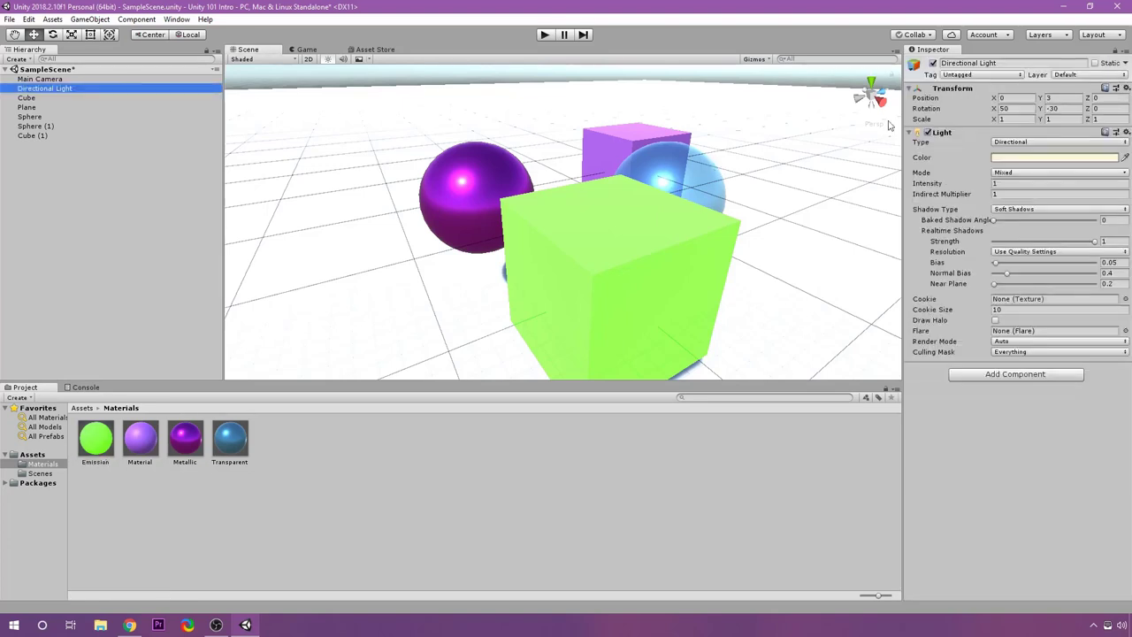
left_click(932, 63)
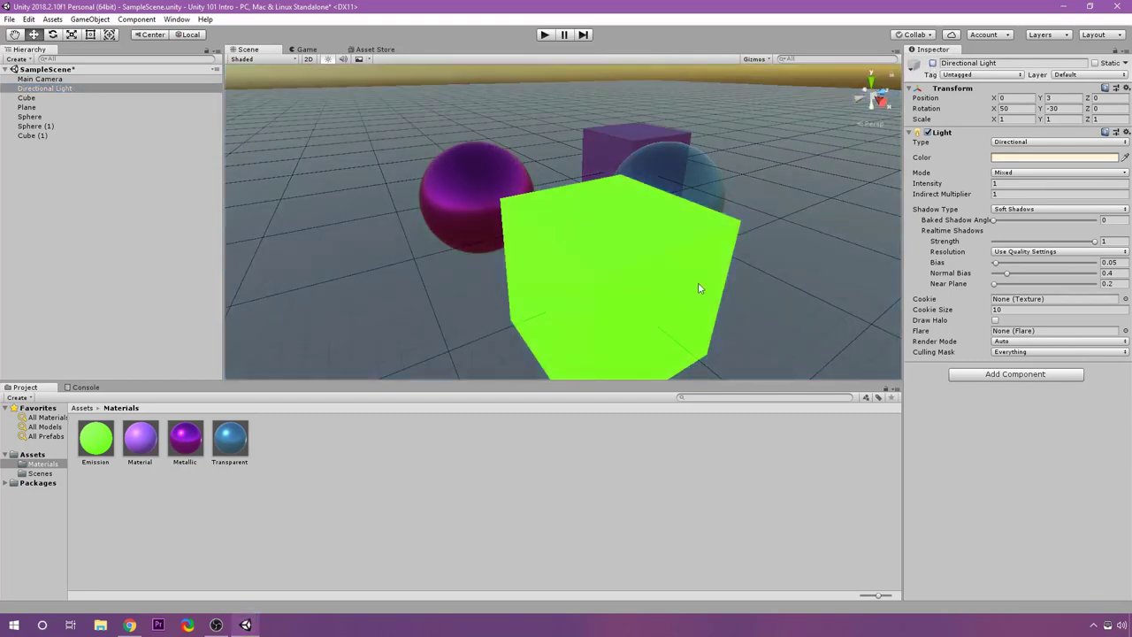
left_click(306, 50)
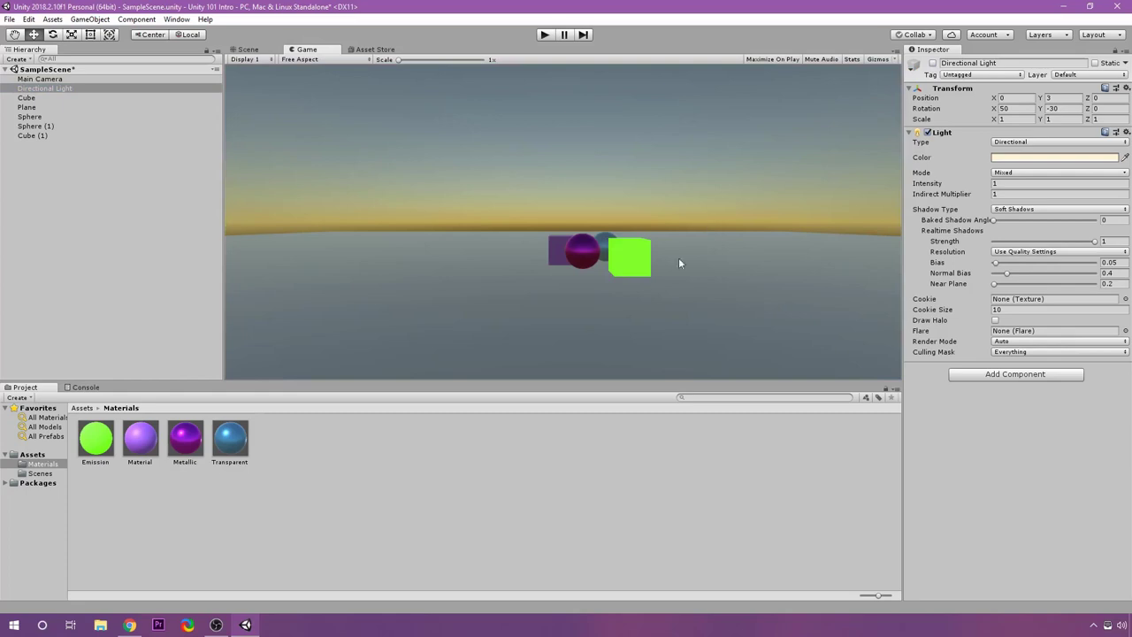
Tweak the Emission material's HDR glow colour while watching the dark scene
left_click(93, 456)
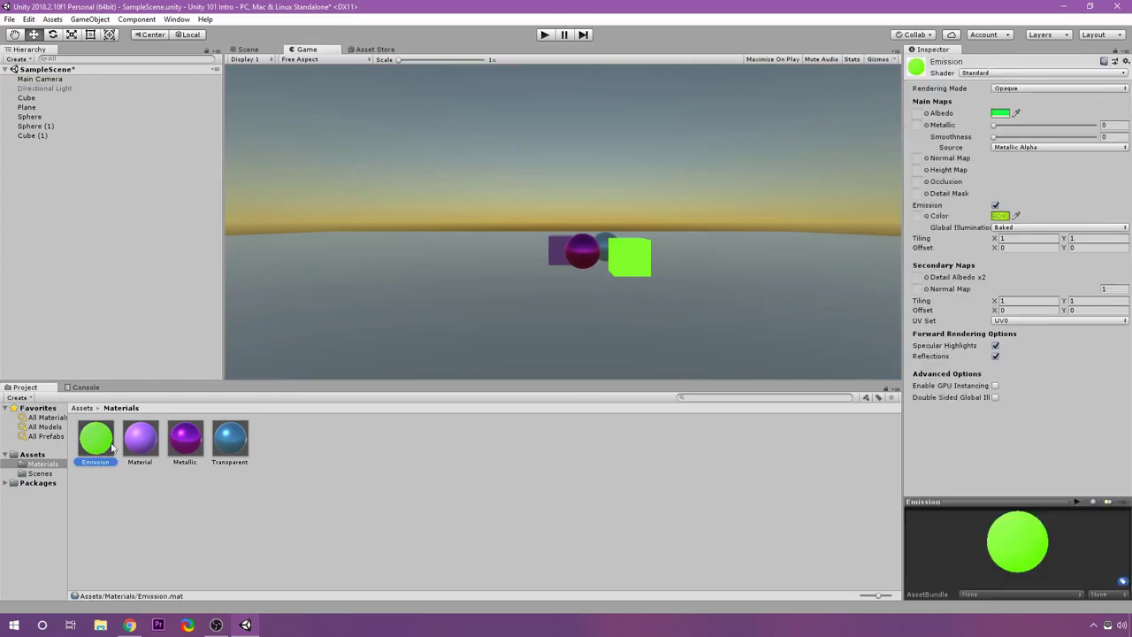
left_click(999, 216)
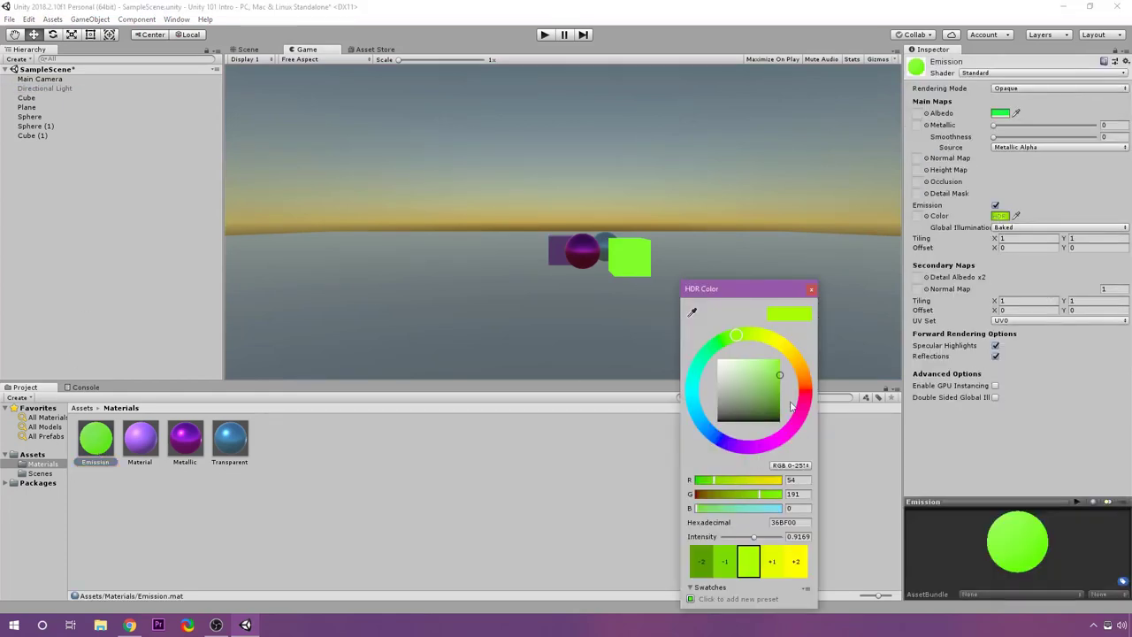
mouse_move(767, 382)
left_mouse_down()
mouse_move(719, 360)
mouse_move(774, 393)
mouse_move(759, 431)
mouse_move(790, 434)
mouse_move(779, 363)
left_mouse_up()
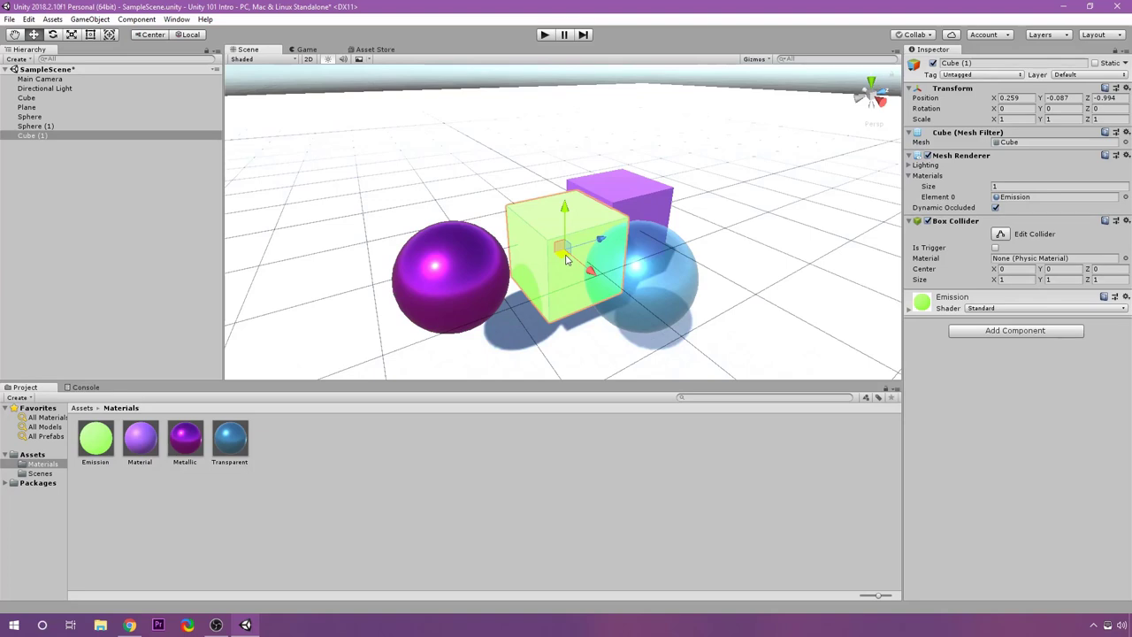
Dim the Directional Light's intensity to 0.72 and clear the selection
left_click(58, 88)
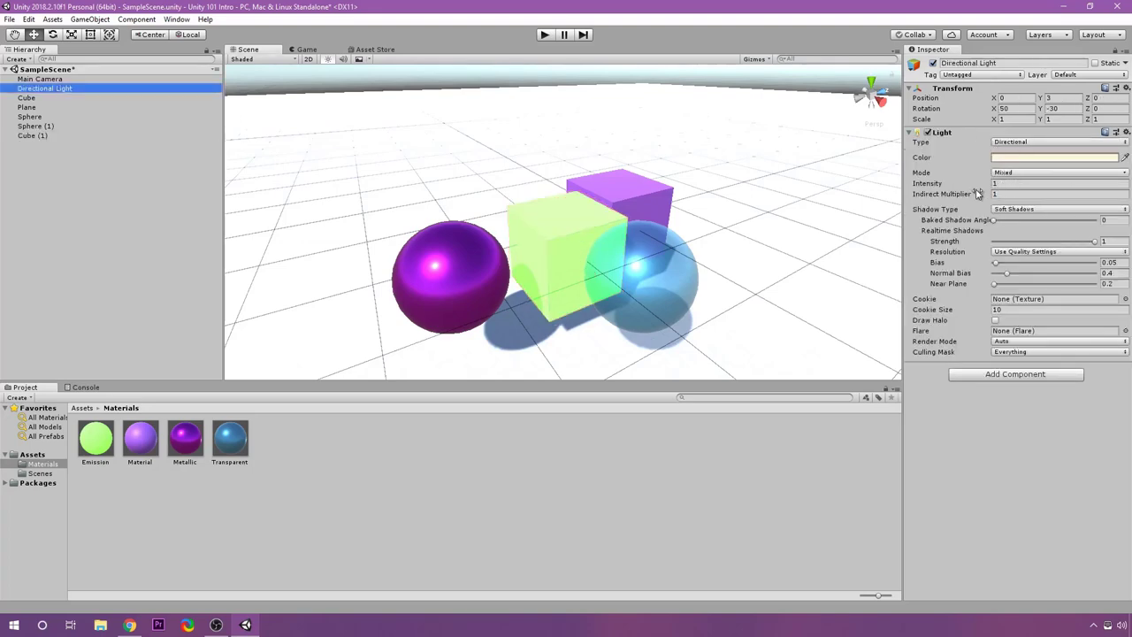
left_click_drag(976, 185, 893, 191)
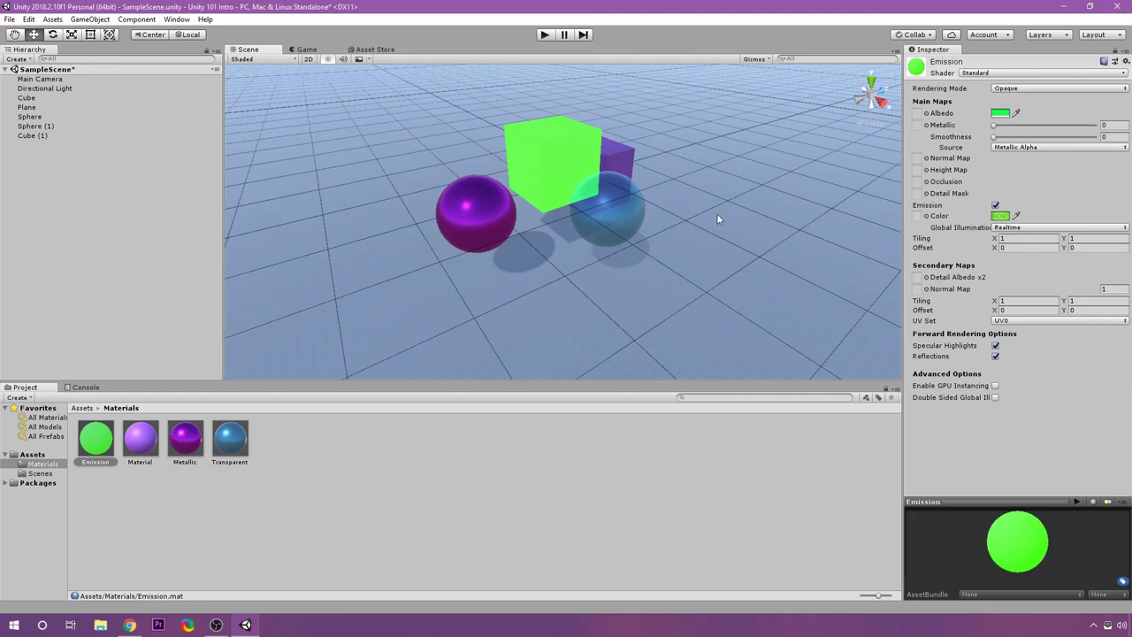
left_click(322, 496)
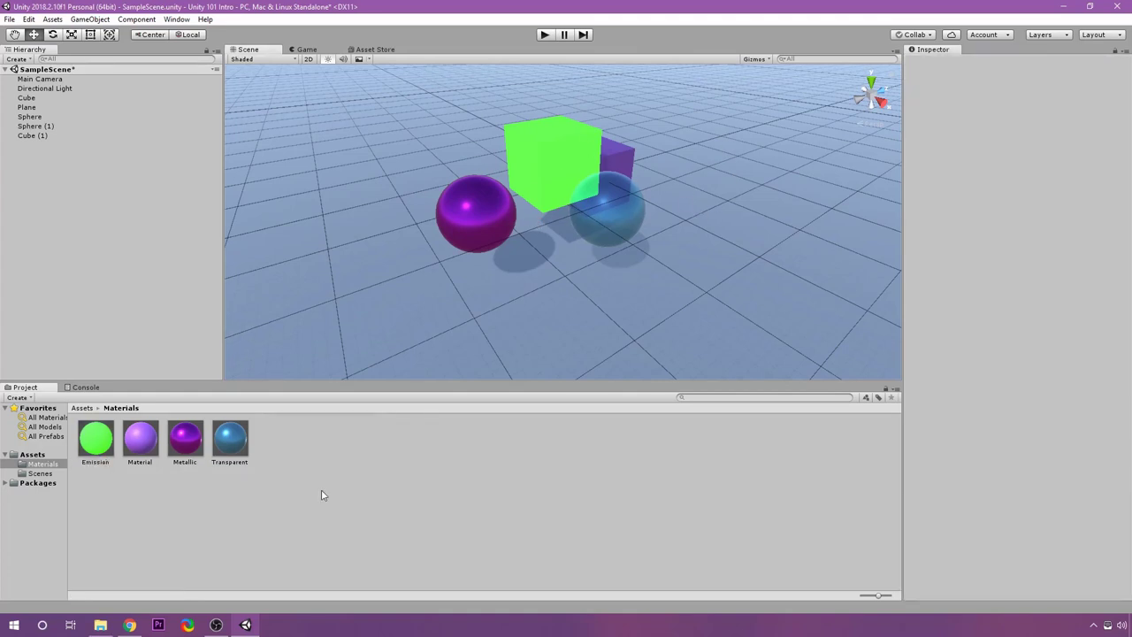
Drag Tiled_wood.jpg from the desktop into the Unity project's Assets folder
left_click(1064, 6)
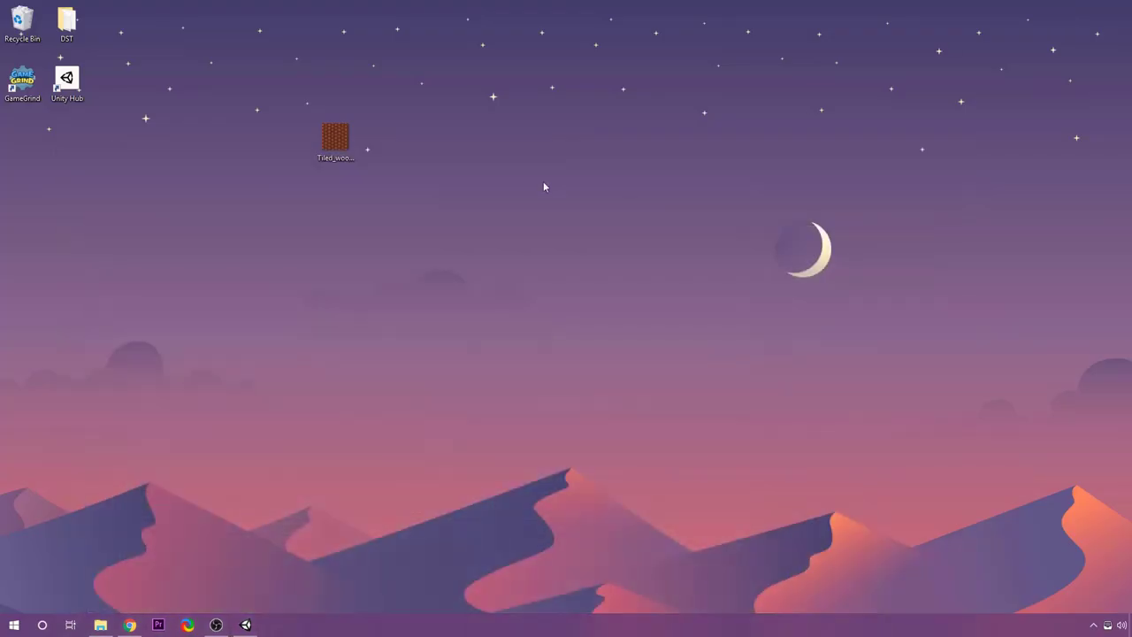
left_click(352, 142)
left_click_drag(333, 150, 37, 457)
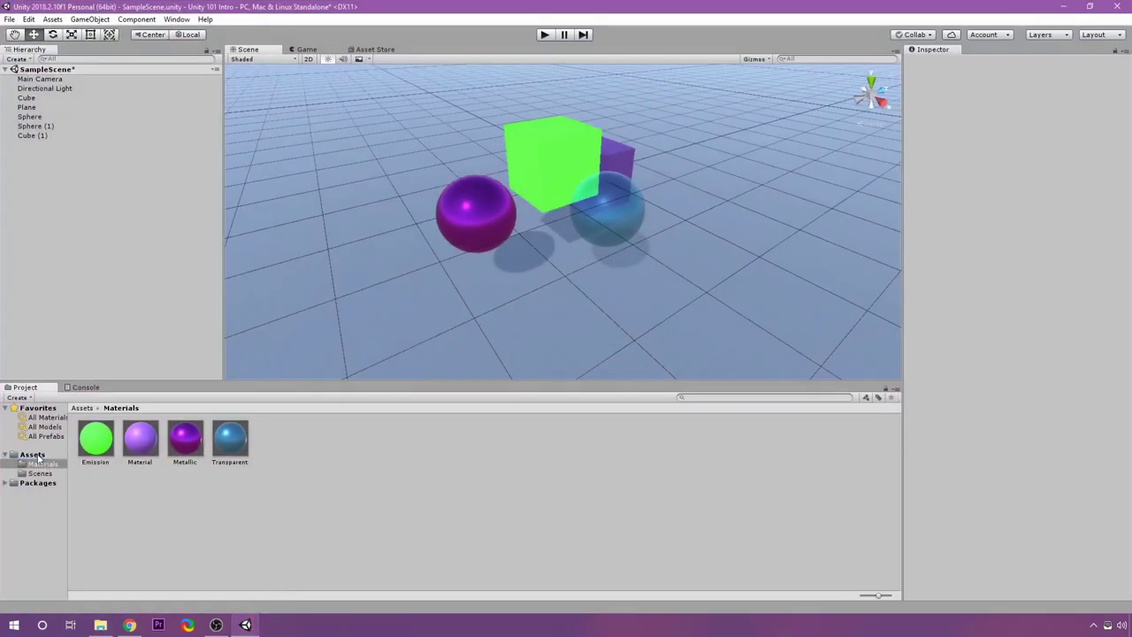
left_click(37, 456)
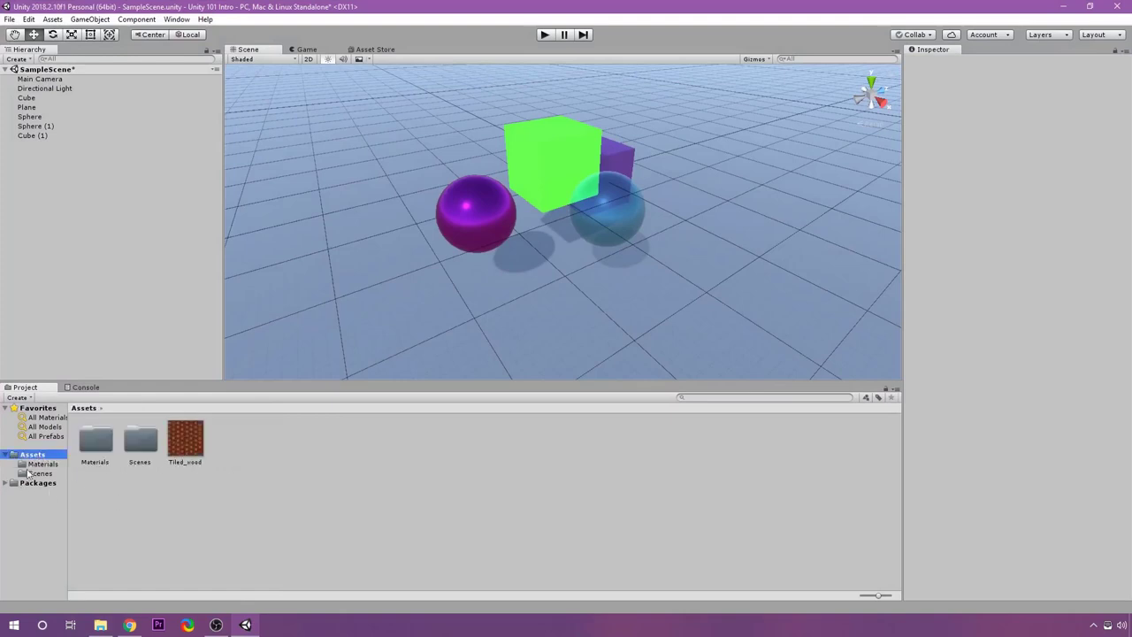
left_click(35, 465)
Duplicate the Transparent material and name the copy Texture
left_click(220, 456)
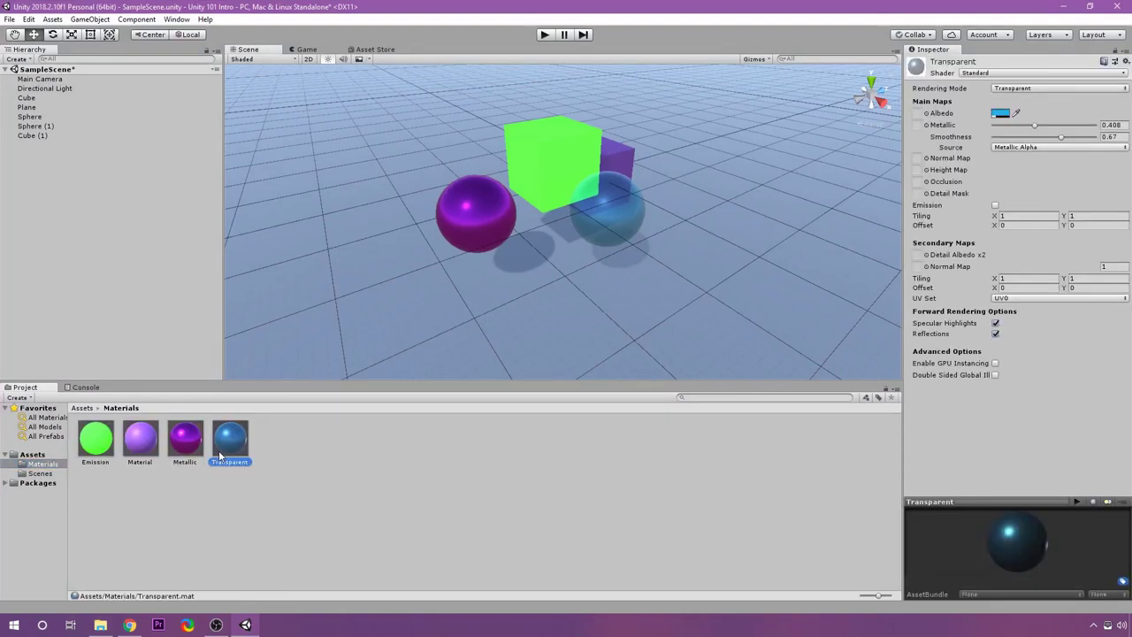
key("ctrl+d")
left_click(276, 461)
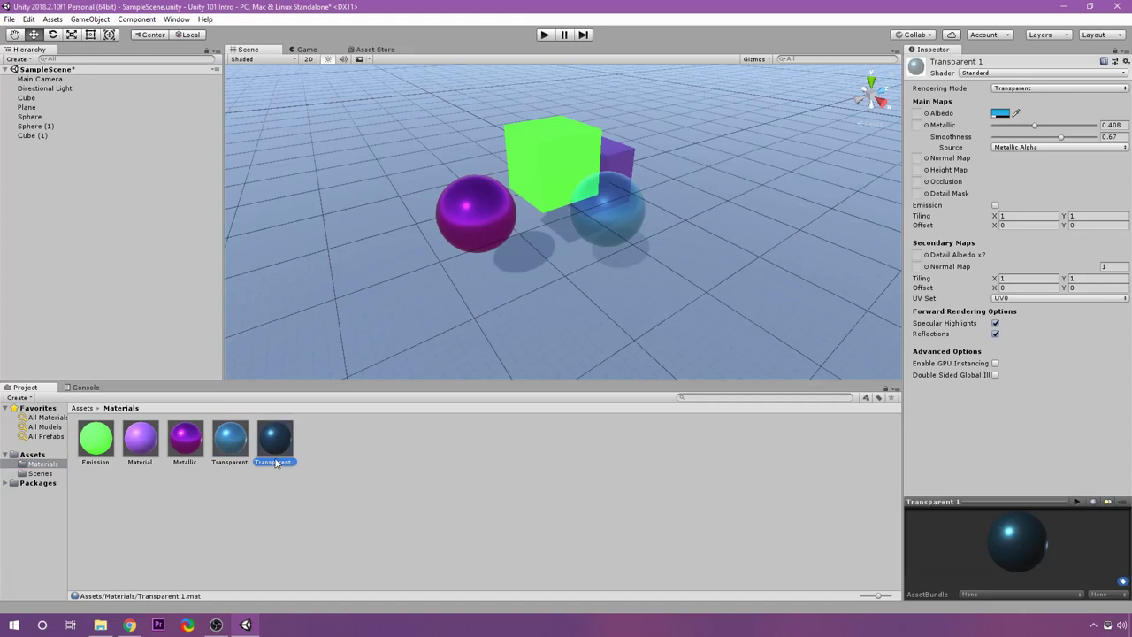
type("Texture")
key("Return")
Set the Texture material to Opaque with Metallic 0 and Smoothness 0.5
left_click(1010, 88)
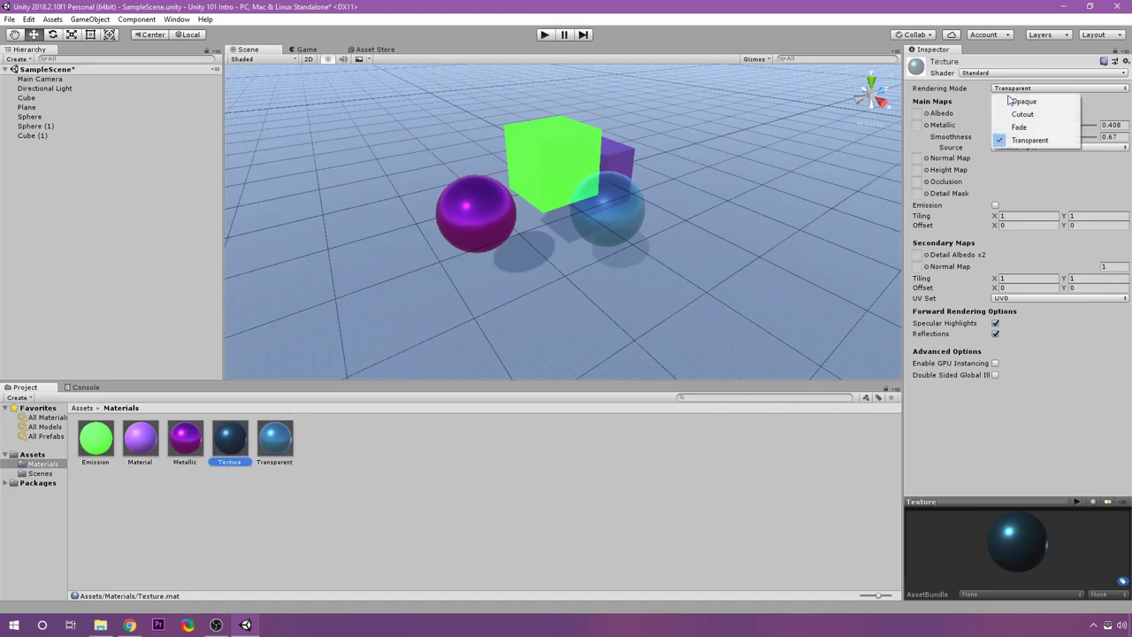
left_click(1014, 102)
left_click(1000, 114)
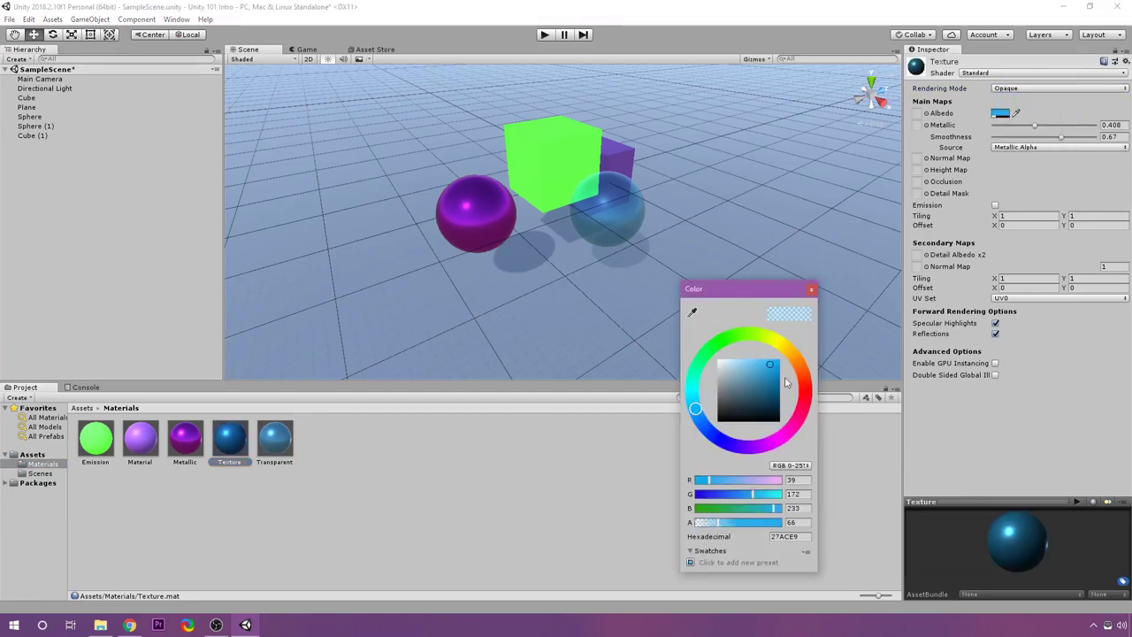
left_click(811, 290)
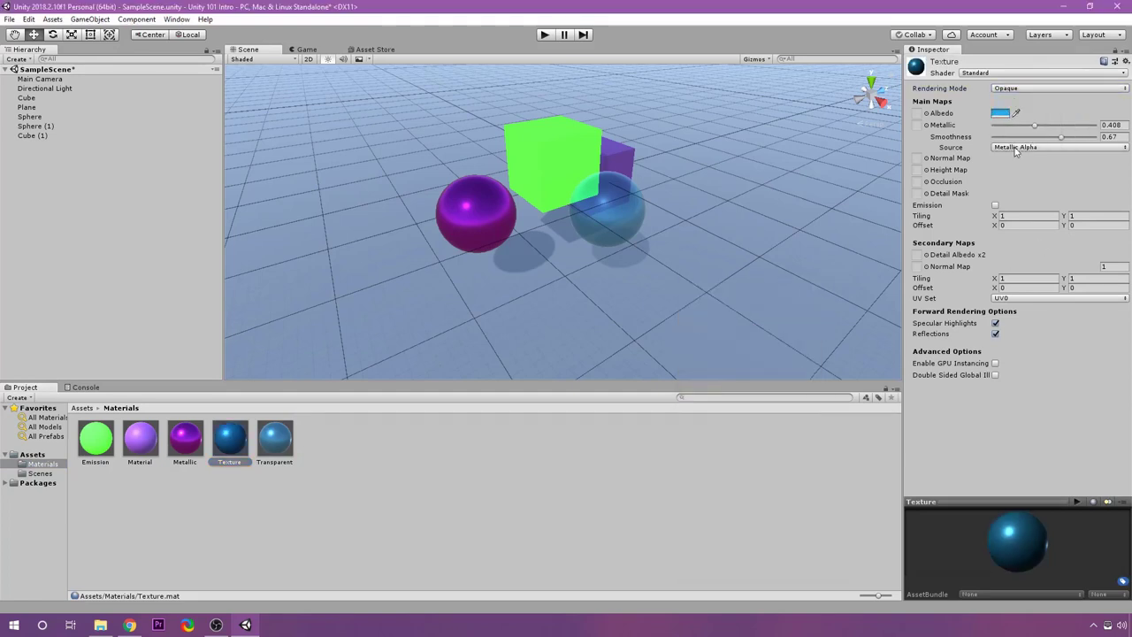
left_click_drag(1031, 128, 986, 128)
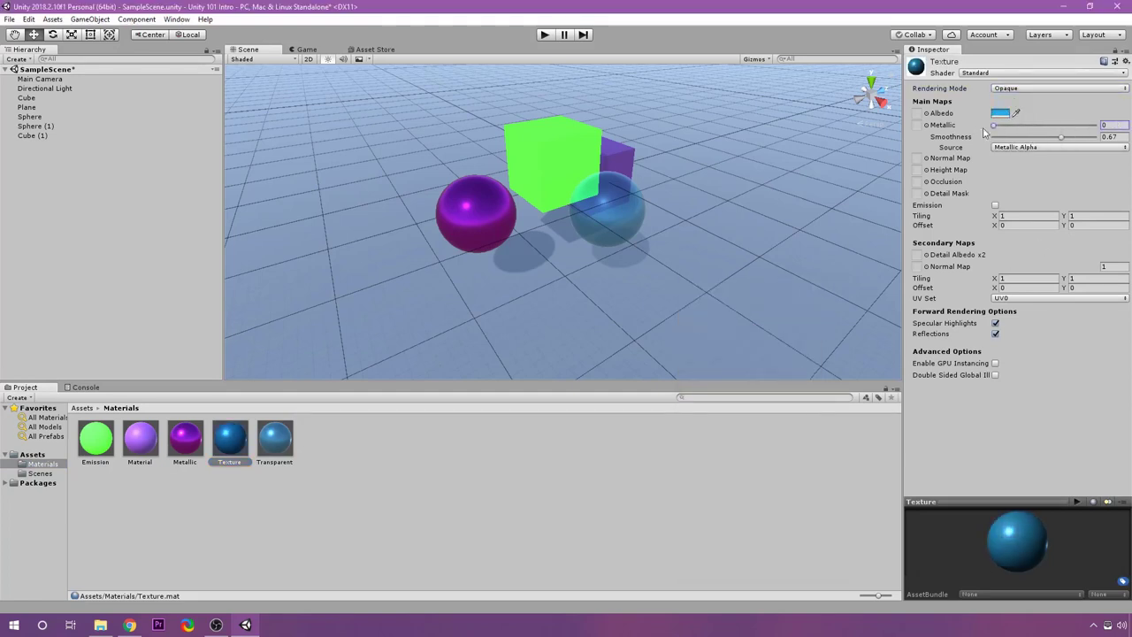
left_click(1121, 135)
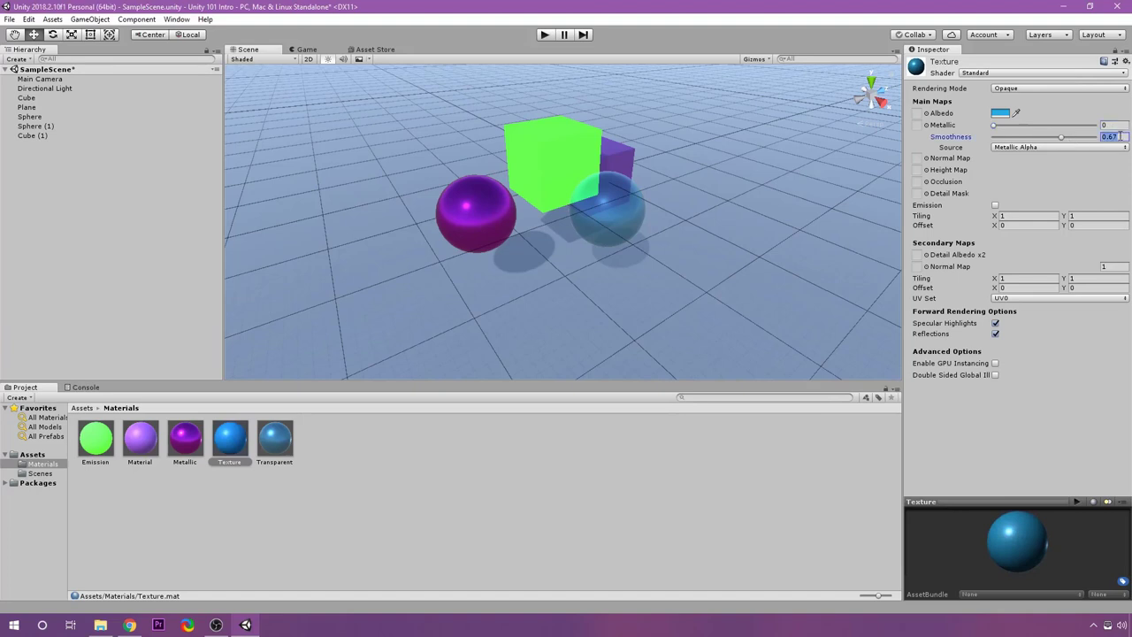
type("0.5")
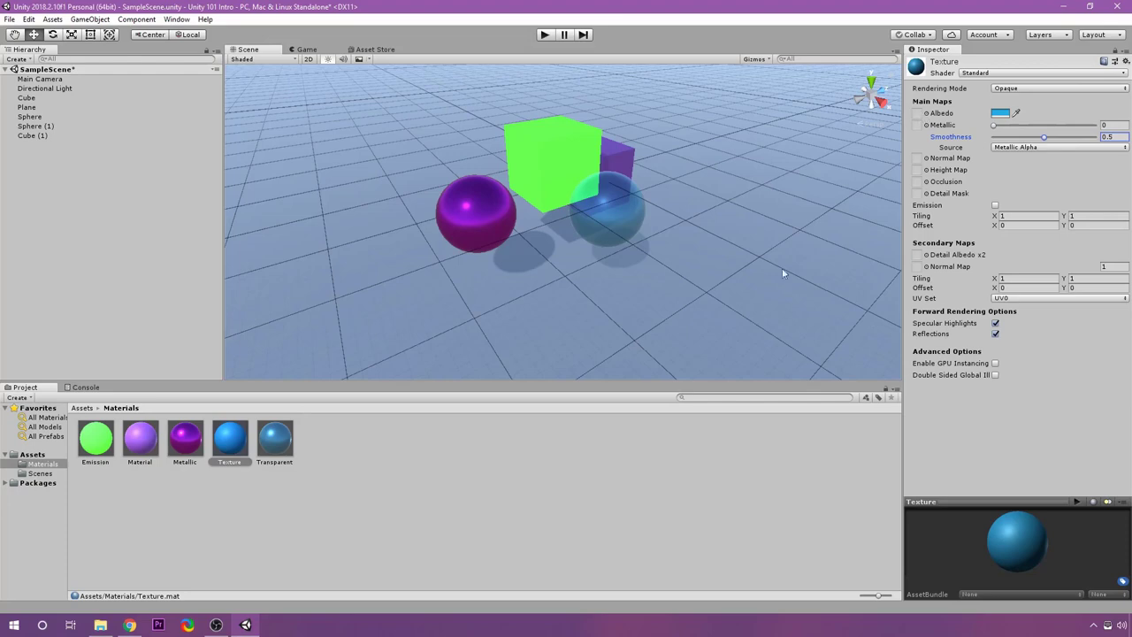
Apply the Texture material to the floor plane and look down over the scene
left_click_drag(237, 443, 325, 284)
scroll(326, 285, "down", 5)
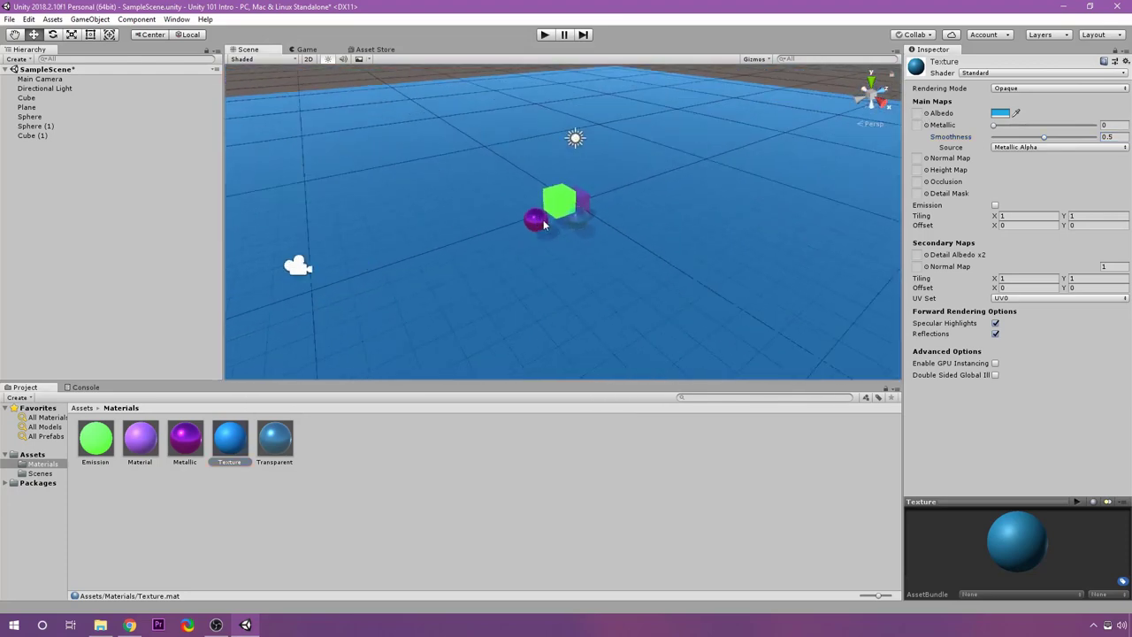
scroll(543, 219, "up", 5)
left_click_drag(830, 173, 619, 271, "alt")
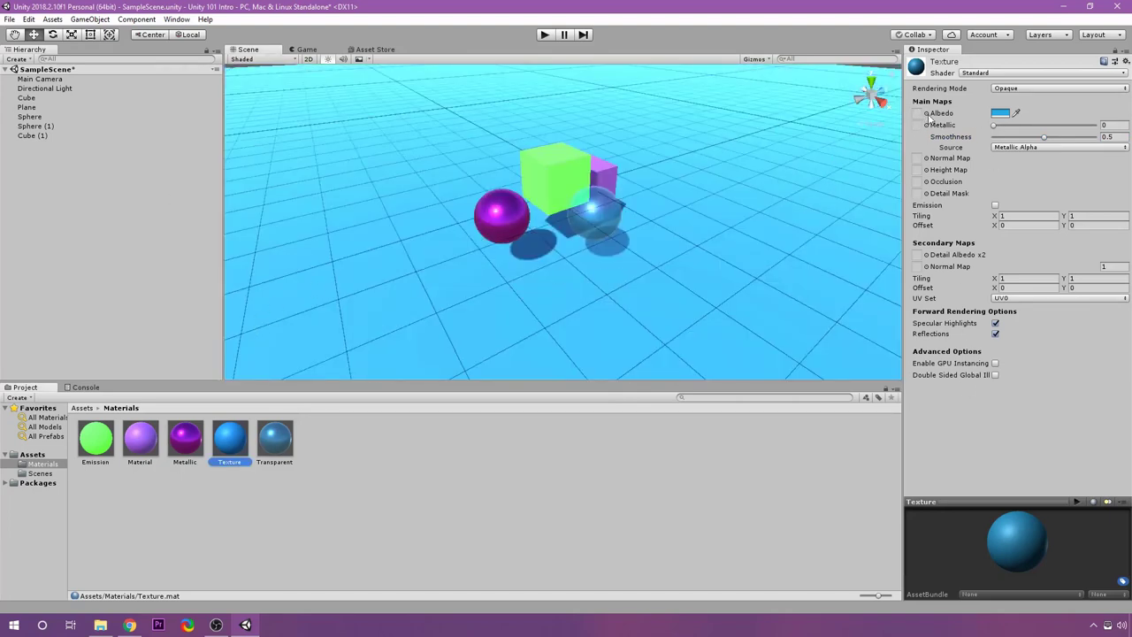
Assign the tiled wood image as the Texture material's Albedo map
left_click(920, 114)
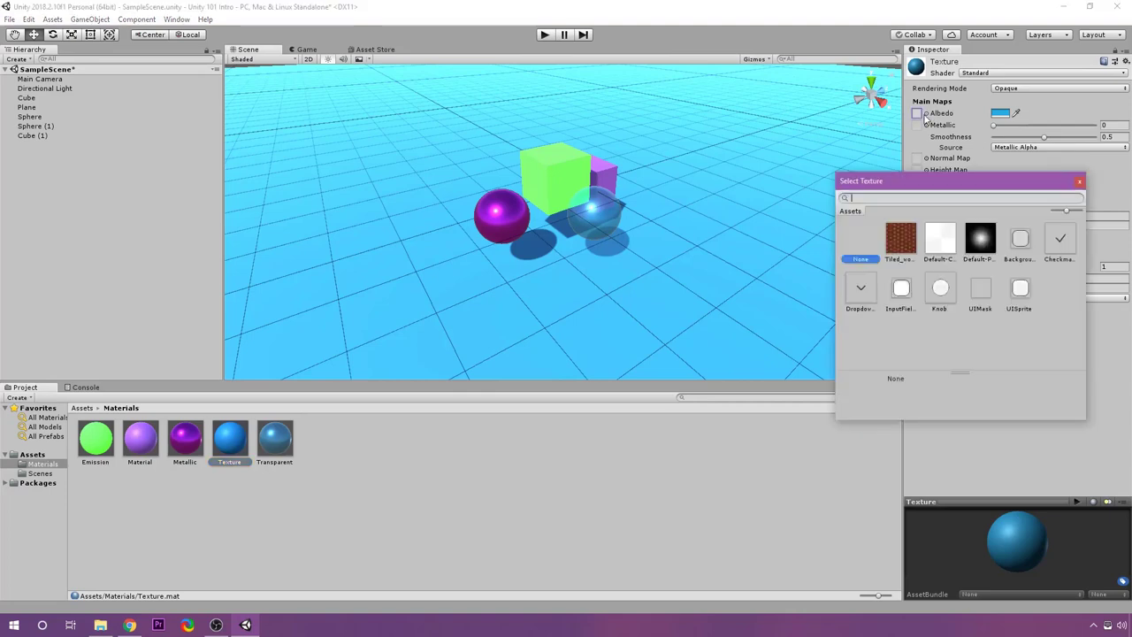
double_click(900, 237)
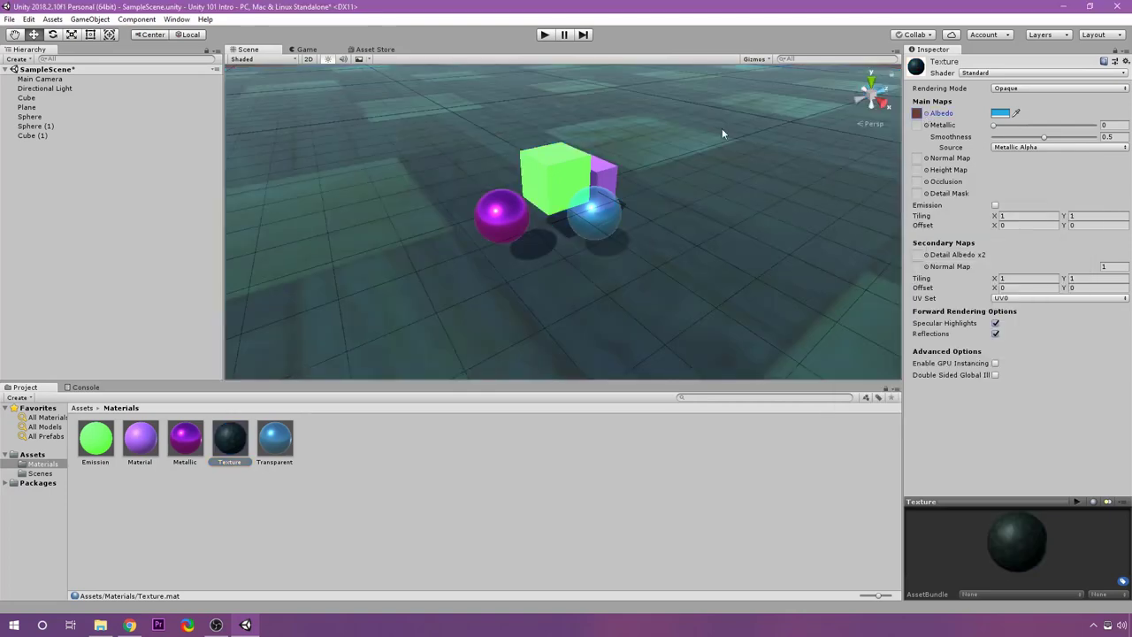
scroll(675, 221, "down", 10)
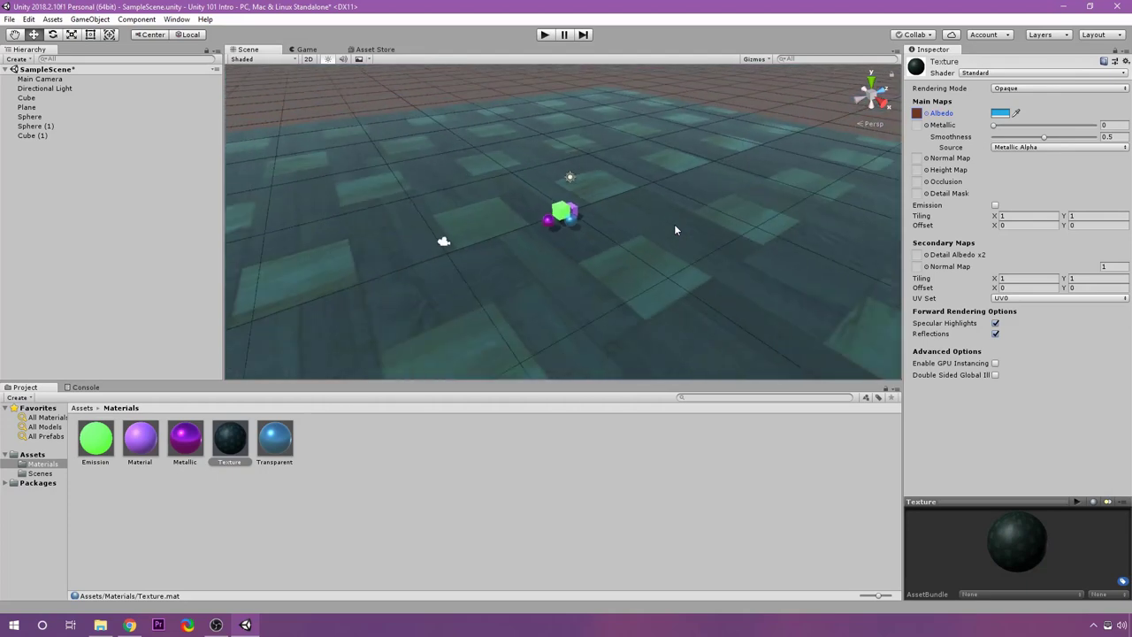
scroll(674, 230, "down", 5)
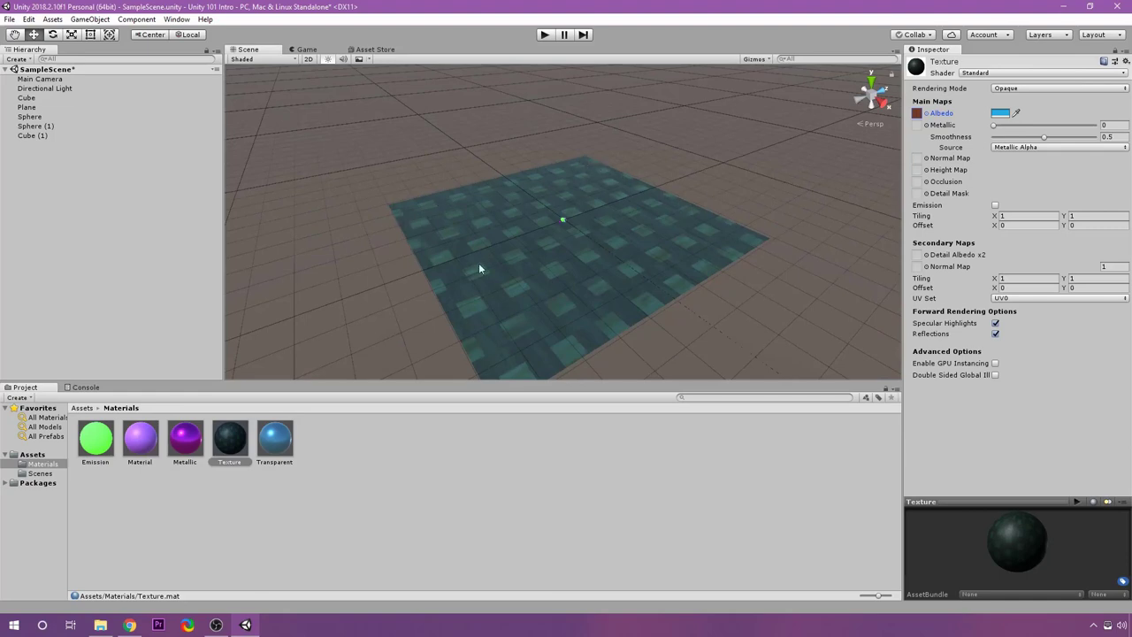
scroll(513, 271, "up", 10)
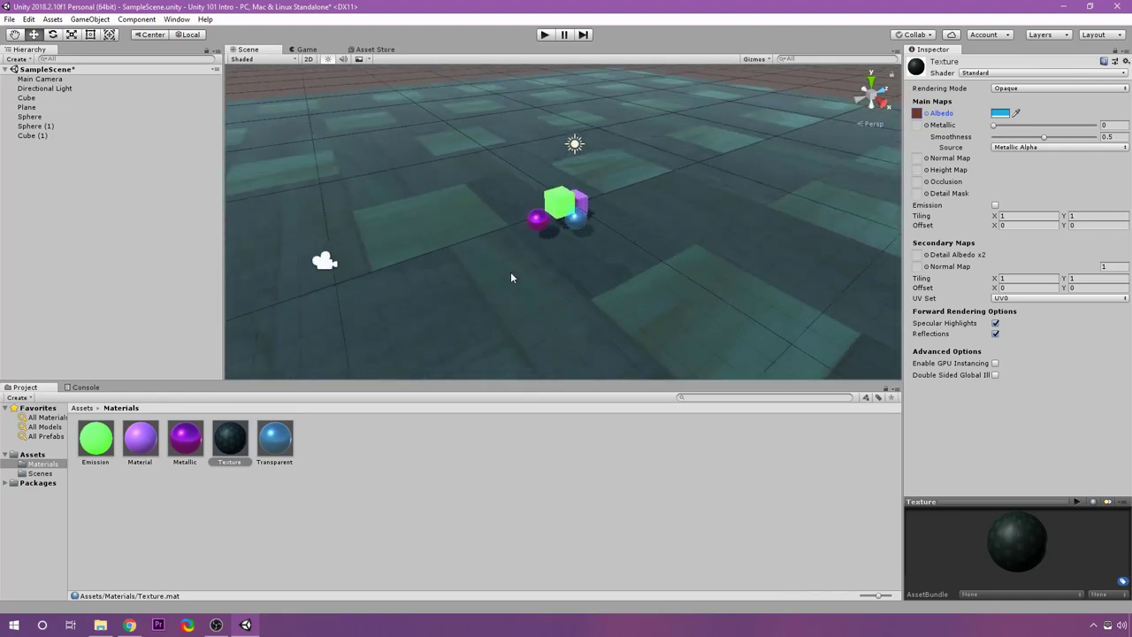
scroll(652, 227, "down", 8)
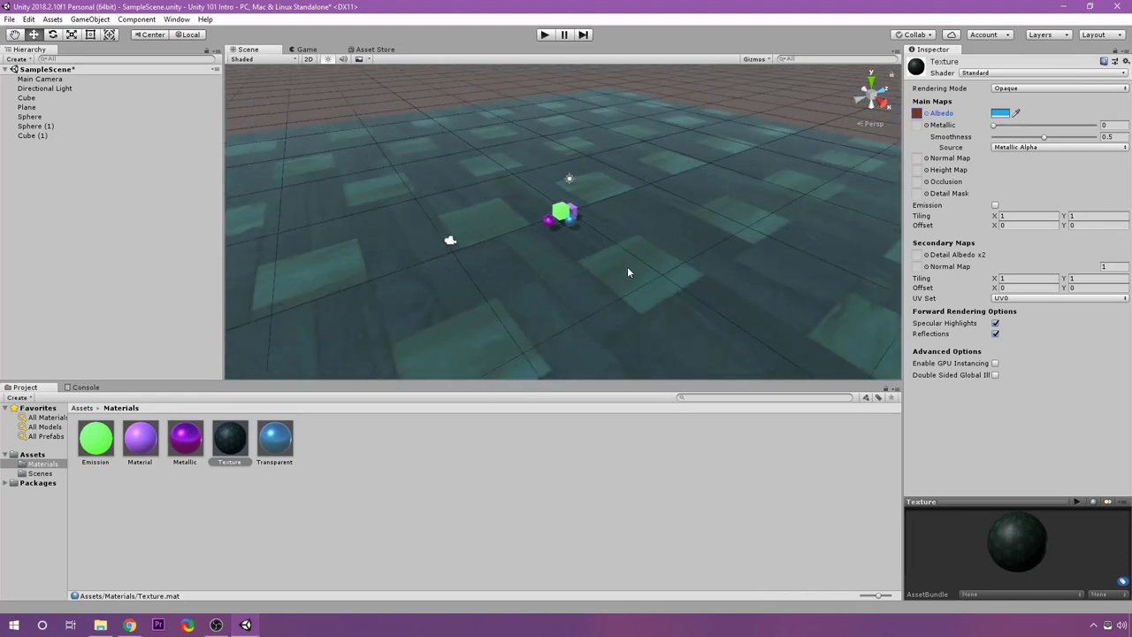
scroll(627, 267, "down", 5)
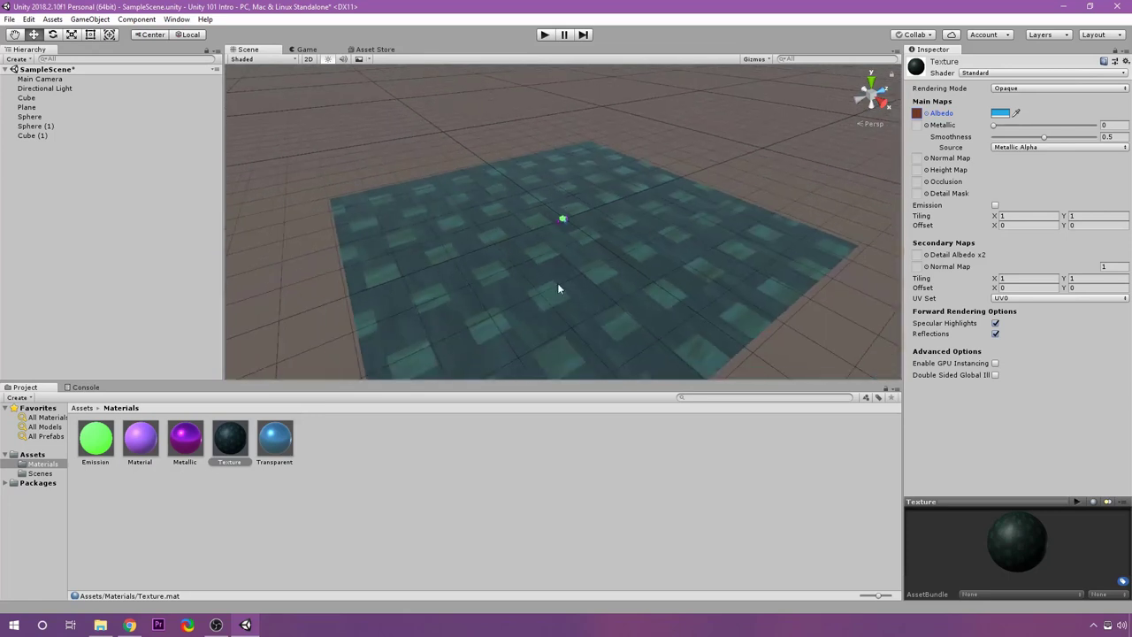
scroll(571, 283, "up", 6)
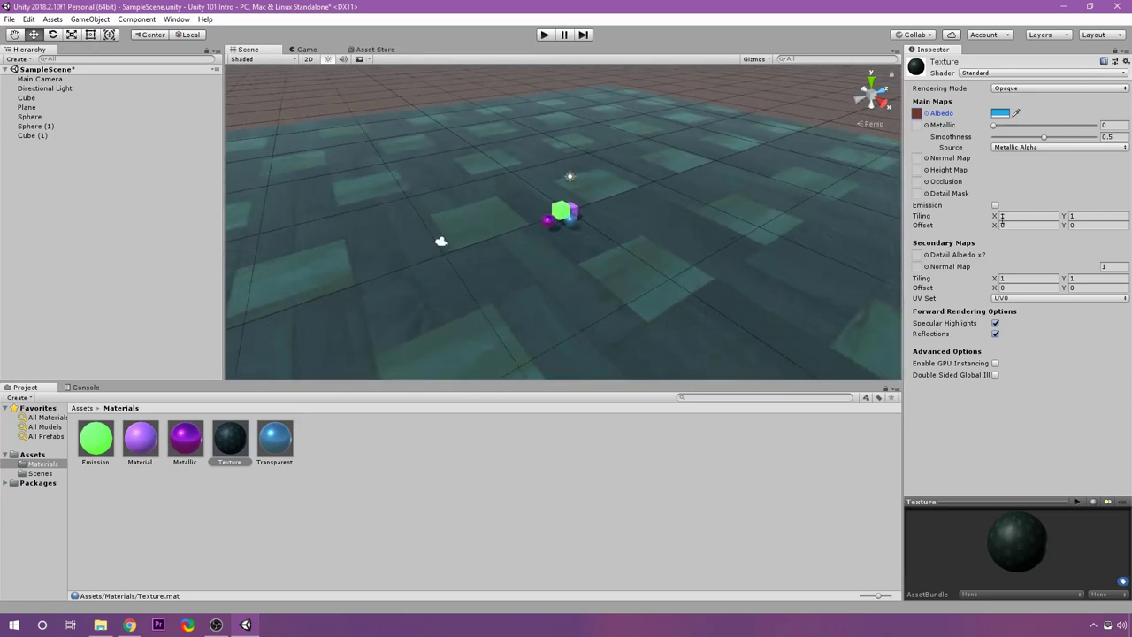
Set the Albedo tiling X and Y to 10, then change both to 5
left_click(1017, 216)
type("10")
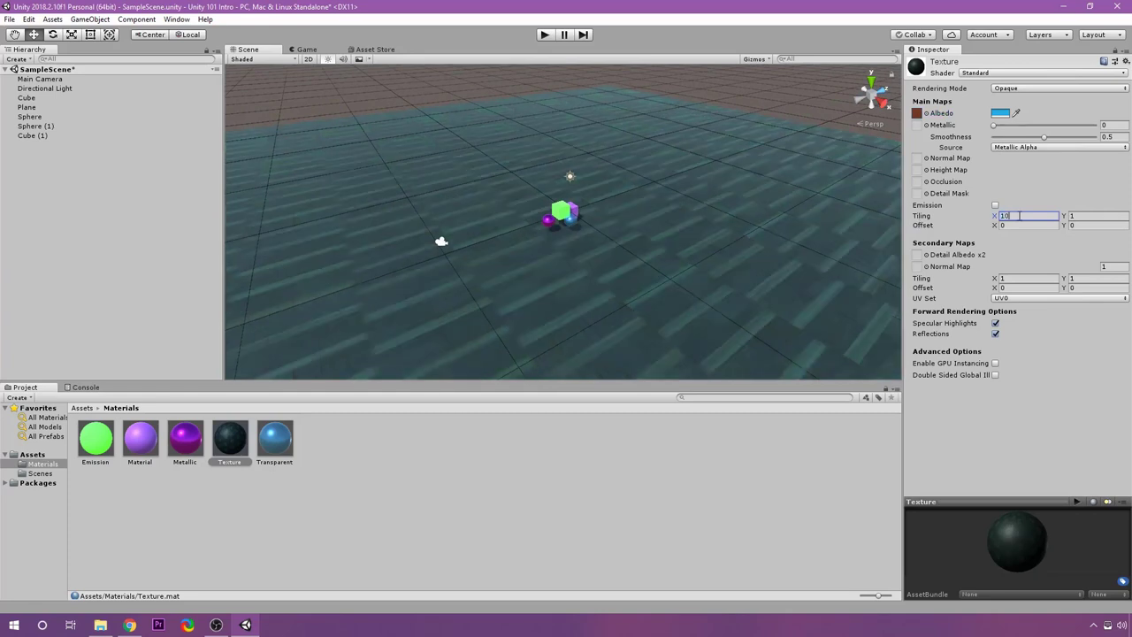
left_click(1084, 216)
type("10")
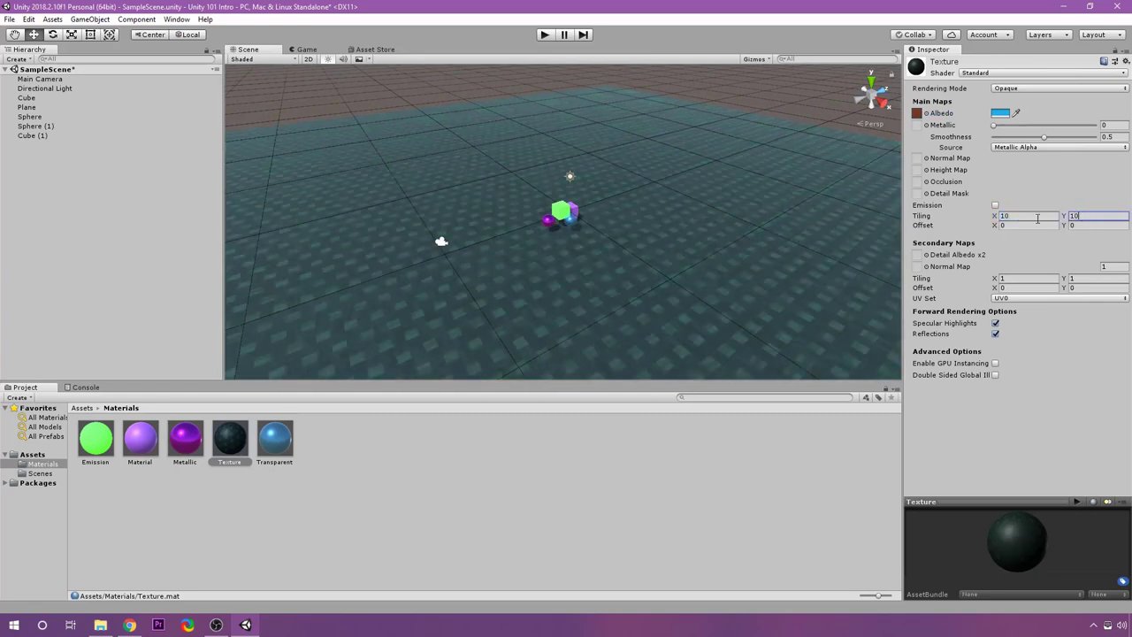
left_click(1036, 217)
type("5")
left_click(1086, 222)
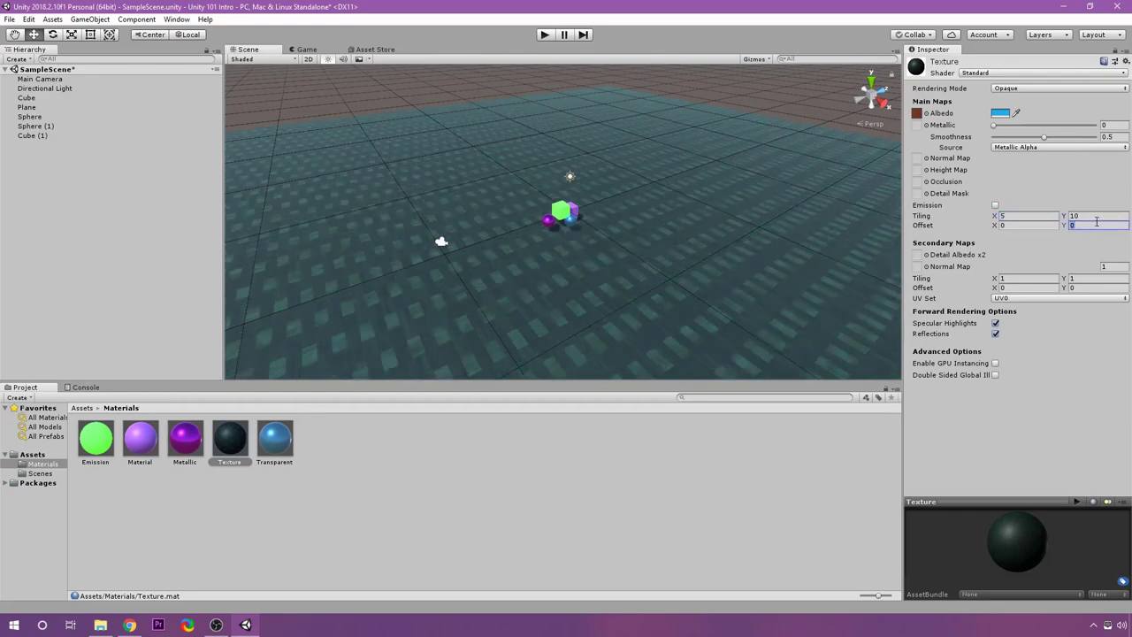
type("5")
scroll(607, 232, "down", 8)
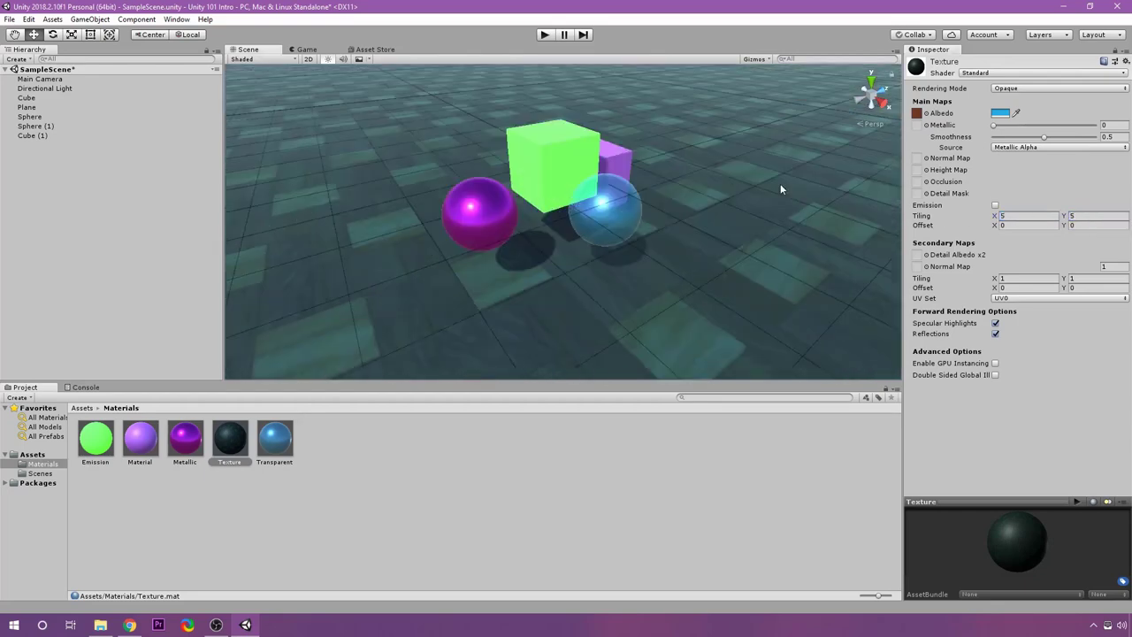
left_click(1000, 114)
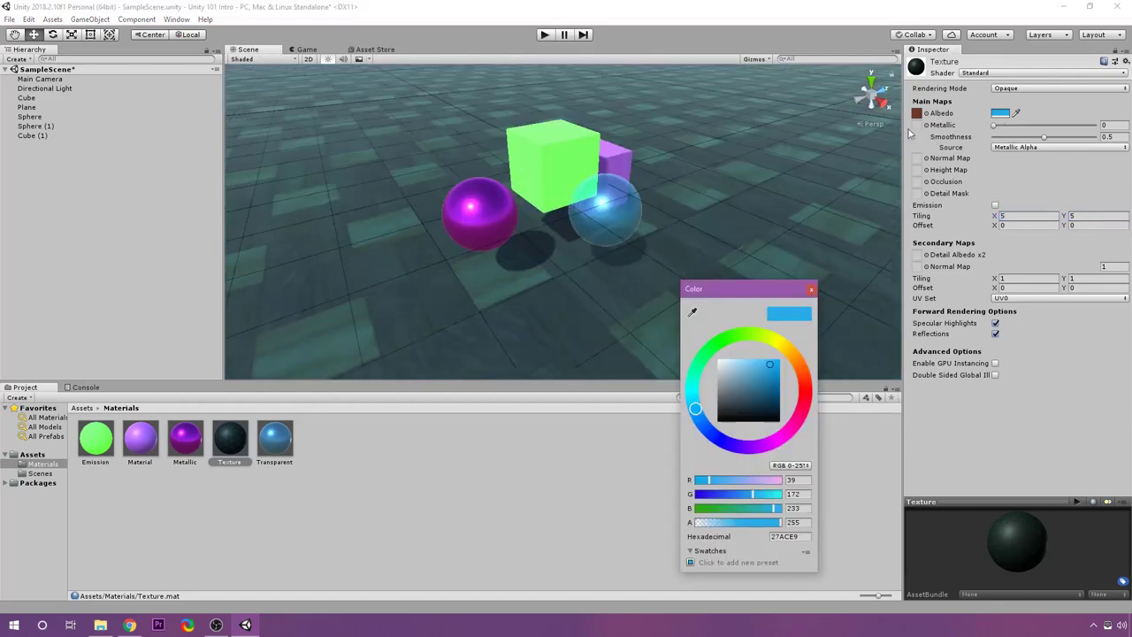
Change the floor material's Albedo tint to white to remove the blue cast
left_click_drag(719, 290, 924, 277)
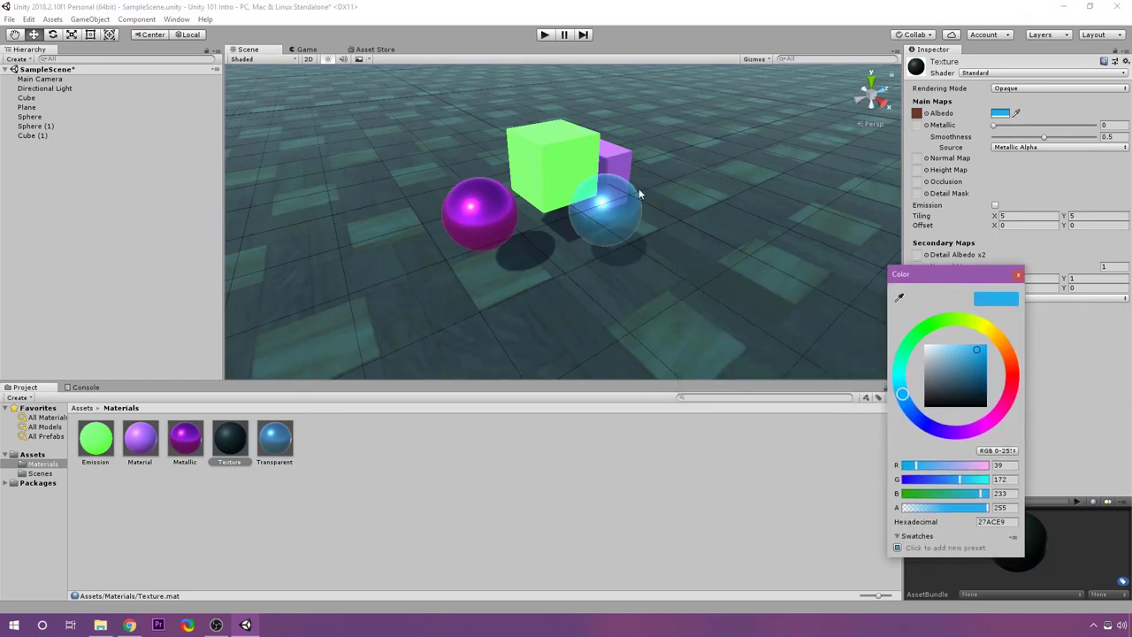
left_click_drag(931, 347, 868, 313)
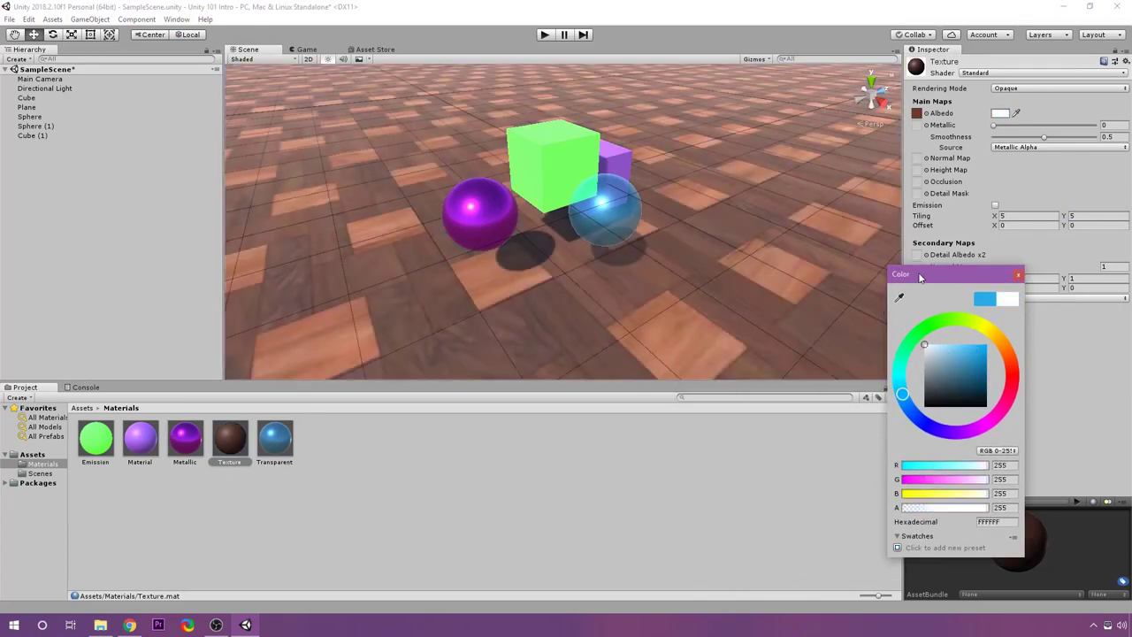
left_click_drag(942, 366, 973, 345)
mouse_move(1014, 376)
left_mouse_down()
mouse_move(1003, 428)
mouse_move(951, 443)
mouse_move(879, 347)
mouse_move(992, 329)
mouse_move(948, 317)
mouse_move(975, 320)
mouse_move(1008, 350)
mouse_move(973, 322)
mouse_move(880, 325)
left_mouse_up()
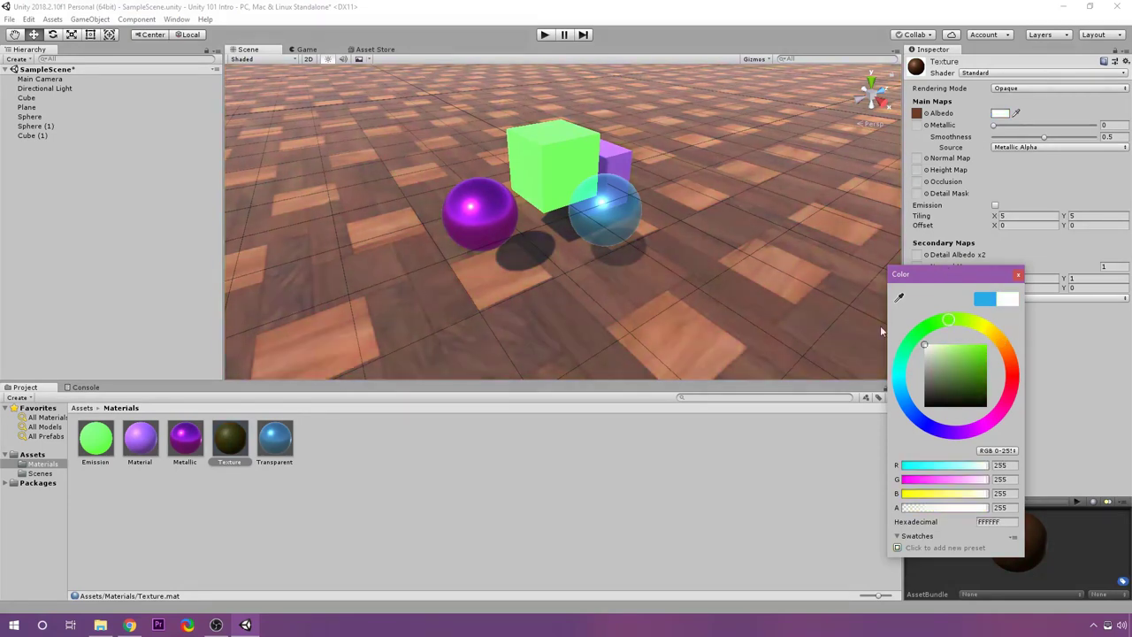
left_click(1017, 277)
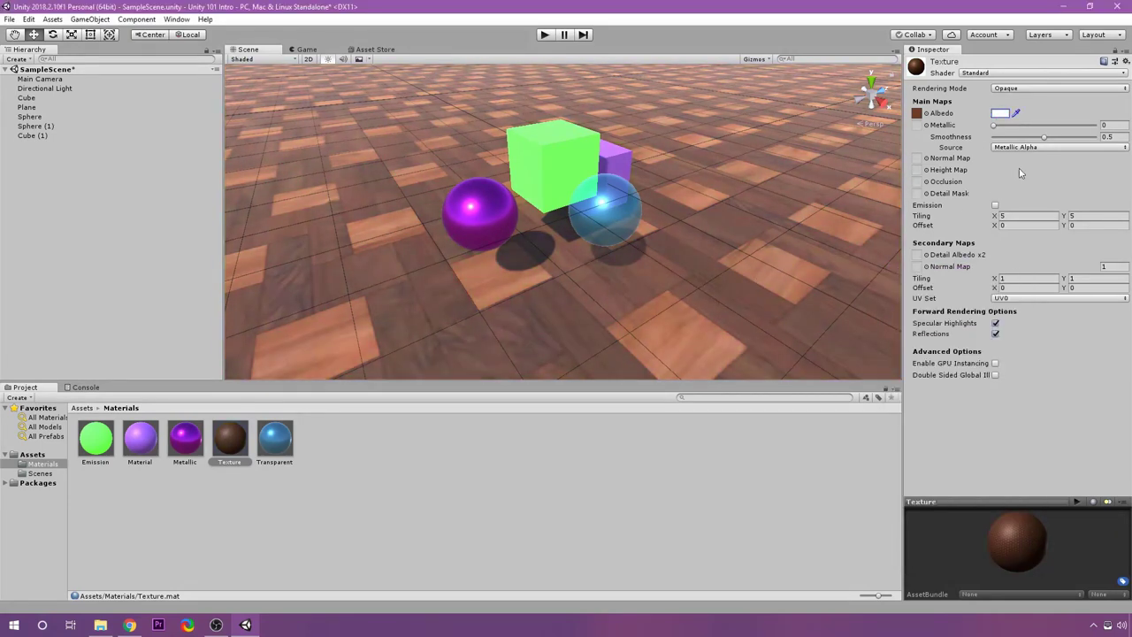
Raise the floor's Smoothness and Metallic and increase the Directional Light intensity
left_click_drag(1045, 137, 1081, 139)
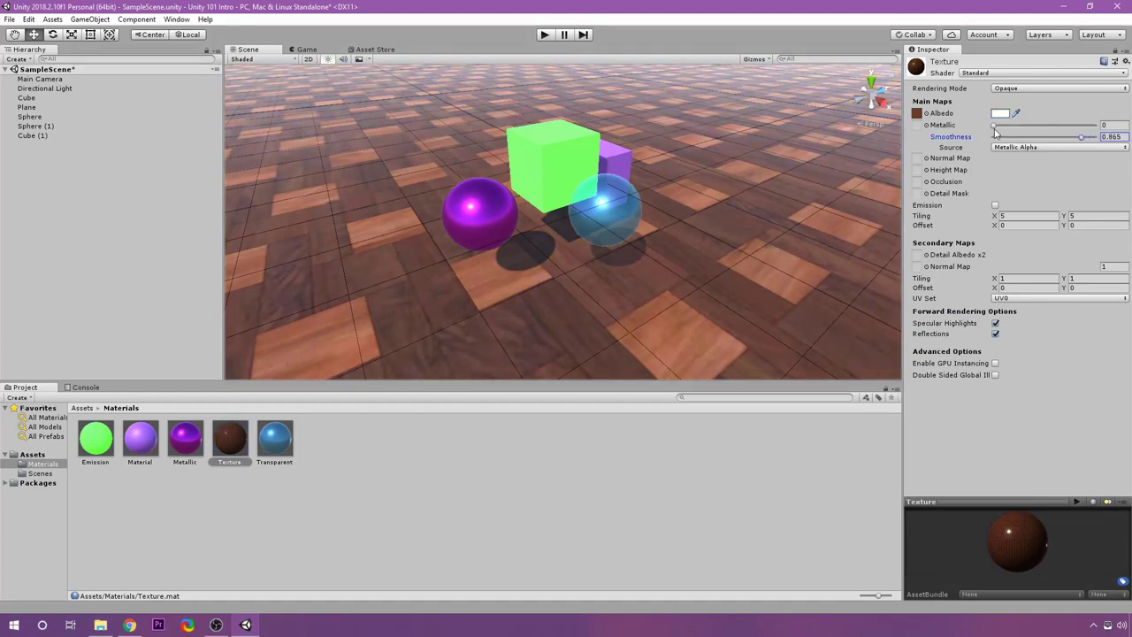
left_click_drag(995, 133, 1091, 139)
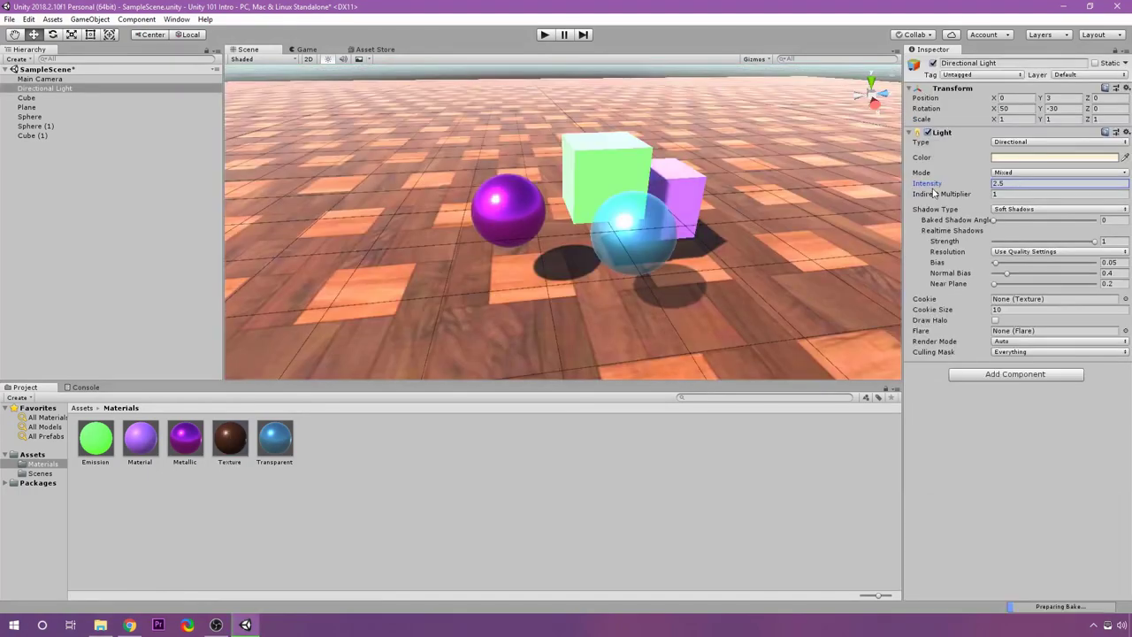
mouse_move(951, 189)
left_mouse_down()
mouse_move(945, 197)
mouse_move(973, 198)
mouse_move(951, 199)
left_mouse_up()
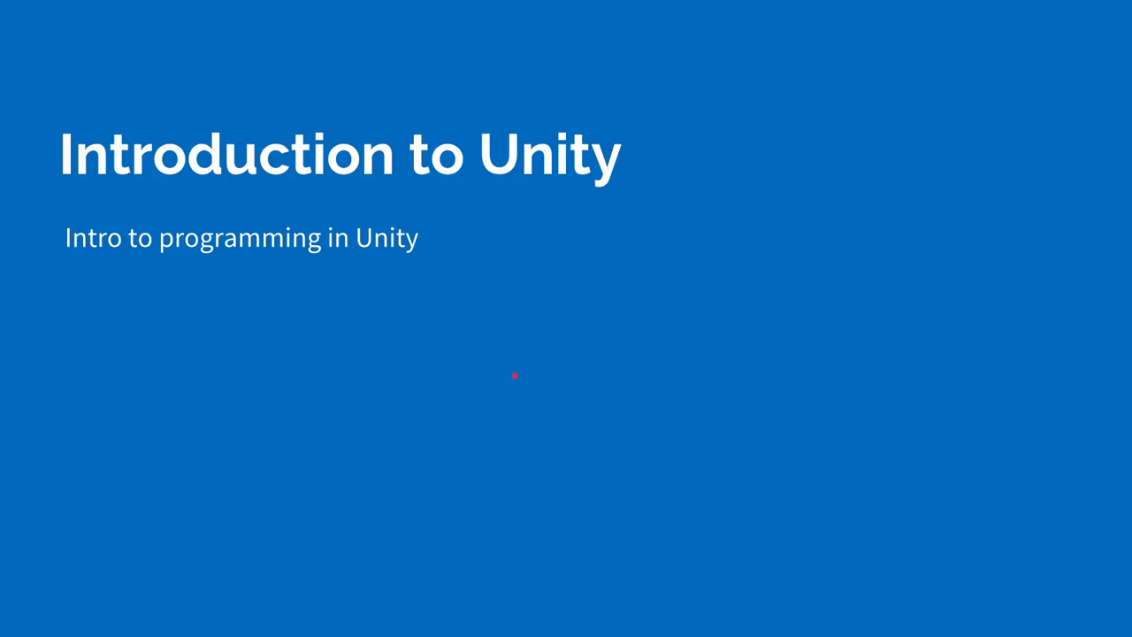
Advance to The basics slide and reveal its bullets on creating commands and conditional logic
key("Right")
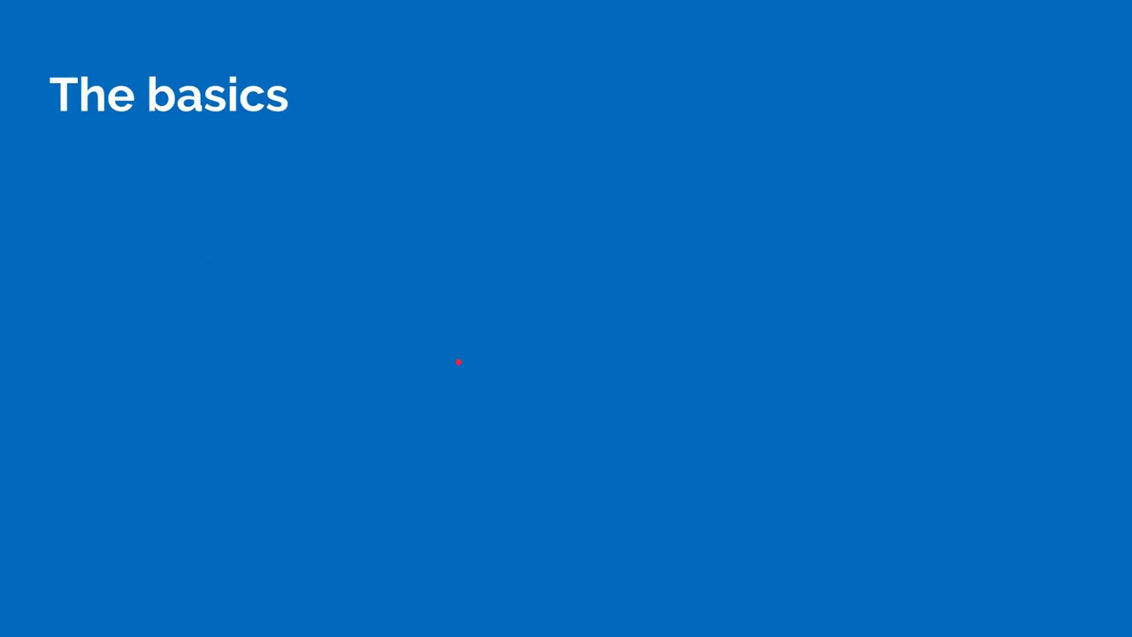
key("Right")
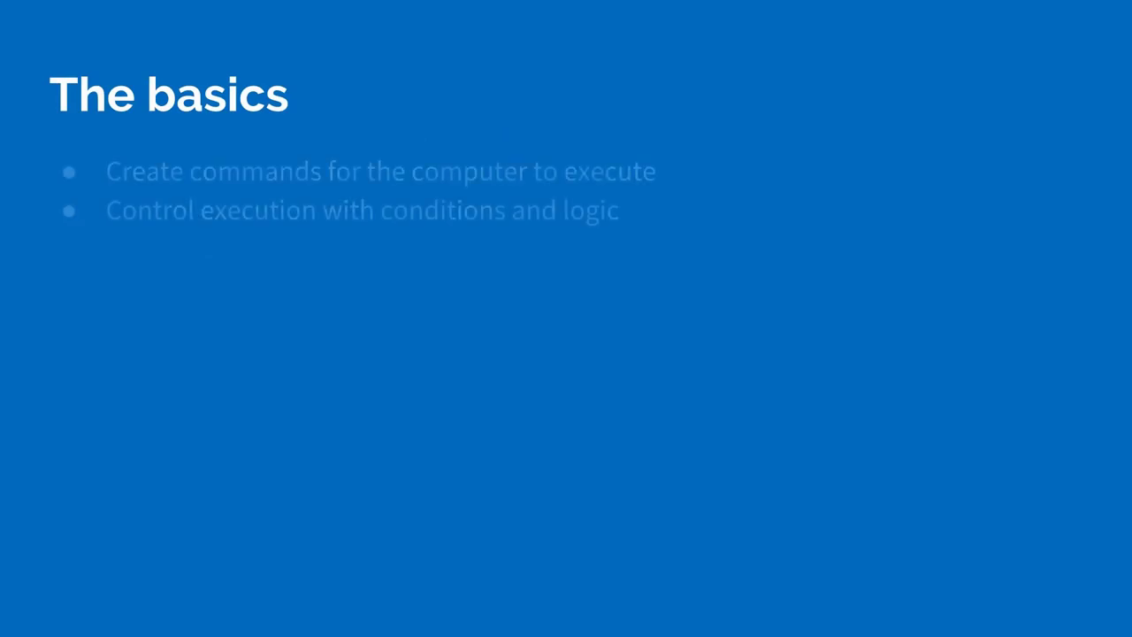
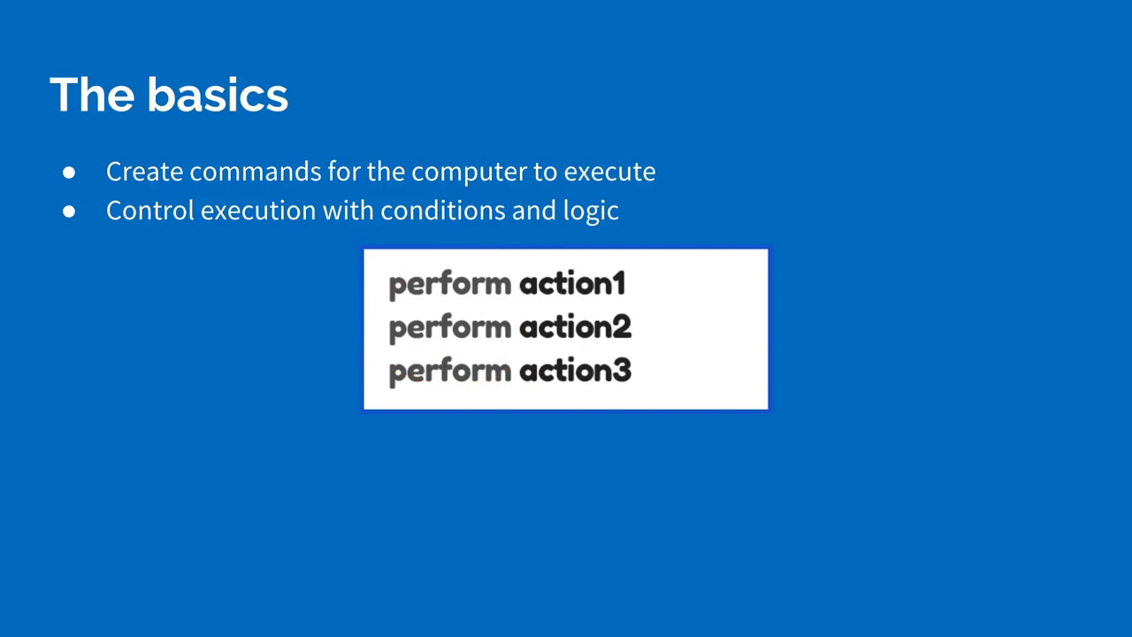
Reveal the if-condition code example beneath the perform action1–3 box on The basics slide
key("Right")
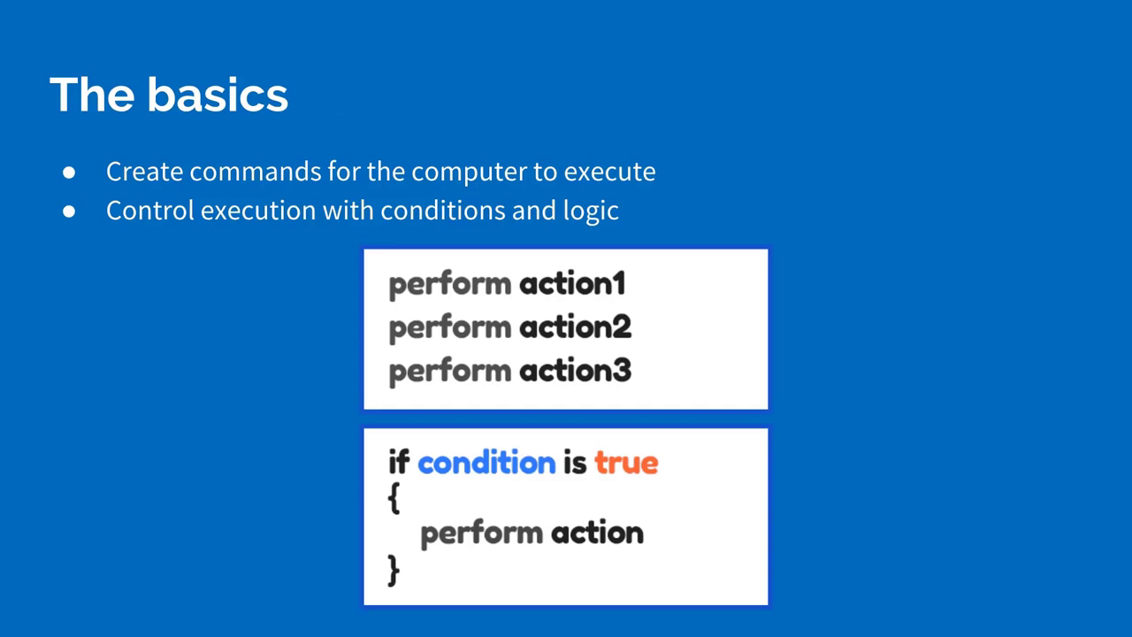
Advance to 'The basics – variables' slide about storing data in variables
key("Right")
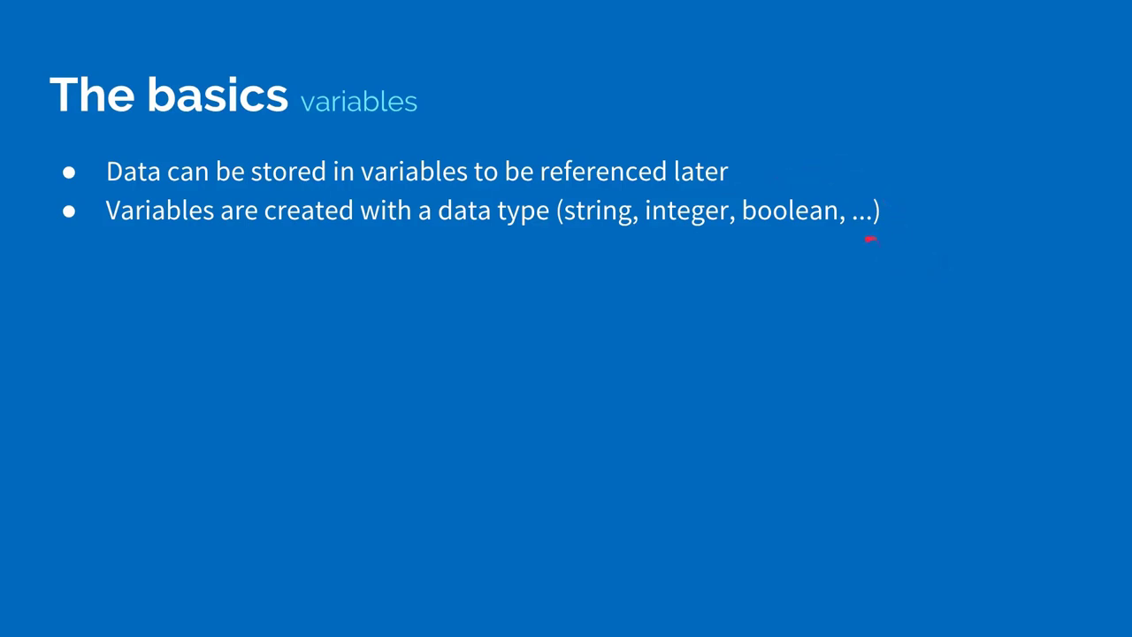
Show the string and int declaration example, then go on to 'The basics – methods' slide
key("Right")
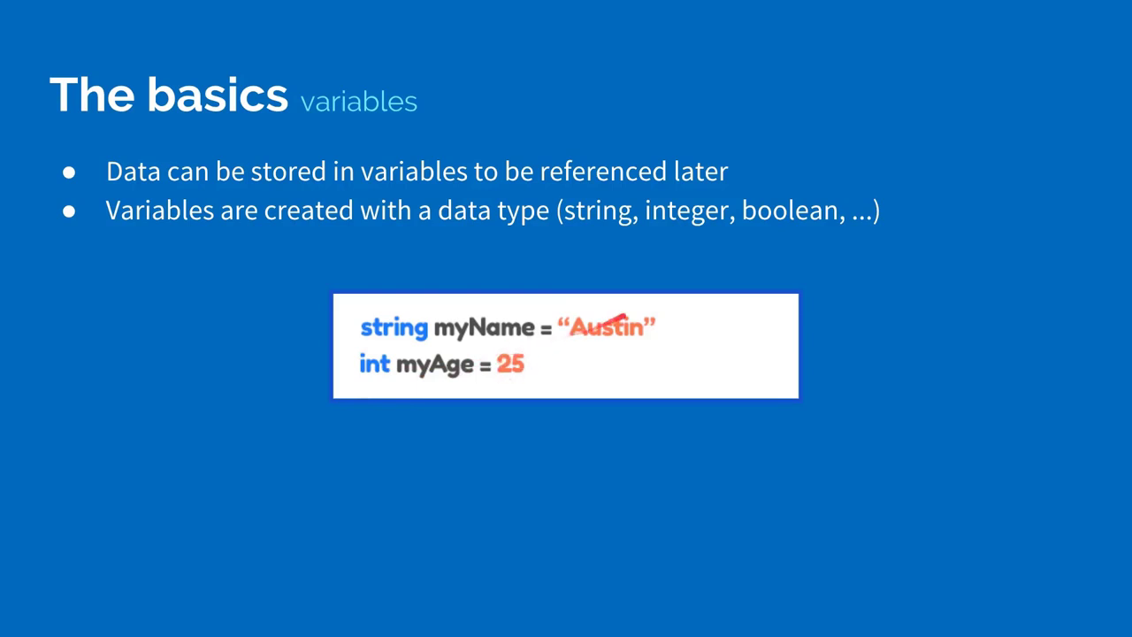
key("Right")
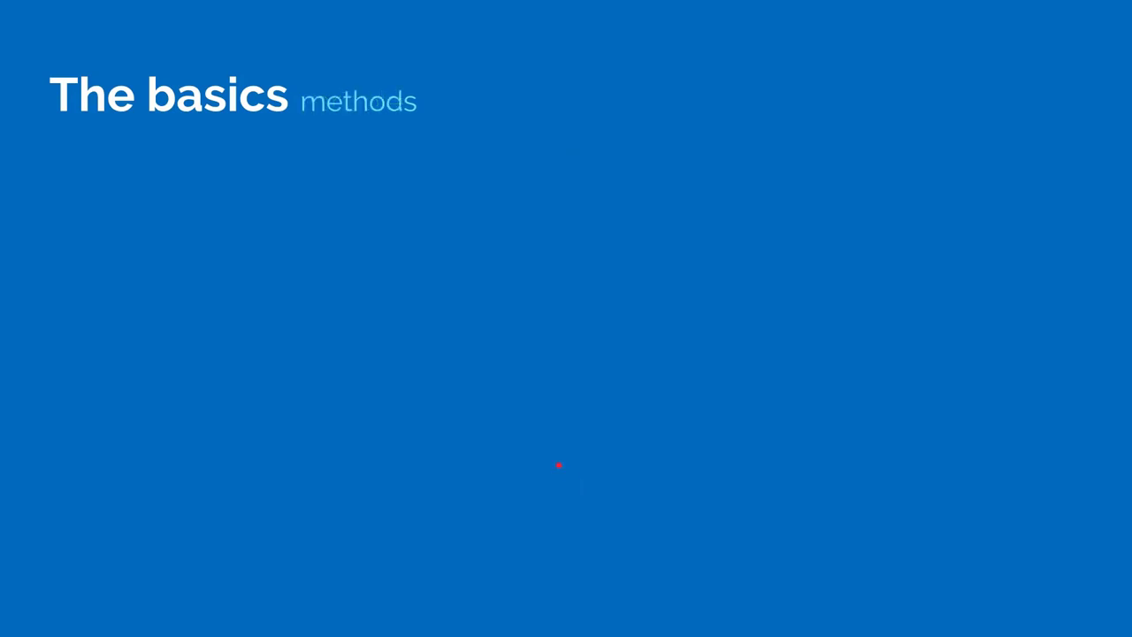
Build in both methods bullets and the LogNameAndAge code example image
key("Right")
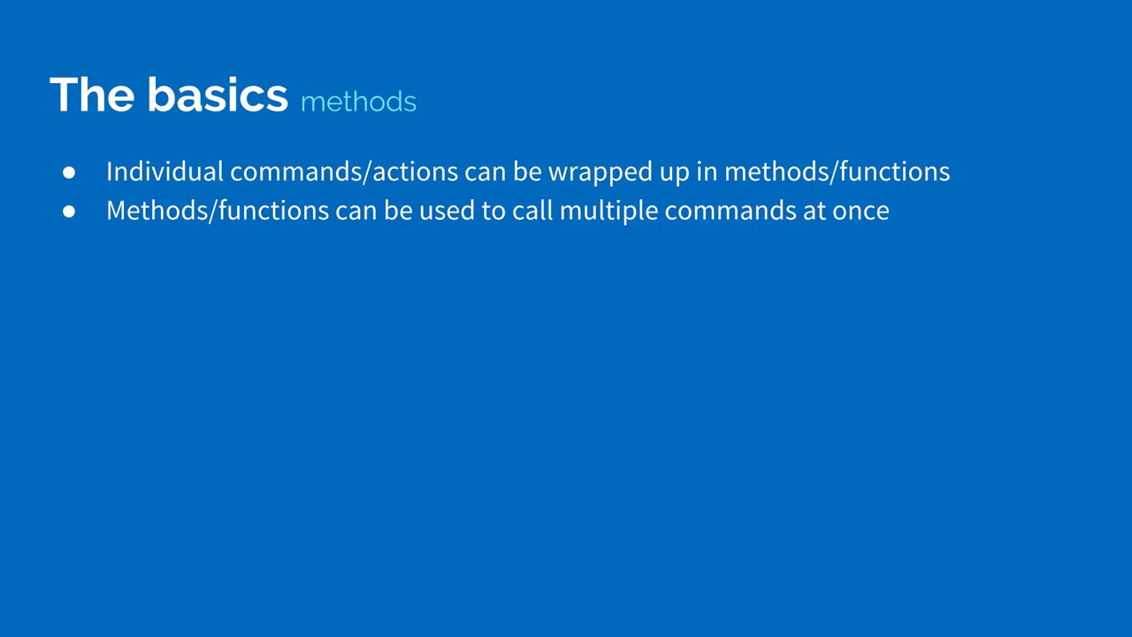
key("Right")
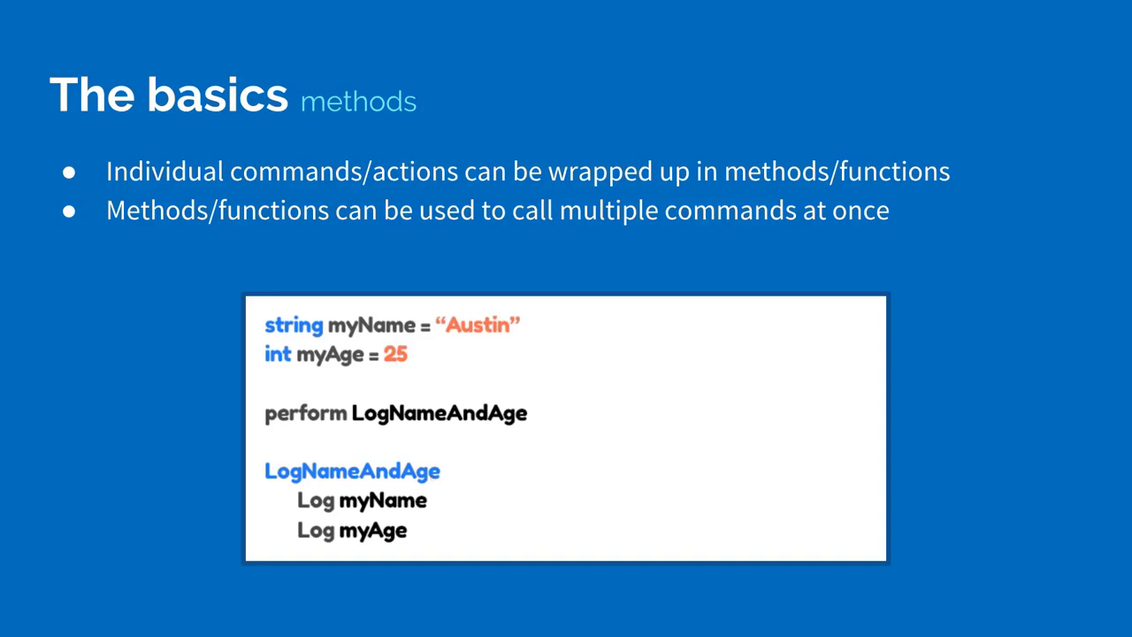
Advance to 'The basics – syntax' slide with its two syntax bullets
key("Right")
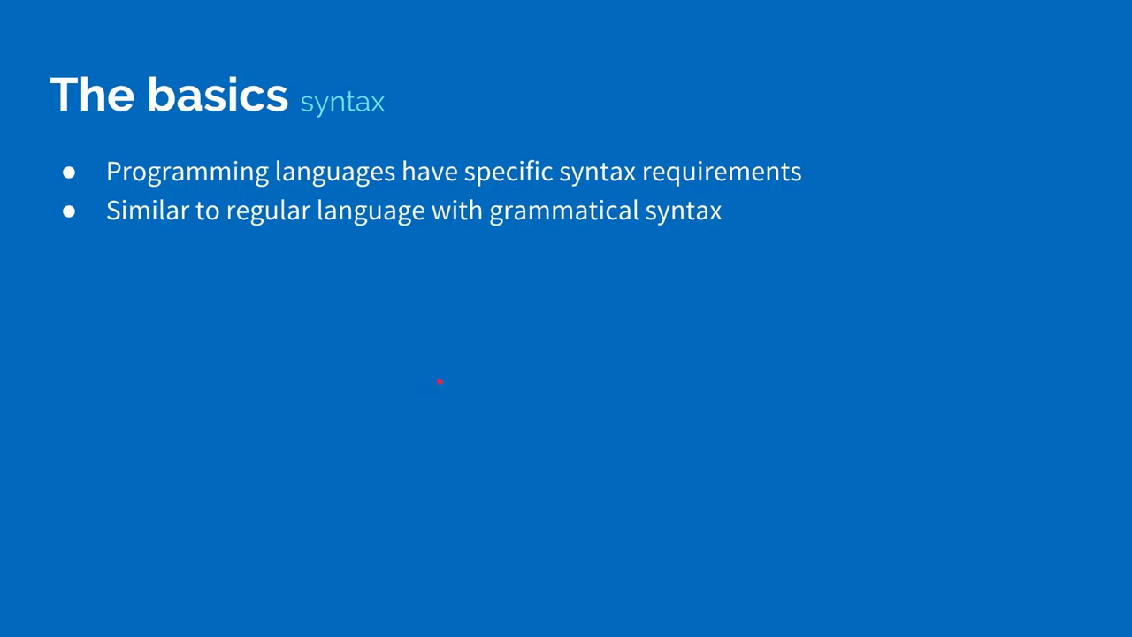
Reveal the syntax code example, then move to the slide on script files attached to game objects
key("Right")
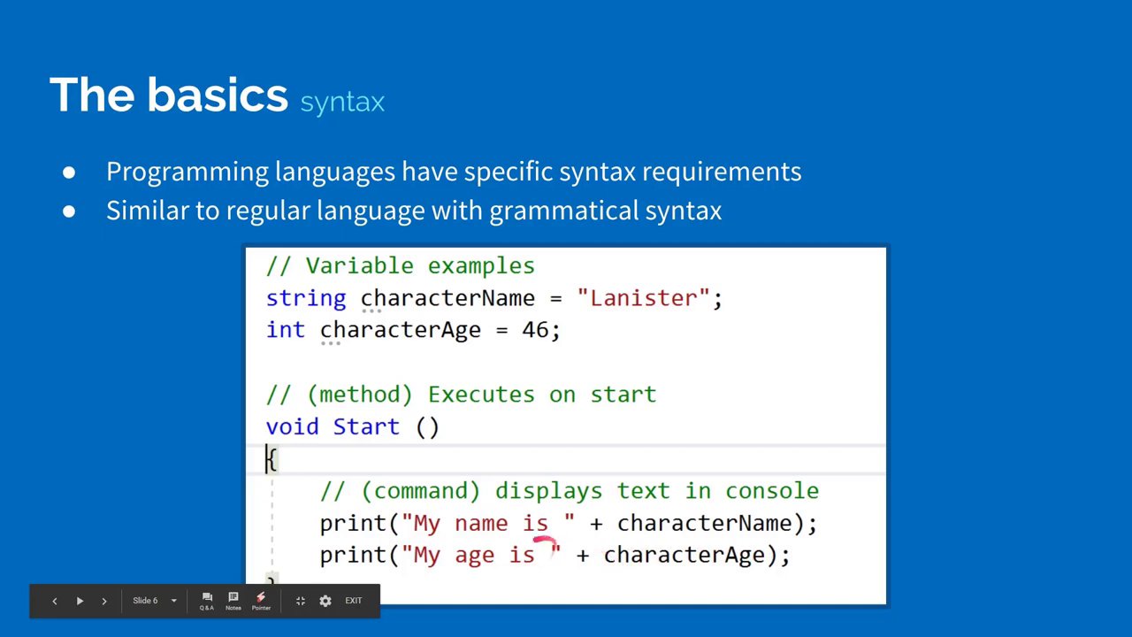
key("Right")
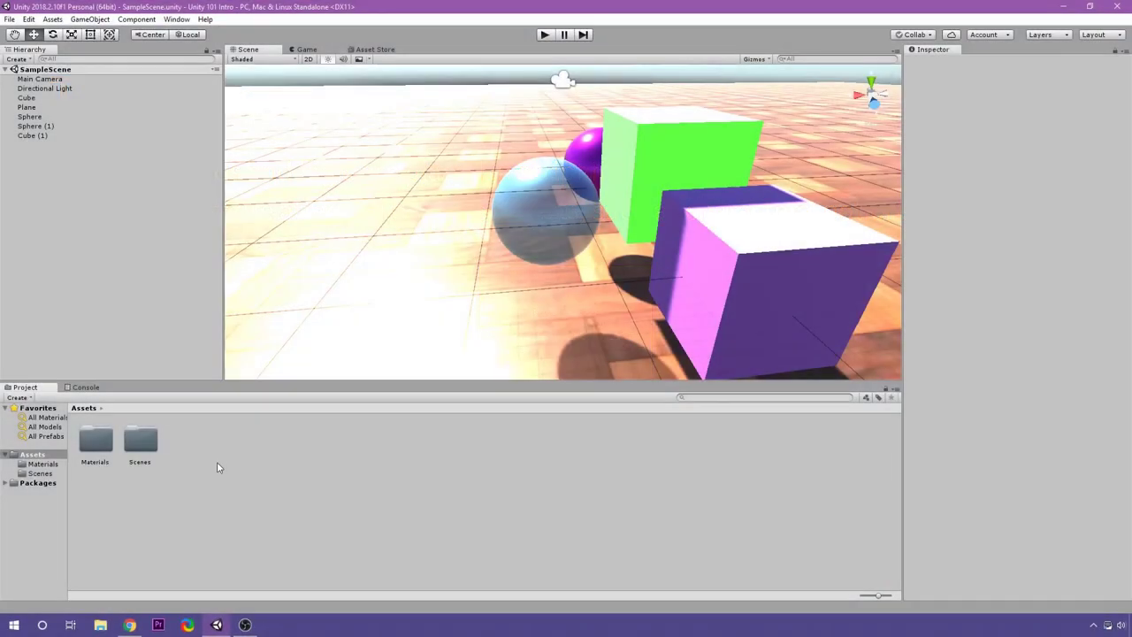
Create a folder named 'Scripts' in Assets beside Materials and Scenes
right_click(200, 467)
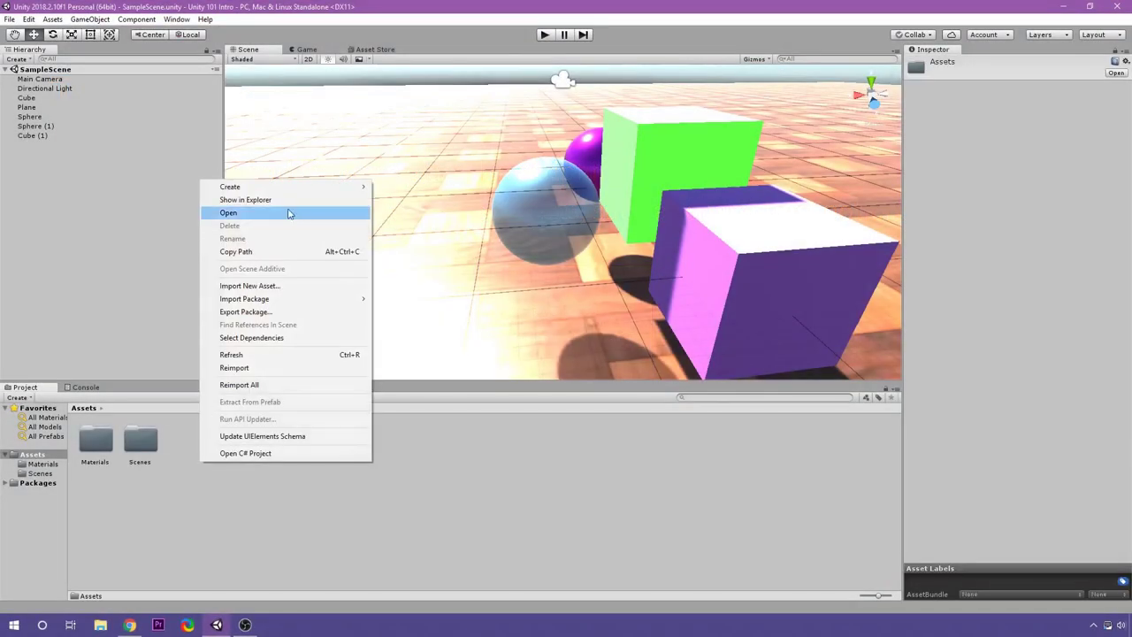
mouse_move(292, 186)
left_click(394, 186)
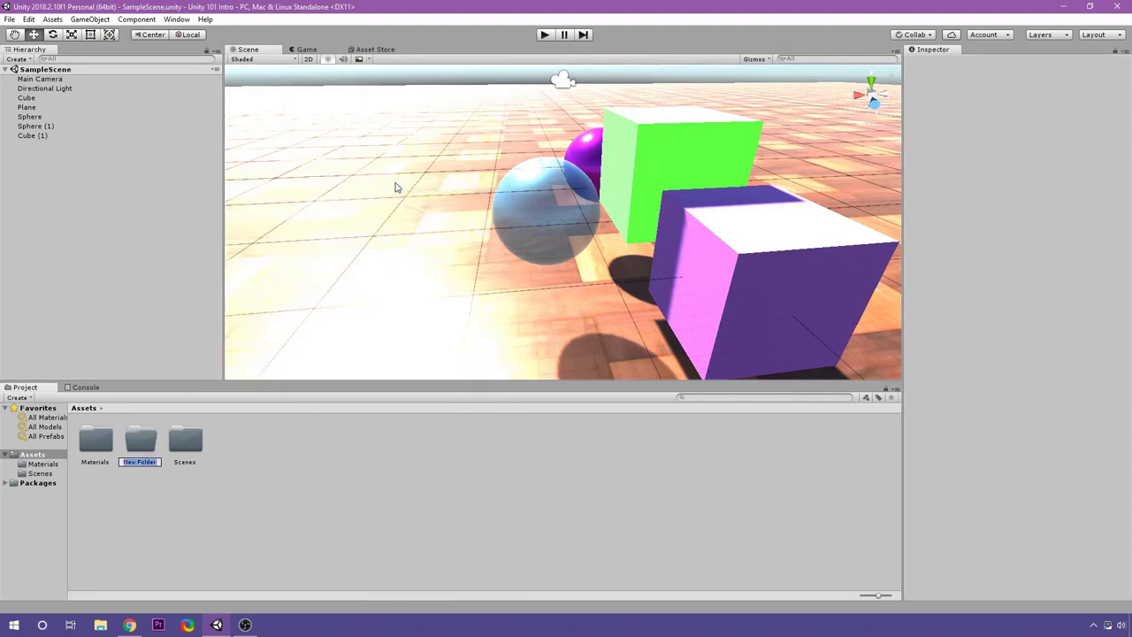
type("Scripts")
key("Return")
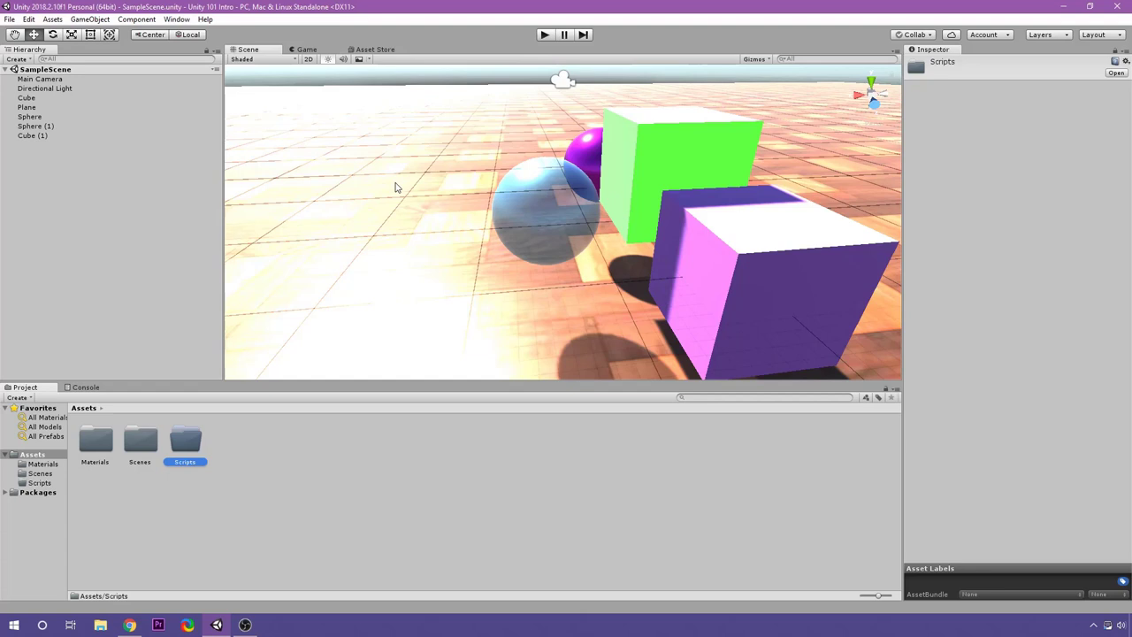
left_click(236, 527)
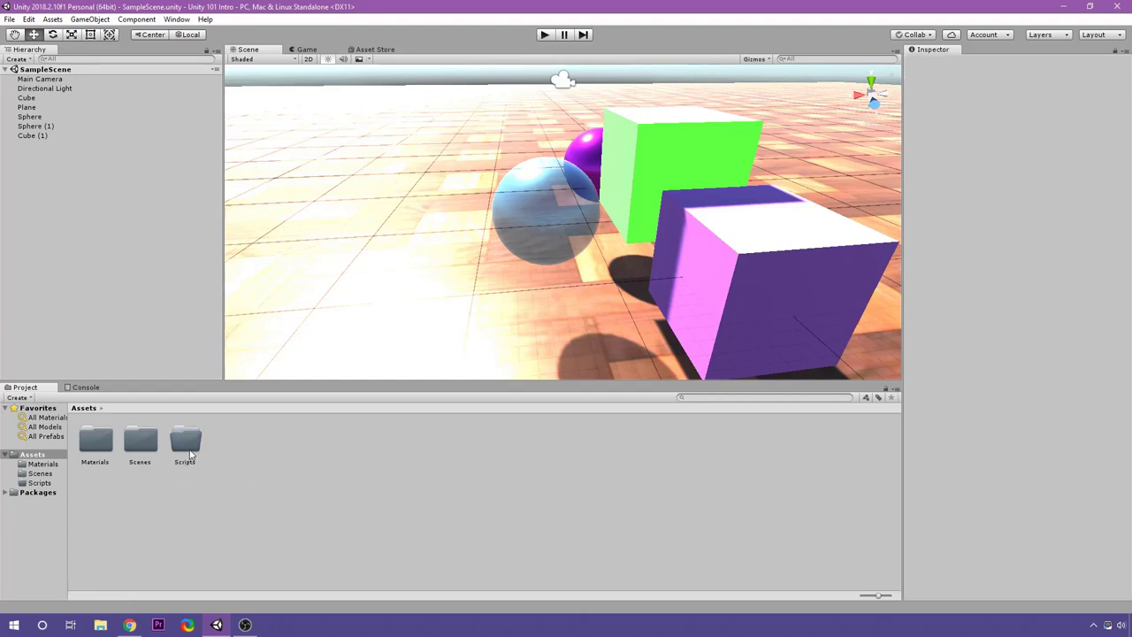
right_click(264, 459)
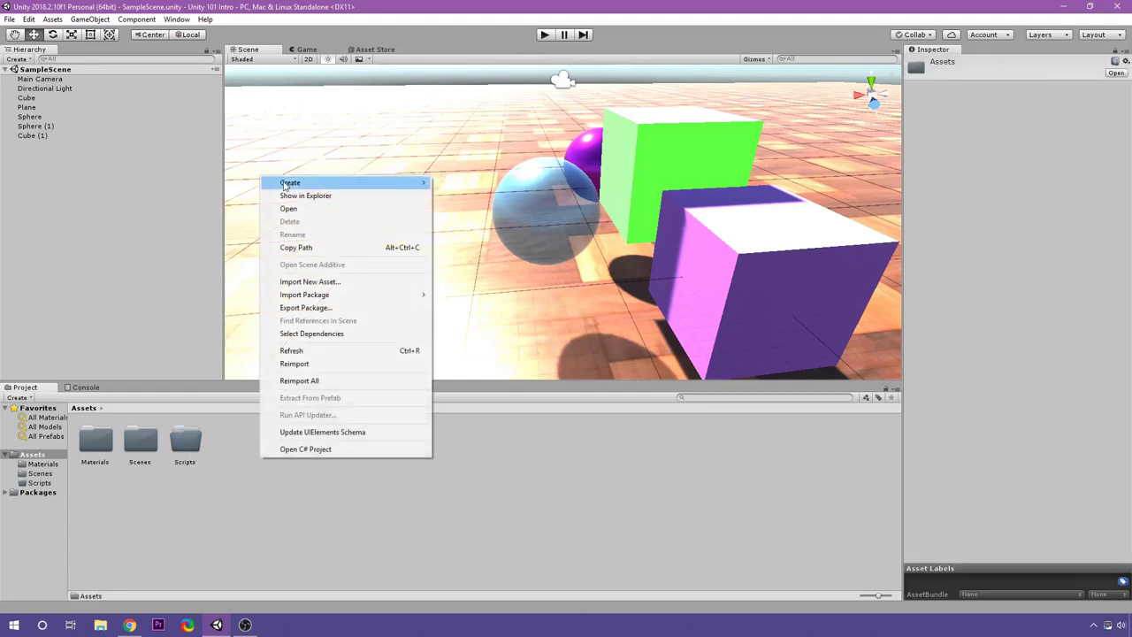
left_click(334, 514)
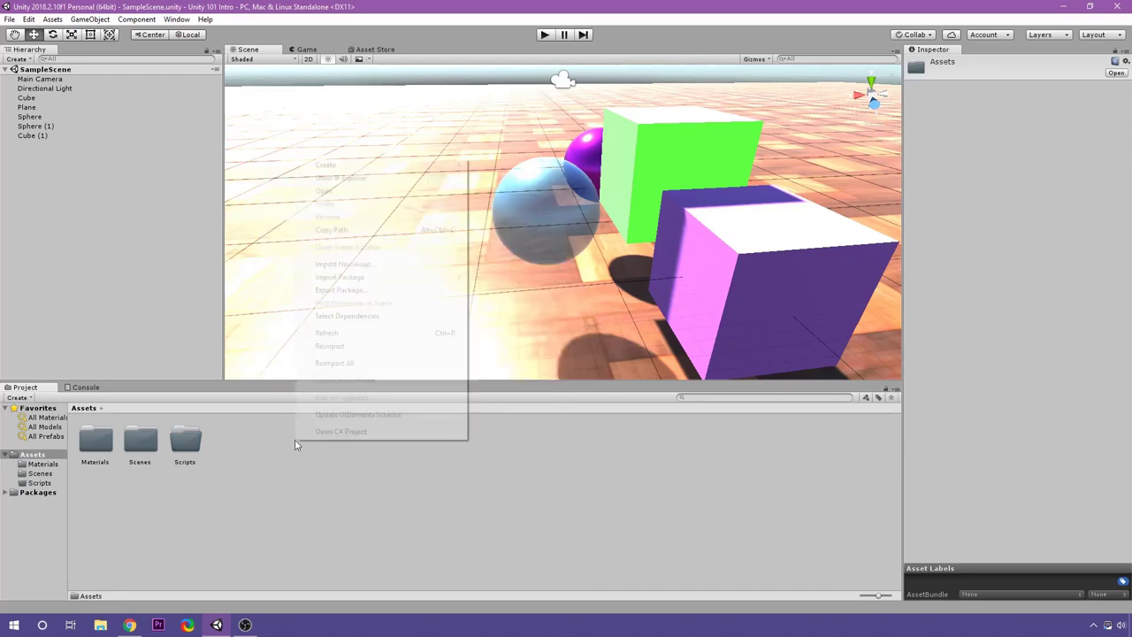
left_click(347, 178)
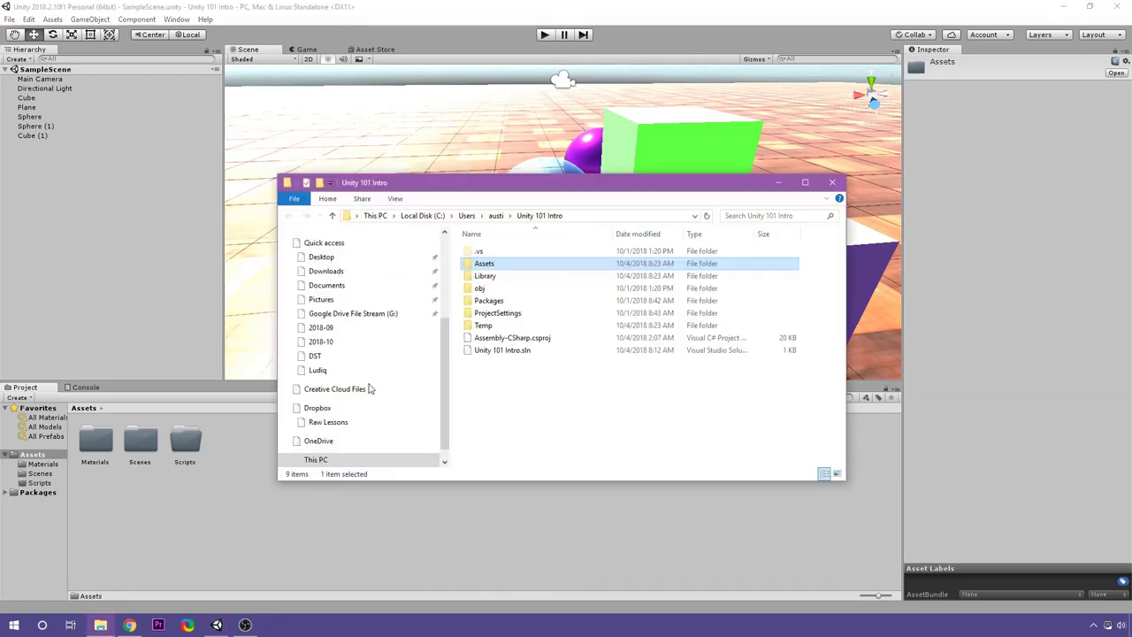
scroll(370, 389, "down", 4)
left_click_drag(529, 184, 479, 178)
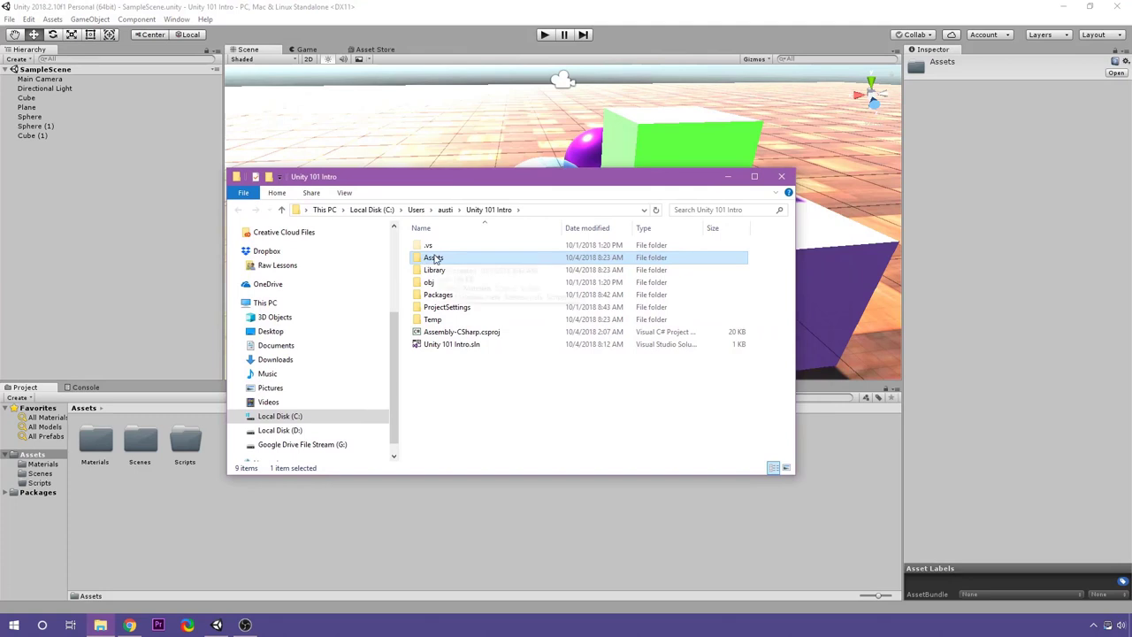
double_click(433, 257)
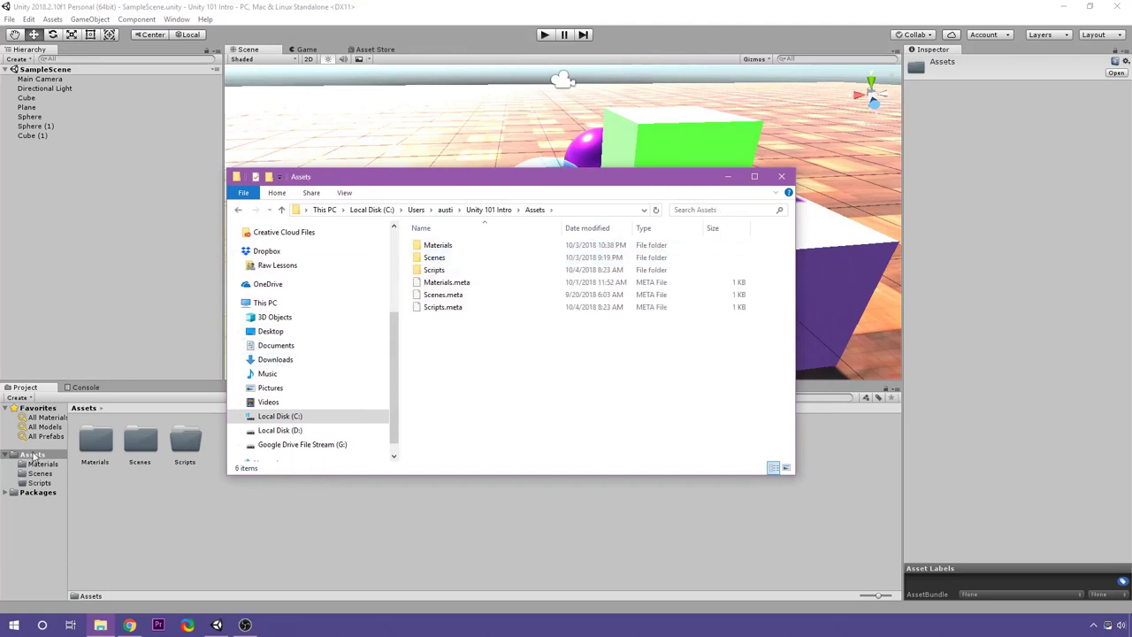
right_click(428, 368)
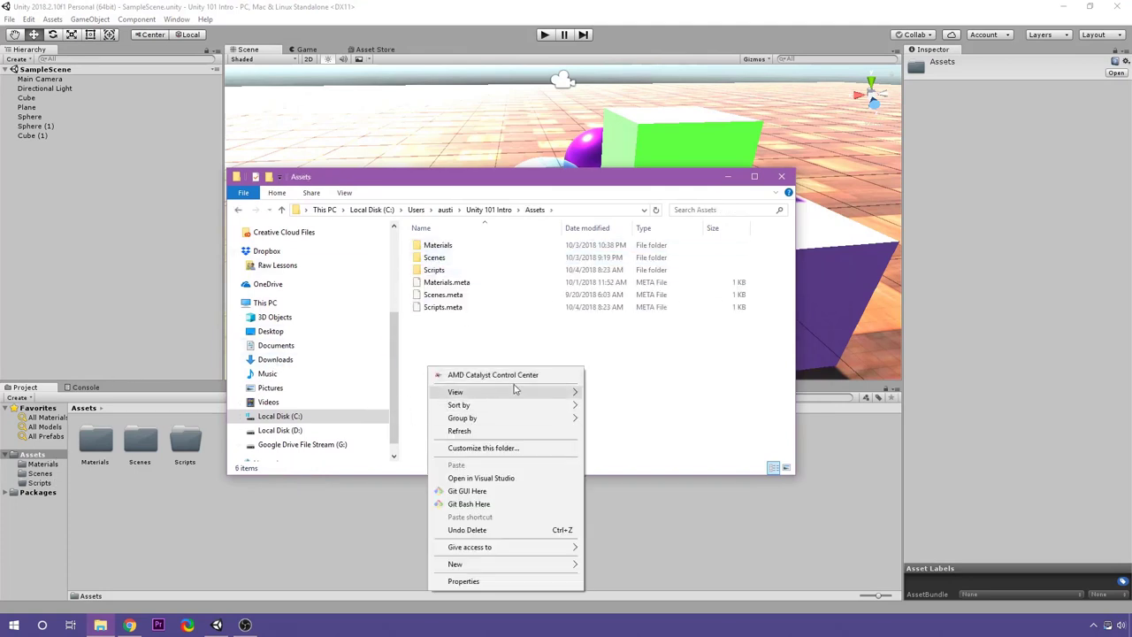
left_click(674, 368)
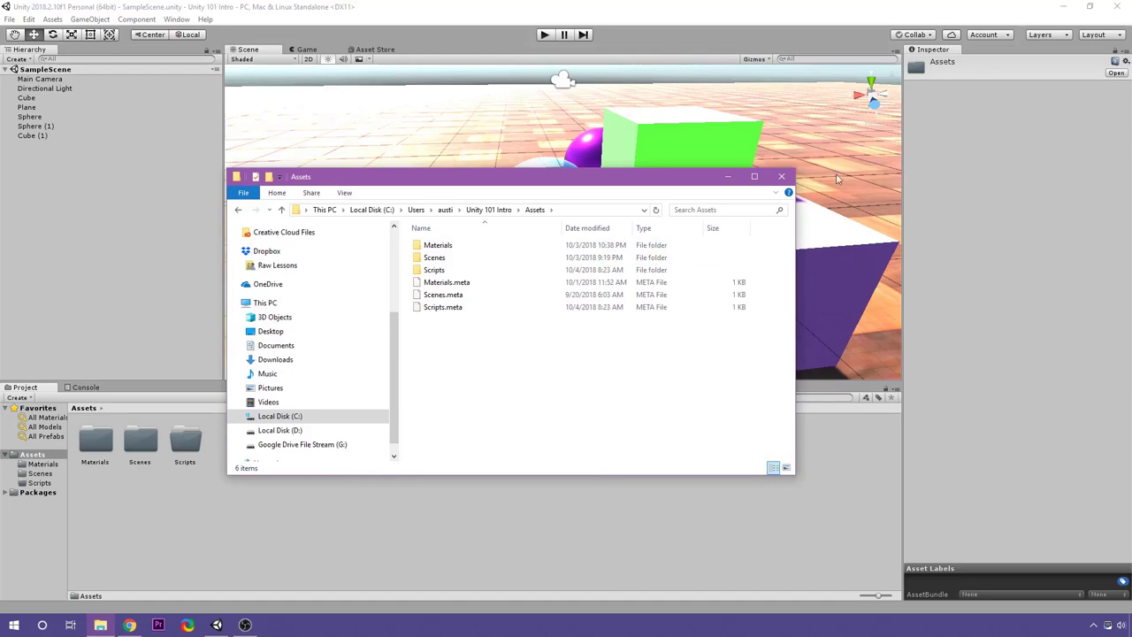
left_click(781, 176)
Inside the Scripts folder, create a C# script named 'Character'
double_click(177, 453)
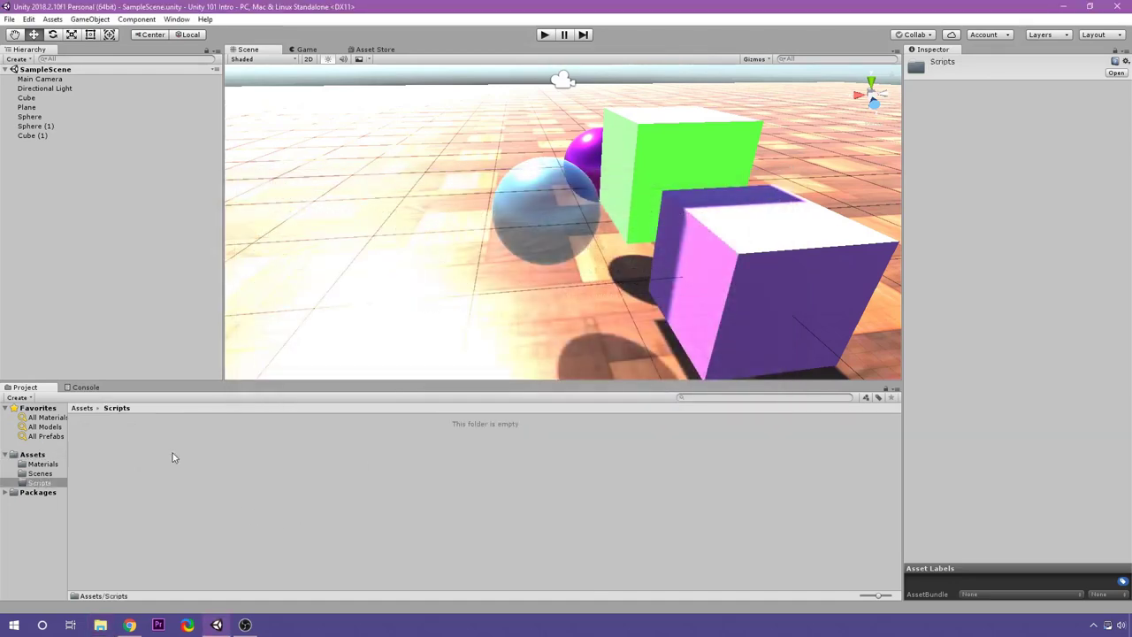
right_click(155, 461)
mouse_move(195, 187)
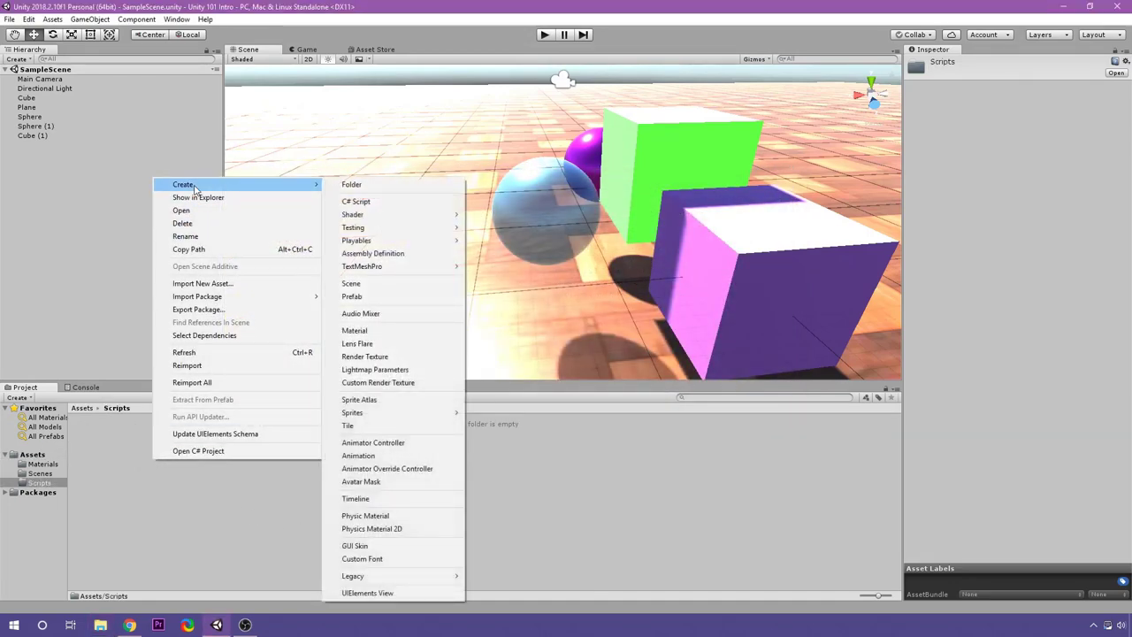
left_click(356, 201)
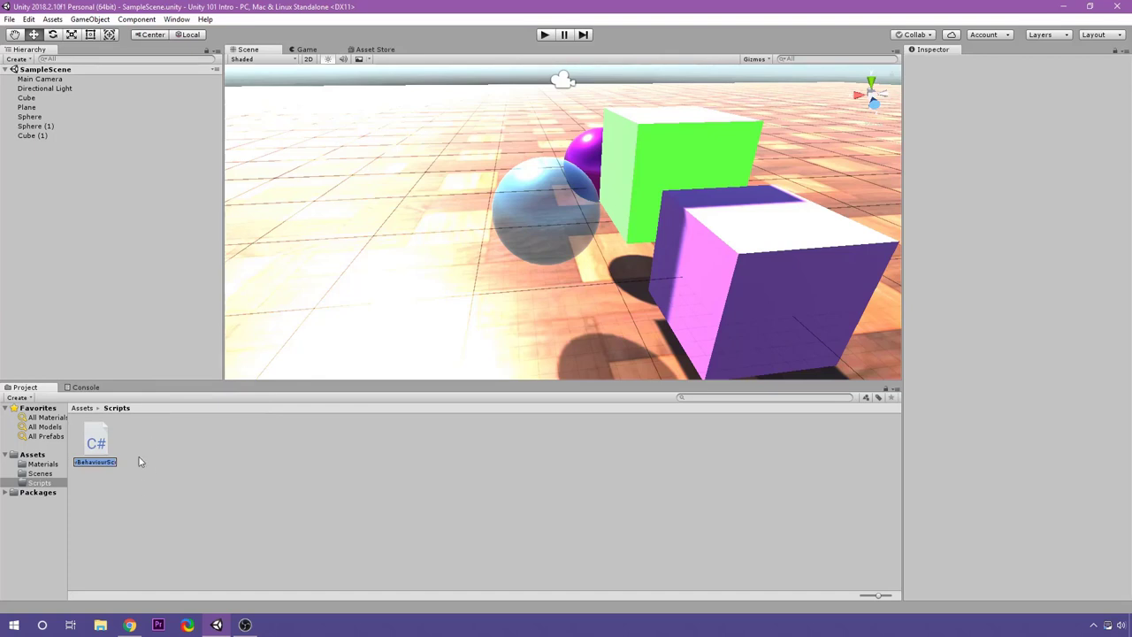
type("Character")
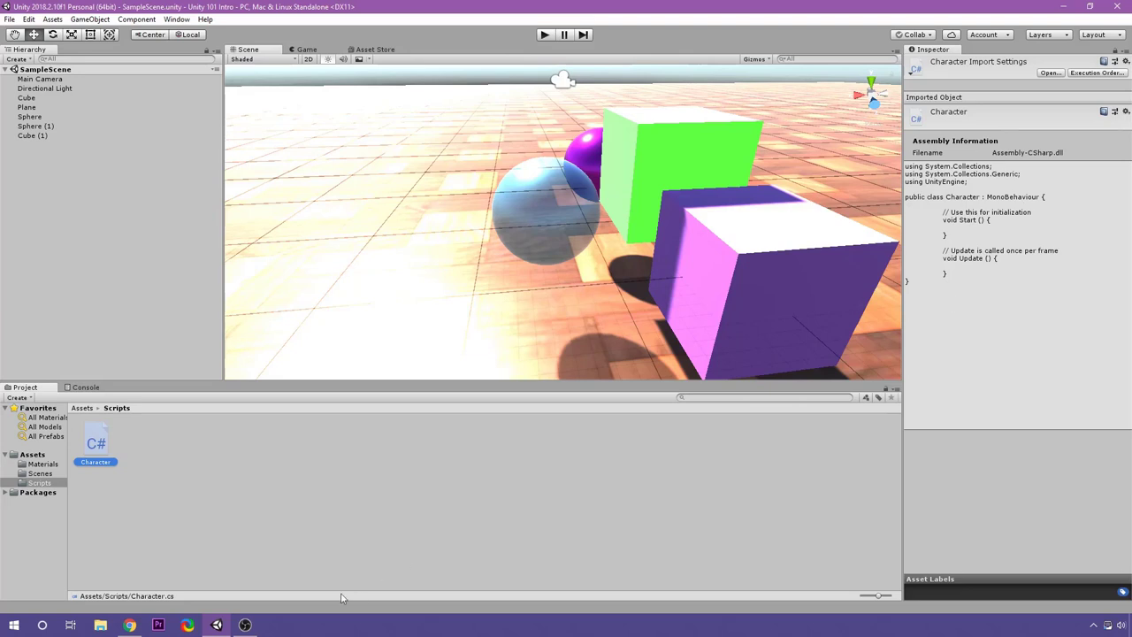
double_click(95, 445)
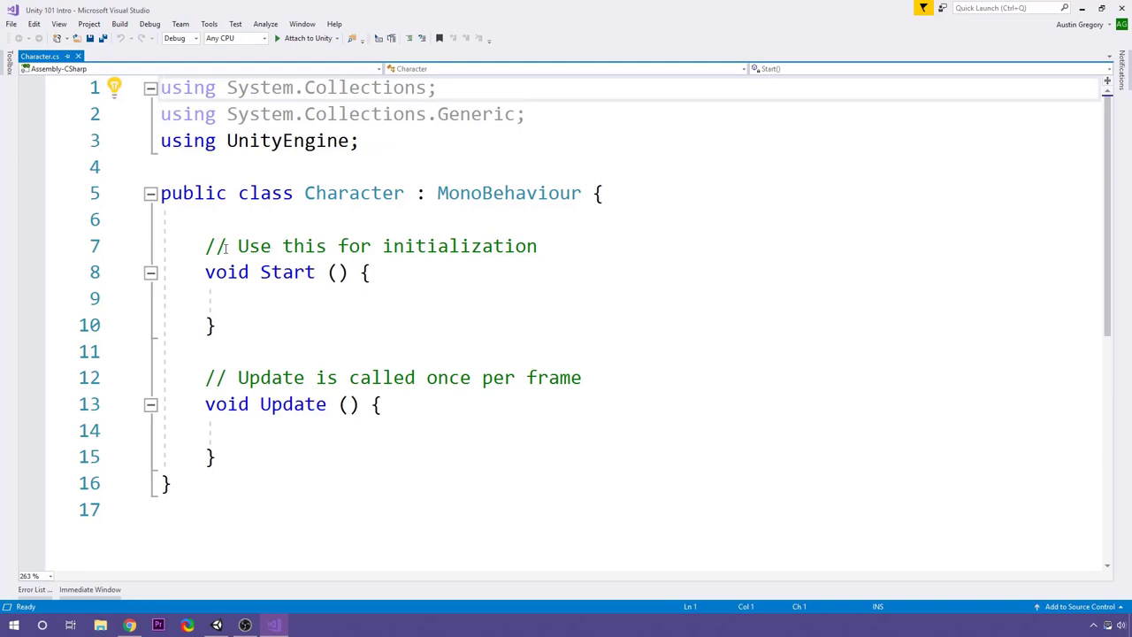
double_click(371, 193)
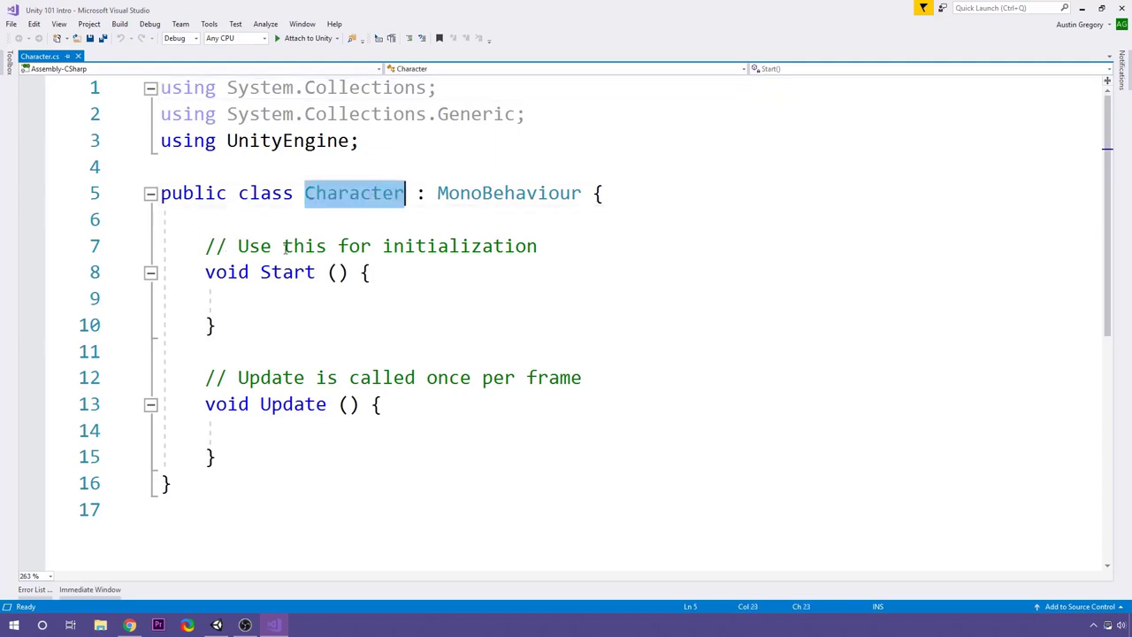
left_click(388, 189)
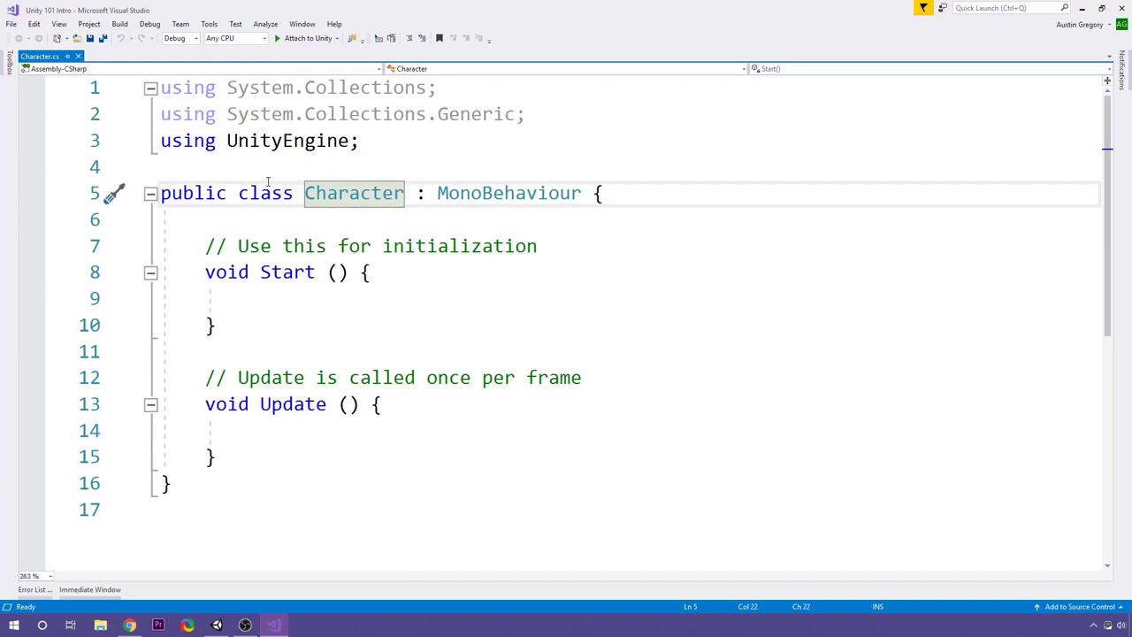
double_click(350, 202)
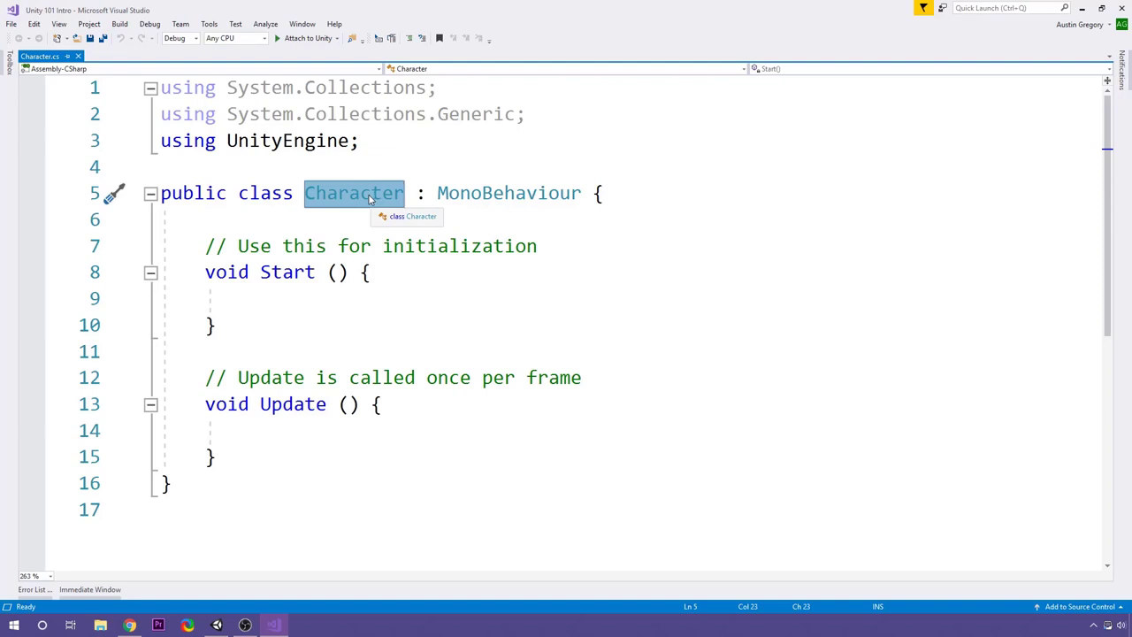
left_click(339, 200)
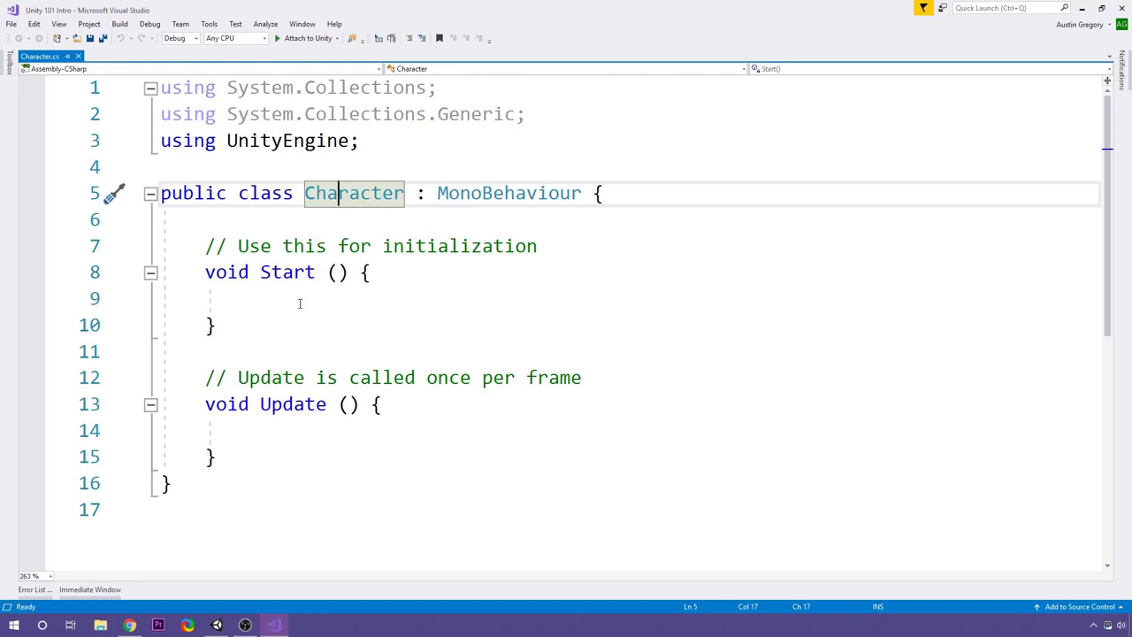
left_click_drag(245, 321, 162, 246)
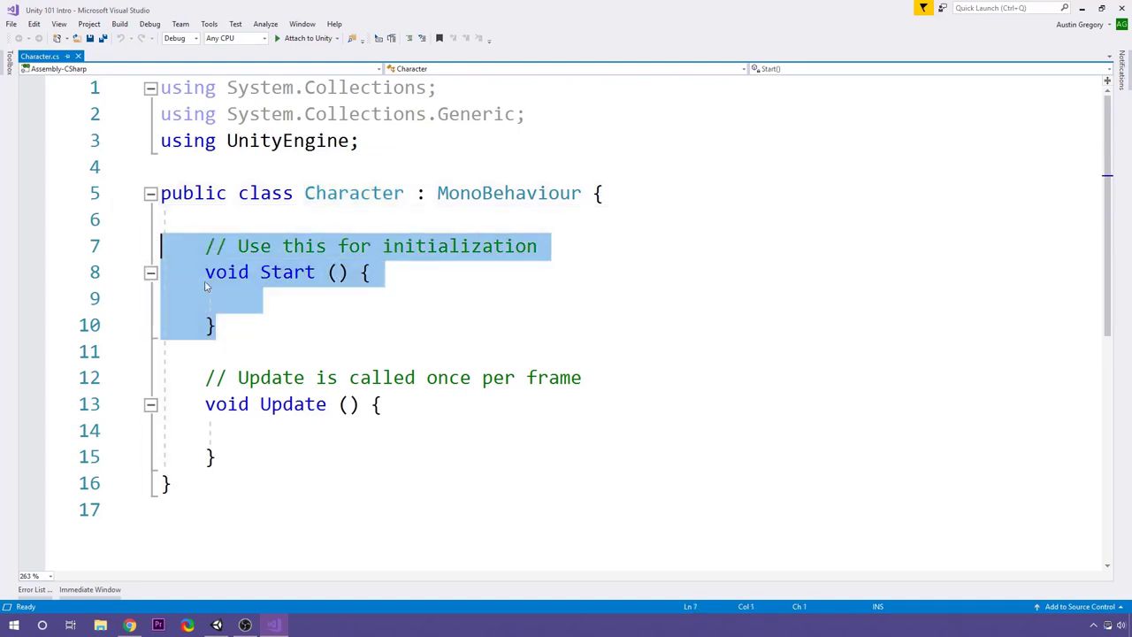
left_click(295, 272)
double_click(296, 272)
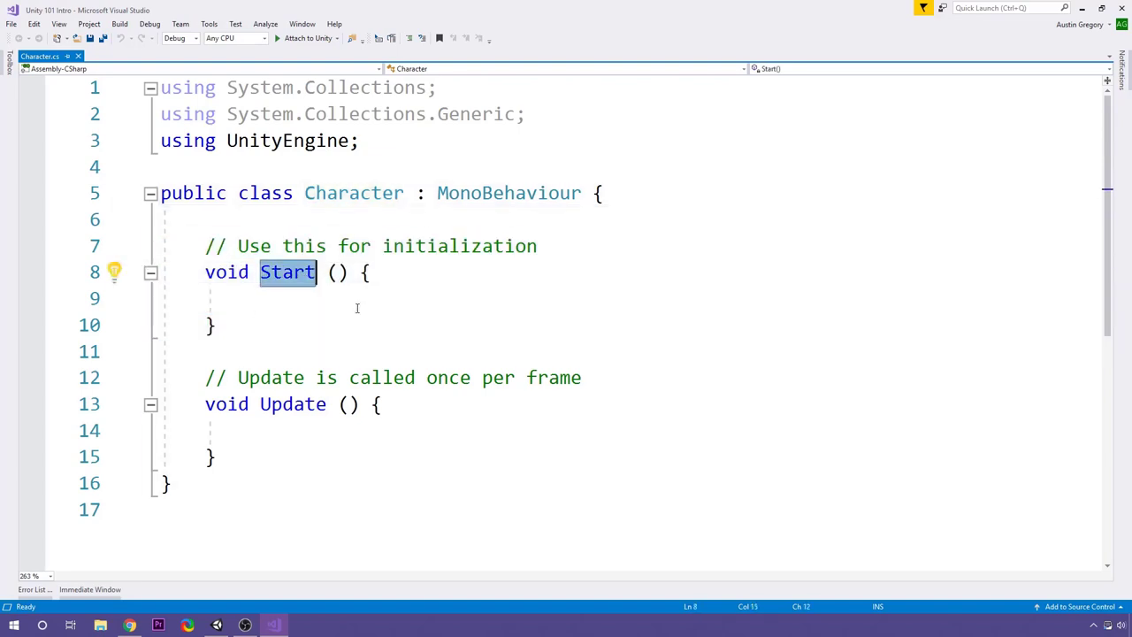
left_click(283, 272)
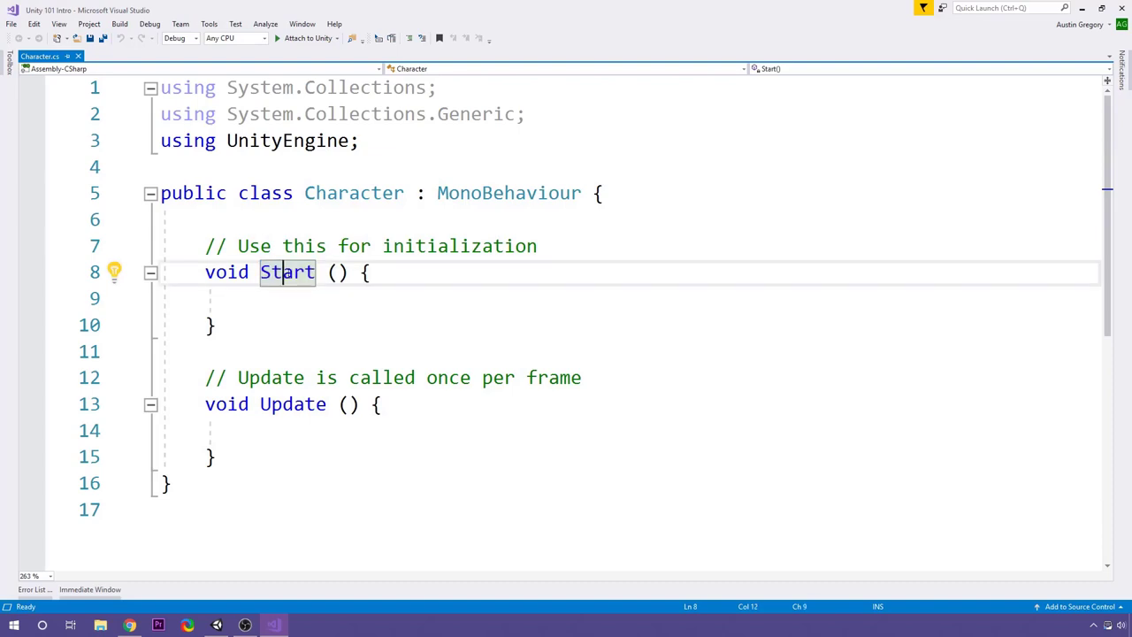
left_click(227, 272)
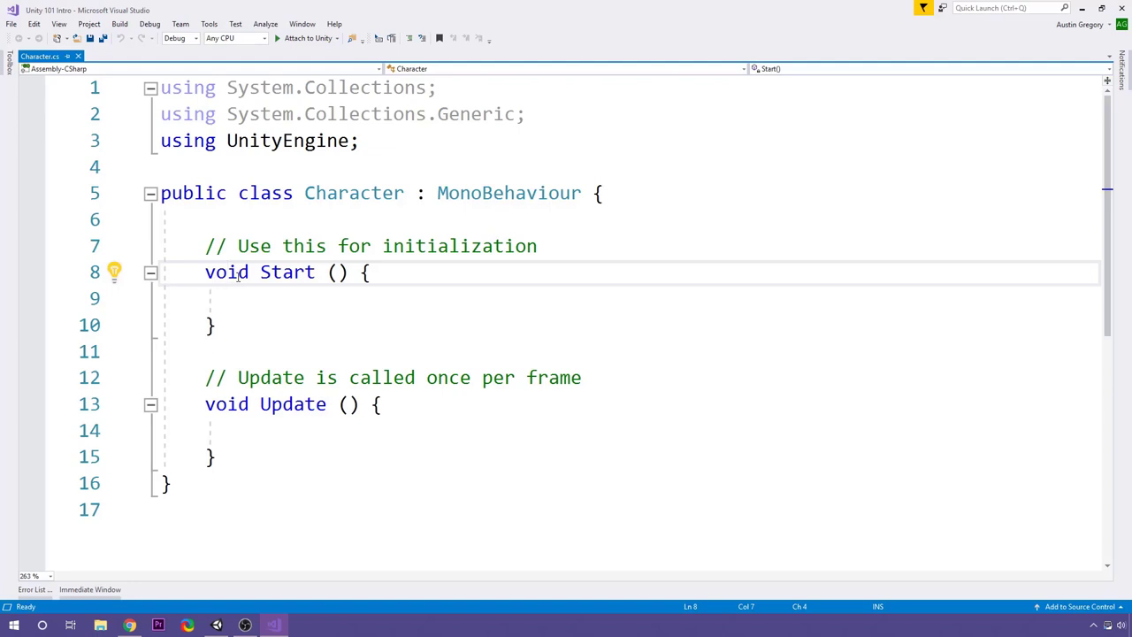
double_click(237, 276)
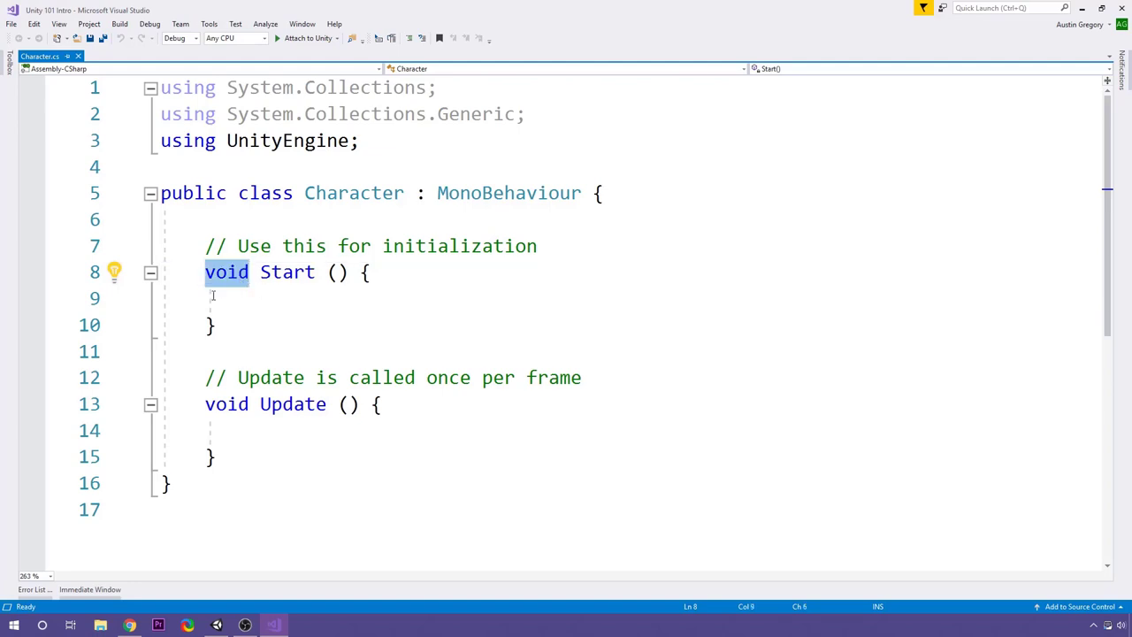
key("Right")
key("Right")
key("Right")
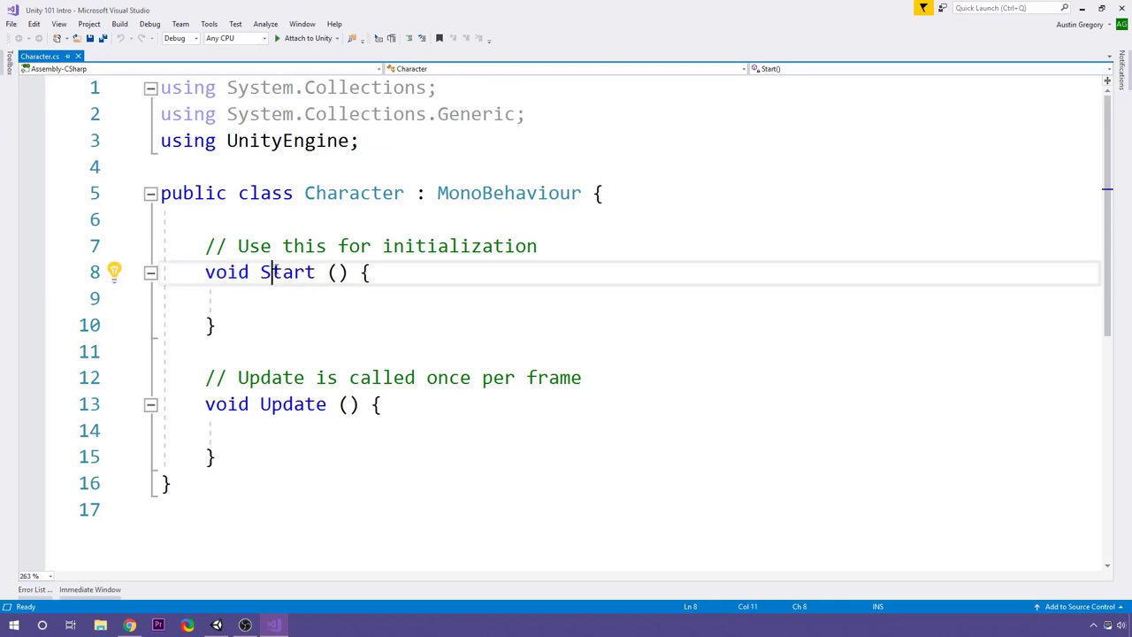
double_click(238, 276)
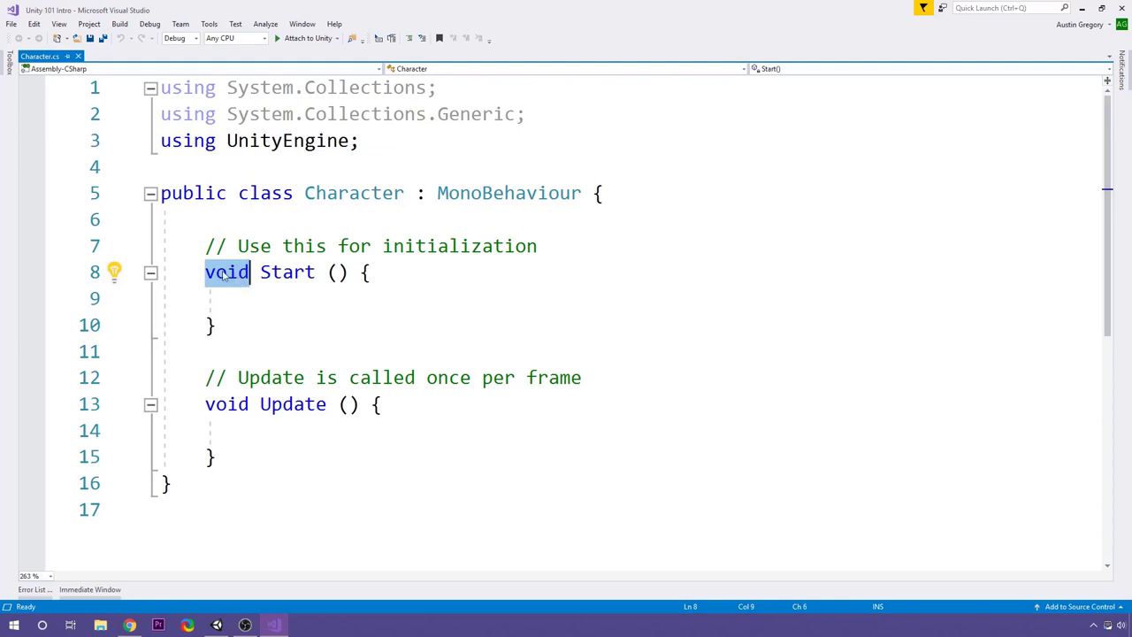
key("Right")
key("Right")
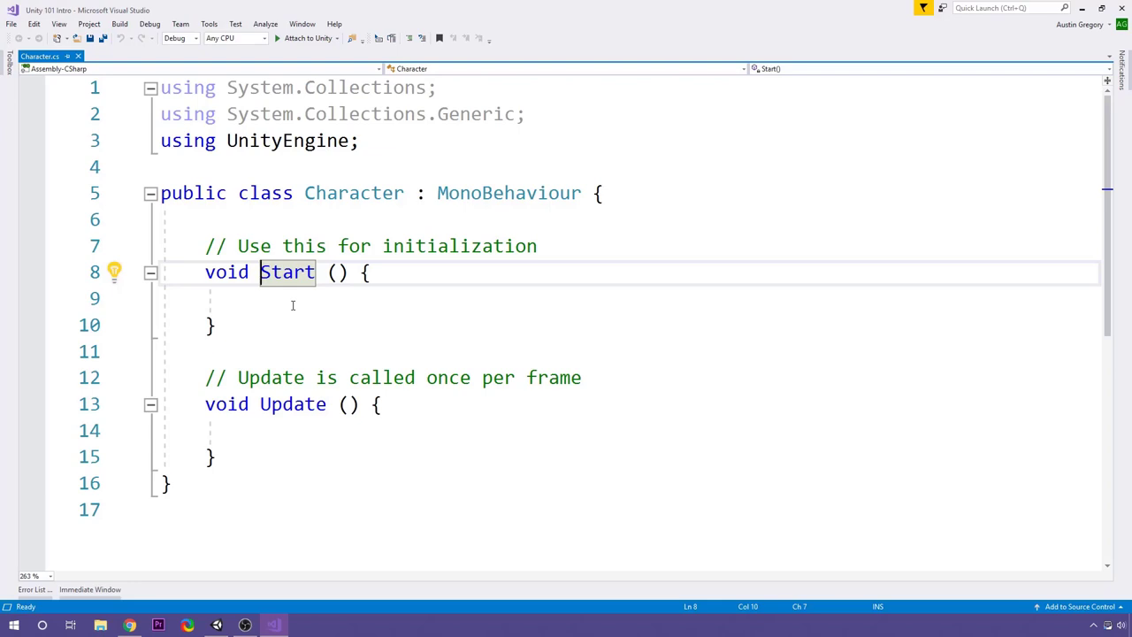
left_click(293, 306)
double_click(235, 274)
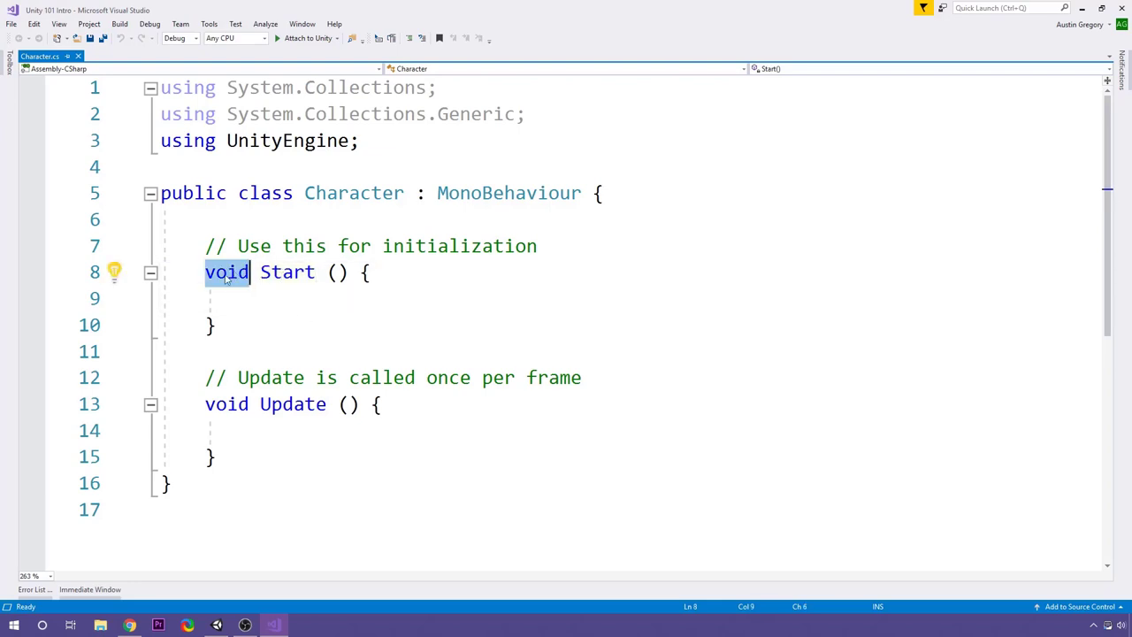
type("int")
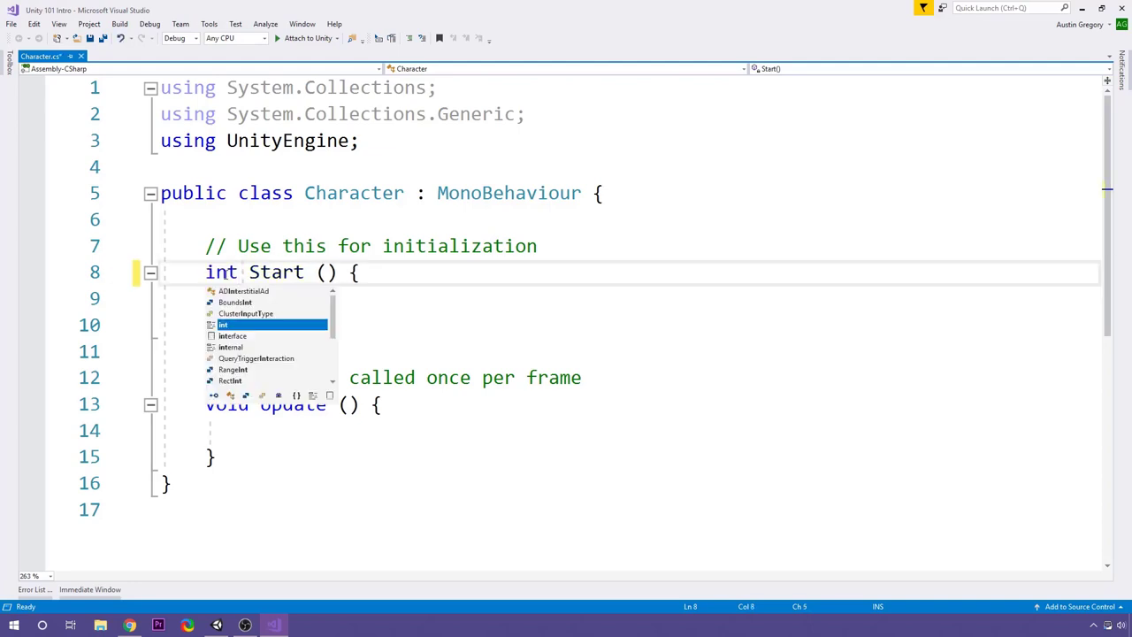
key("Escape")
double_click(218, 273)
type("void")
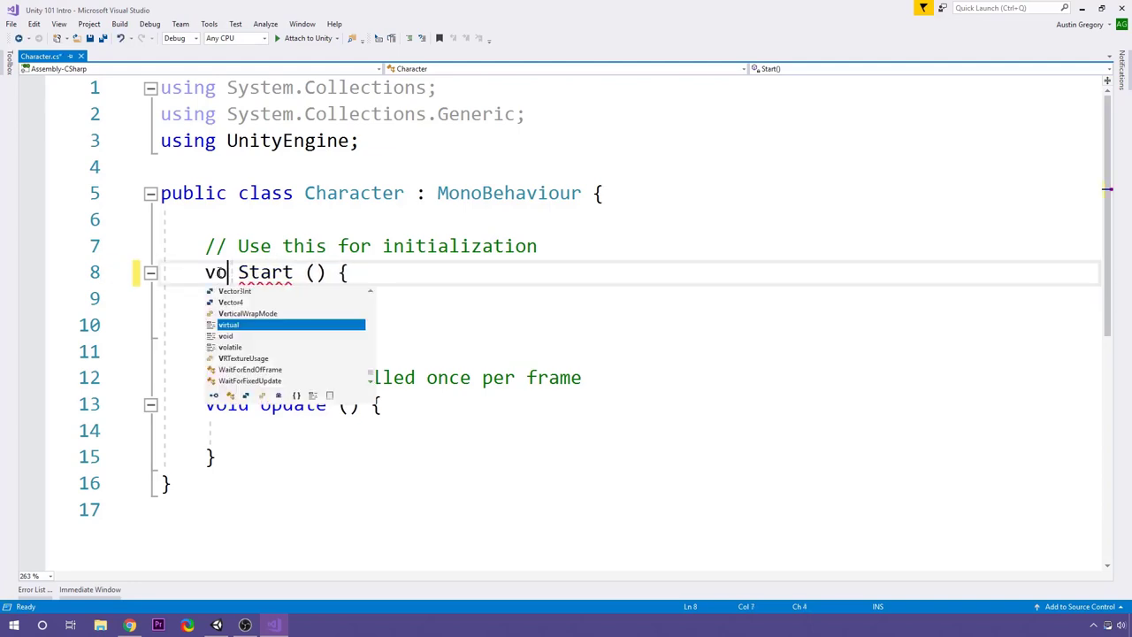
left_click(283, 248)
left_click(276, 296)
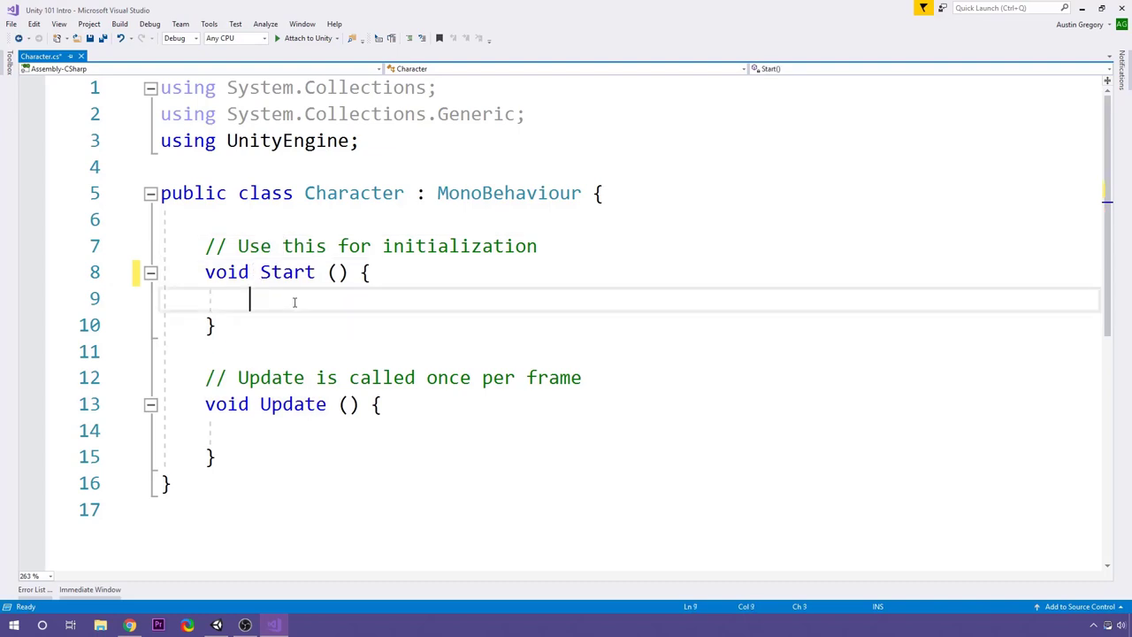
double_click(289, 279)
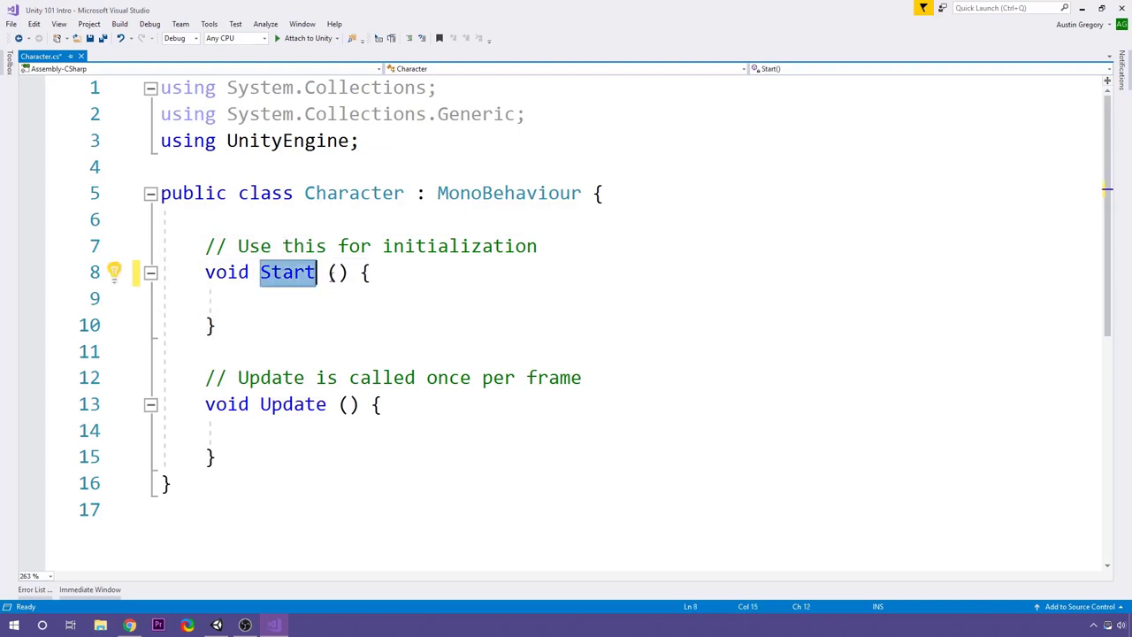
left_click_drag(328, 276, 349, 280)
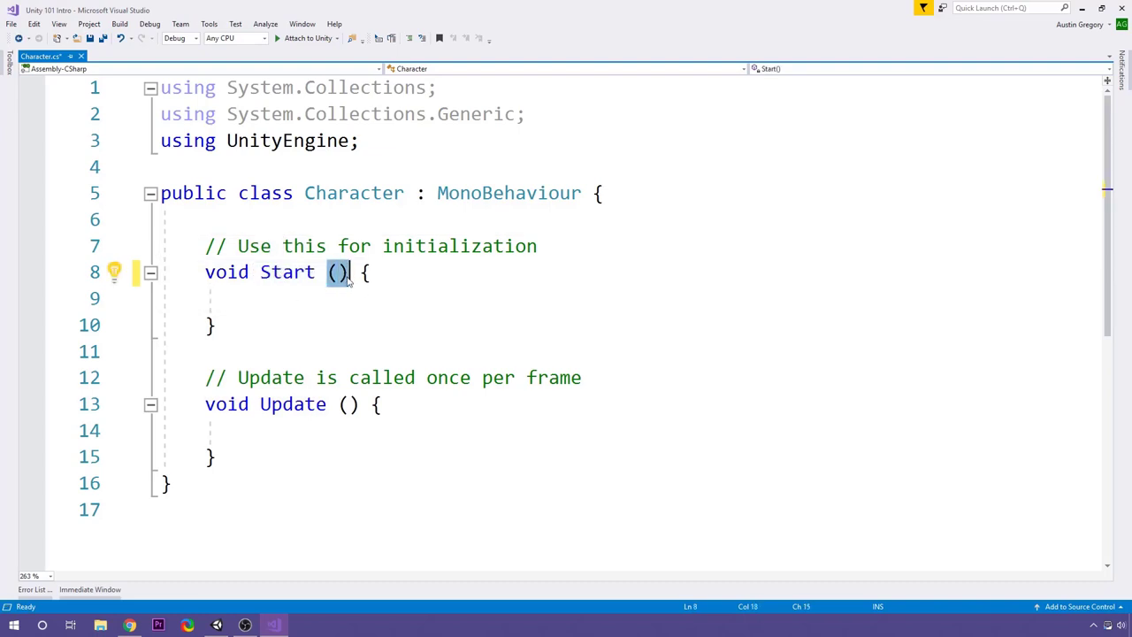
left_click(338, 276)
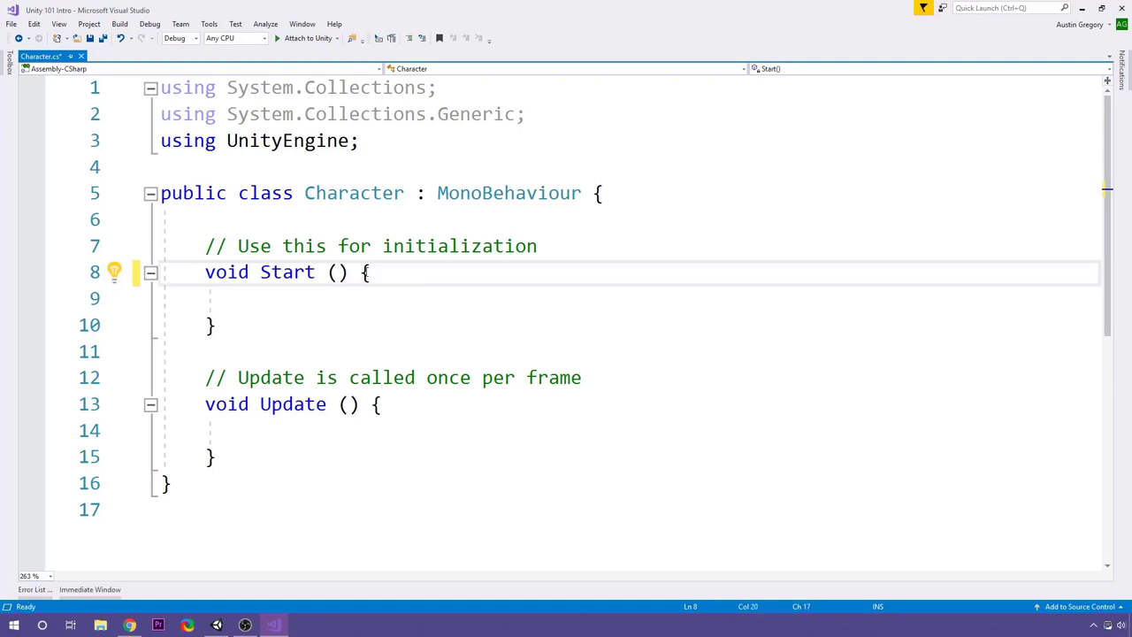
left_click(360, 274)
key("Return")
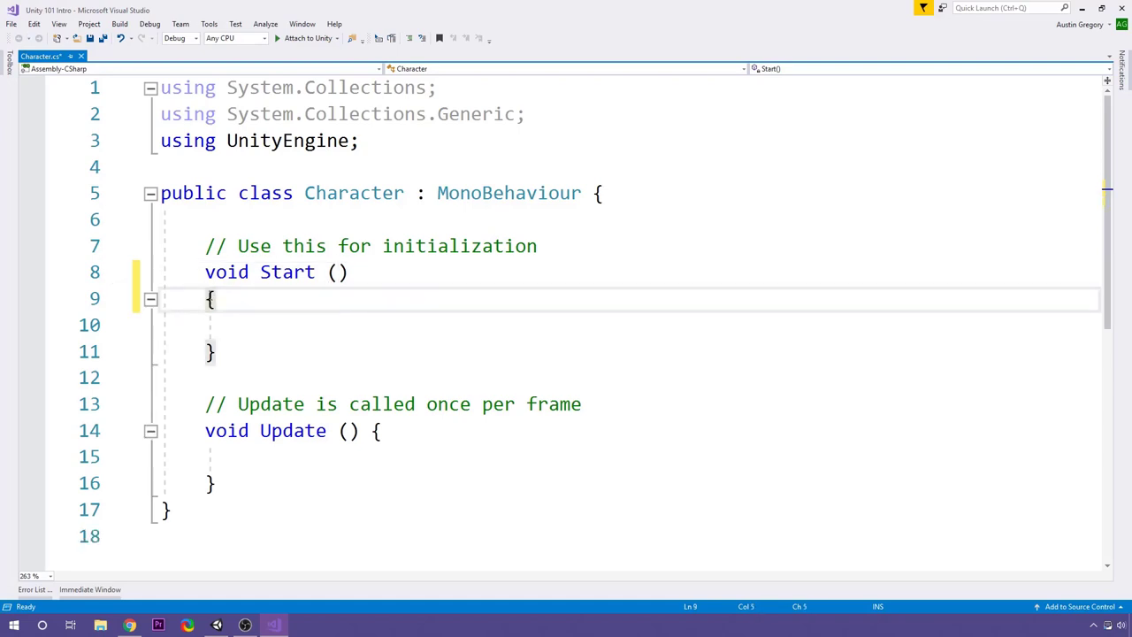
left_click_drag(205, 299, 216, 352)
left_click(247, 352)
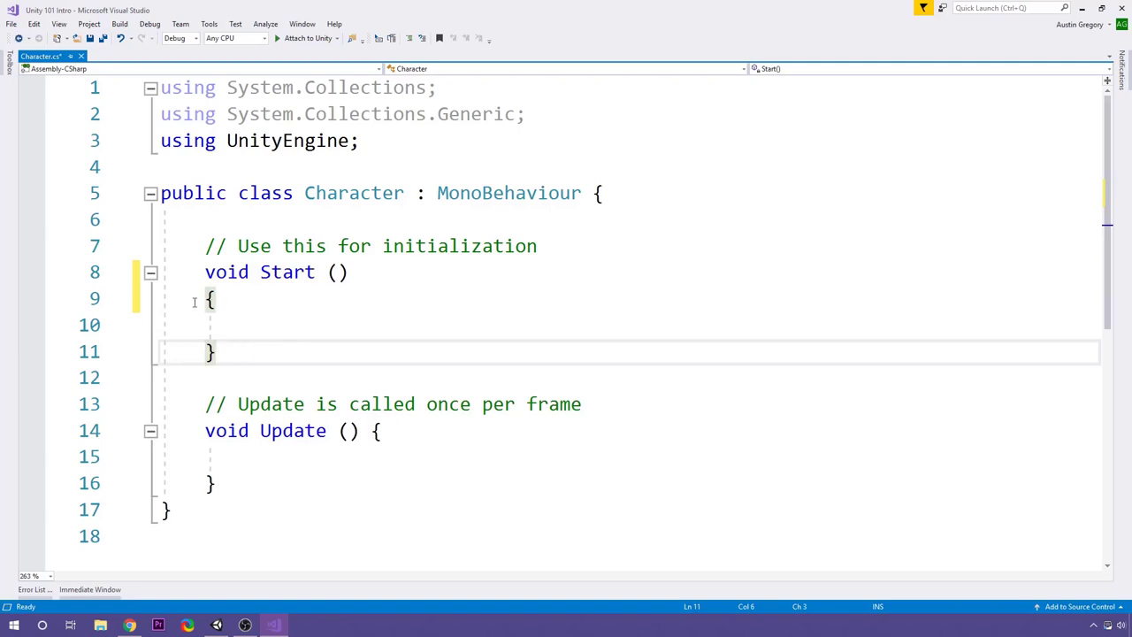
key("Up")
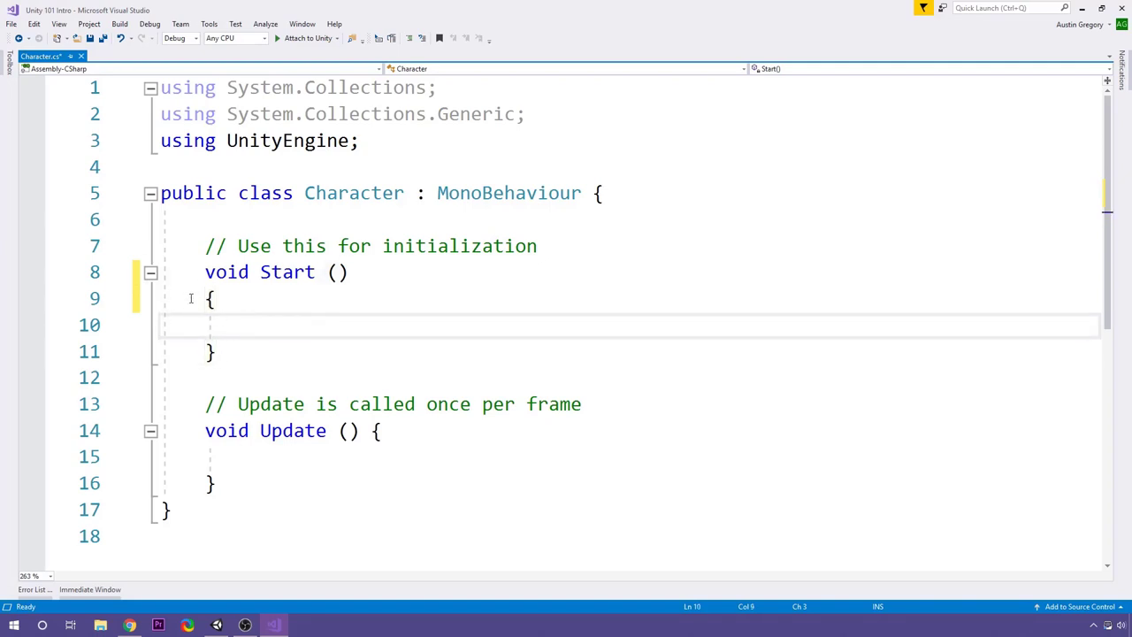
key("Up")
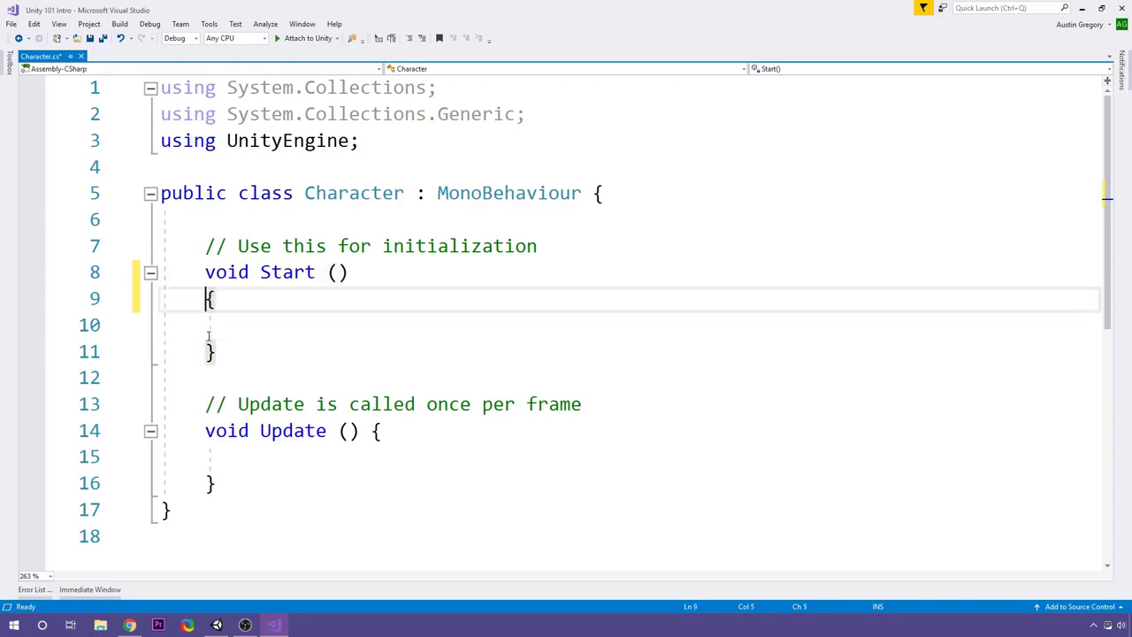
key("Down")
key("Down")
key("Up")
key("Up")
key("Down")
key("Down")
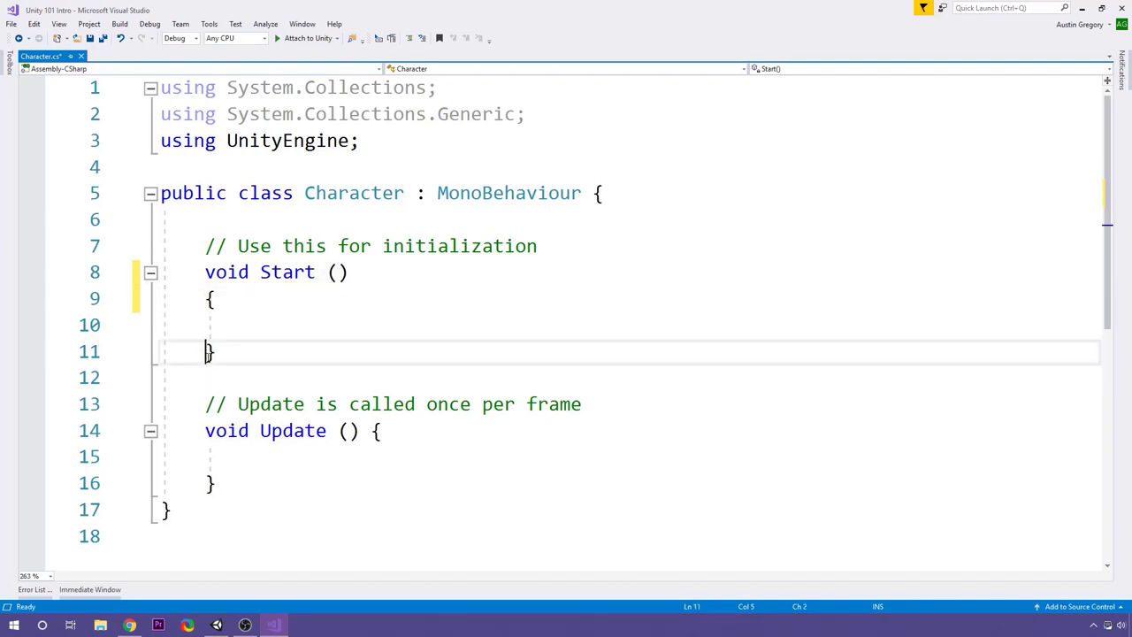
key("Up")
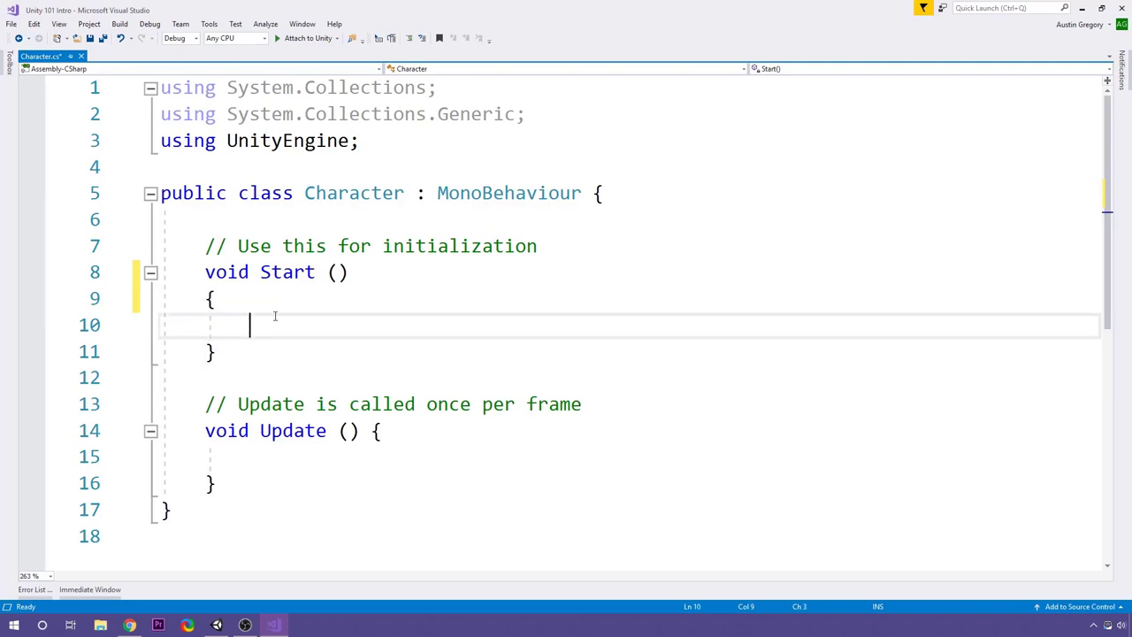
left_click(296, 273)
double_click(296, 271)
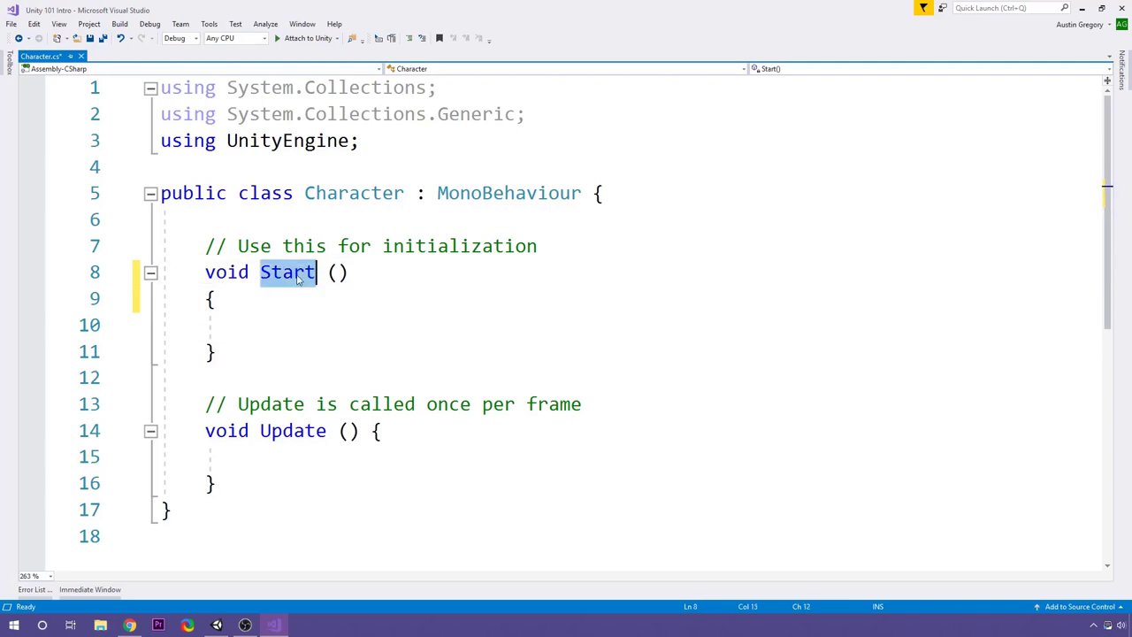
left_click(265, 324)
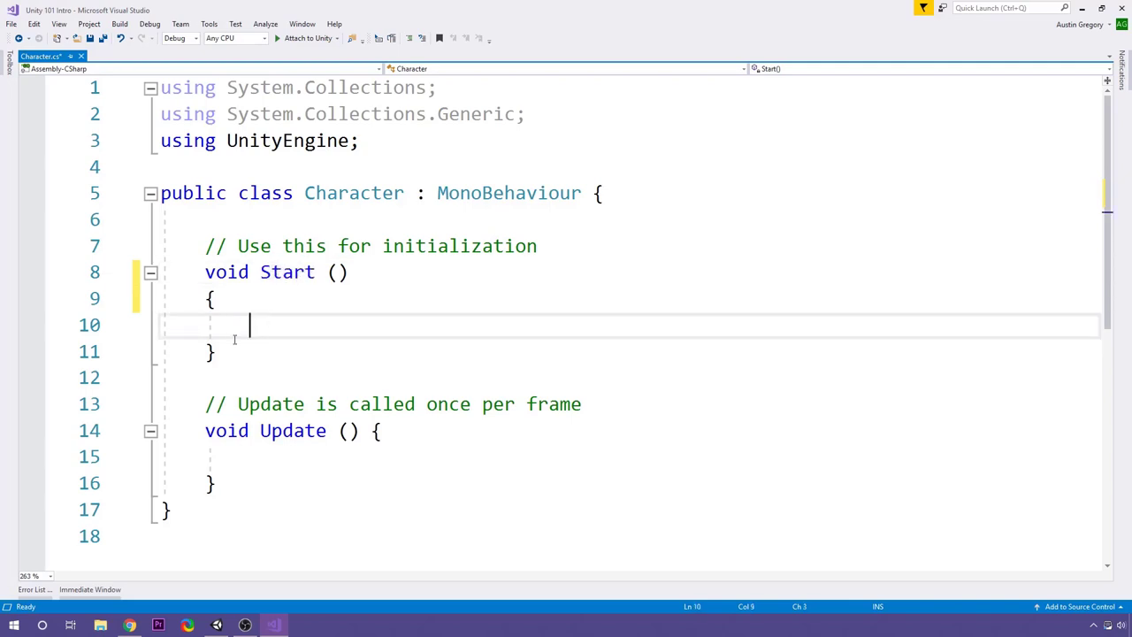
double_click(303, 279)
left_click(282, 325)
left_click(292, 272)
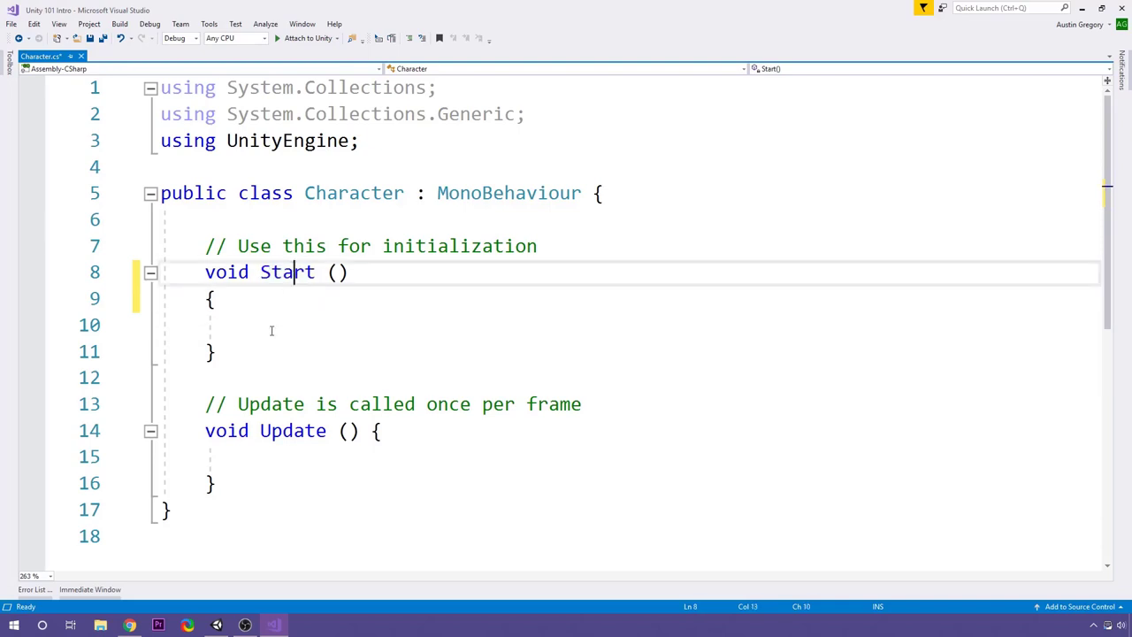
left_click(271, 328)
left_click(288, 272)
left_click(281, 323)
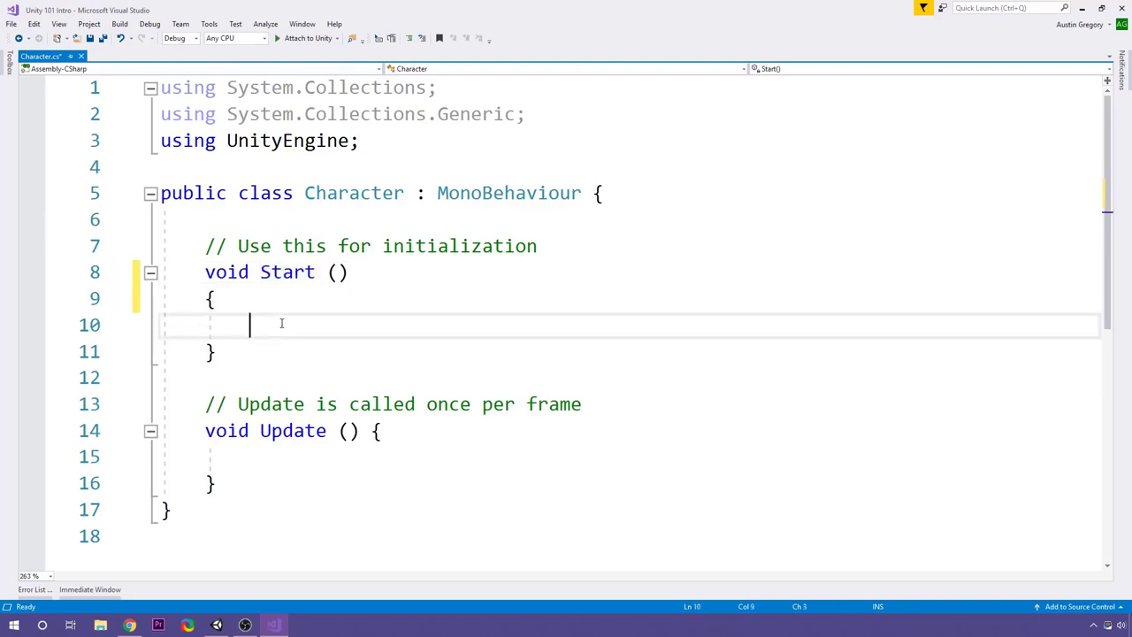
left_click(271, 431)
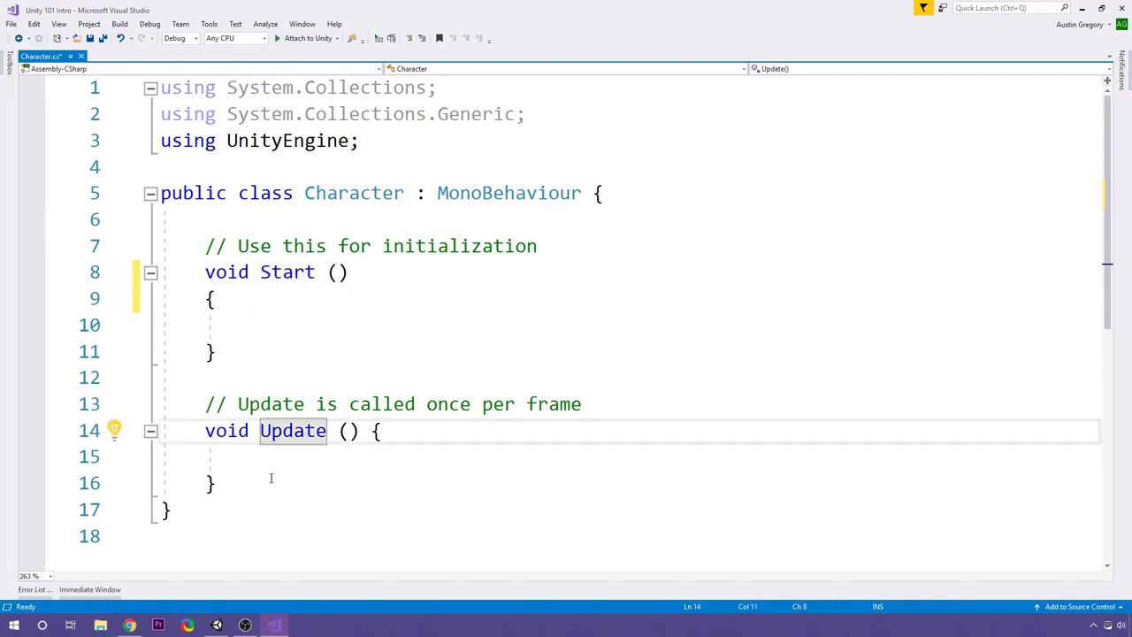
left_click(271, 467)
left_click(294, 272)
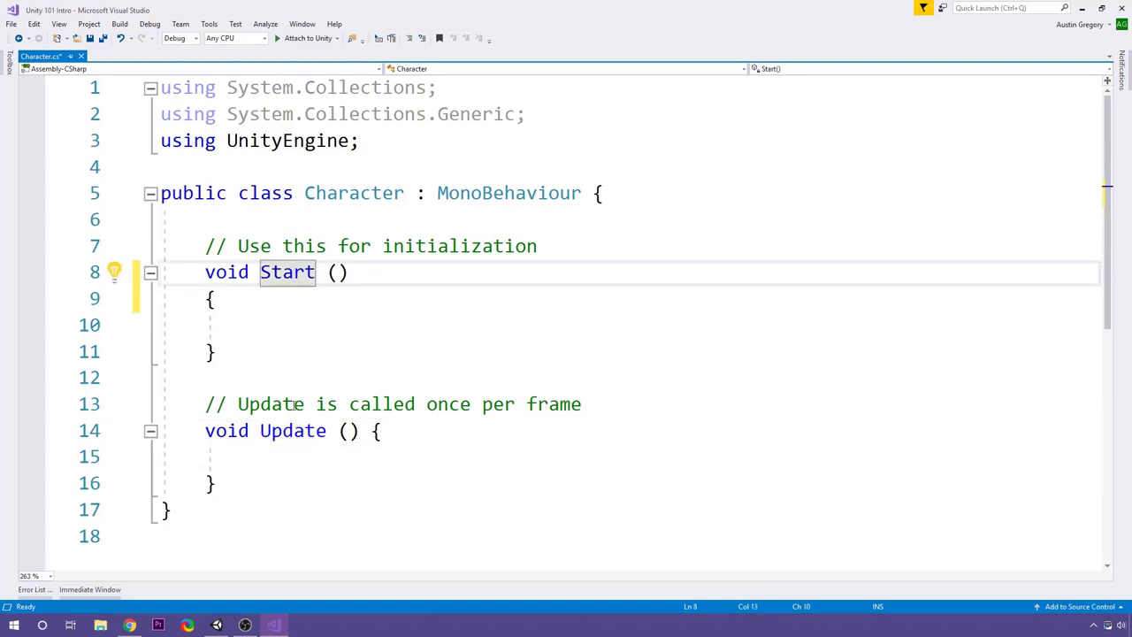
left_click(293, 431)
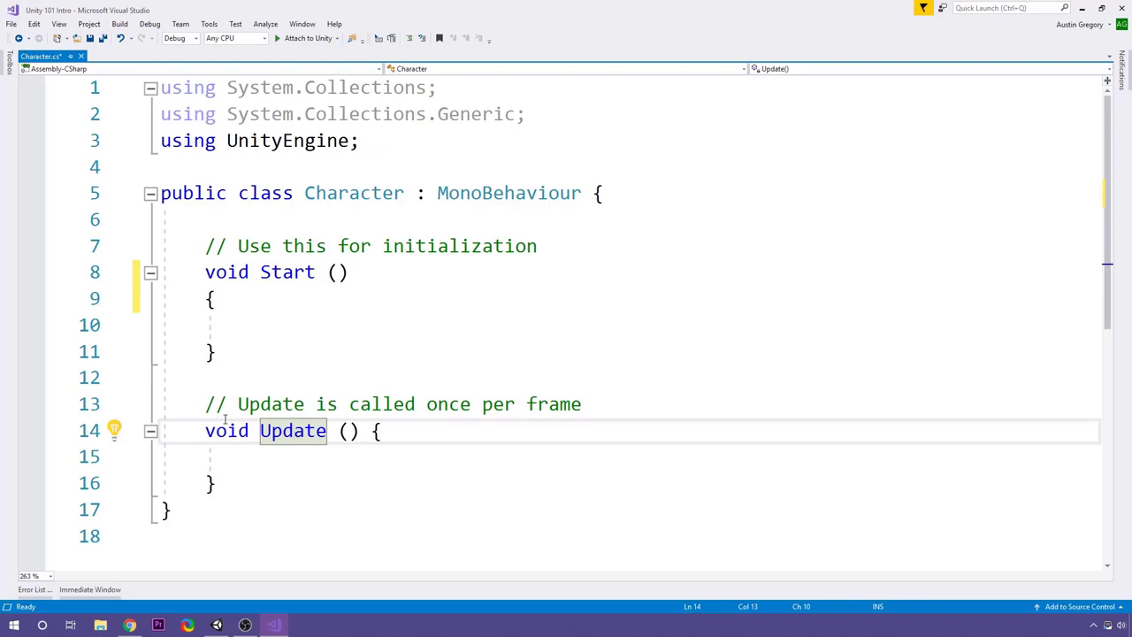
Delete the Update method and its comment from Character.cs, leaving only Start, and save
left_click(372, 431)
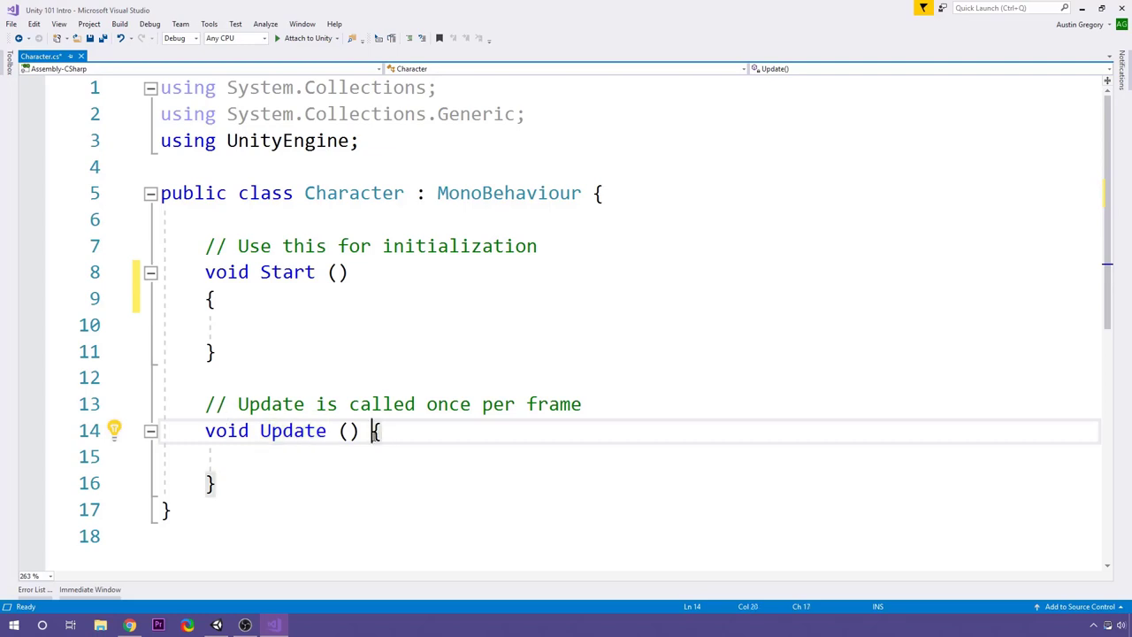
key("Return")
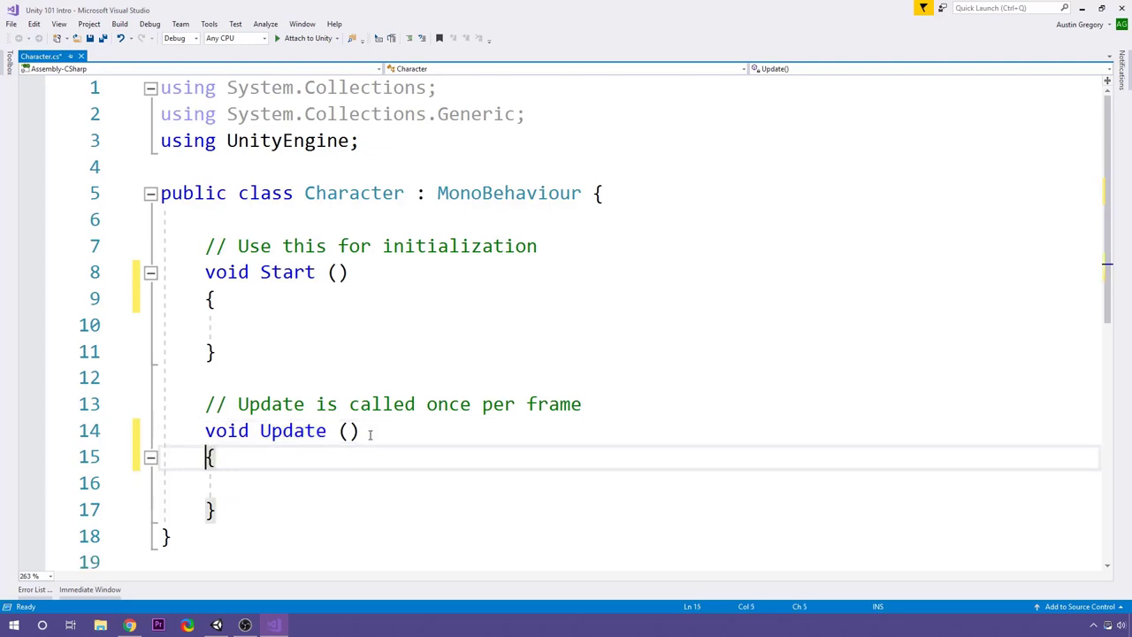
left_click(300, 319)
left_click_drag(207, 457, 218, 511)
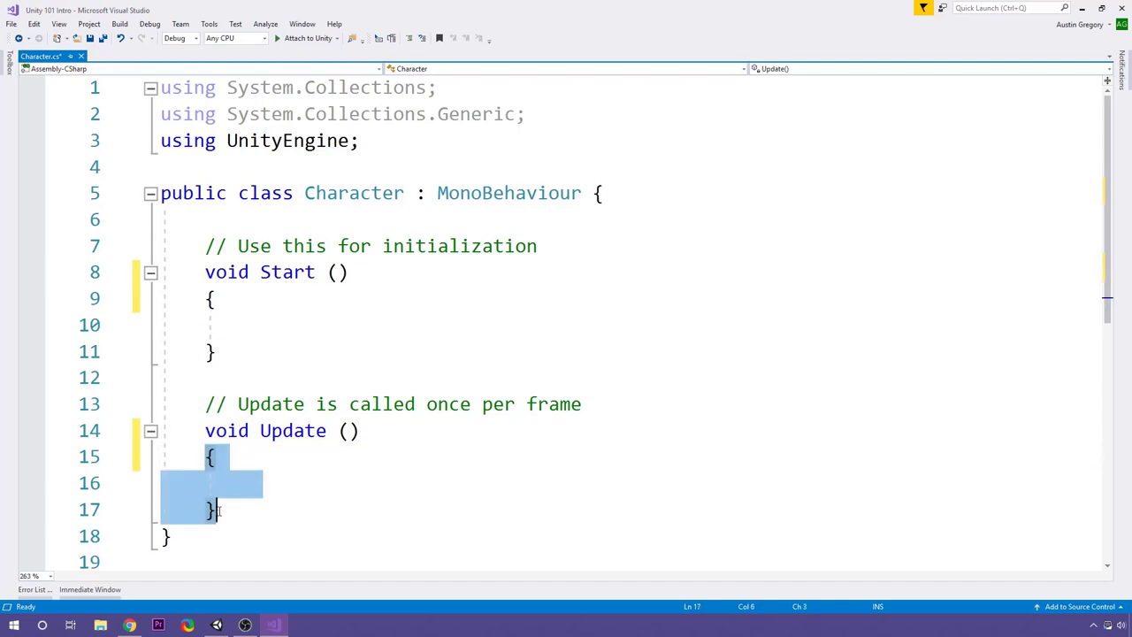
left_click(216, 460)
left_click(207, 509)
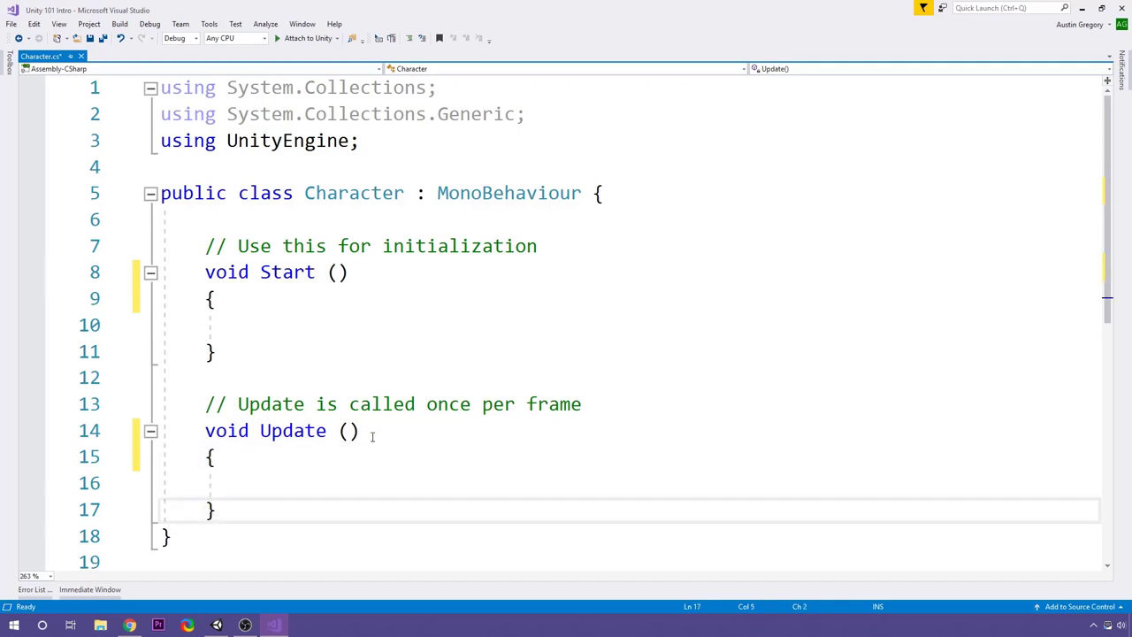
left_click_drag(372, 436, 158, 433)
left_click(239, 508)
left_click_drag(372, 513, 81, 369)
key("Delete")
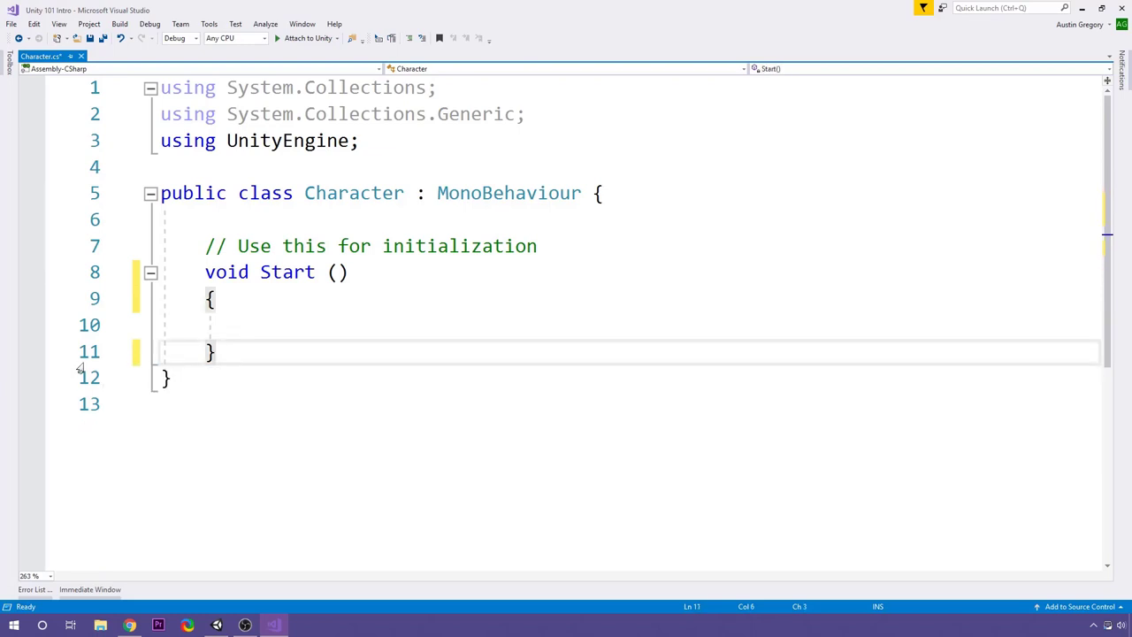
key("ctrl+s")
left_click(287, 327)
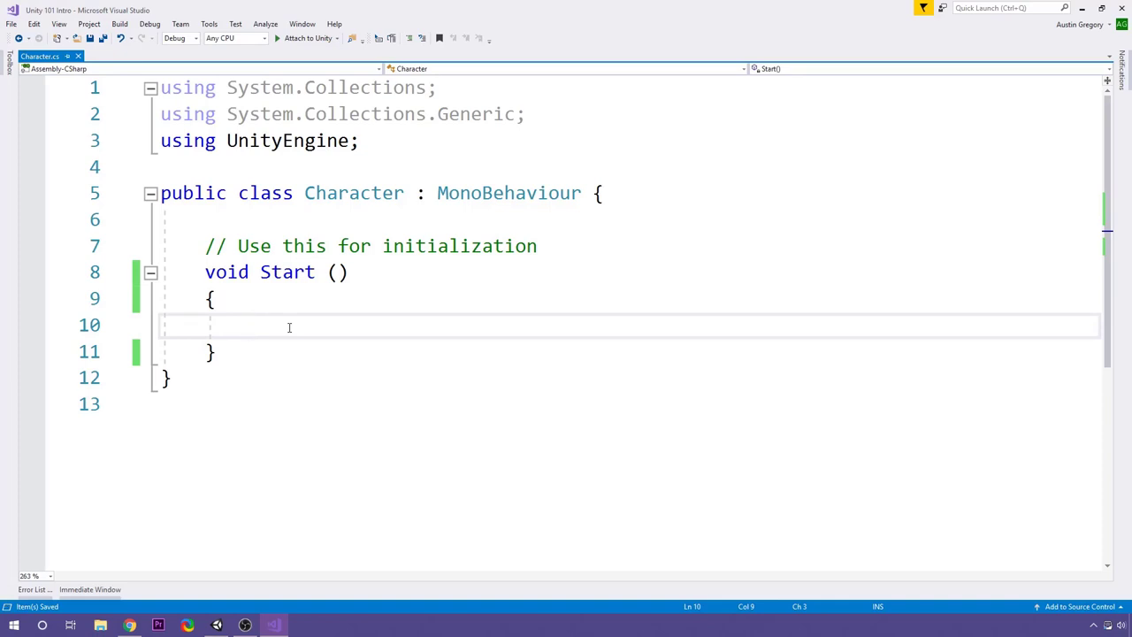
left_click(218, 625)
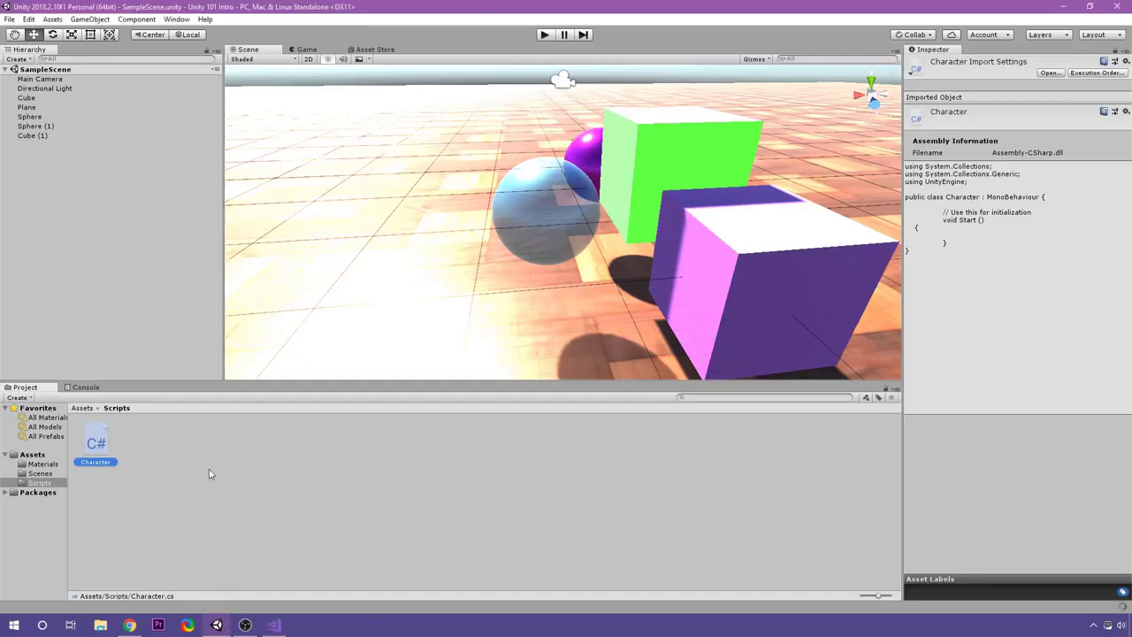
left_click(88, 389)
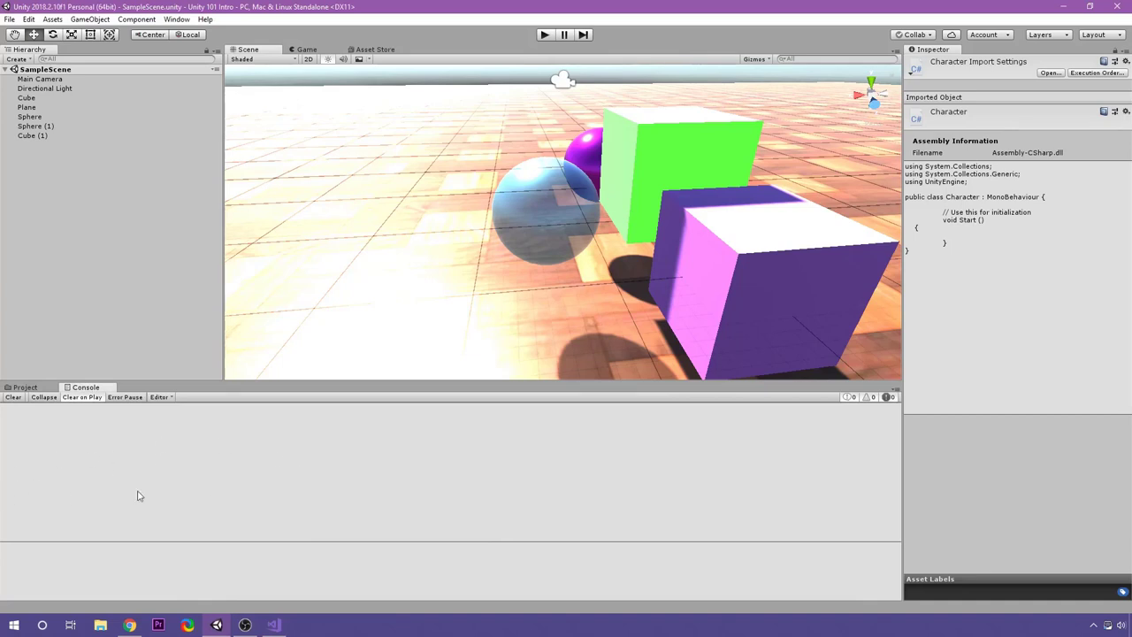
left_click(274, 624)
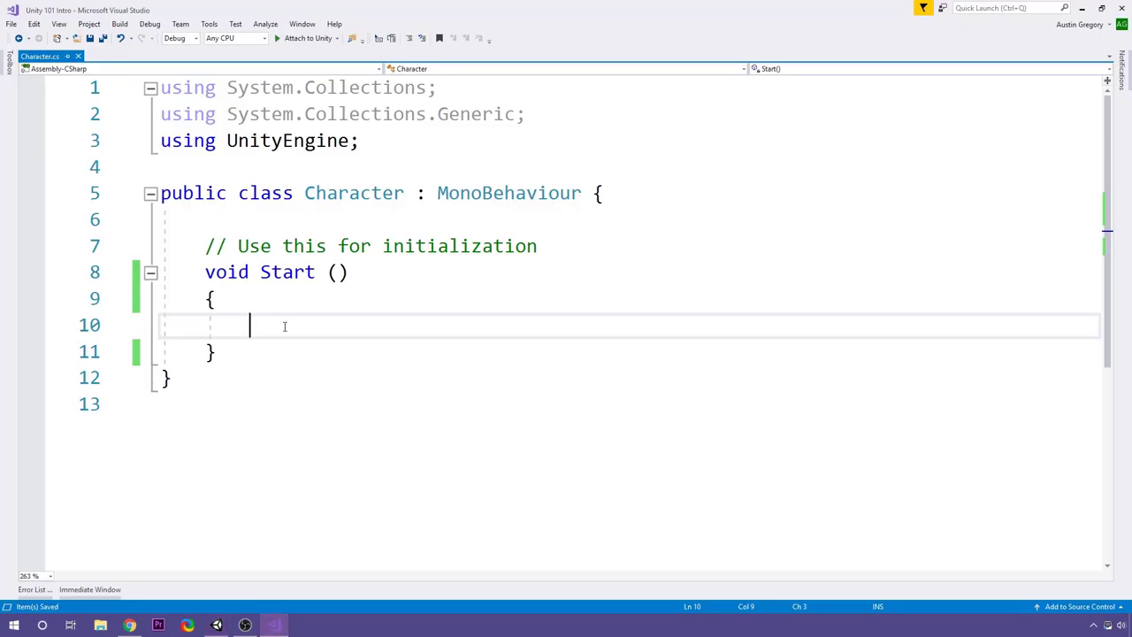
Write print("Hello there!") in Start, fixing the typo in 'there'
type("print")
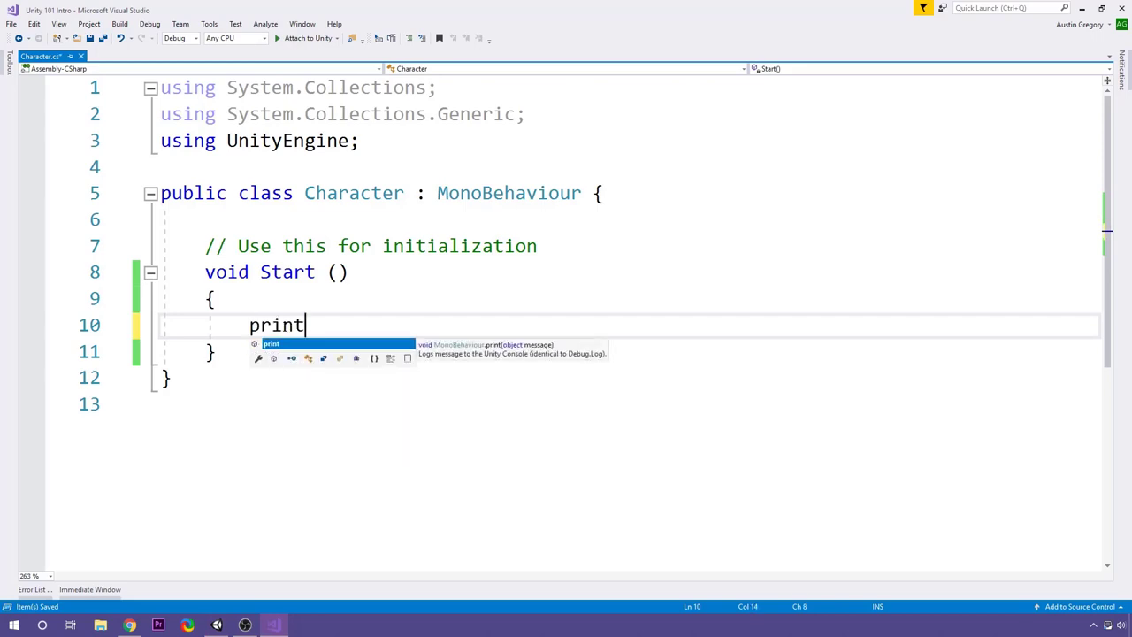
type("(")
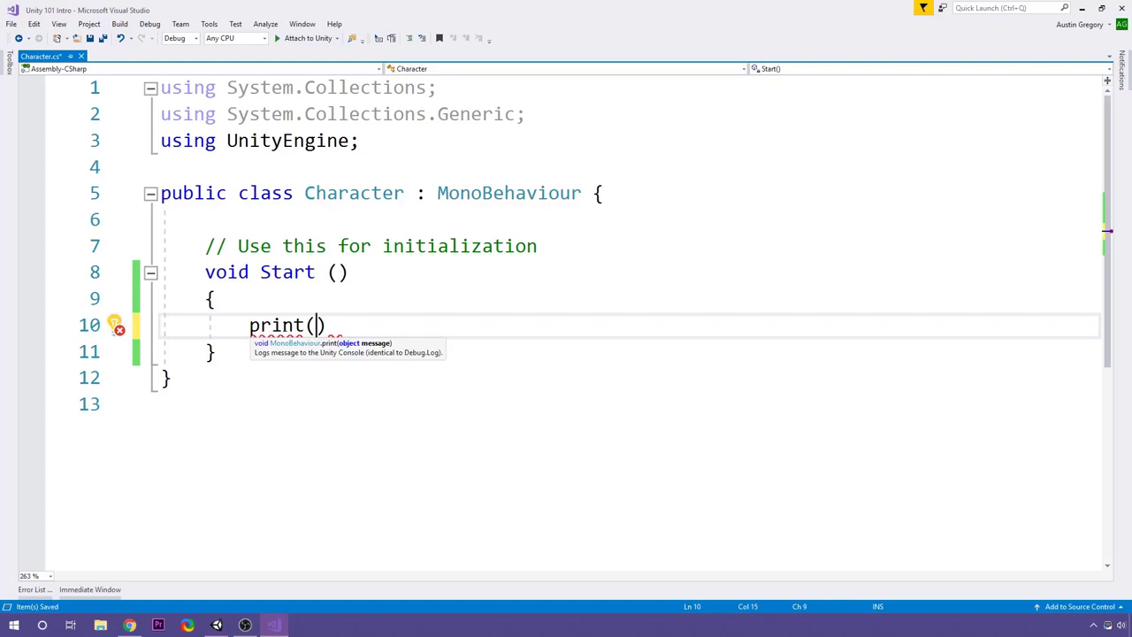
type("\"")
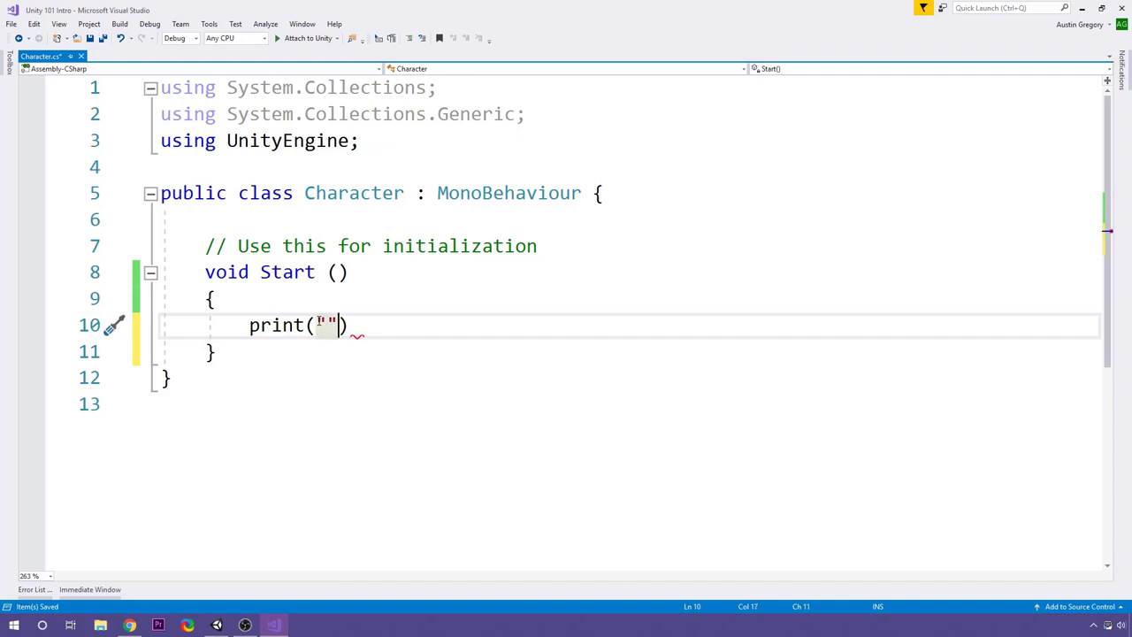
type("Hello ther!")
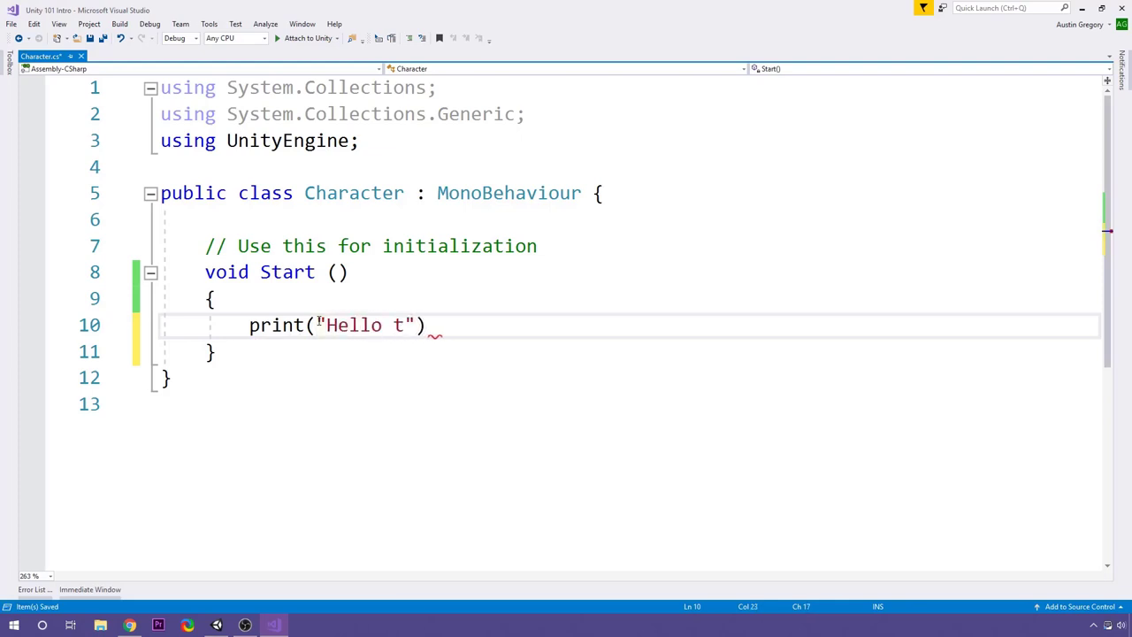
key("BackSpace")
type("e!")
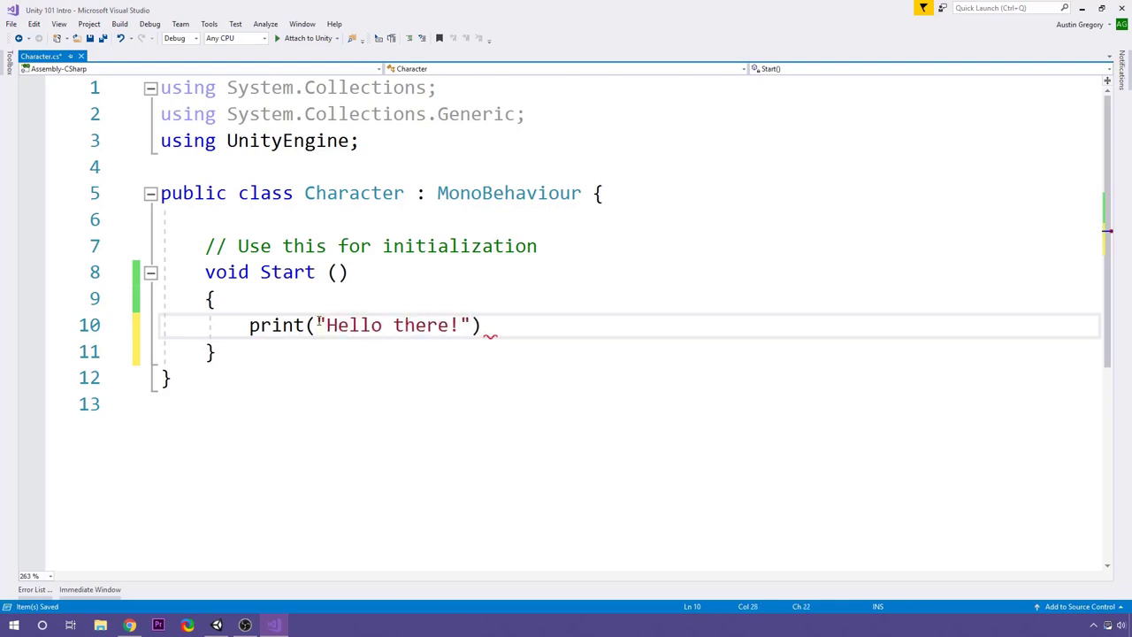
key("Right")
key("Right")
key("Left")
key("Left")
key("Left")
key("Left")
key("Left")
key("Left")
key("Left")
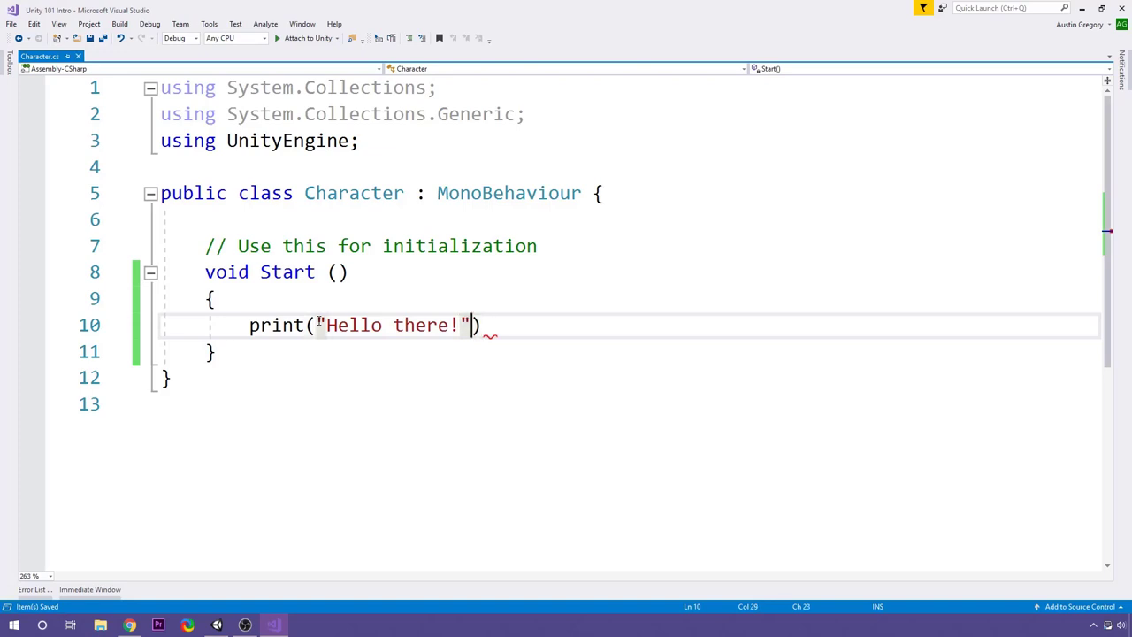
key("Left")
key("Left")
key("Left")
key("Left")
key("Left")
key("Left")
key("Left")
key("Left")
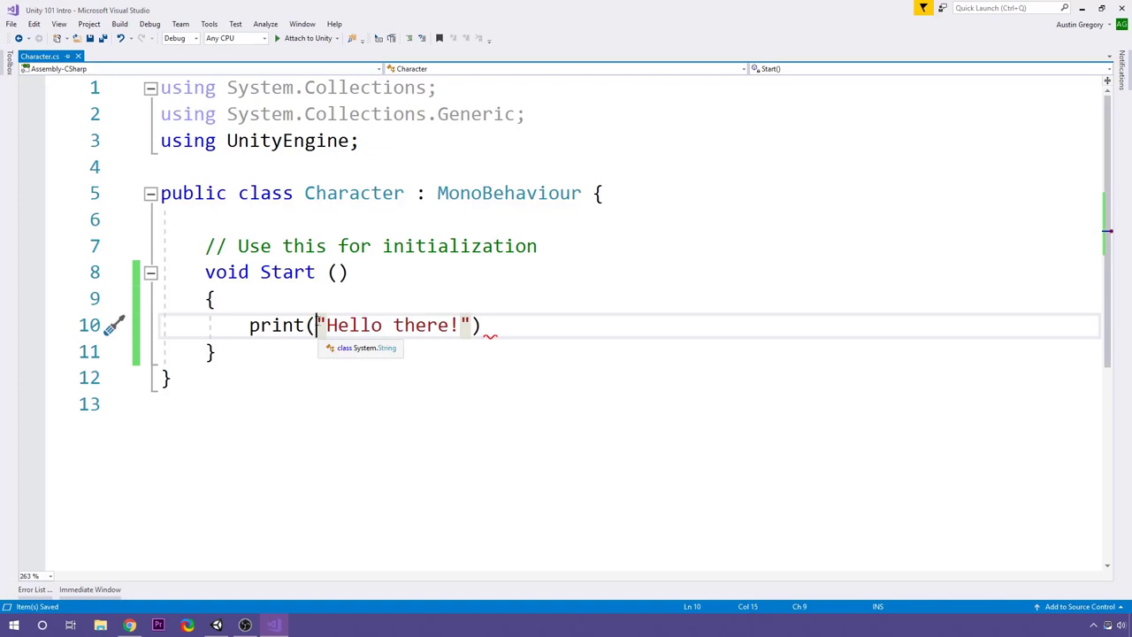
Add the missing semicolon after the print statement on line 10 to clear the '; expected' error
left_click_drag(249, 325, 512, 329)
left_click(514, 322)
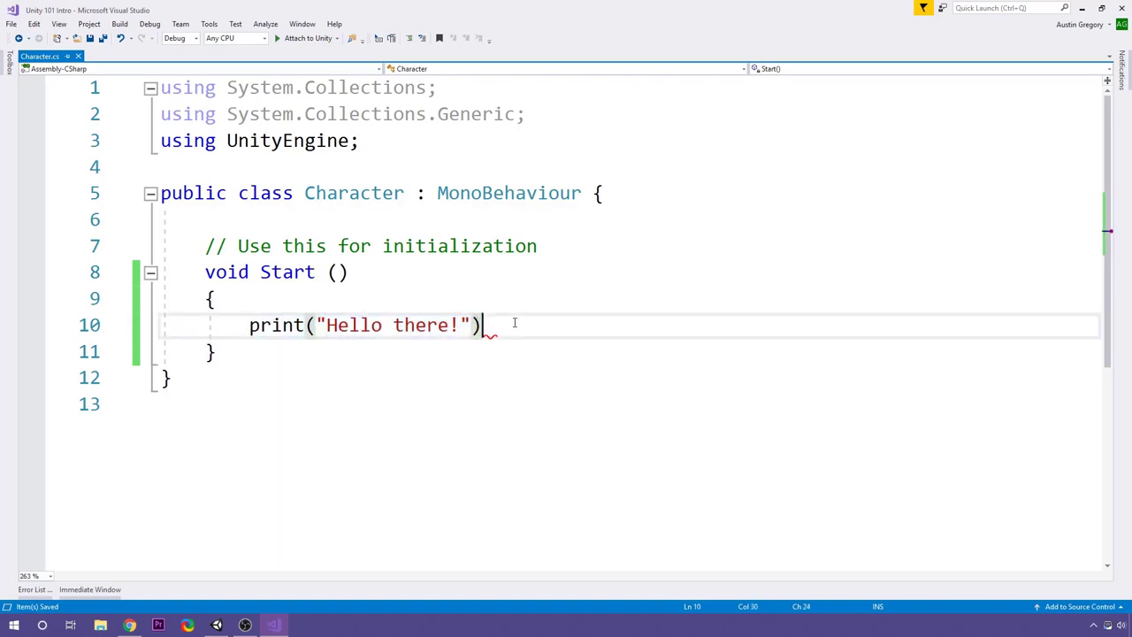
mouse_move(265, 320)
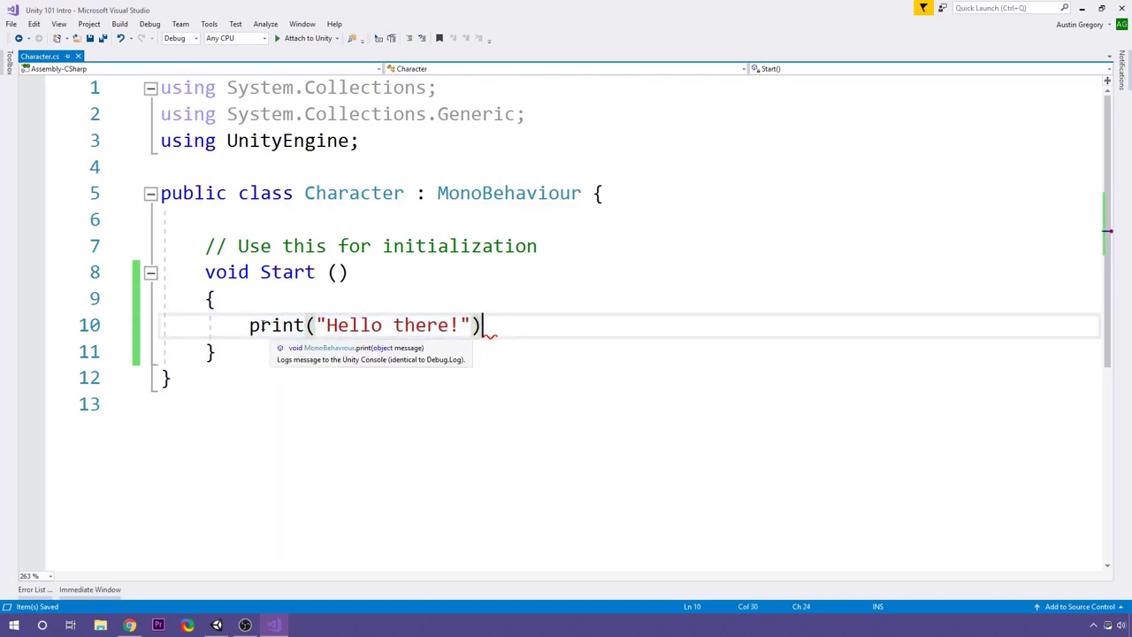
left_click_drag(251, 325, 548, 324)
left_click(548, 323)
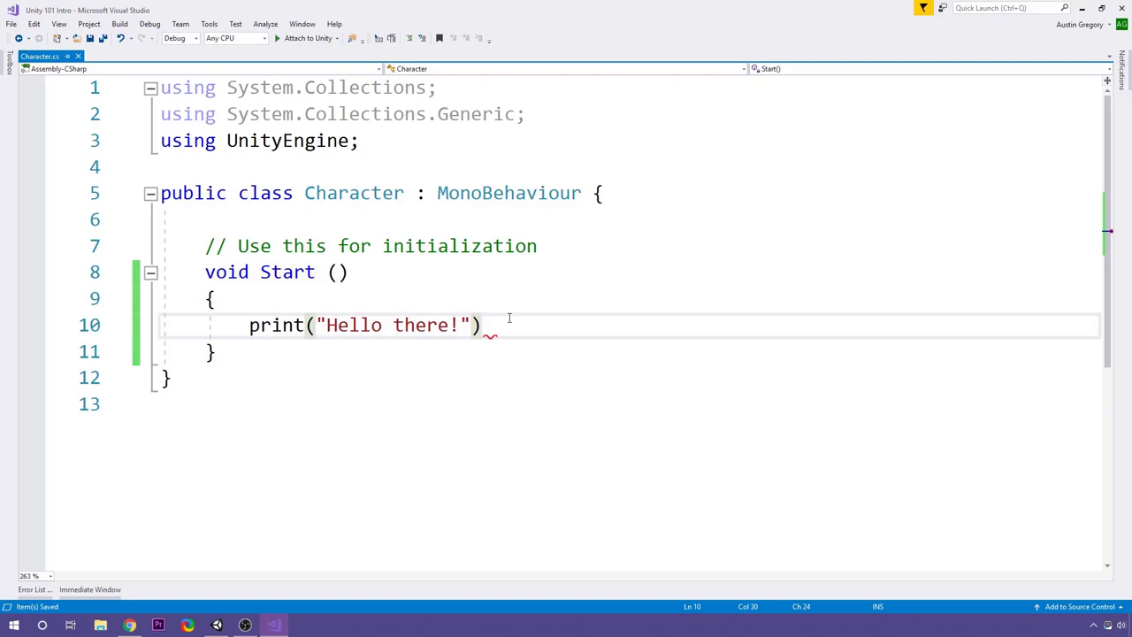
mouse_move(488, 330)
type(";")
left_click(261, 324)
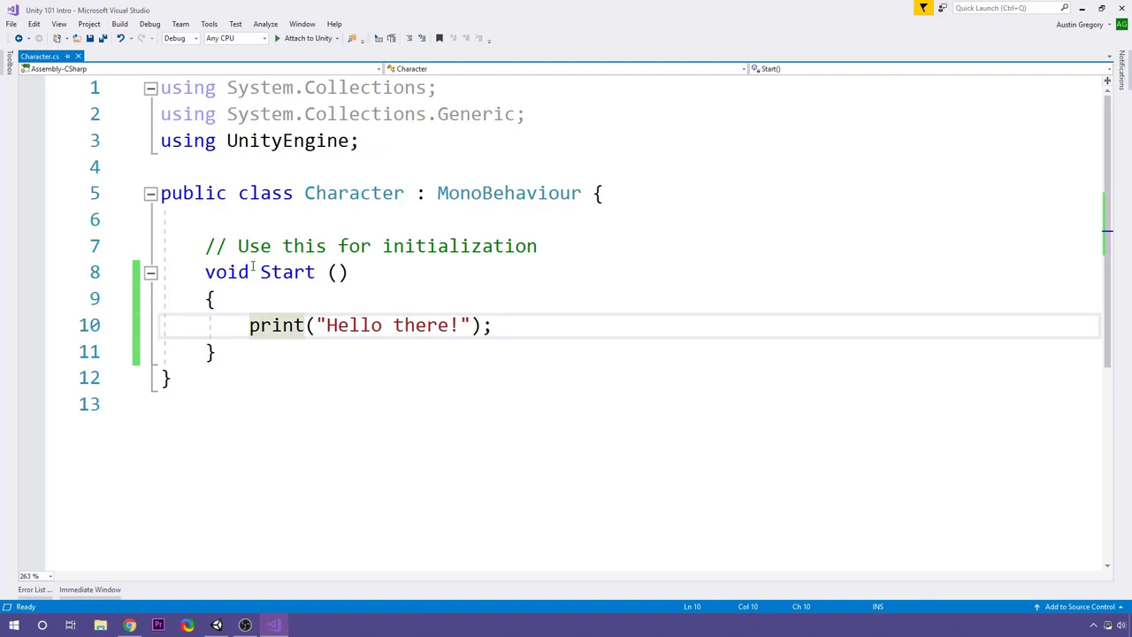
Select the Start method name and mark the whole Character class body in Character.cs
double_click(288, 271)
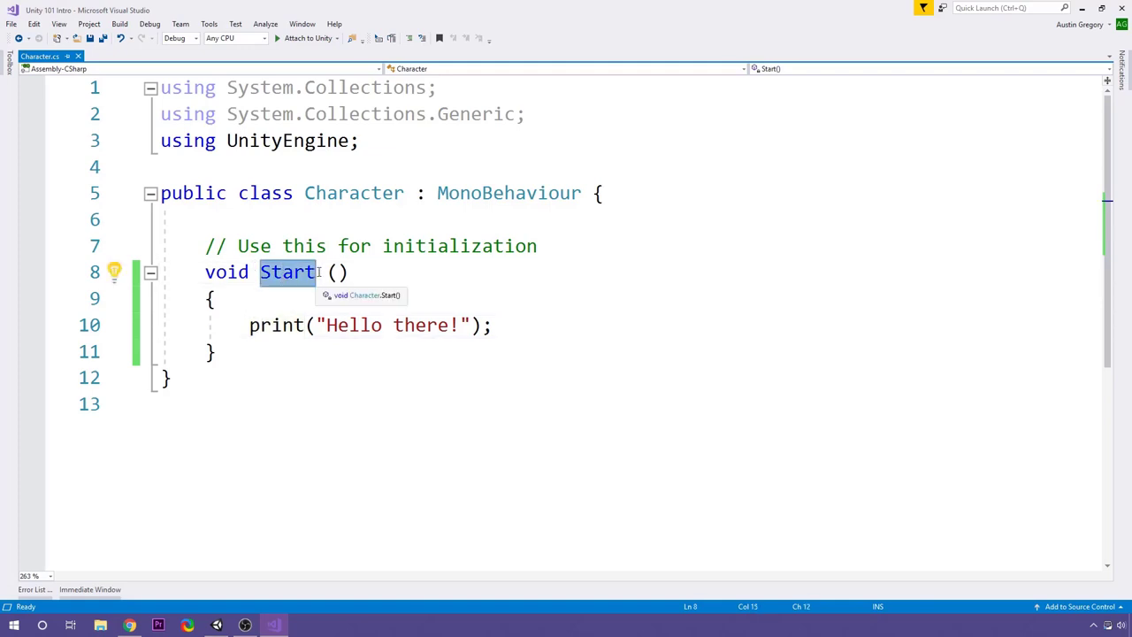
left_click(376, 265)
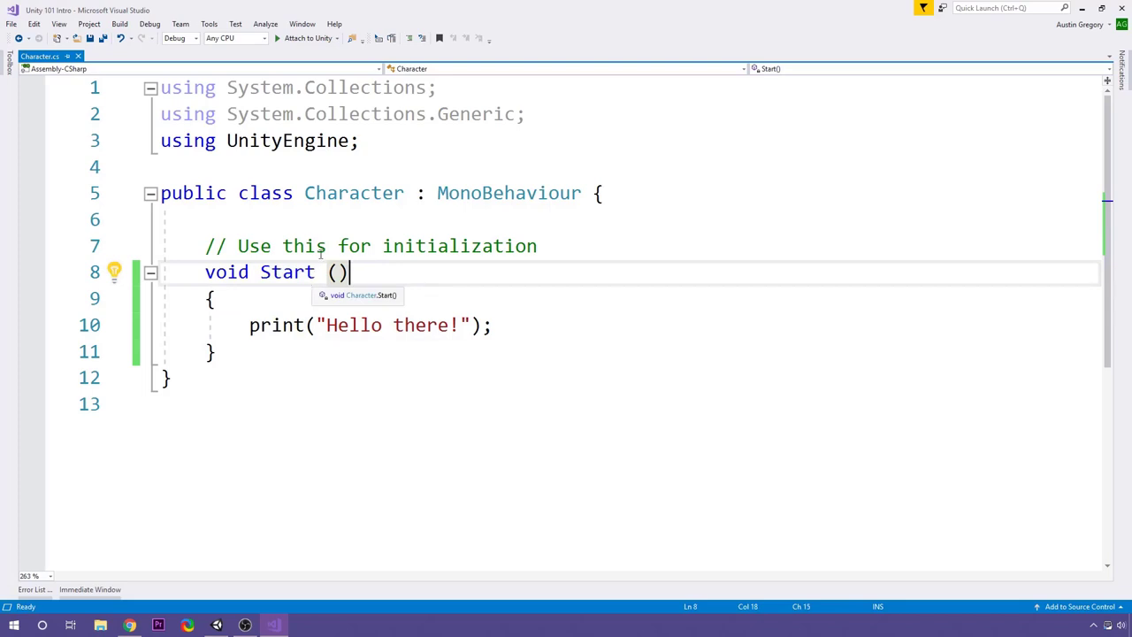
left_click_drag(172, 379, 129, 196)
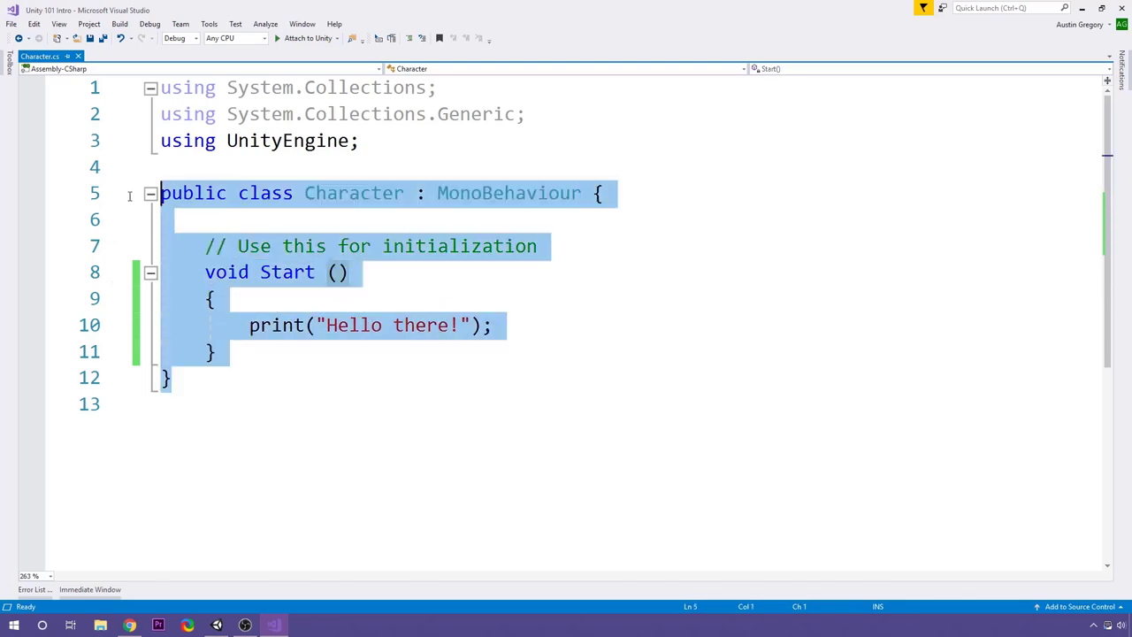
left_click(317, 219)
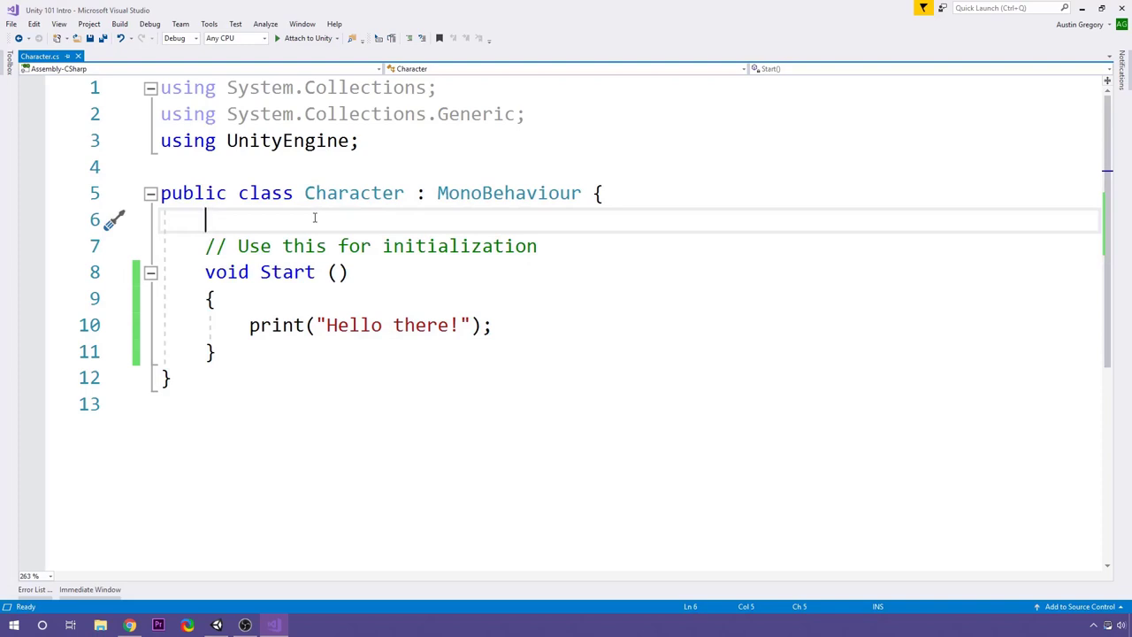
Highlight the class from its comment down, then the Start method, and switch to Unity
left_click(187, 382)
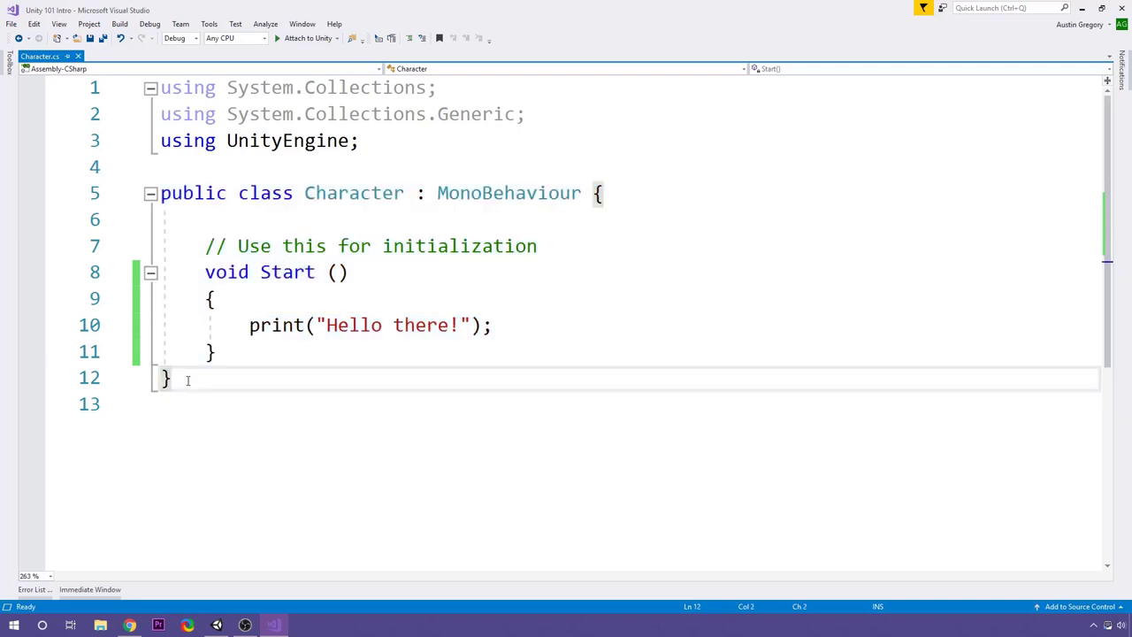
left_click_drag(187, 381, 102, 234)
left_click(197, 298)
left_click_drag(202, 271, 240, 325)
left_click(221, 352)
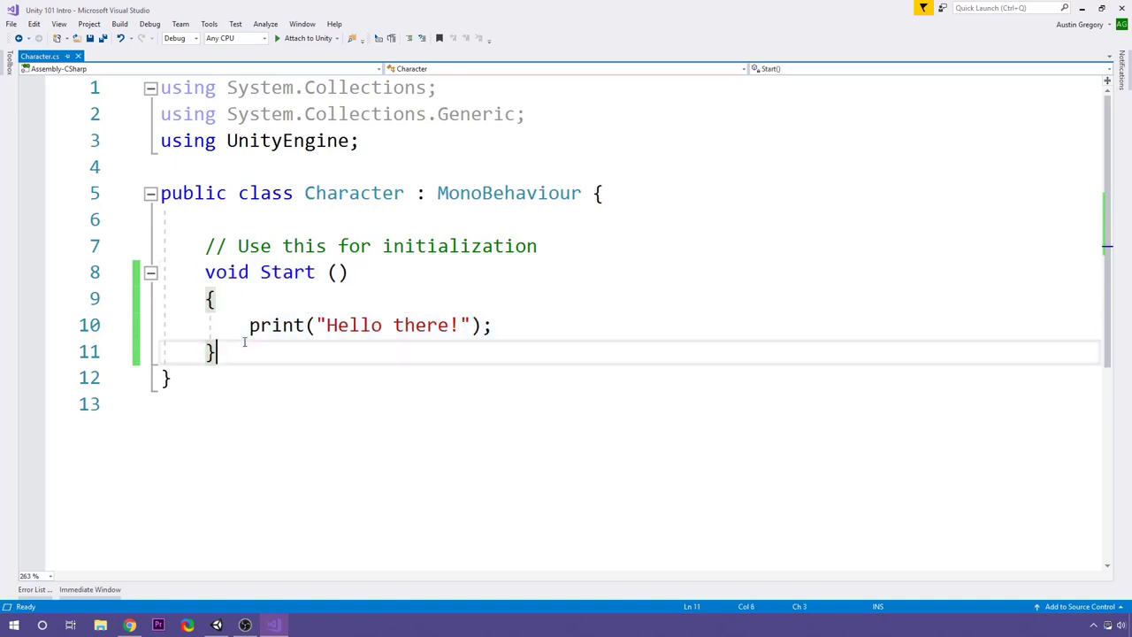
key("alt+Tab")
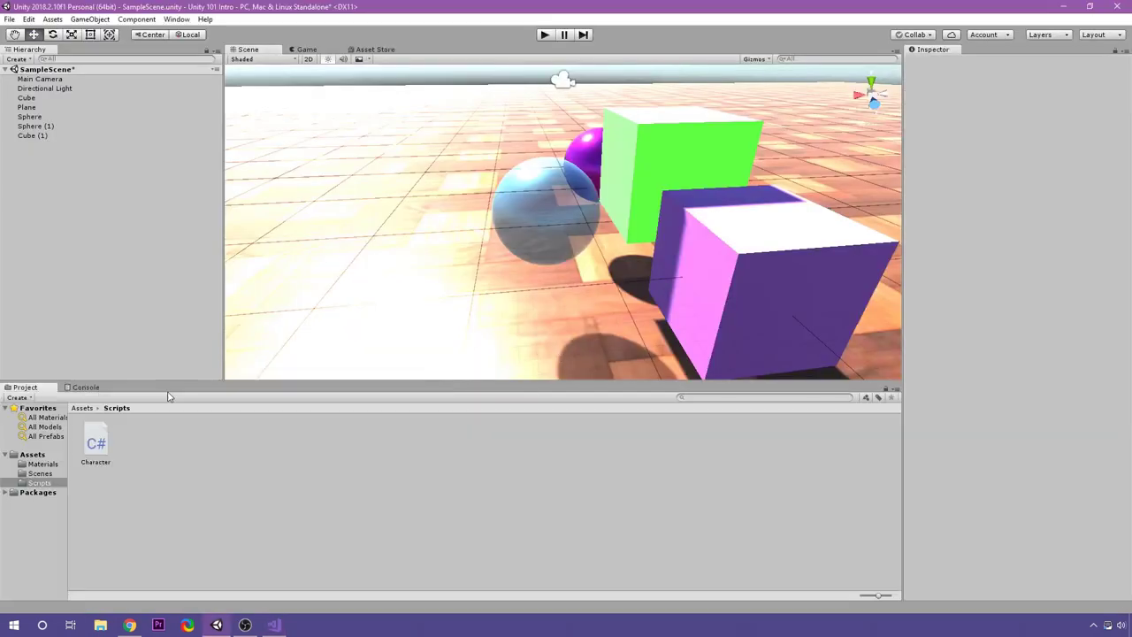
Select the Cube, toggle its Mesh Renderer off and on, and disable its Box Collider
left_click(39, 97)
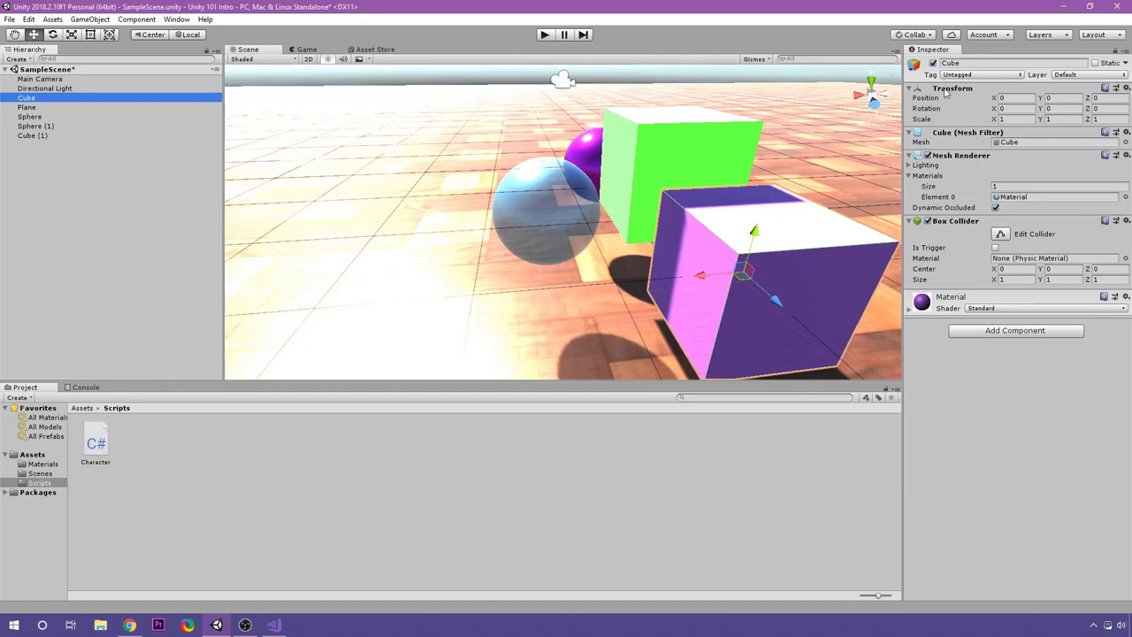
middle_click_drag(754, 231, 636, 247)
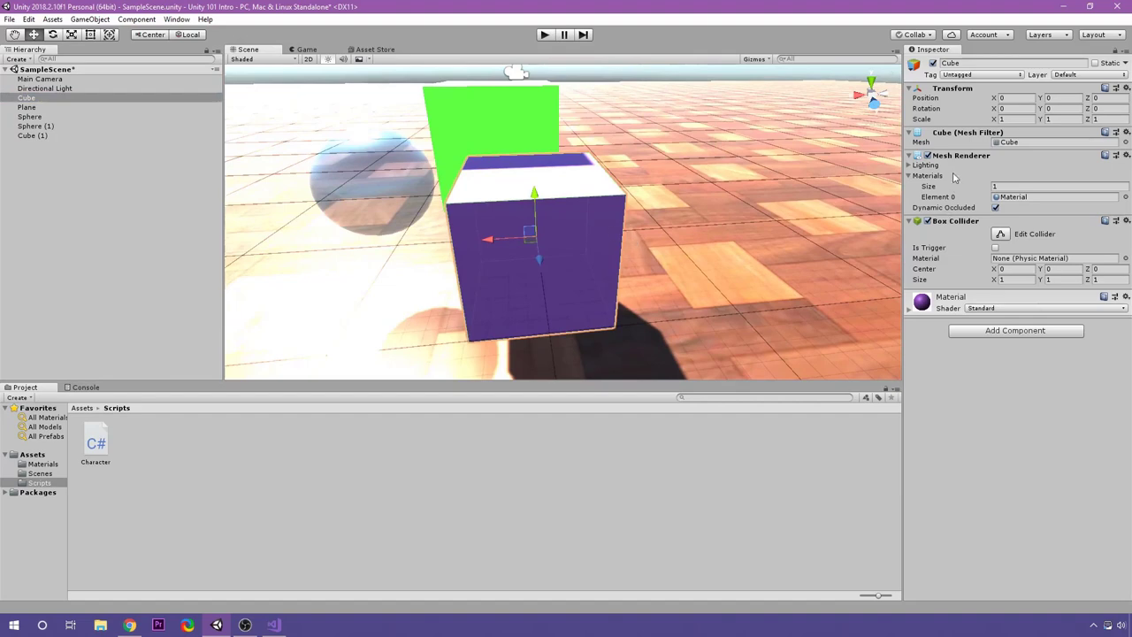
left_click(927, 155)
middle_click_drag(543, 182, 632, 182)
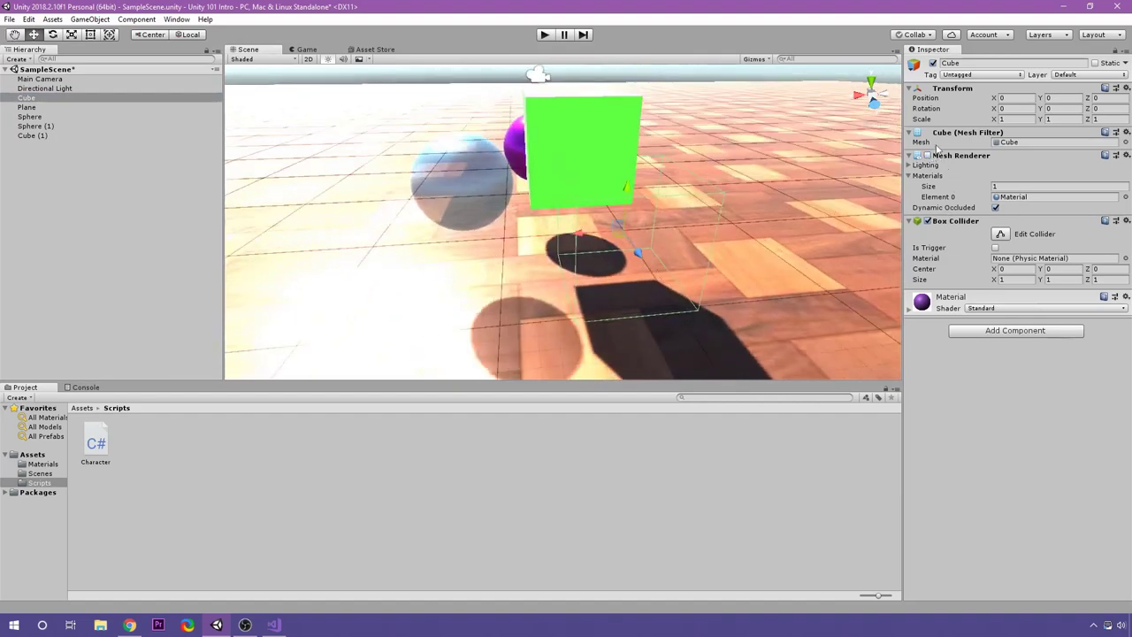
left_click(927, 156)
left_click(927, 221)
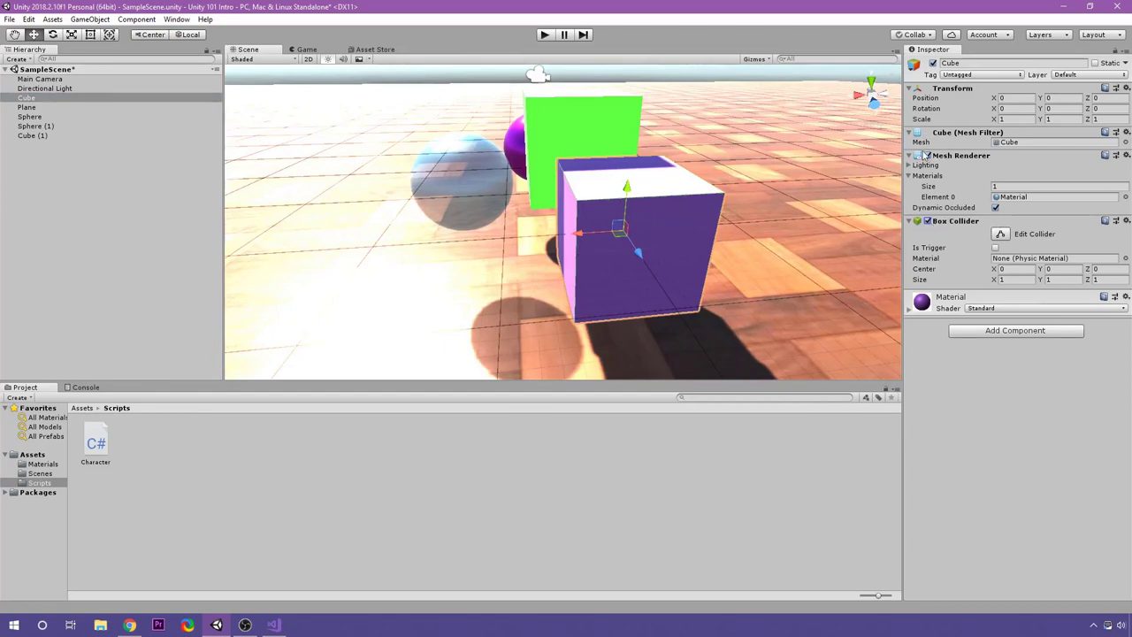
Remove the Cube's Mesh Filter, undo the removal, and frame the cube with F
right_click(978, 133)
left_click(1017, 154)
left_click_drag(845, 198, 615, 256, "alt")
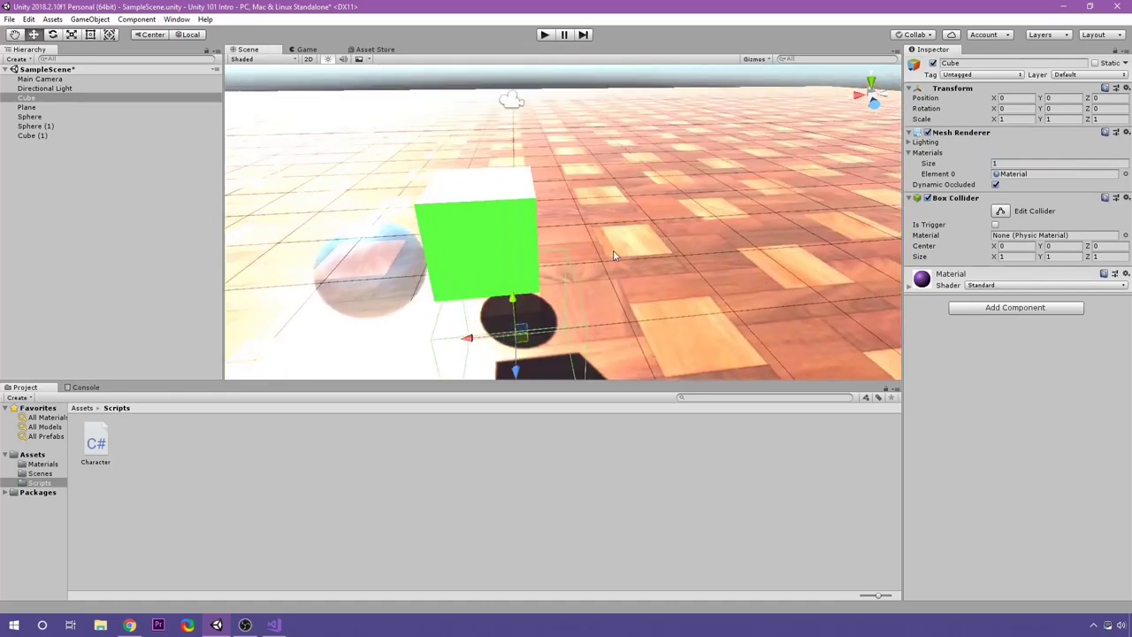
key("ctrl+z")
key("f")
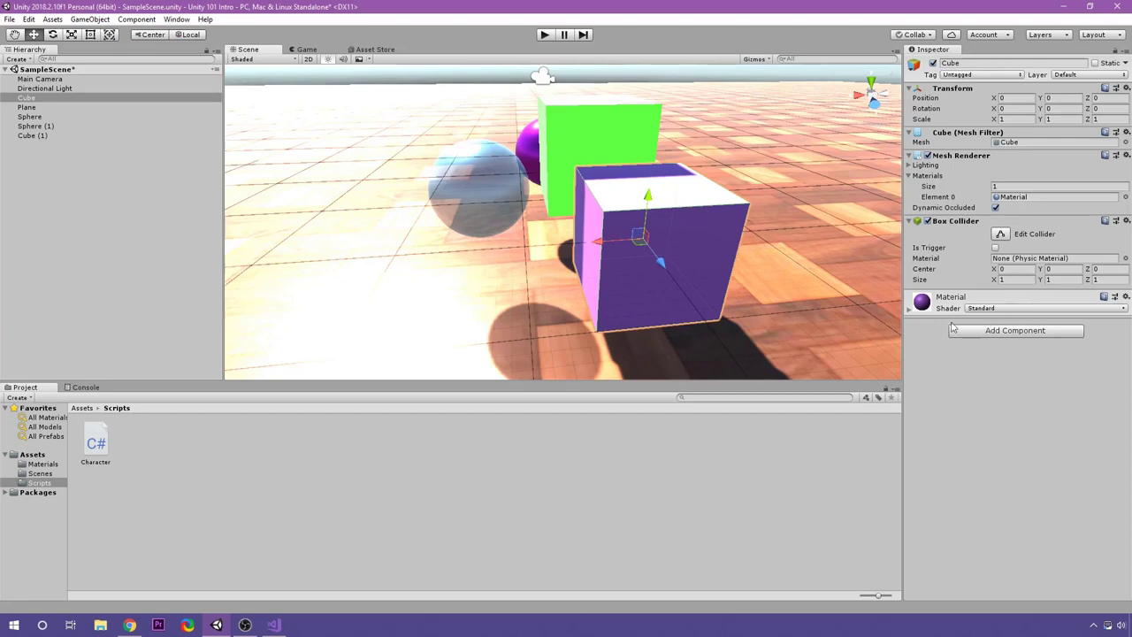
Drag the Character script onto the Cube's Inspector, then deselect the cube
left_click(94, 446)
left_click_drag(94, 446, 1003, 371)
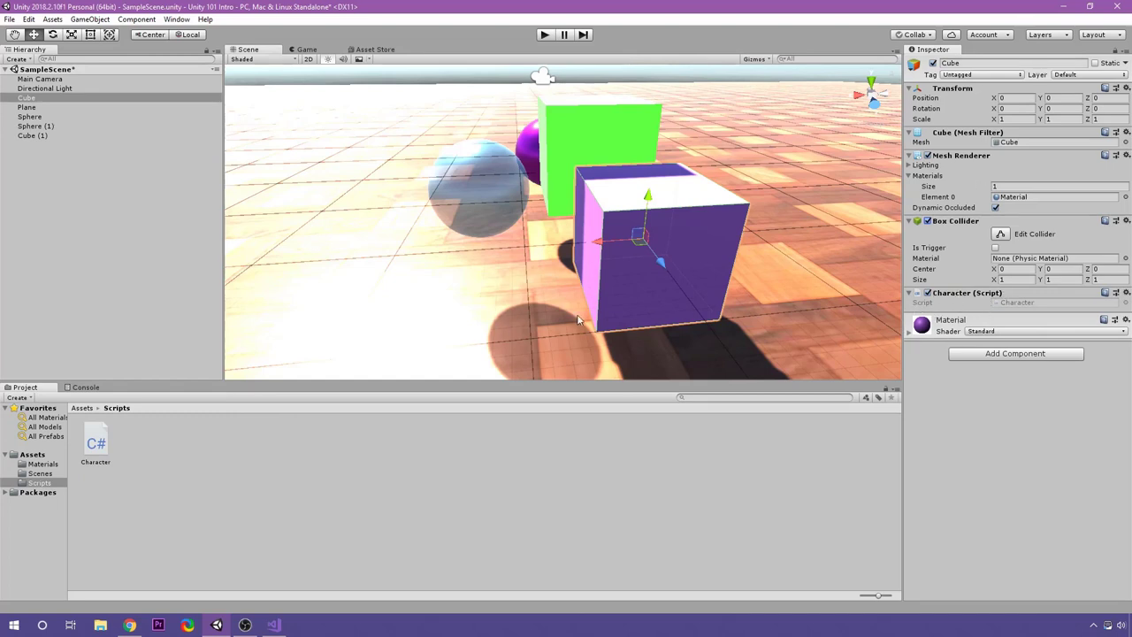
left_click_drag(443, 229, 589, 266, "alt")
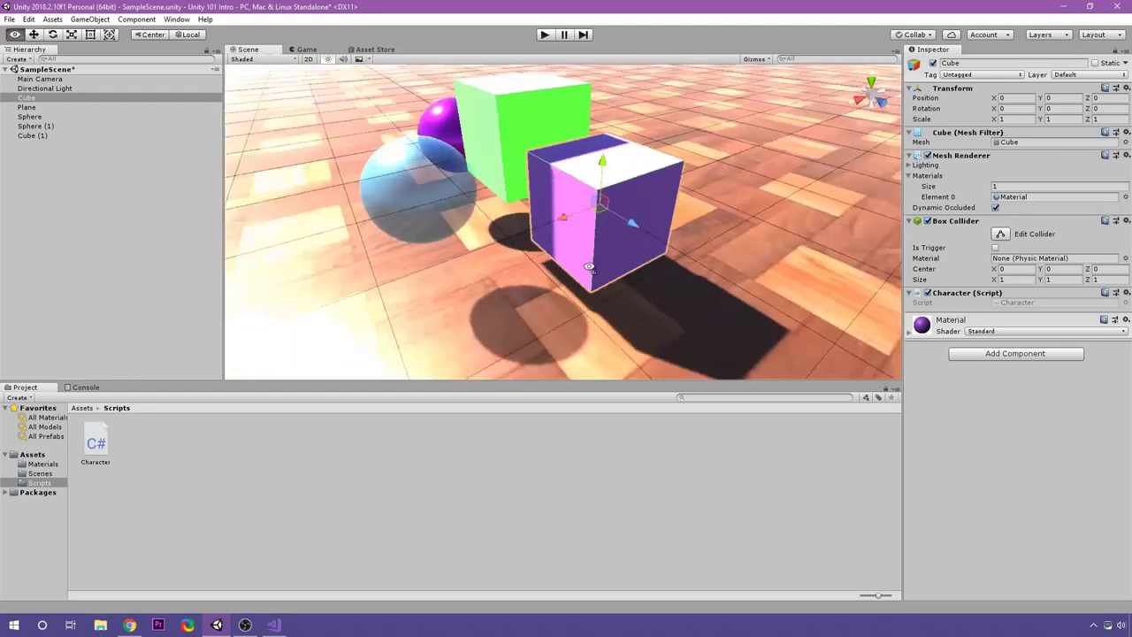
scroll(619, 274, "up", 5)
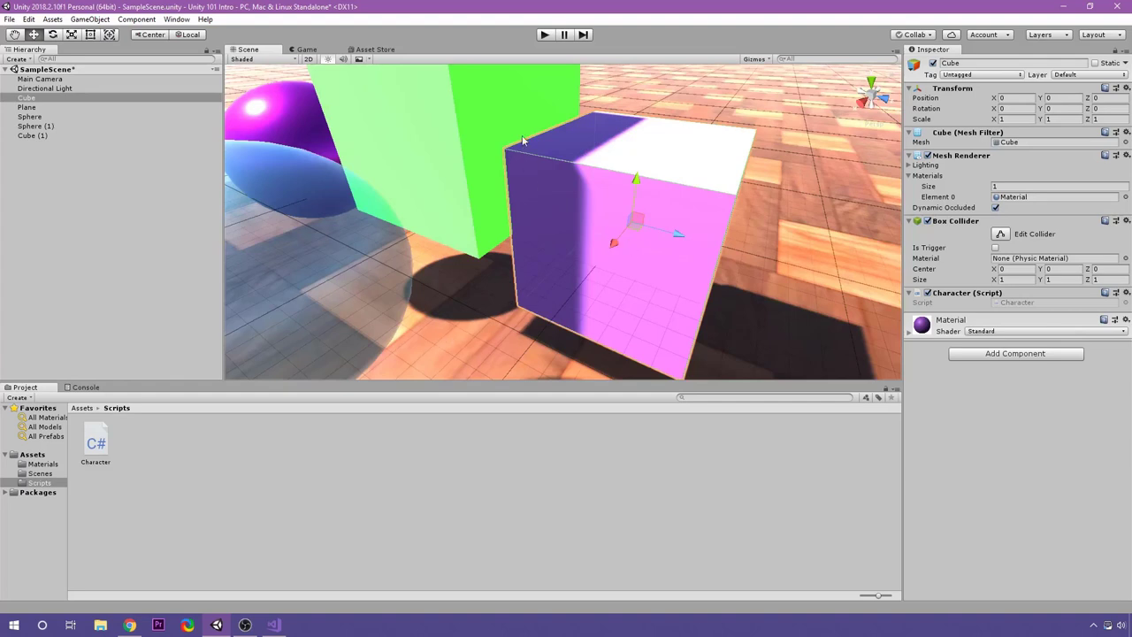
left_click(544, 35)
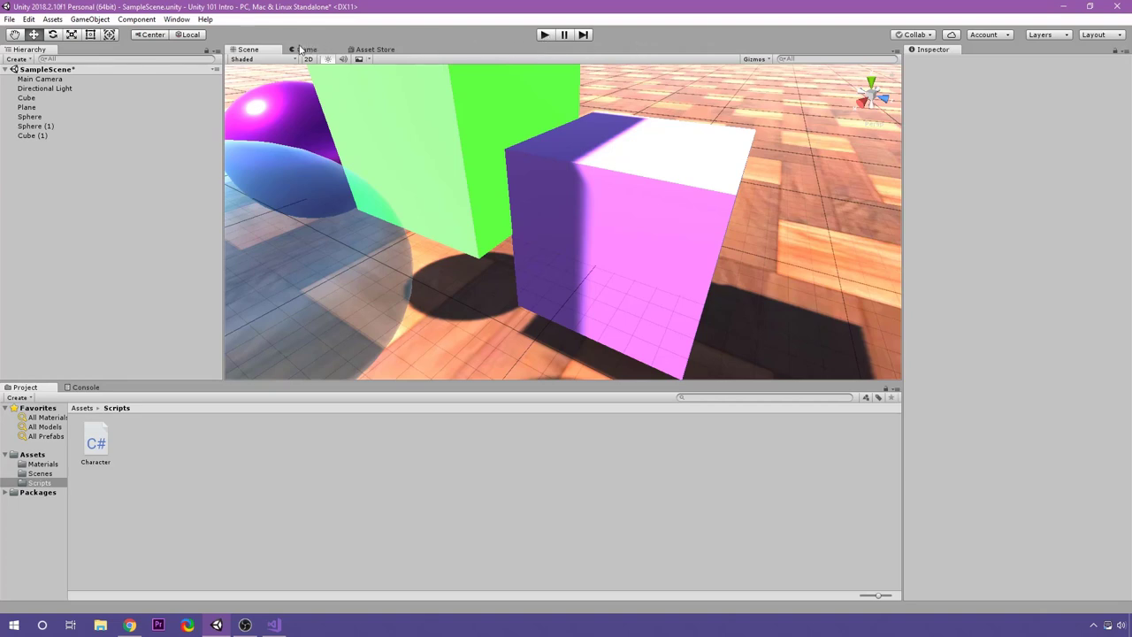
Play the scene and inspect the 'Hello there!' Console entry and its stack trace
left_click(544, 34)
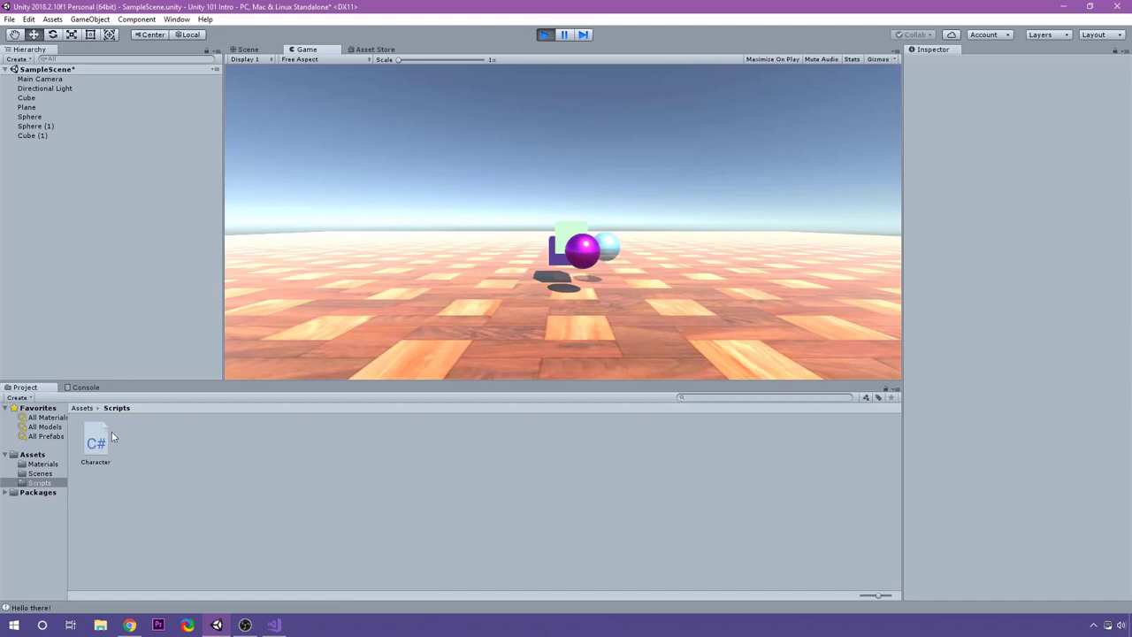
left_click(85, 387)
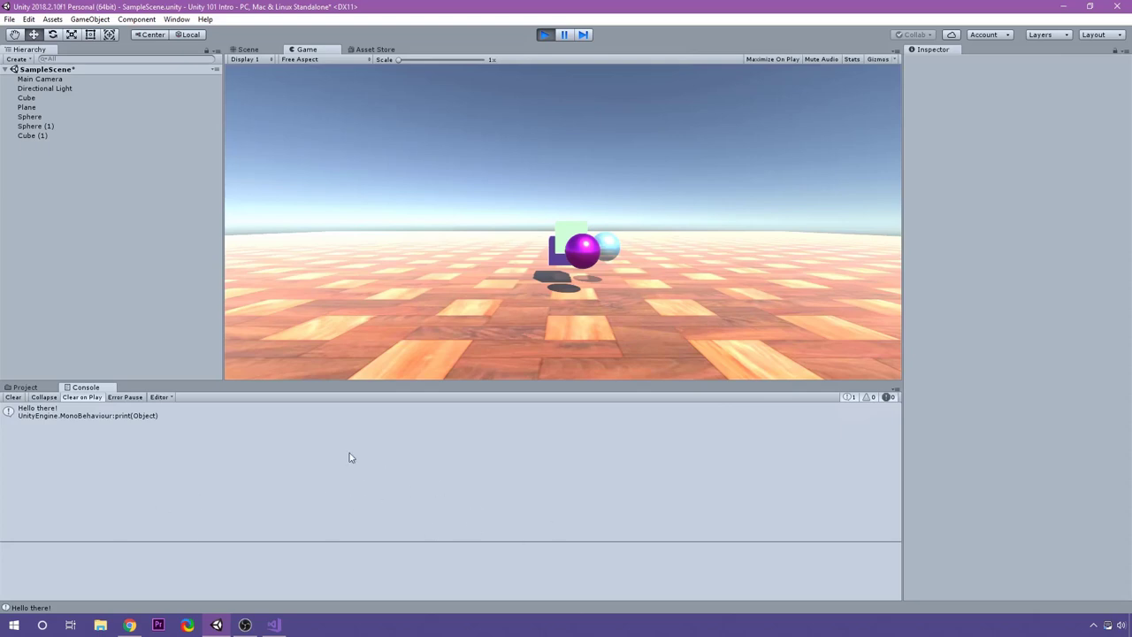
left_click(853, 398)
left_click(851, 398)
left_click(36, 408)
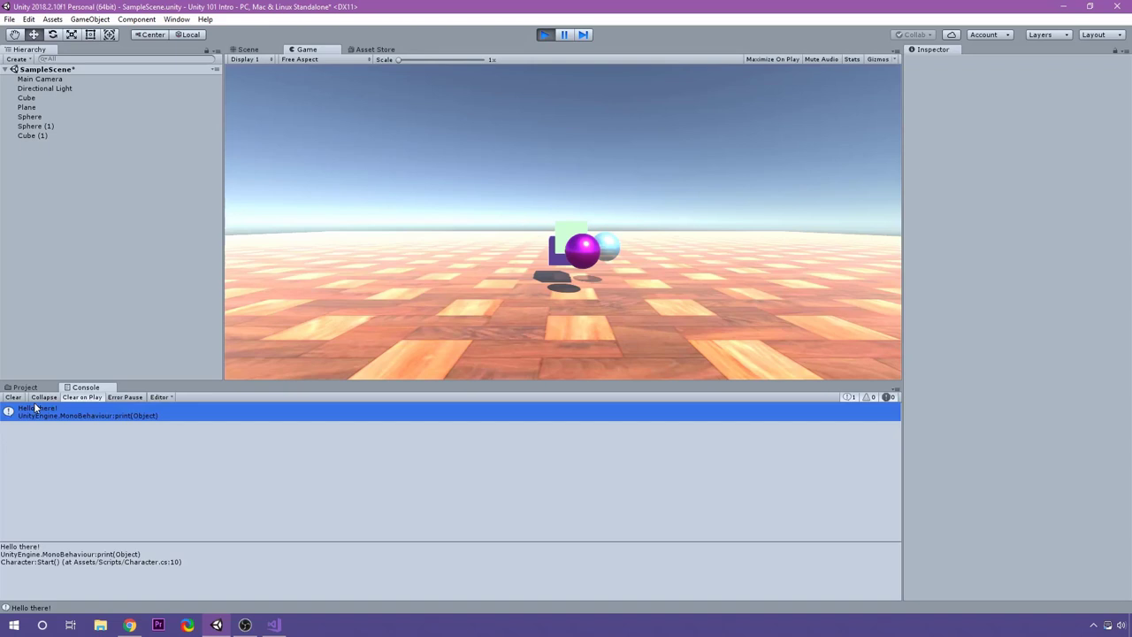
left_click(36, 409)
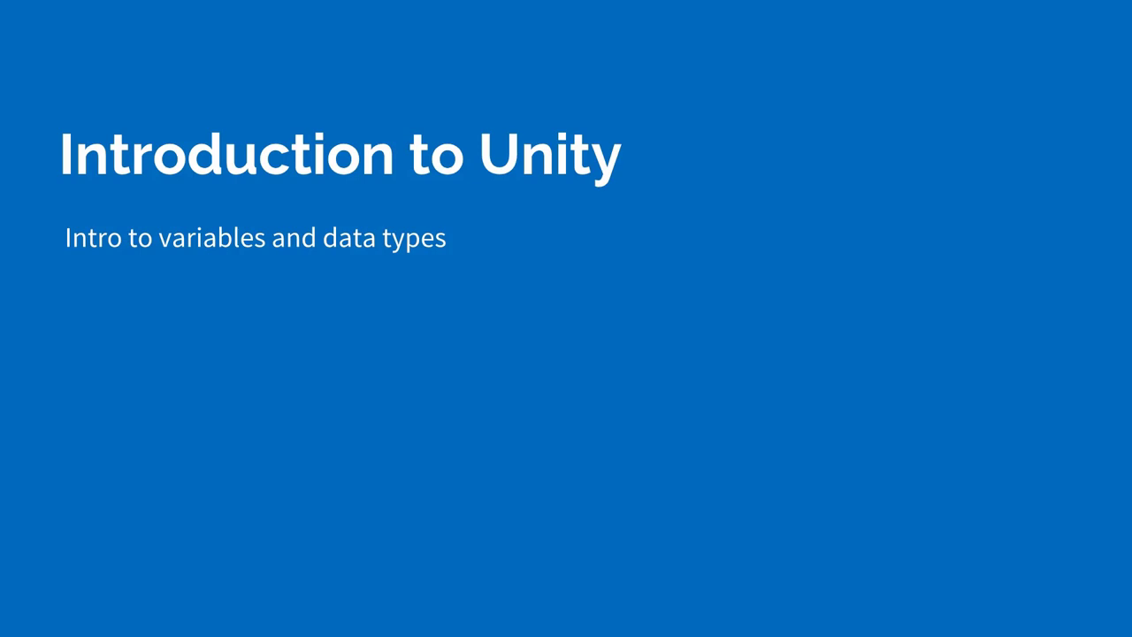
Advance to 'The basics – variables' slide
key("Right")
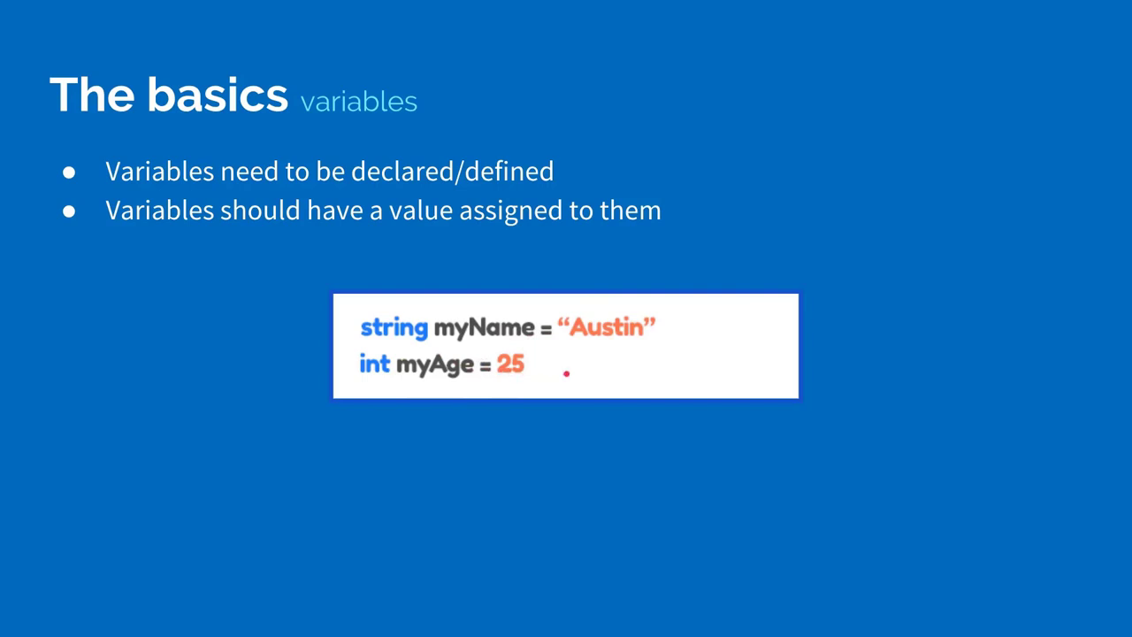
Advance to 'The basics – important types' and reveal its bullet, types table and code example
key("Right")
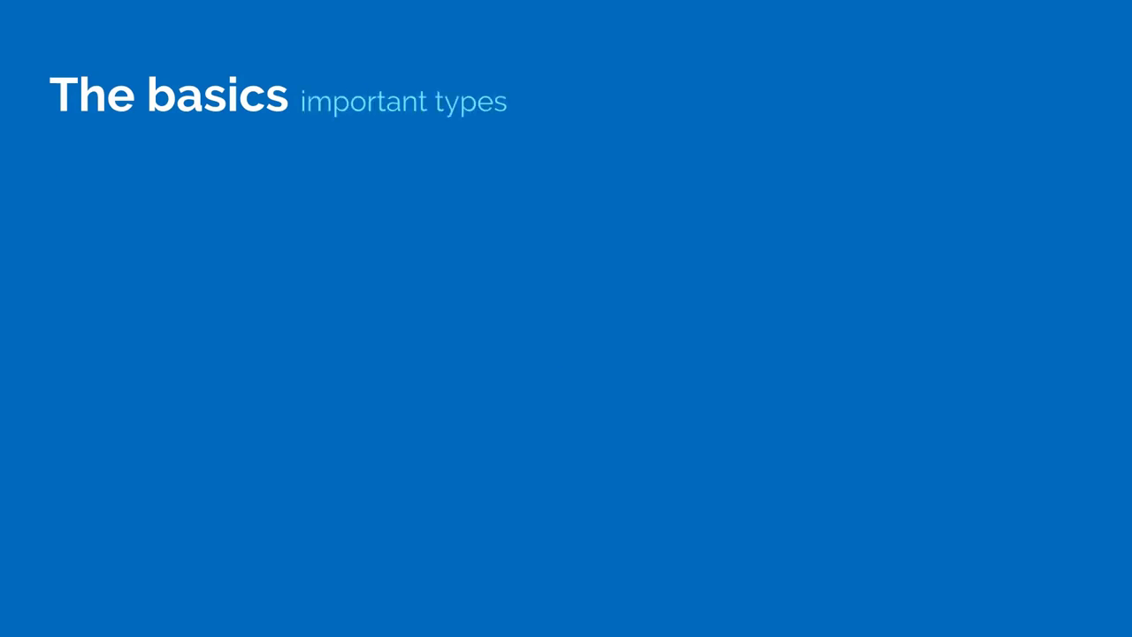
key("Right")
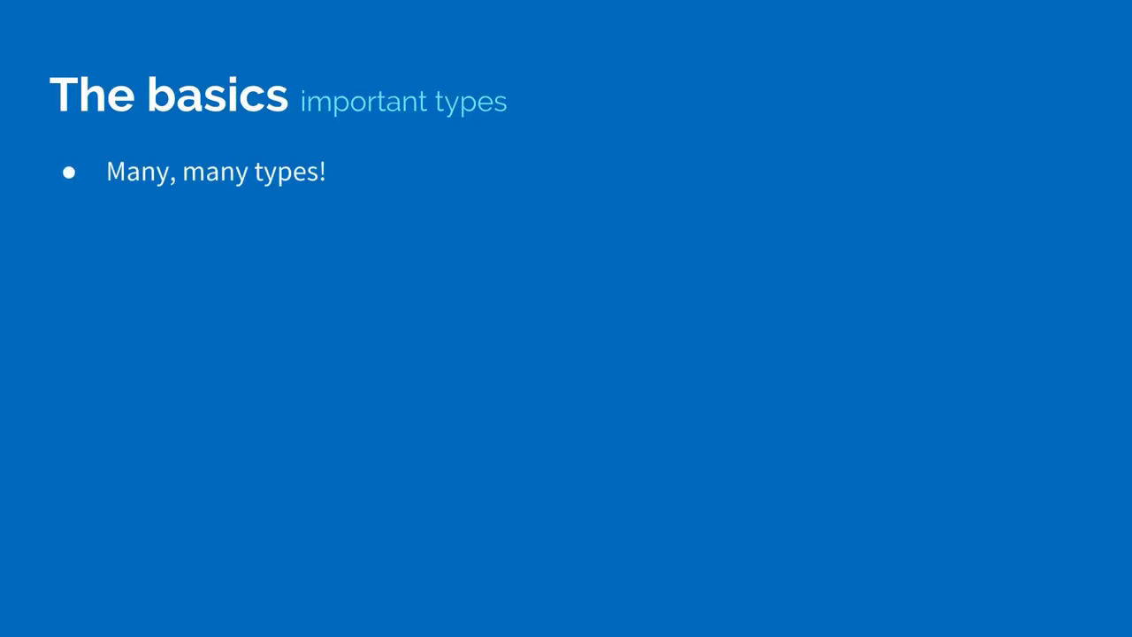
key("Right")
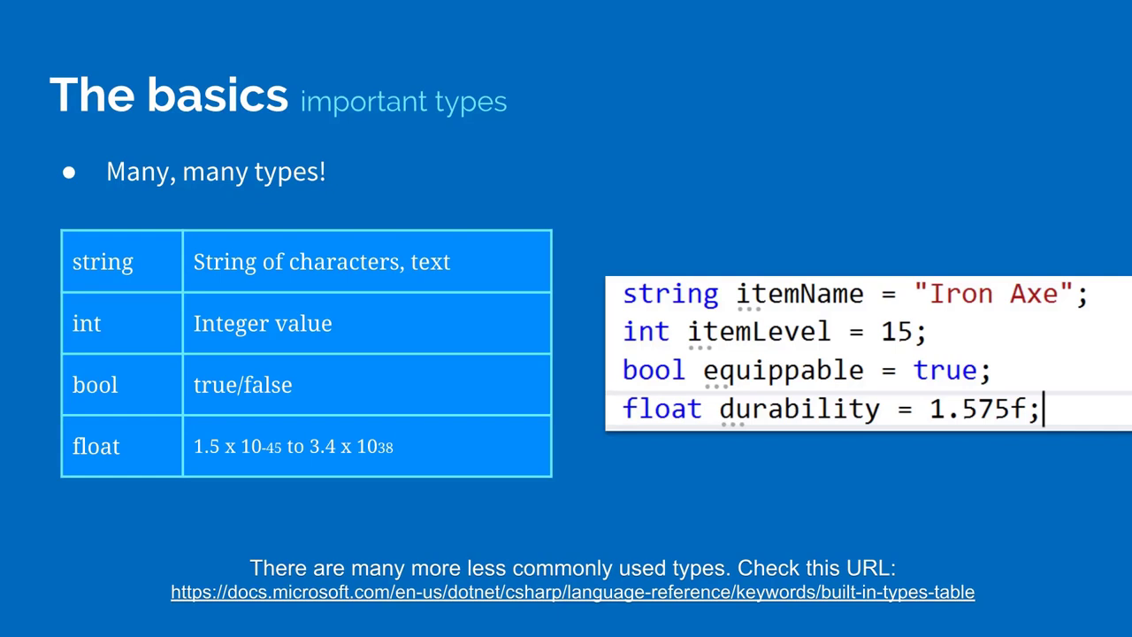
Advance to 'The basics – operators' slide
key("Right")
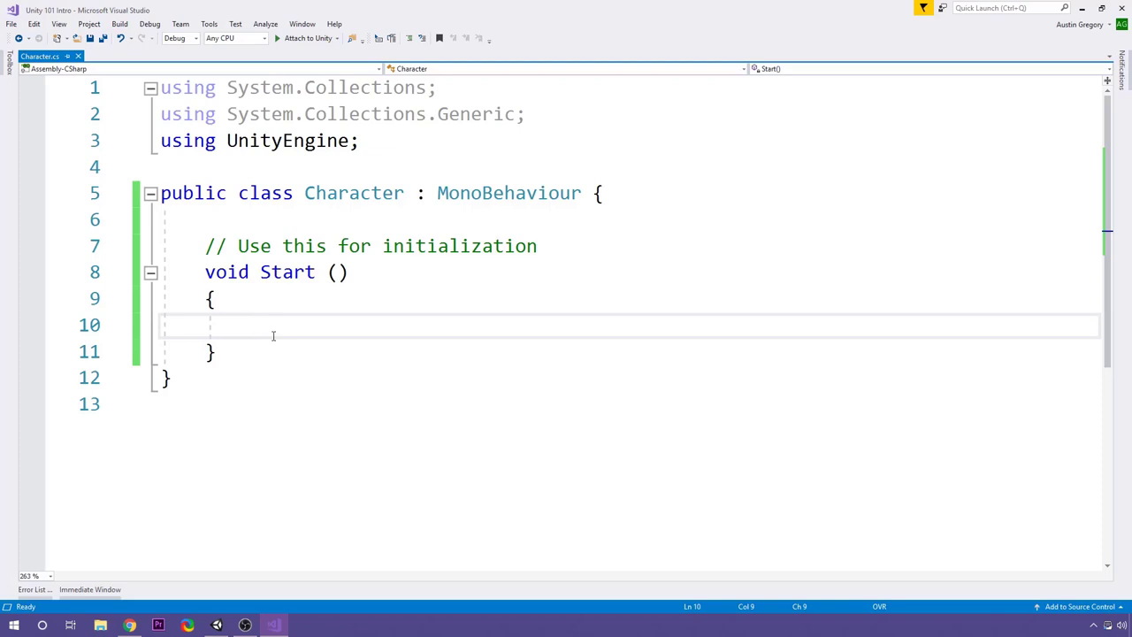
Declare 'string characterName;' on line 10 of Start() and add blank lines below
type("string ")
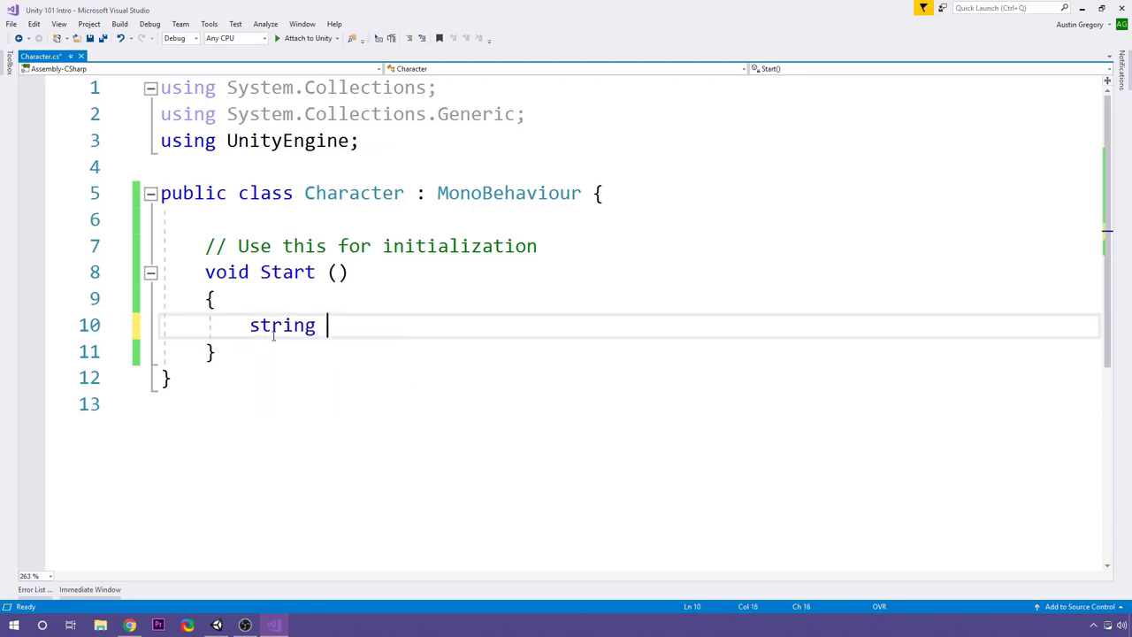
type("characterName")
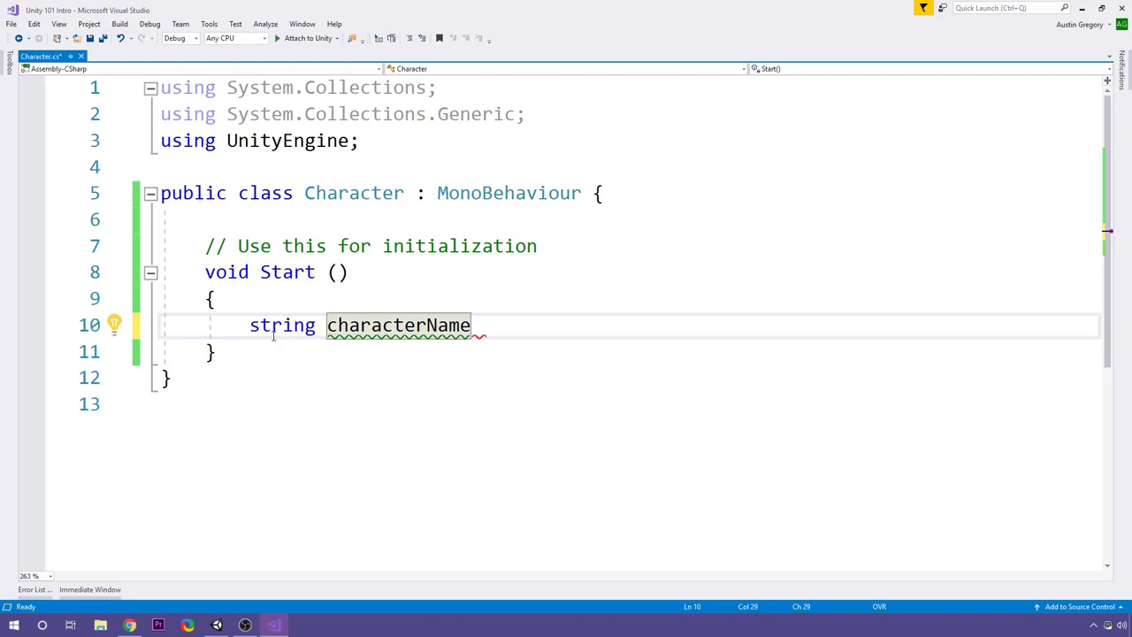
type(";")
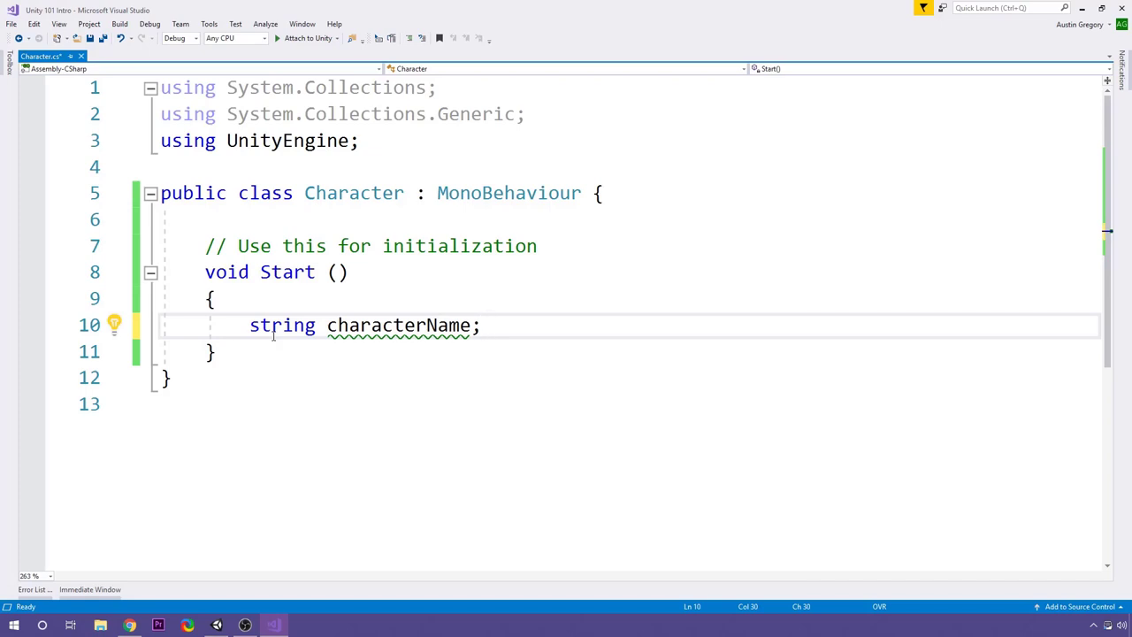
key("Return")
key("Return")
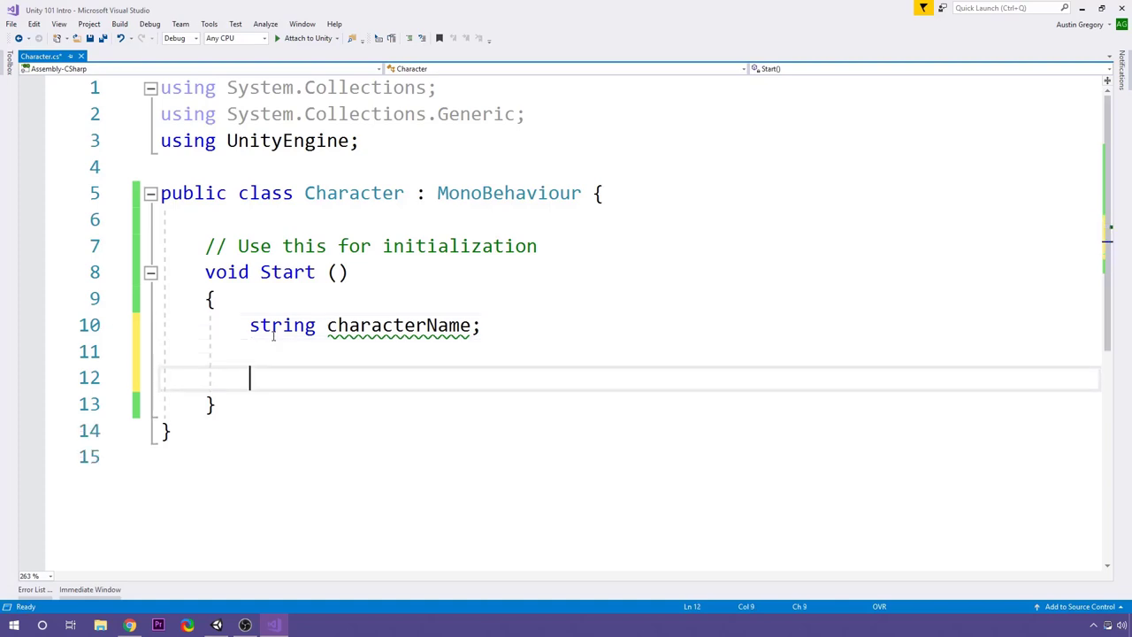
key("Up")
key("Up")
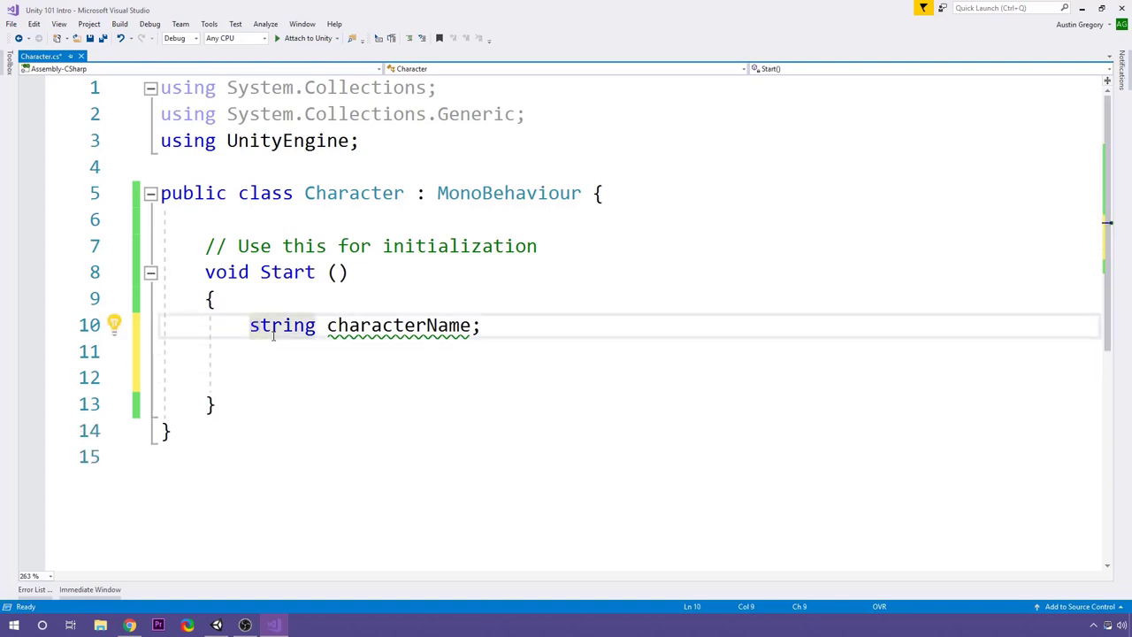
key("Down")
key("Down")
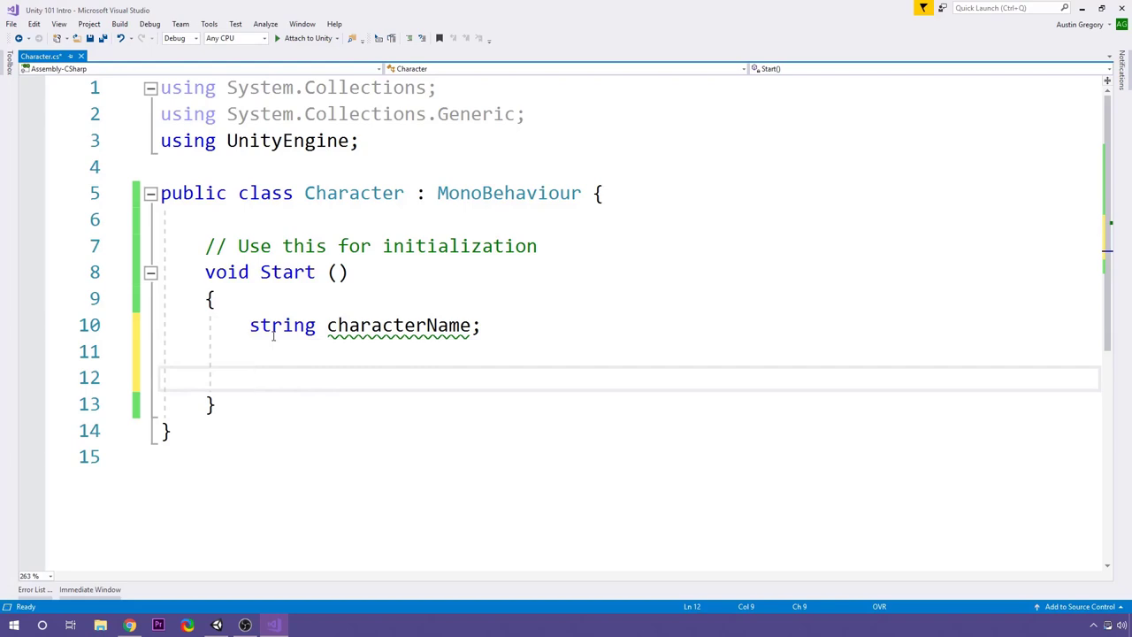
Begin line 12 with characterName, completed from the IntelliSense suggestions
type("character")
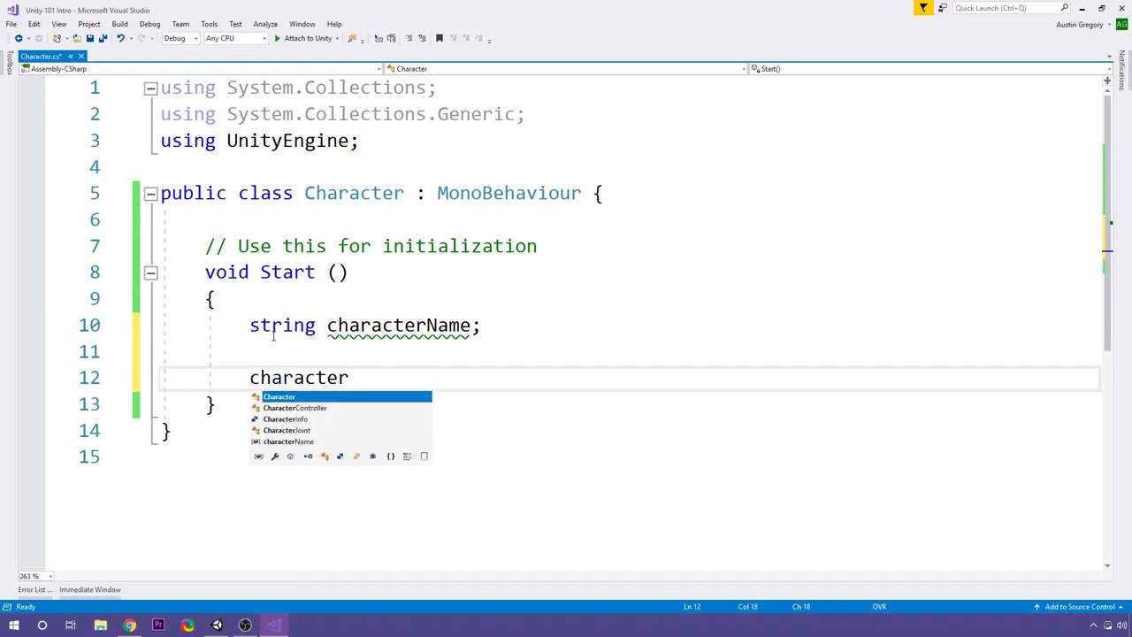
key("Down")
key("Down")
key("Down")
key("Down")
key("Up")
key("Up")
key("Up")
key("Down")
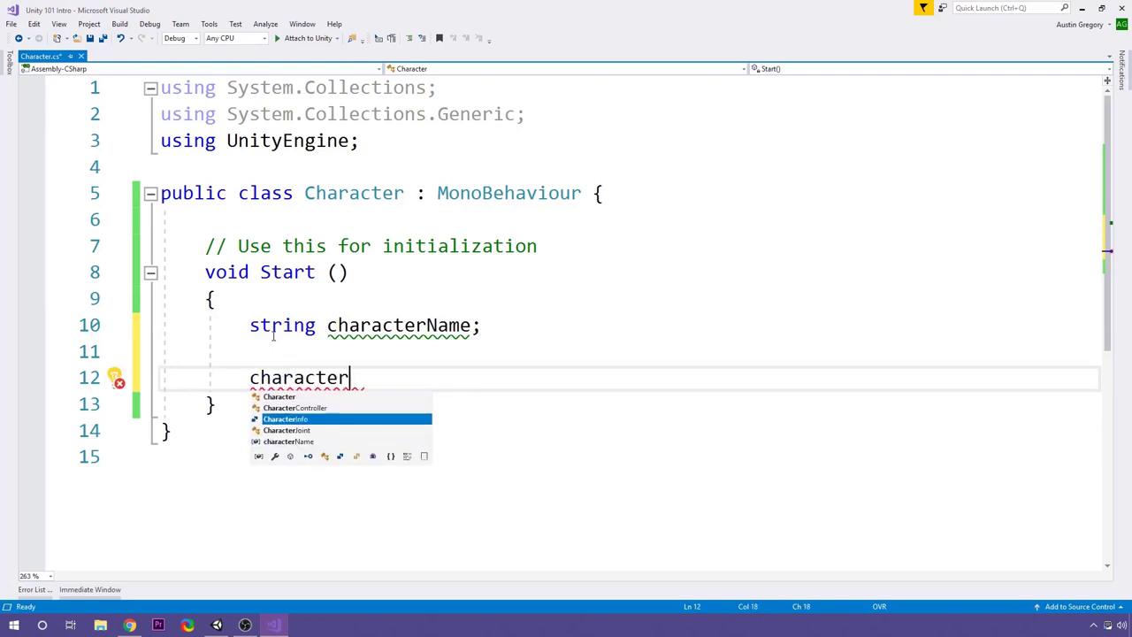
key("Down")
key("Down")
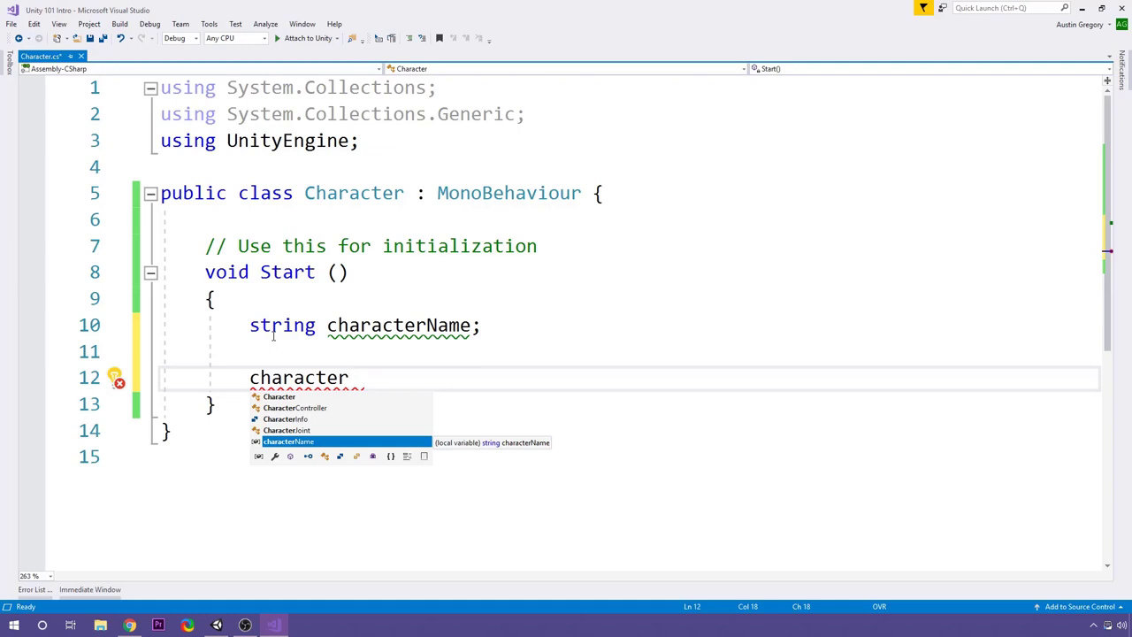
key("Tab")
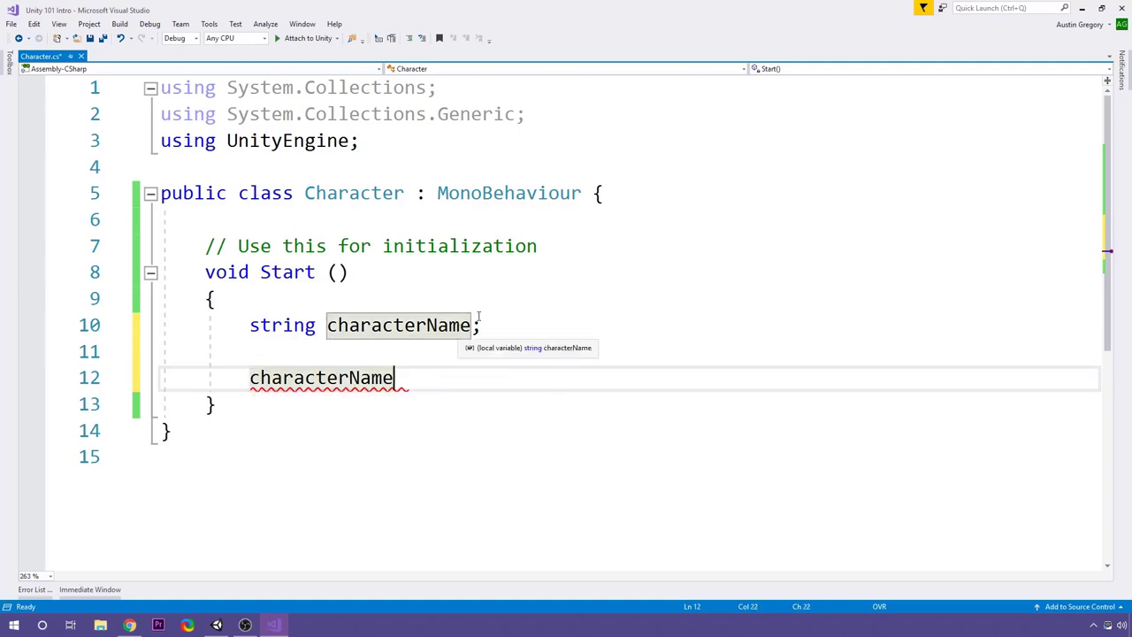
Place the caret in the characterName declaration and switch back to insert mode
left_click(331, 325)
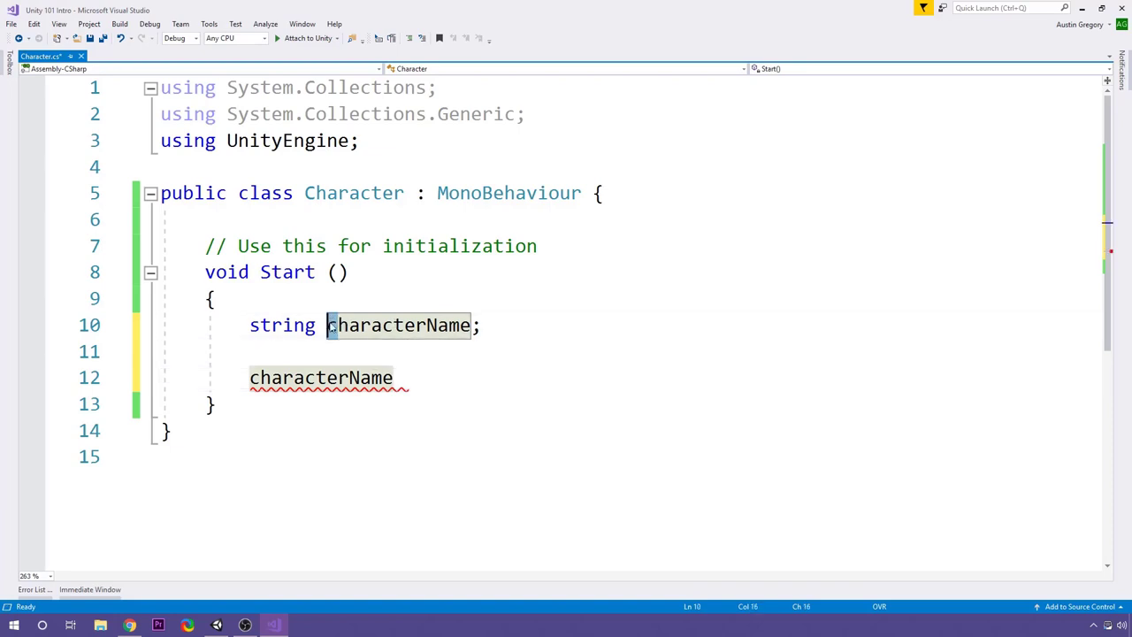
left_click(437, 325)
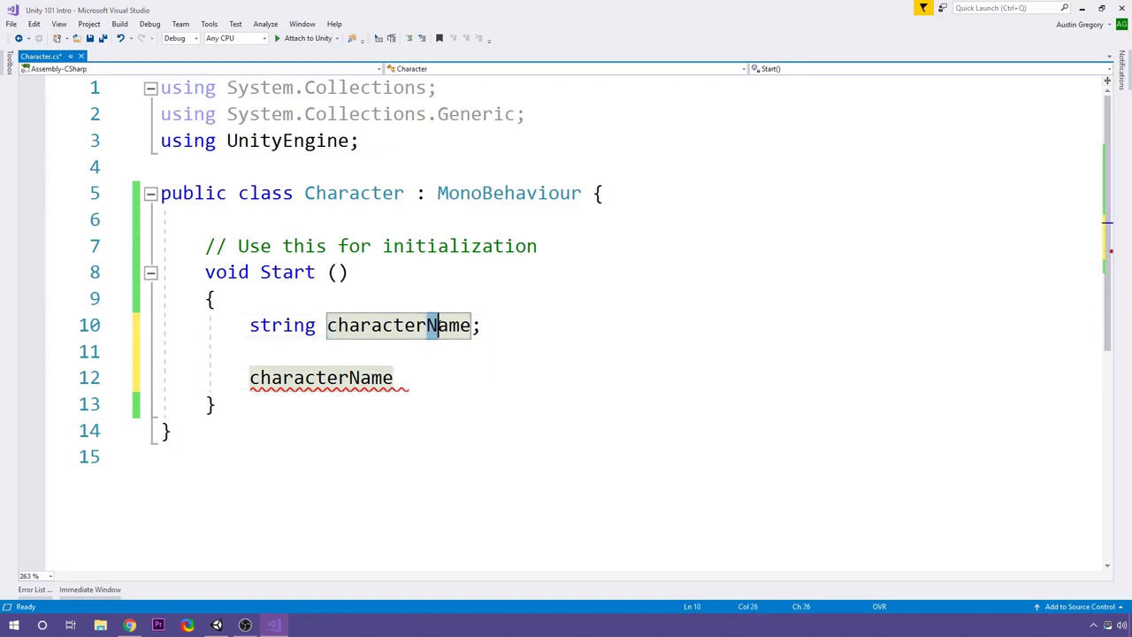
key("Insert")
left_click(340, 325)
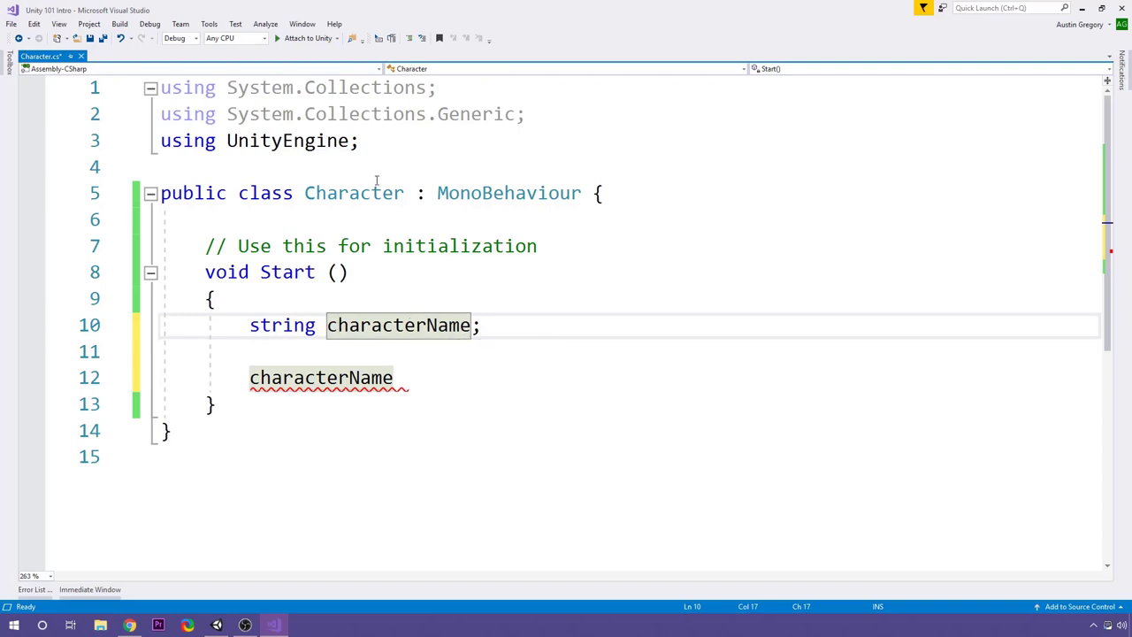
Rename the class from Character to characterScript
left_click(409, 193)
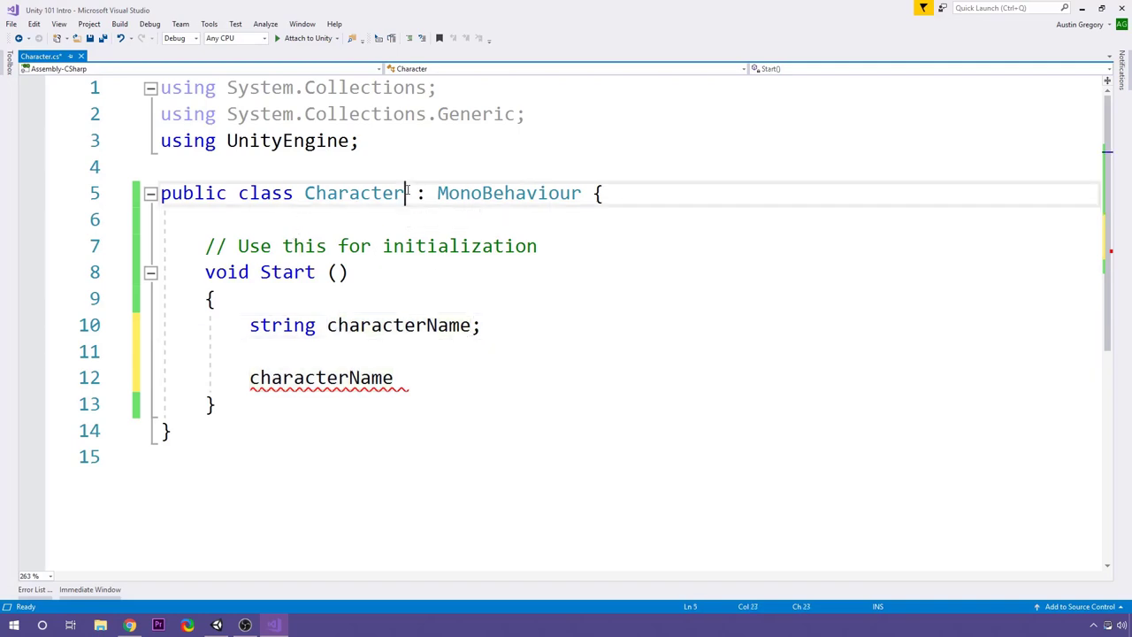
type("Script")
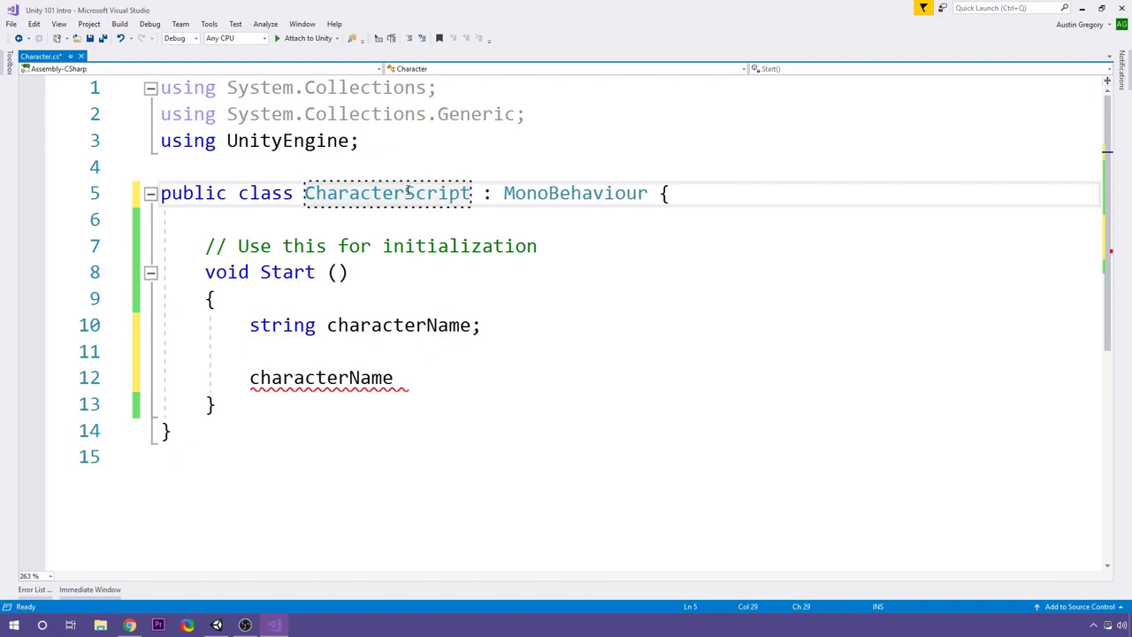
left_click(307, 193)
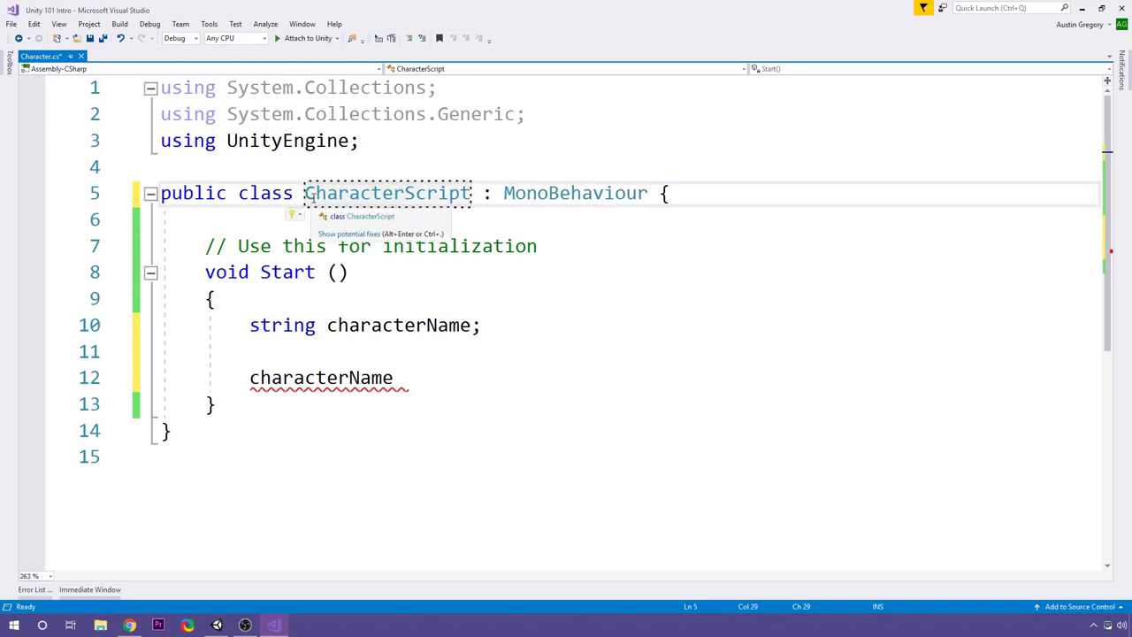
left_click(408, 192)
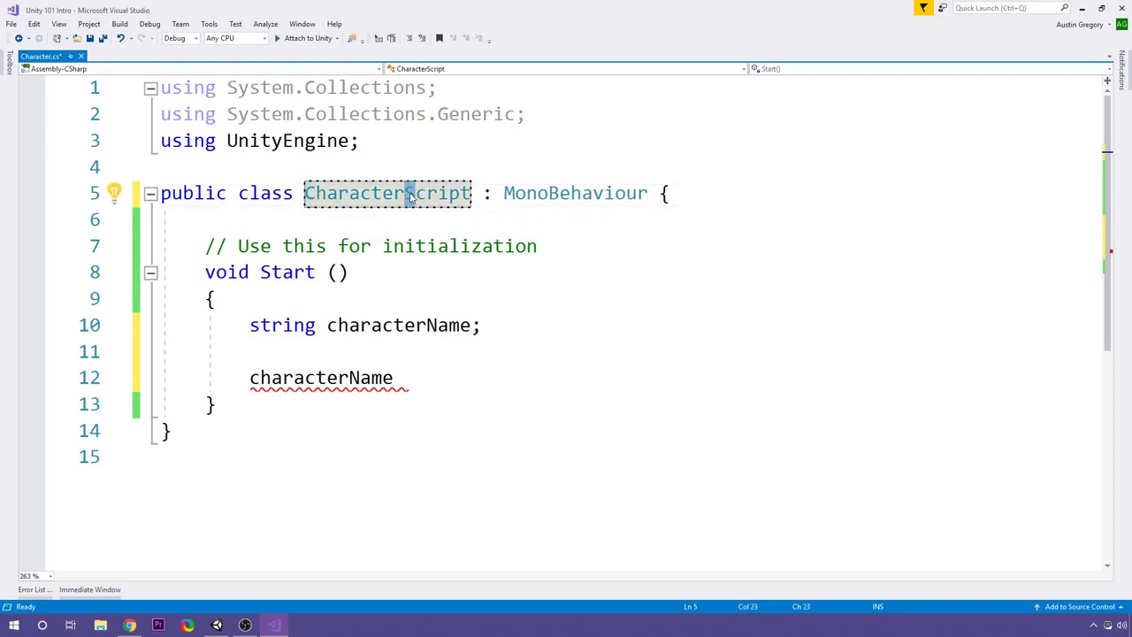
left_click(307, 194)
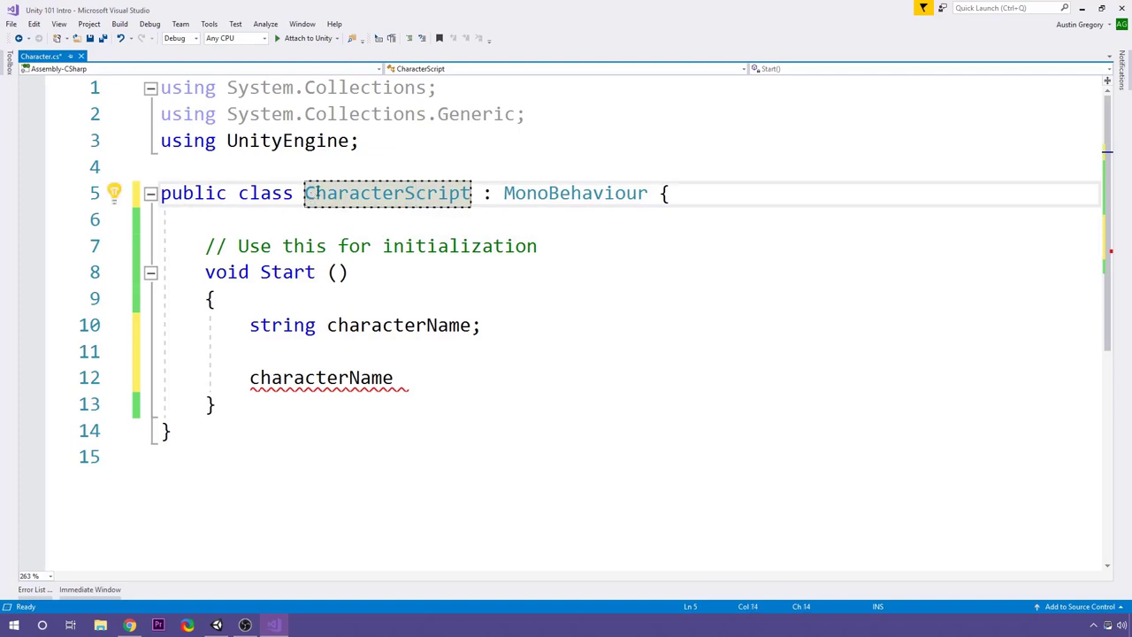
key("Delete")
type("c")
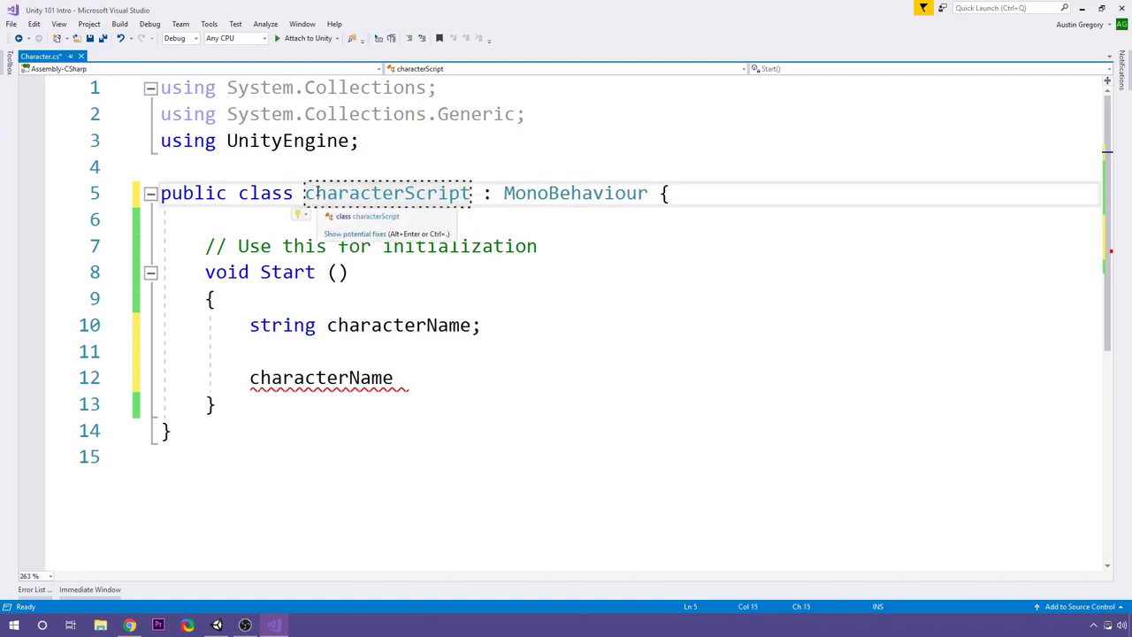
Try renaming the variable to characterNameString, revert it to characterName, and go to line end
left_click(431, 325)
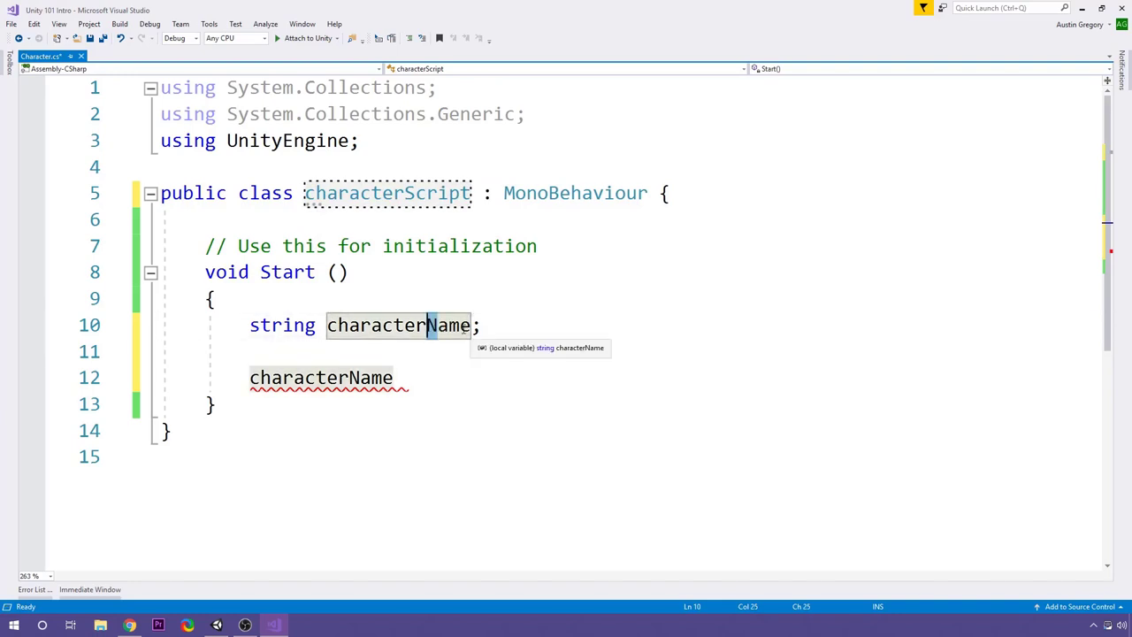
left_click(471, 324)
type("s")
key("BackSpace")
type("String")
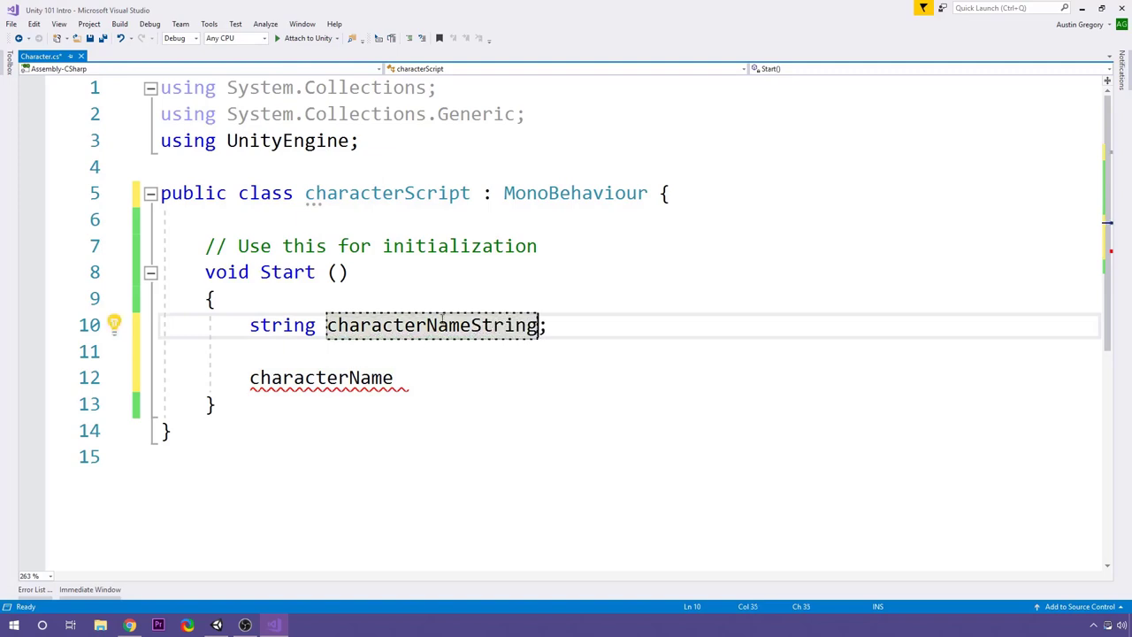
left_click_drag(425, 324, 537, 329)
left_click(470, 324)
key("BackSpace")
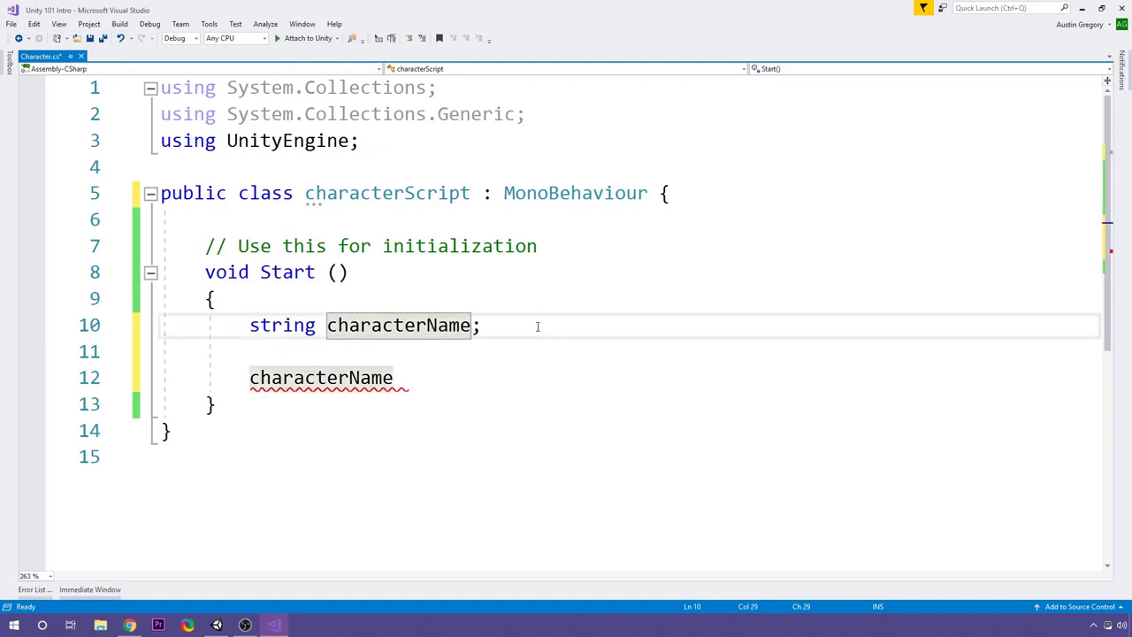
key("End")
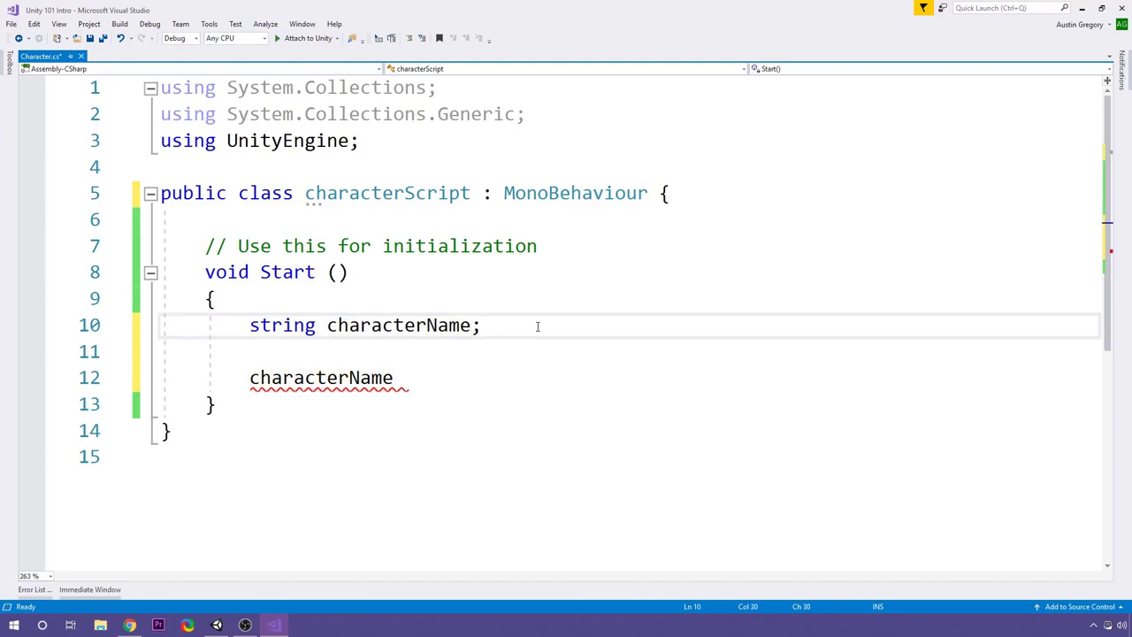
Assign characterName a quoted name string on line 12 and save the script
left_click(421, 368)
type("= \"")
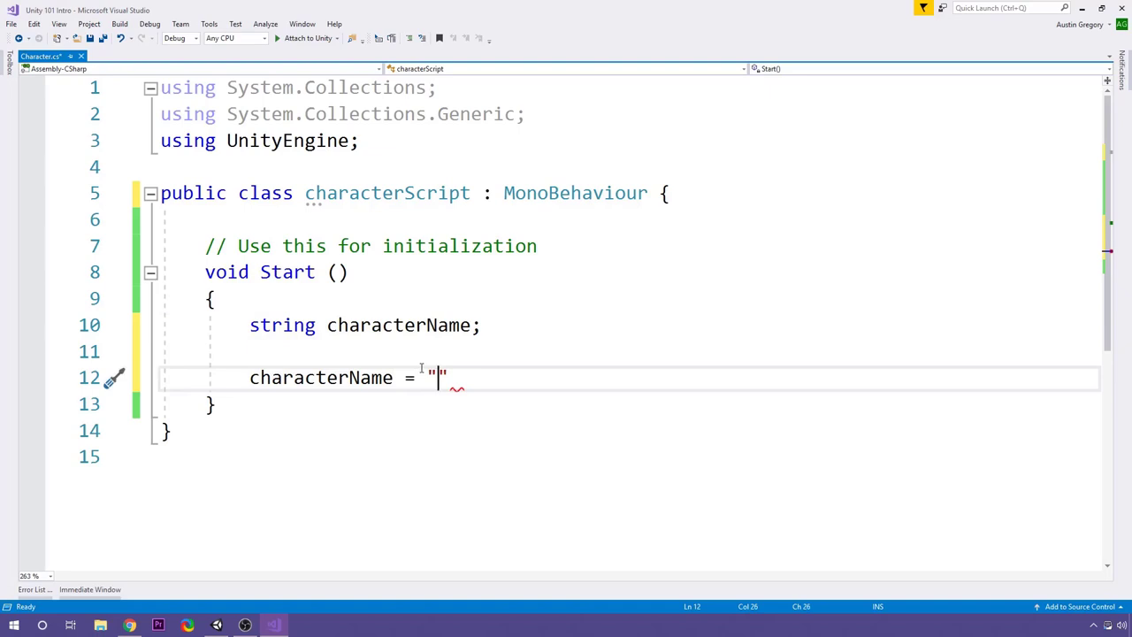
type("Austin\";")
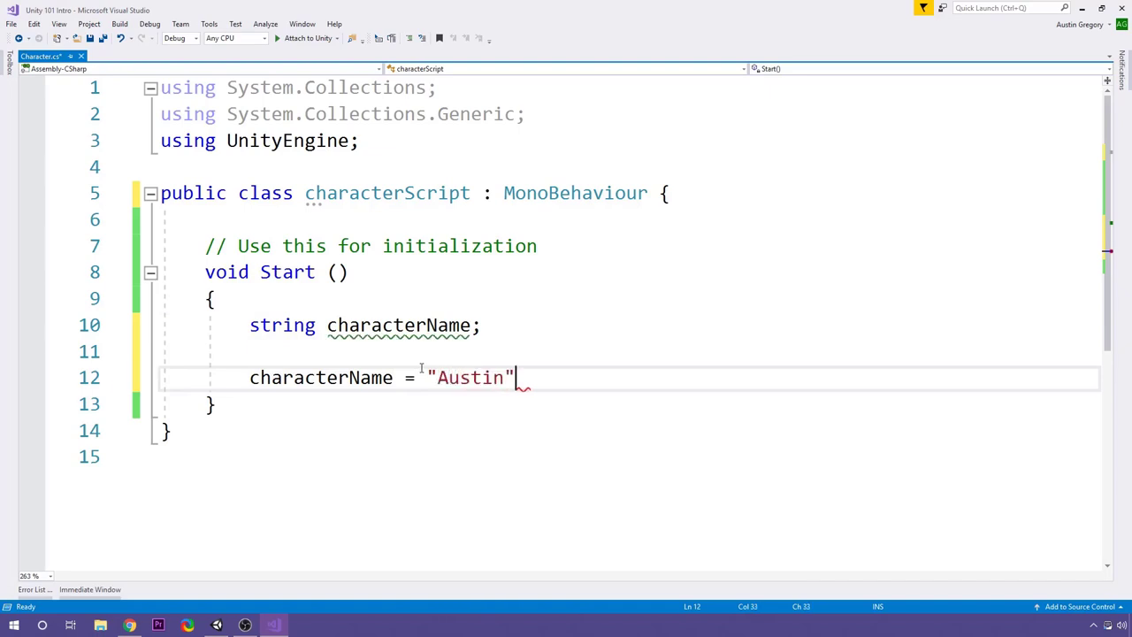
key("ctrl+s")
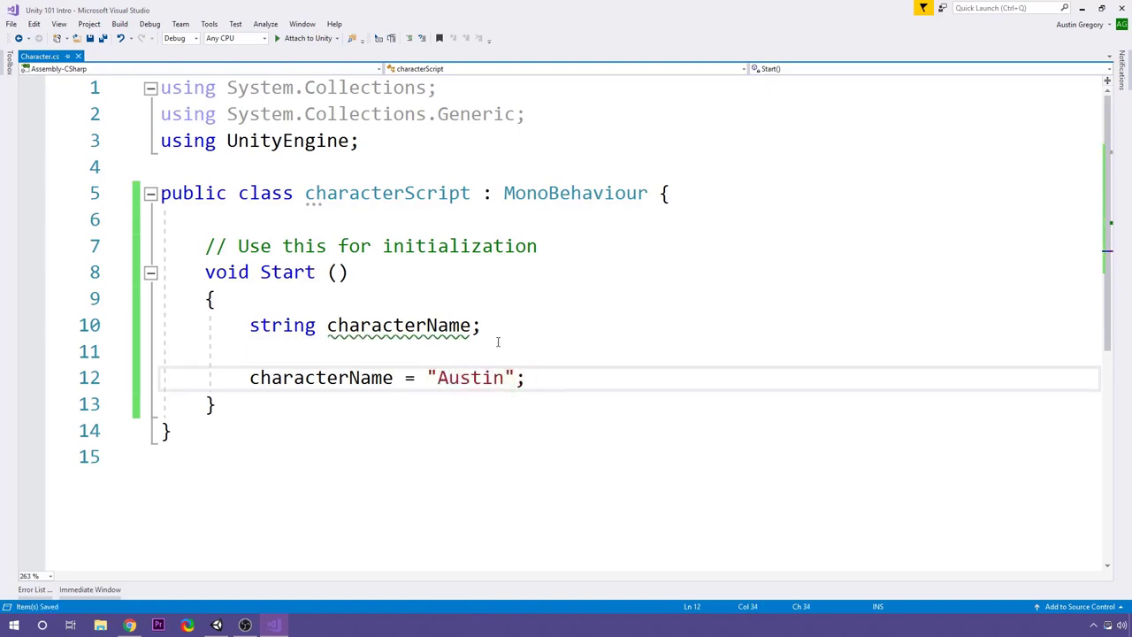
Highlight the characterName declaration and assignment lines in Start()
mouse_move(426, 327)
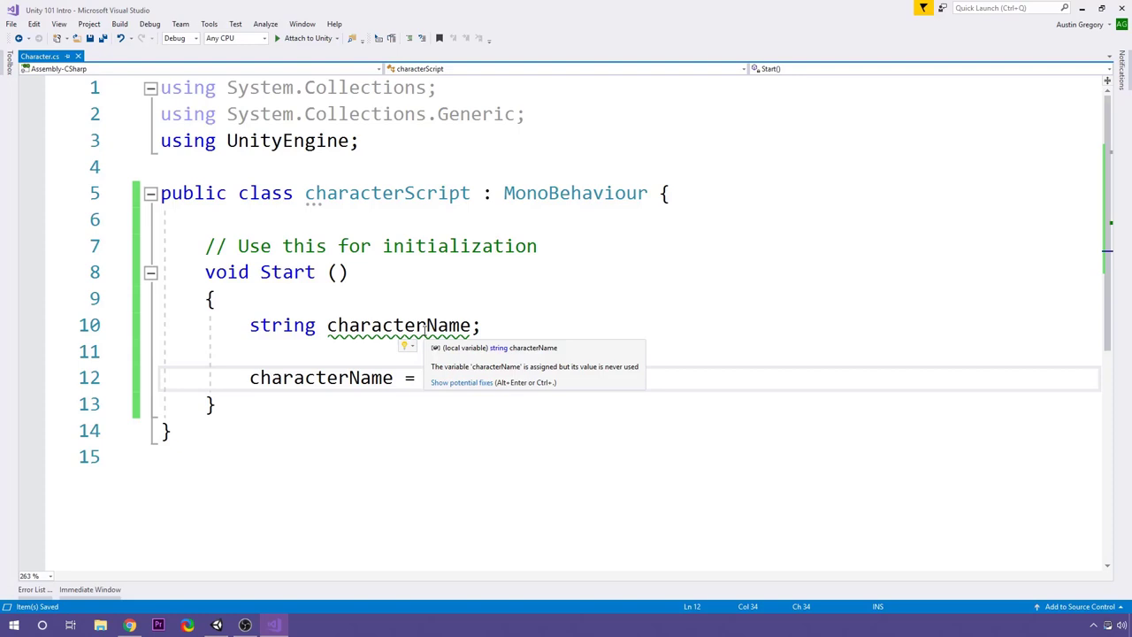
left_click(504, 327)
left_click_drag(551, 394, 189, 336)
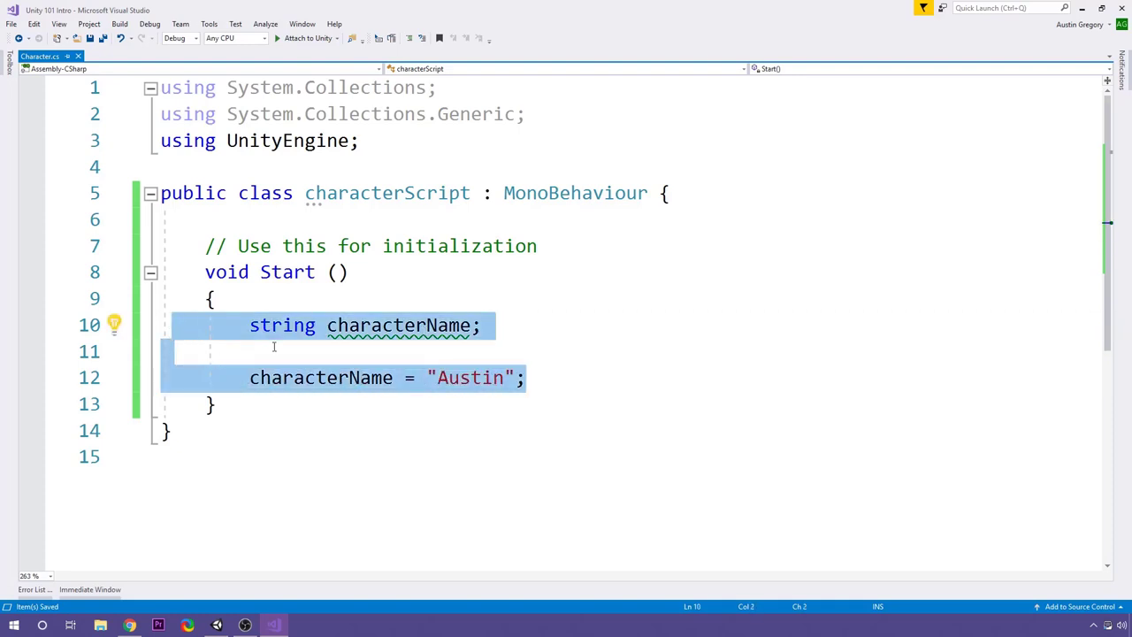
left_click(548, 375)
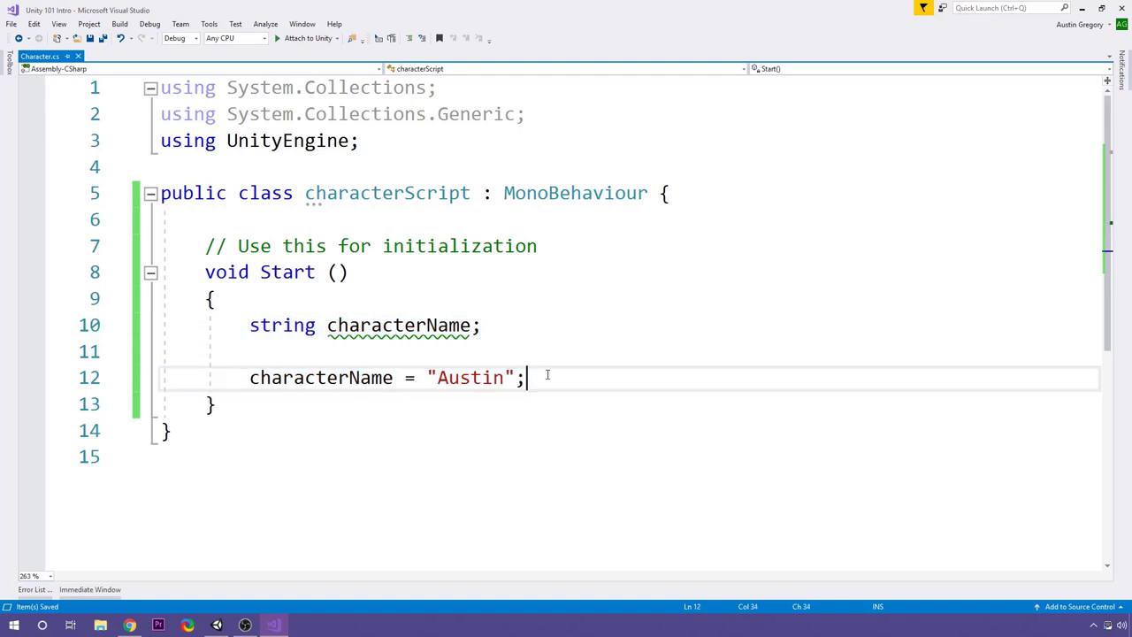
left_click(507, 332)
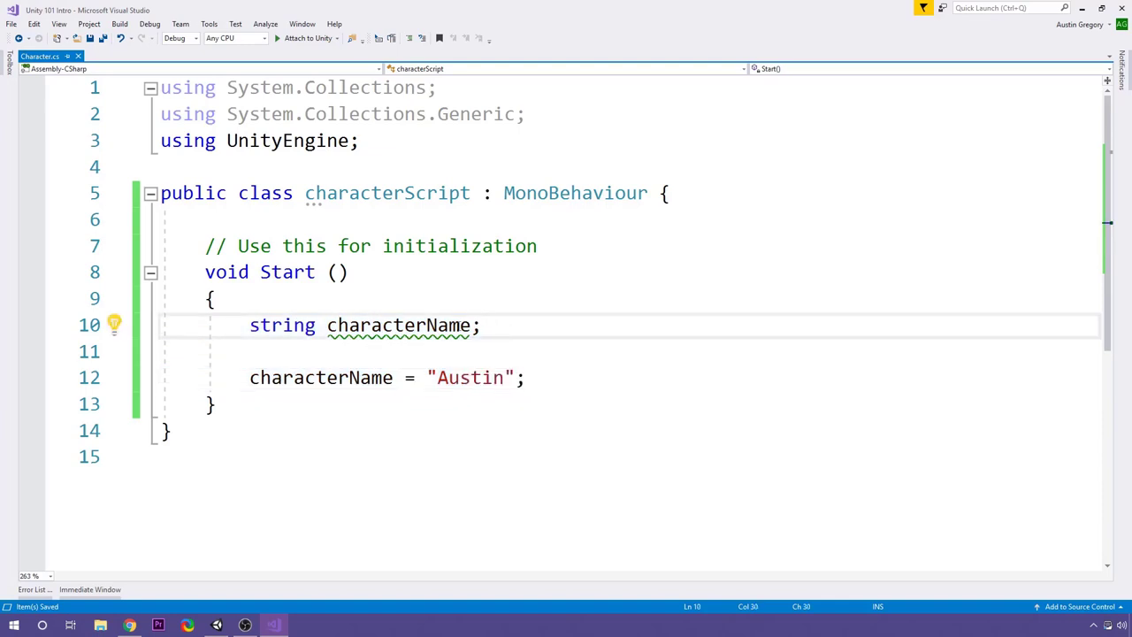
left_click(542, 379)
left_click_drag(471, 323, 241, 298)
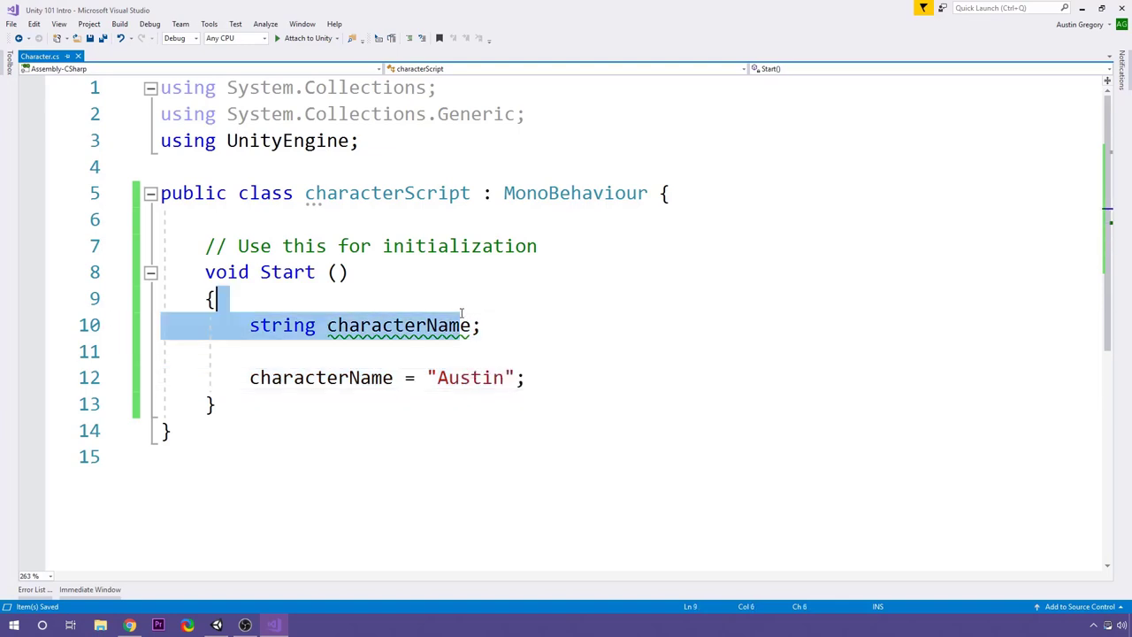
Add '// declare' and '// assigning' comments above the declaration and assignment
left_click(352, 272)
key("Down")
key("Return")
type("// declare")
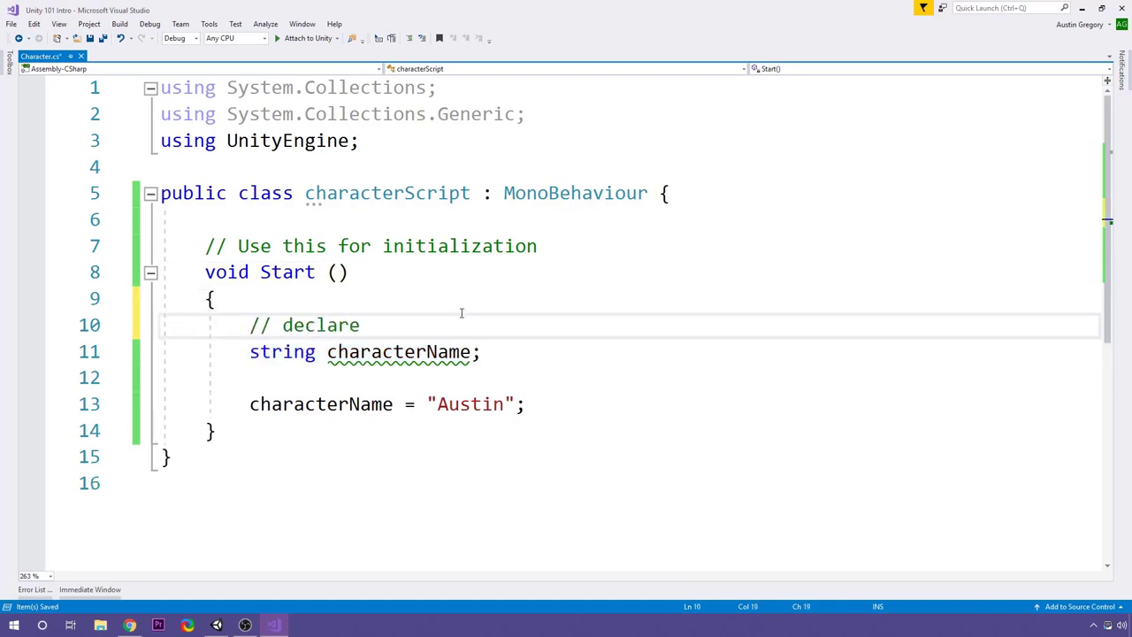
left_click(410, 379)
key("Return")
type("// assigning")
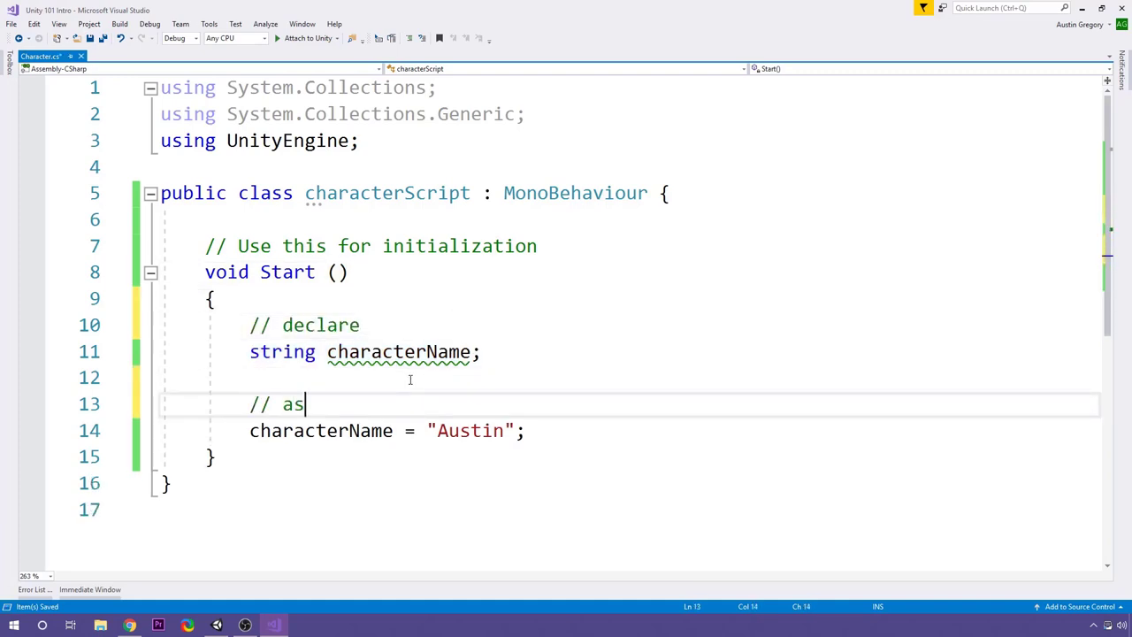
Add 'int characterLevel = 5;' below the assignment and start a new line
left_click(535, 432)
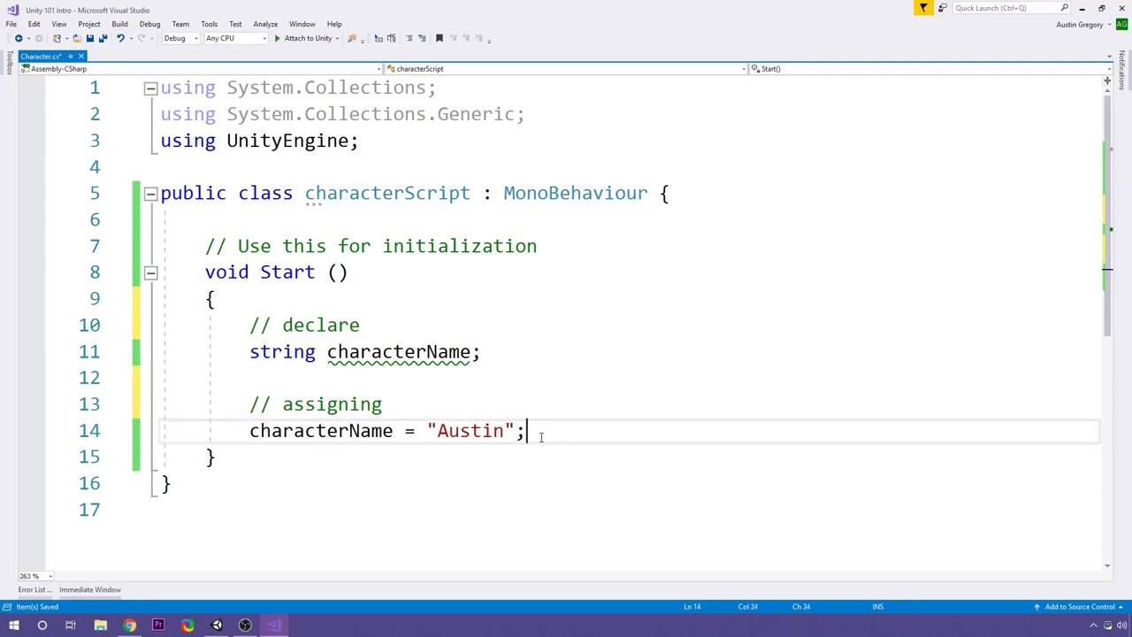
key("Return")
key("Return")
type("int cha")
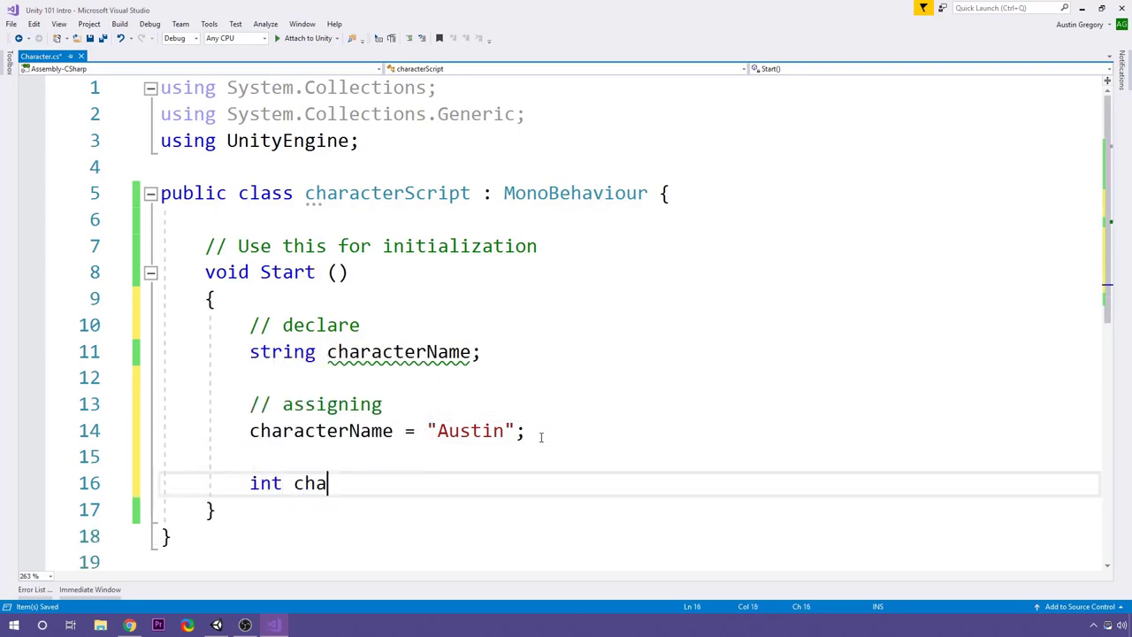
type("racterLevel = 5;")
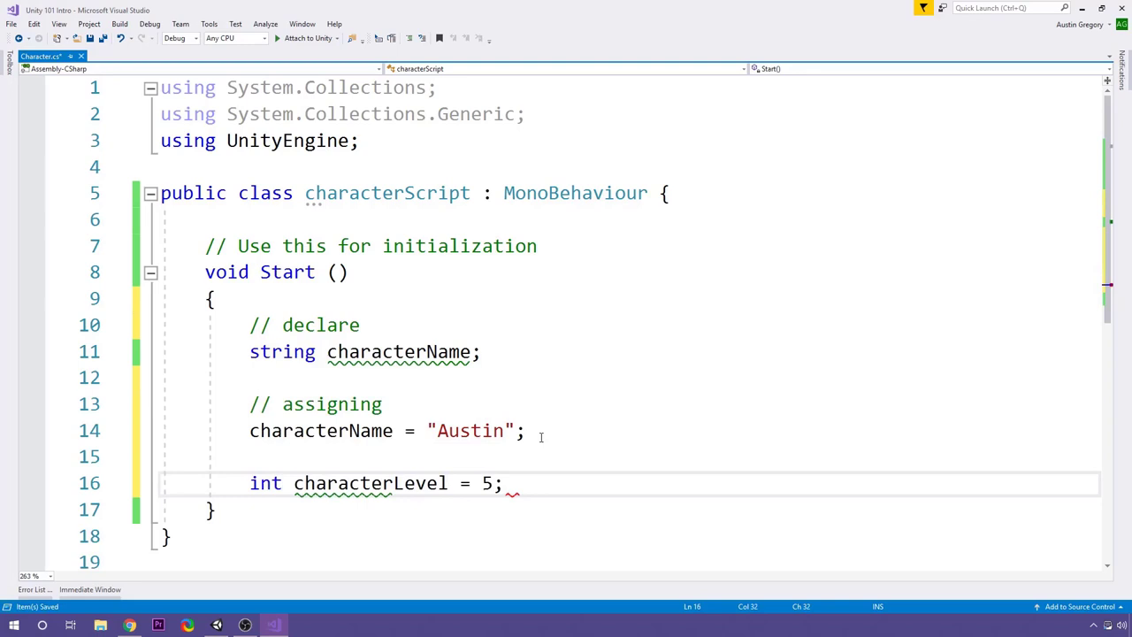
key("Return")
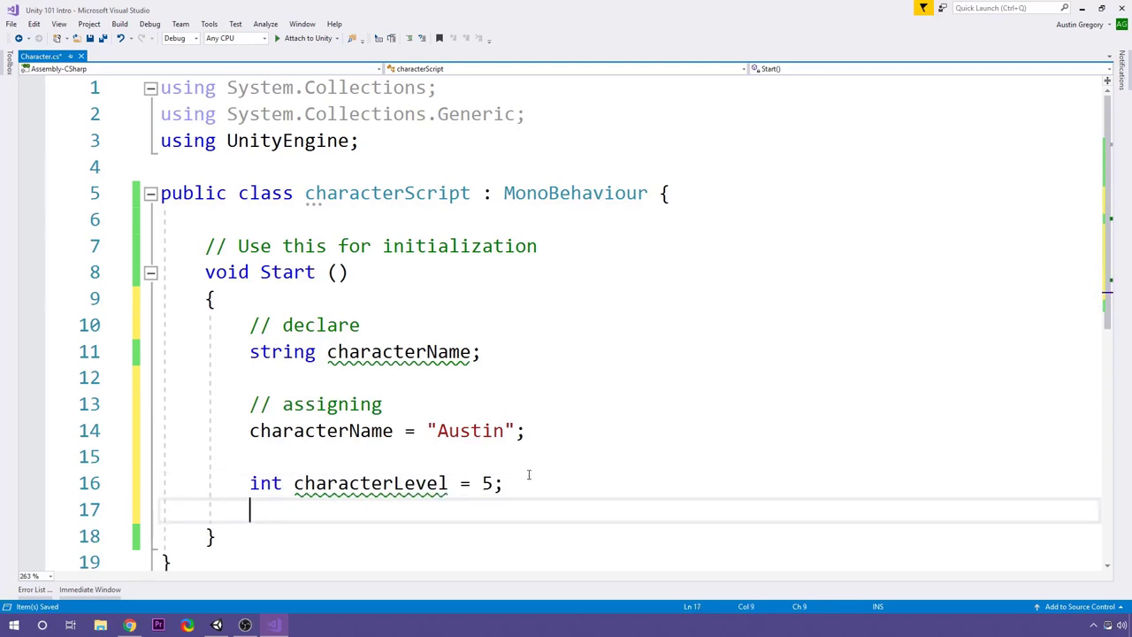
Mark the '= 5' part of line 16 and compare it with the characterName declaration
left_click_drag(493, 483, 251, 483)
left_click(525, 483)
left_click(451, 483)
left_click(418, 483)
left_click_drag(481, 352, 249, 351)
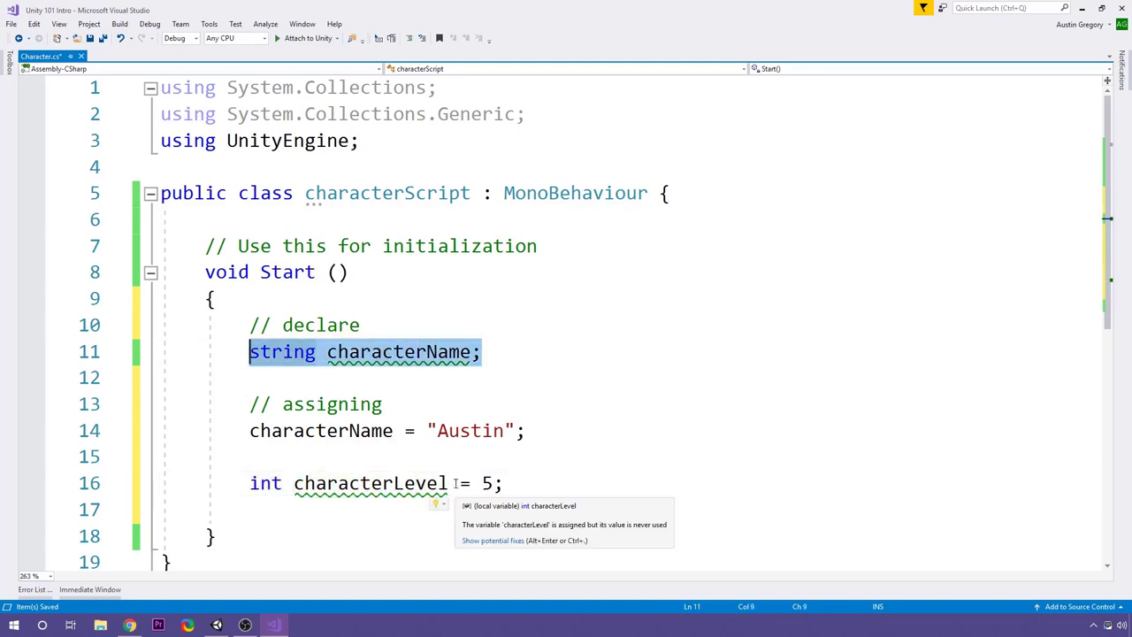
left_click_drag(468, 495, 250, 483)
left_click(518, 483)
left_click(512, 483)
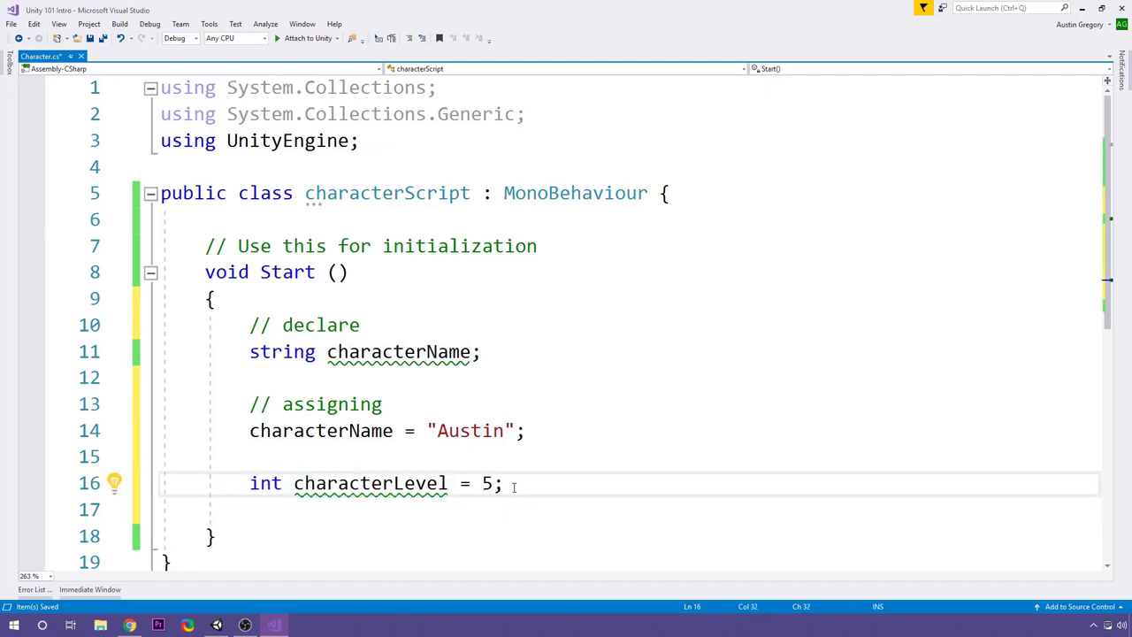
key("Left")
Highlight characterLevel's name, its int type and the value 5 in turn
double_click(447, 486)
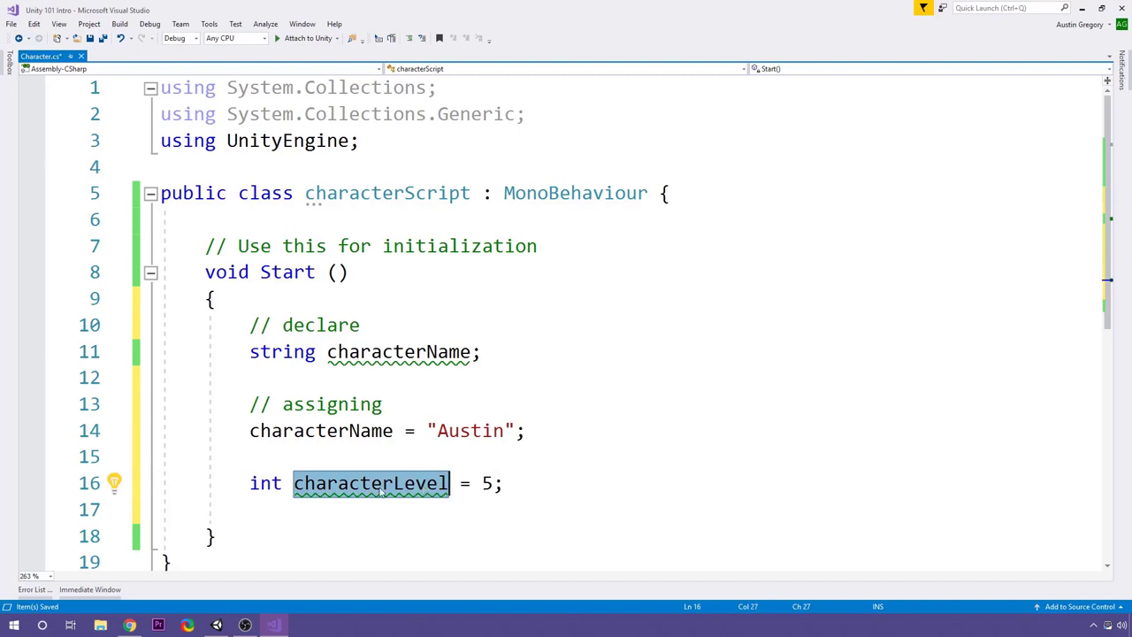
double_click(258, 485)
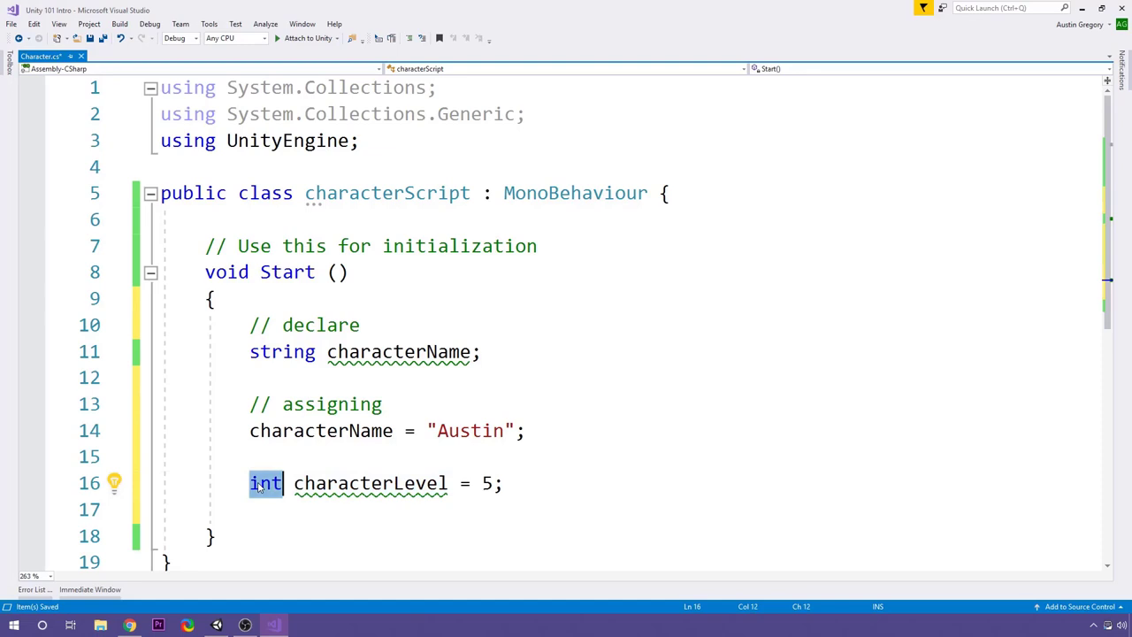
double_click(487, 484)
left_click(365, 484)
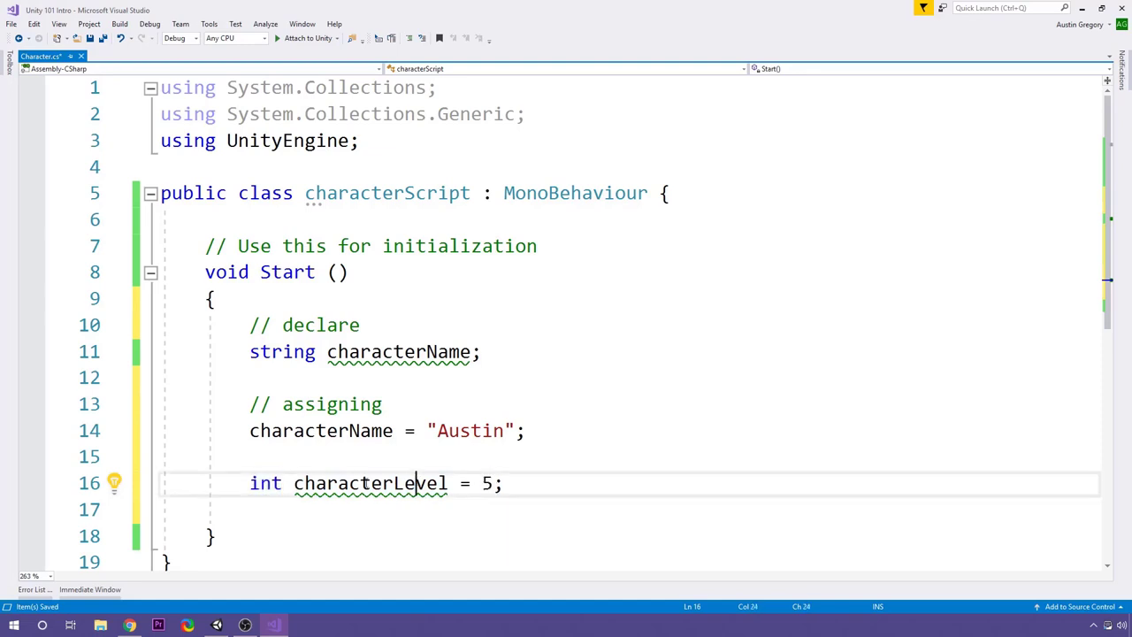
left_click(524, 487)
key("Return")
type("int")
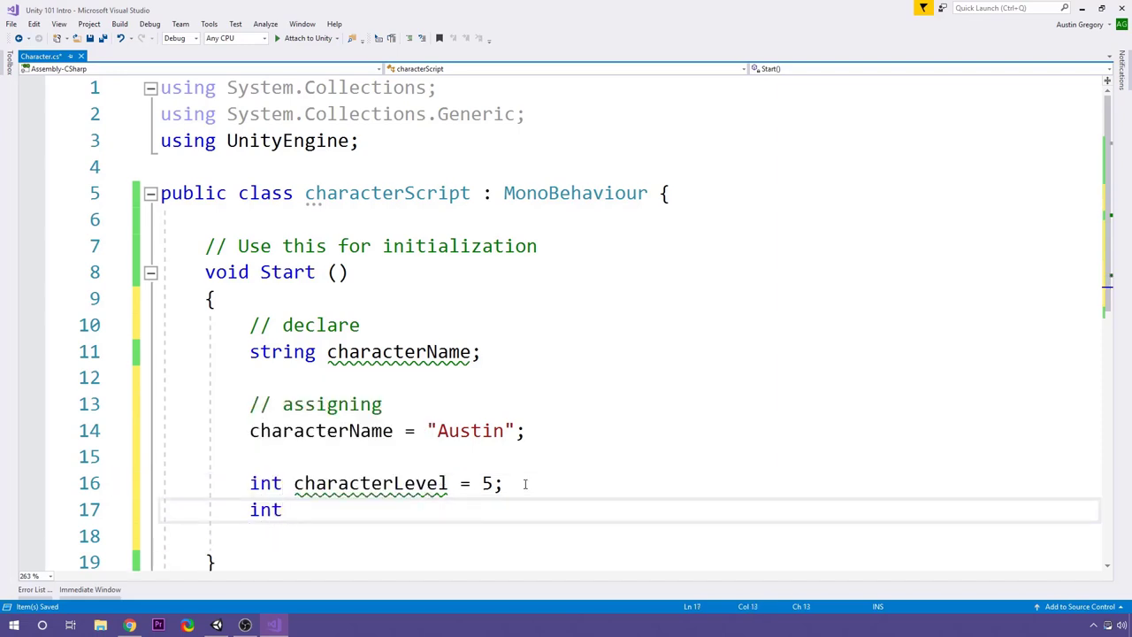
type(" experience ")
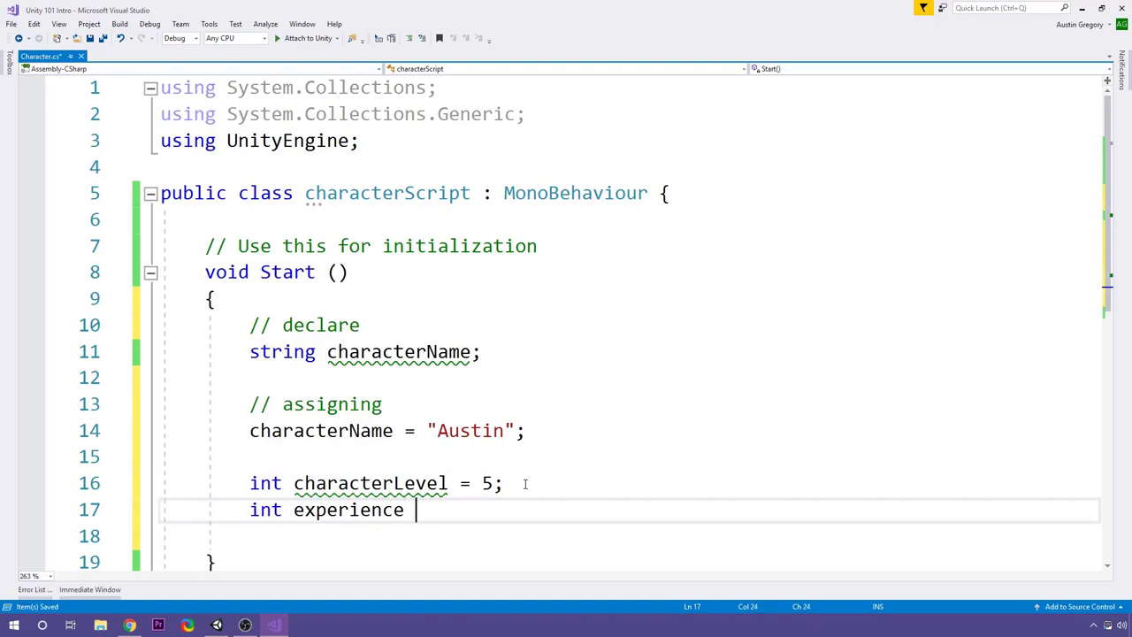
type(" = charactre")
key("BackSpace")
key("BackSpace")
type("erL")
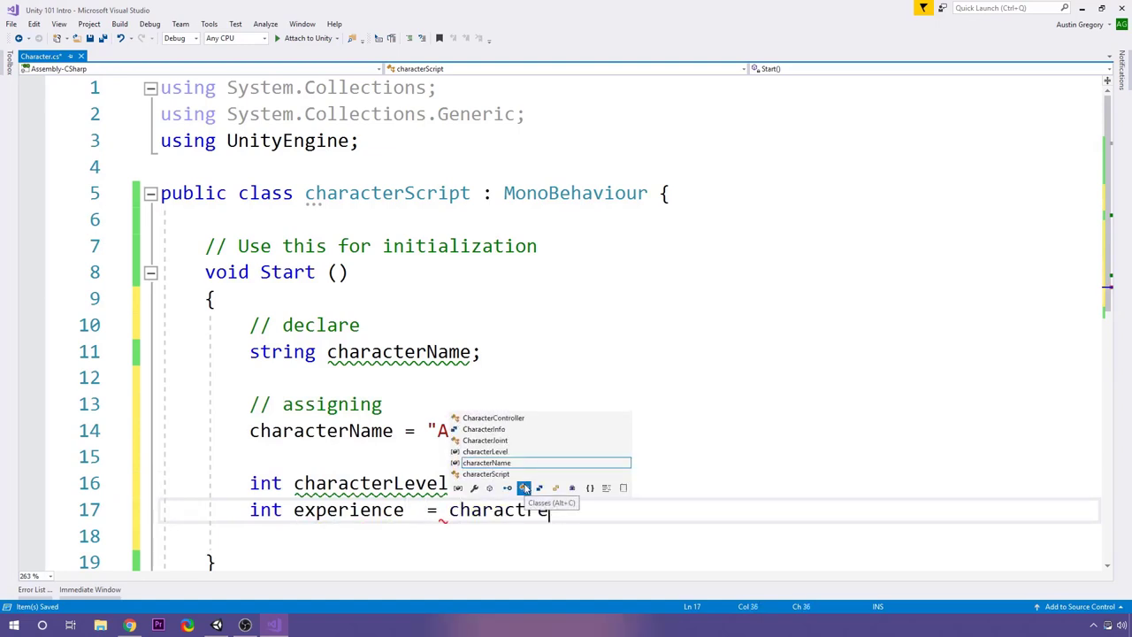
type("evel ")
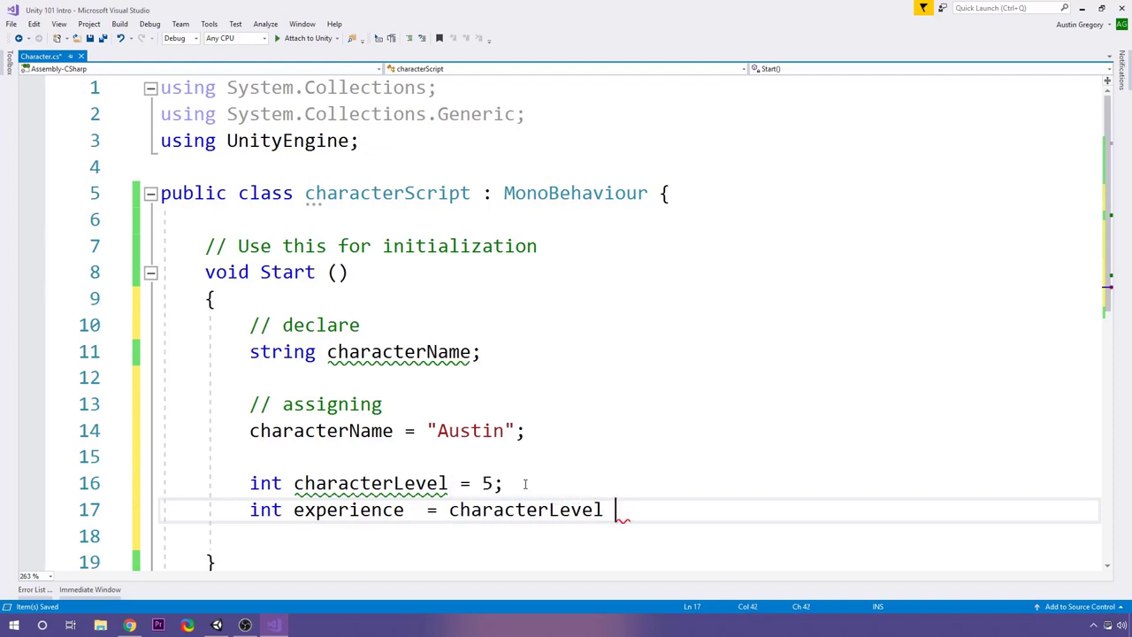
type("* 5;")
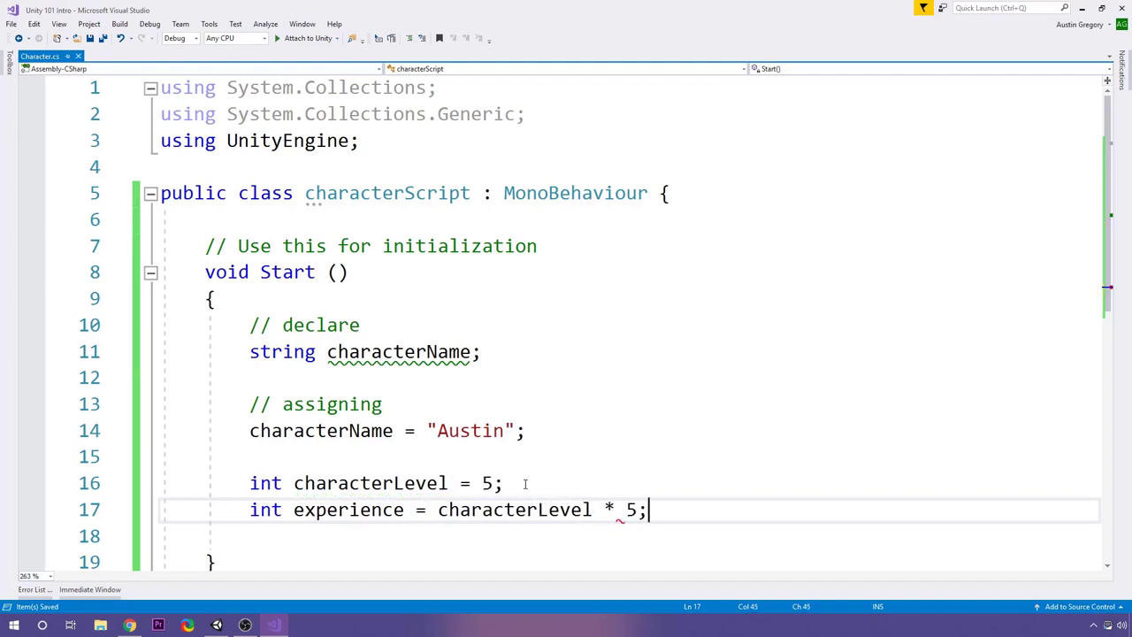
double_click(478, 510)
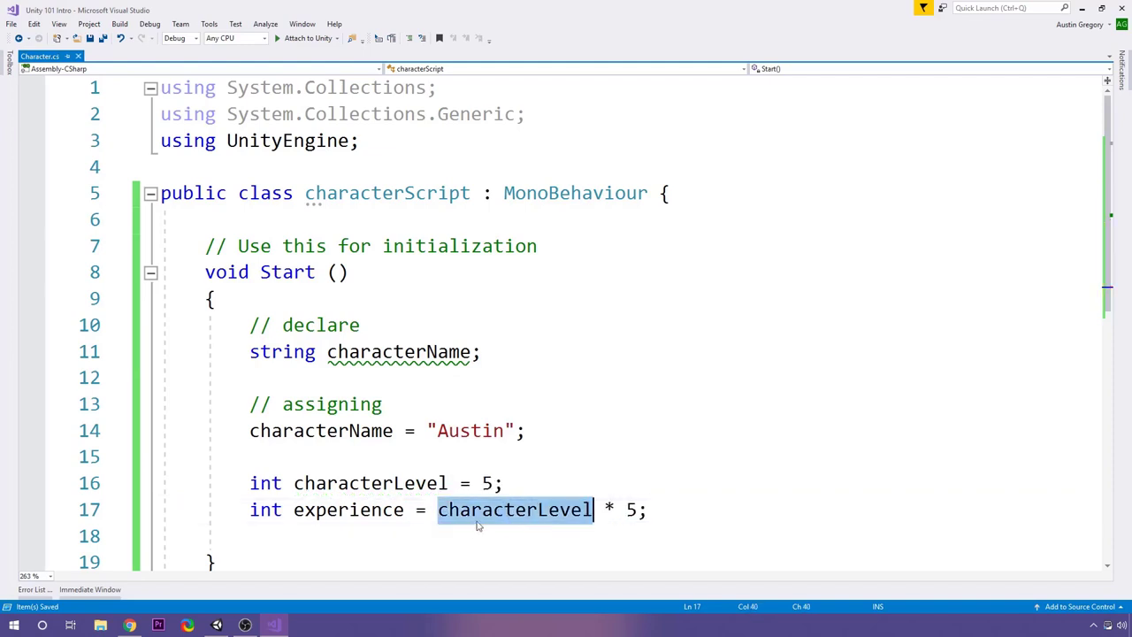
left_click(405, 483)
left_click(634, 509)
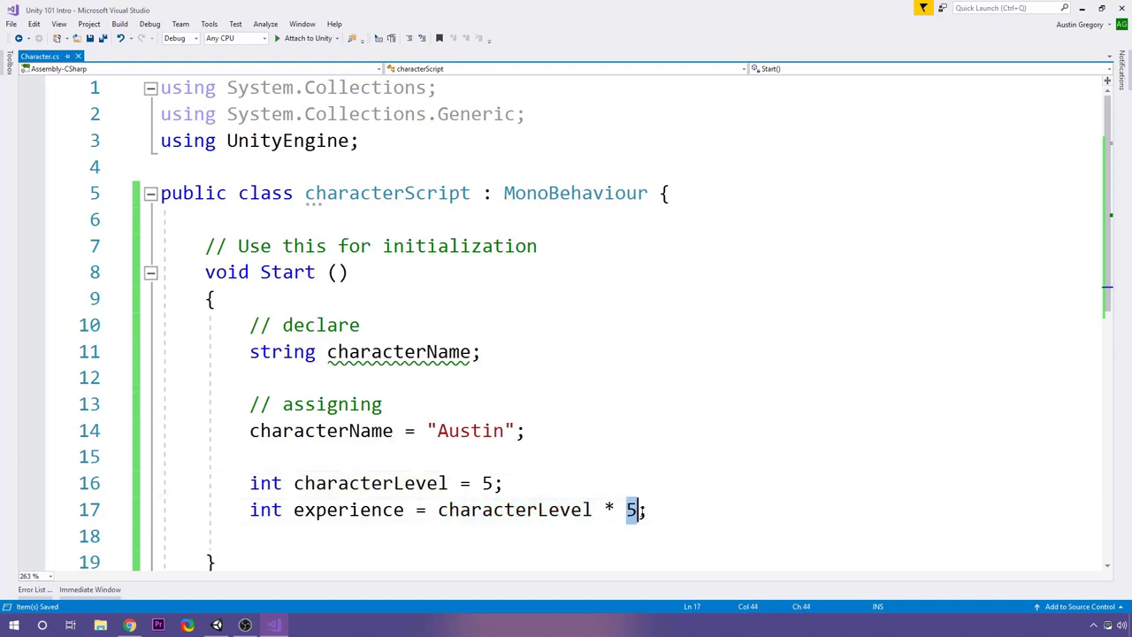
left_click(651, 509)
left_click(349, 509)
double_click(349, 509)
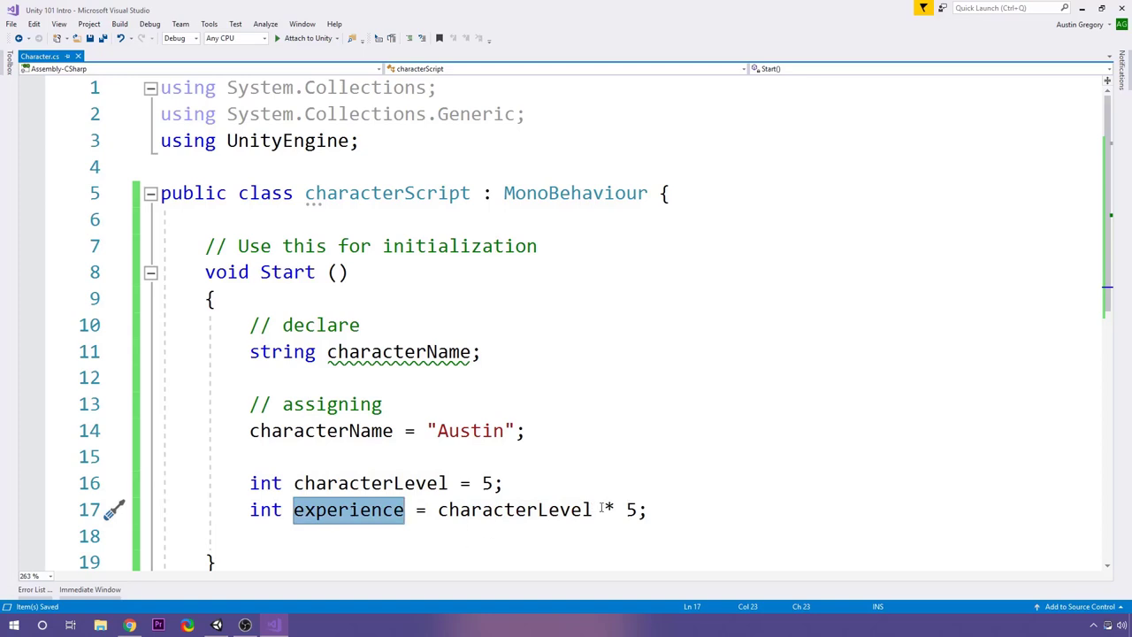
left_click_drag(638, 511, 439, 513)
left_click(459, 513)
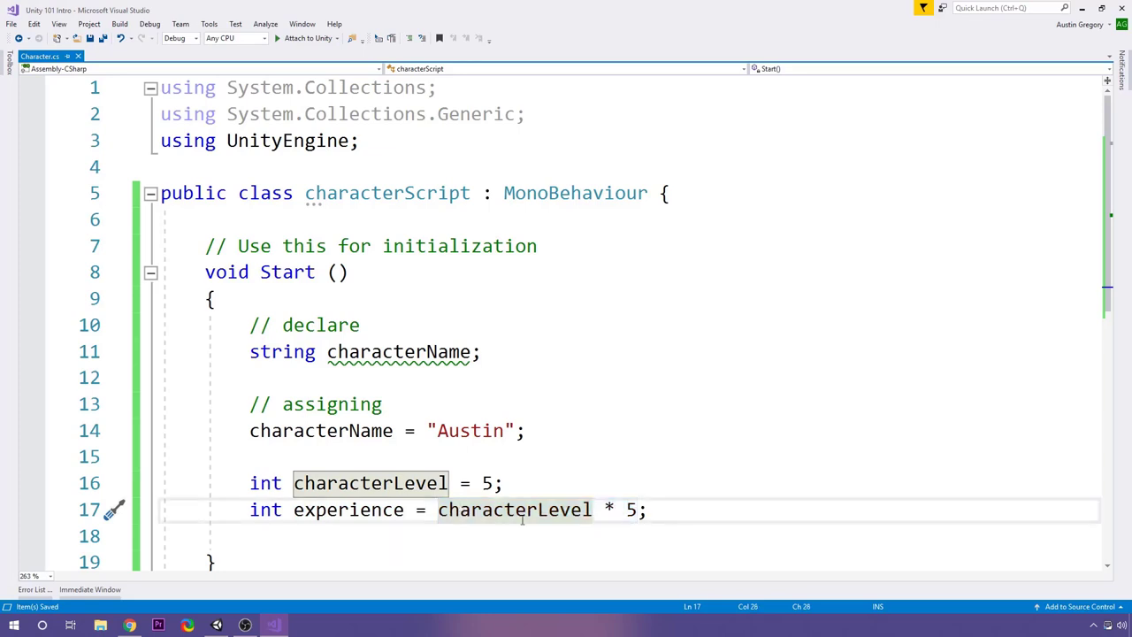
left_click(637, 511)
left_click_drag(638, 511, 437, 511)
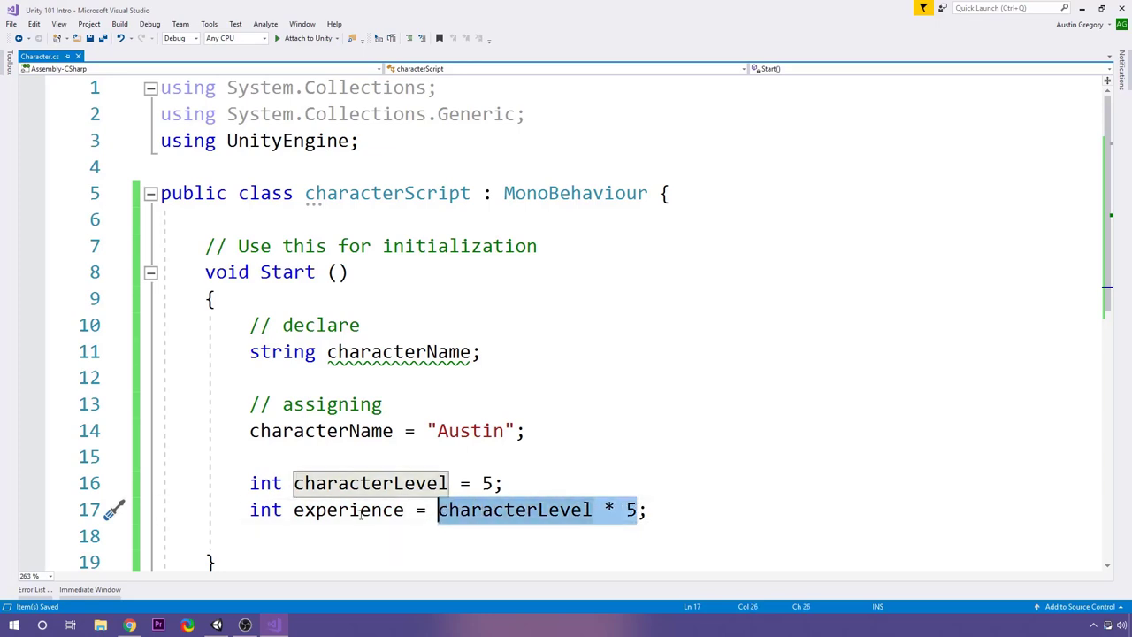
double_click(359, 512)
left_click(691, 513)
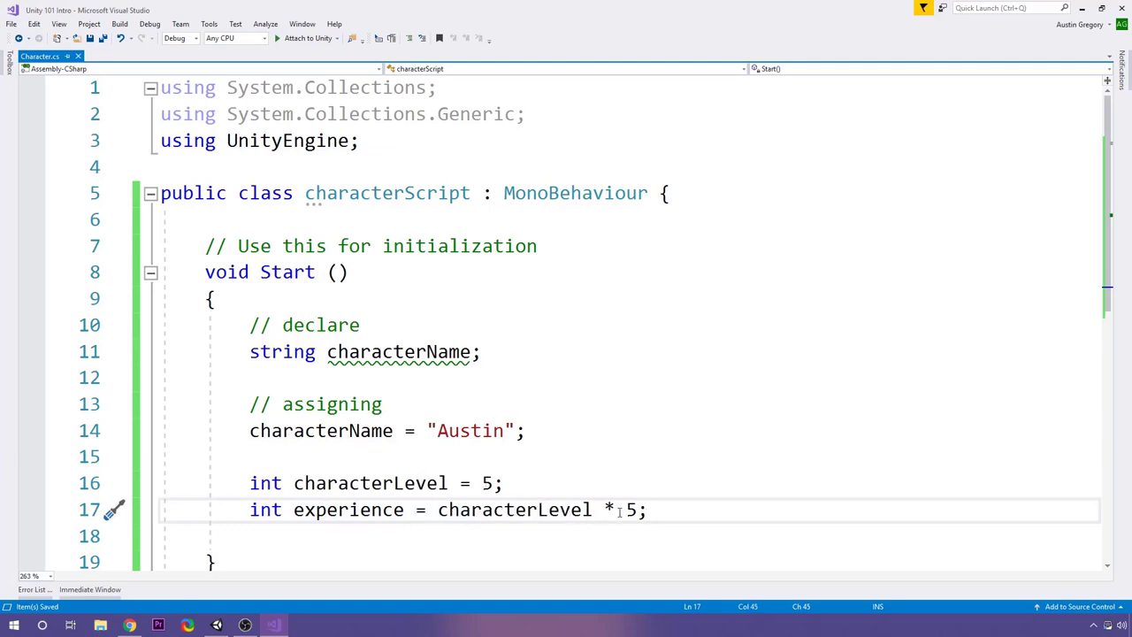
Change characterLevel's value on line 16 from 5 to 10
left_click(495, 478)
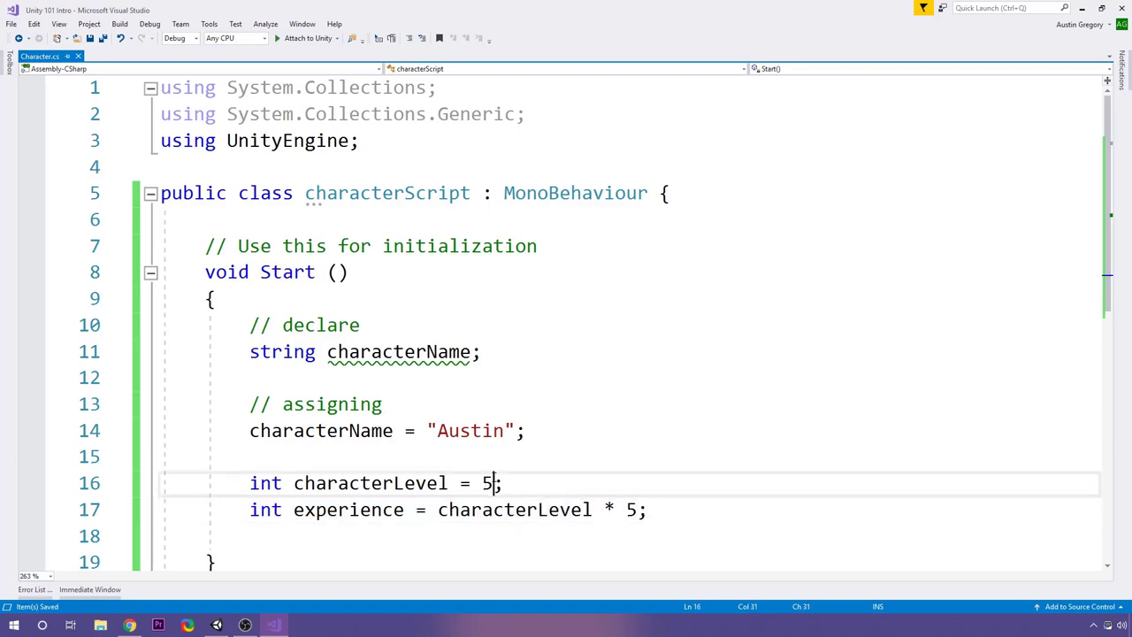
key("BackSpace")
type("10")
Highlight characterLevel in the experience = characterLevel * 5 formula to show its references
left_click_drag(637, 510, 438, 509)
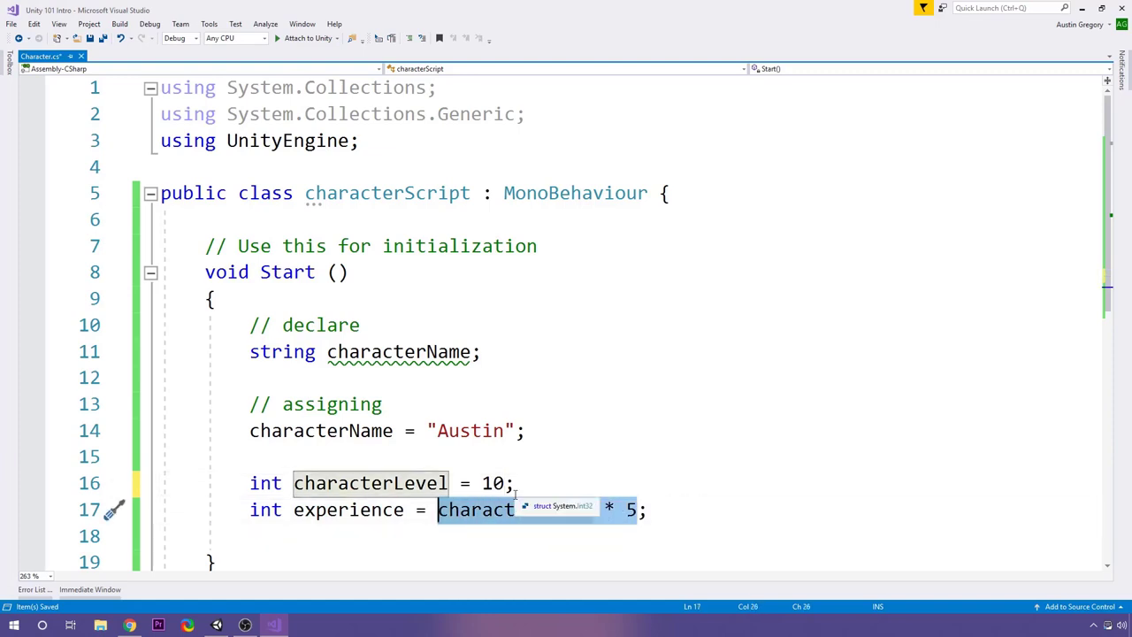
left_click(565, 477)
left_click(372, 509)
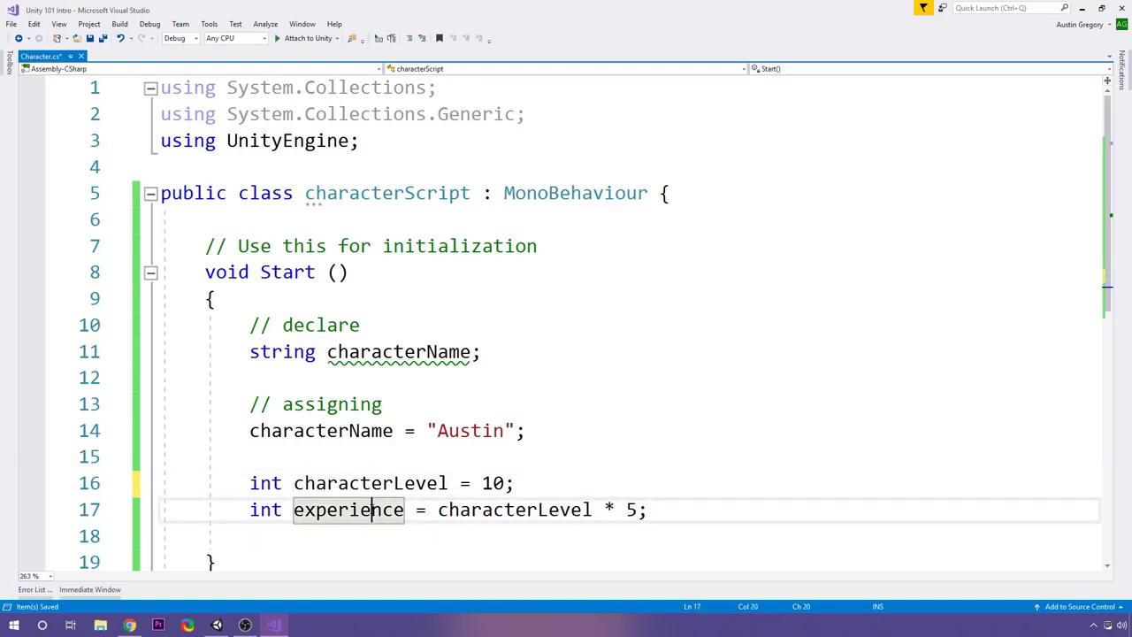
double_click(539, 511)
left_click(673, 512)
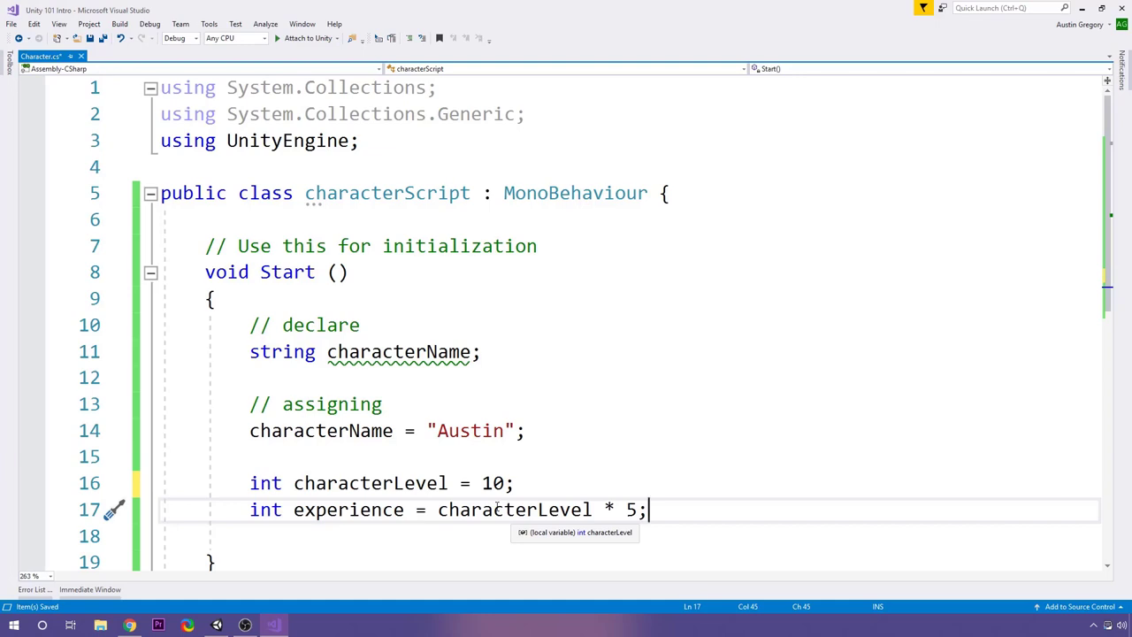
left_click(526, 510)
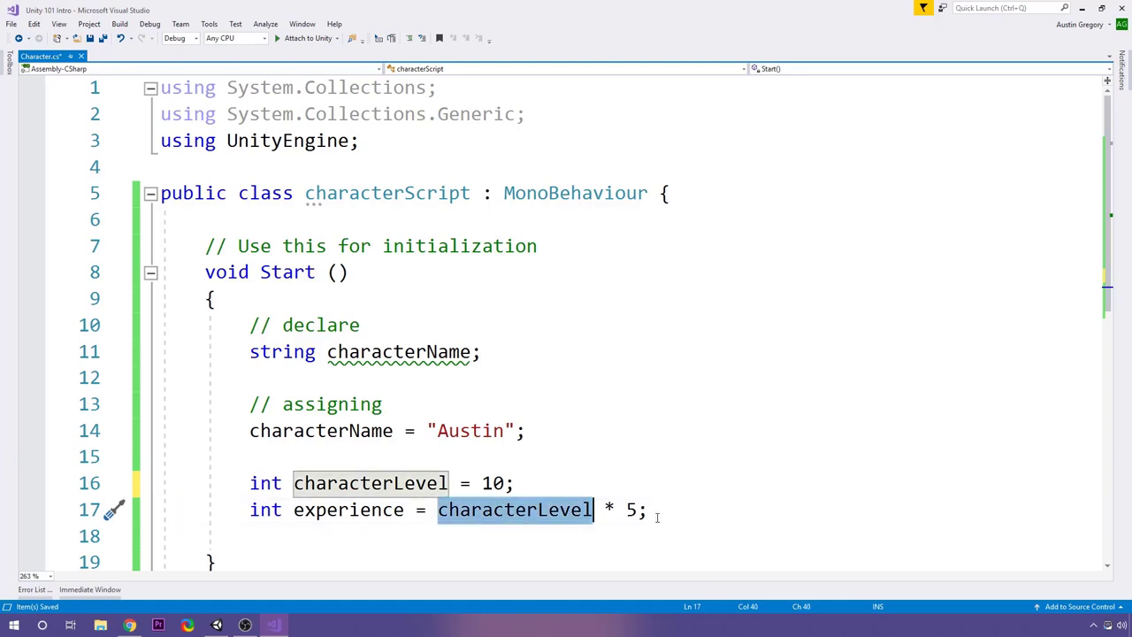
left_click(668, 517)
Add the line float itemDurability = 1.567f; below experience and save the script
key("Return")
key("Return")
type("float ")
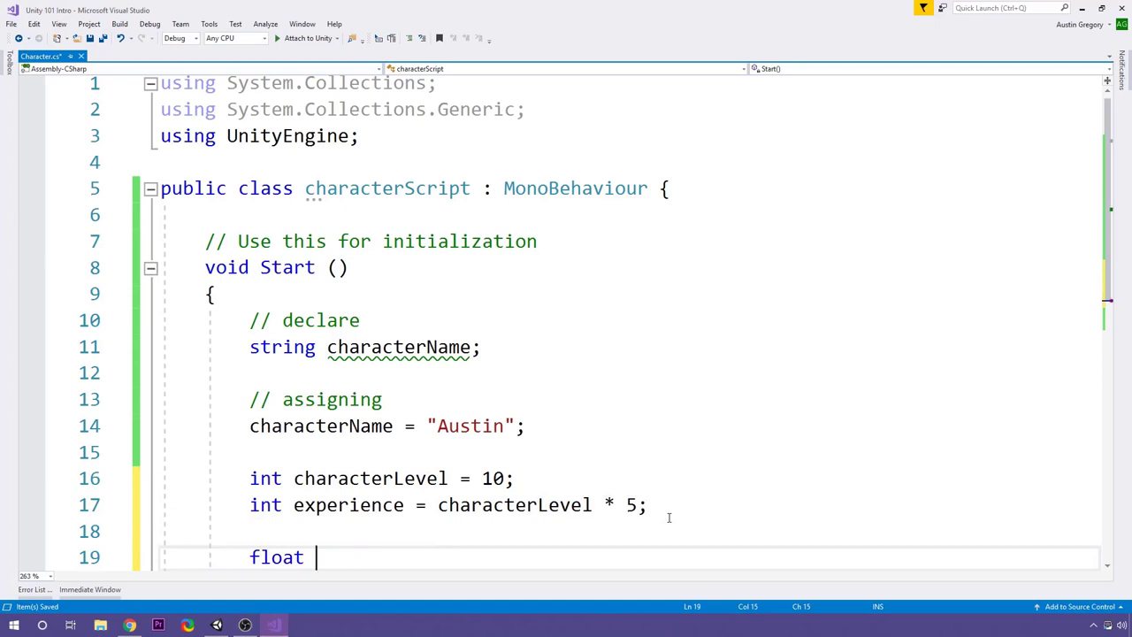
type("itemDura")
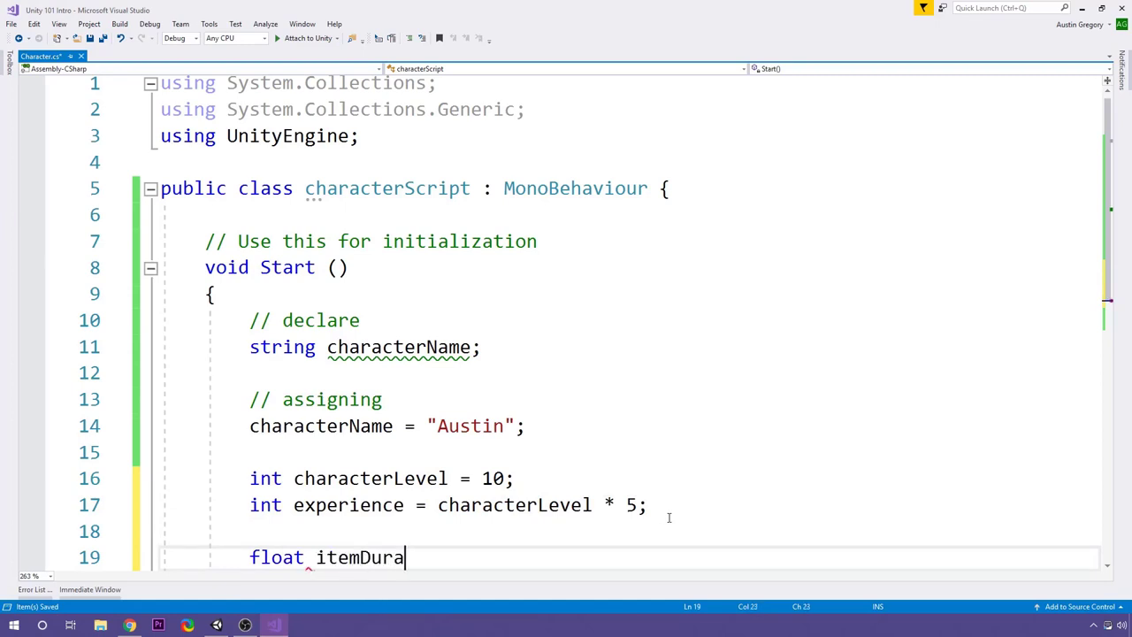
type("bility = ")
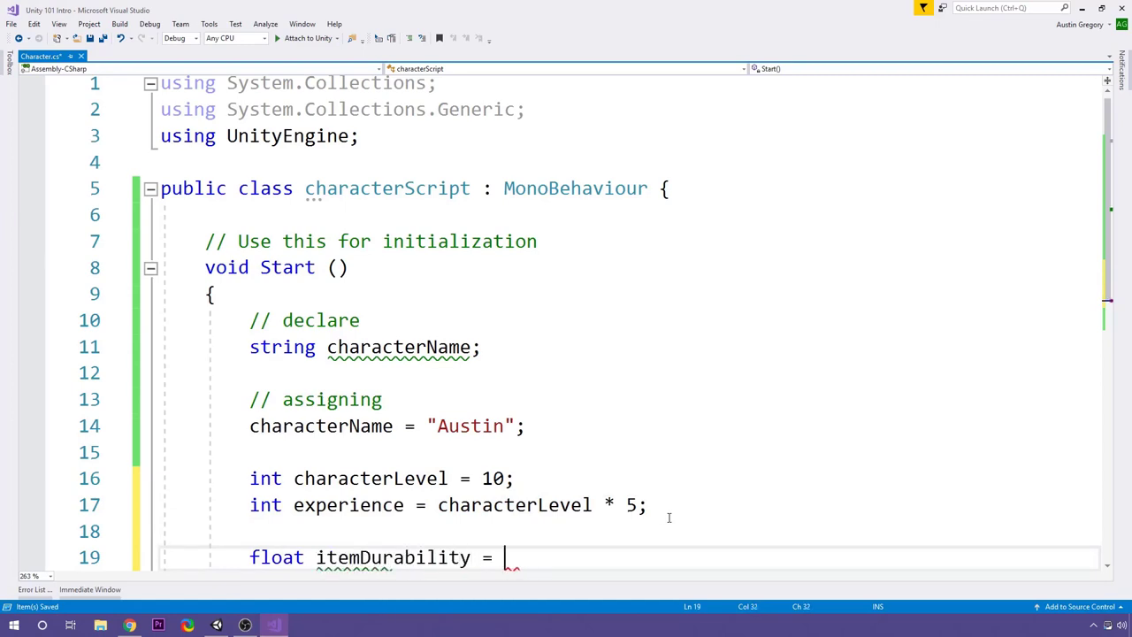
type("1.567f;")
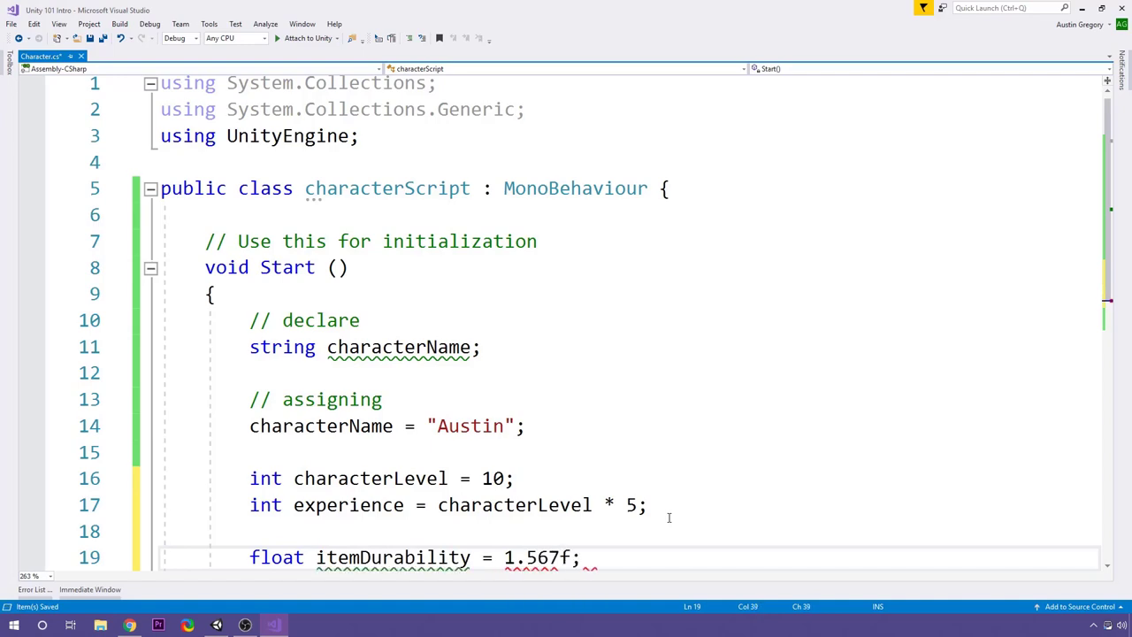
key("ctrl+s")
Delete the f suffix so the value reads 1.567, triggering the conversion error
scroll(685, 458, "down", 3)
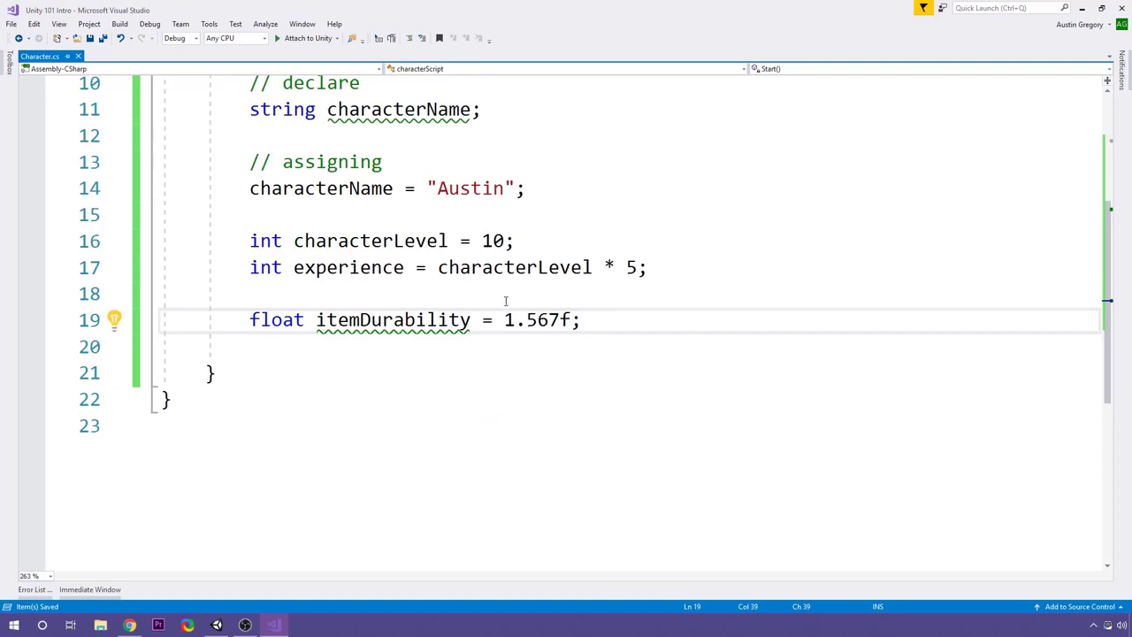
key("Left")
key("BackSpace")
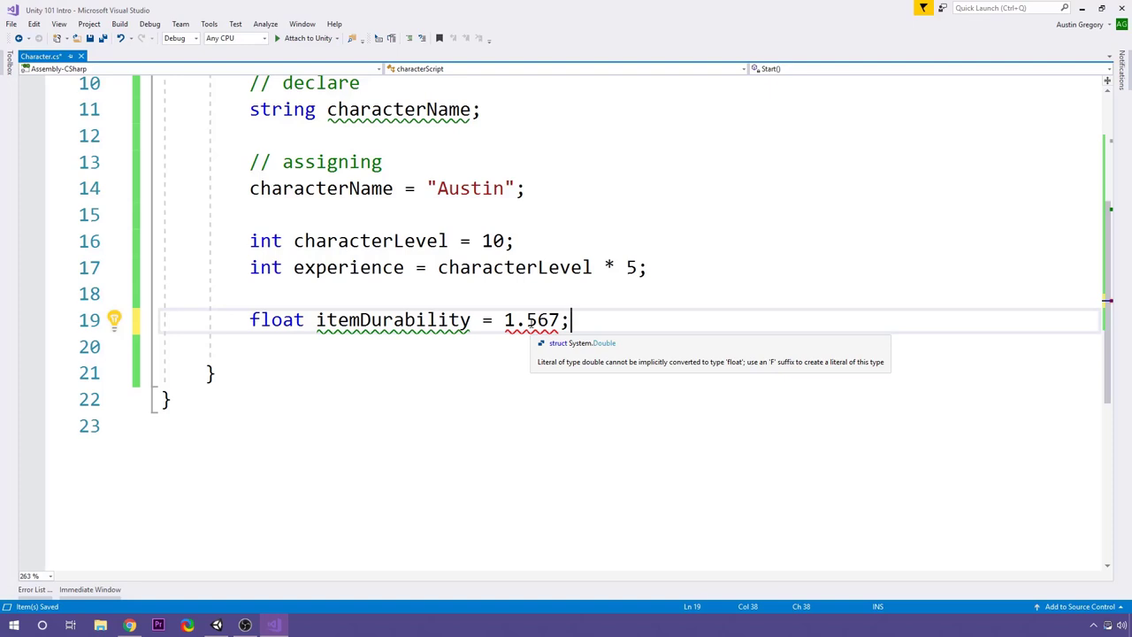
Read the double-to-float error on 1.567, append f, and highlight itemDurability's references
key("Left")
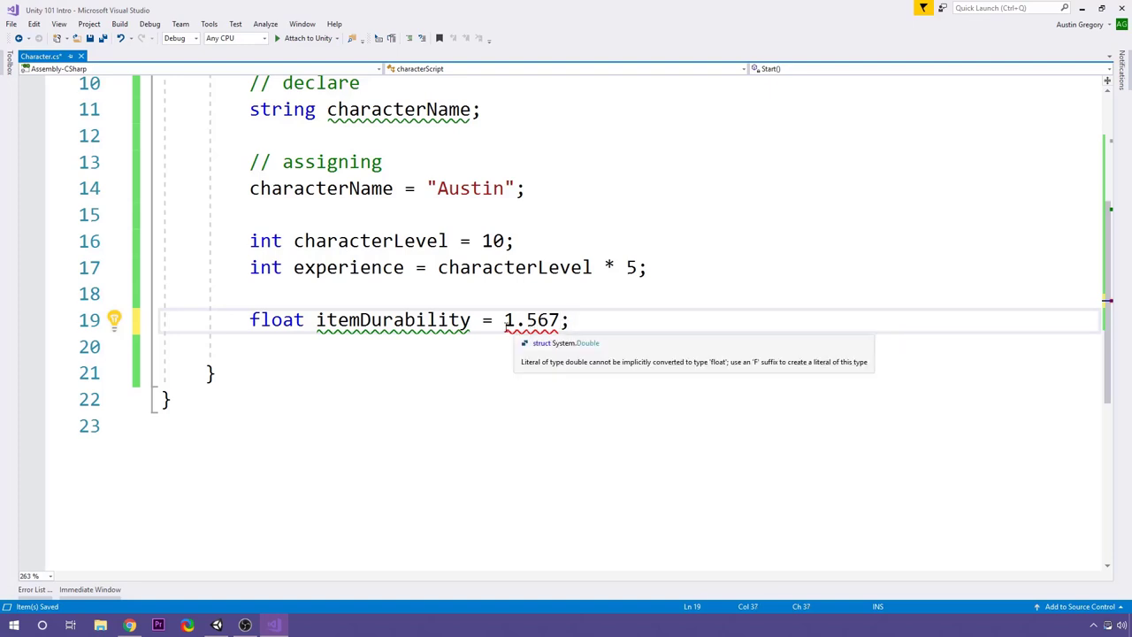
left_click_drag(506, 326, 561, 322)
left_click(590, 321)
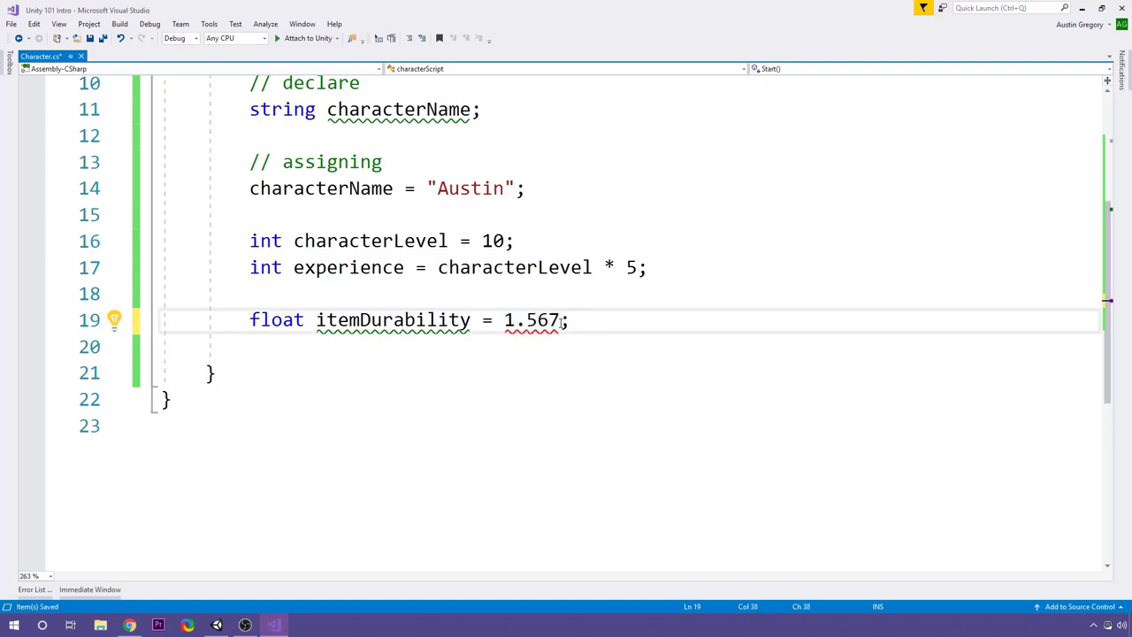
mouse_move(563, 324)
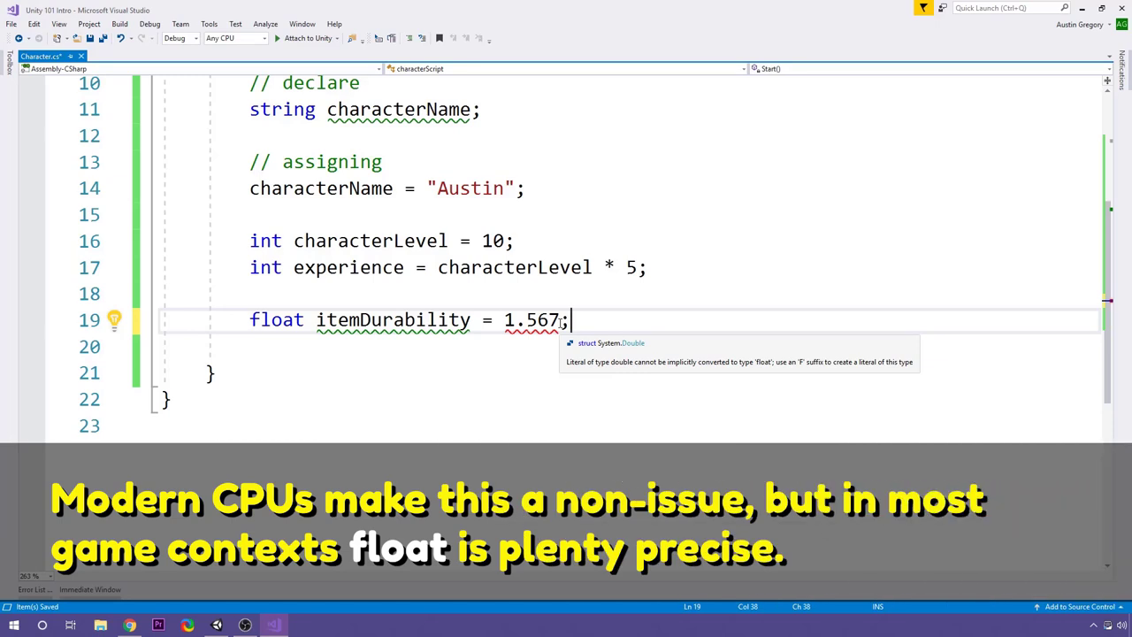
type("f")
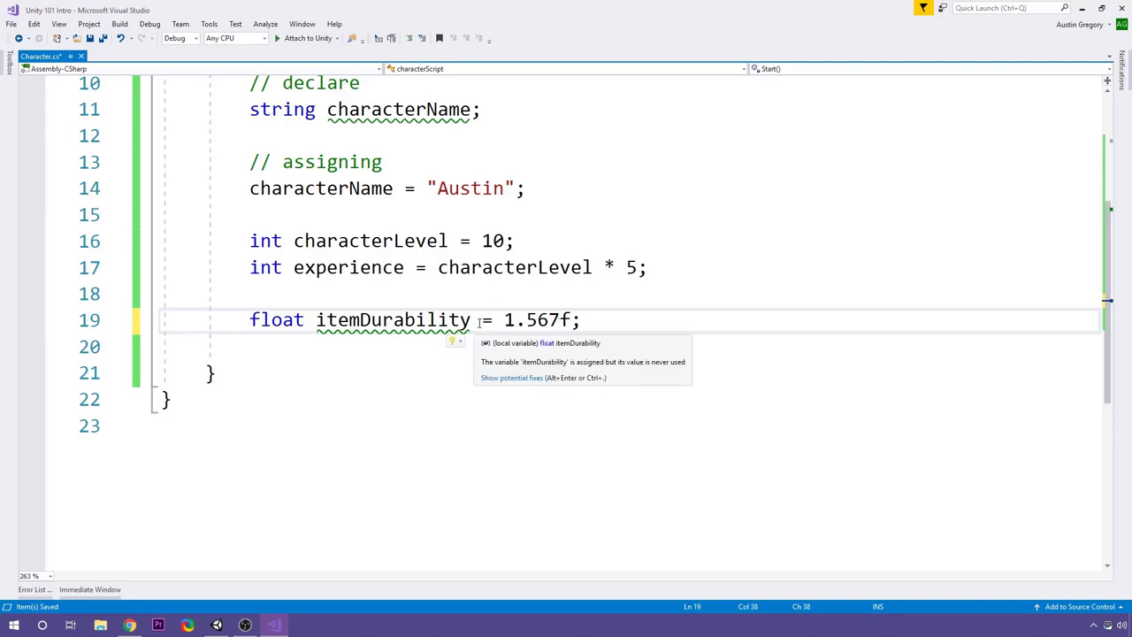
left_click(329, 320)
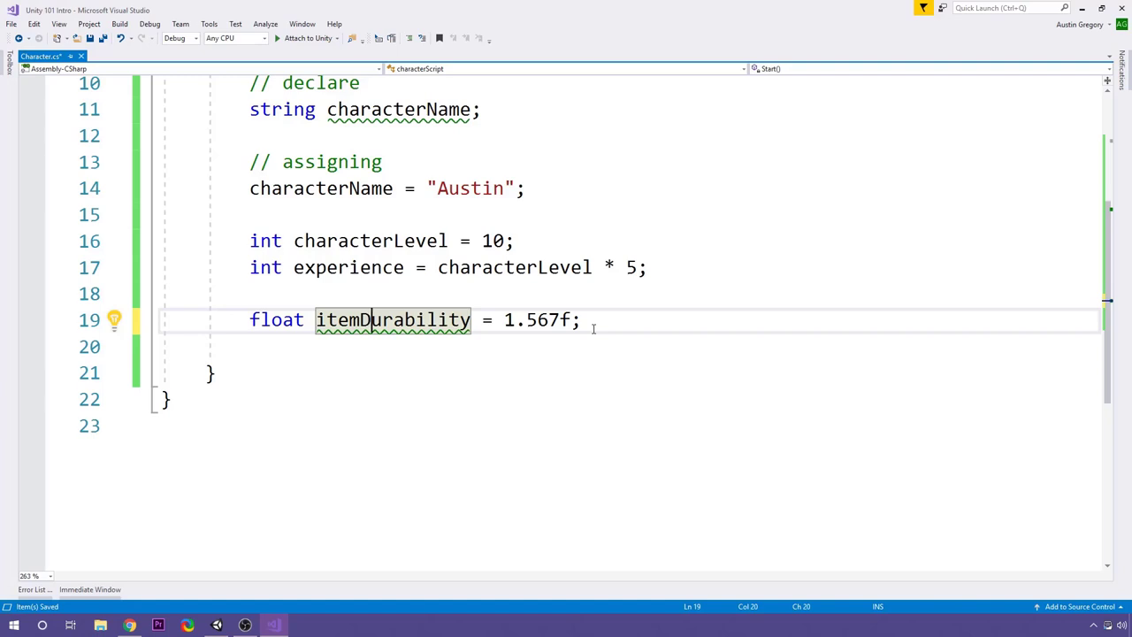
Add 'experience = itemDurability;' below the float declaration and save the script
left_click(622, 328)
key("Return")
key("Return")
type("experi")
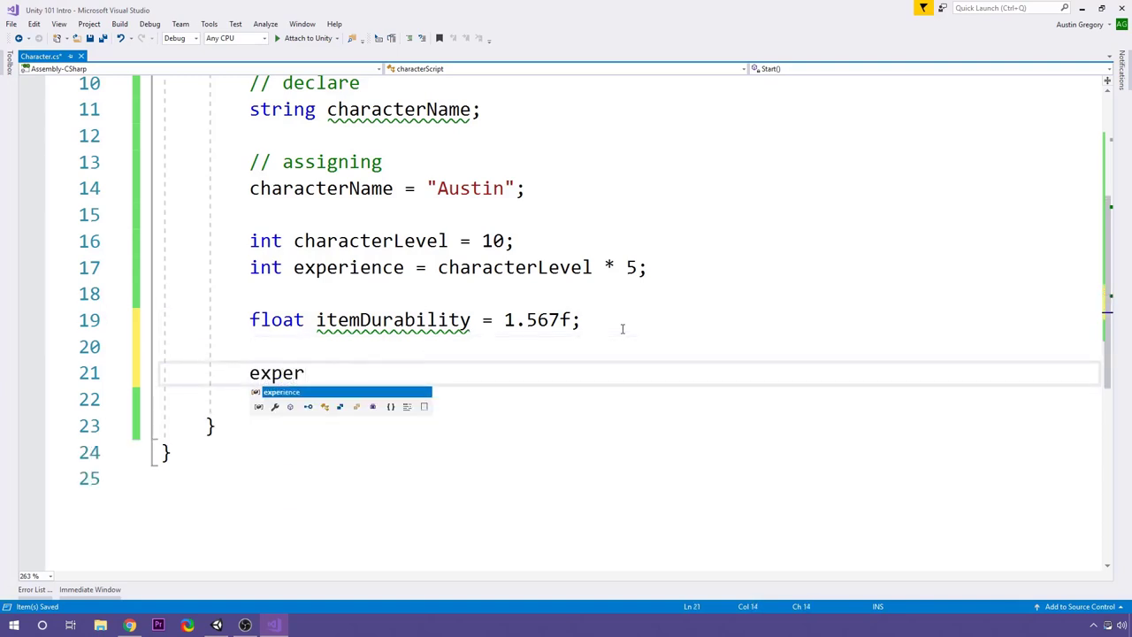
key("BackSpace")
type("ience")
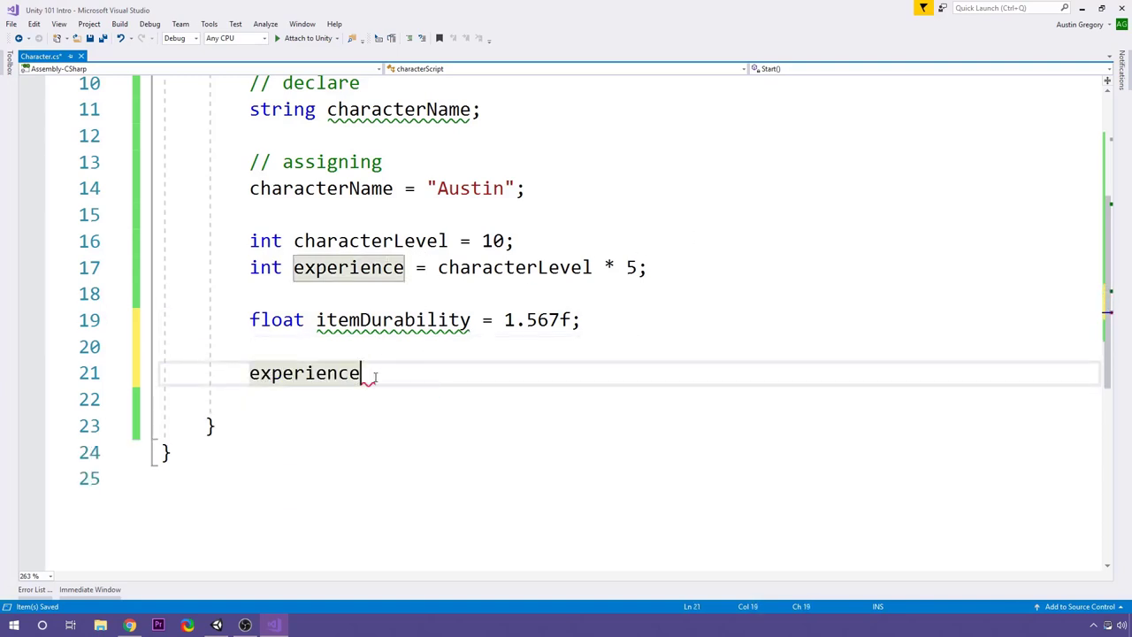
type(" = itme")
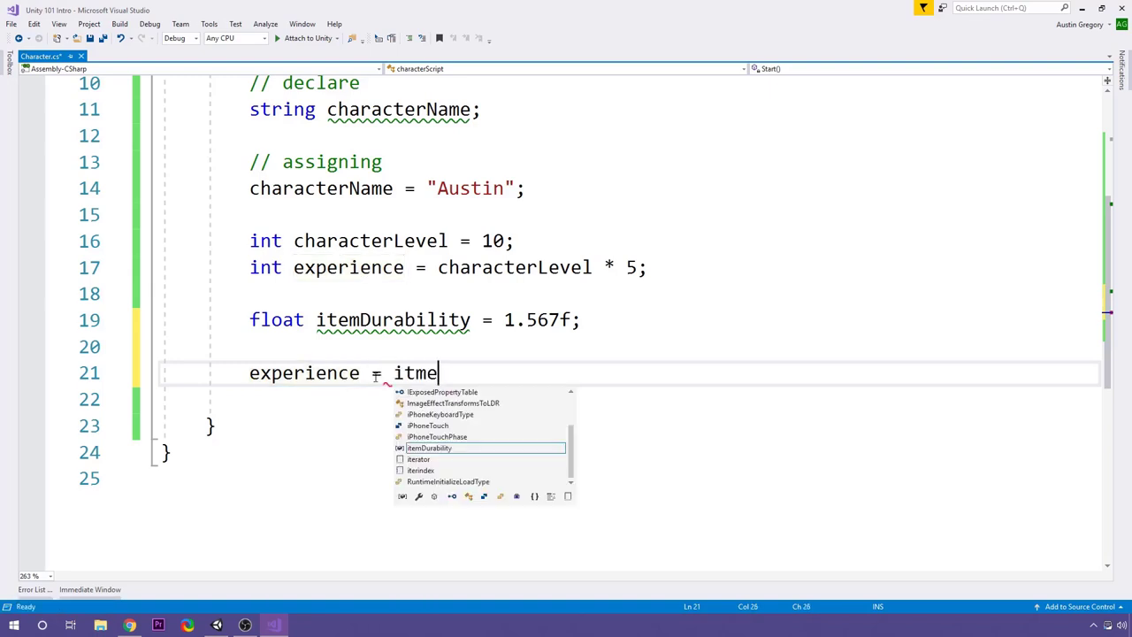
key("BackSpace")
type("eDurability;")
key("ctrl+s")
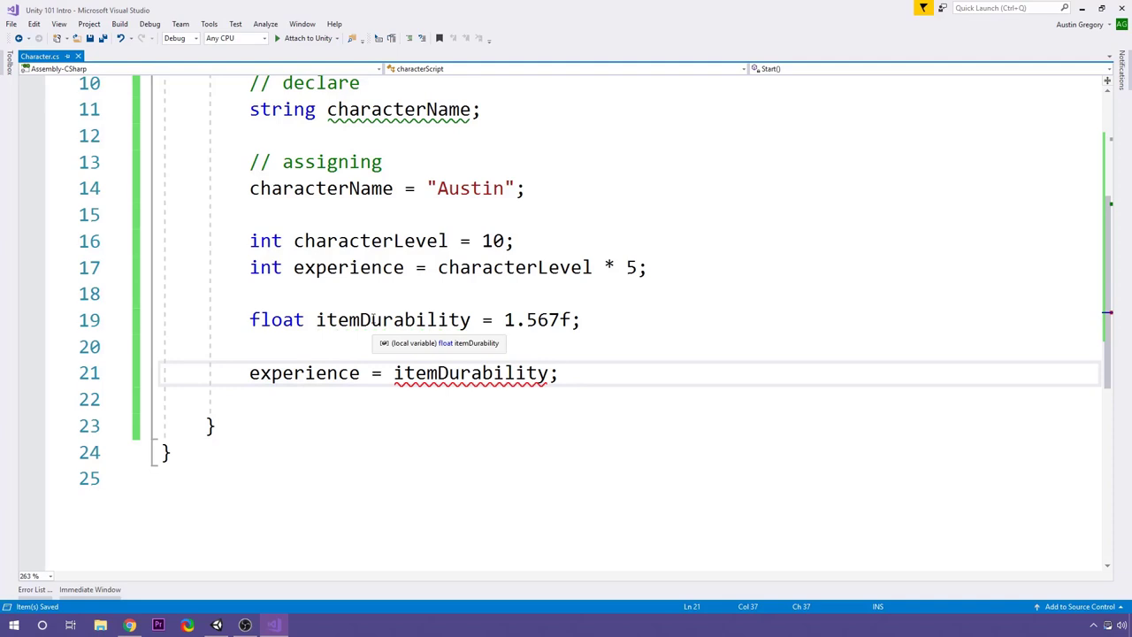
Highlight the 1.567f value and its decimal part in the itemDurability declaration
mouse_move(519, 377)
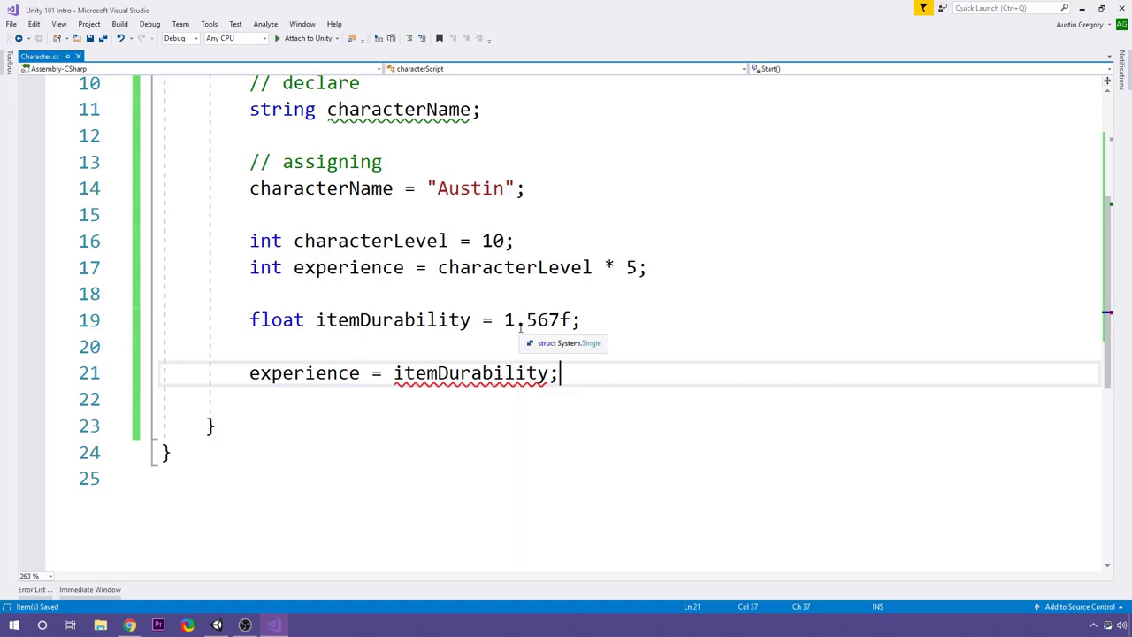
left_click_drag(504, 319, 560, 319)
left_click(560, 319)
left_click(518, 320)
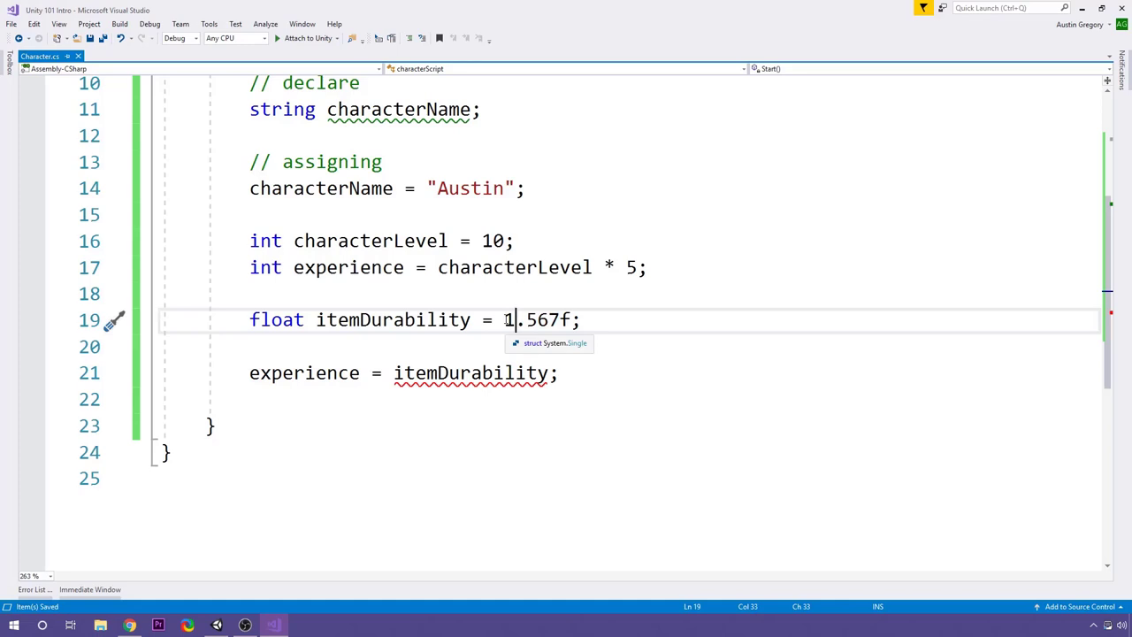
left_click_drag(506, 319, 572, 320)
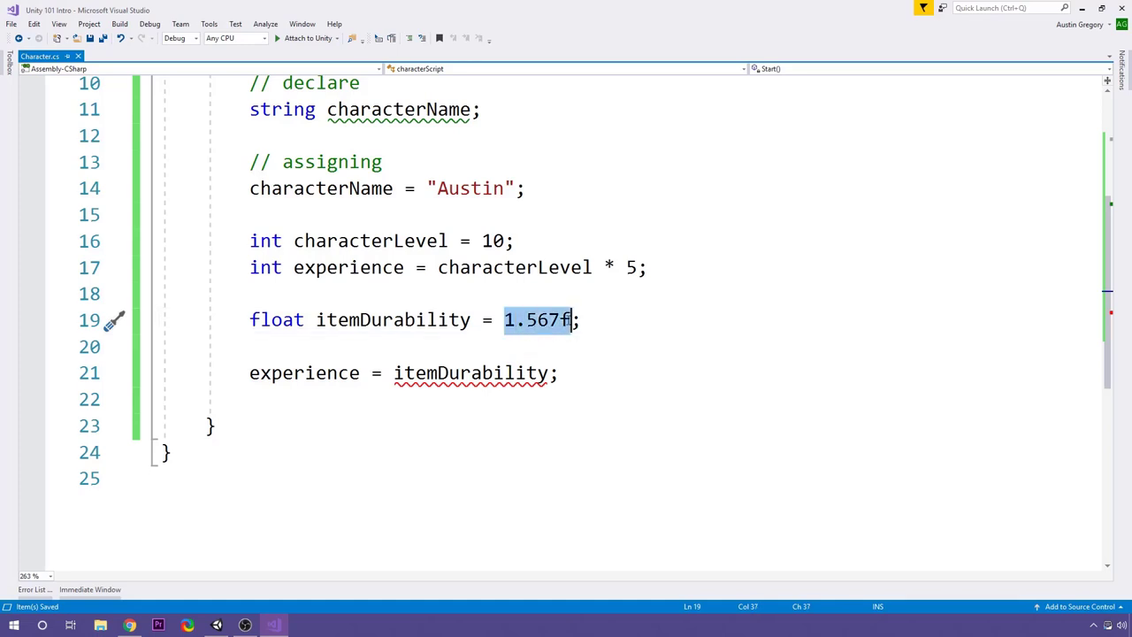
Insert an (int) cast before itemDurability on line 21
left_click(394, 373)
type("(")
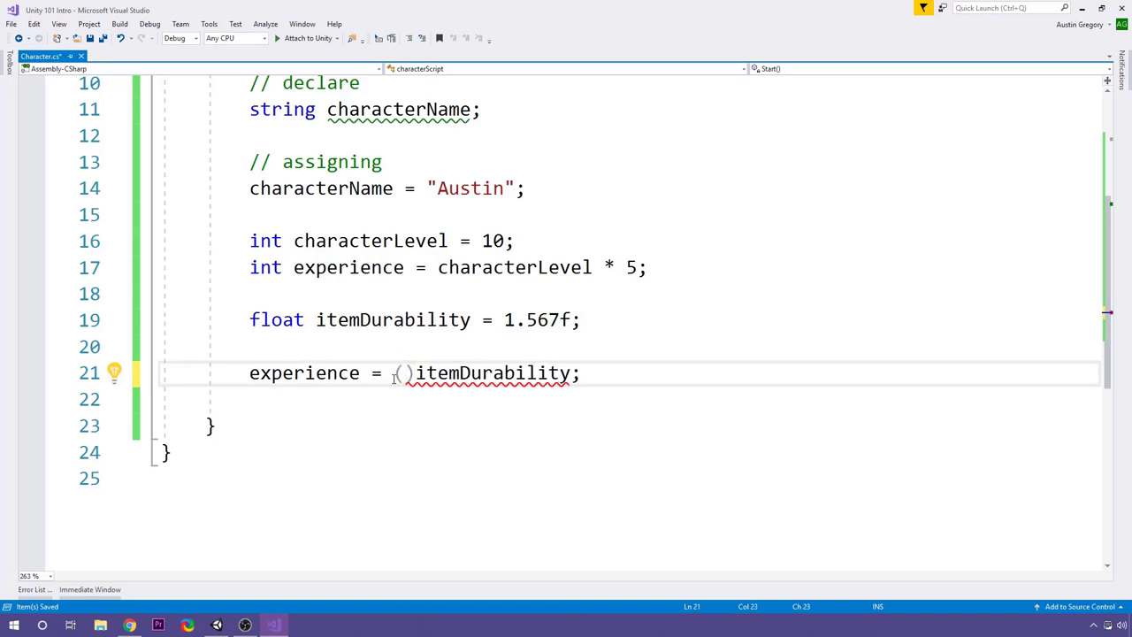
type("int")
left_click(507, 355)
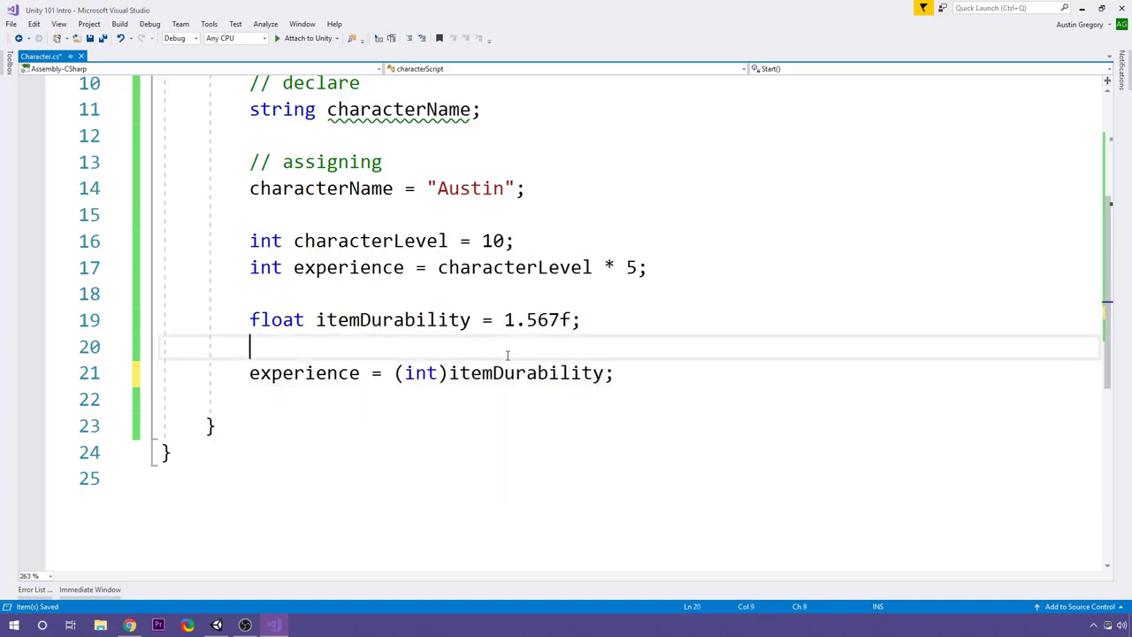
left_click_drag(449, 372, 606, 372)
left_click(637, 372)
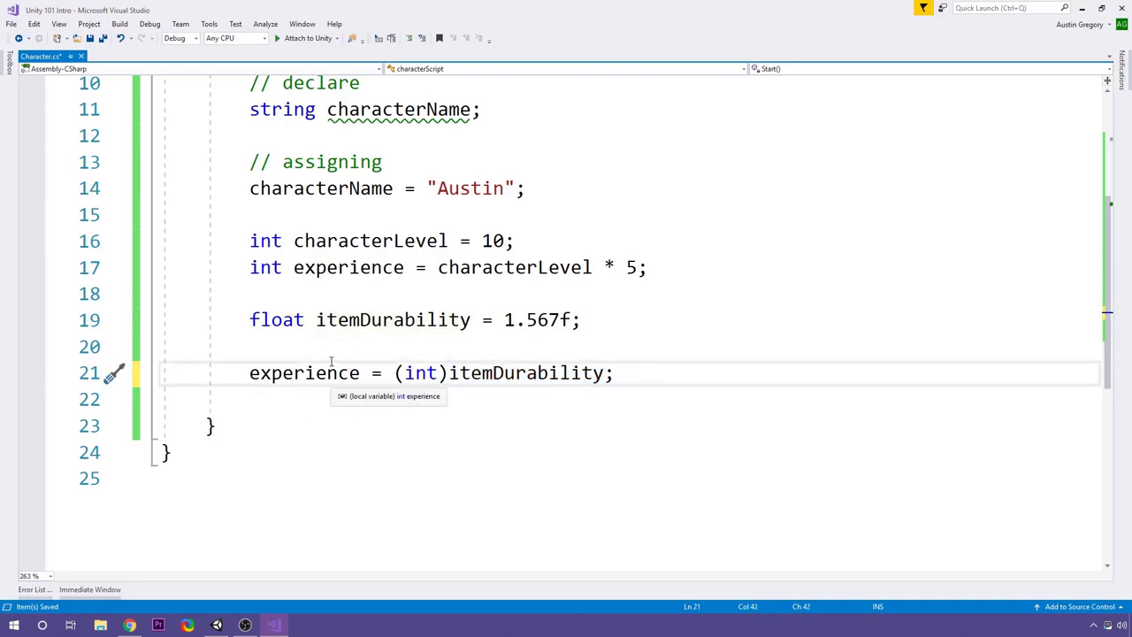
left_click_drag(629, 372, 559, 373)
Type 'itemDurability = experience;' on a new line 22 using IntelliSense
left_click(626, 372)
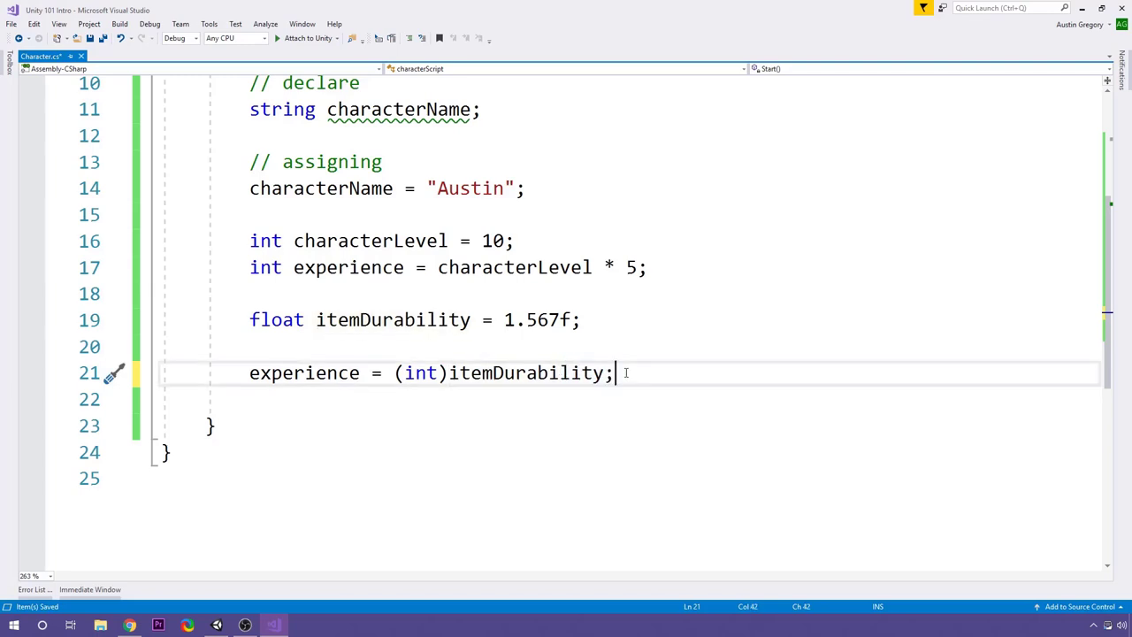
key("Return")
type("imte")
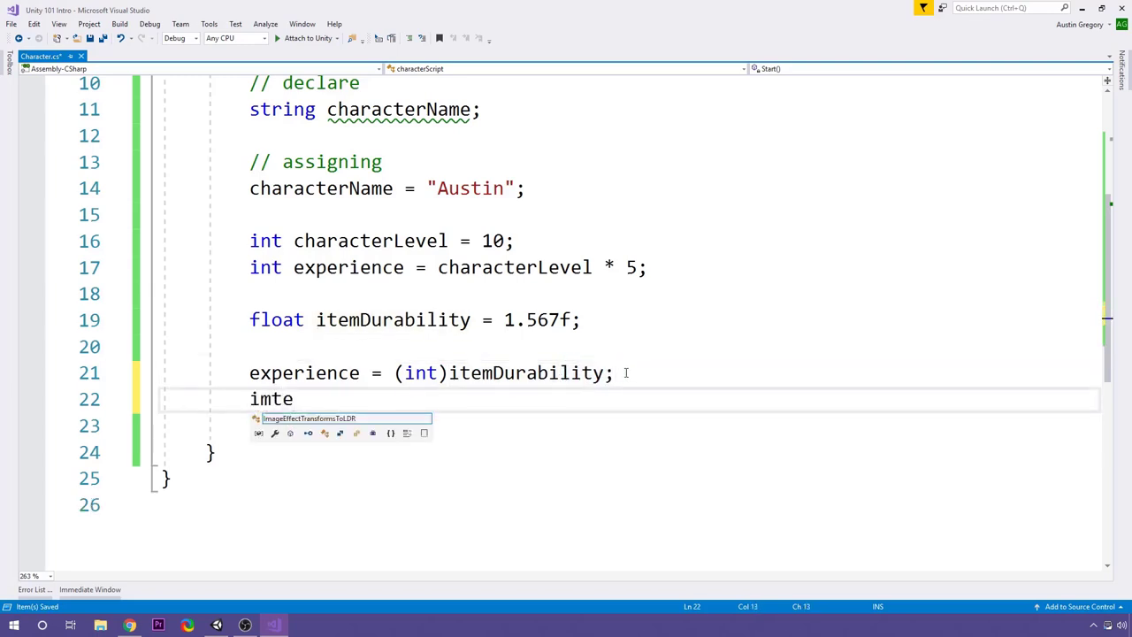
key("BackSpace")
key("BackSpace")
key("BackSpace")
type("temDu")
key("Tab")
type("=")
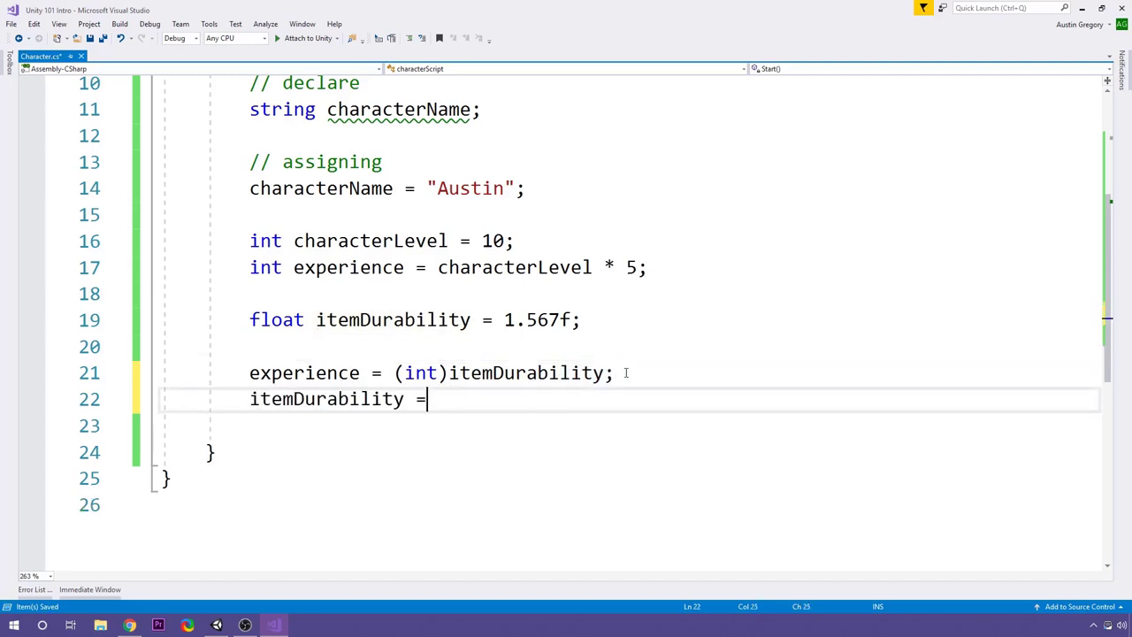
type(" experience;")
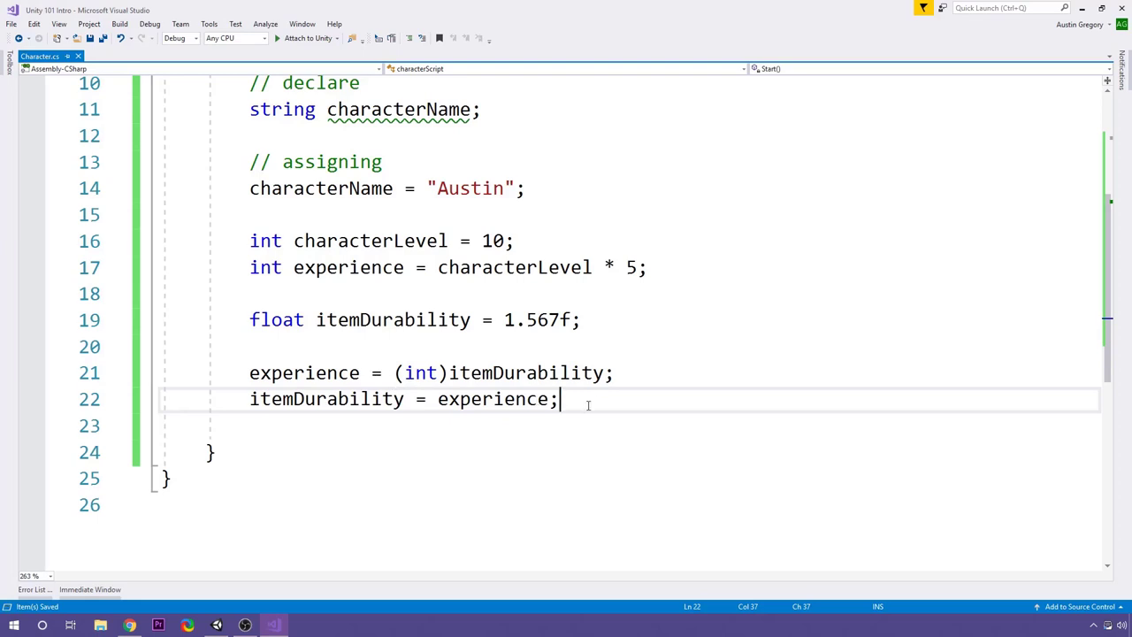
Compare types by highlighting itemDurability, experience, 1.567f and the (int) cast
double_click(321, 399)
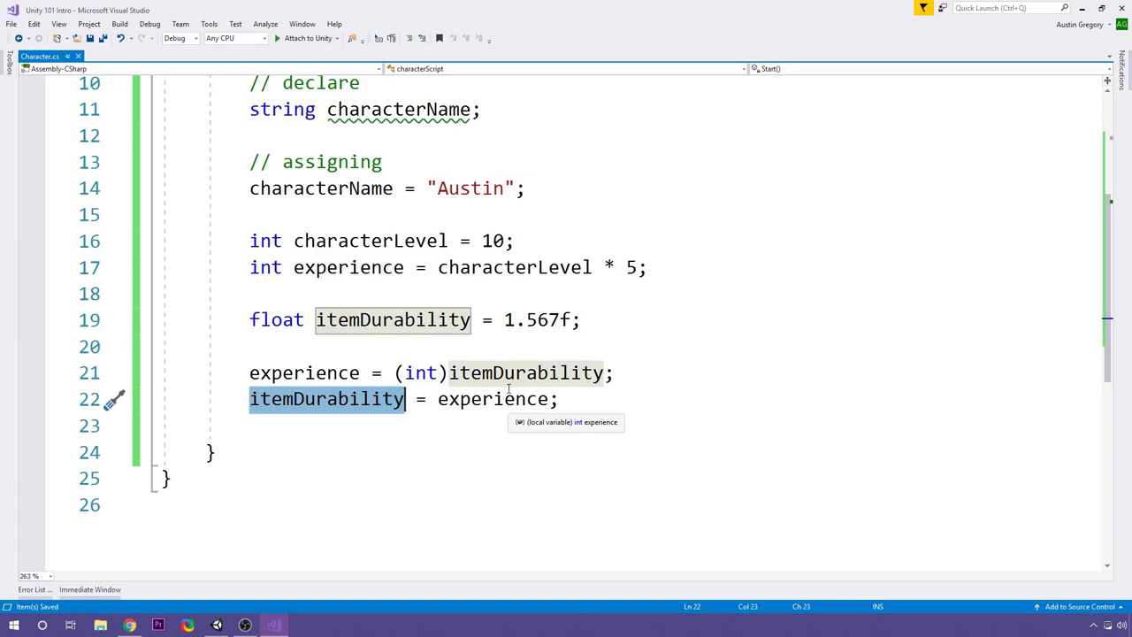
left_click(449, 399)
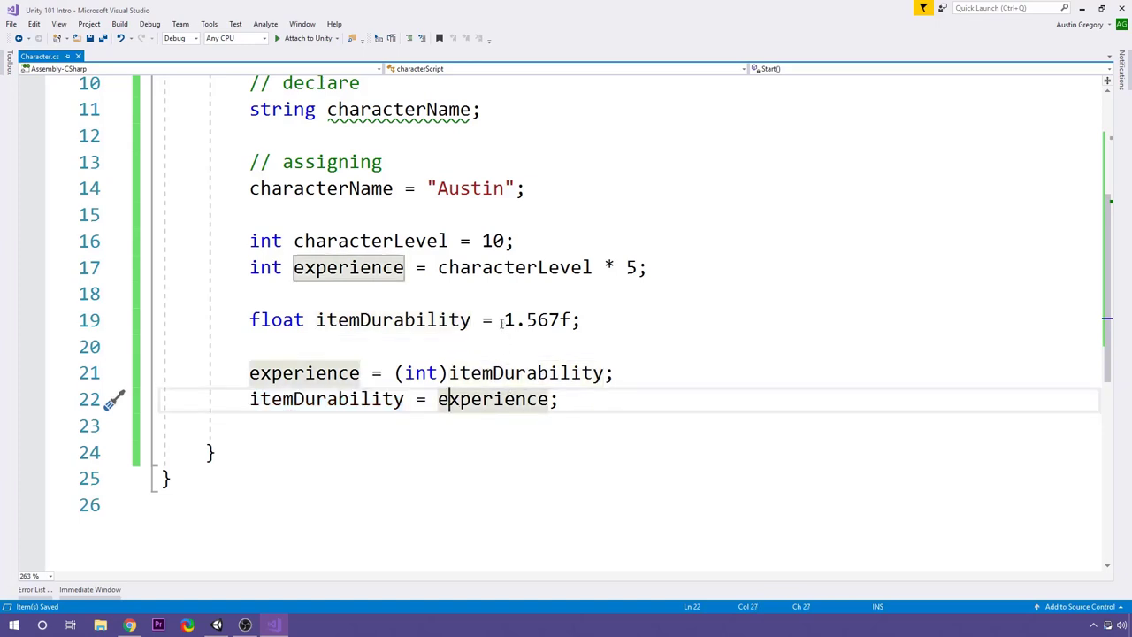
left_click_drag(502, 323, 577, 320)
left_click(591, 301)
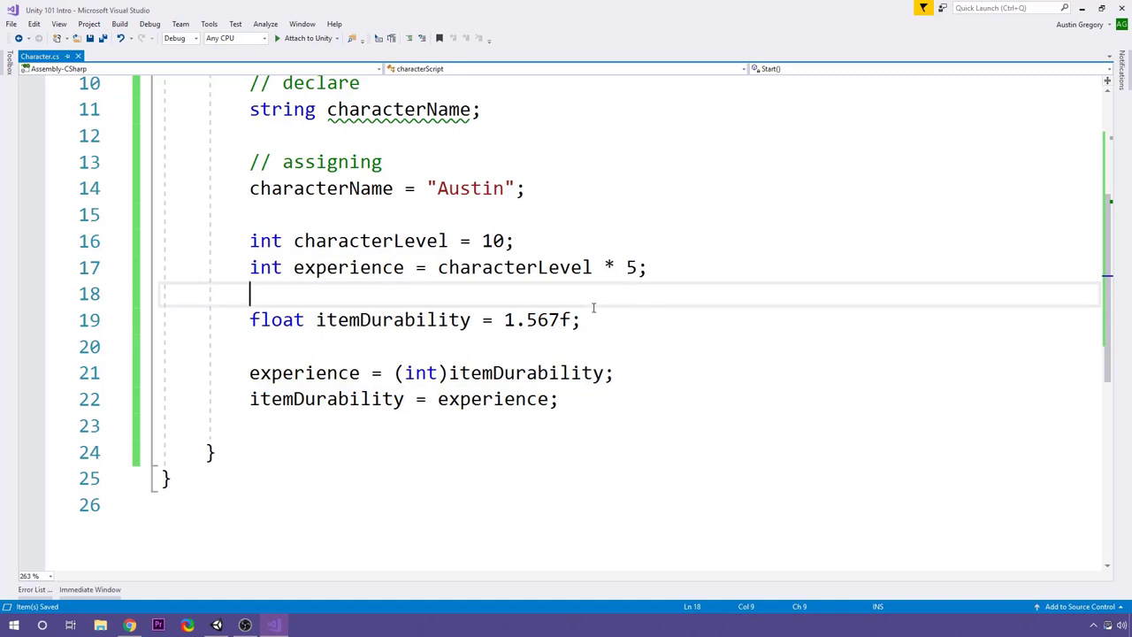
left_click_drag(448, 373, 394, 372)
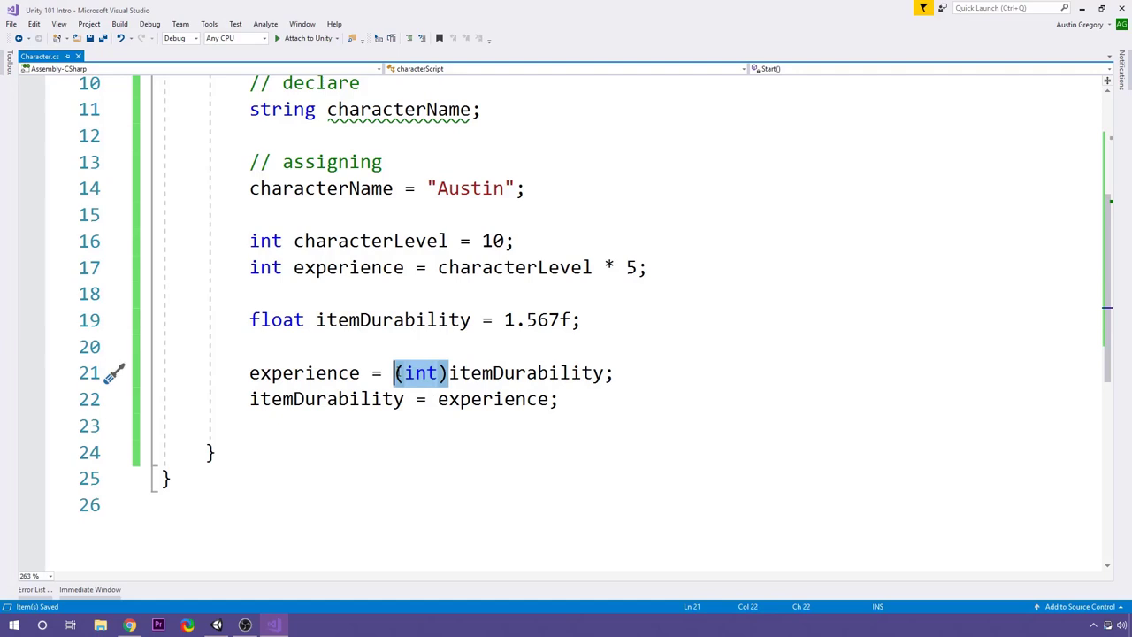
left_click(448, 373)
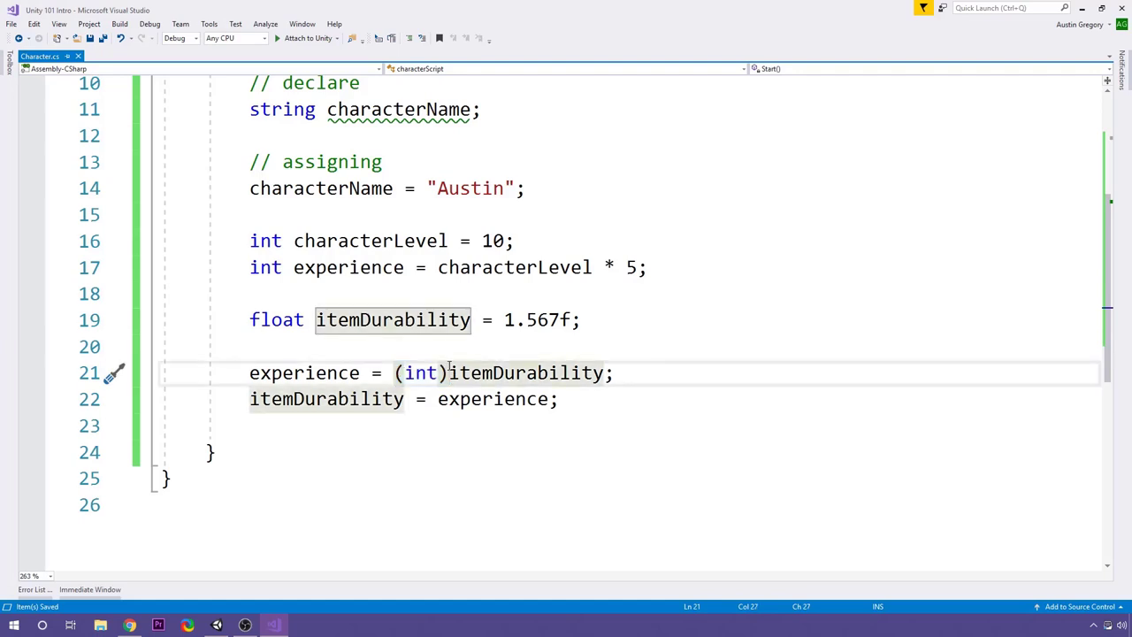
left_click_drag(516, 319, 560, 319)
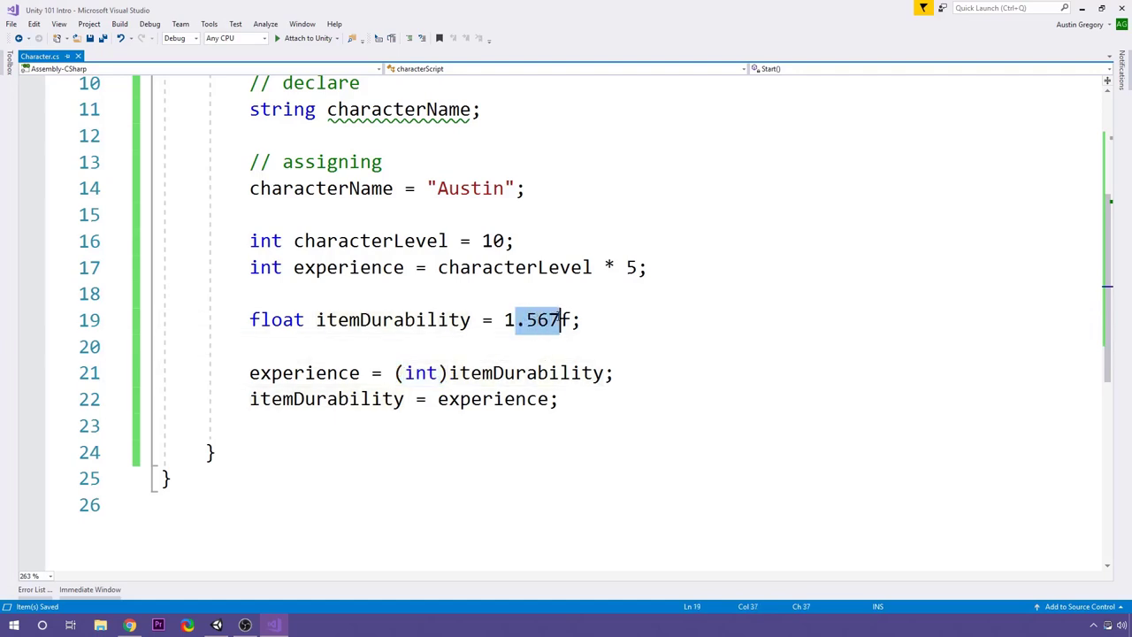
left_click(526, 416)
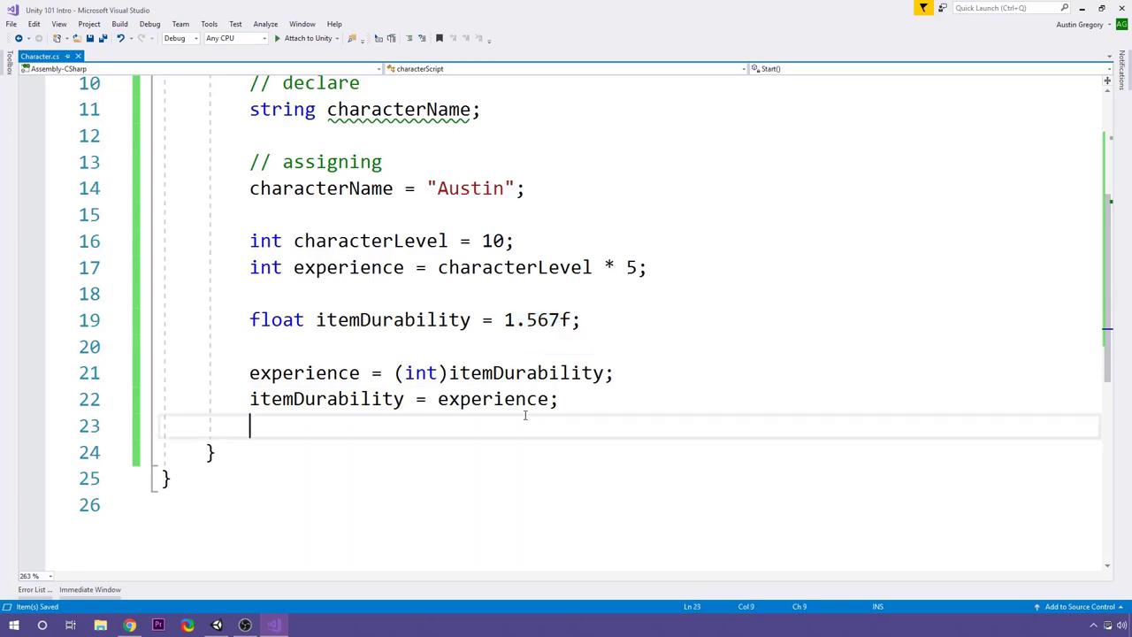
left_click(349, 399)
double_click(349, 399)
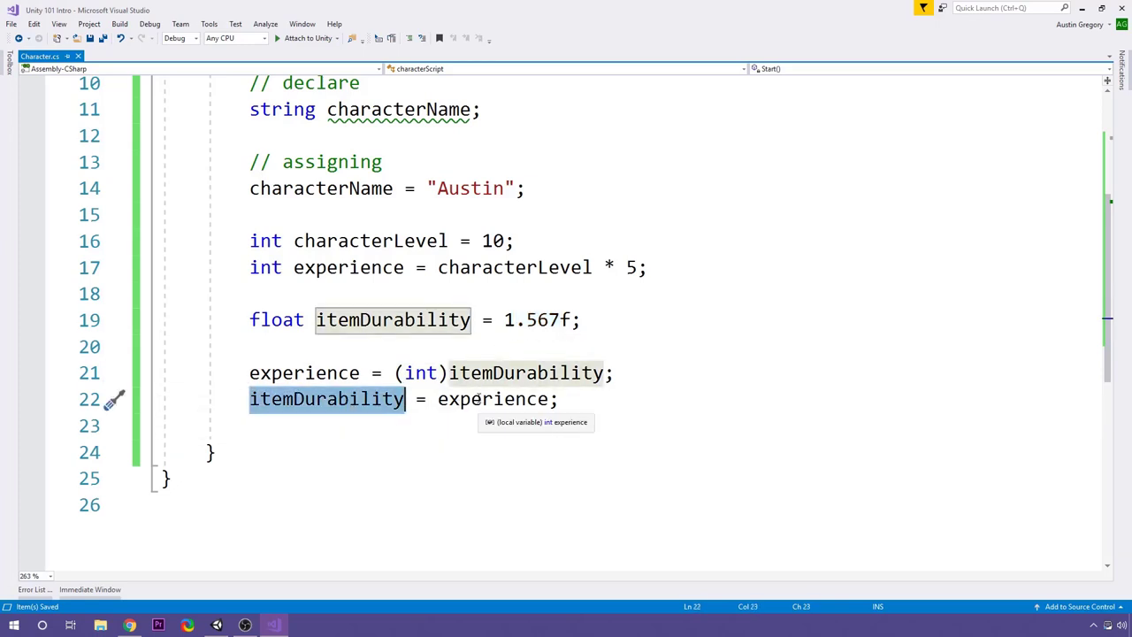
double_click(344, 372)
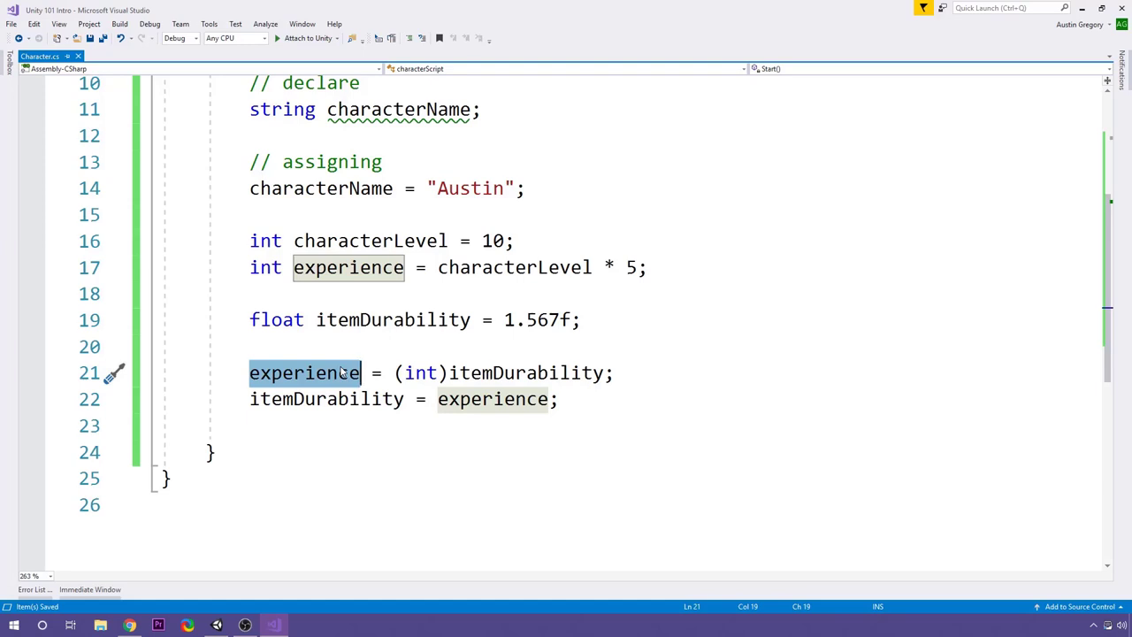
left_click_drag(566, 399, 251, 398)
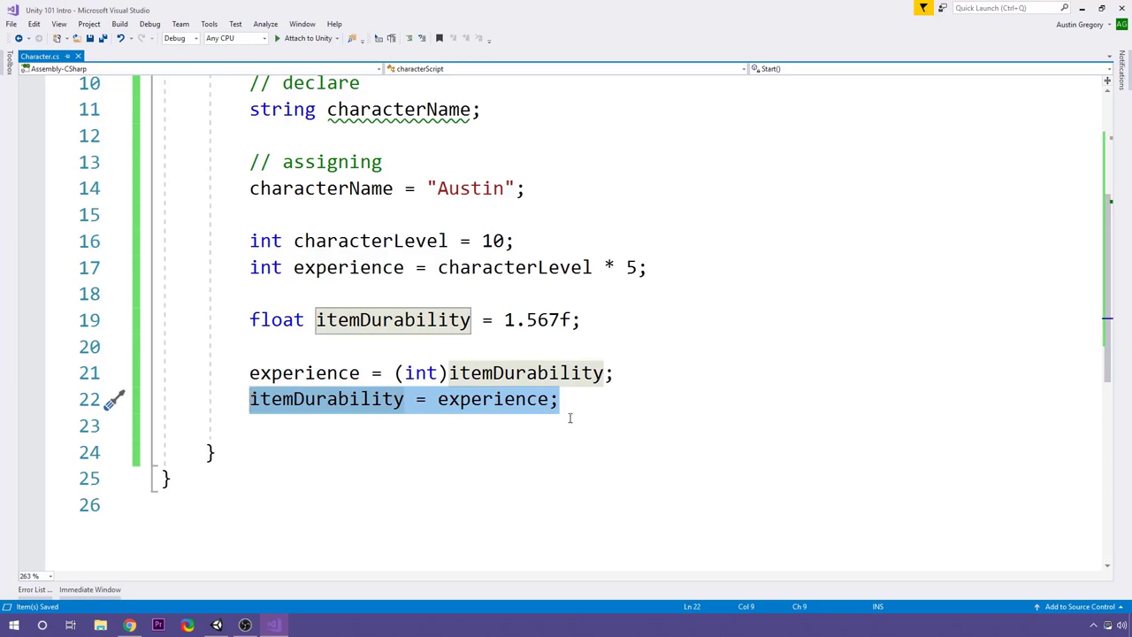
Write 'itemDurability = characterName;' on a new line 24
left_click(596, 389)
key("Return")
key("Return")
scroll(596, 388, "up", 1)
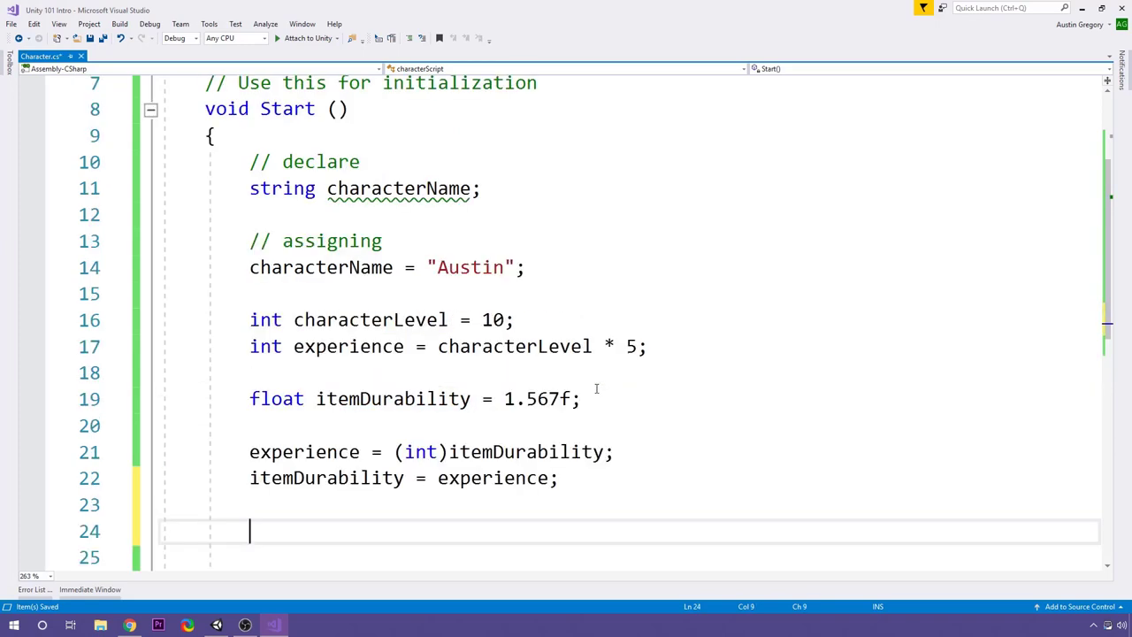
type("itemDurability = ")
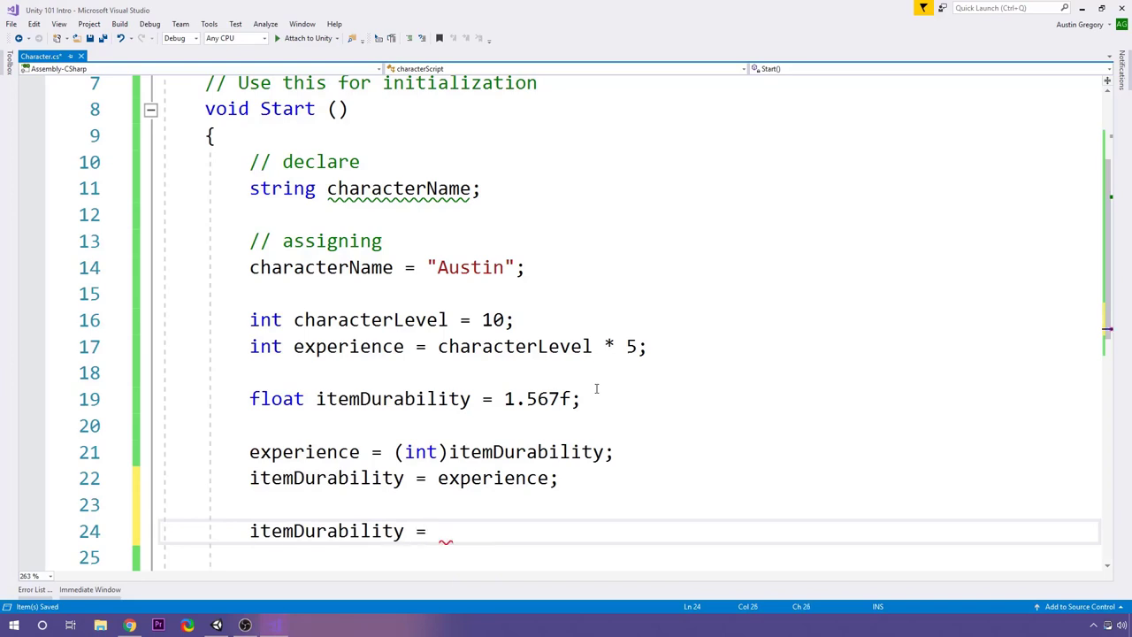
type("character")
key("Down")
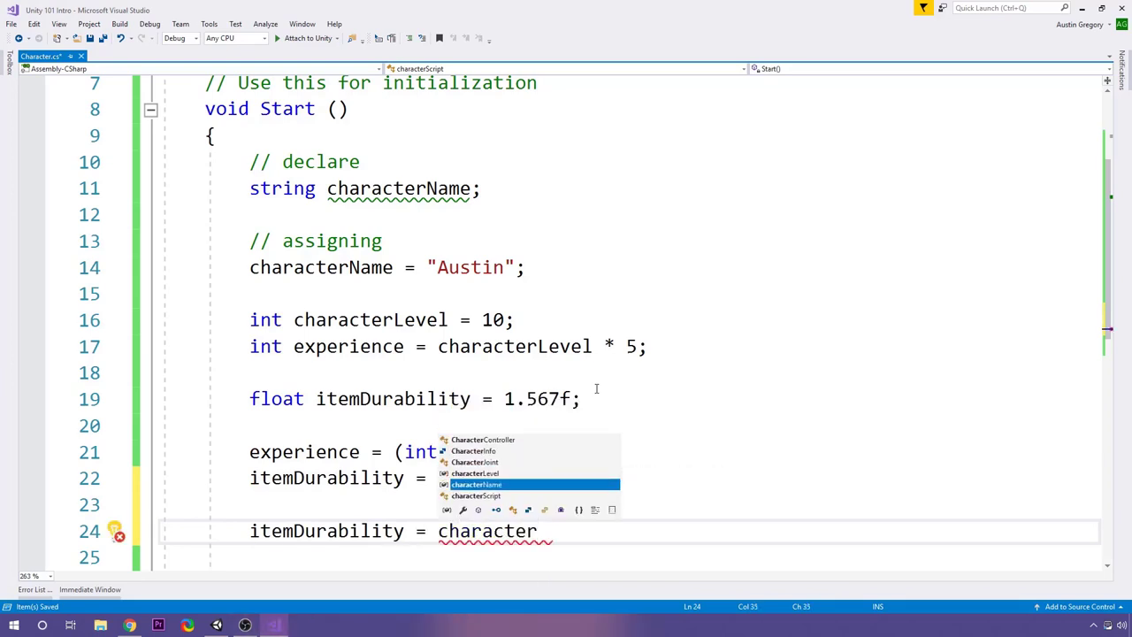
type(";")
Highlight characterName and itemDurability on line 24
scroll(388, 502, "down", 2)
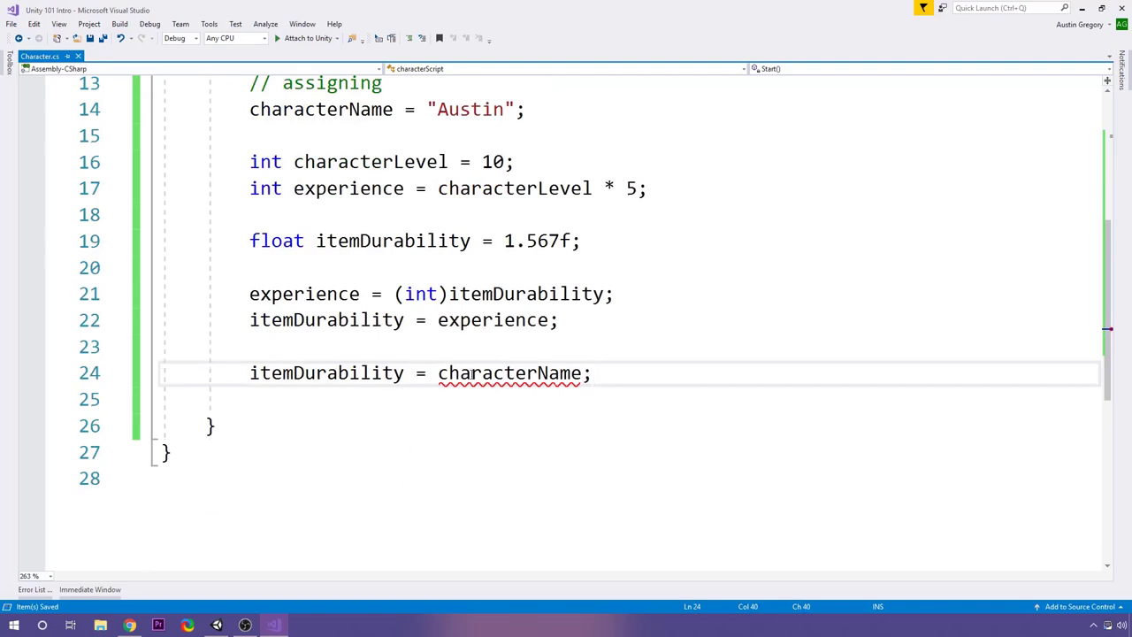
mouse_move(568, 366)
left_click_drag(581, 372, 427, 374)
double_click(387, 375)
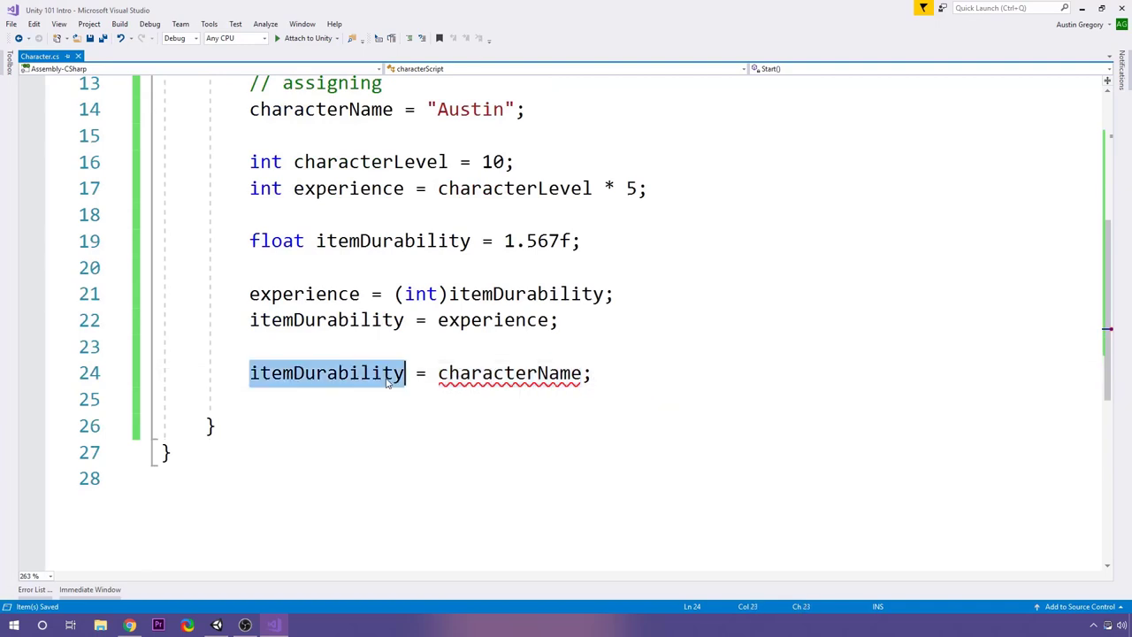
left_click(588, 374)
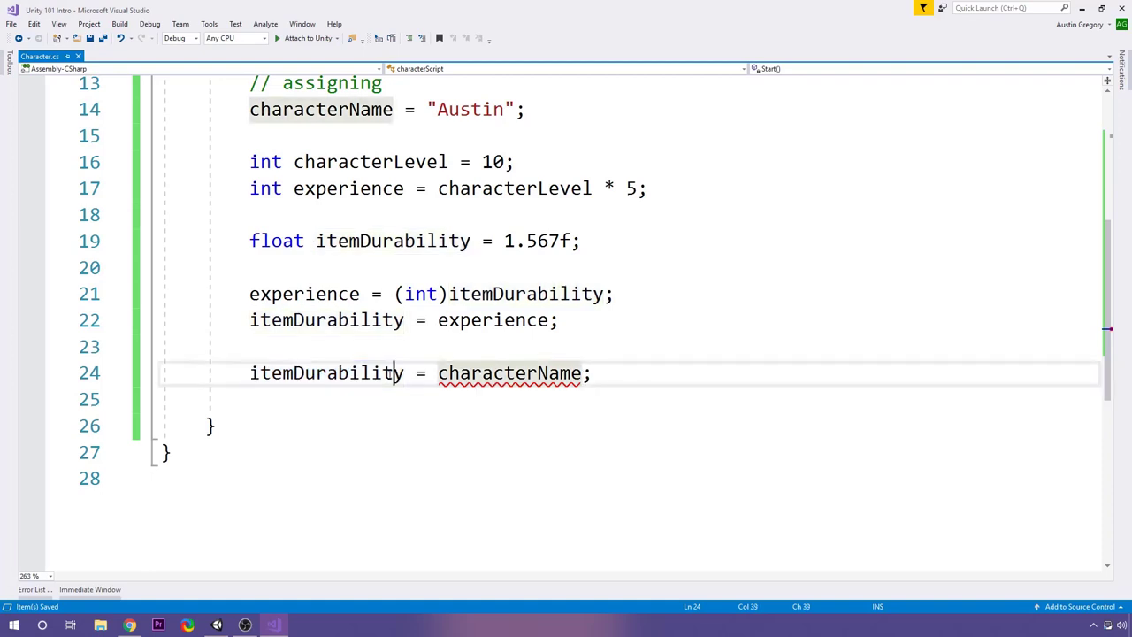
Swap the identifiers so line 24 reads 'characterName = itemDurability;'
double_click(392, 374)
type("chrad")
key("BackSpace")
key("BackSpace")
key("BackSpace")
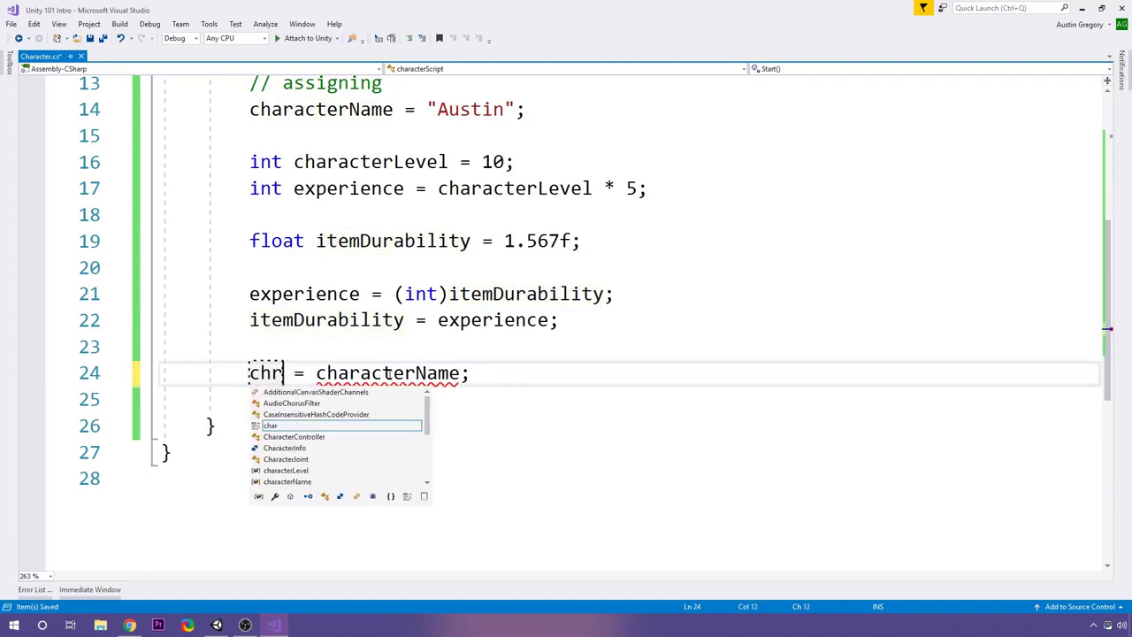
type("aracter")
key("Tab")
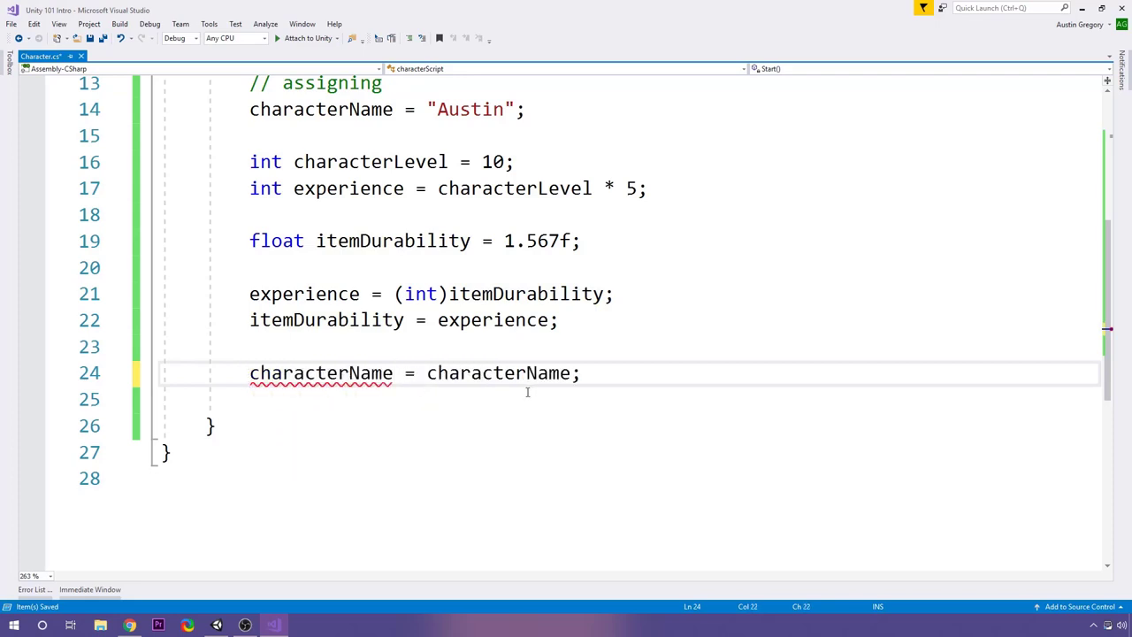
double_click(518, 376)
type("item")
key("Tab")
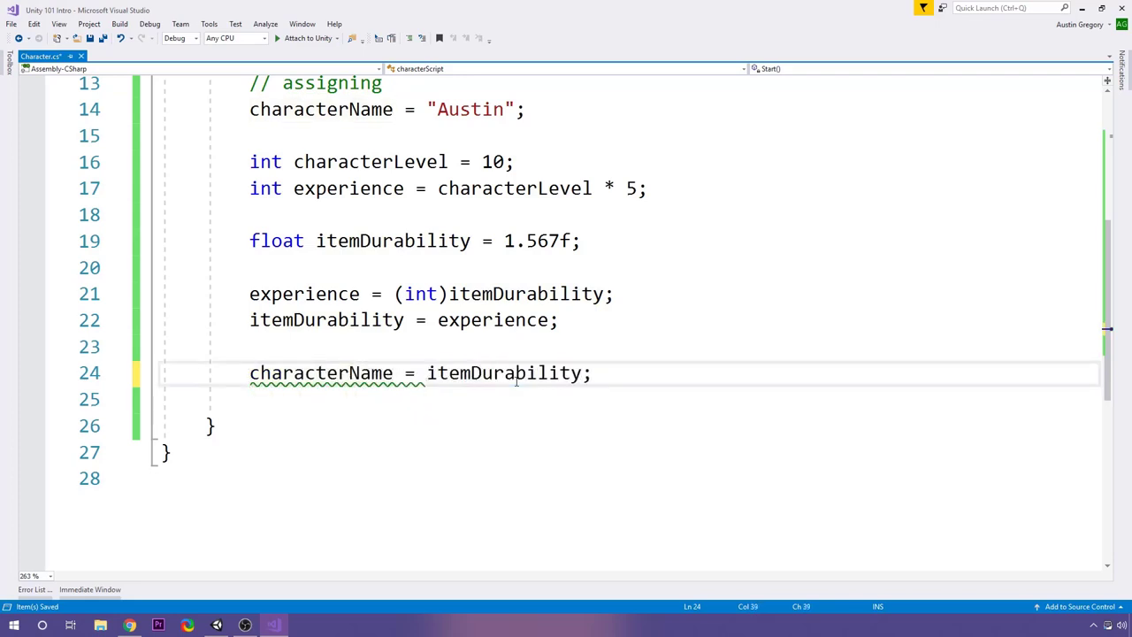
Append .ToString() to itemDurability on line 24 through IntelliSense
left_click(615, 357)
mouse_move(464, 370)
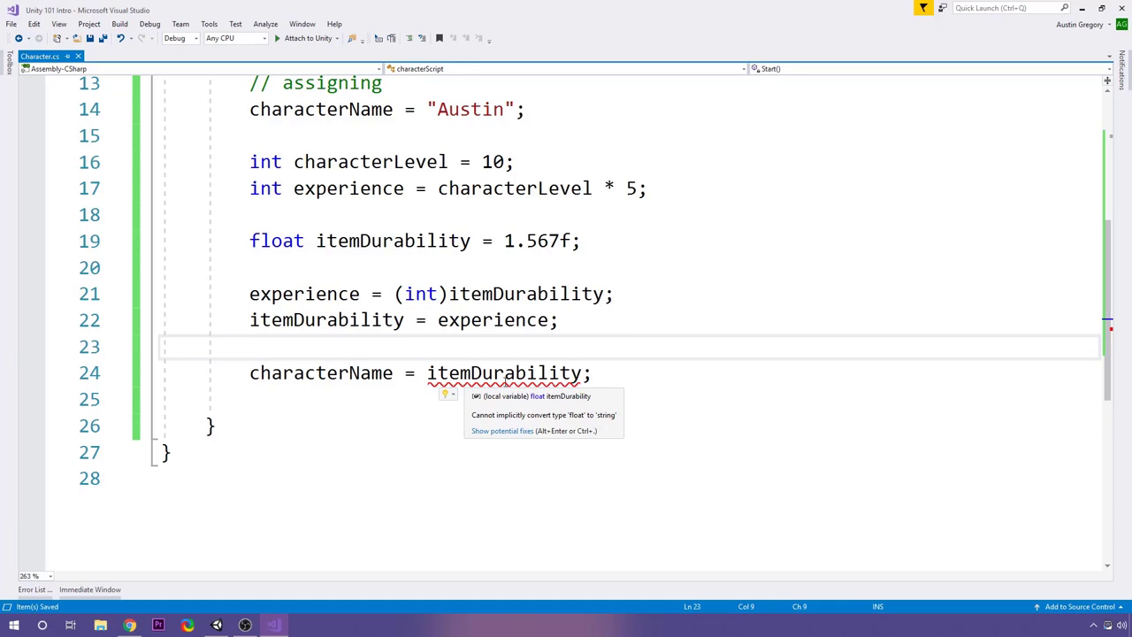
left_click(583, 373)
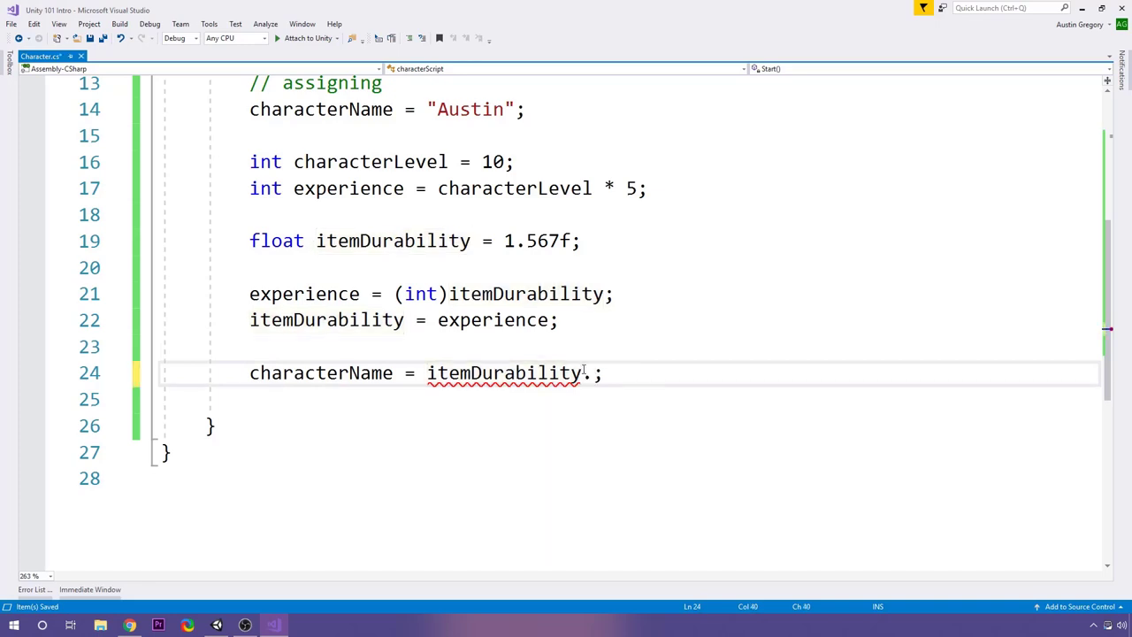
type(".")
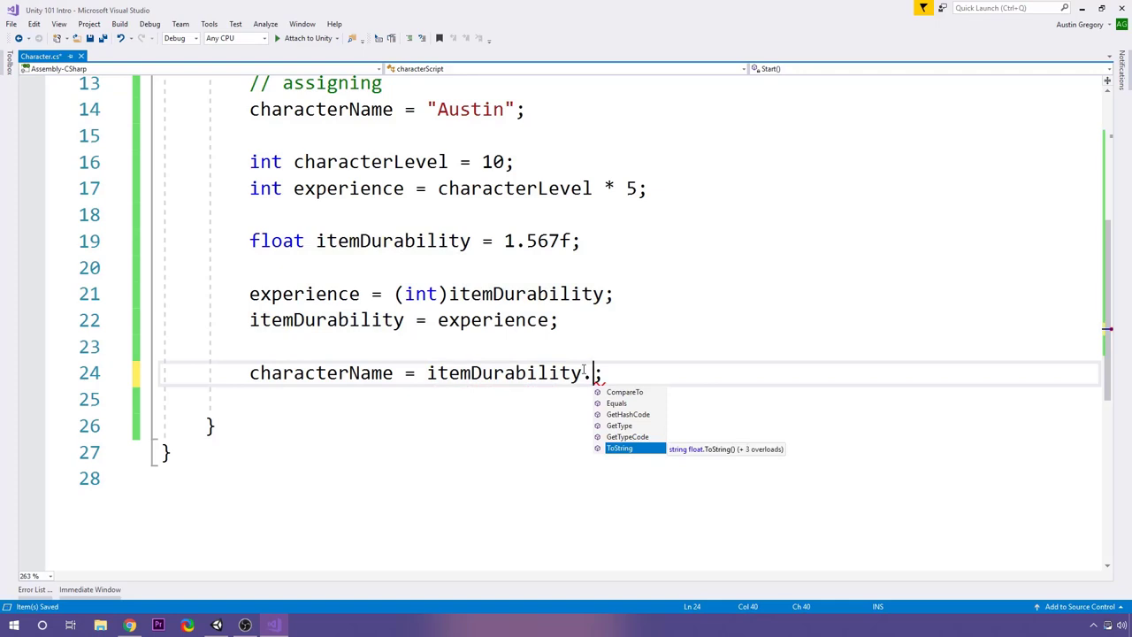
double_click(544, 372)
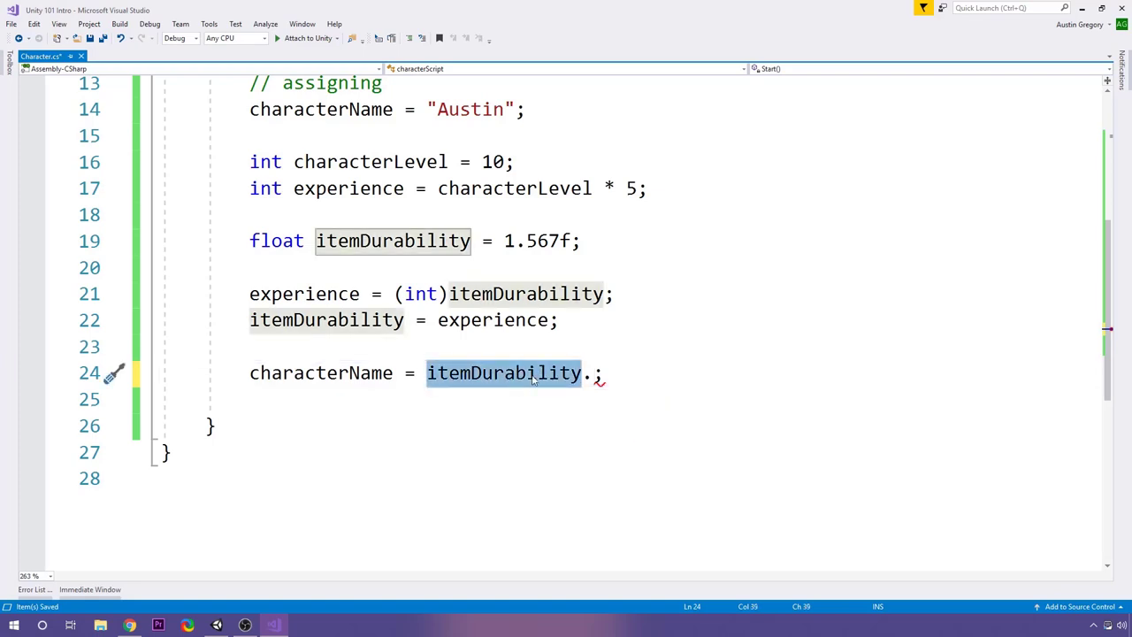
key("Right")
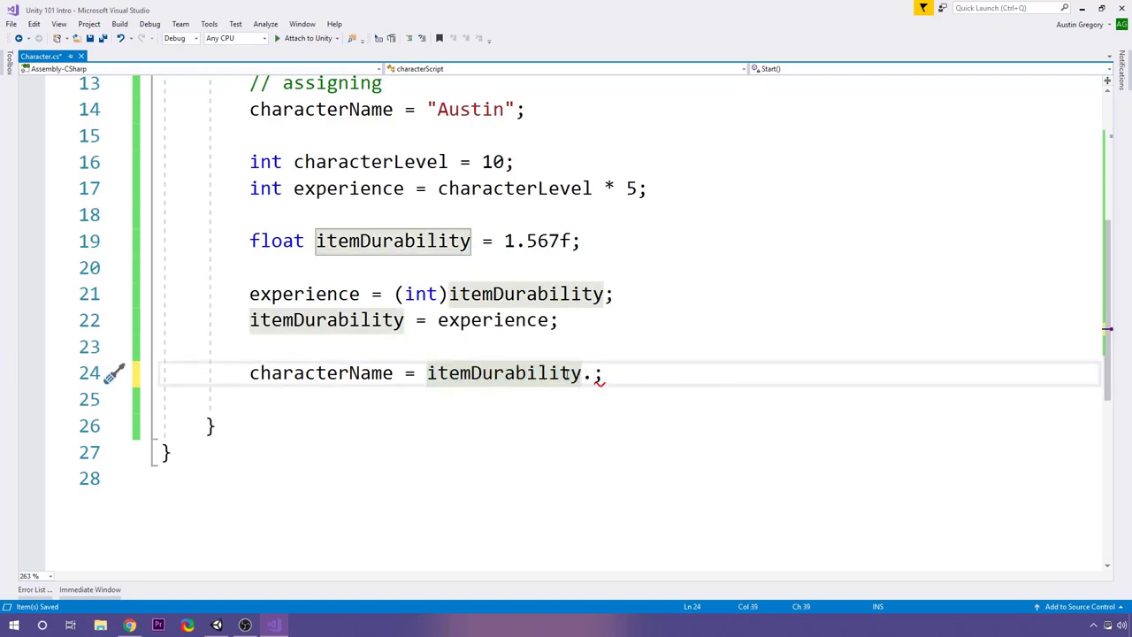
left_click(590, 372)
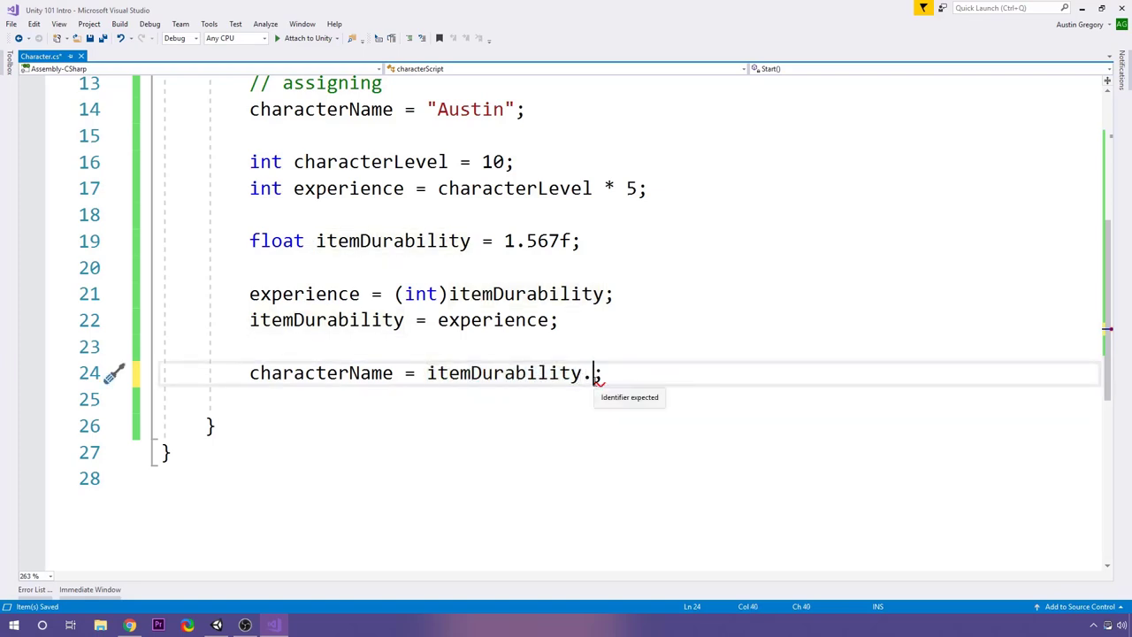
key("ctrl+space")
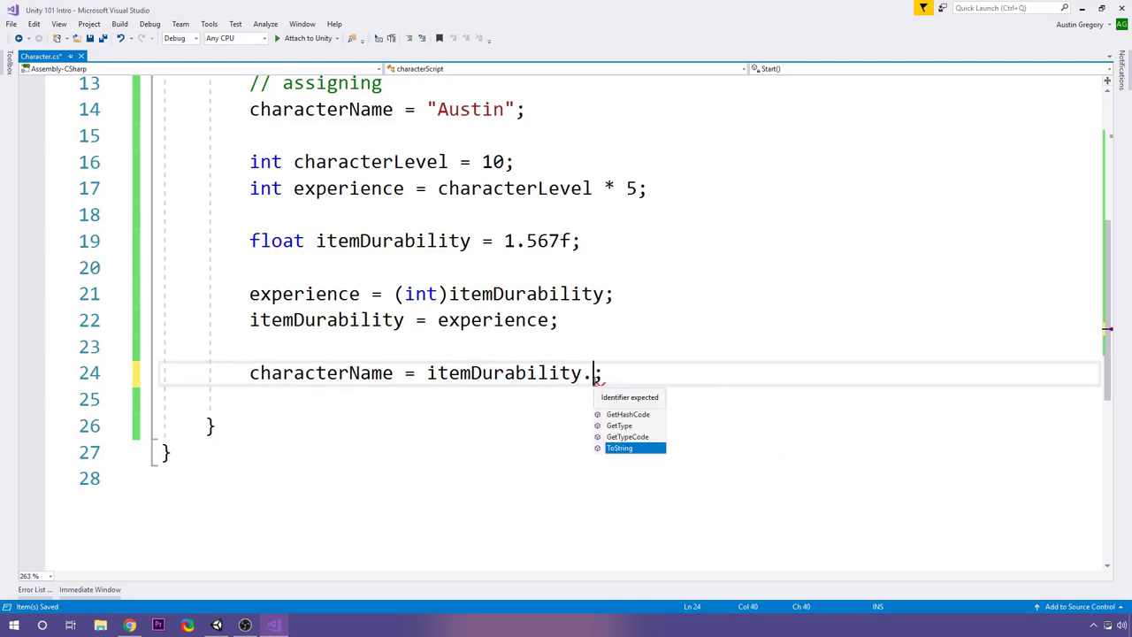
key("Tab")
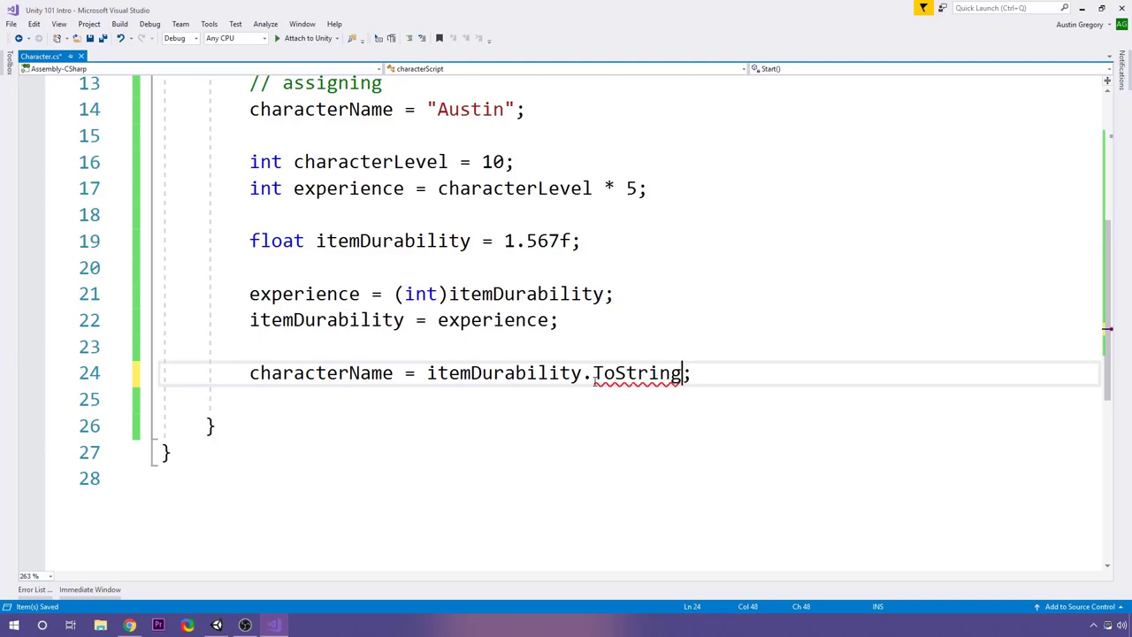
type("()")
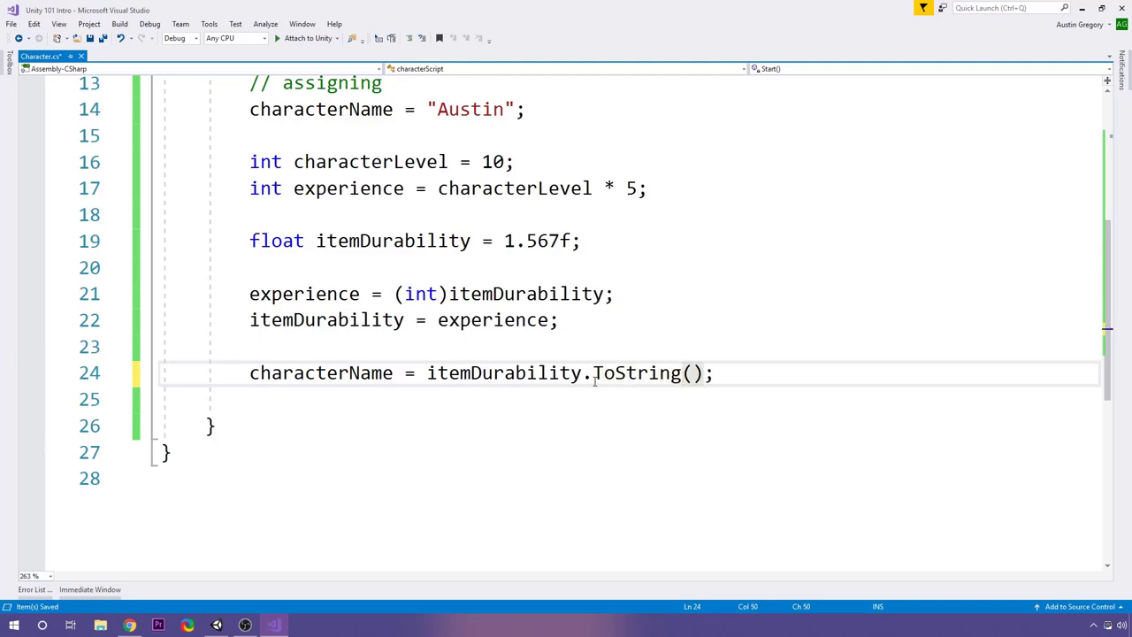
Highlight itemDurability and the .ToString() call on line 24
double_click(449, 376)
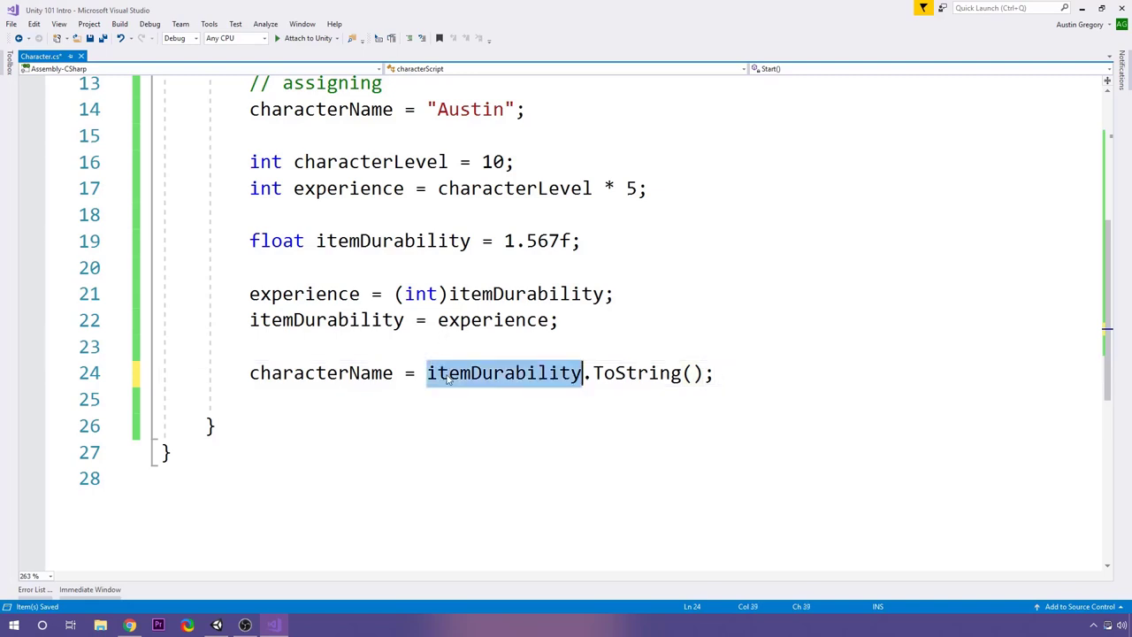
left_click(704, 373)
left_click_drag(704, 373, 584, 372)
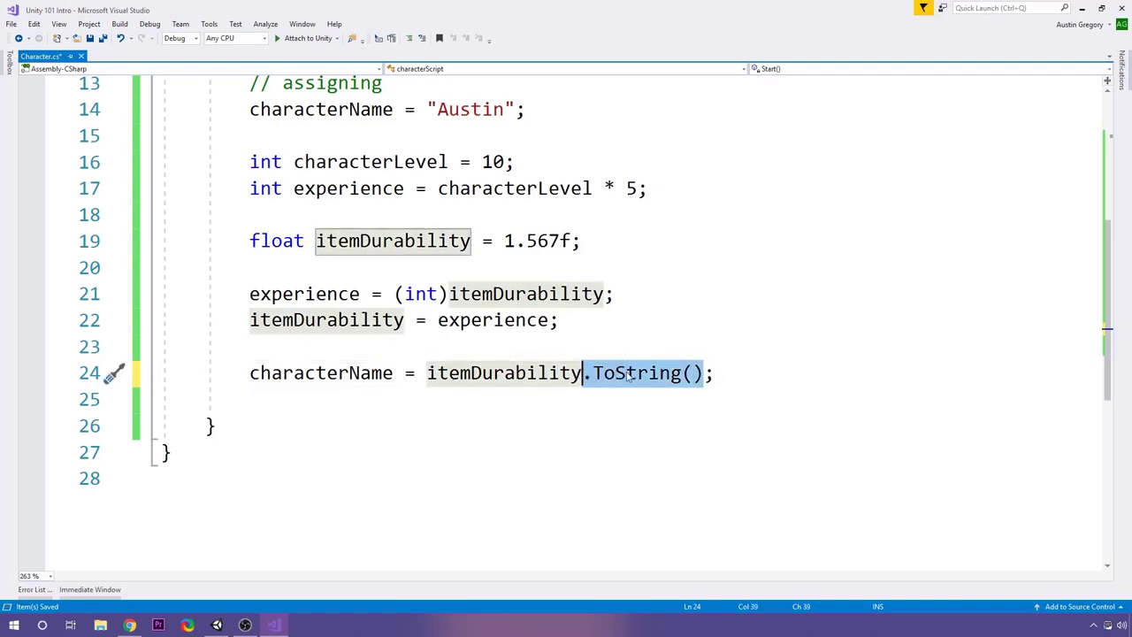
left_click(639, 373)
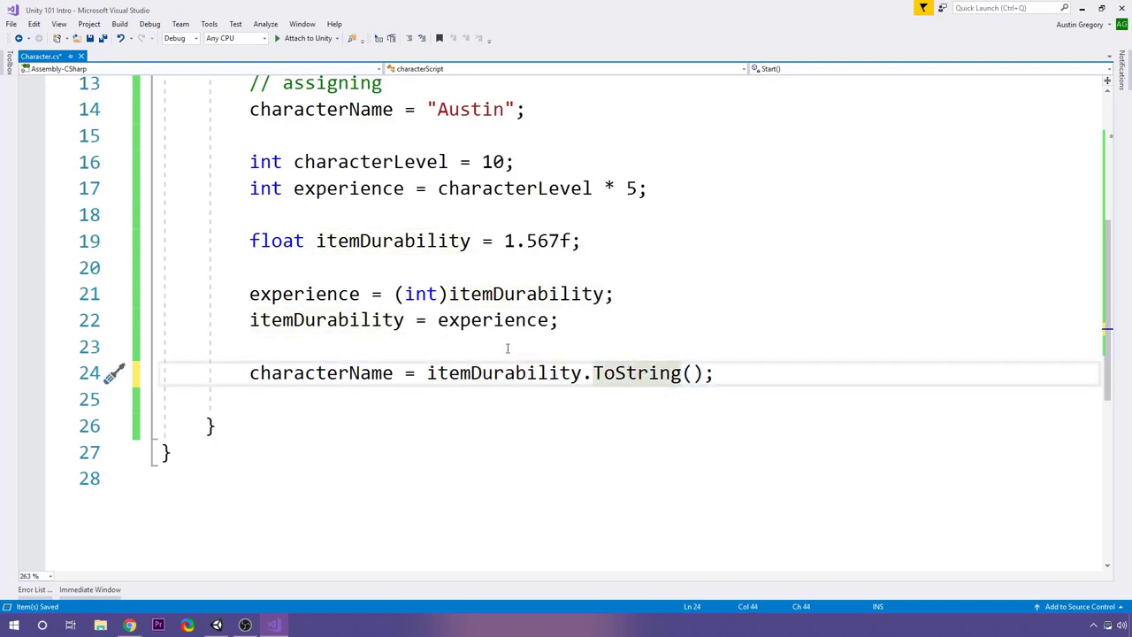
Delete the 'itemDurability = experience;' line
left_click_drag(250, 321, 554, 321)
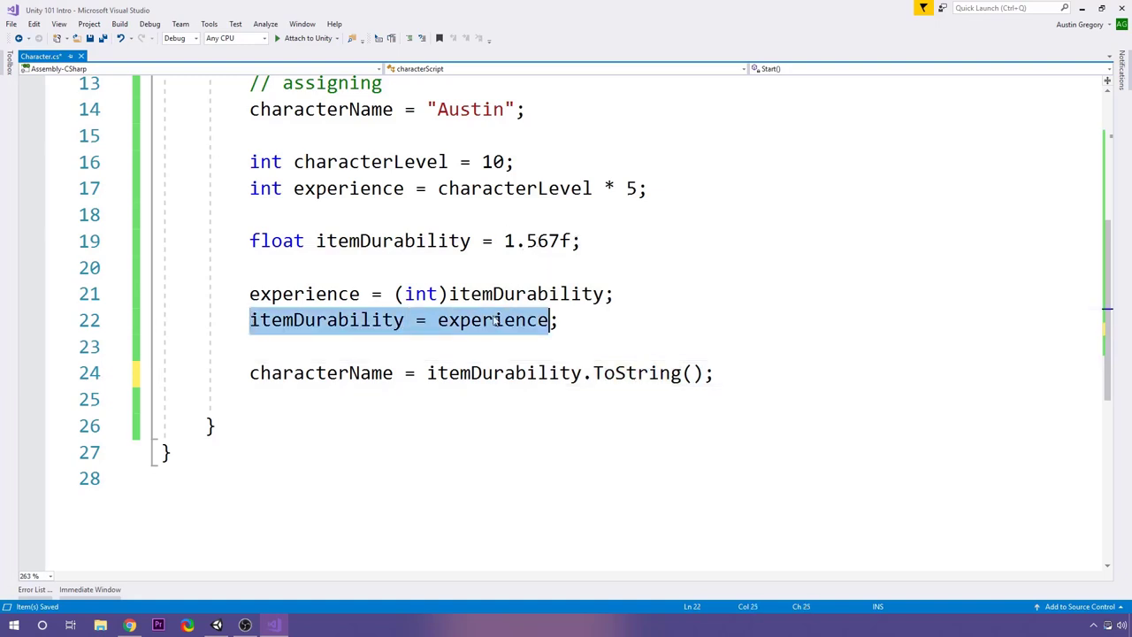
left_click(563, 320)
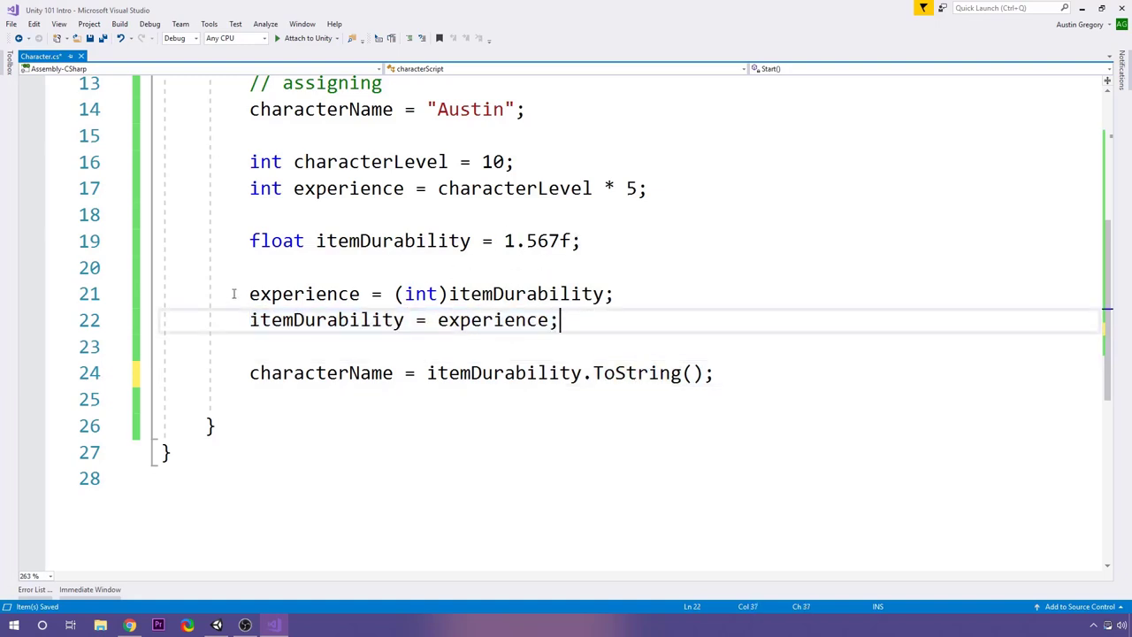
left_click_drag(250, 320, 598, 324)
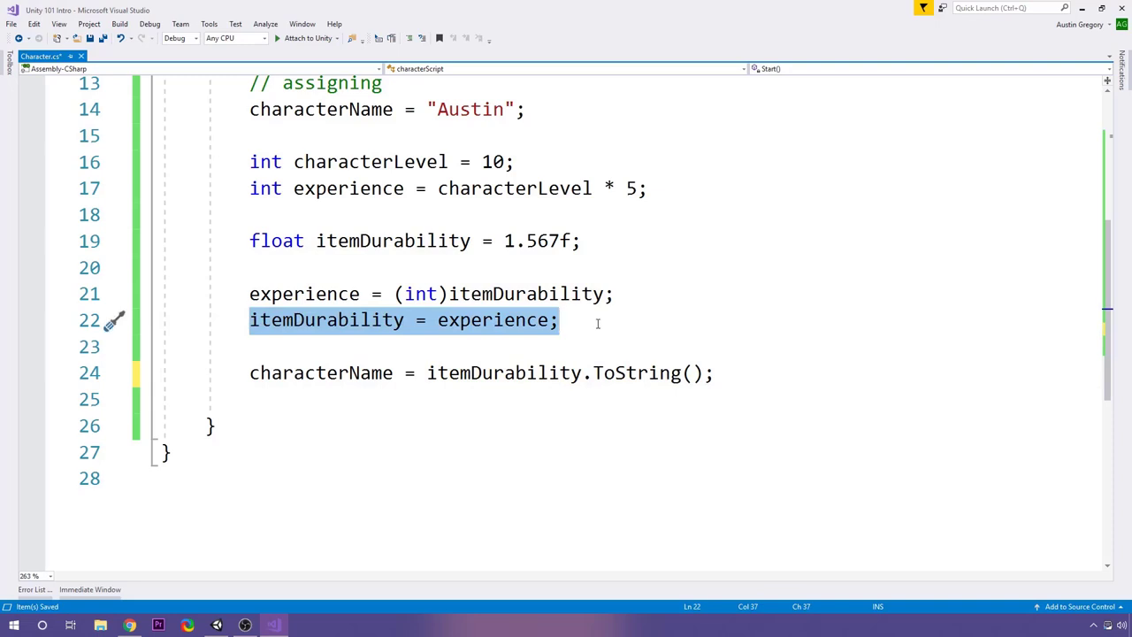
key("Delete")
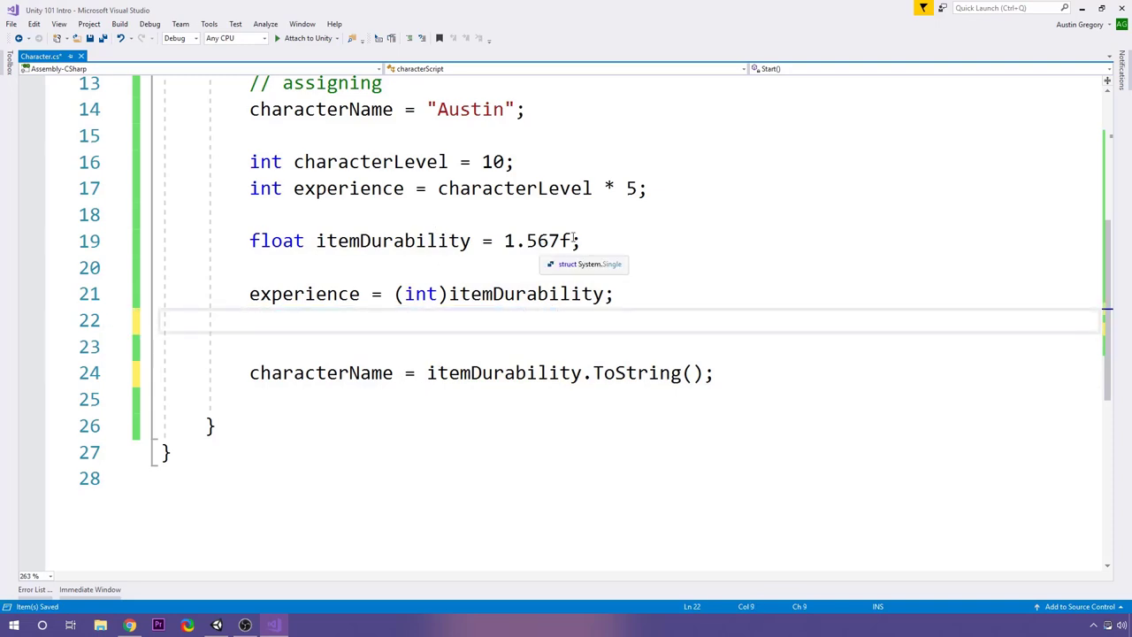
Remove the leftover empty line above the characterName assignment
left_click(328, 379)
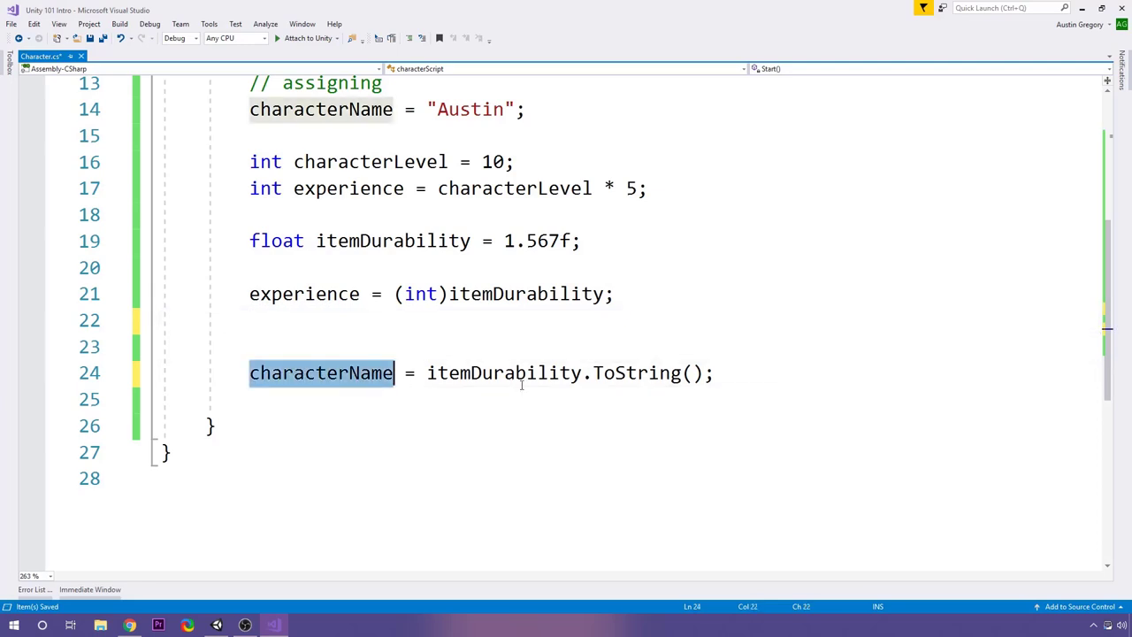
left_click(723, 379)
double_click(537, 241)
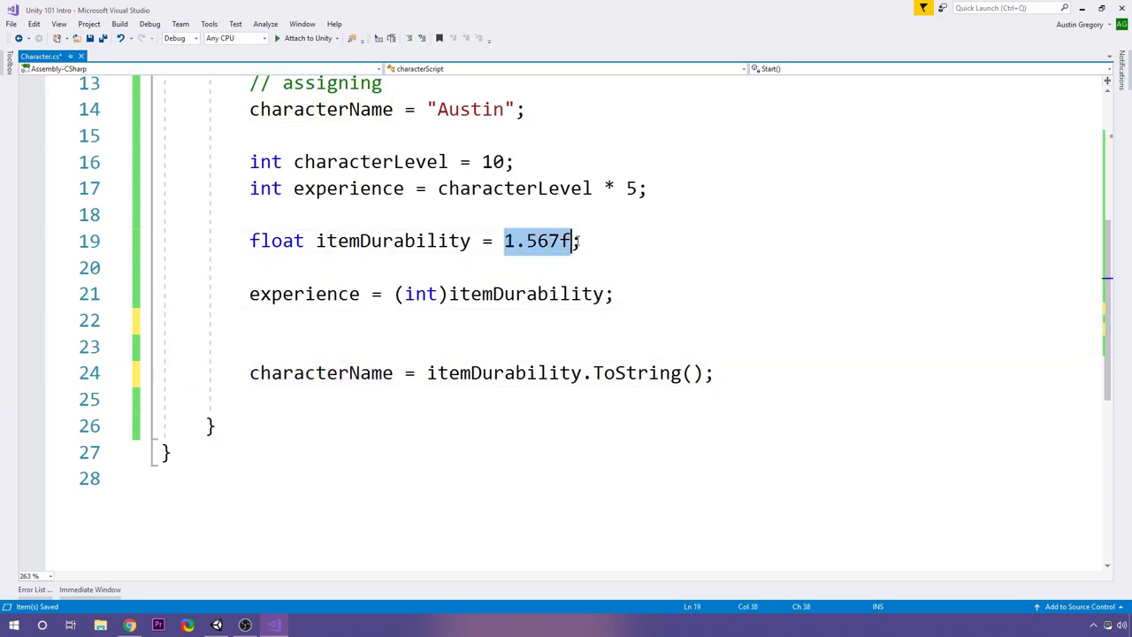
left_click(601, 239)
left_click(740, 372)
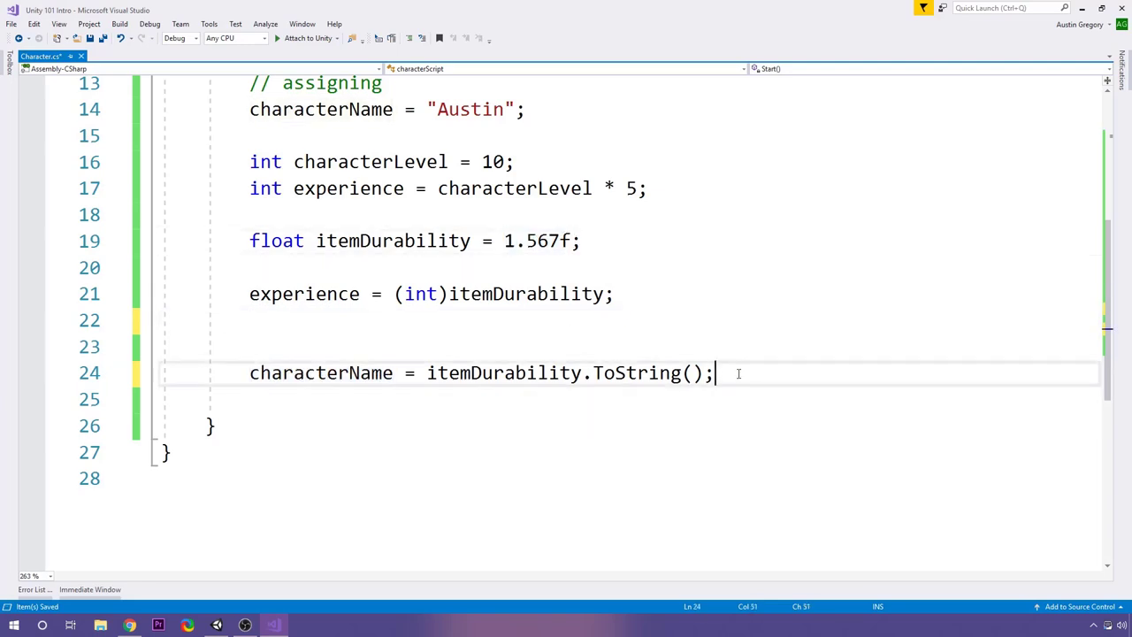
left_click(675, 352)
key("Delete")
Highlight ToString(); on line 23 and the (int) cast on line 21
left_click(364, 372)
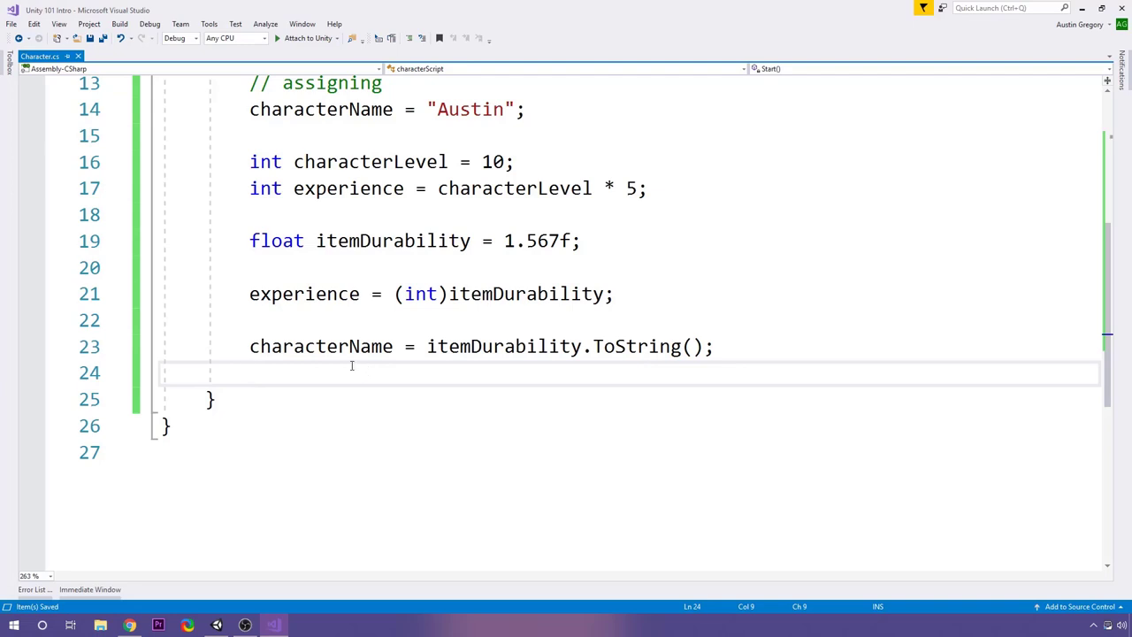
left_click_drag(595, 346, 730, 341)
left_click(727, 345)
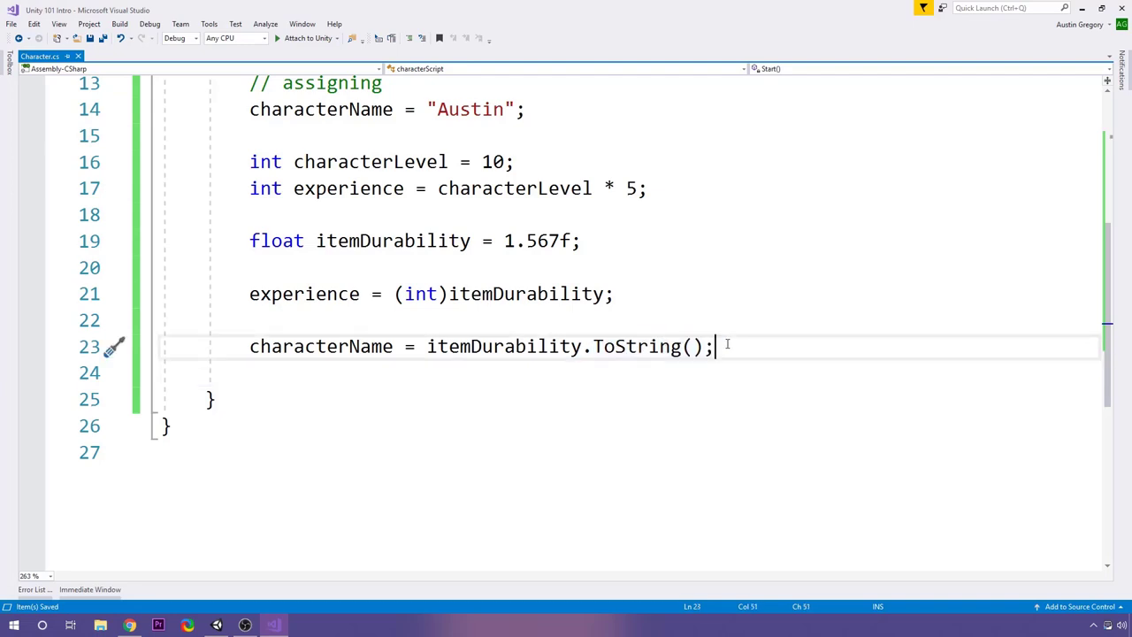
left_click_drag(449, 295, 396, 296)
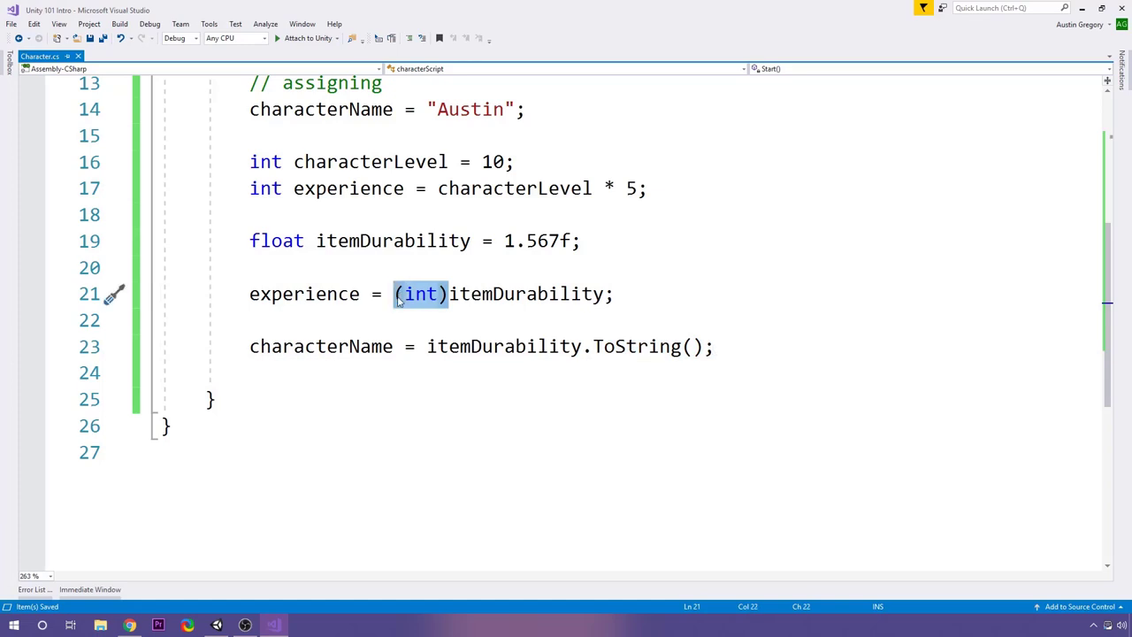
Type 'experience = (itemDurability * 1.5f)' on a new line 25
left_click(753, 351)
key("Return")
key("Return")
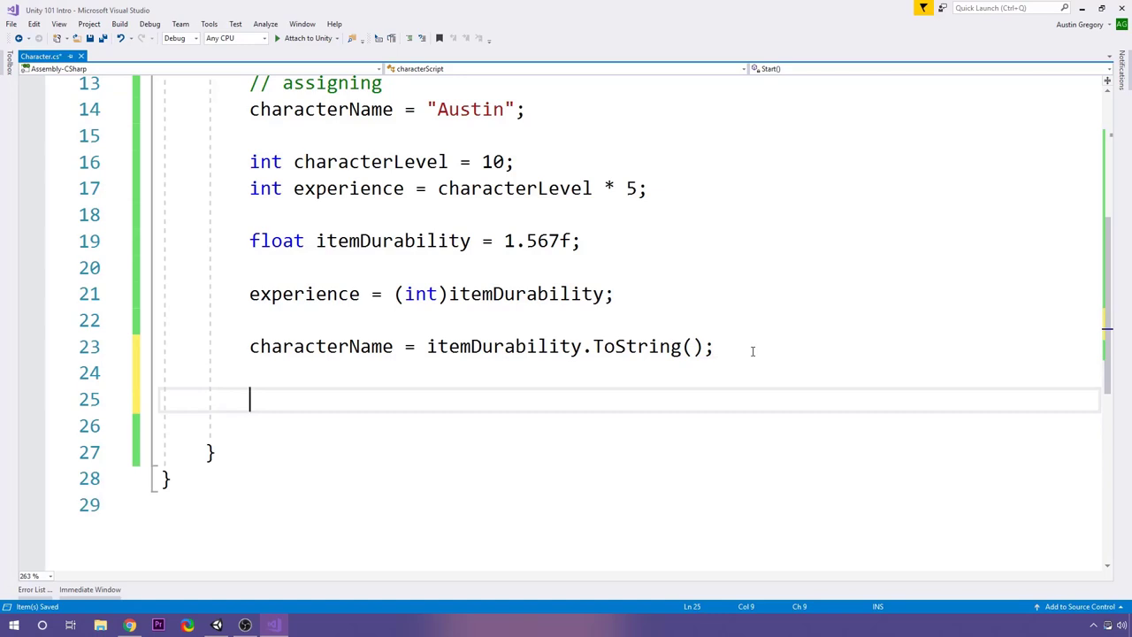
type("experience")
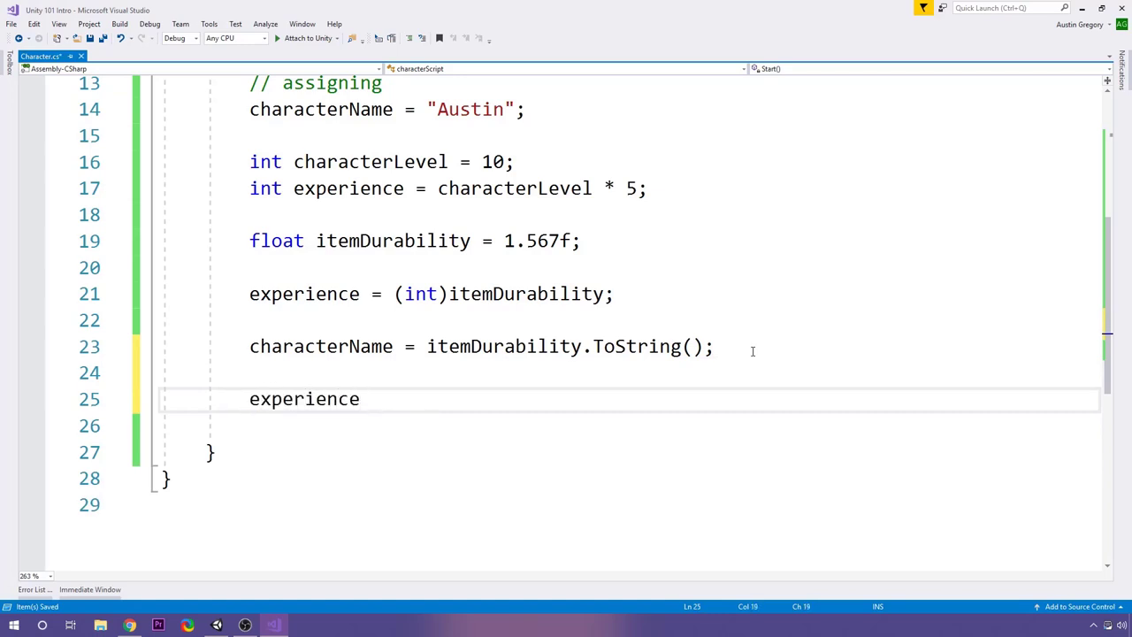
type(" = ")
type("itemDu")
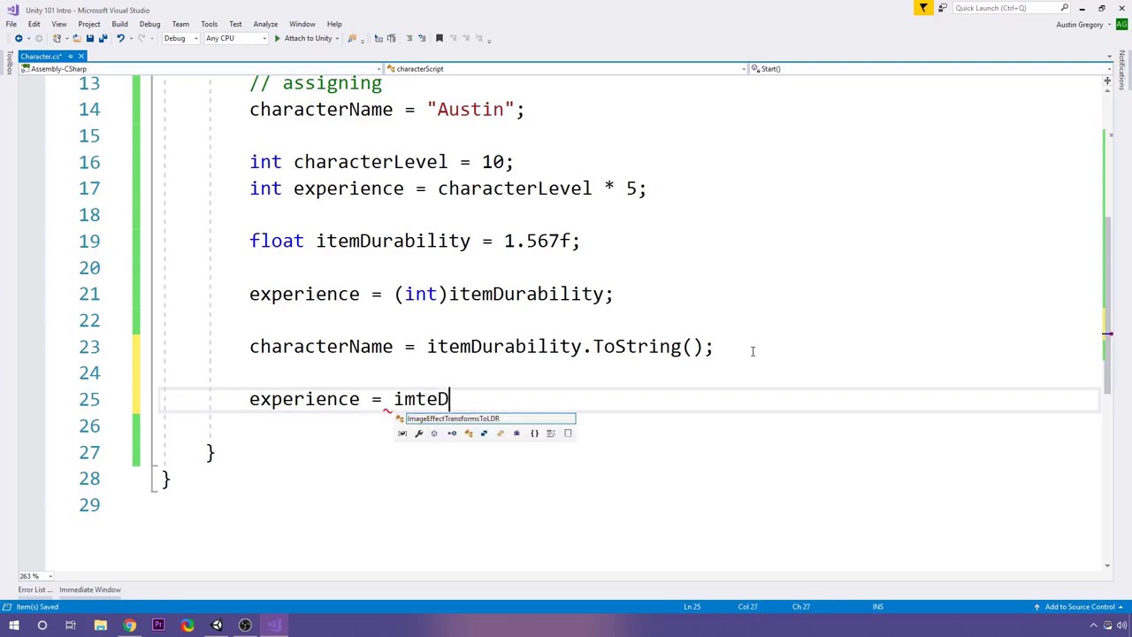
key("BackSpace")
key("BackSpace")
key("BackSpace")
type("m * 1.5f")
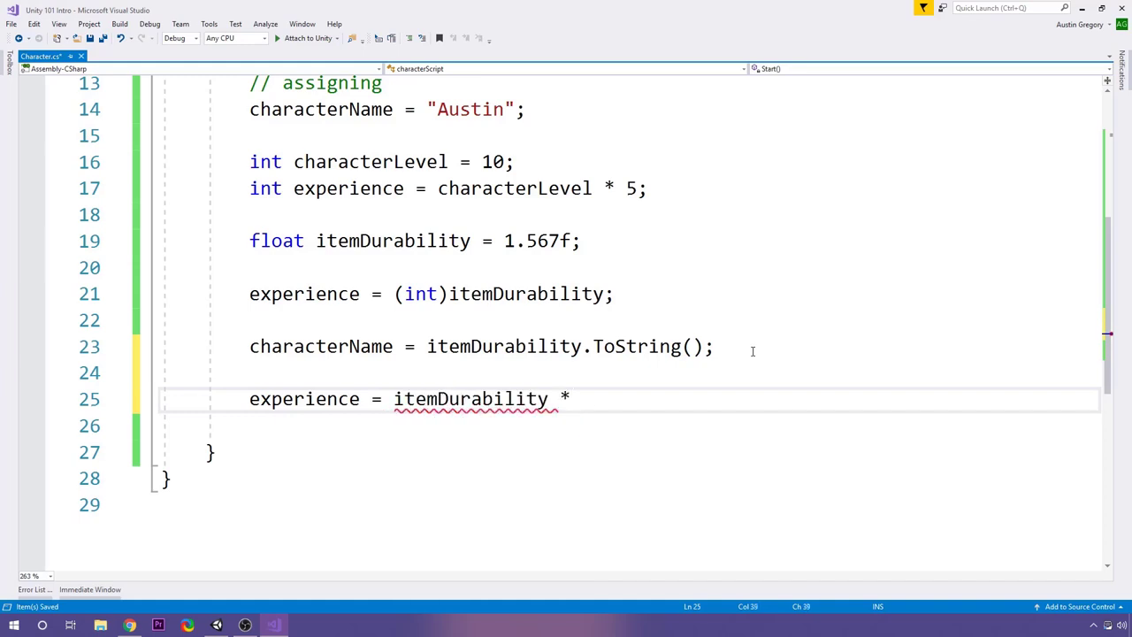
type(")")
key("ctrl+Left")
key("ctrl+Left")
key("ctrl+Left")
key("ctrl+Left")
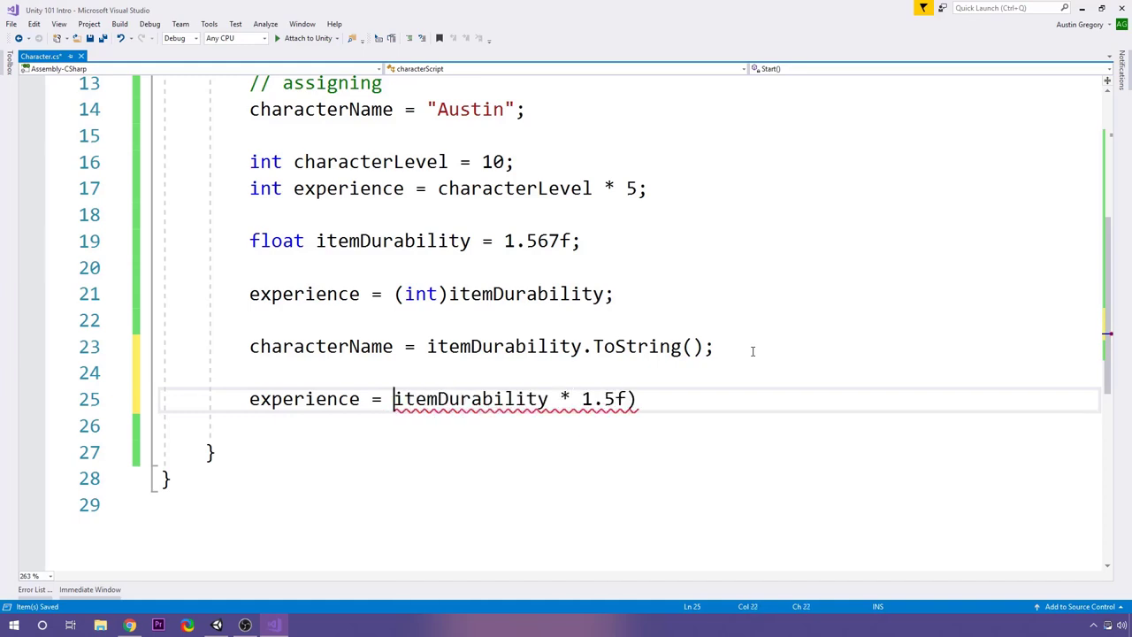
type("(")
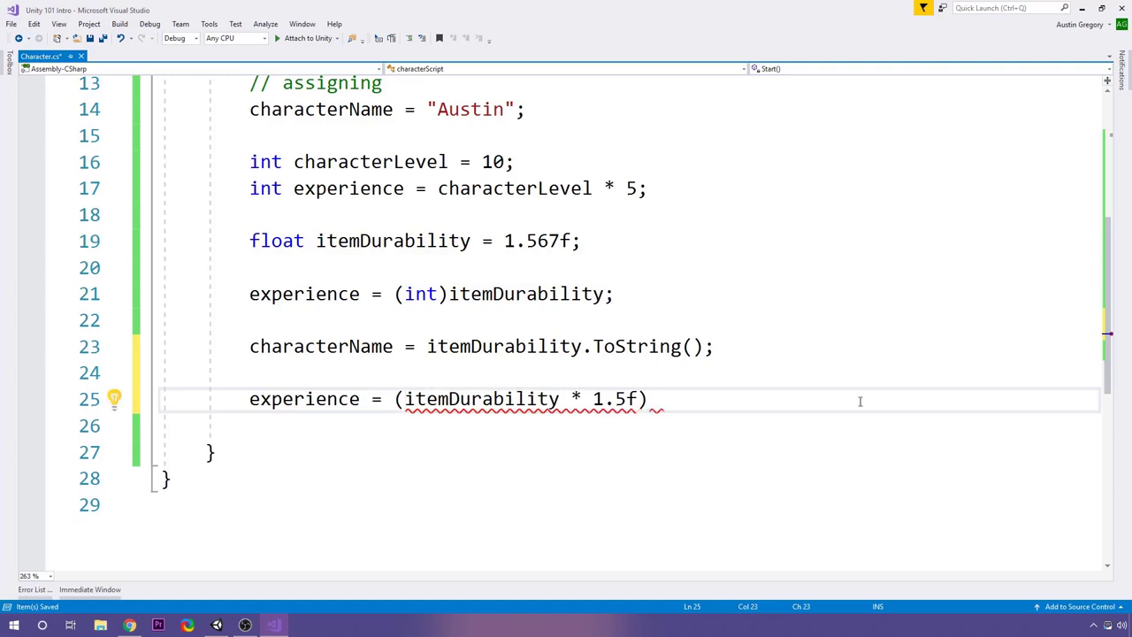
left_click_drag(637, 399, 405, 399)
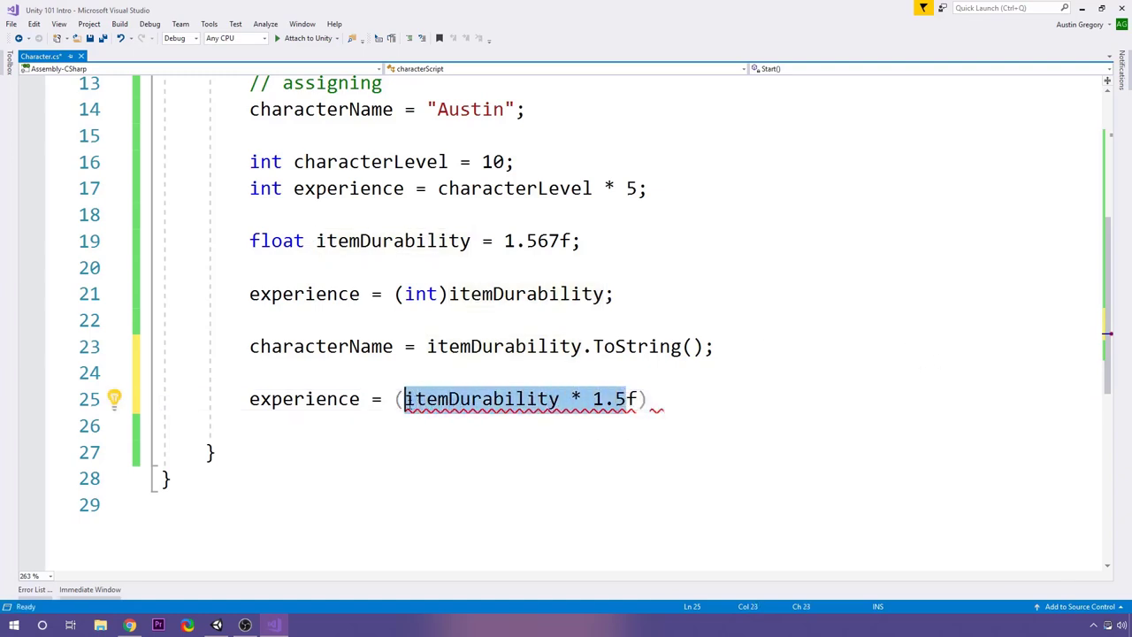
left_click(660, 401)
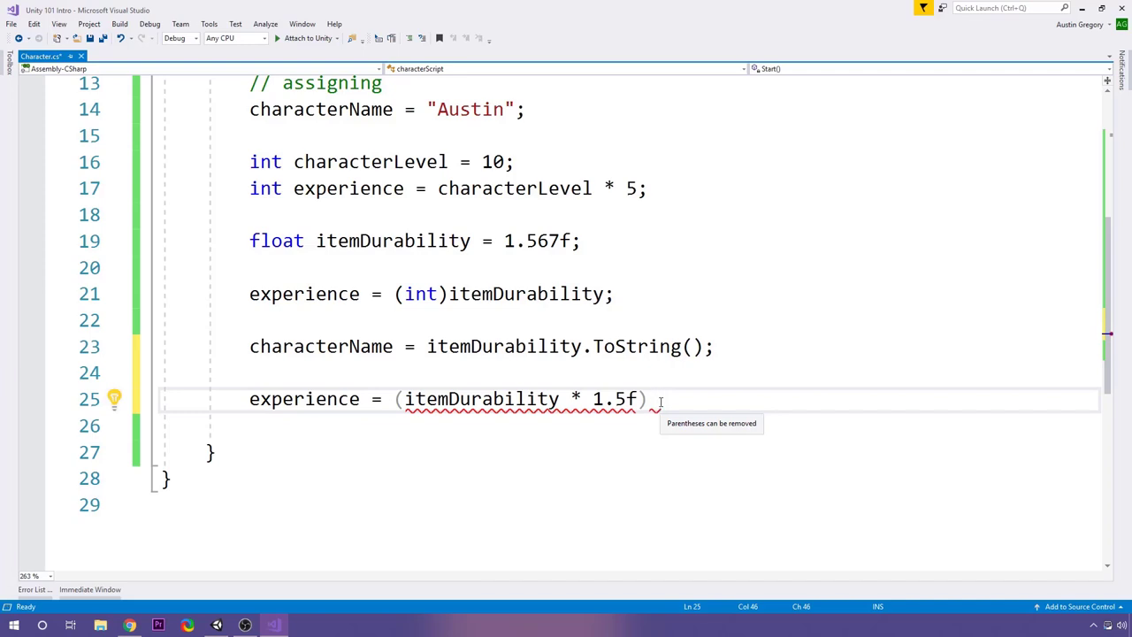
Append '/ characterLevel;' to line 25 and save
type("/ ")
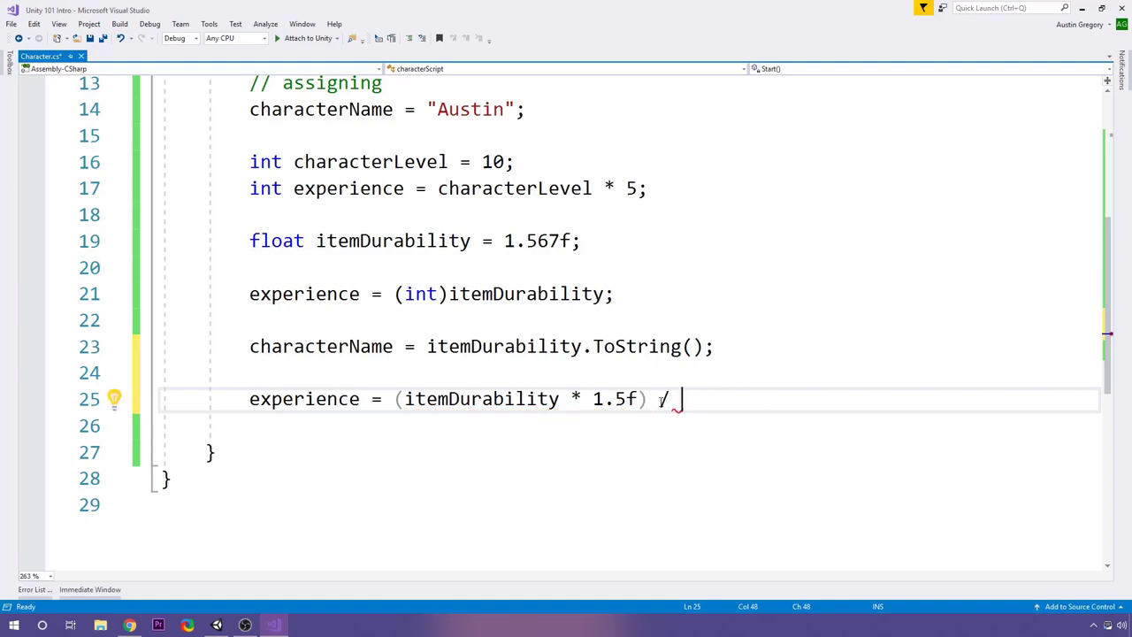
type("characterLevel")
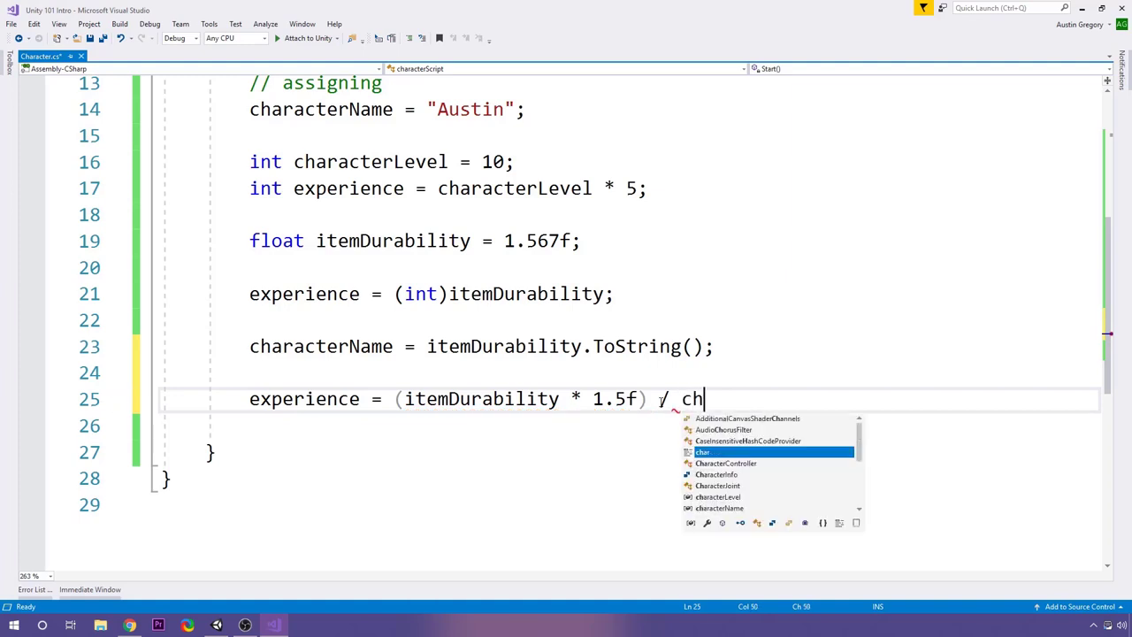
key("ctrl+s")
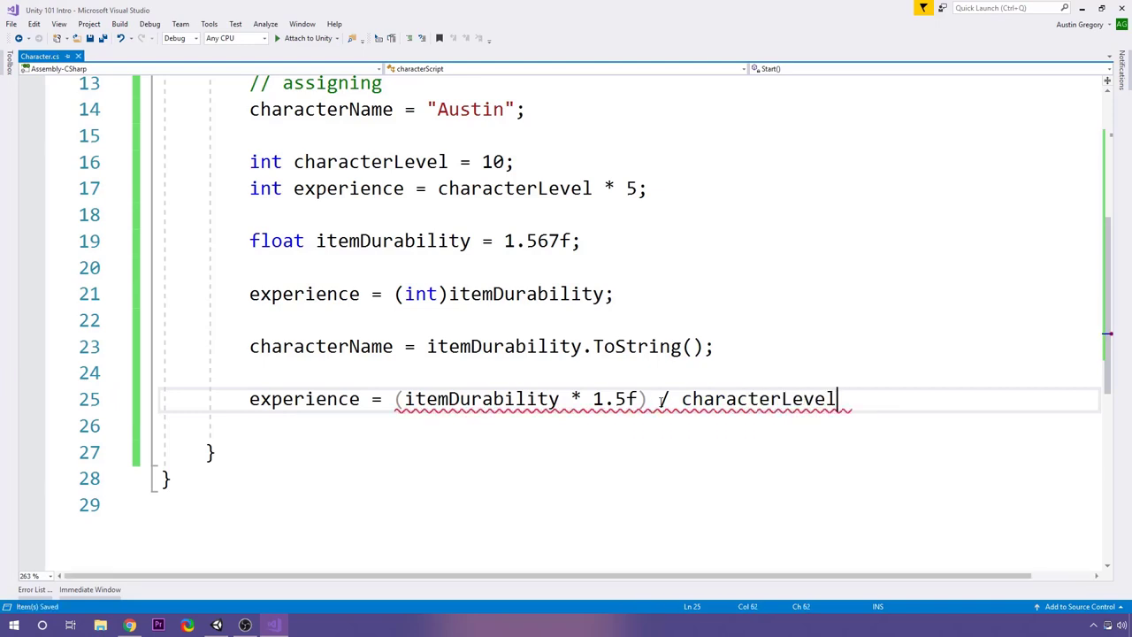
type(";")
Inspect the float operands, characterLevel and the float-to-int error on line 25
double_click(502, 399)
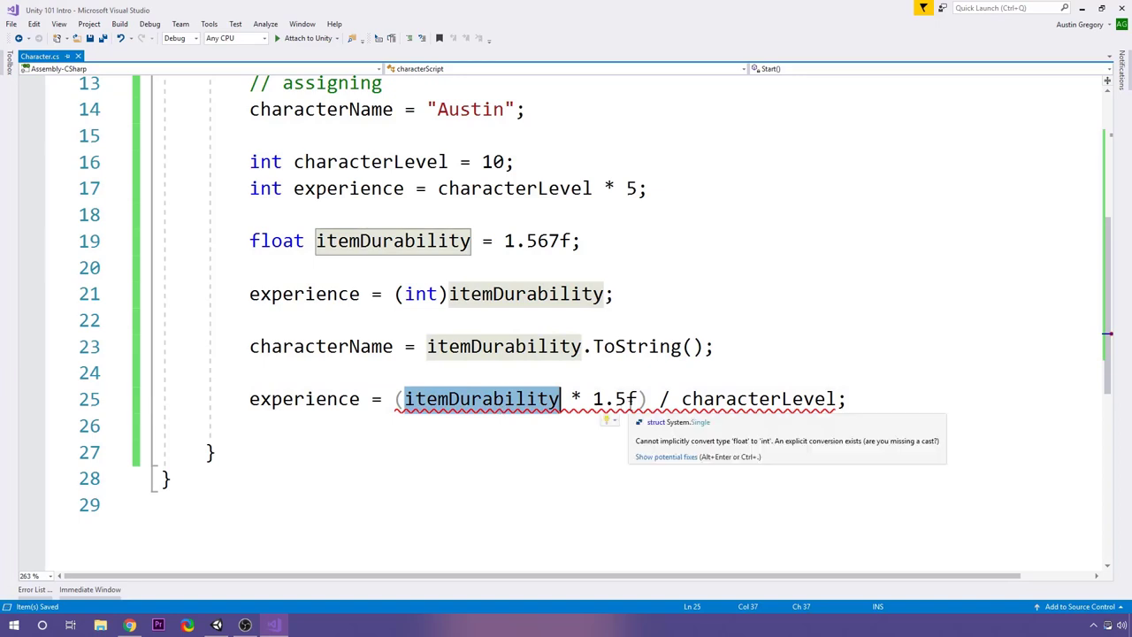
left_click_drag(636, 399, 592, 399)
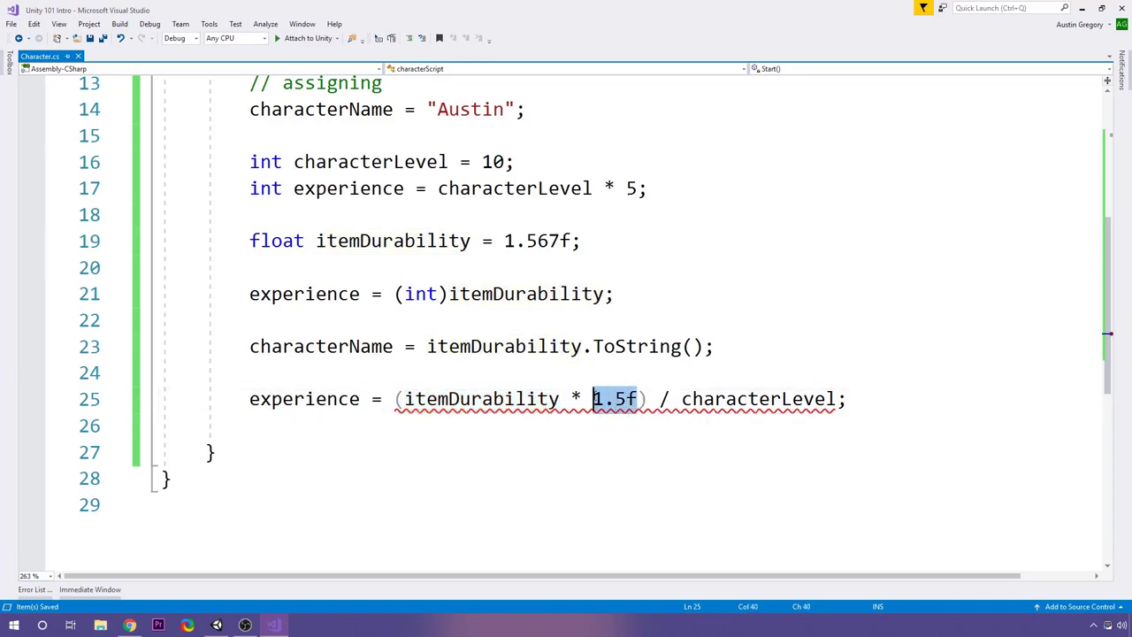
left_click(615, 399)
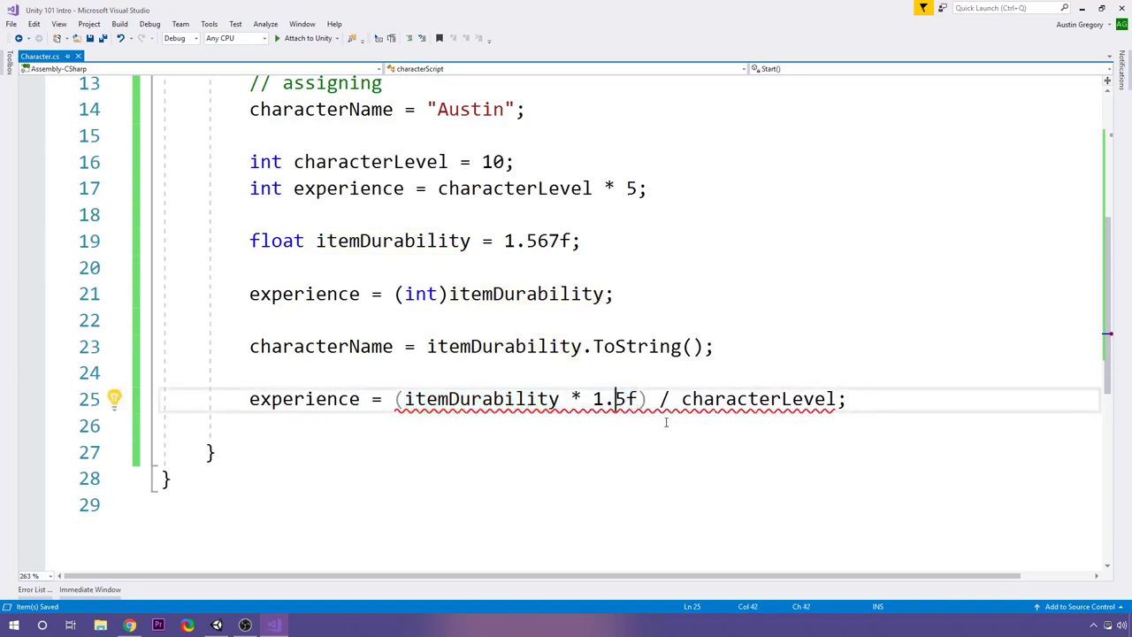
left_click_drag(647, 399, 396, 399)
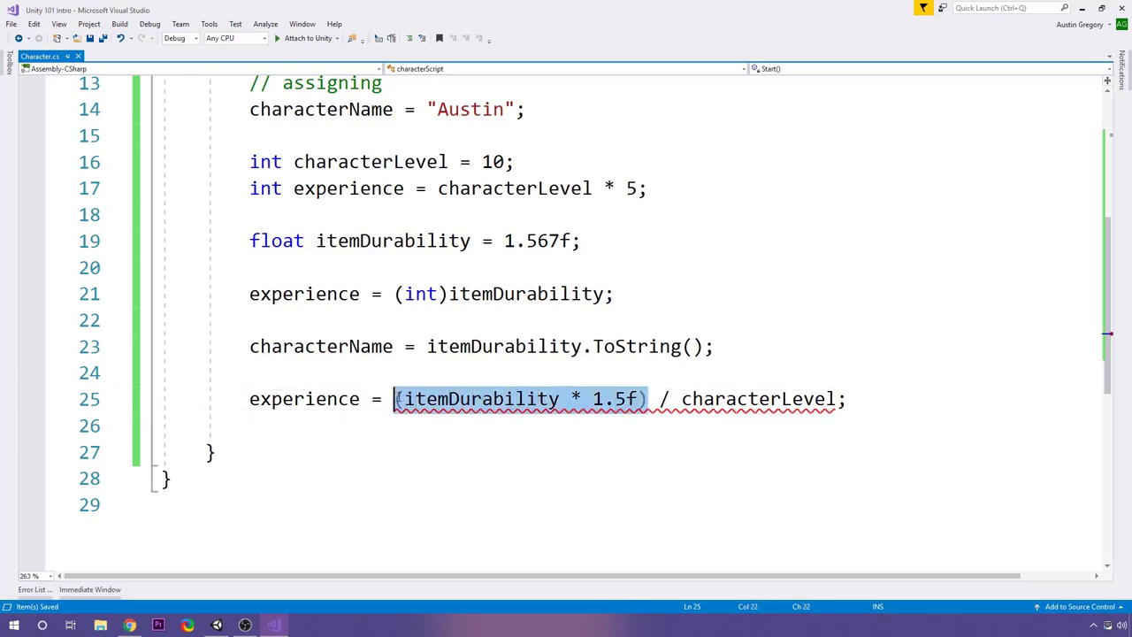
left_click(438, 399)
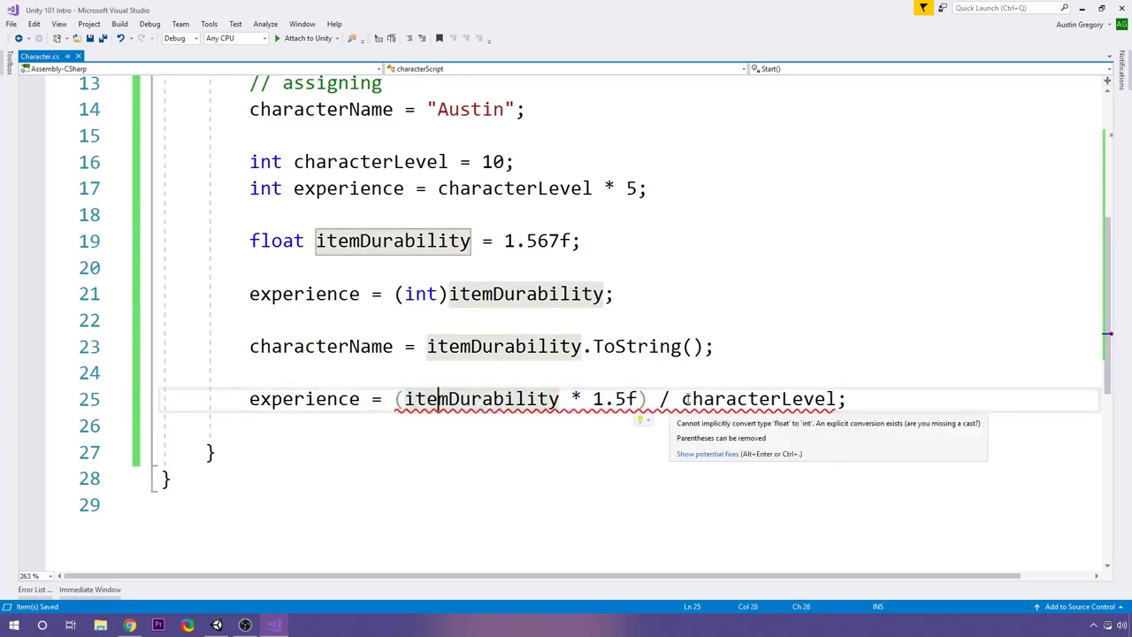
left_click_drag(682, 399, 836, 399)
left_click(859, 399)
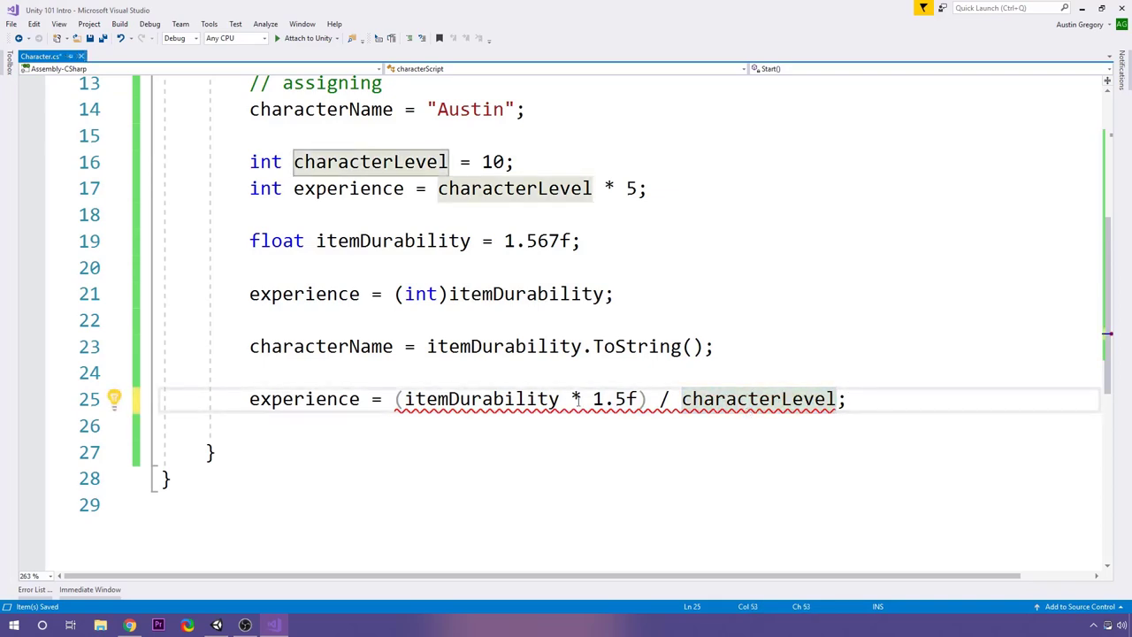
key("Left")
left_click_drag(395, 399, 835, 399)
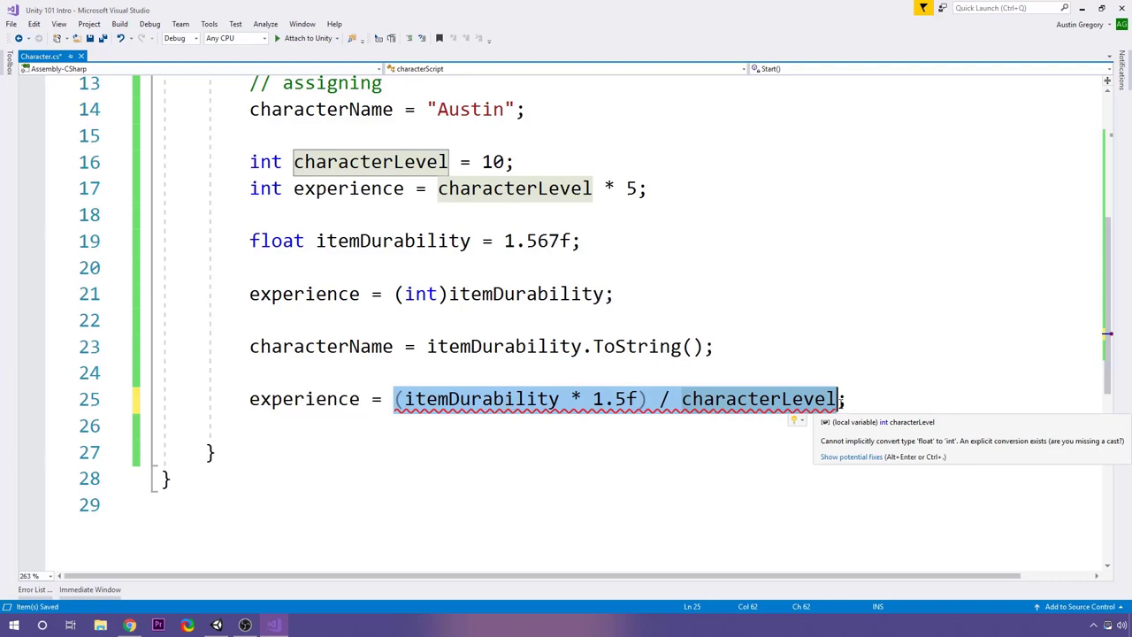
left_click(316, 399)
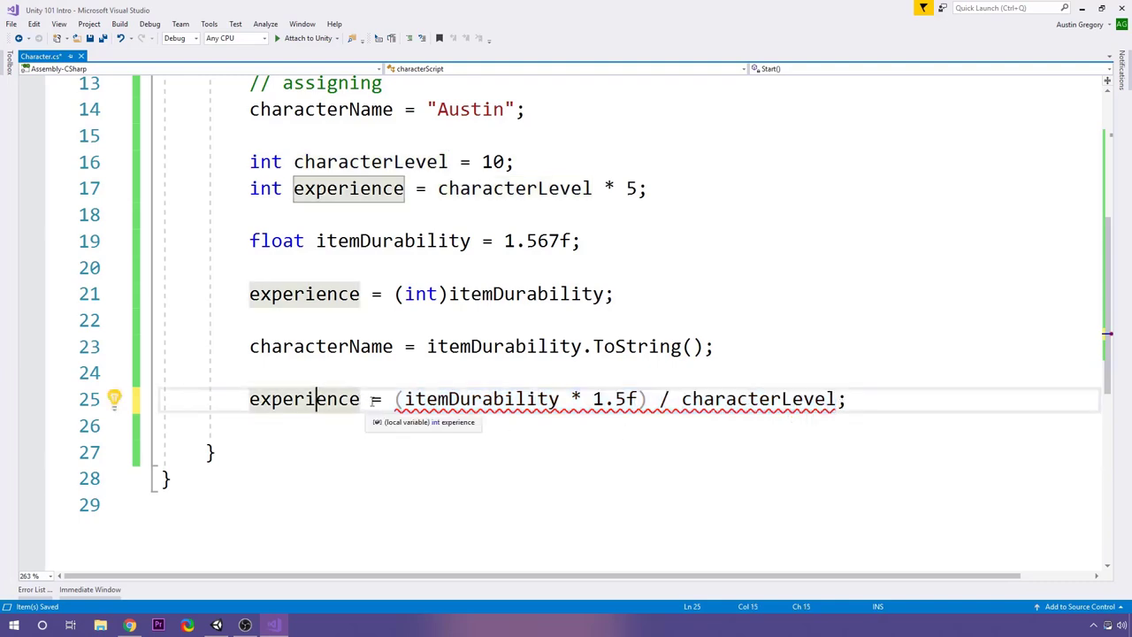
Put an (int) cast before (itemDurability * 1.5f) on line 25, clearing the error
left_click(395, 399)
type("(")
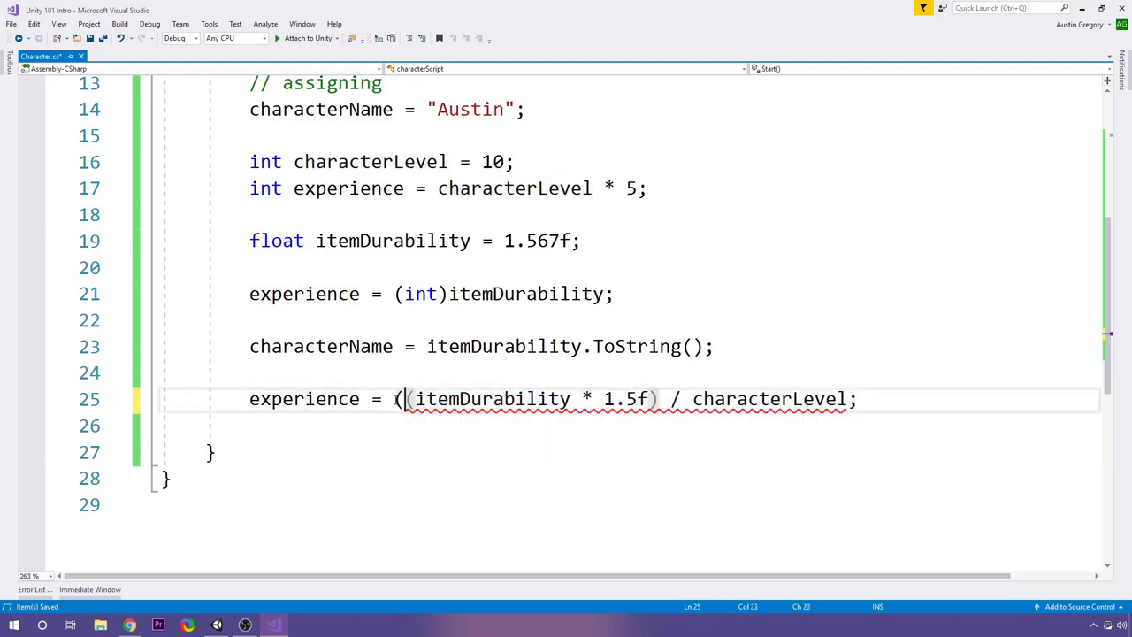
type(")")
type("fla")
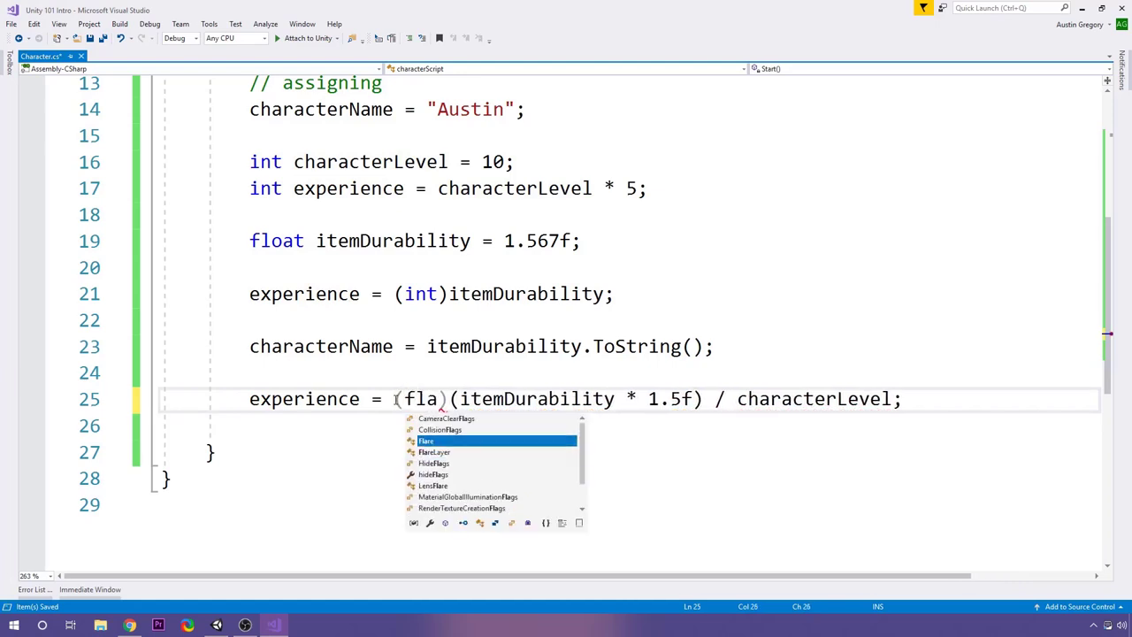
key("BackSpace")
key("BackSpace")
key("BackSpace")
type("int")
key("Escape")
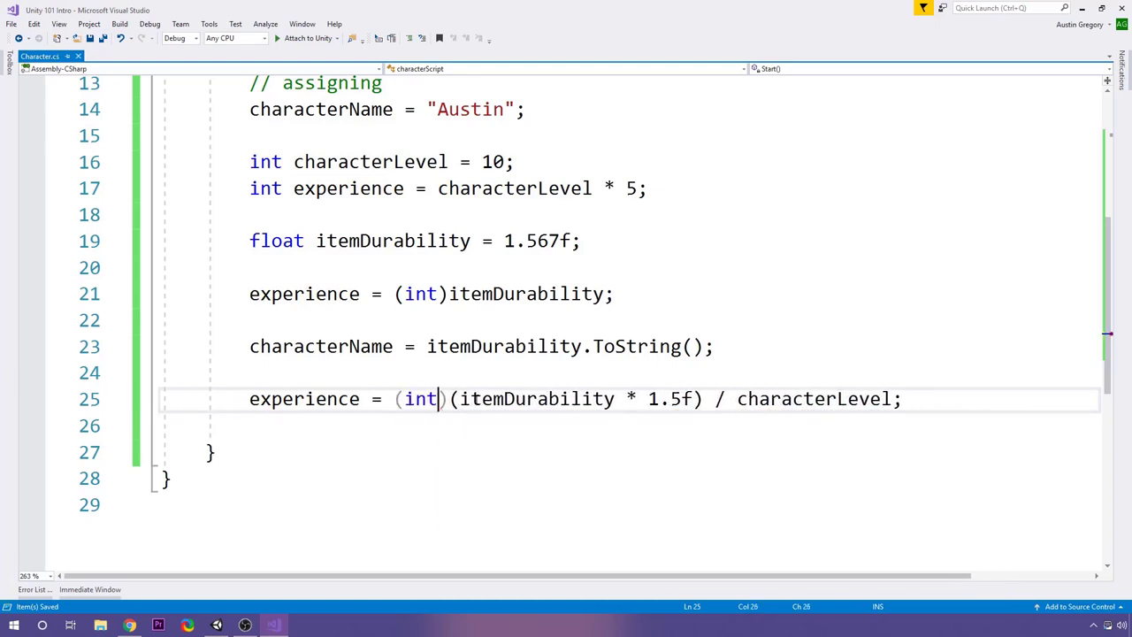
left_click_drag(449, 399, 894, 399)
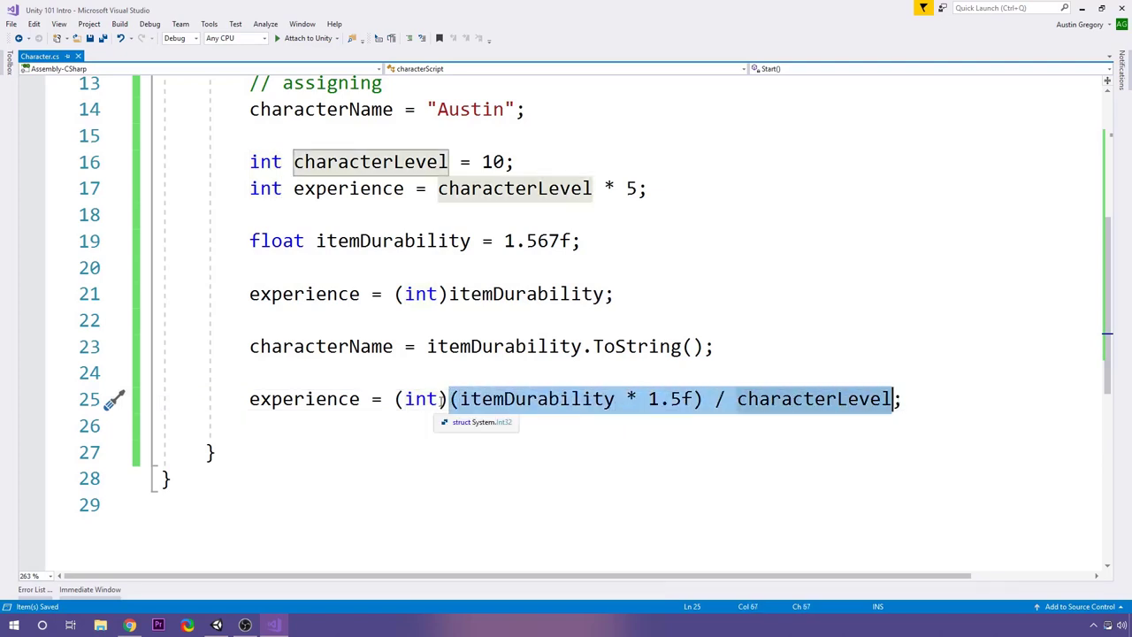
left_click(449, 399)
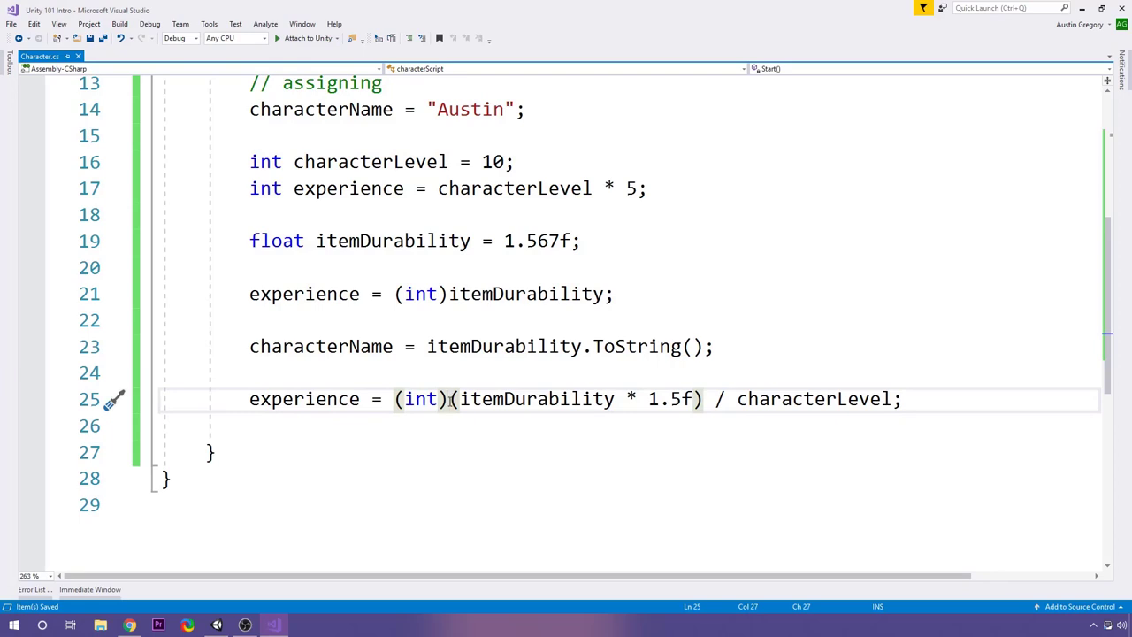
left_click(336, 399)
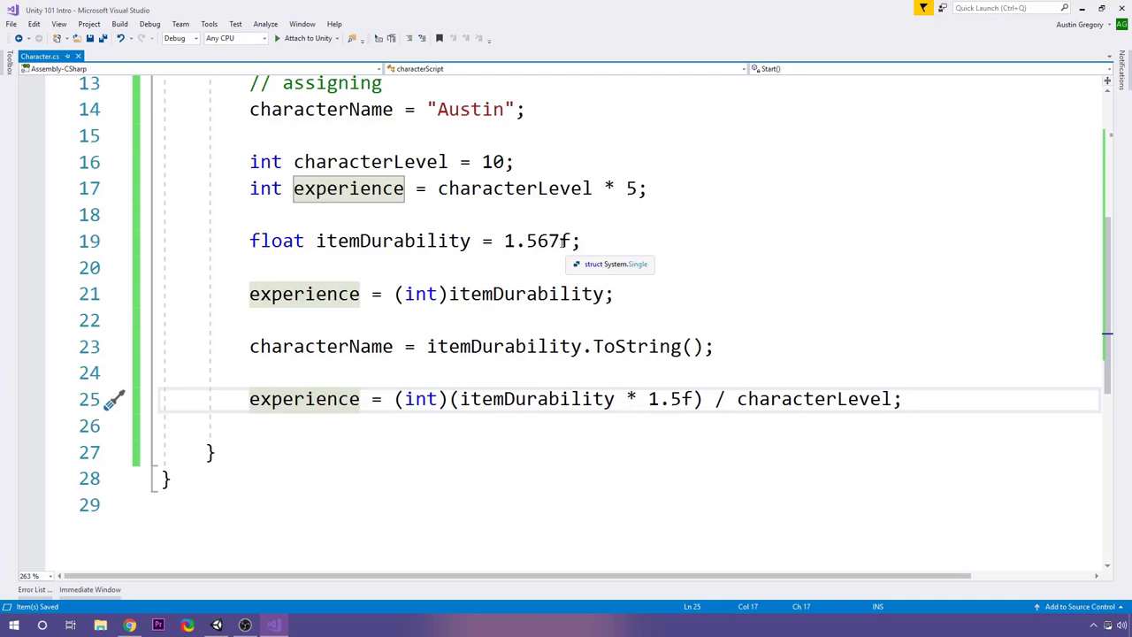
left_click(470, 374)
scroll(470, 378, "up", 1)
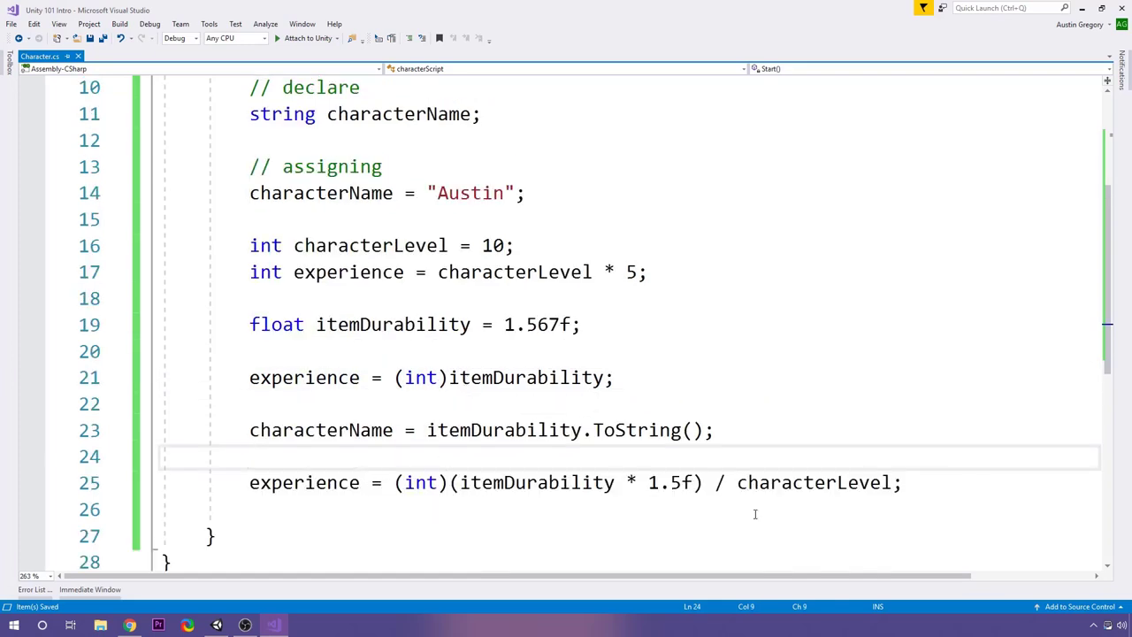
Add 'bool equippable = false;' on line 27 and highlight the equippable name
left_click(925, 478)
key("Return")
key("Return")
type("bool")
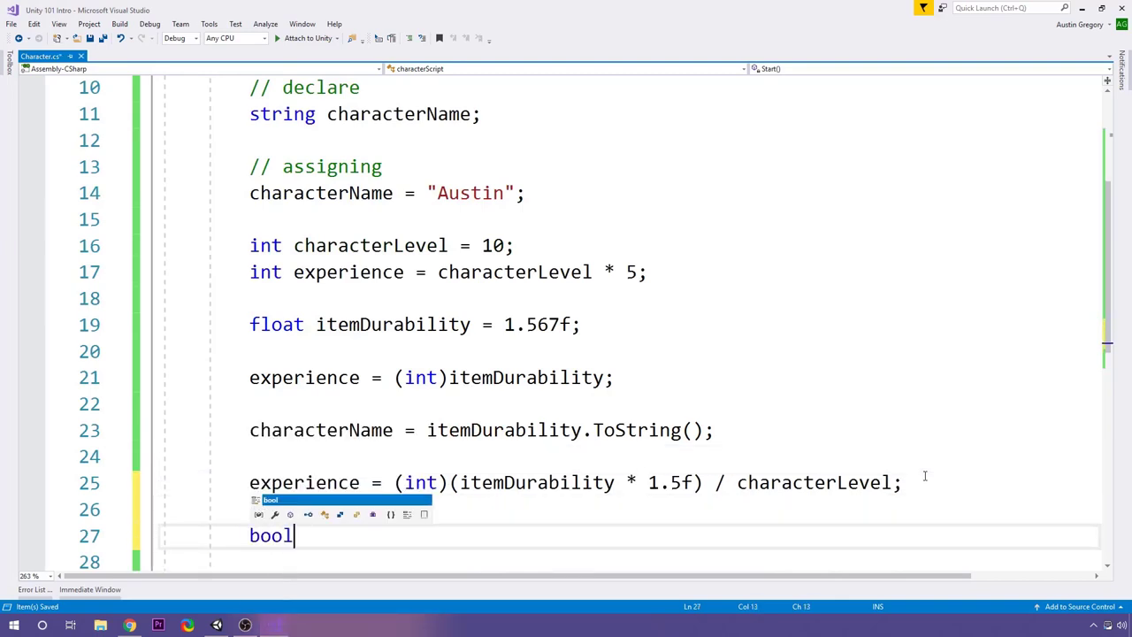
type(" equippable = false;")
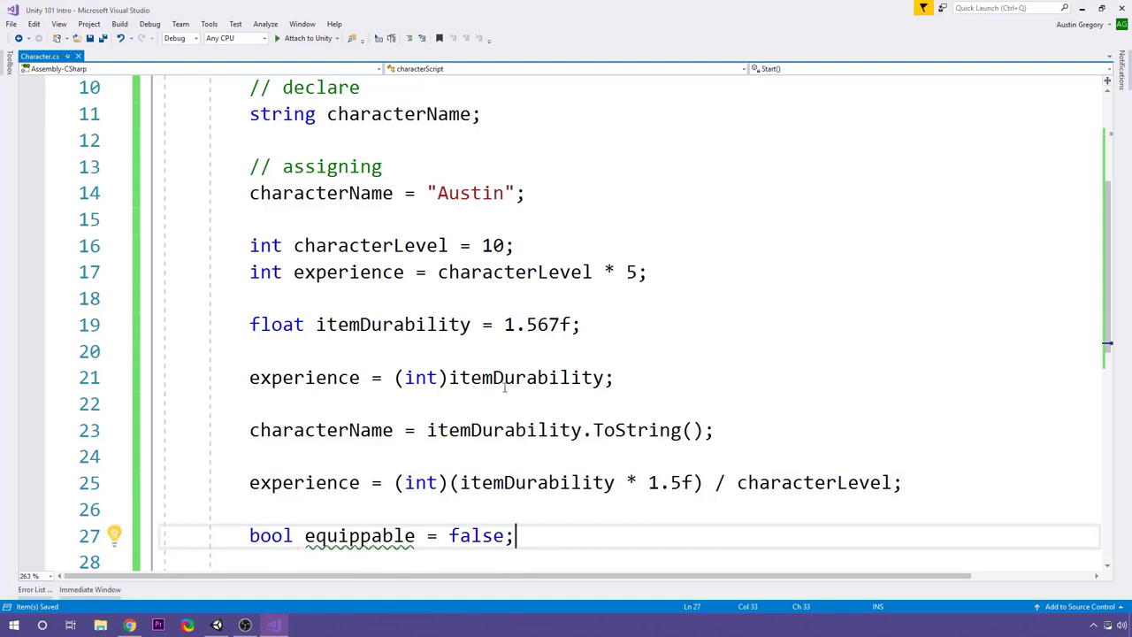
scroll(372, 301, "down", 4)
left_click(360, 219)
left_click(553, 218)
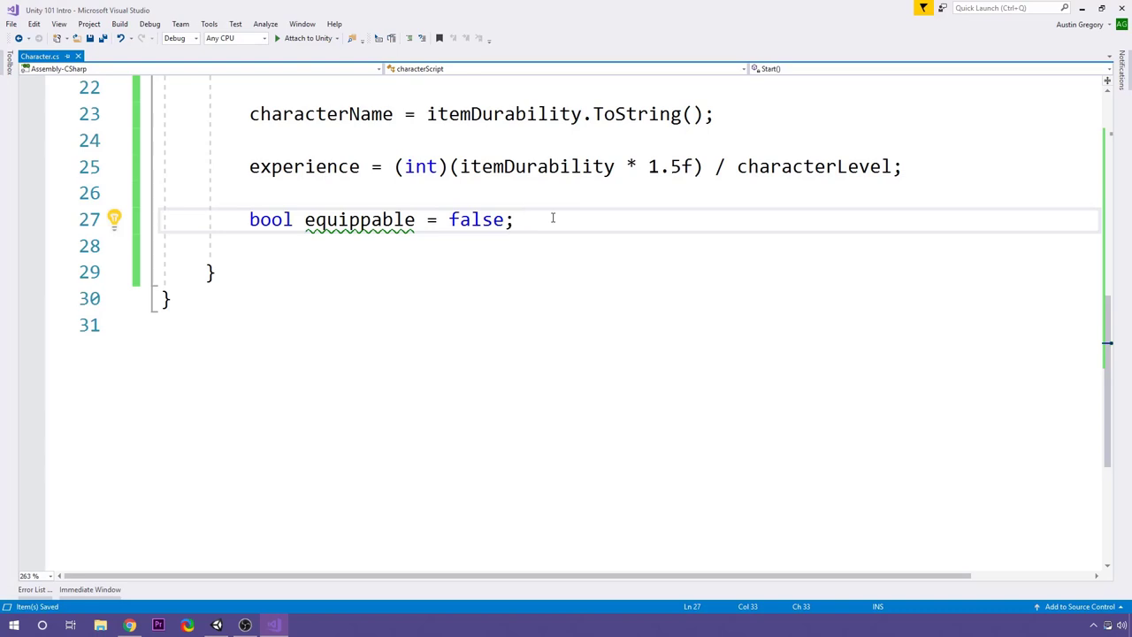
double_click(323, 221)
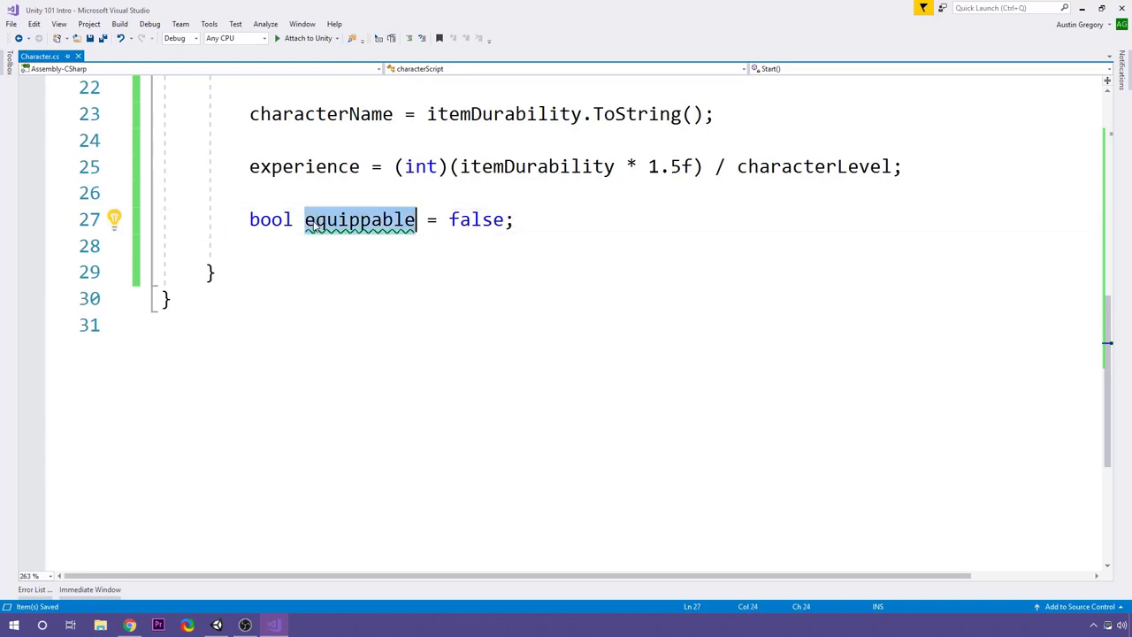
left_click(546, 219)
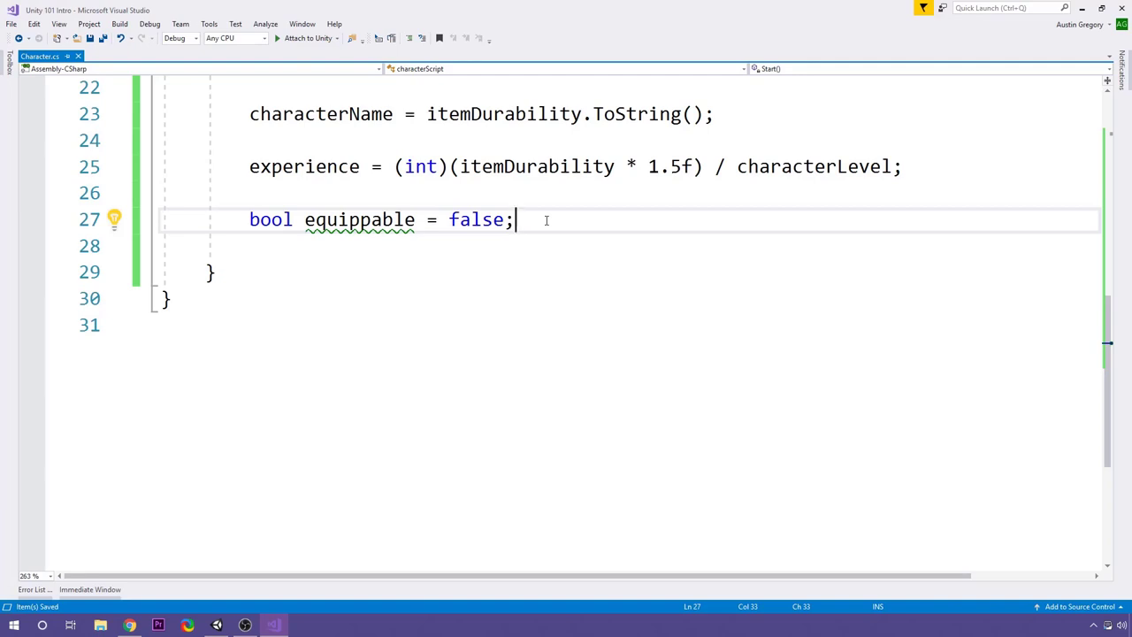
Add an if (equippable) block with braces below the bool declaration, leaving a blank line before it
key("Return")
type("if ")
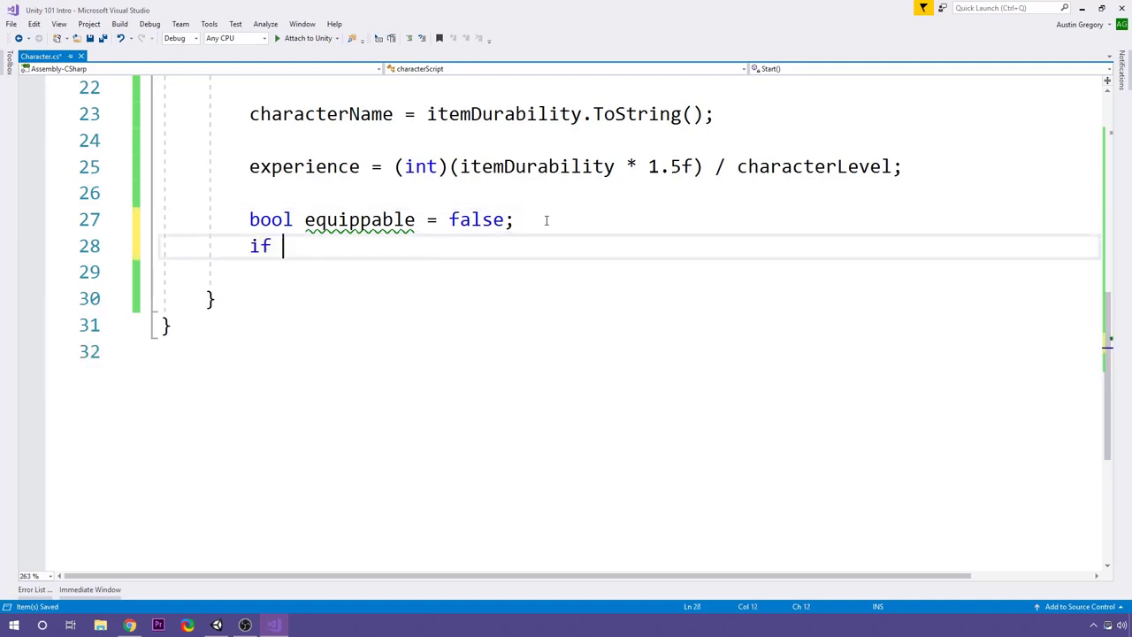
type("()")
key("Return")
type("{")
key("Return")
key("Up")
key("Up")
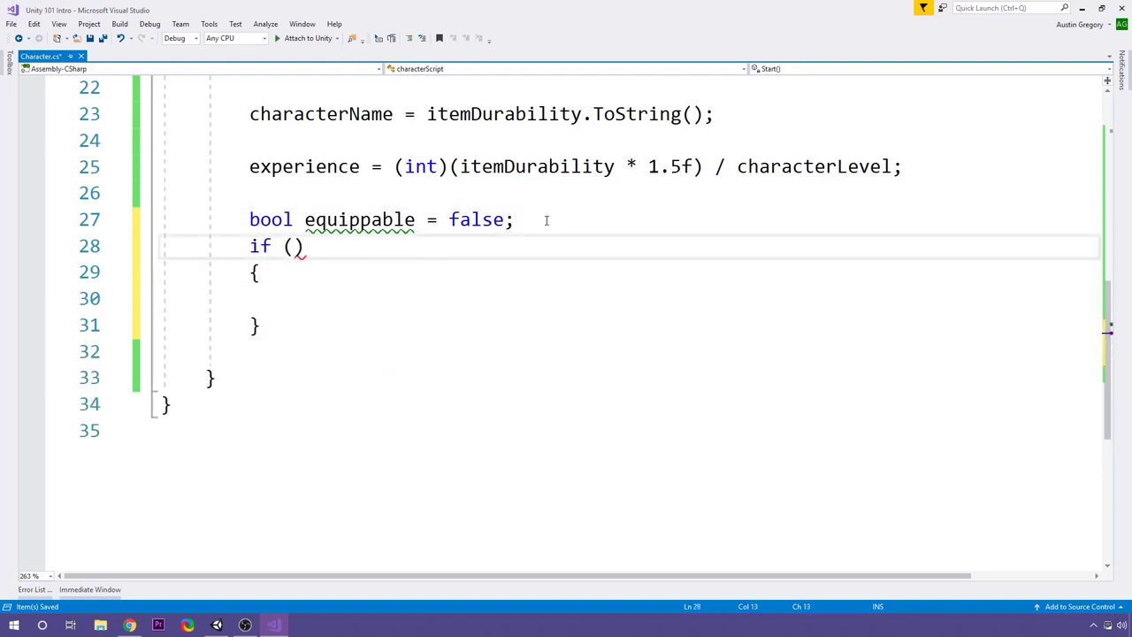
type("equippable")
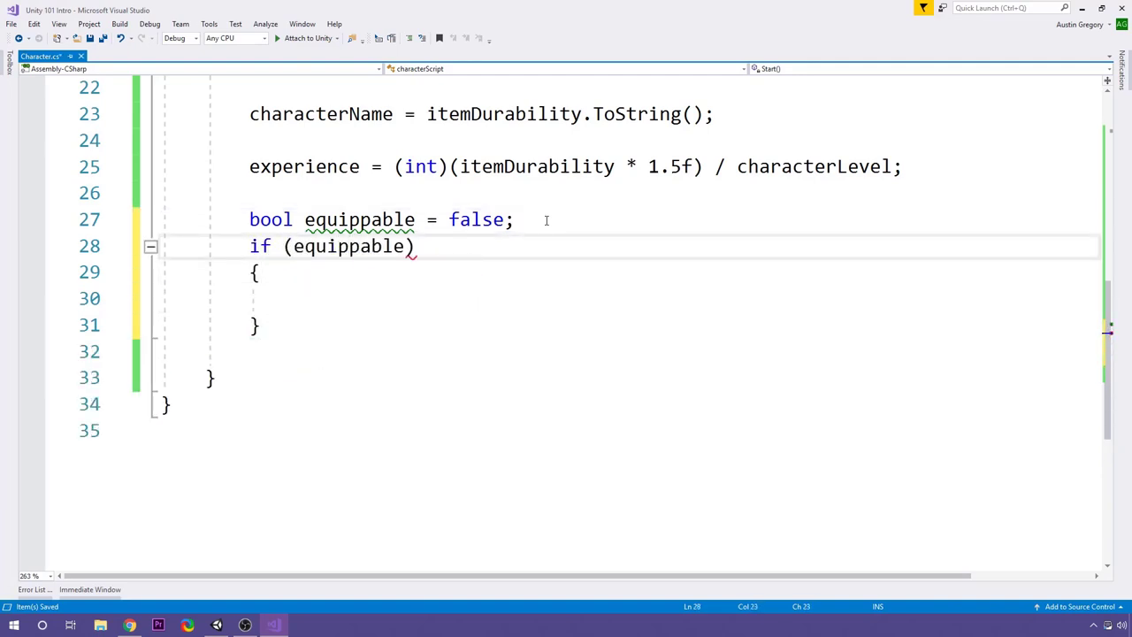
key("Down")
key("Up")
key("ctrl+shift+Left")
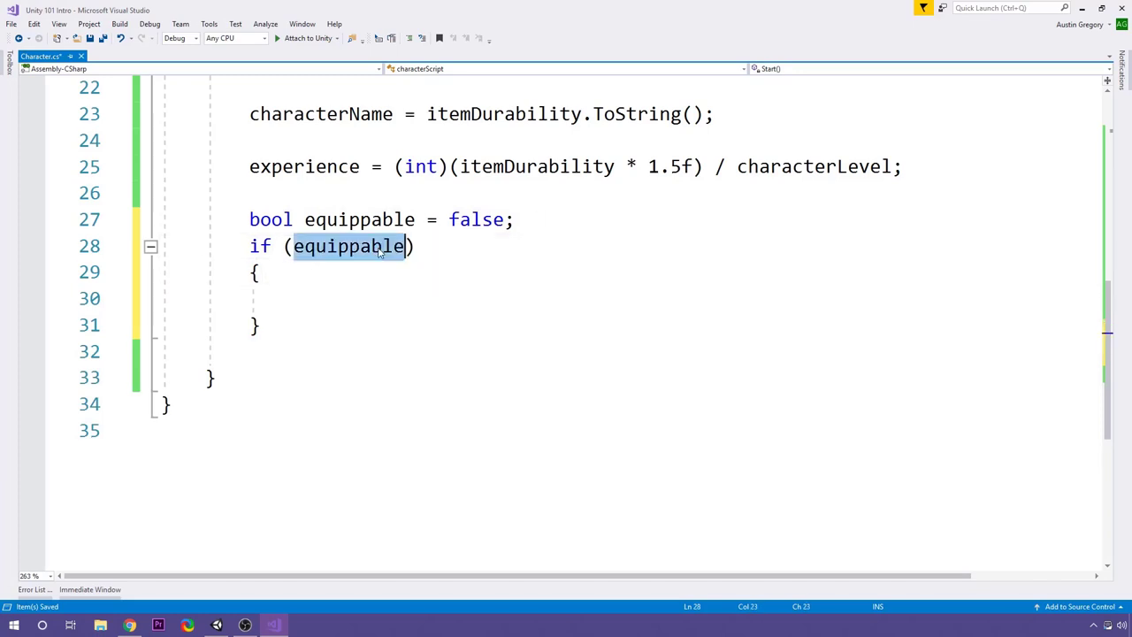
left_click(485, 219)
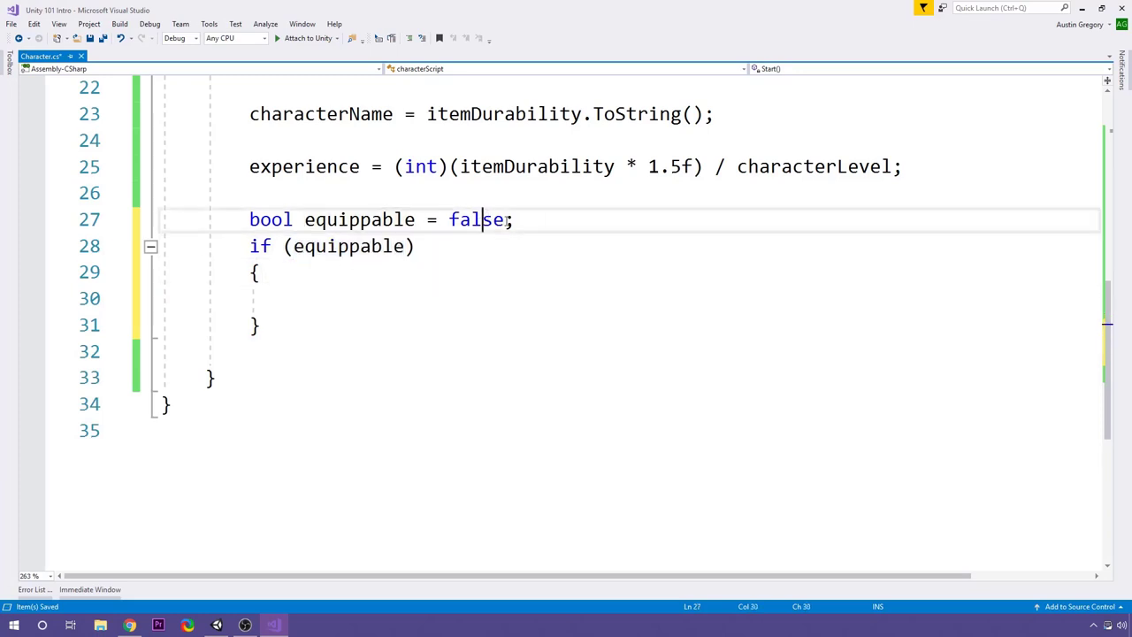
left_click(363, 283)
left_click(531, 239)
left_click(523, 219)
key("Return")
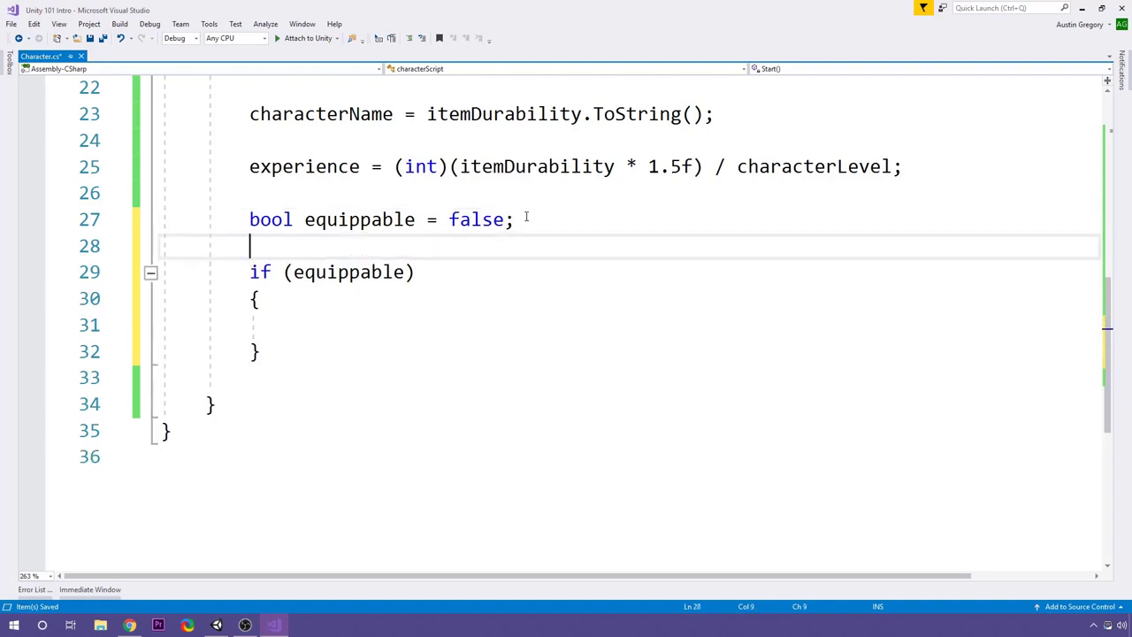
Move the experience = (int)(itemDurability * 1.5f) / characterLevel; line into the if block's braces
left_click_drag(250, 167, 904, 167)
key("ctrl+x")
left_click(369, 325)
key("ctrl+v")
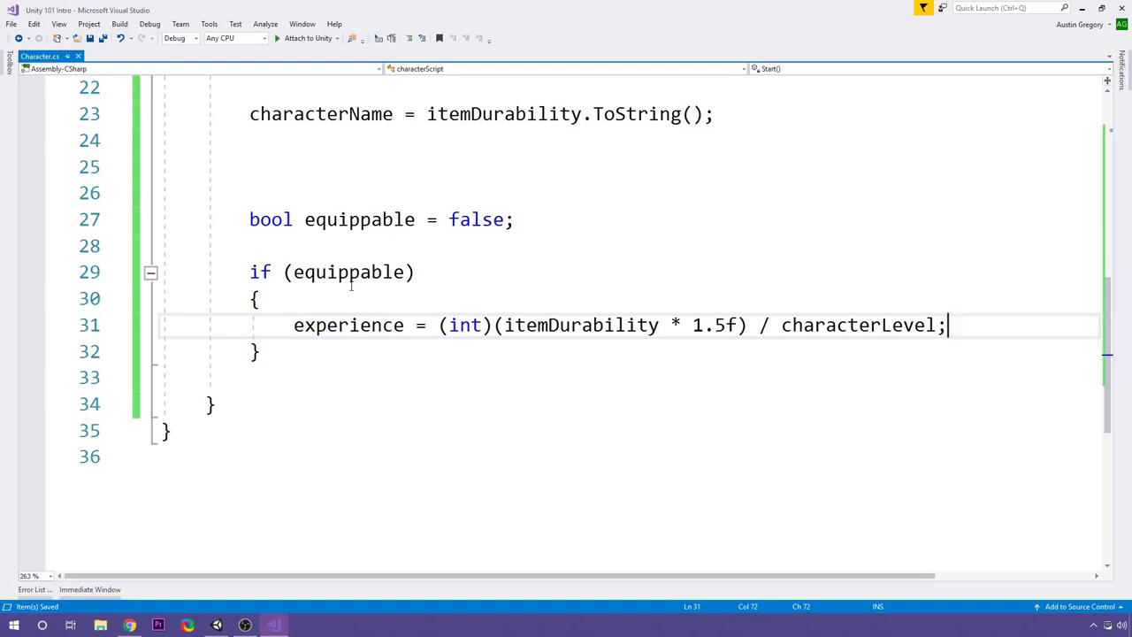
left_click(352, 309)
left_click(960, 320)
scroll(442, 219, "up", 1)
scroll(442, 220, "up", 2)
scroll(433, 221, "down", 2)
Replace the equippable condition with itemDurability > 1f
scroll(429, 224, "up", 1)
left_click(438, 166)
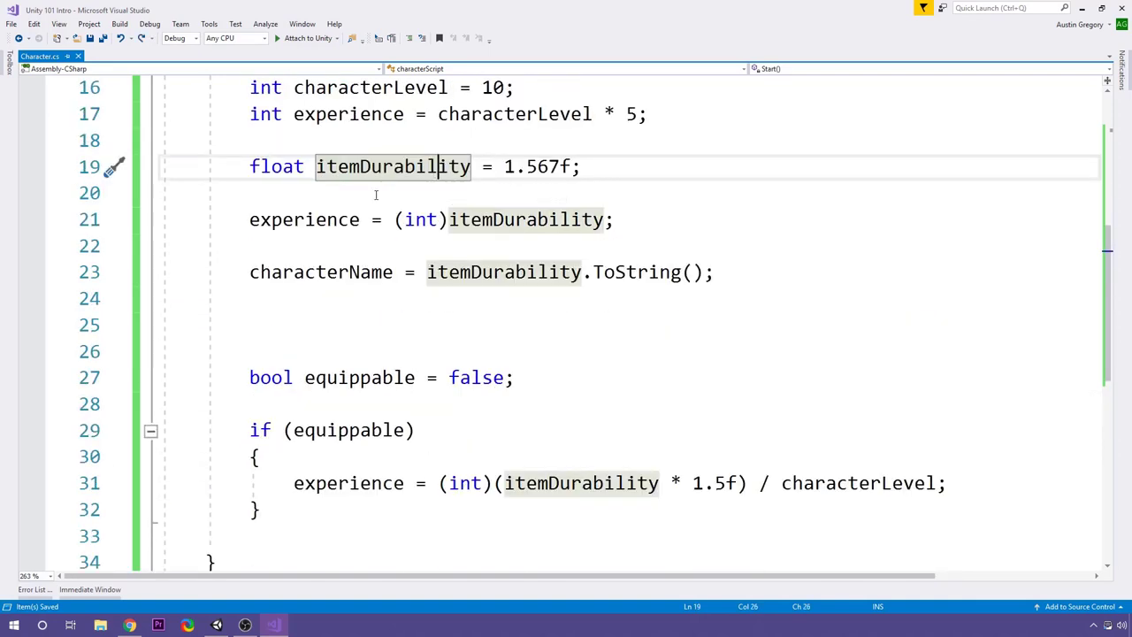
double_click(381, 428)
type("itemDurability")
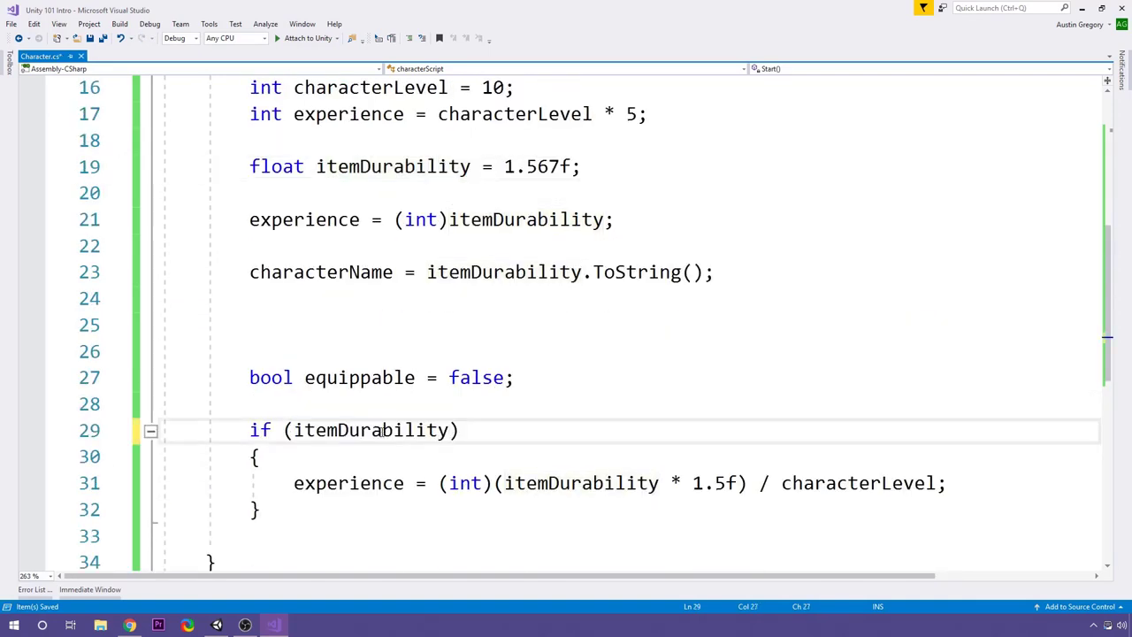
type(" > 1f")
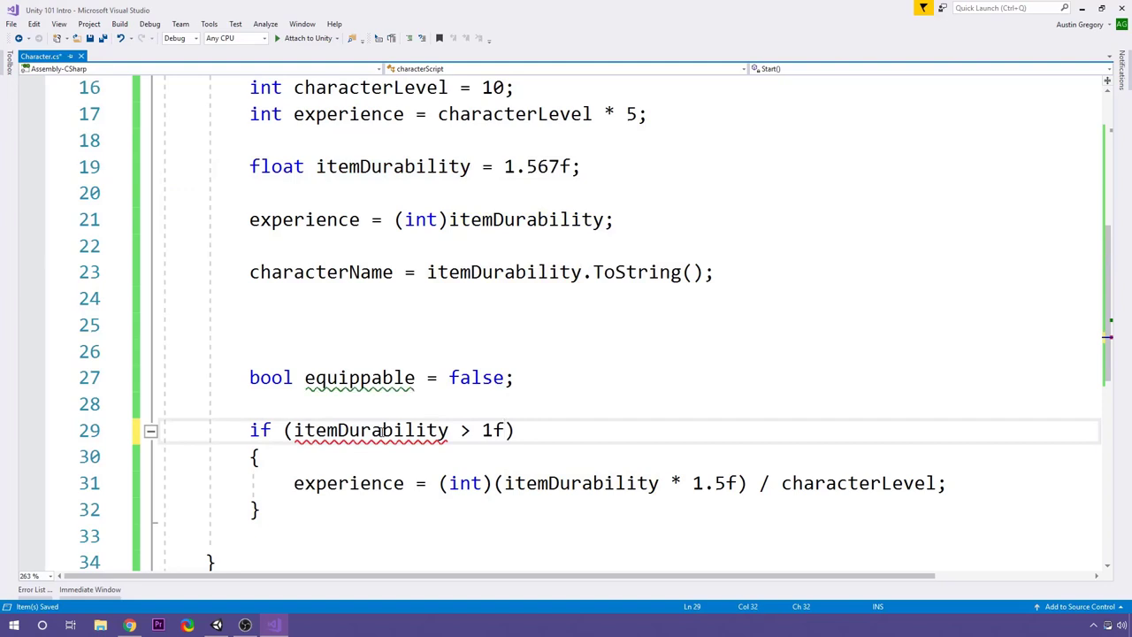
Check the new condition, selecting the 1f value and the whole itemDurability > 1f comparison
left_click(404, 431)
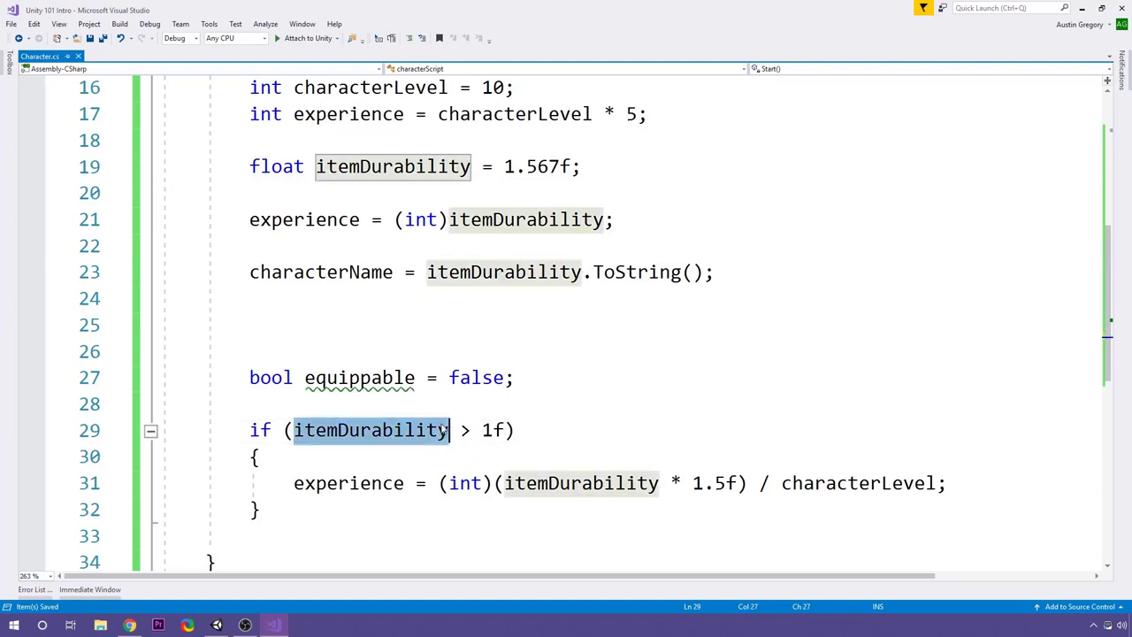
left_click(469, 431)
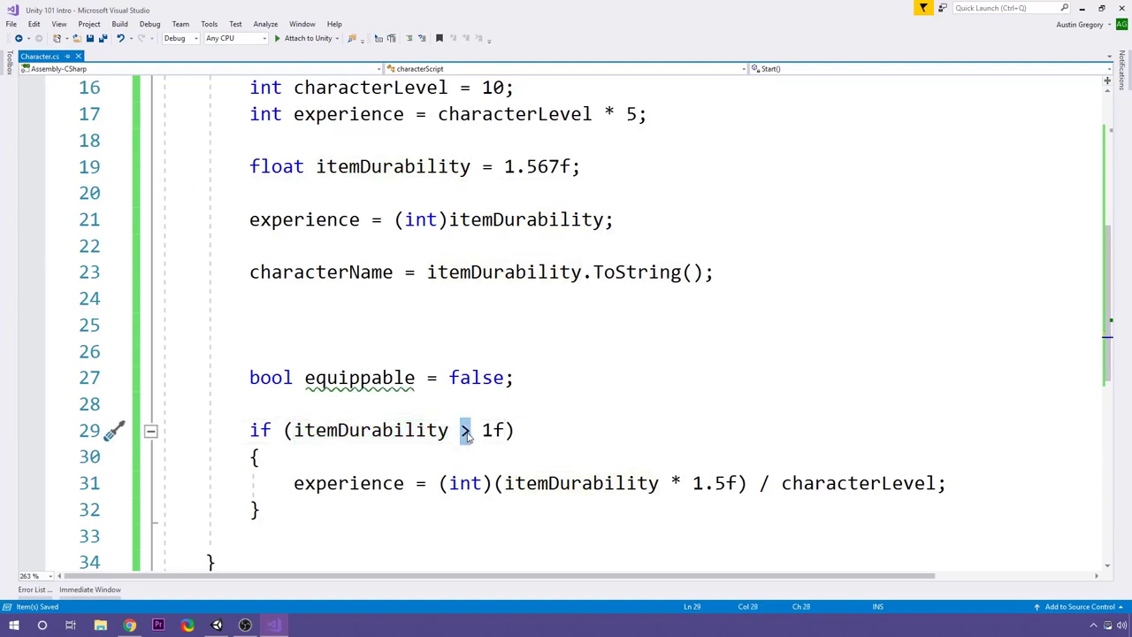
left_click_drag(483, 431, 502, 431)
left_click(528, 432)
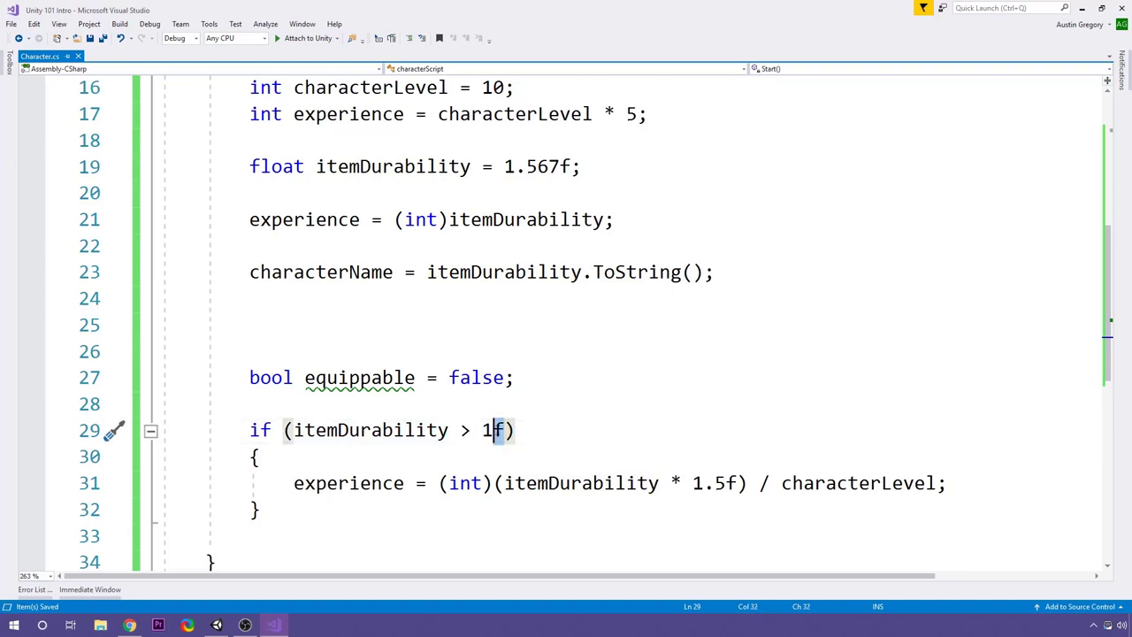
key("Left")
key("Left")
key("Left")
key("Left")
key("Left")
key("Left")
key("Left")
key("Left")
key("Left")
key("End")
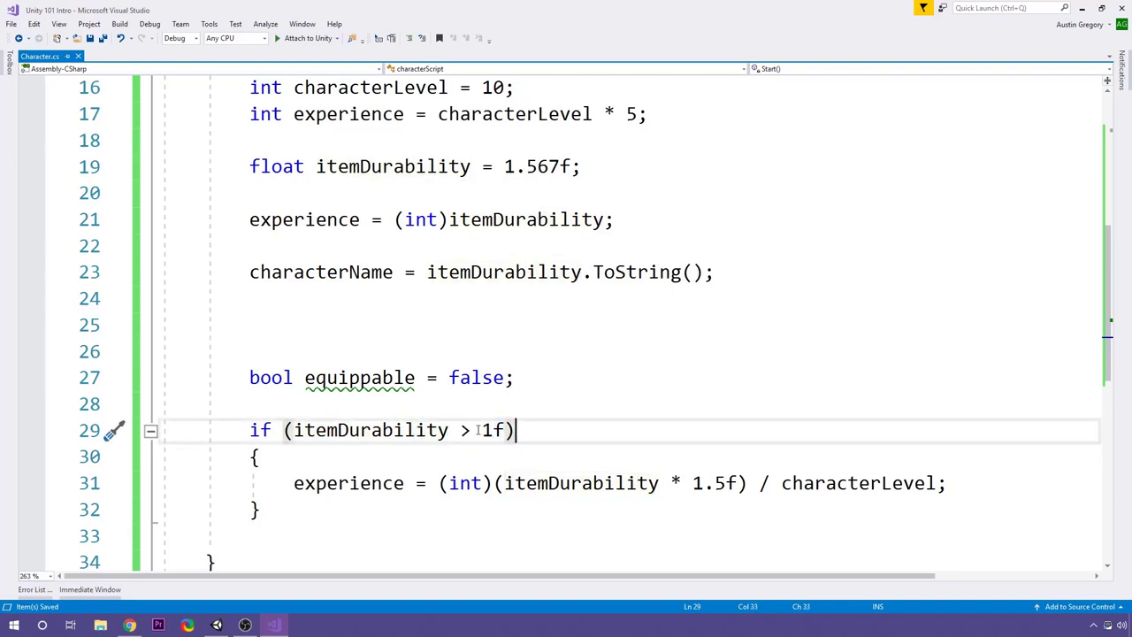
left_click_drag(295, 483, 261, 456)
left_click_drag(505, 430, 293, 430)
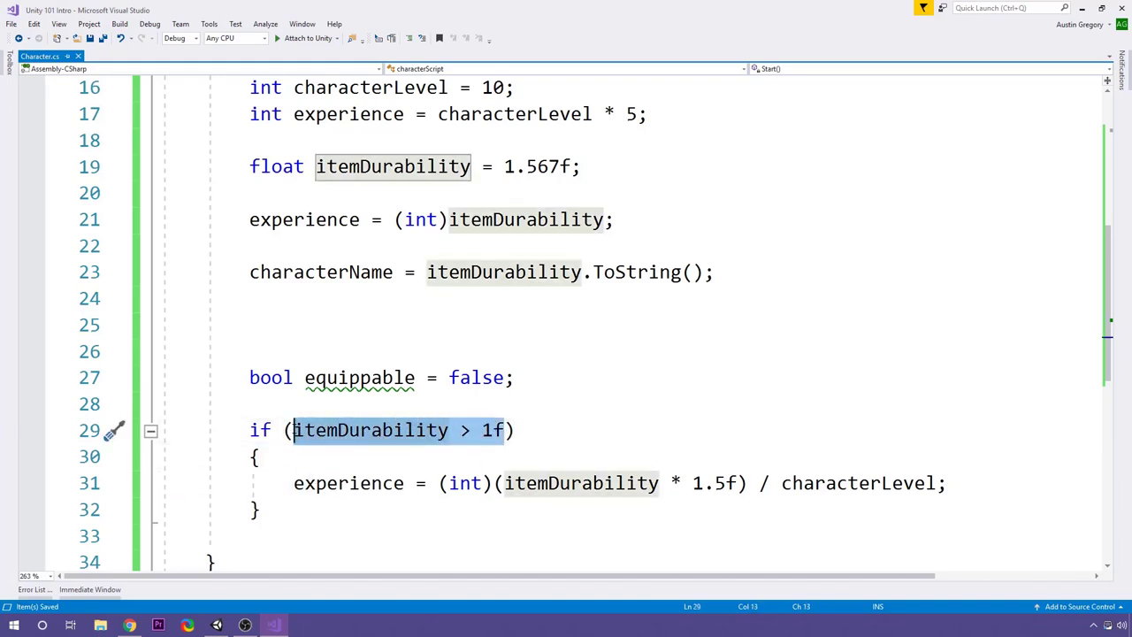
Review the if block on lines 29–32 still wrapping the experience calculation
key("Right")
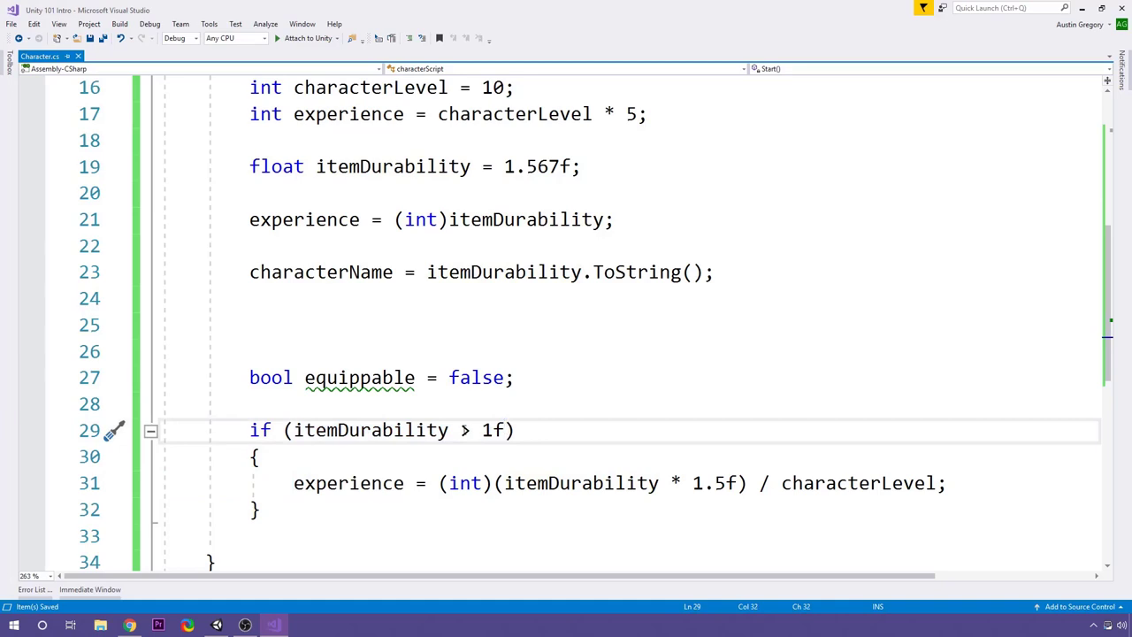
key("Left")
key("Left")
key("Left")
key("shift+Down")
key("Left")
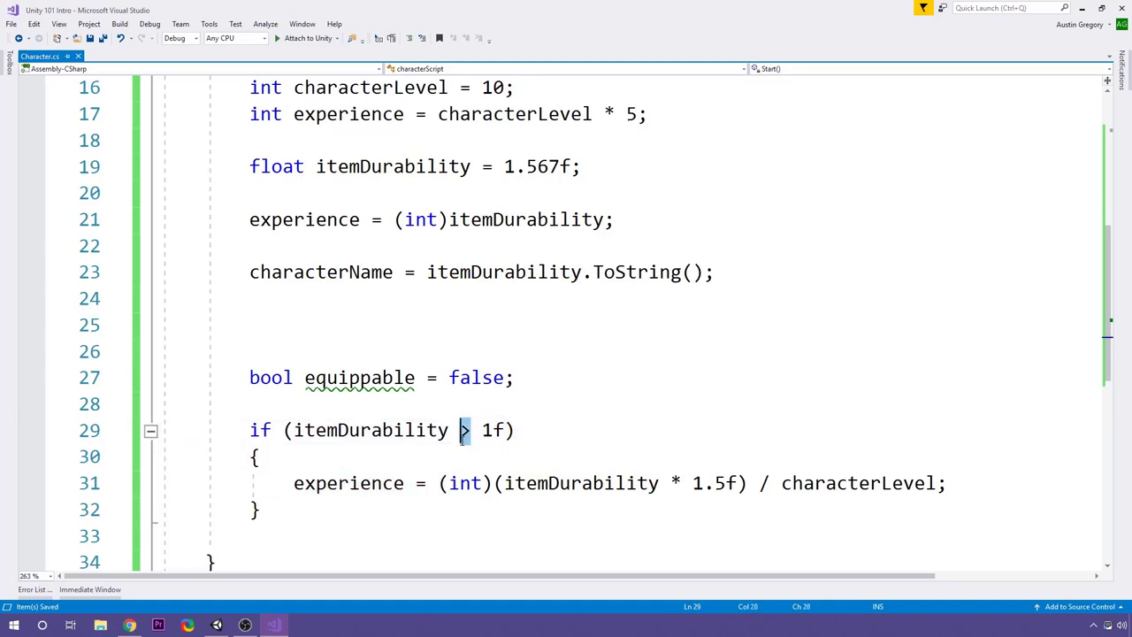
key("Left")
key("Left")
double_click(409, 430)
key("Right")
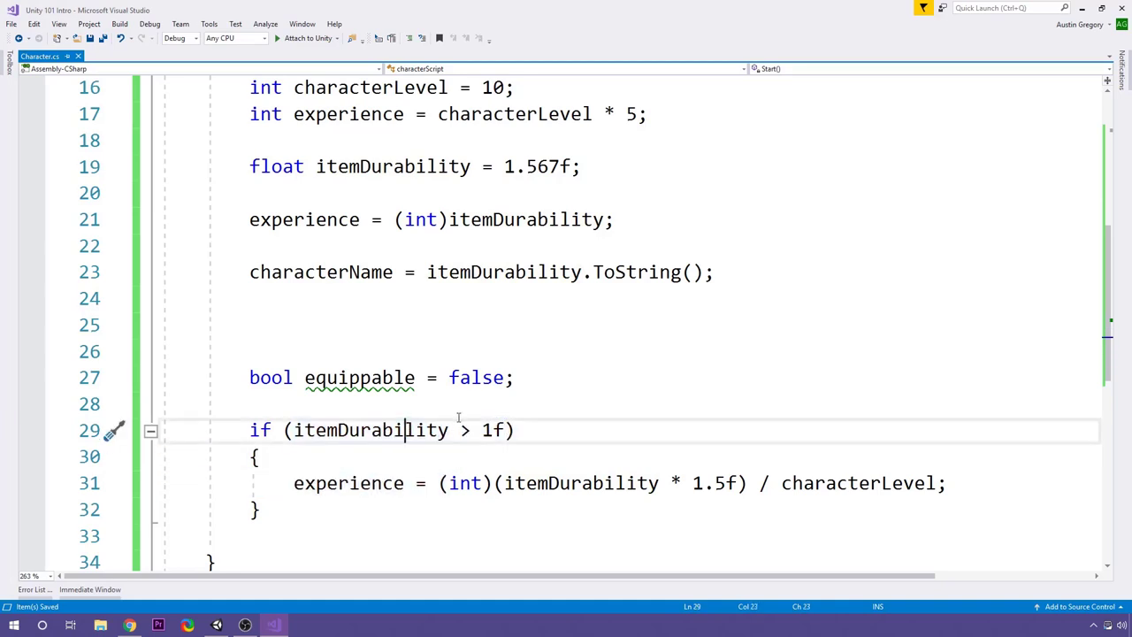
key("Right")
key("Right")
key("Right")
key("shift+Right")
key("shift+Right")
key("shift+Right")
key("Right")
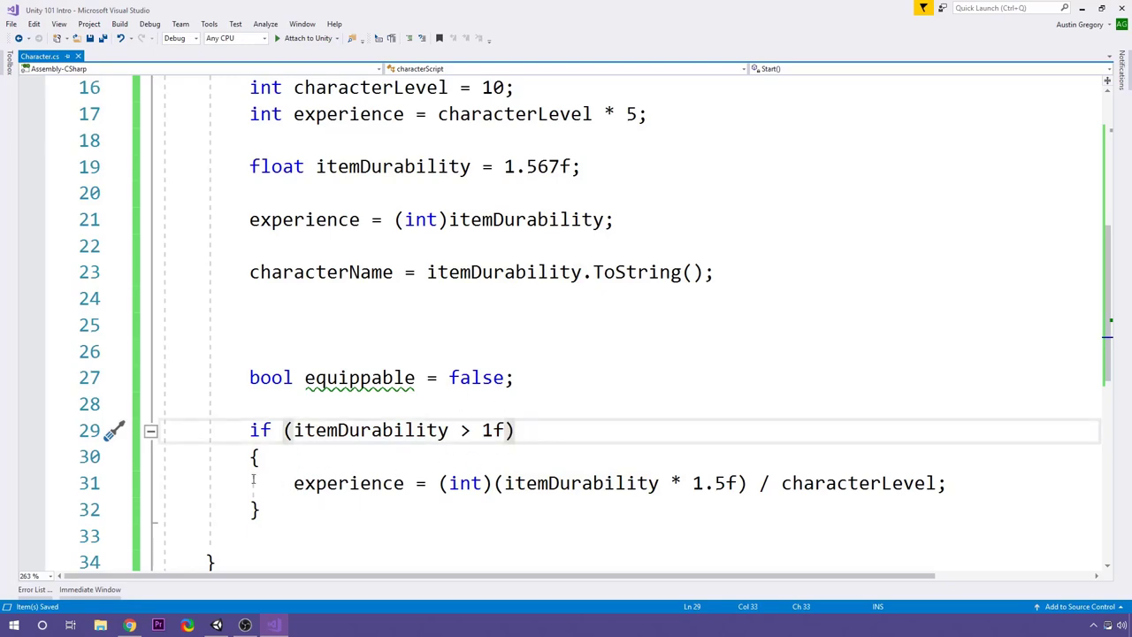
left_click_drag(251, 431, 286, 504)
left_click(286, 505)
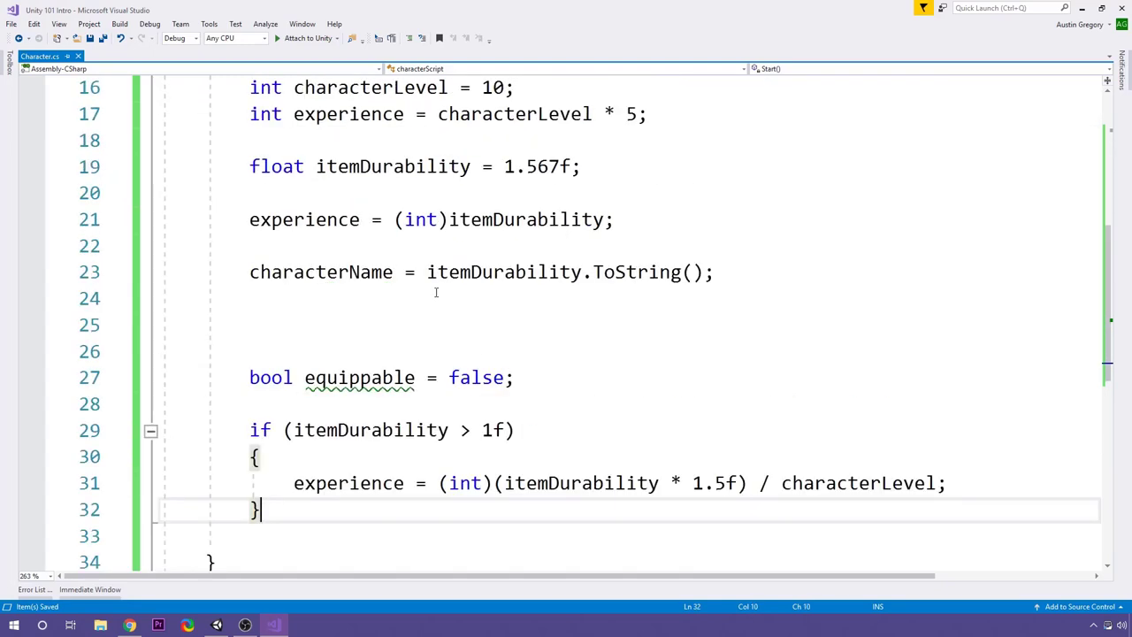
scroll(436, 291, "up", 5)
scroll(436, 292, "down", 2)
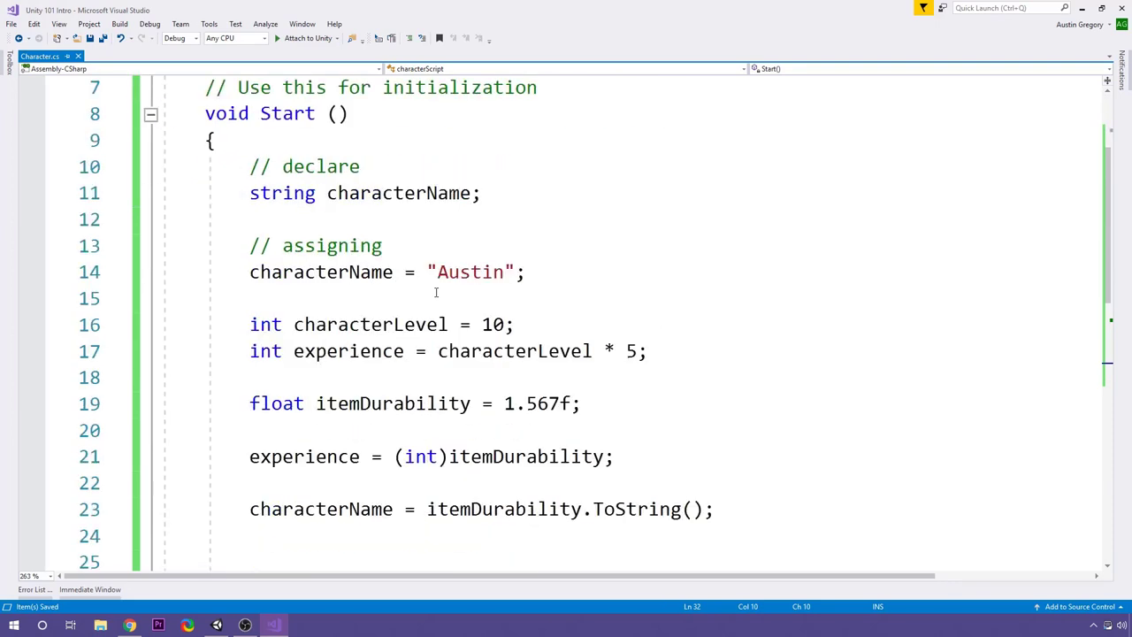
mouse_move(541, 364)
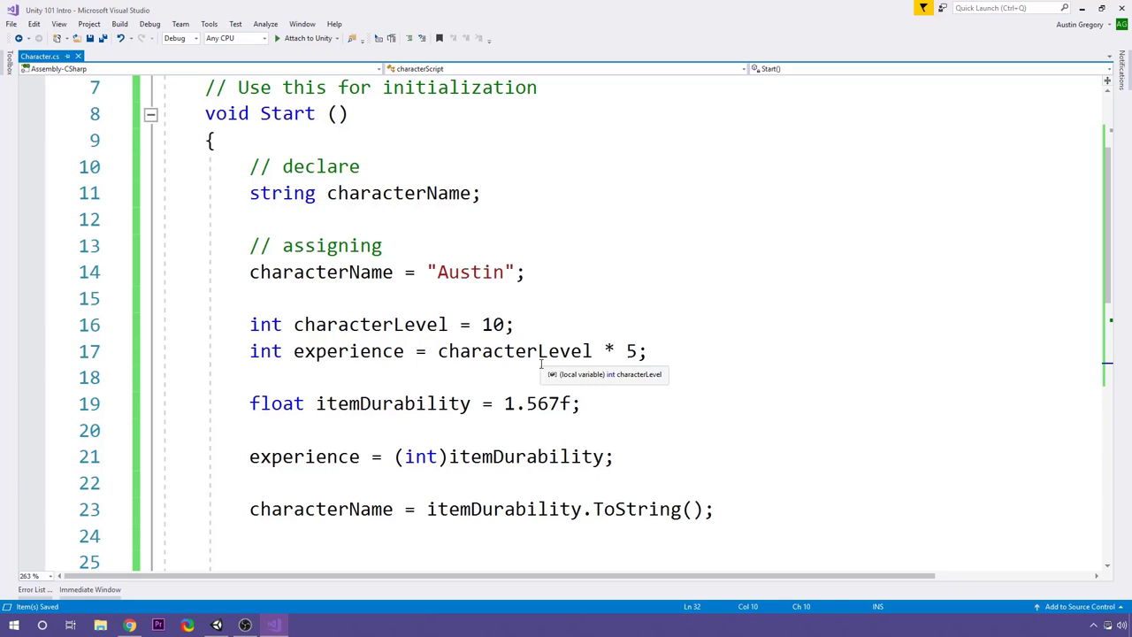
scroll(381, 358, "down", 3)
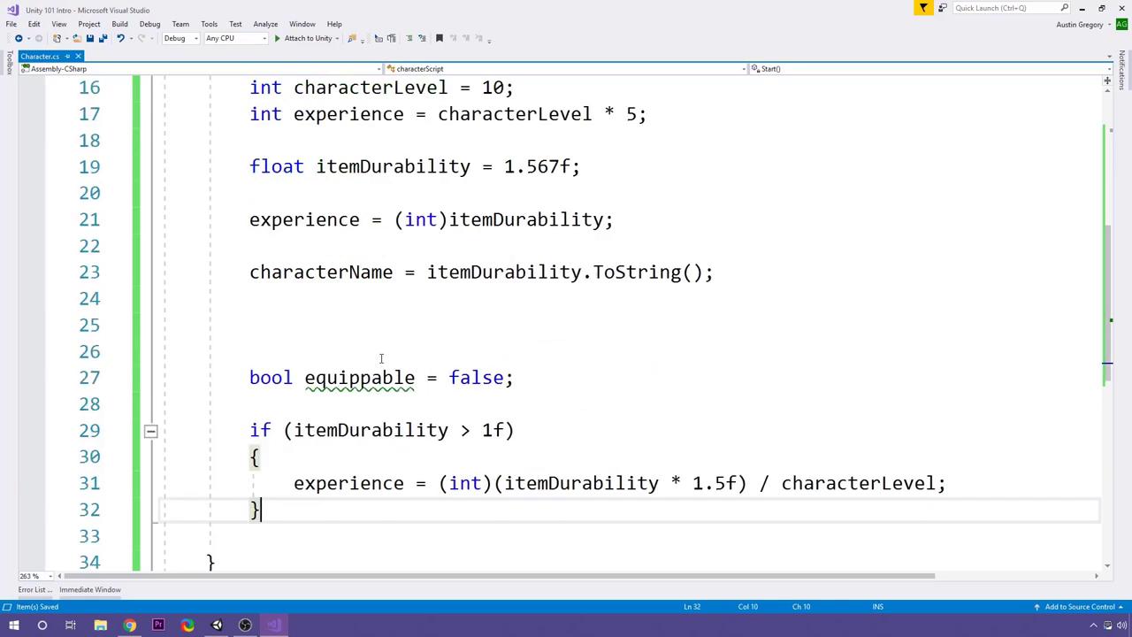